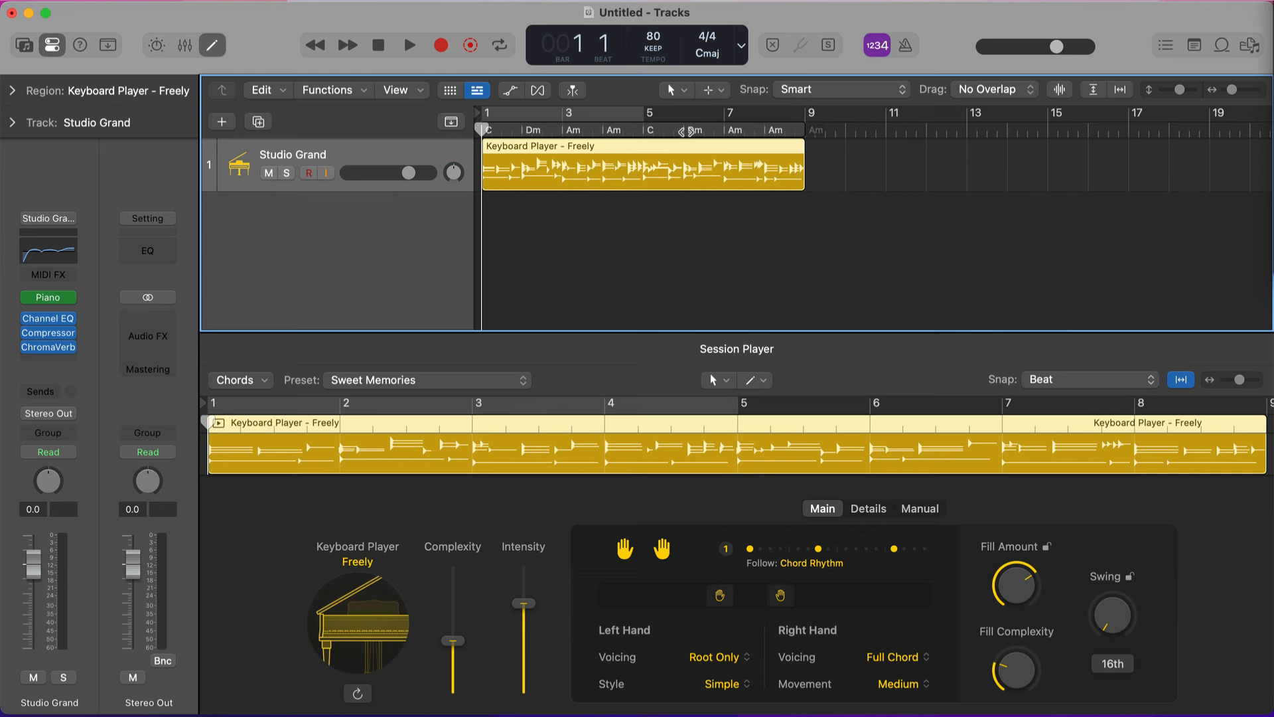
# Step: Try changing the project key to A♭ major with the global tracks shown, and undo the key change
pyautogui.click(450, 123)
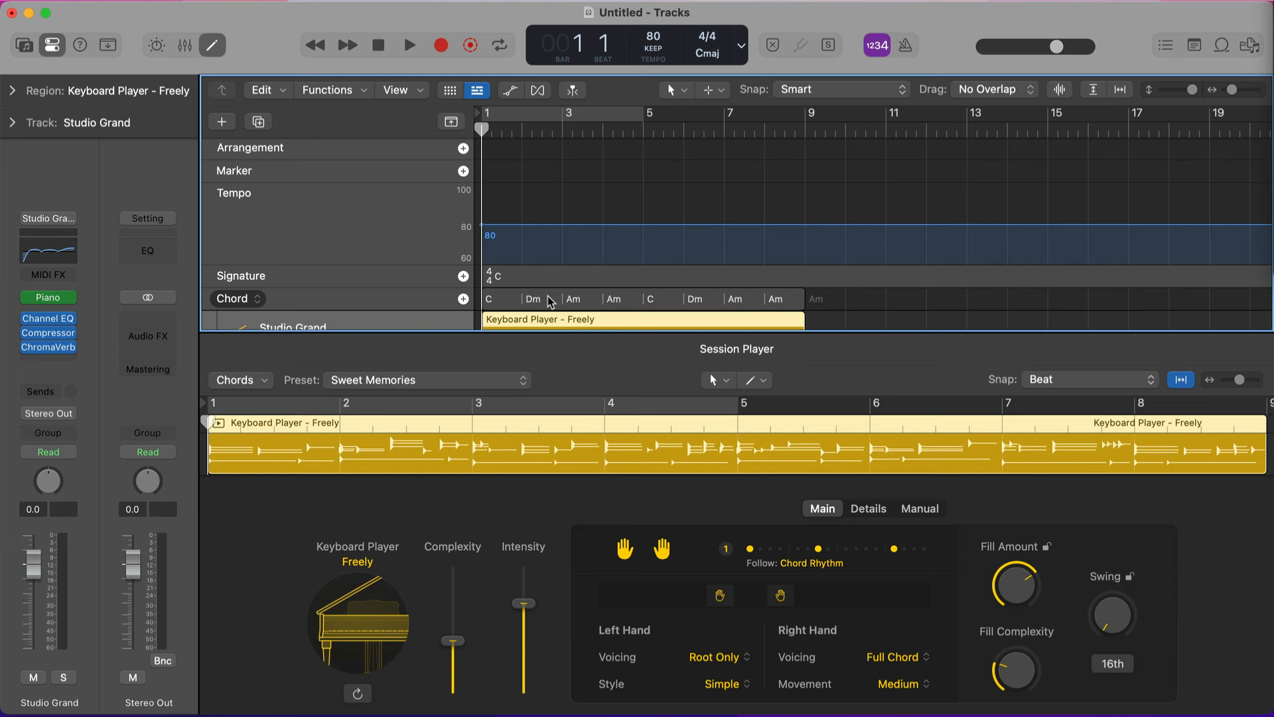
pyautogui.click(710, 61)
pyautogui.click(707, 129)
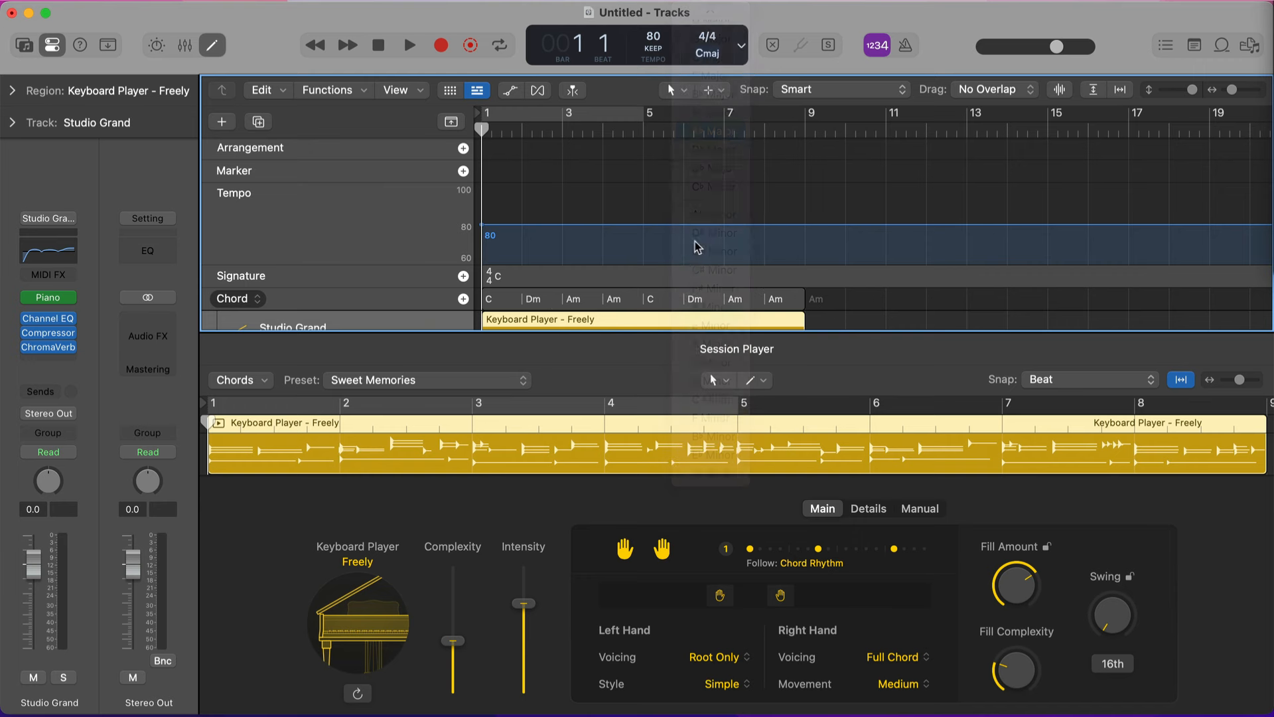
pyautogui.click(637, 316)
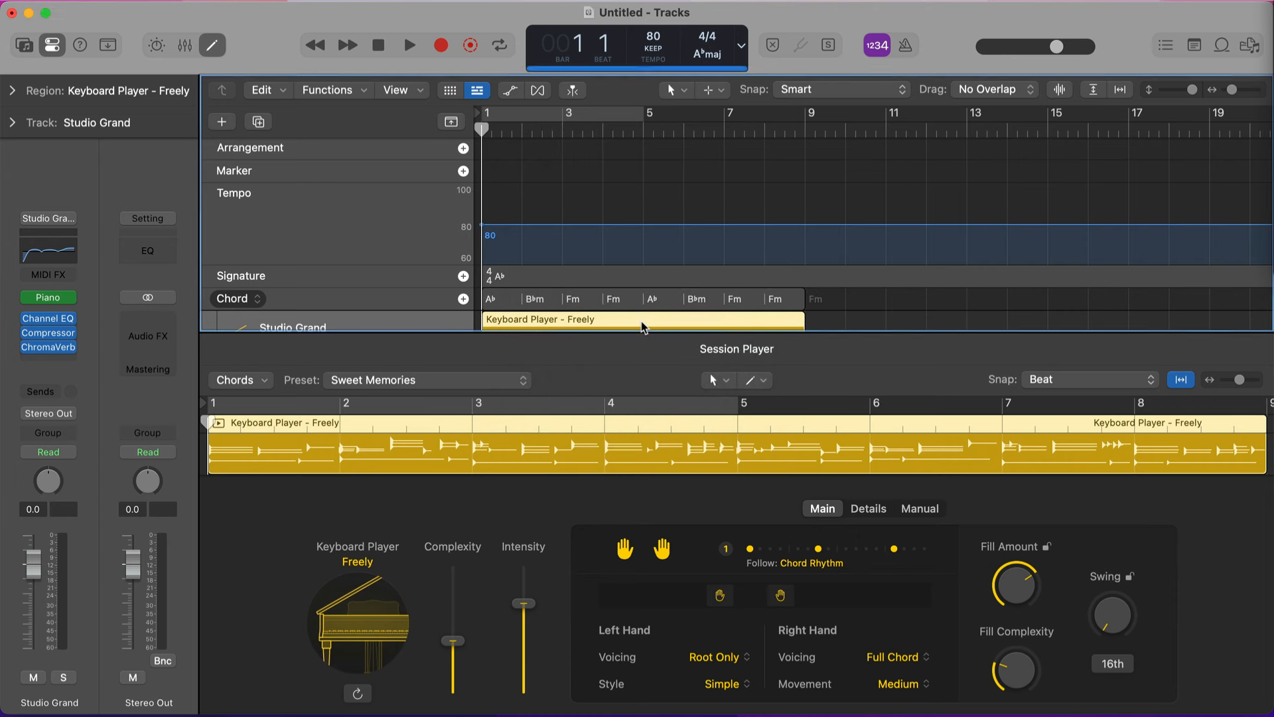
pyautogui.press('super+z')
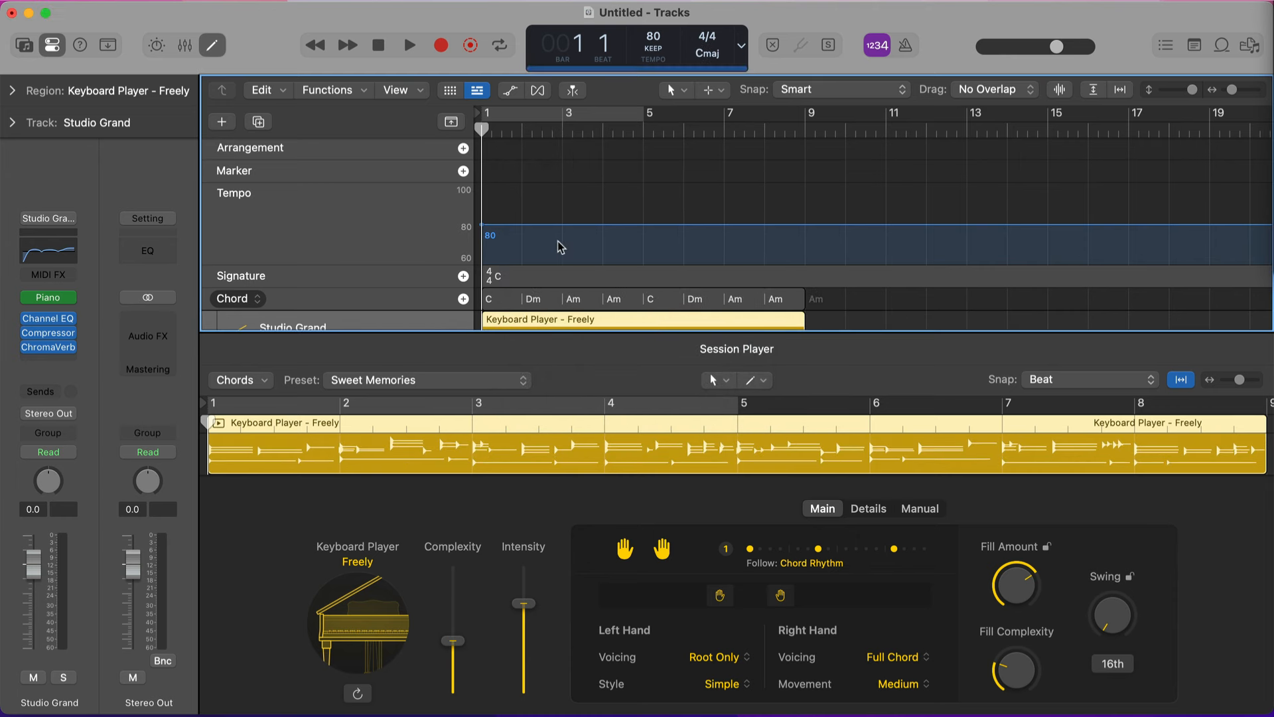
pyautogui.click(452, 124)
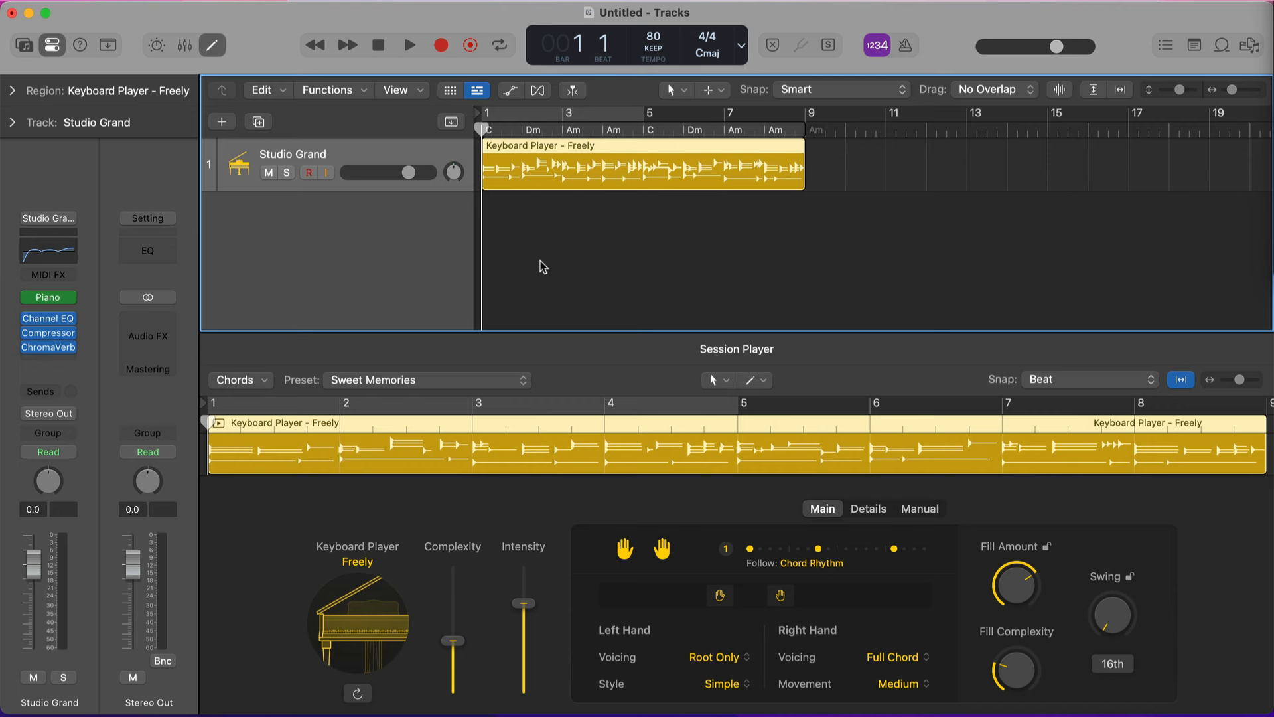
# Step: Listen to the piano part, change the Keyboard Player style to Broken Chords and start playing it
pyautogui.press('space')
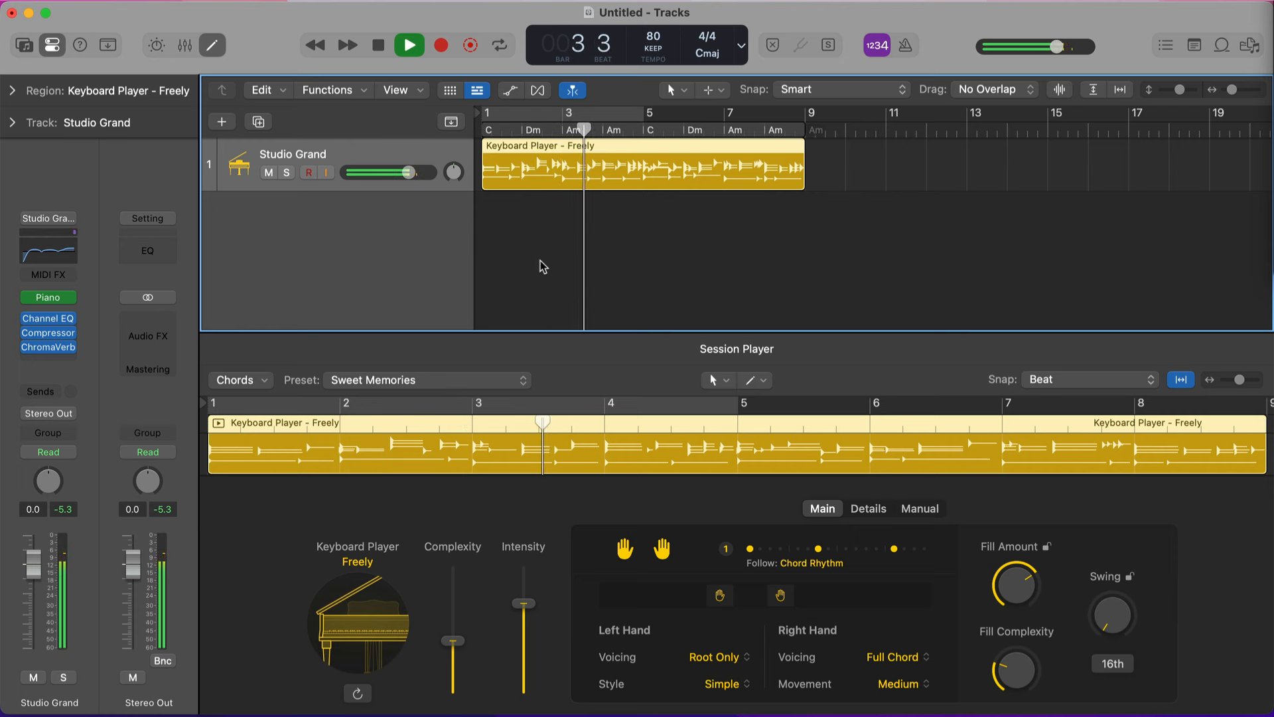
pyautogui.press('space')
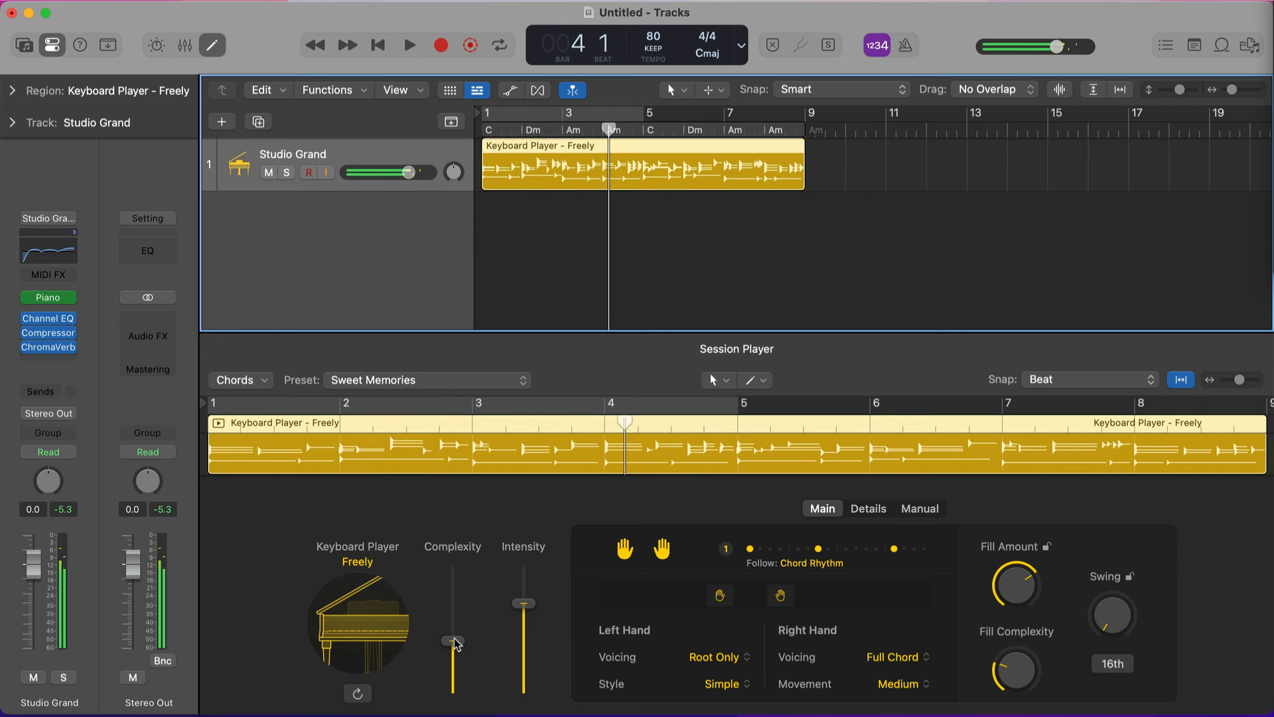
pyautogui.click(358, 562)
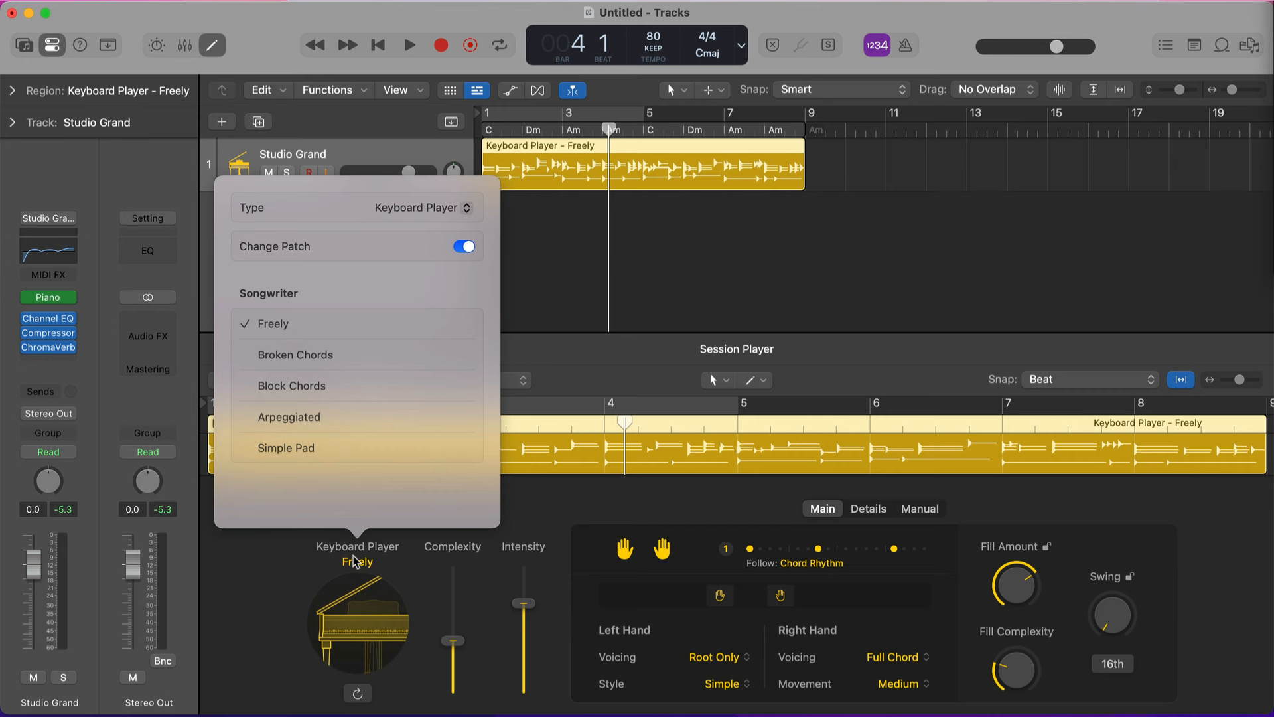
pyautogui.click(300, 355)
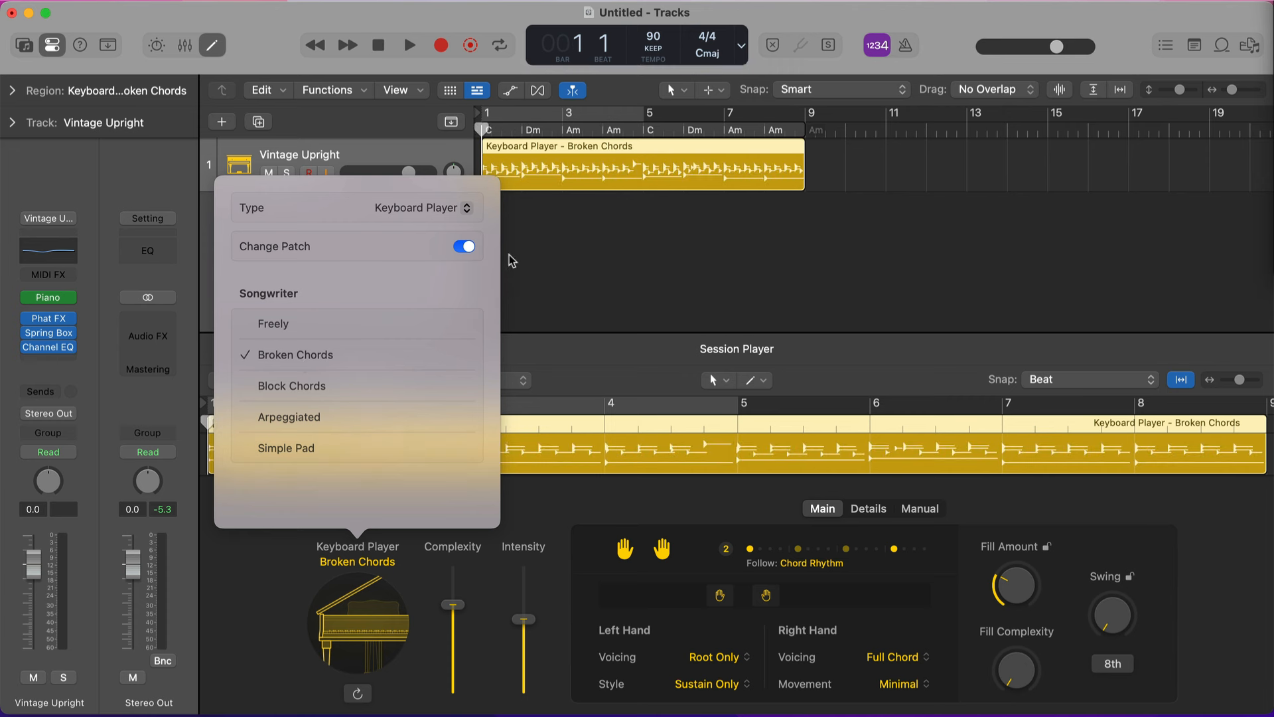
pyautogui.press('space')
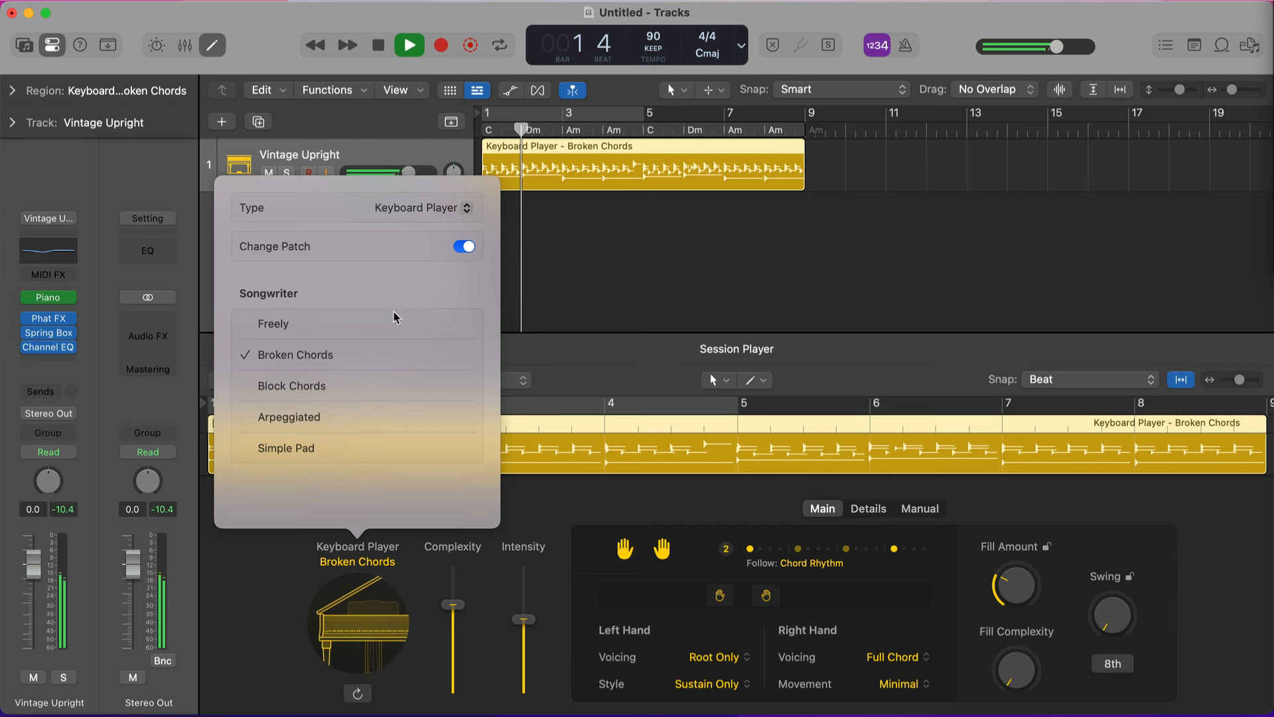
# Step: Try the Block Chords, Arpeggiated and Simple Pad styles for the Keyboard Player during playback
pyautogui.click(303, 386)
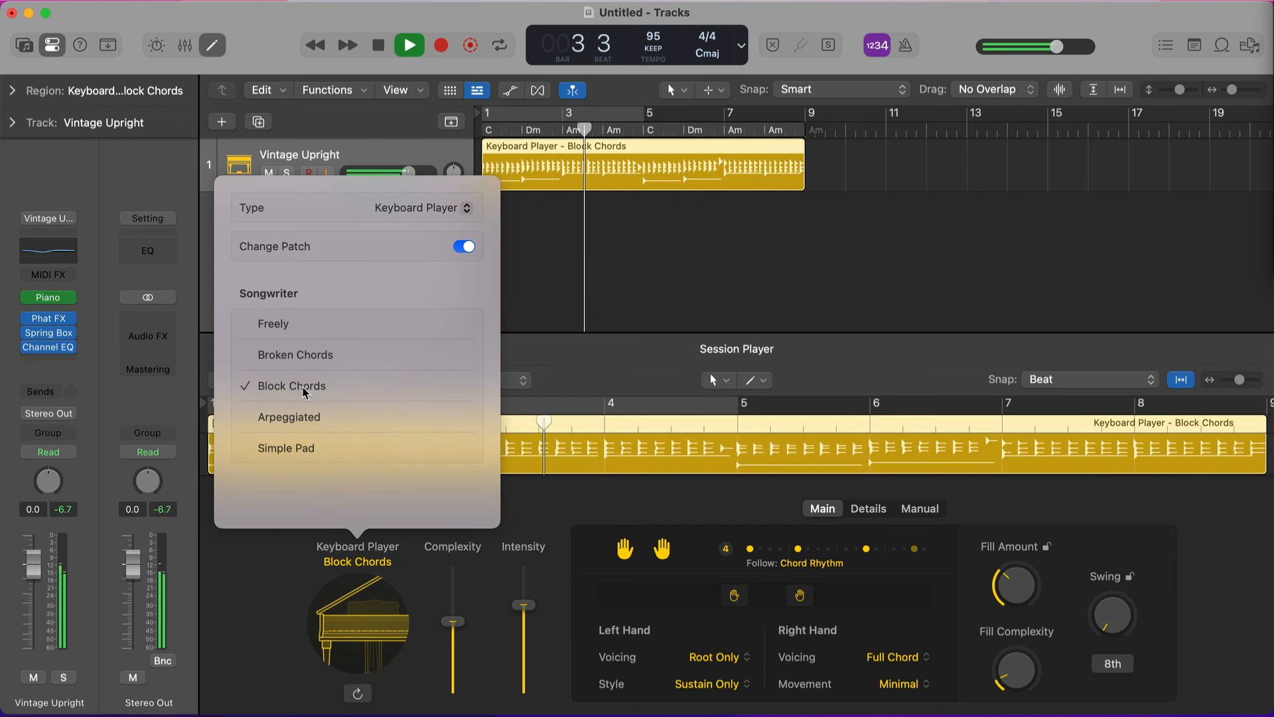
pyautogui.click(308, 422)
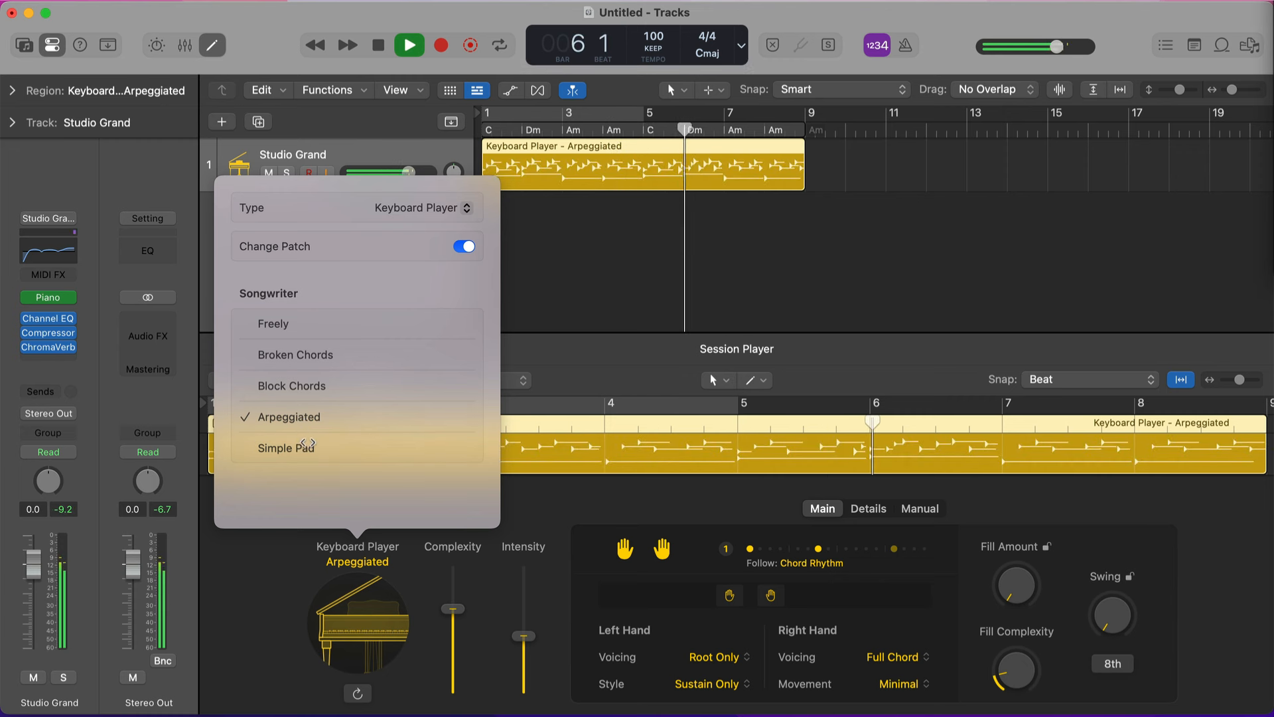
pyautogui.click(309, 449)
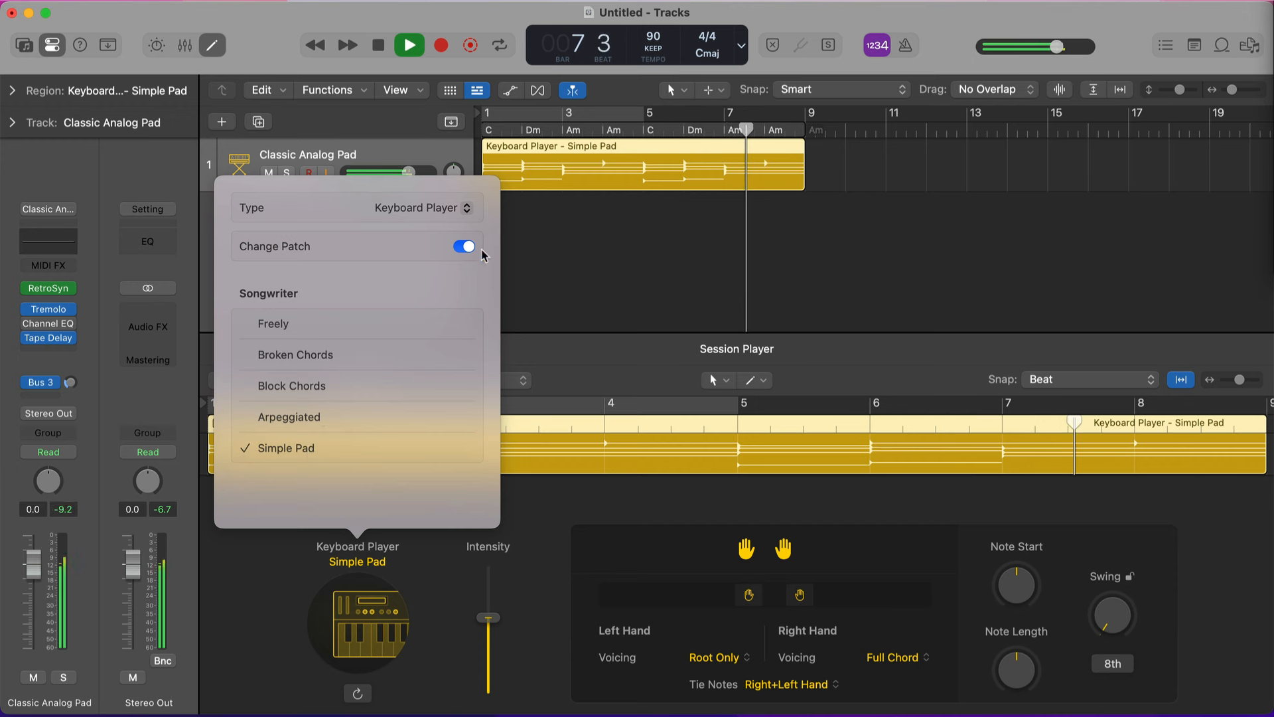
pyautogui.press('space')
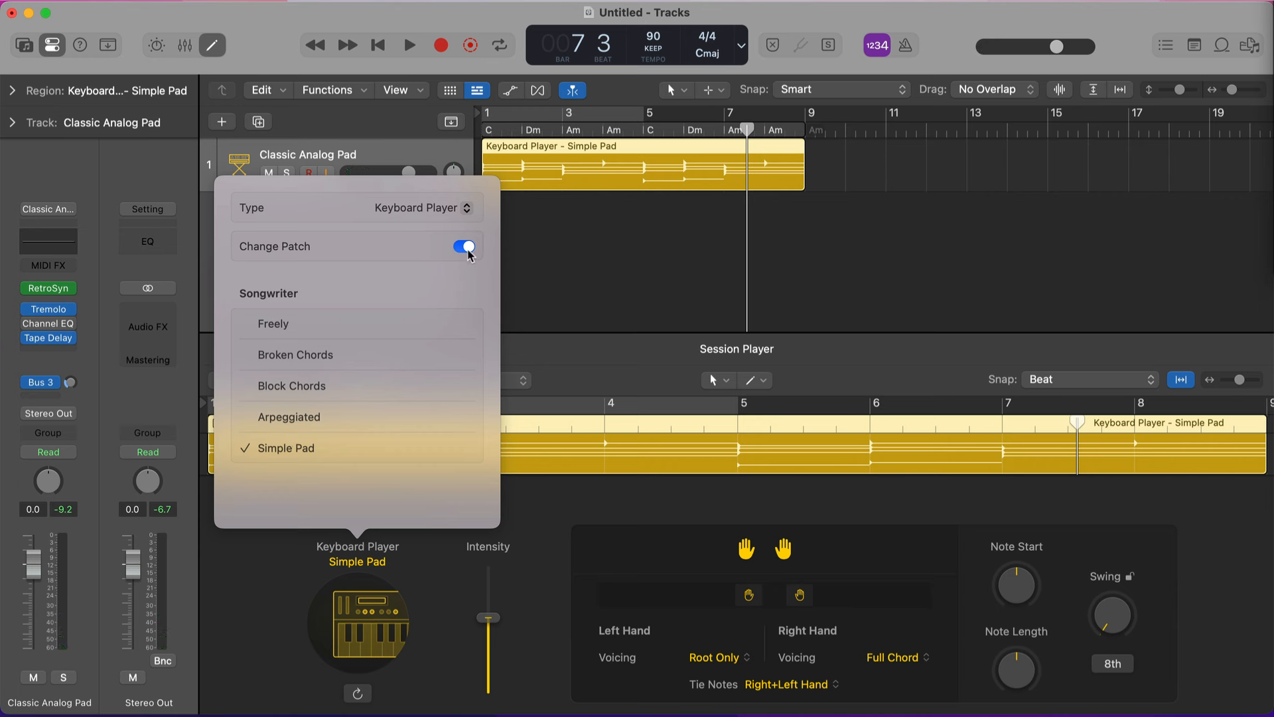
# Step: Check the available Session Player types and undo the last style changes to return to Broken Chords
pyautogui.click(456, 208)
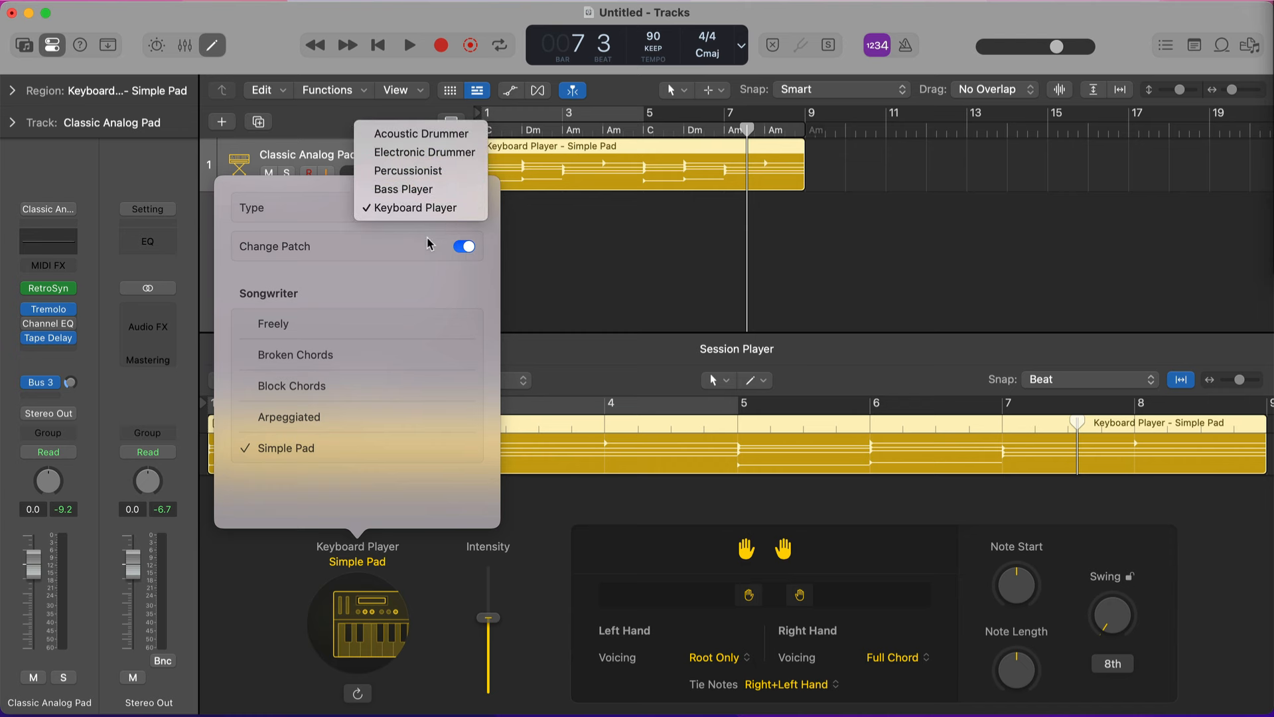
pyautogui.click(399, 266)
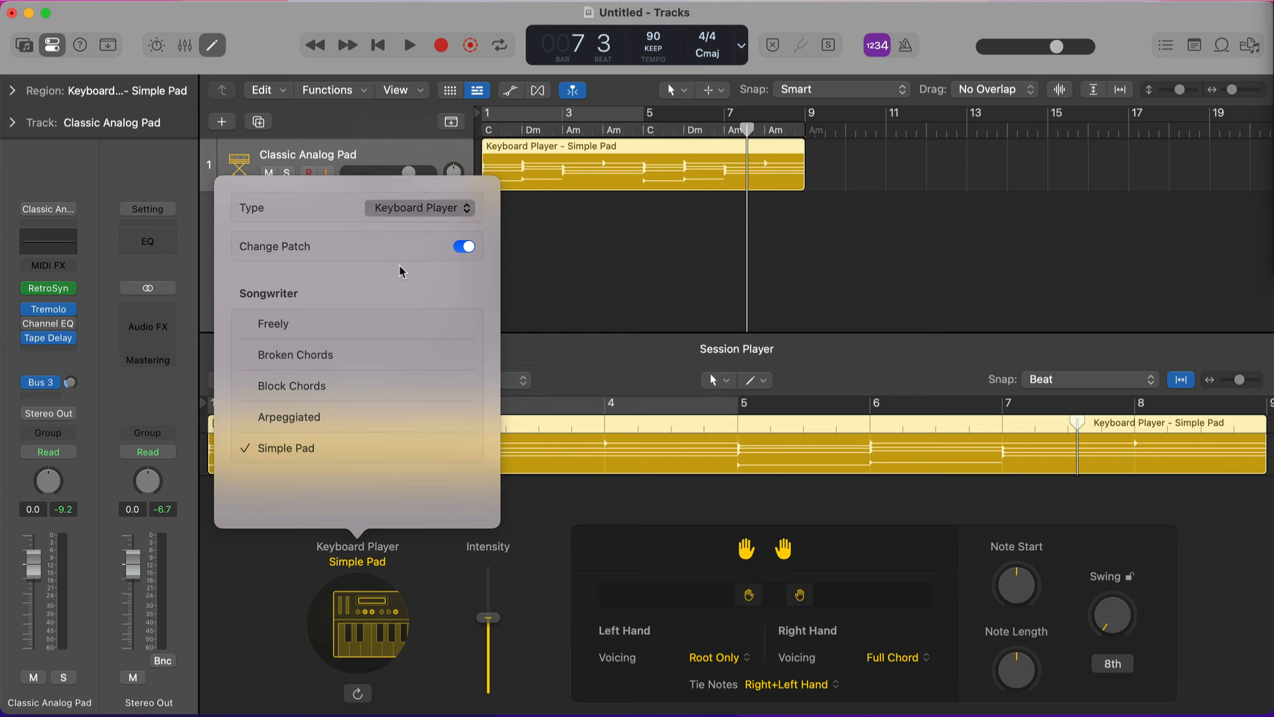
pyautogui.press('super+z')
pyautogui.press('super+z')
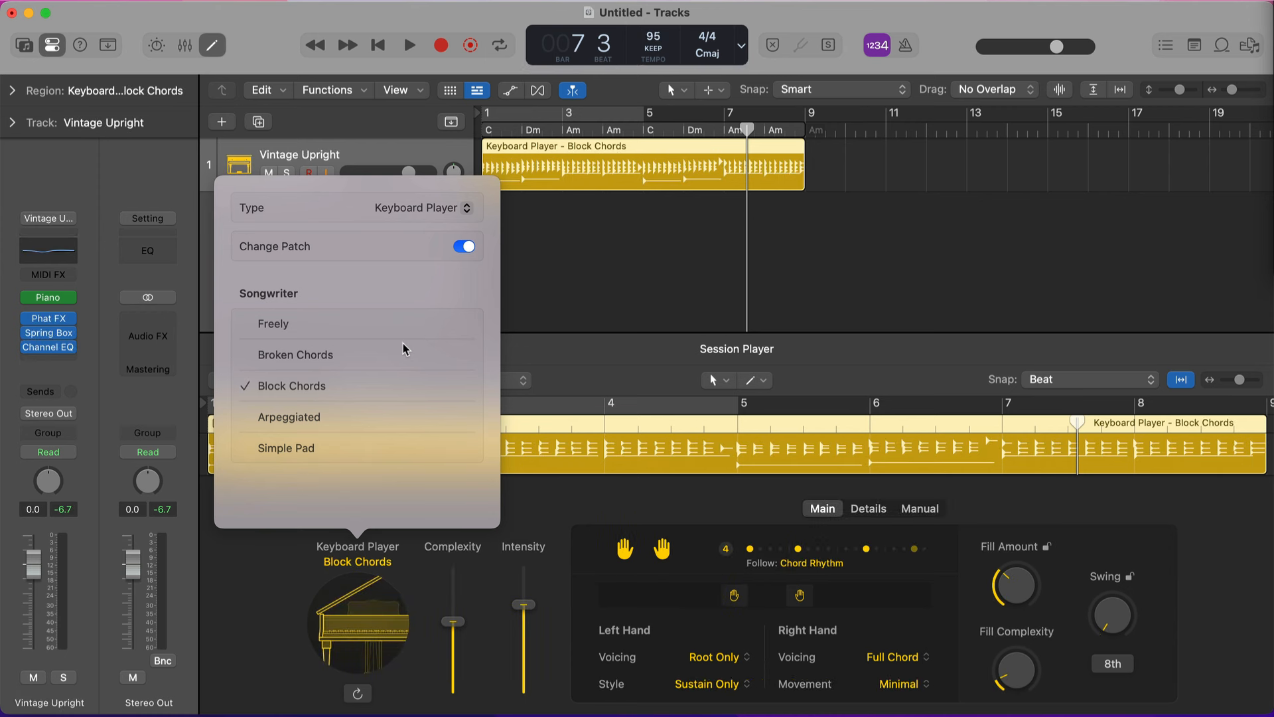
pyautogui.click(404, 345)
# Step: Play the Broken Chords region with it selected, stop it and return the playhead to the start
pyautogui.press('space')
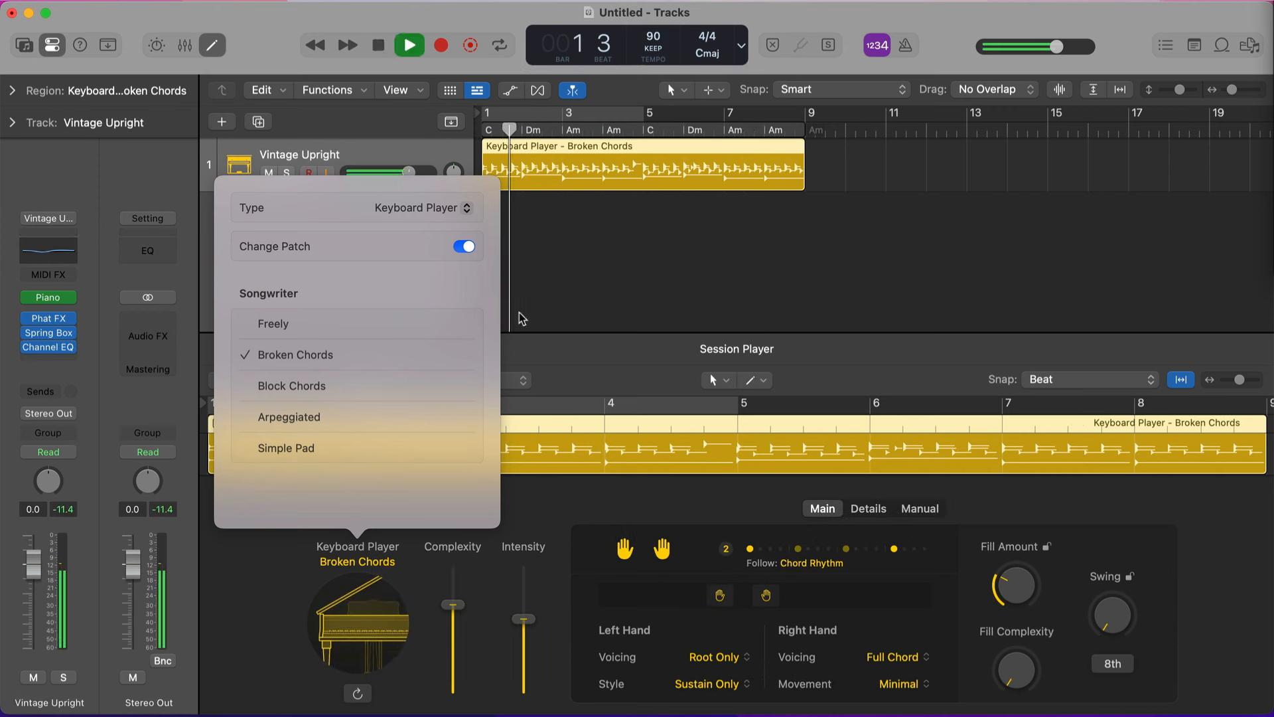
pyautogui.click(544, 269)
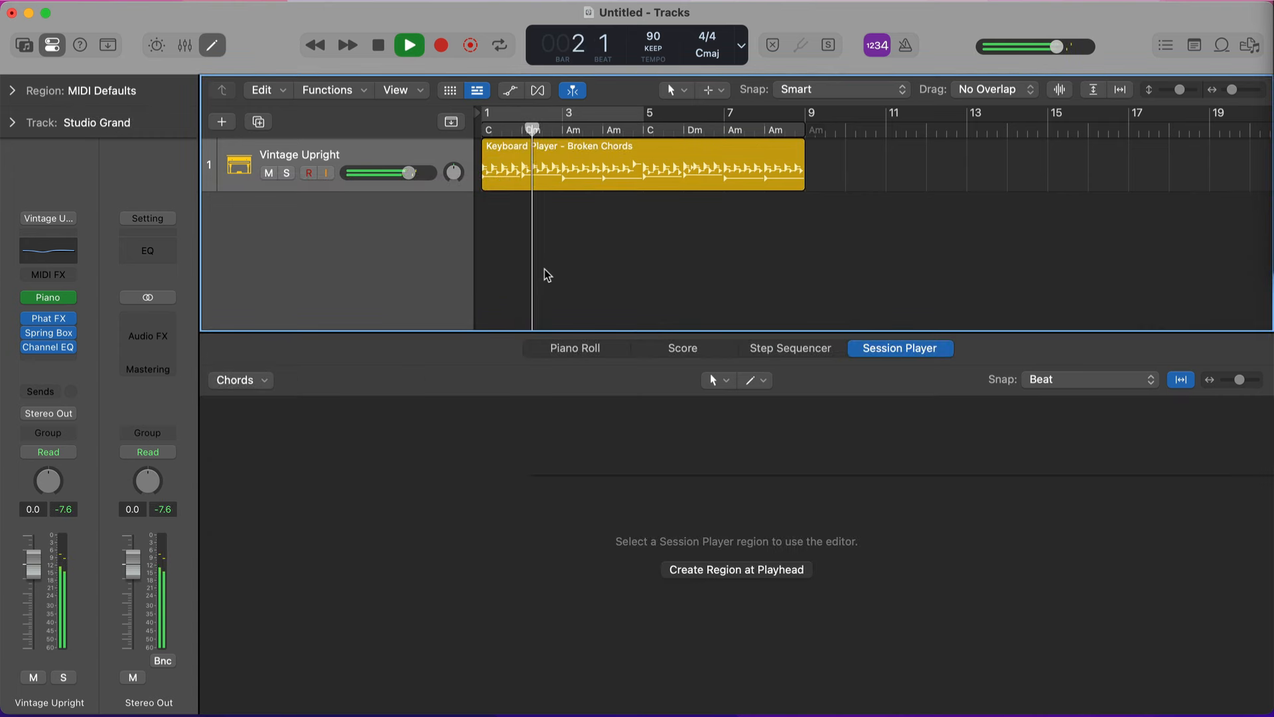
pyautogui.click(588, 176)
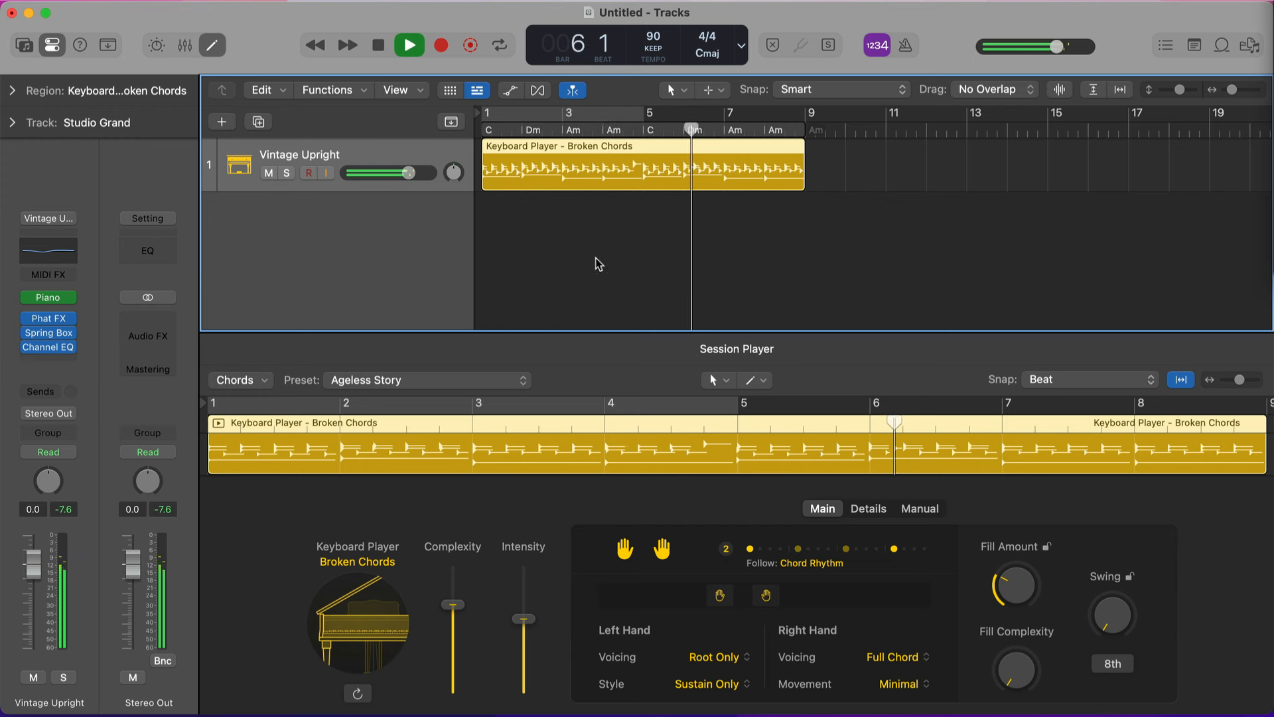
pyautogui.press('space')
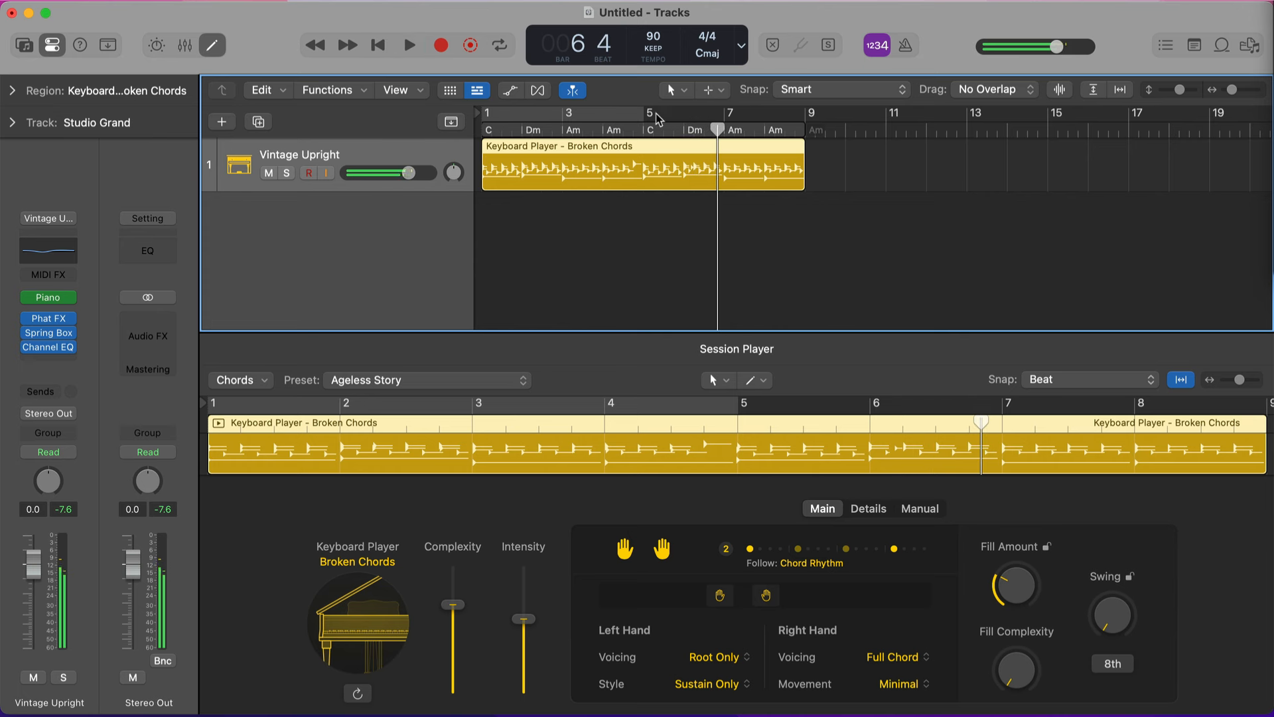
pyautogui.press('Return')
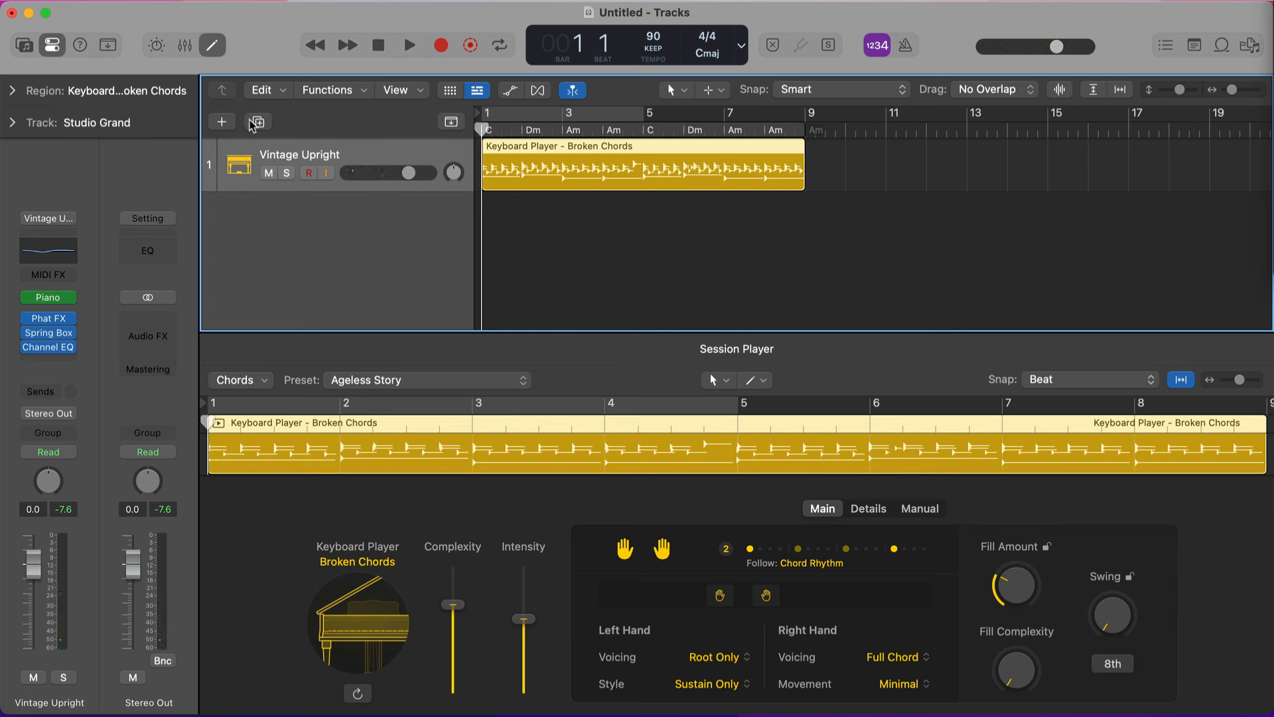
# Step: Create one new Session Player track with a Bass Player
pyautogui.click(222, 122)
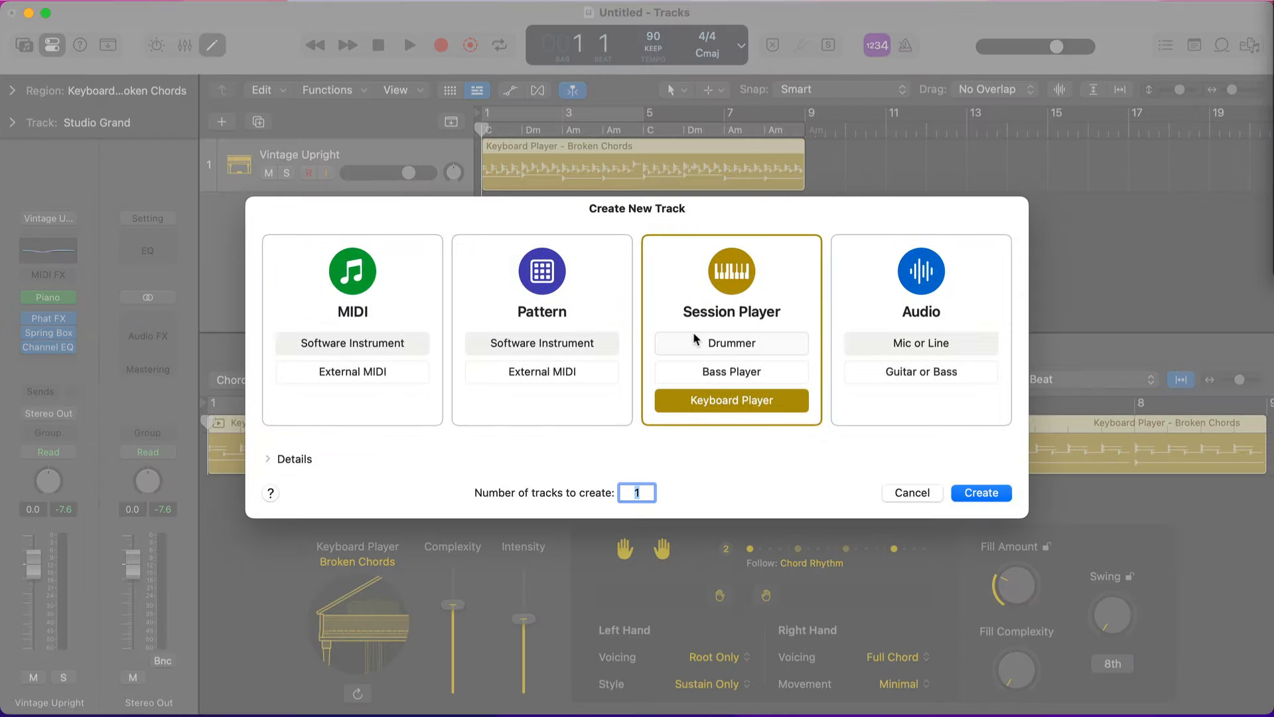
pyautogui.click(727, 370)
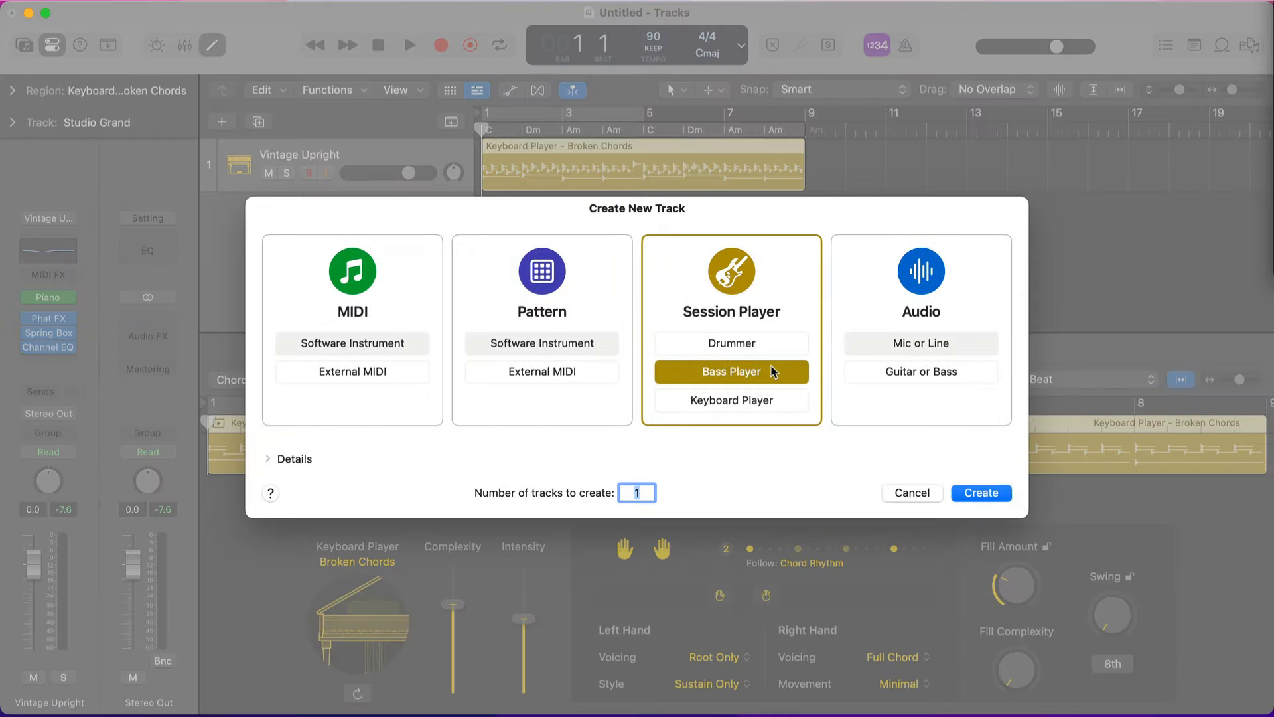
pyautogui.click(986, 491)
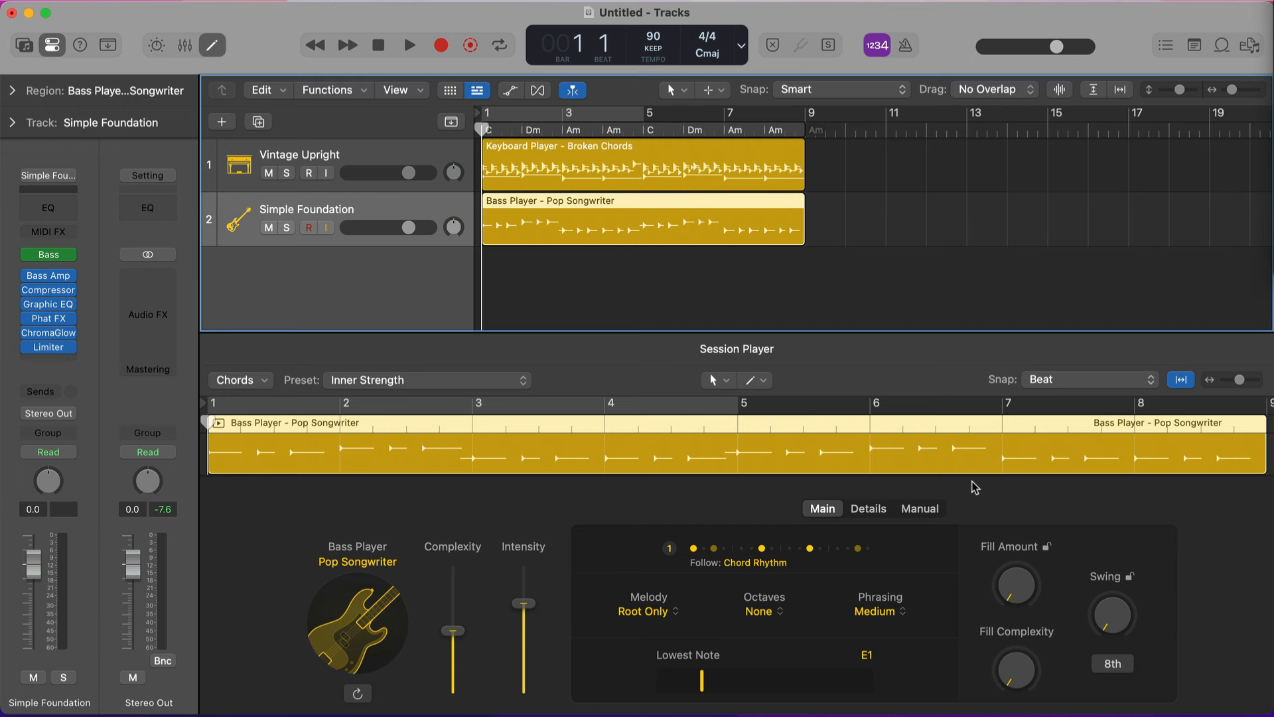
# Step: Set the bass player's Phrasing to Long while the song plays, and restart playback from the beginning
pyautogui.press('space')
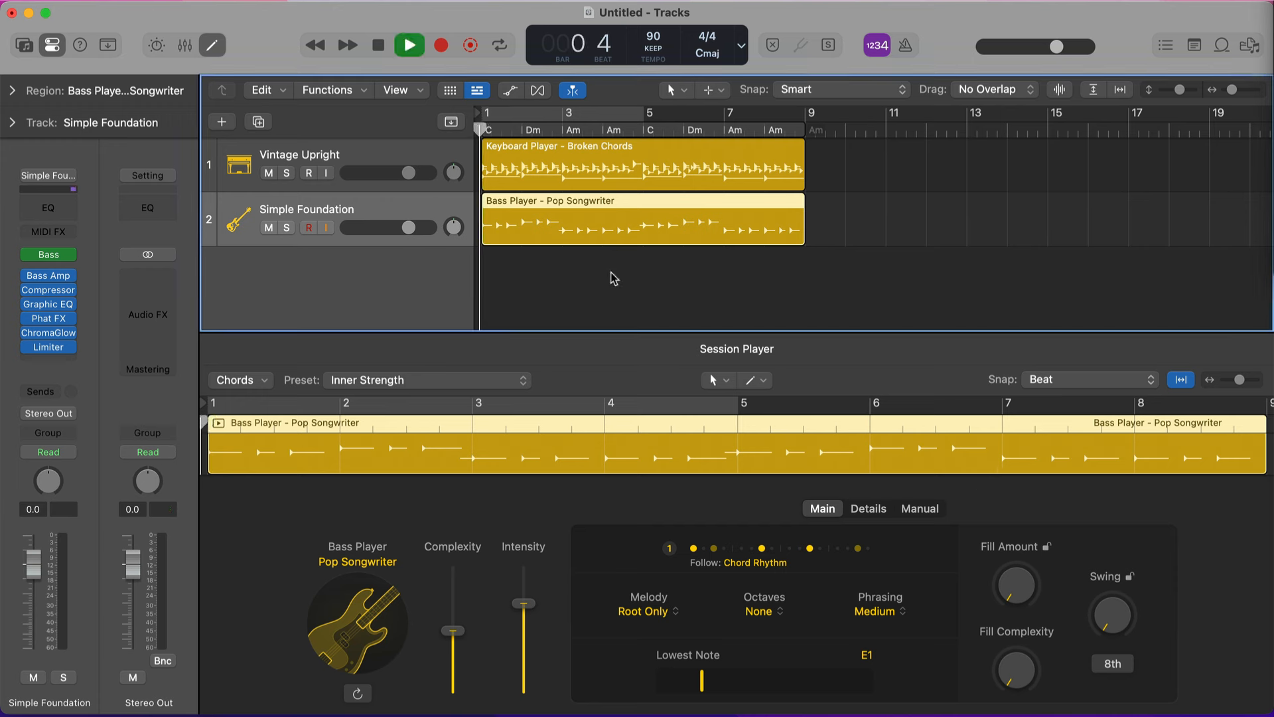
pyautogui.press('super+Right')
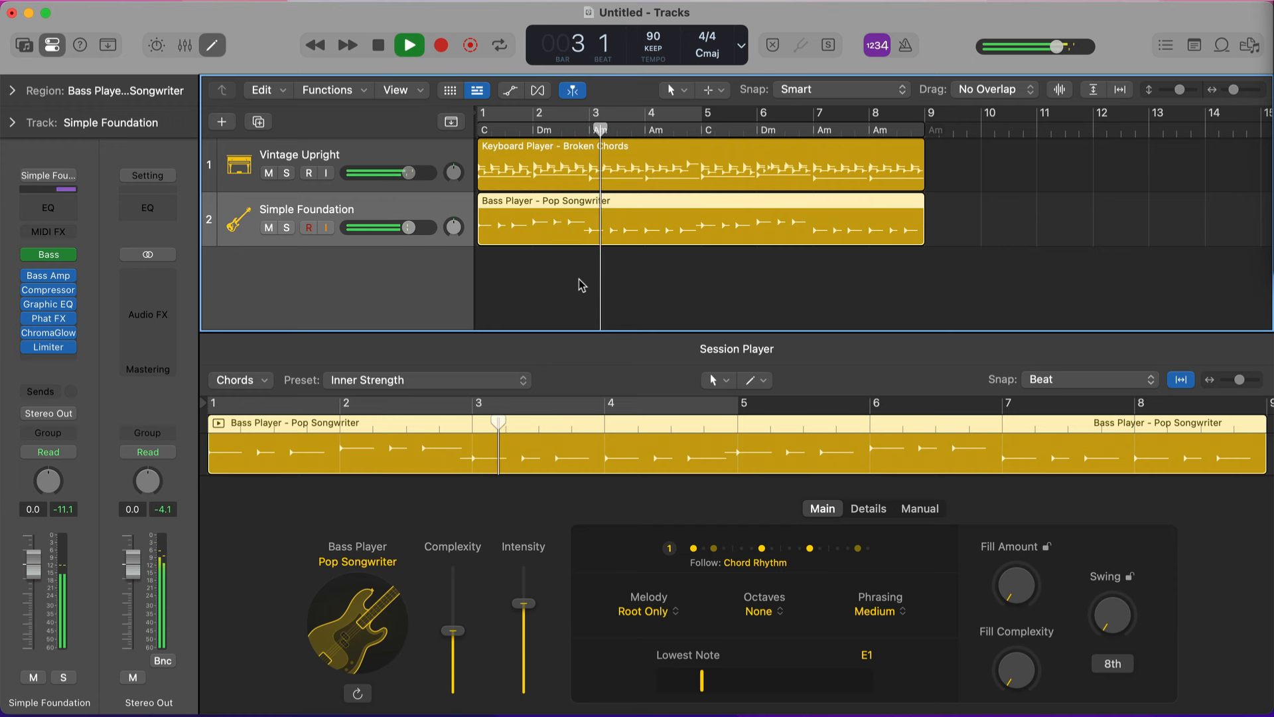
pyautogui.click(936, 597)
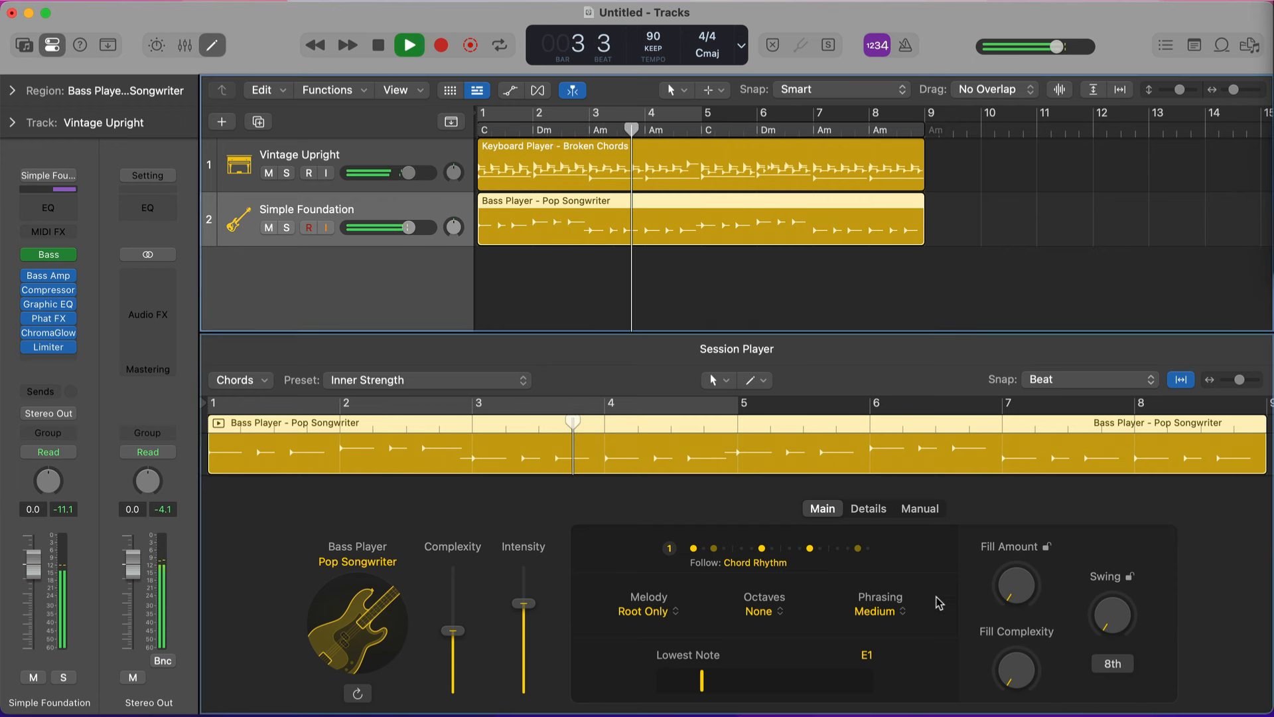
pyautogui.click(877, 611)
pyautogui.click(891, 677)
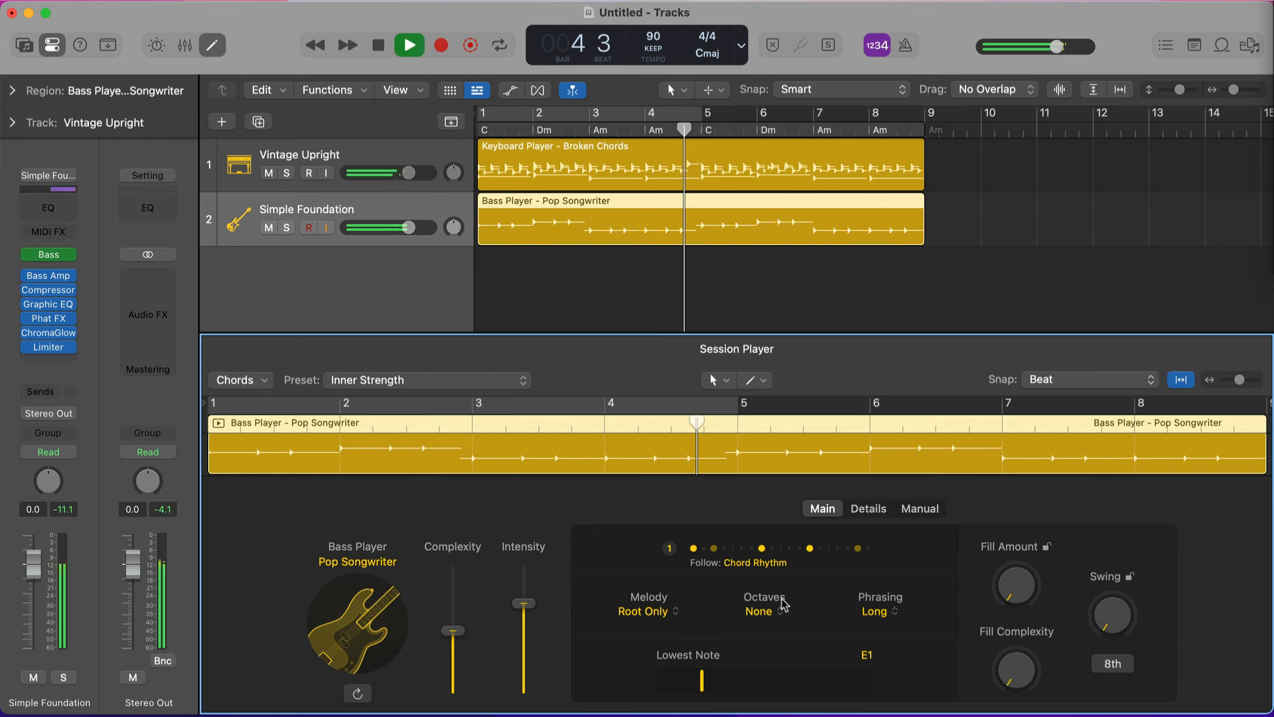
pyautogui.press('Return')
pyautogui.press('Return')
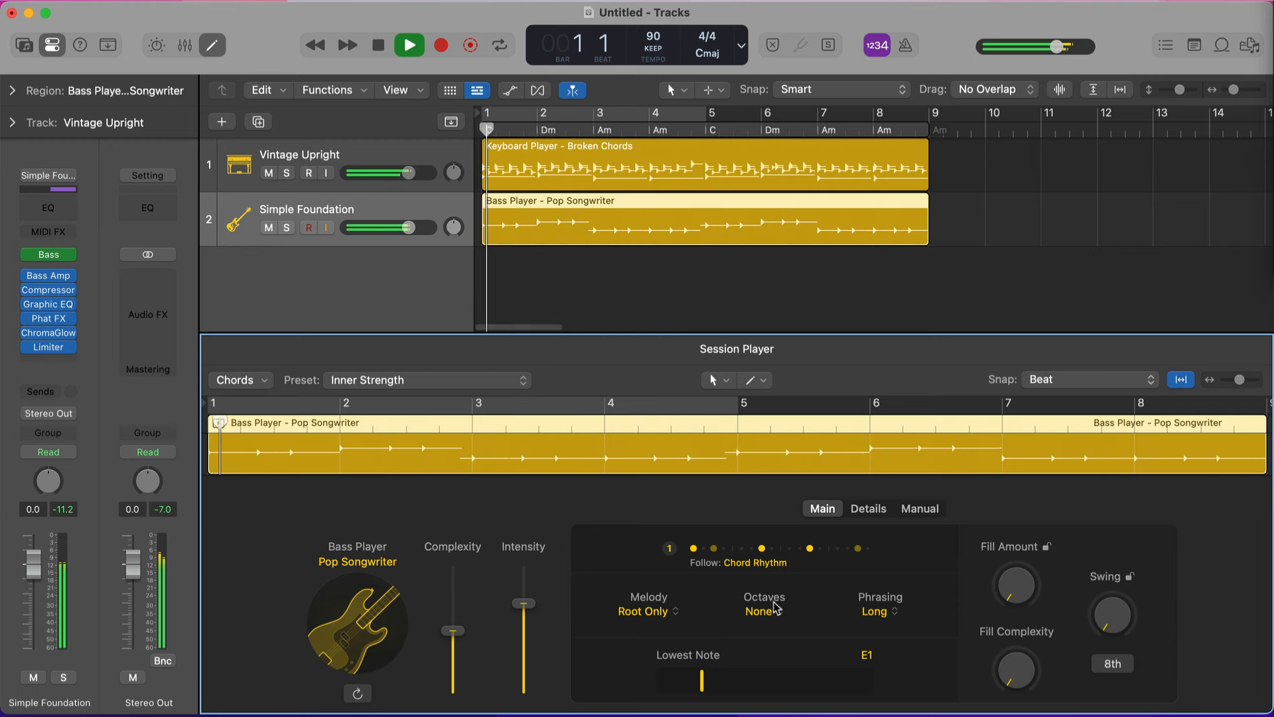
# Step: Lower the bass player's Complexity to its minimum
pyautogui.click(863, 517)
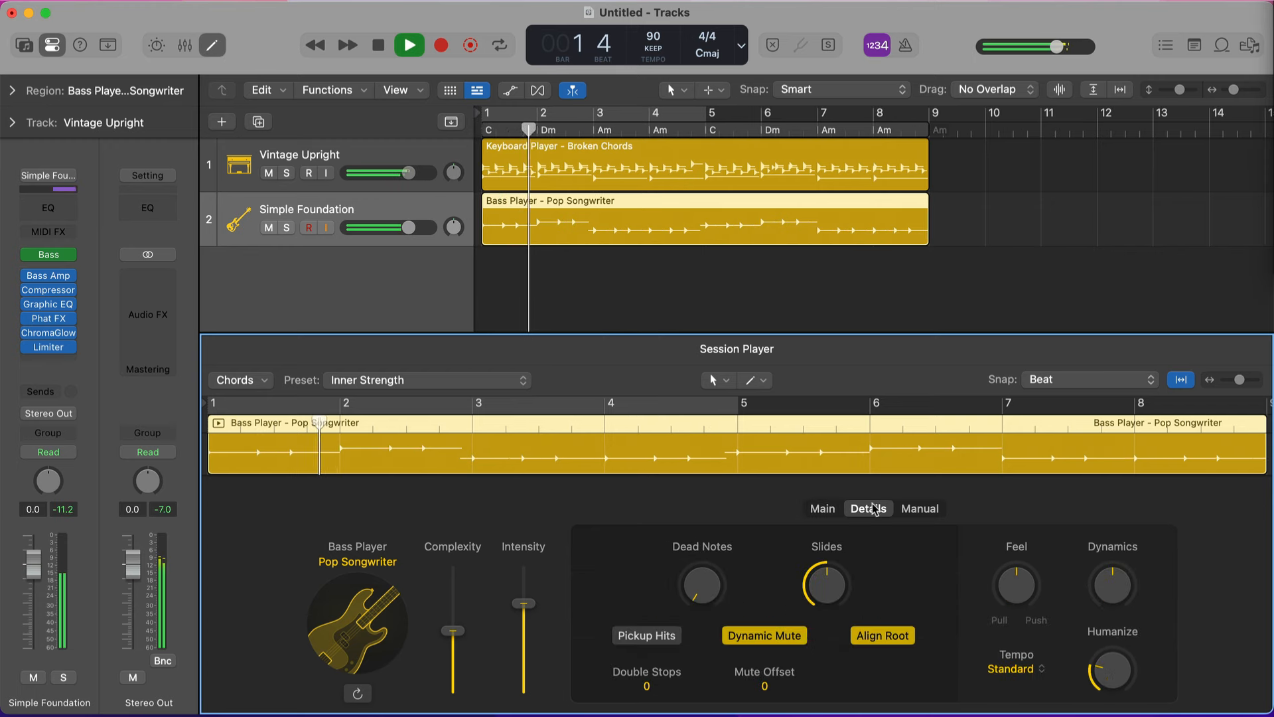
pyautogui.click(833, 515)
pyautogui.moveTo(453, 631); pyautogui.dragTo(456, 660)
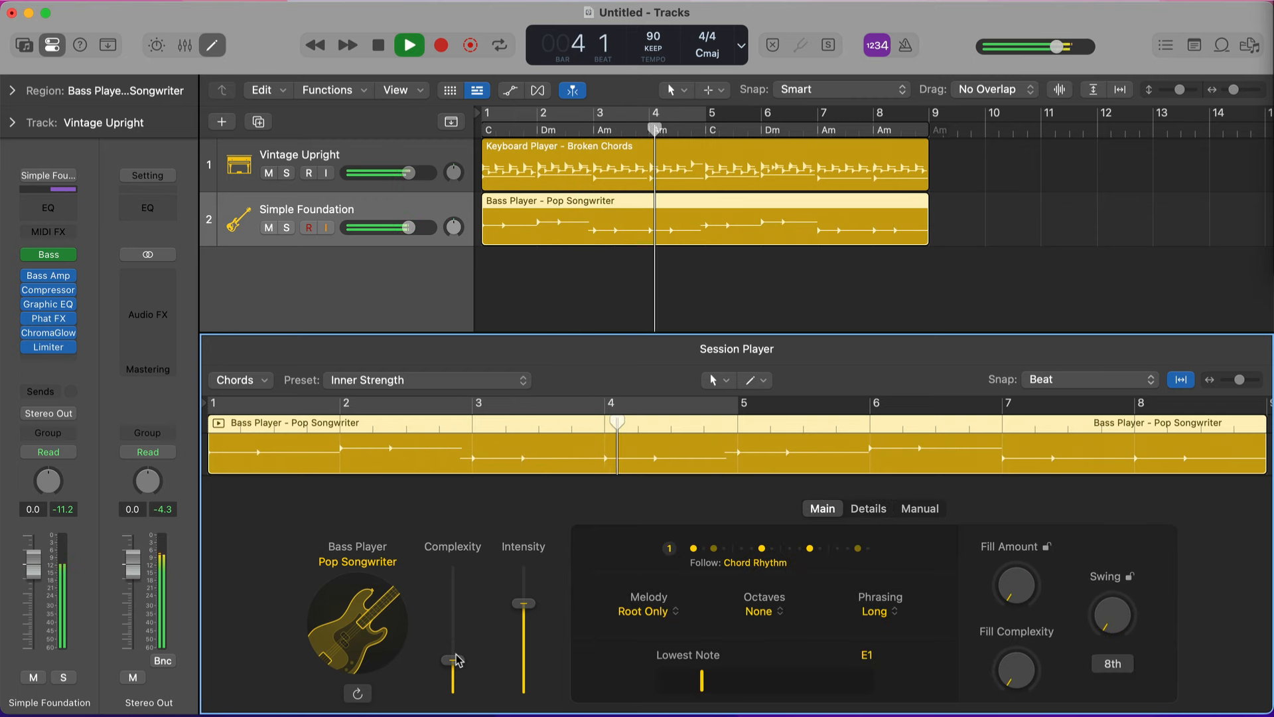
pyautogui.moveTo(456, 660); pyautogui.dragTo(454, 686)
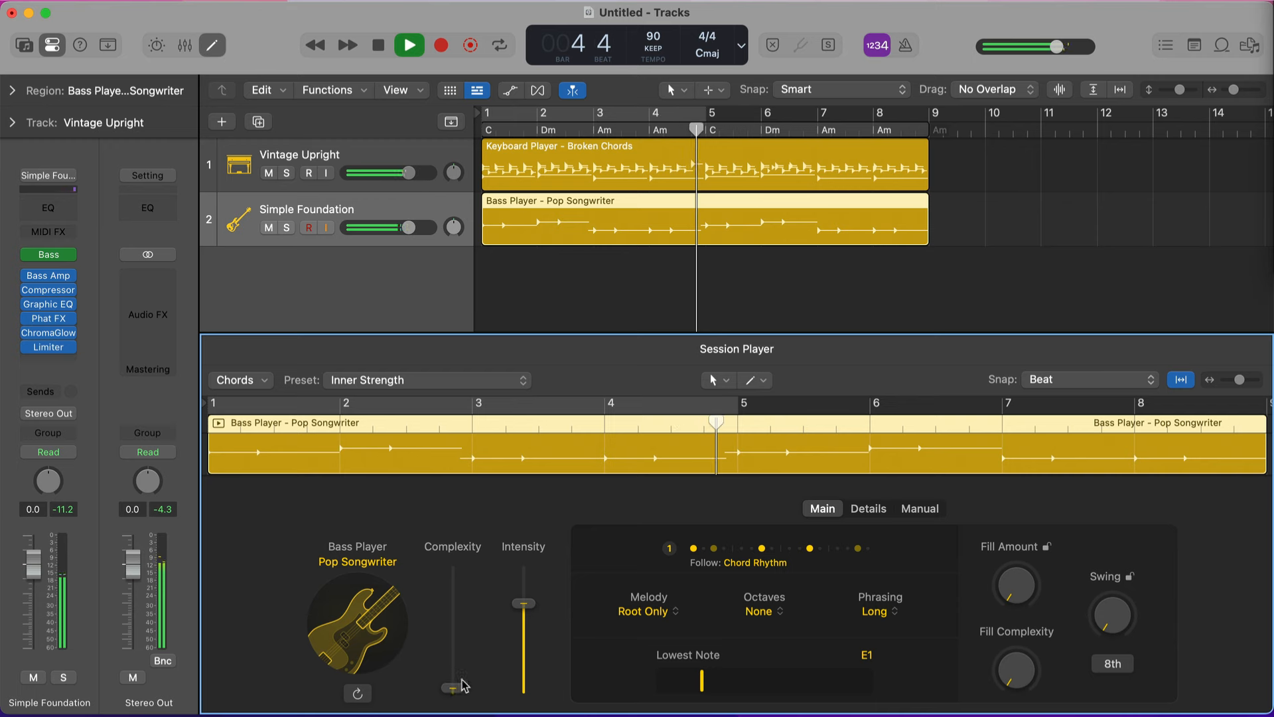
# Step: Raise the bass player's Slides amount slightly, set Dead Notes to 12 % and stop playback
pyautogui.click(875, 515)
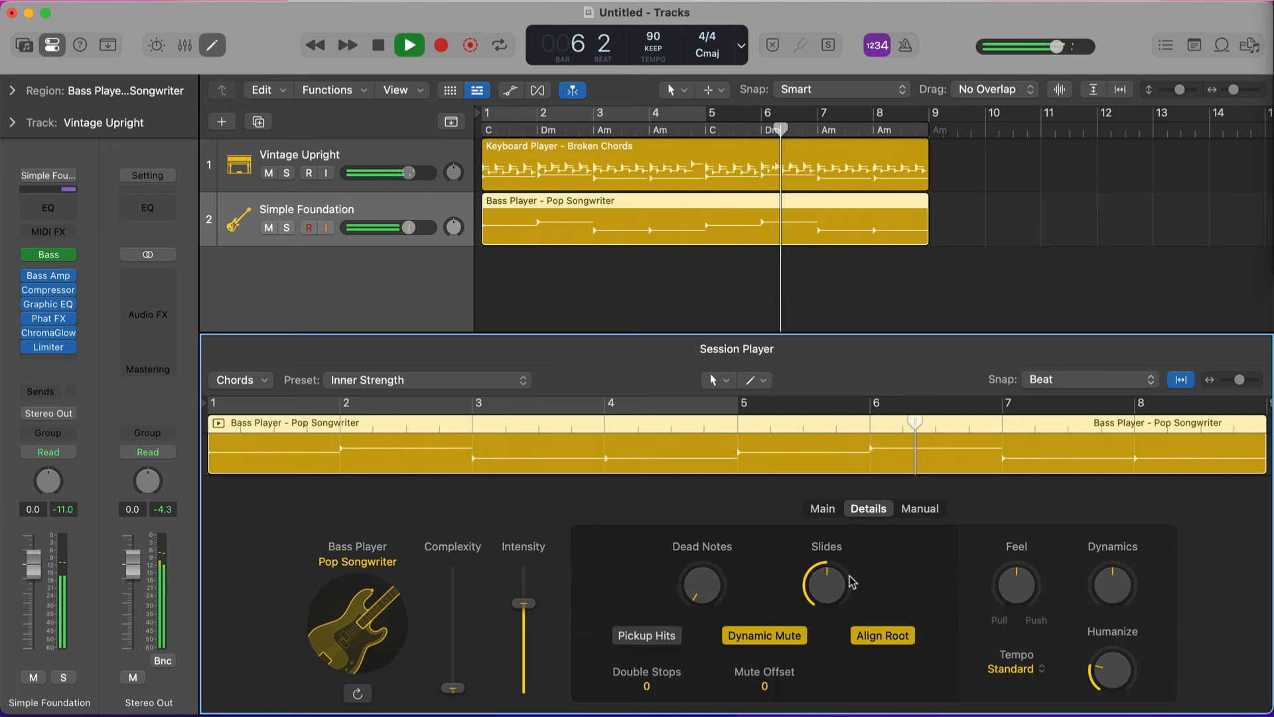
pyautogui.moveTo(712, 591); pyautogui.dragTo(709, 580)
pyautogui.press('space')
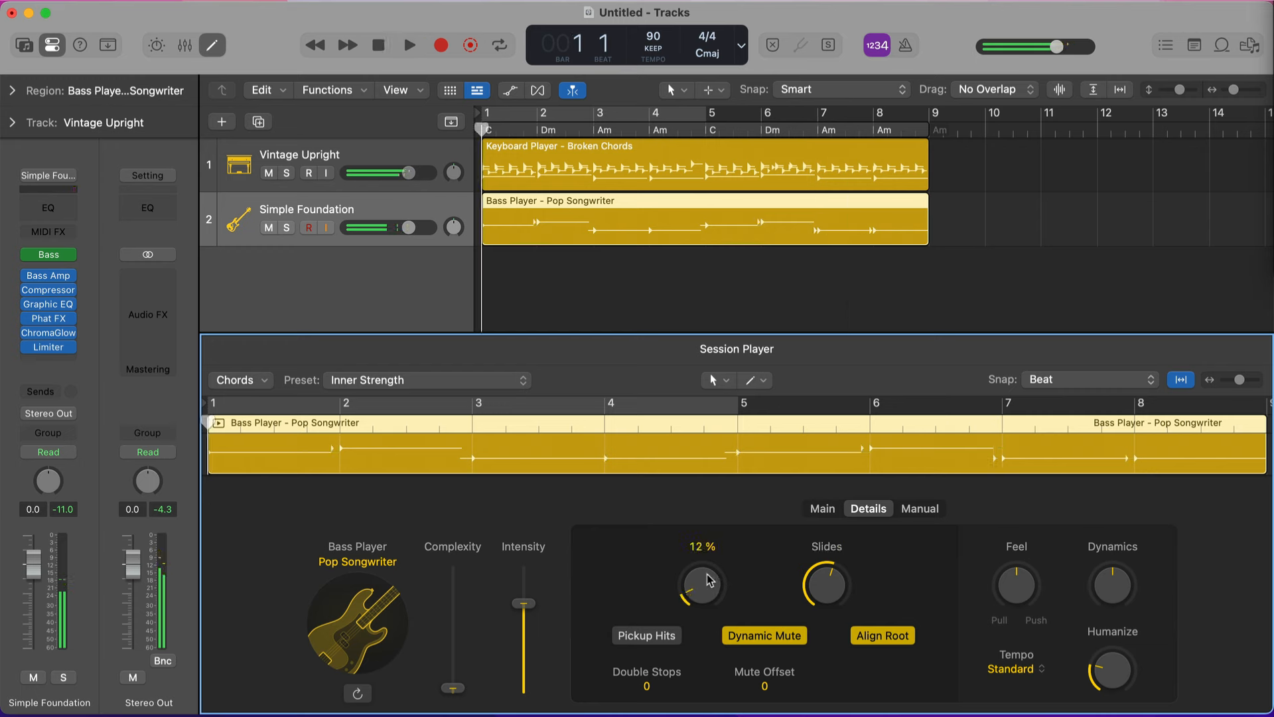
# Step: Play back the arrangement, and create one new Session Player track with a Drummer
pyautogui.press('space')
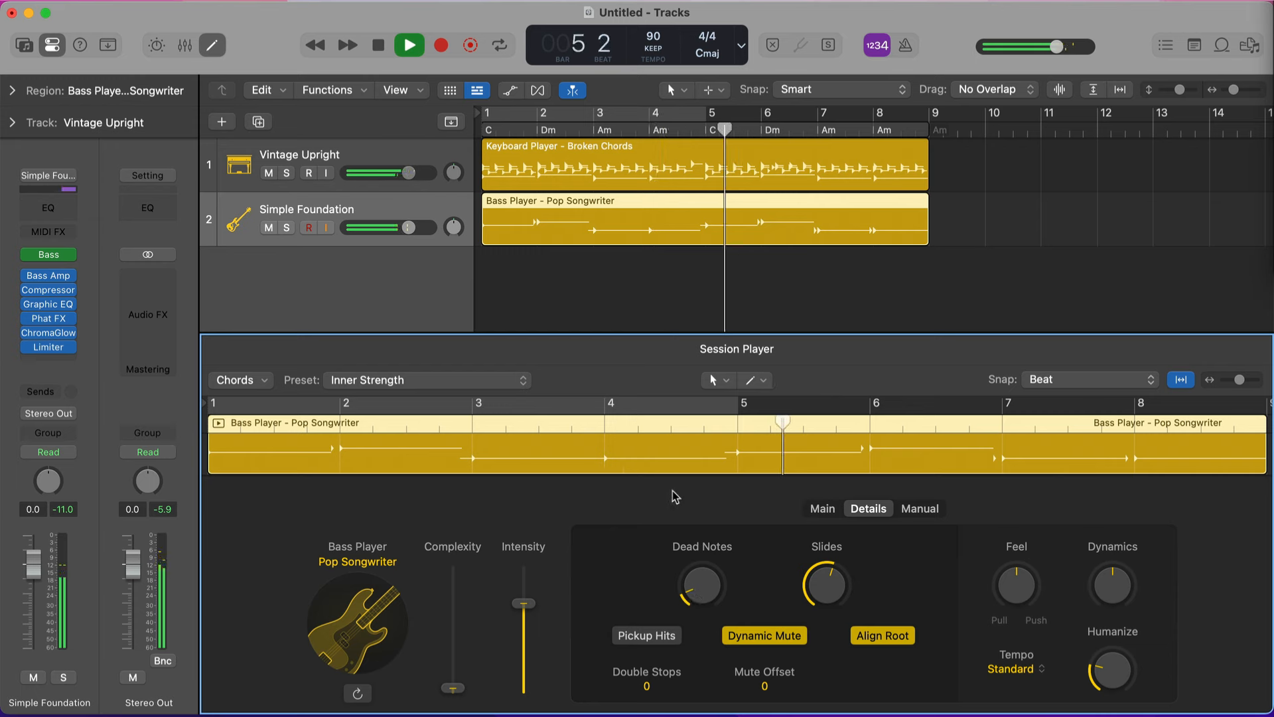
pyautogui.click(223, 122)
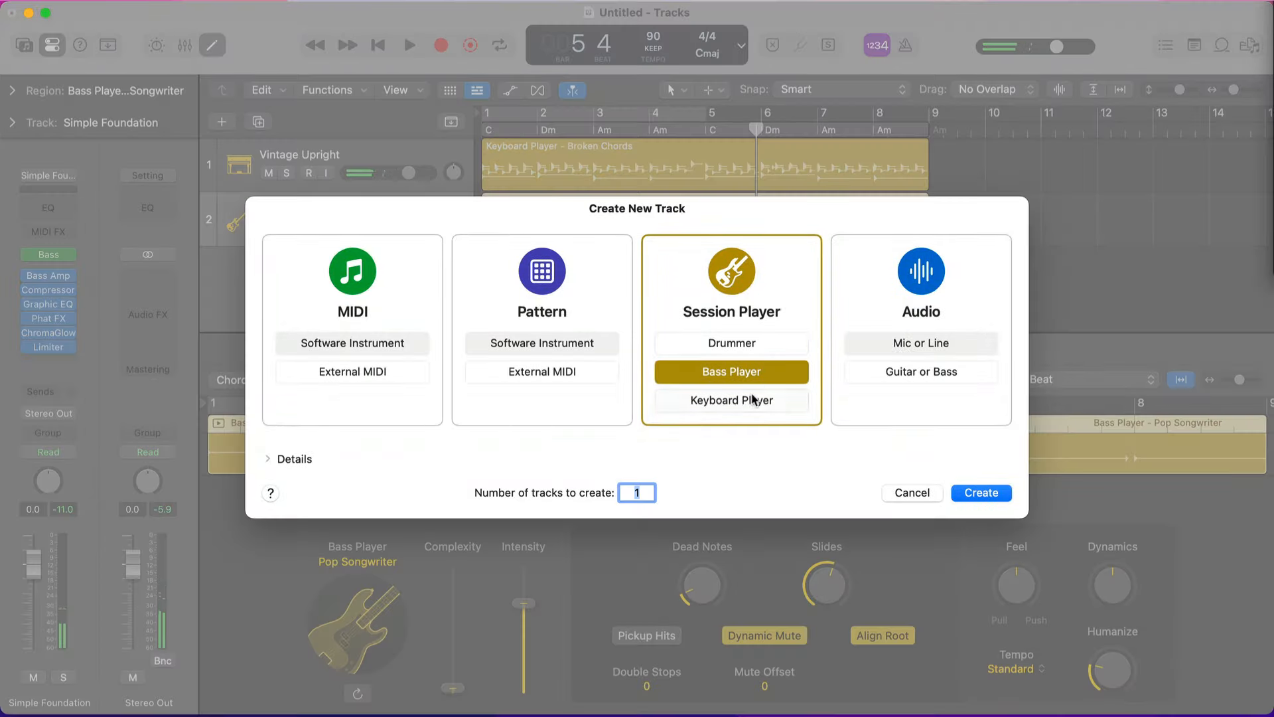
pyautogui.click(731, 343)
pyautogui.press('Return')
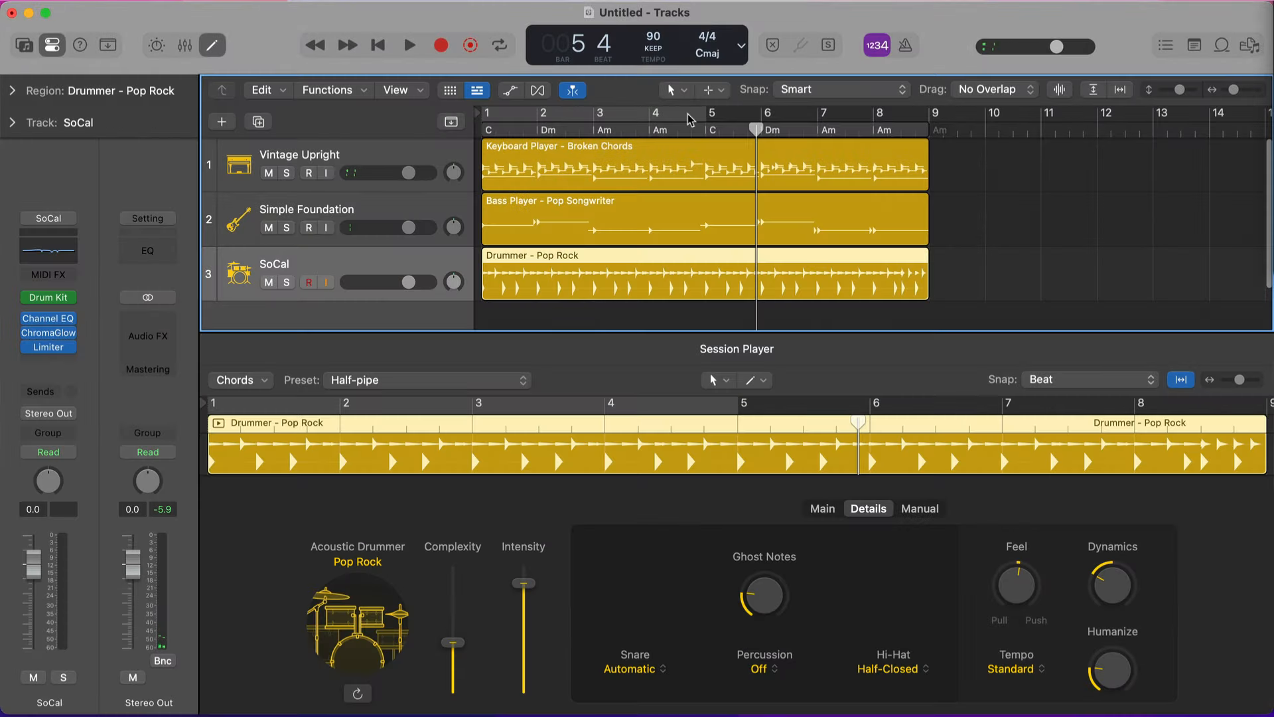
# Step: Trim the Pop Rock drummer region so it starts at bar 5, and play the song from there
pyautogui.moveTo(488, 286); pyautogui.dragTo(706, 286)
pyautogui.click(706, 127)
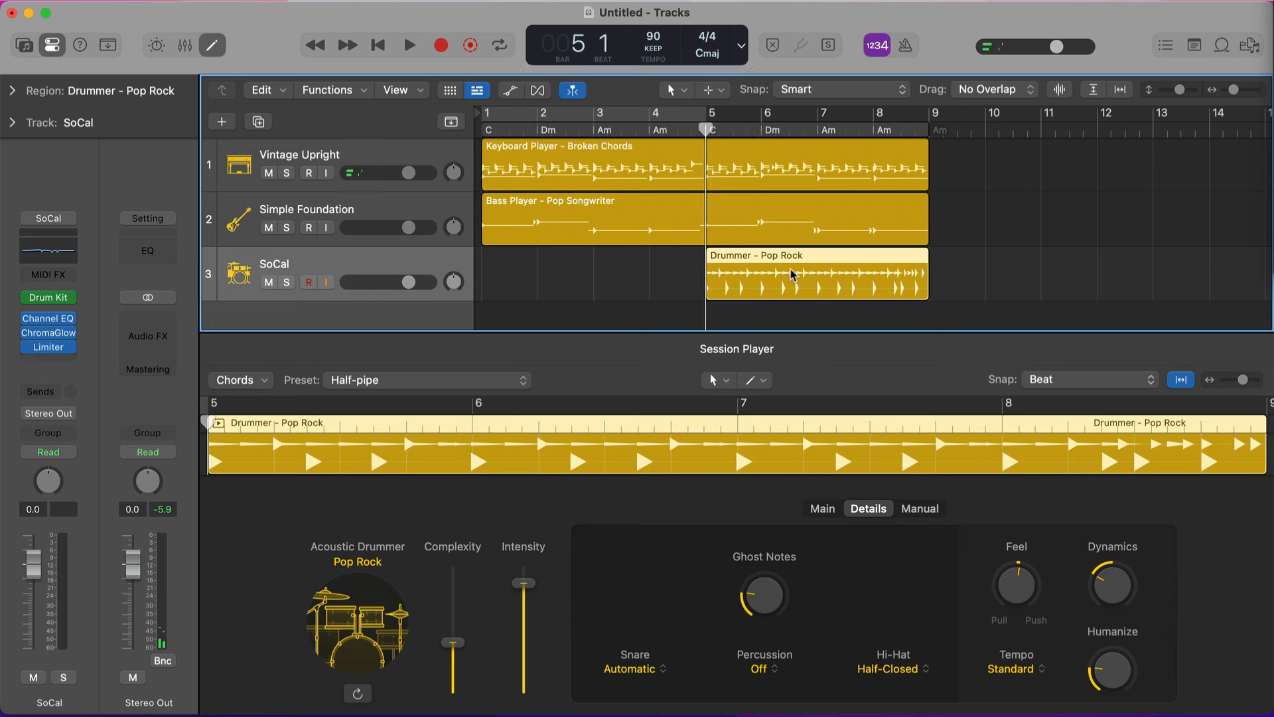
pyautogui.press('space')
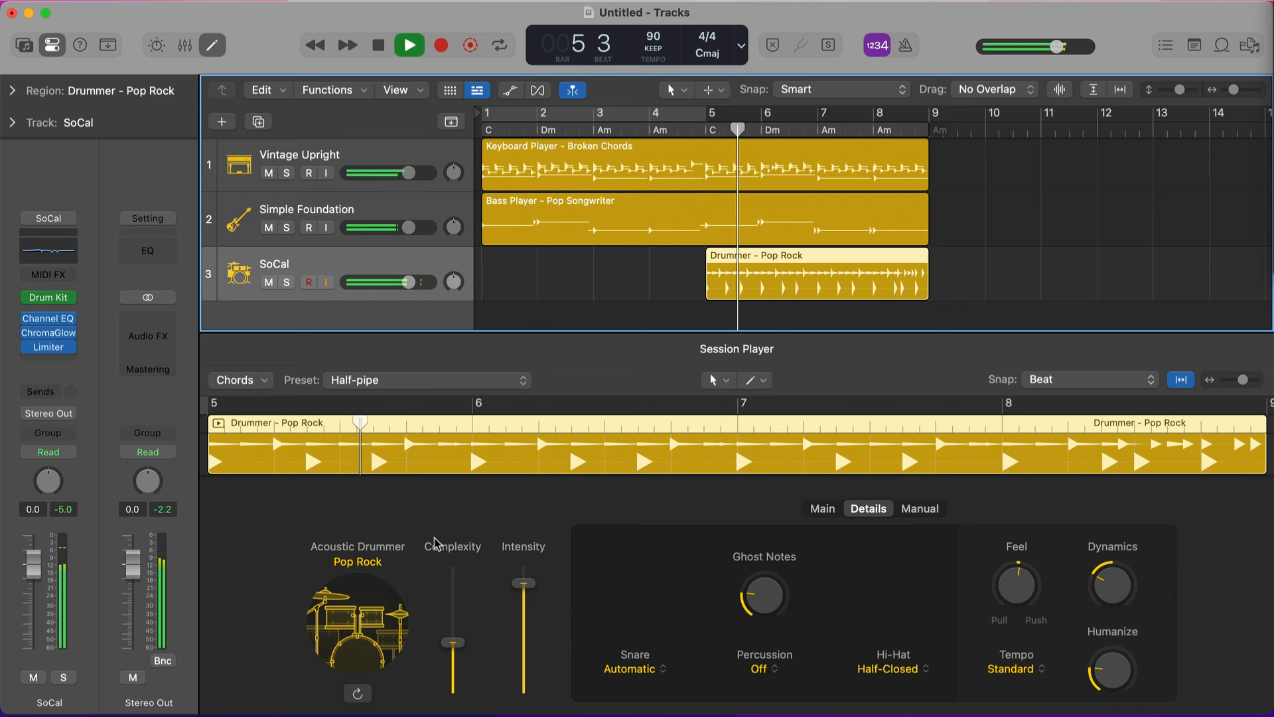
pyautogui.press('space')
# Step: Change the drummer's type to Electronic Drummer with the Dubstep style, and play it from around bar 5
pyautogui.click(376, 563)
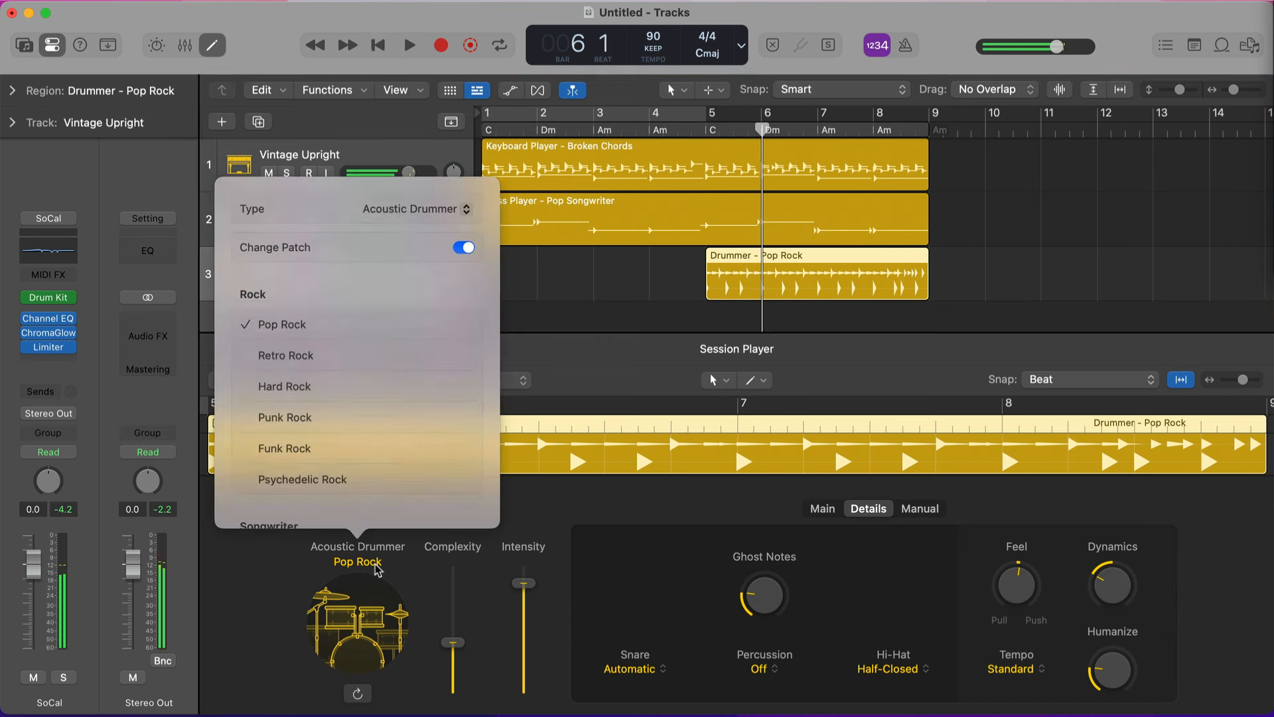
pyautogui.scroll(-5, 340, 410)
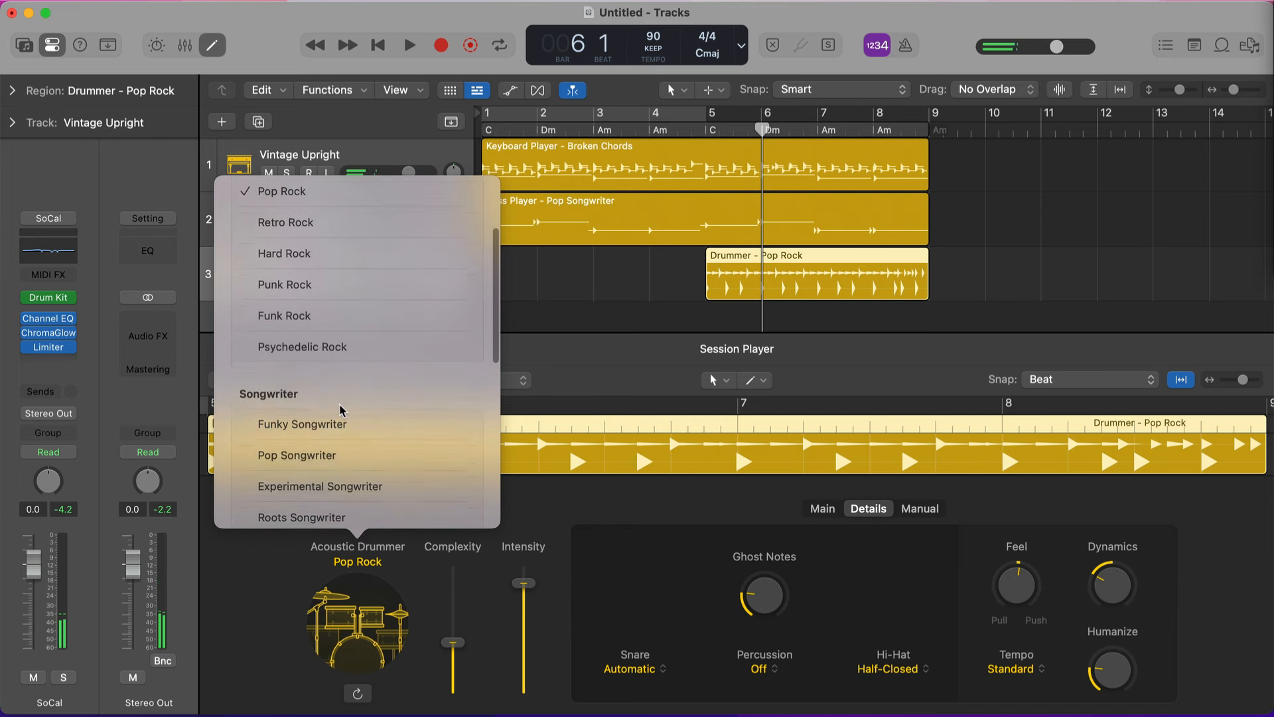
pyautogui.scroll(3, 340, 410)
pyautogui.scroll(-6, 340, 410)
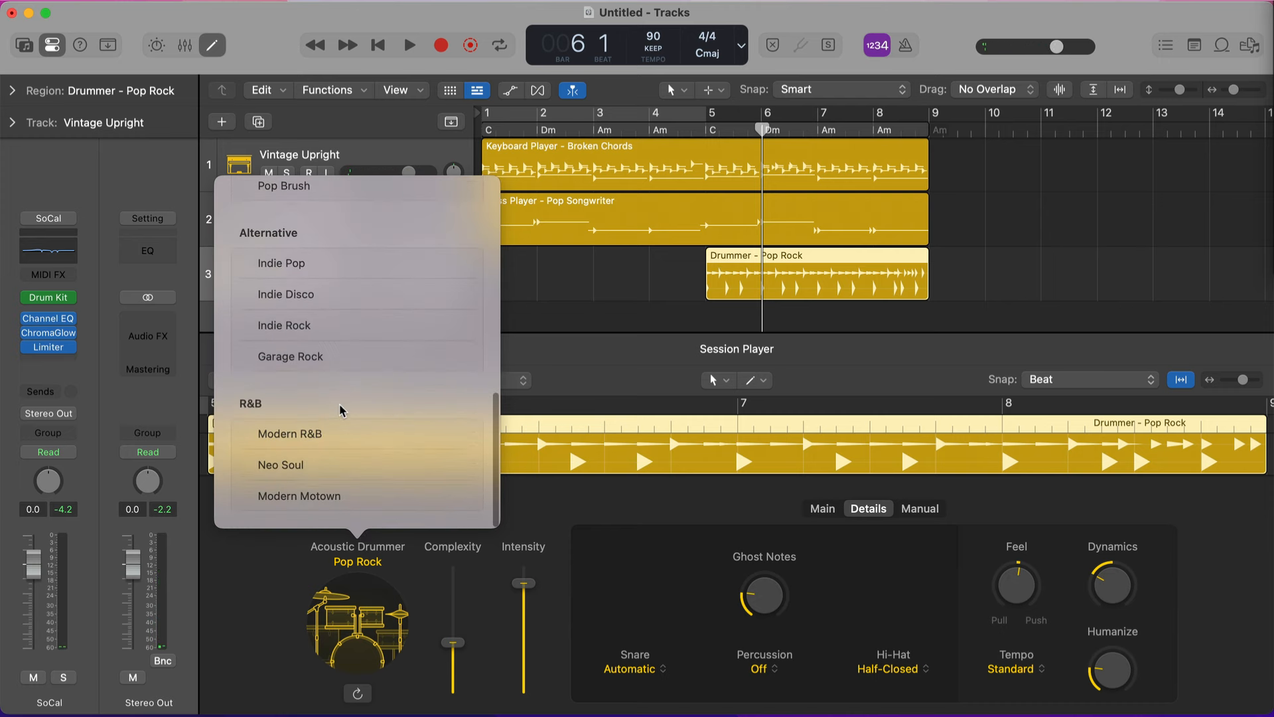
pyautogui.scroll(10, 339, 410)
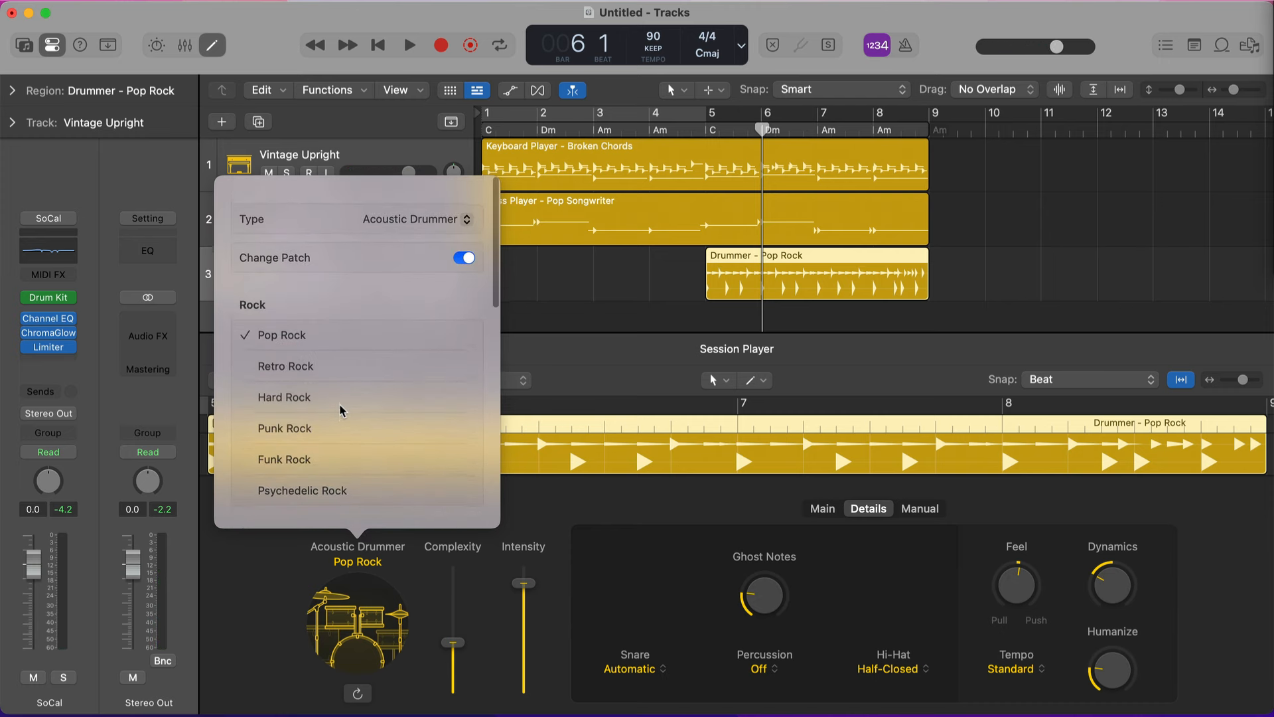
pyautogui.click(411, 208)
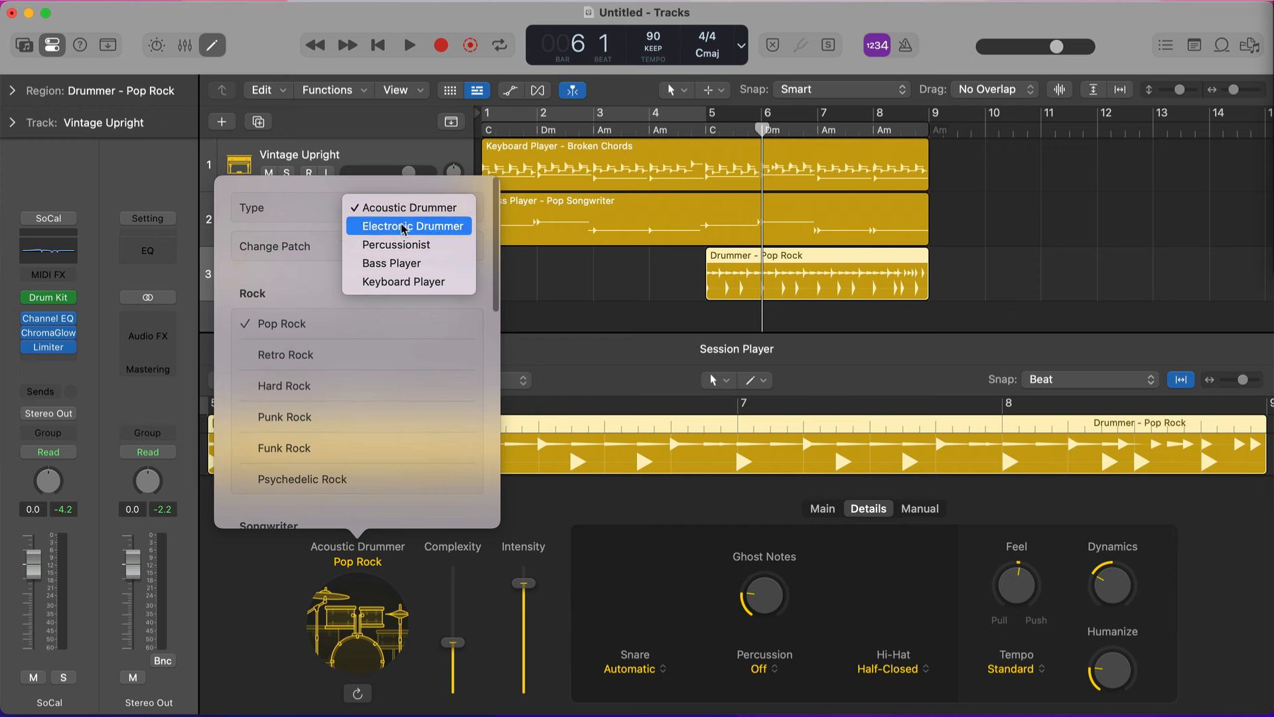
pyautogui.click(450, 231)
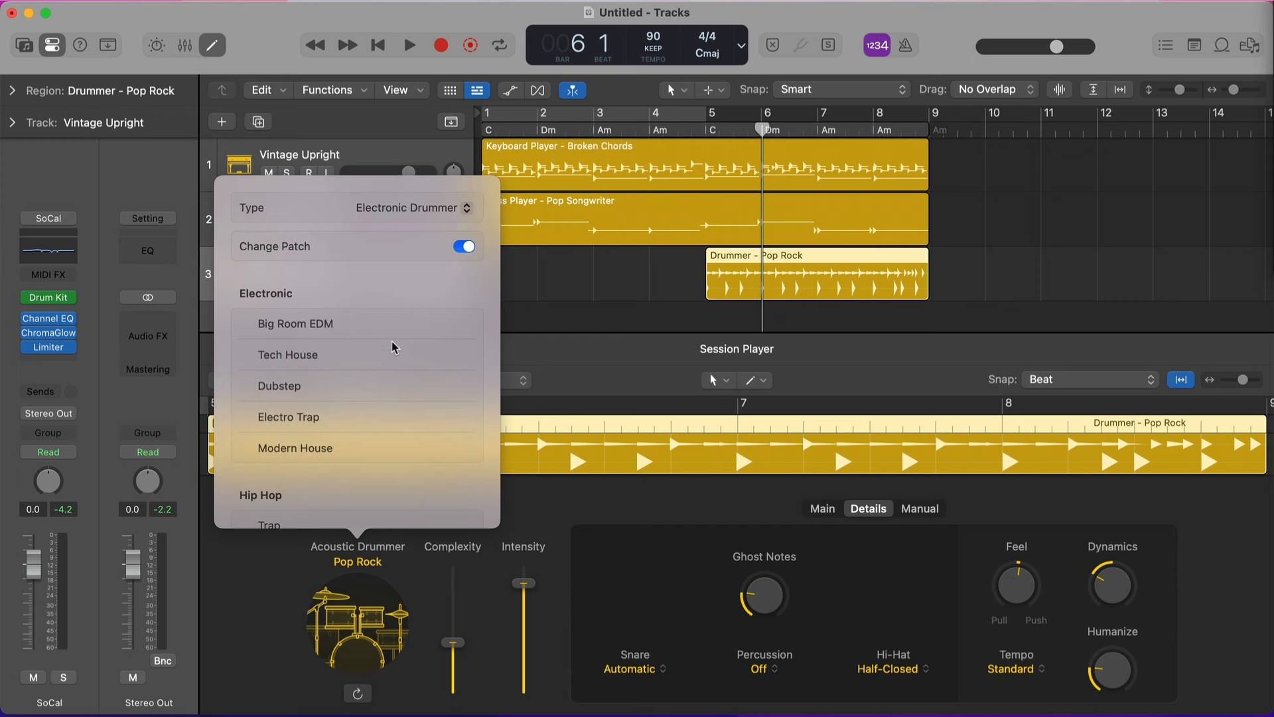
pyautogui.scroll(-3, 391, 346)
pyautogui.click(302, 325)
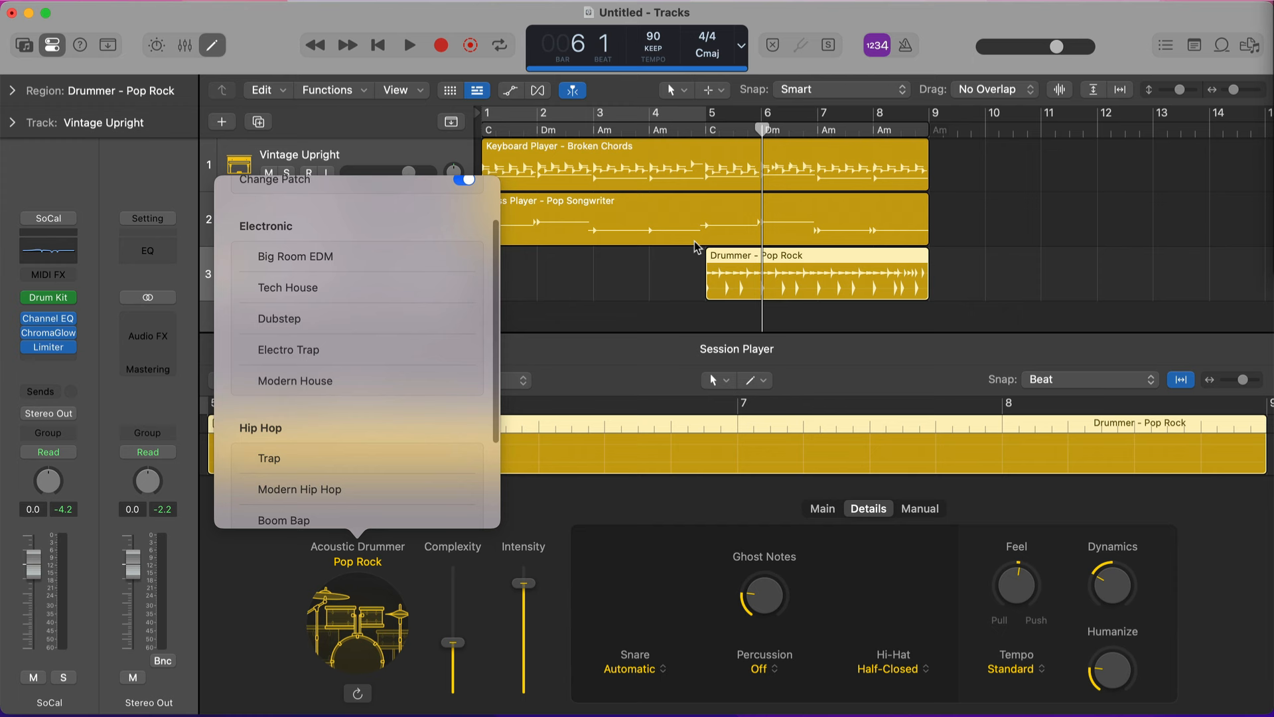
pyautogui.click(739, 188)
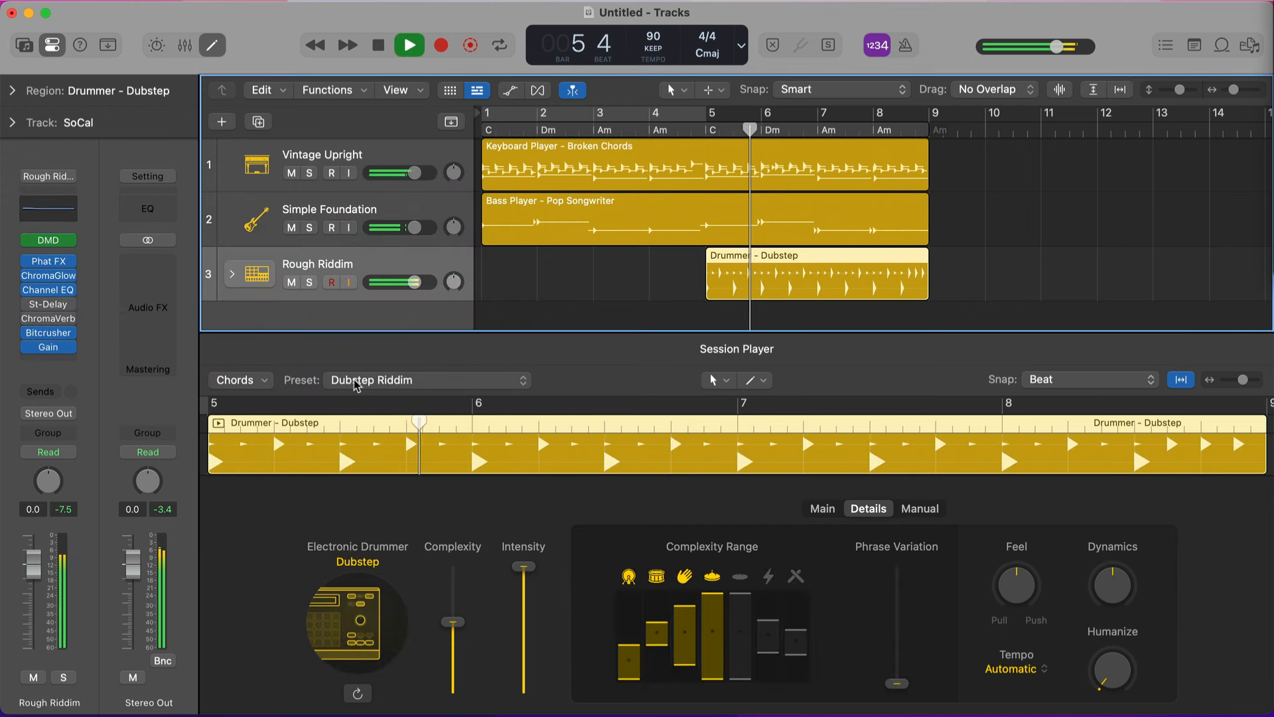
# Step: Try the Modern House style for the electronic drummer and audition it from just before bar 5
pyautogui.click(363, 575)
pyautogui.click(360, 570)
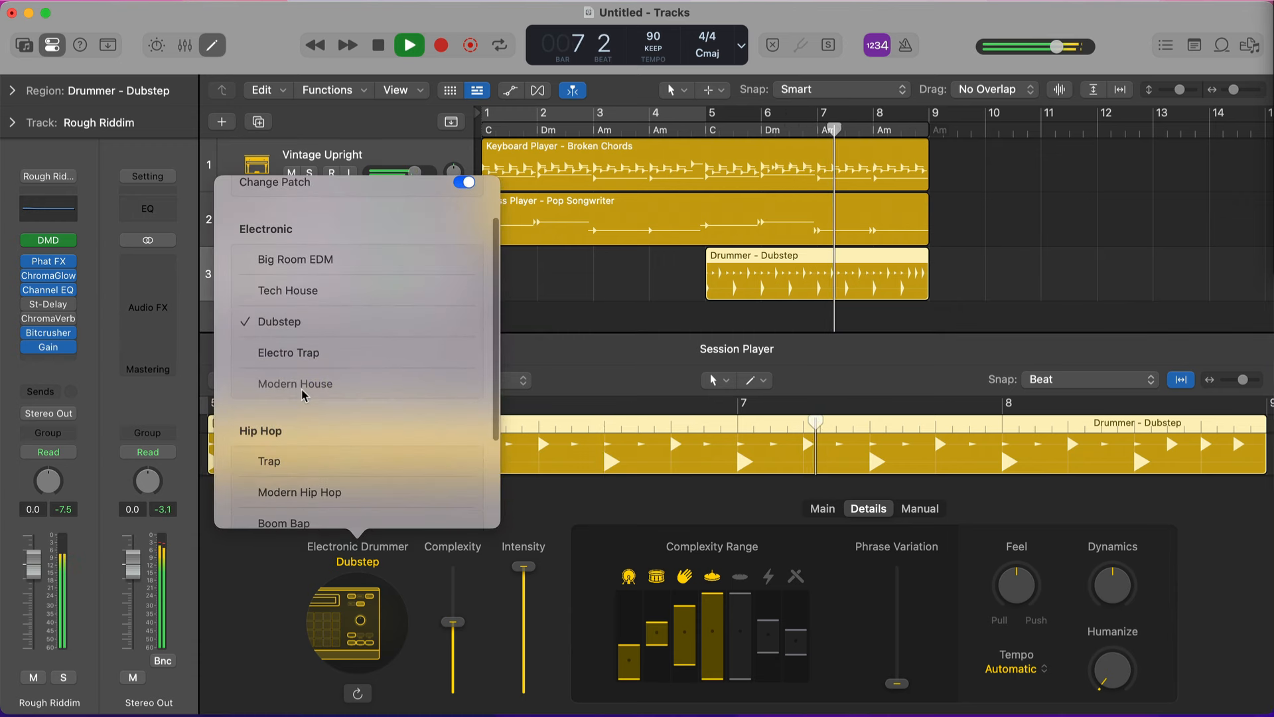
pyautogui.click(296, 384)
pyautogui.press('space')
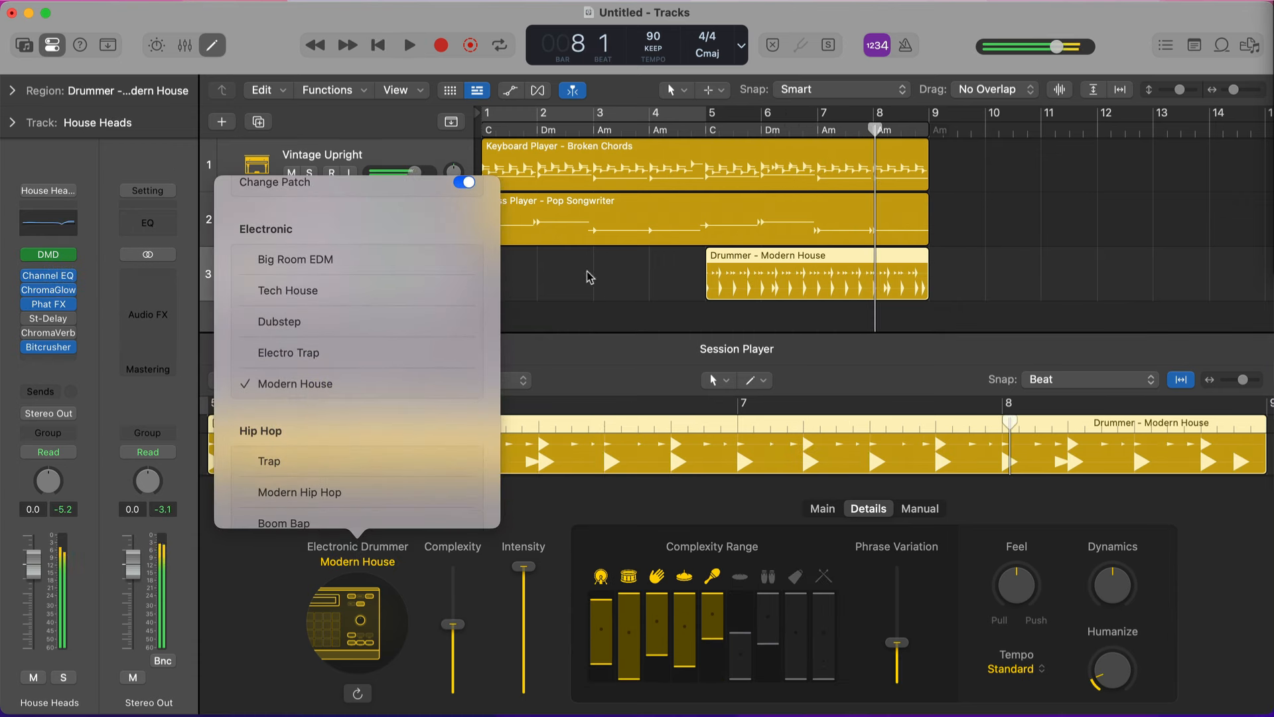
pyautogui.click(678, 184)
pyautogui.press('space')
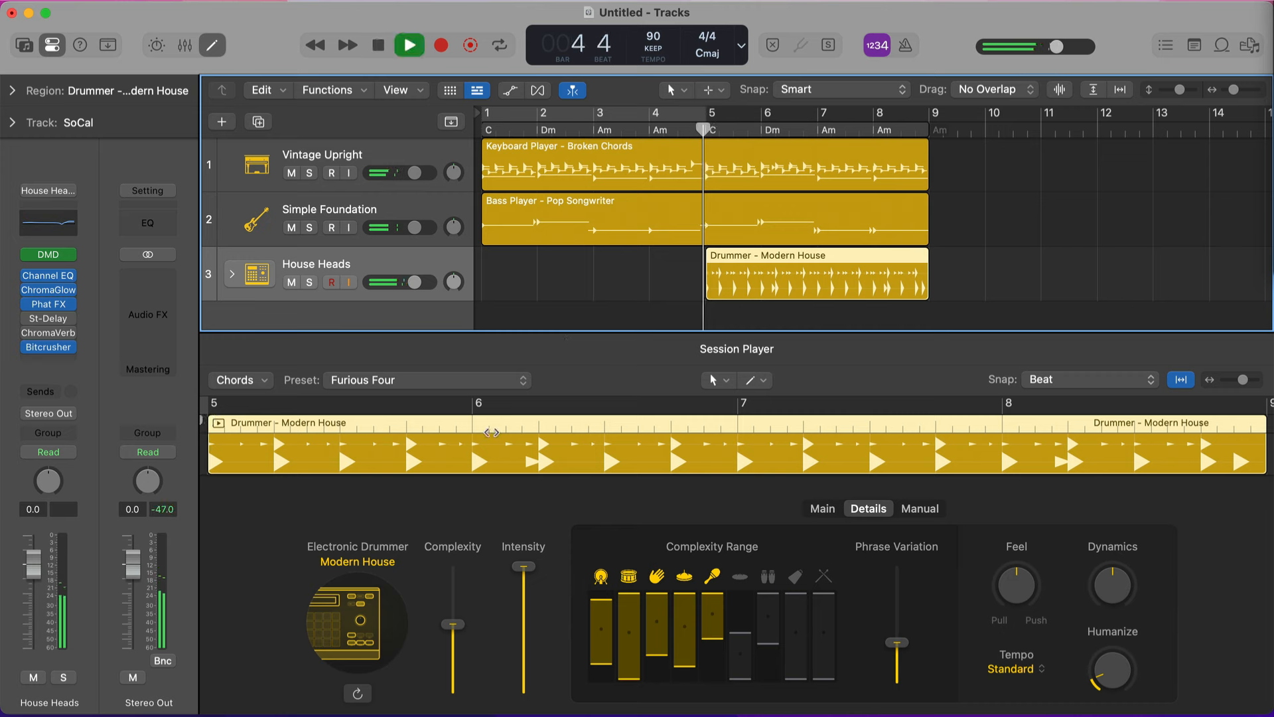
# Step: Set the electronic drummer's style to Modern 80s and audition it
pyautogui.click(372, 564)
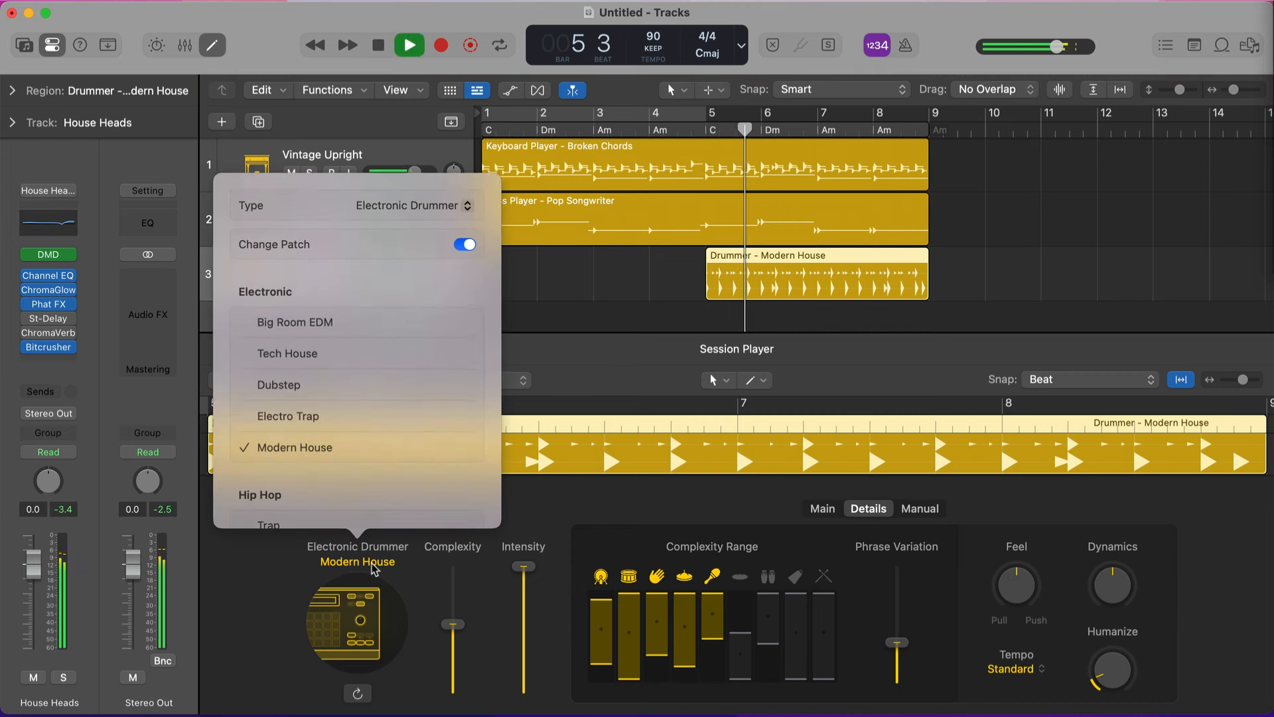
pyautogui.scroll(-3, 302, 411)
pyautogui.scroll(-2, 300, 372)
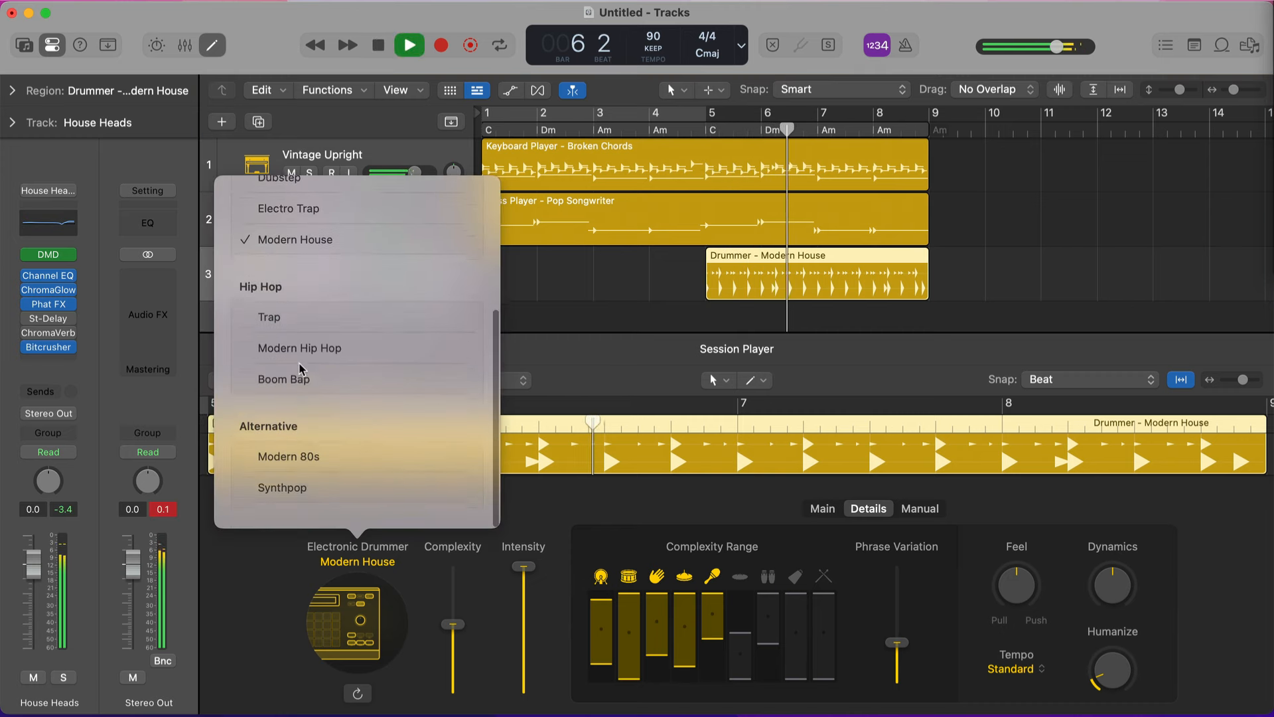
pyautogui.click(316, 468)
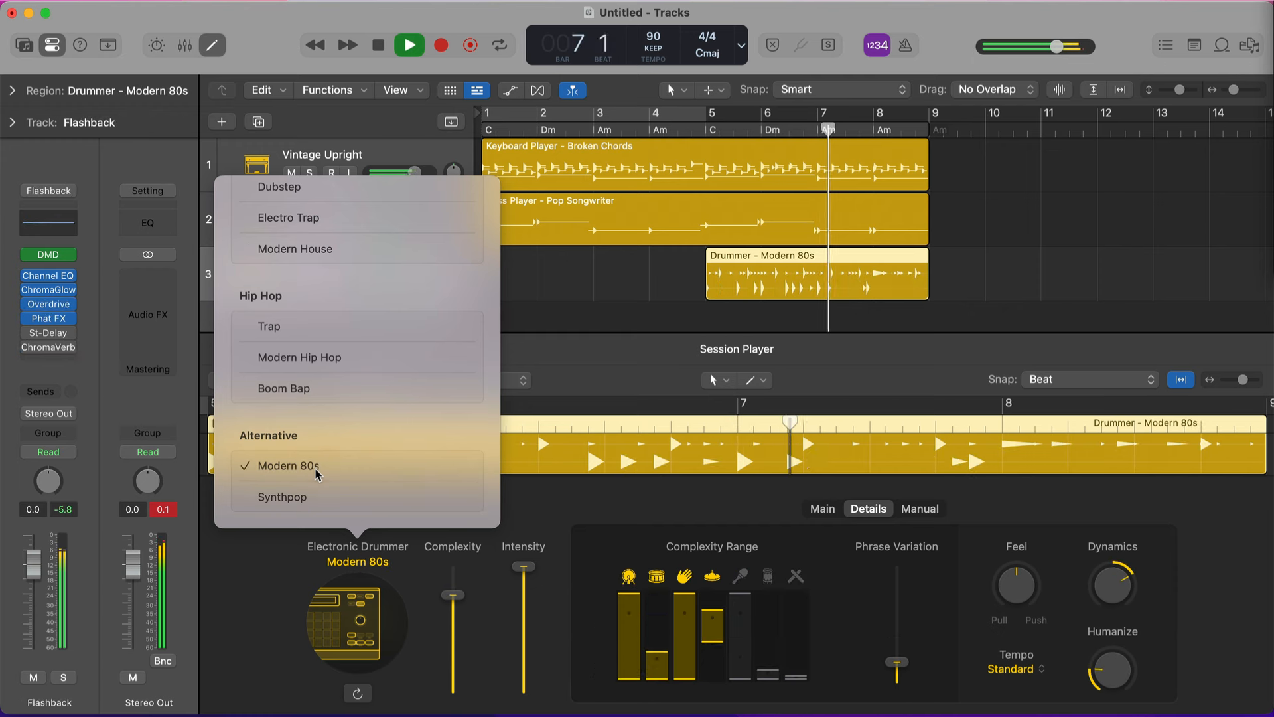
pyautogui.press('space')
pyautogui.click(563, 364)
pyautogui.press('space')
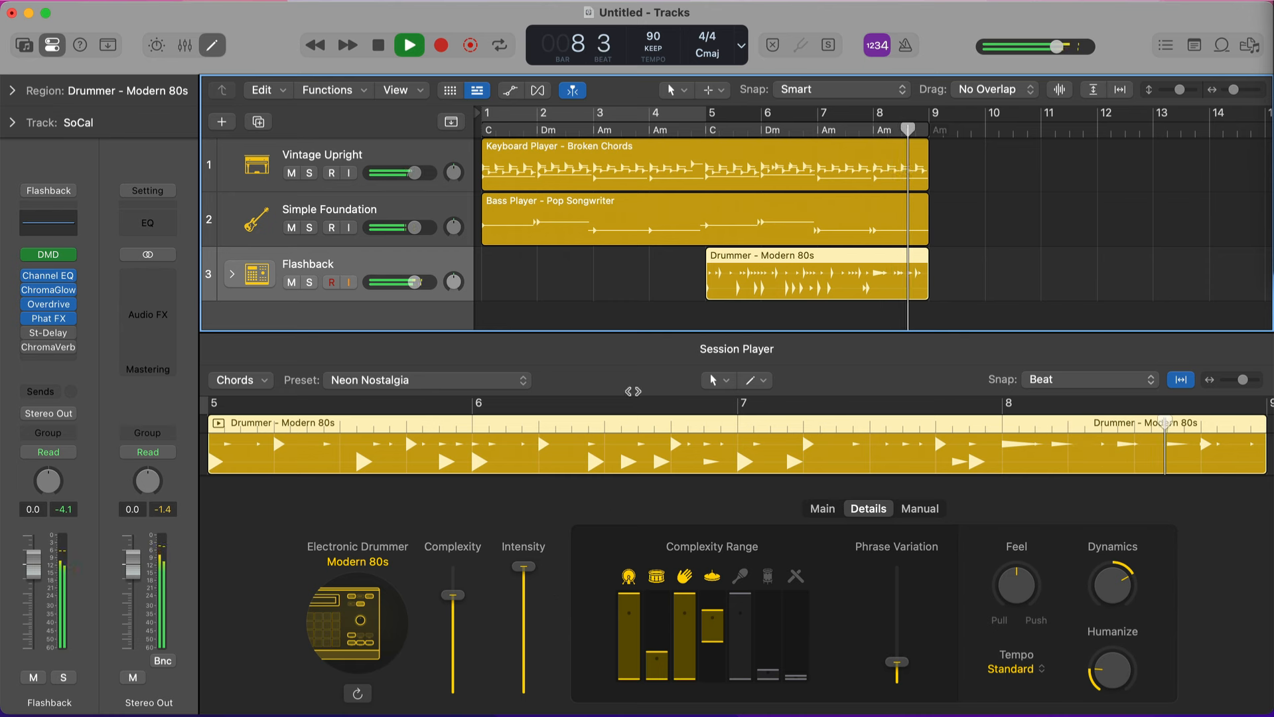
# Step: Lower the Modern 80s drummer's Complexity to slightly below the middle and show its main pattern settings
pyautogui.scroll(-2, 666, 302)
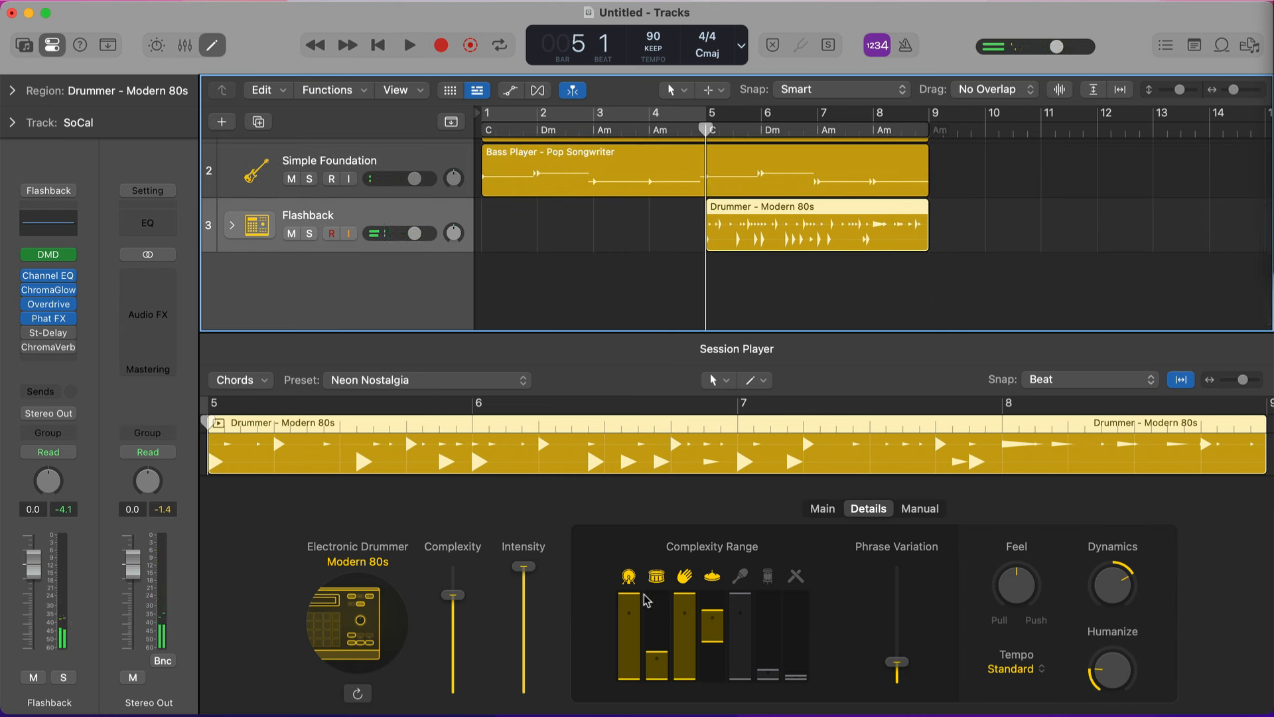
pyautogui.moveTo(451, 611); pyautogui.dragTo(452, 651)
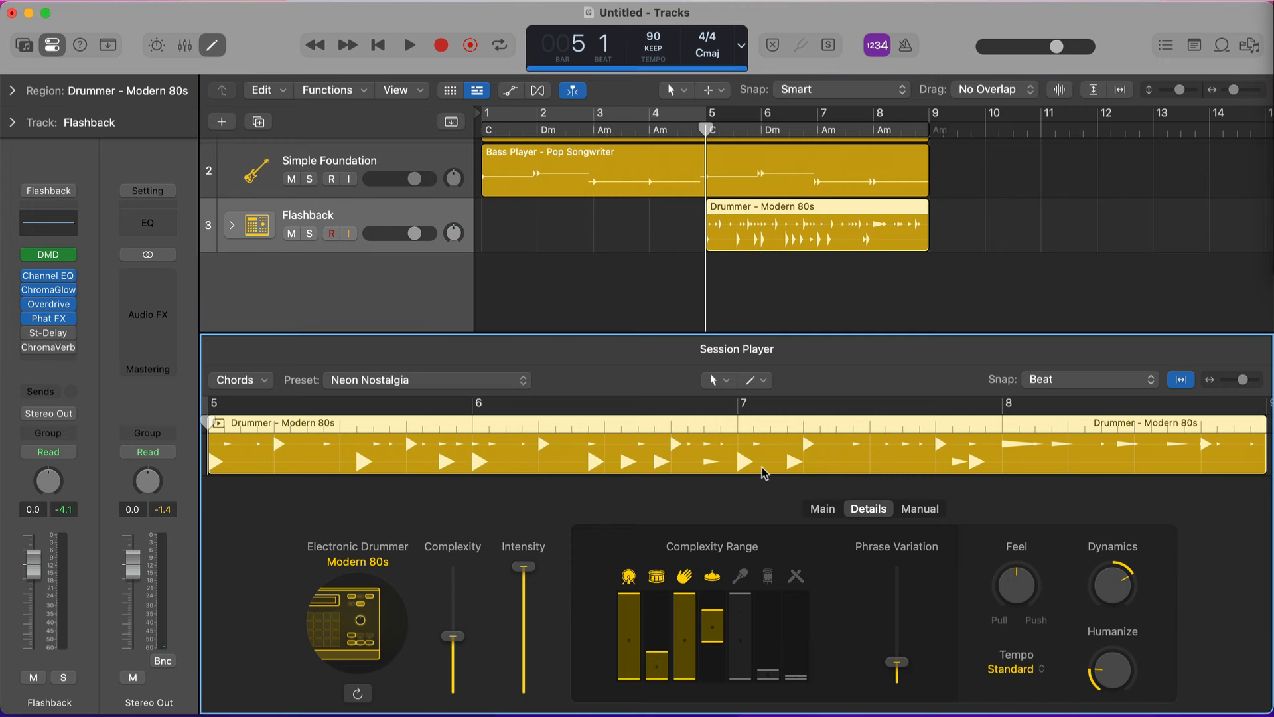
pyautogui.click(832, 512)
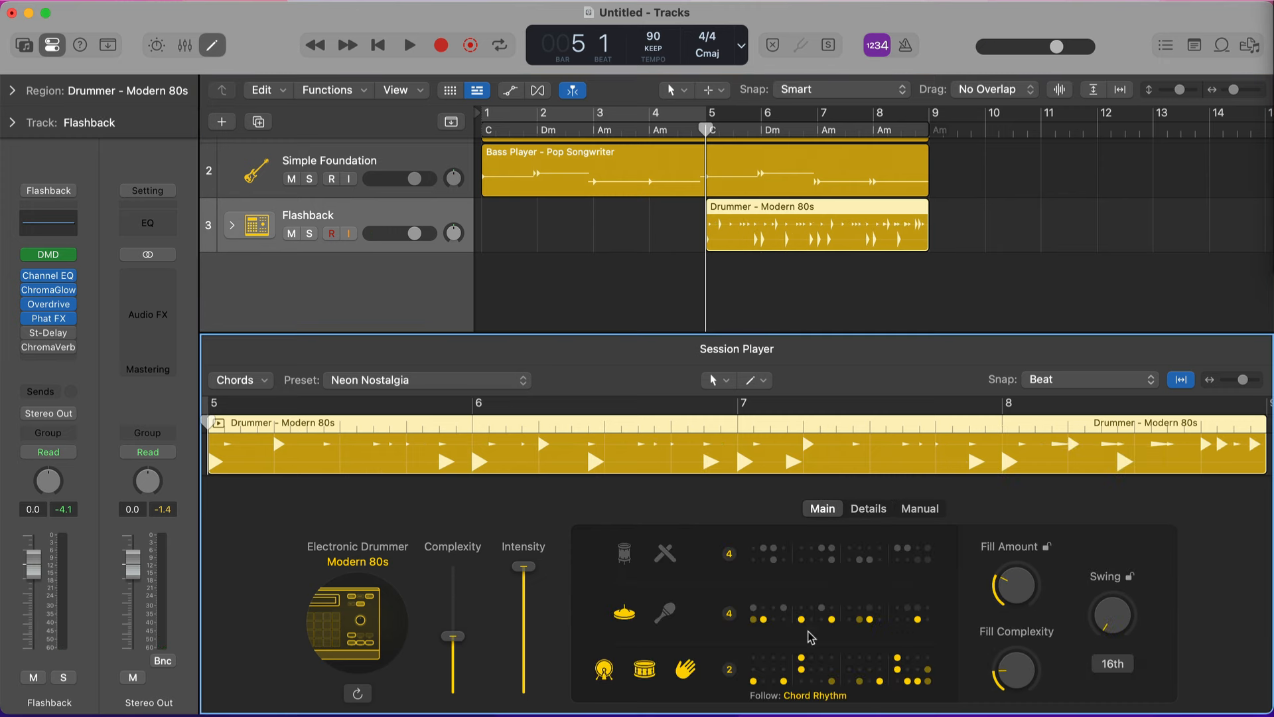
# Step: Choose pattern 1 for the drummer's kick, snare and clap while the song plays
pyautogui.press('space')
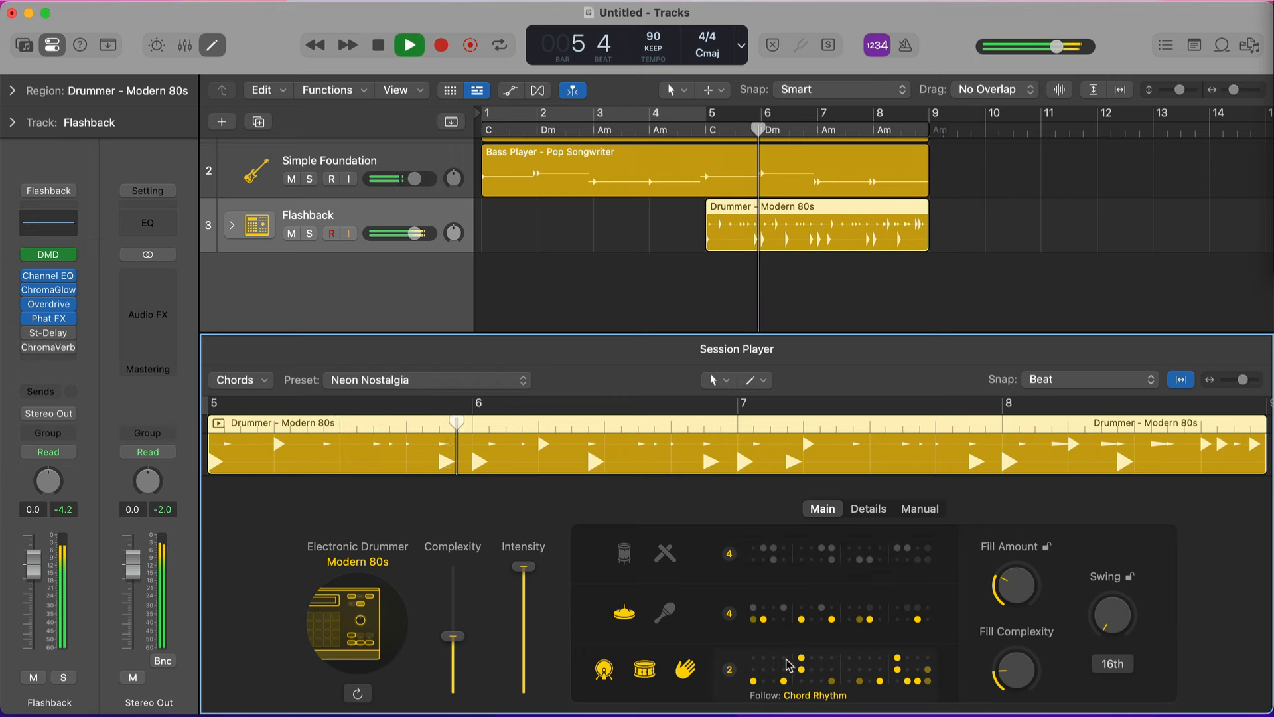
pyautogui.click(790, 680)
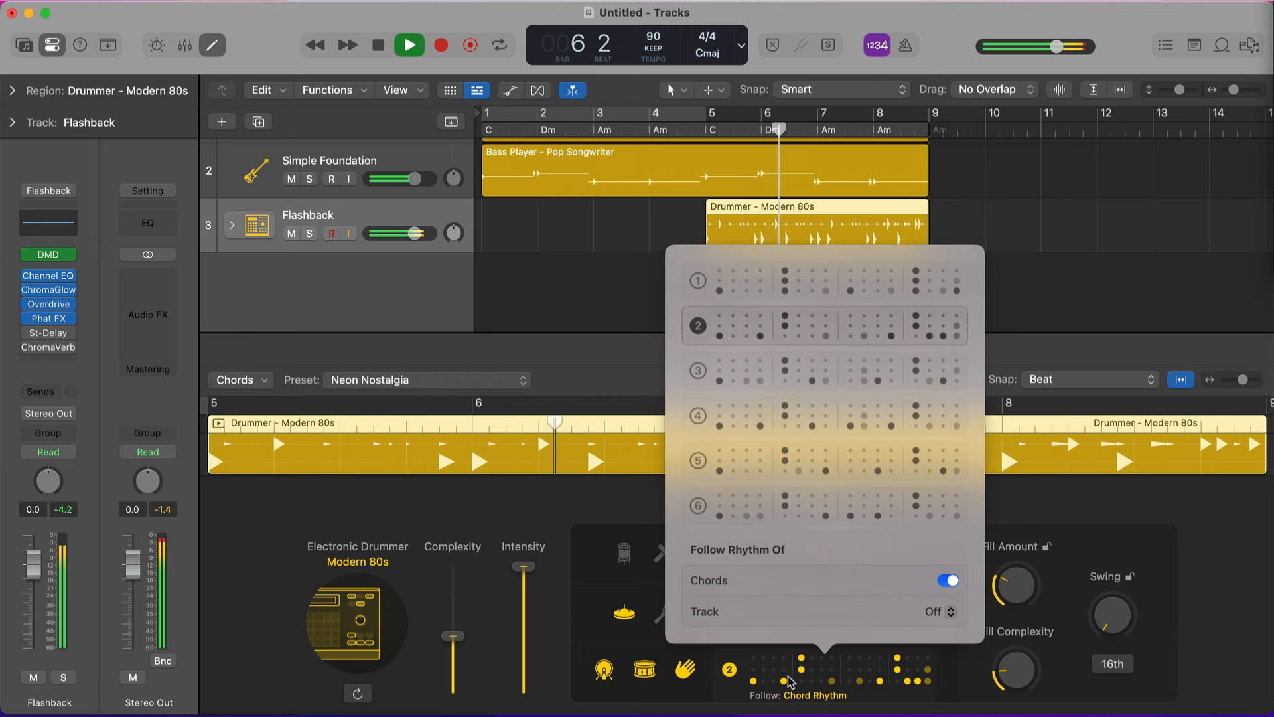
pyautogui.click(755, 302)
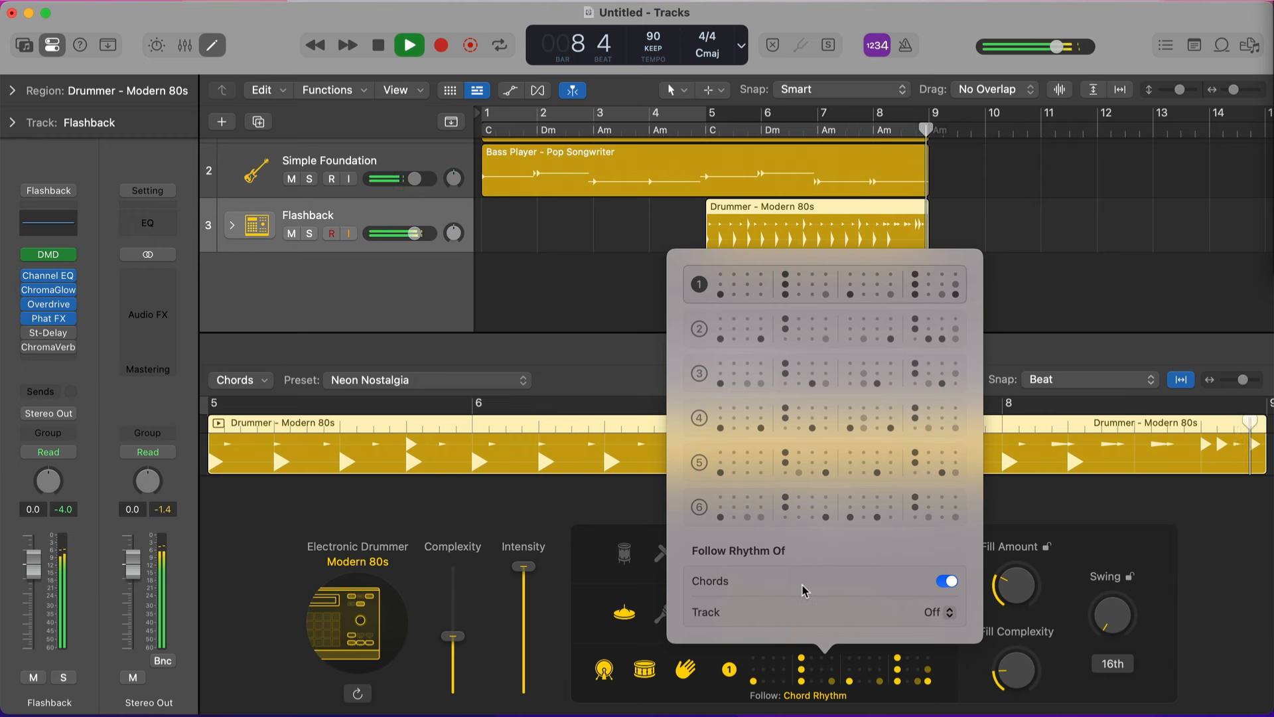
pyautogui.click(587, 267)
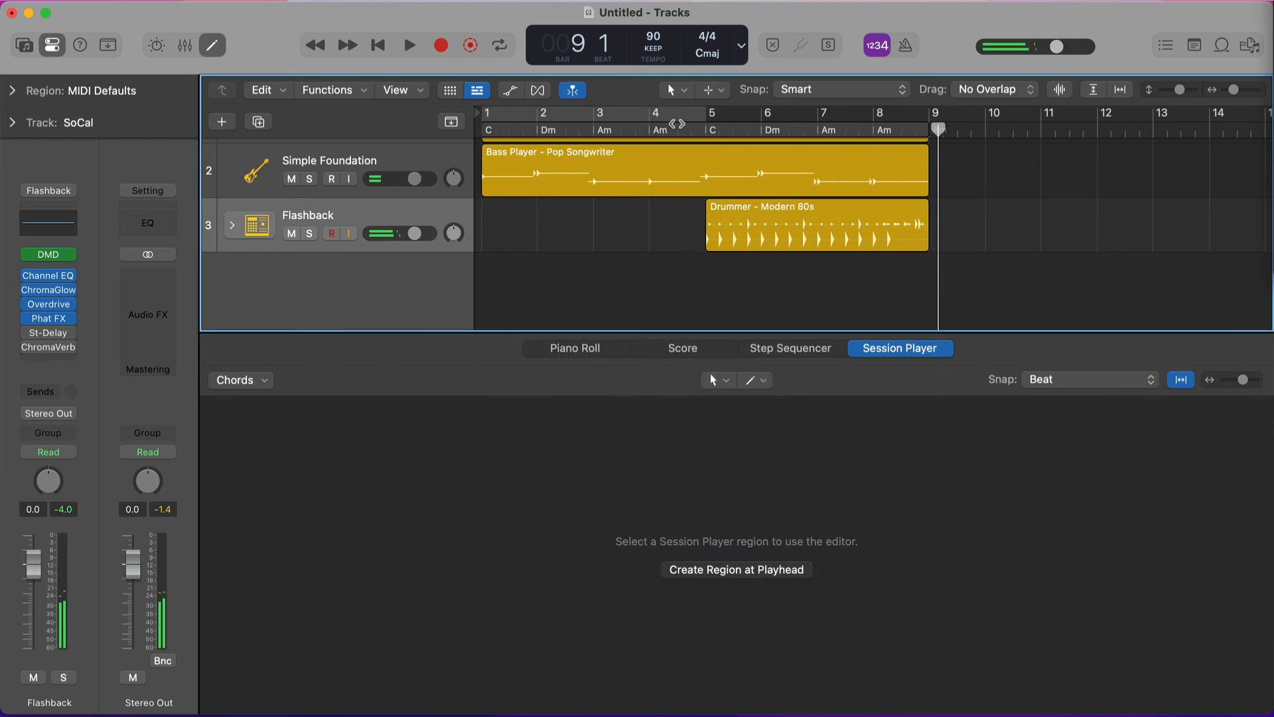
# Step: Play from bar 4 and lower the Flashback track's volume to -5.3 dB
pyautogui.click(657, 129)
pyautogui.press('space')
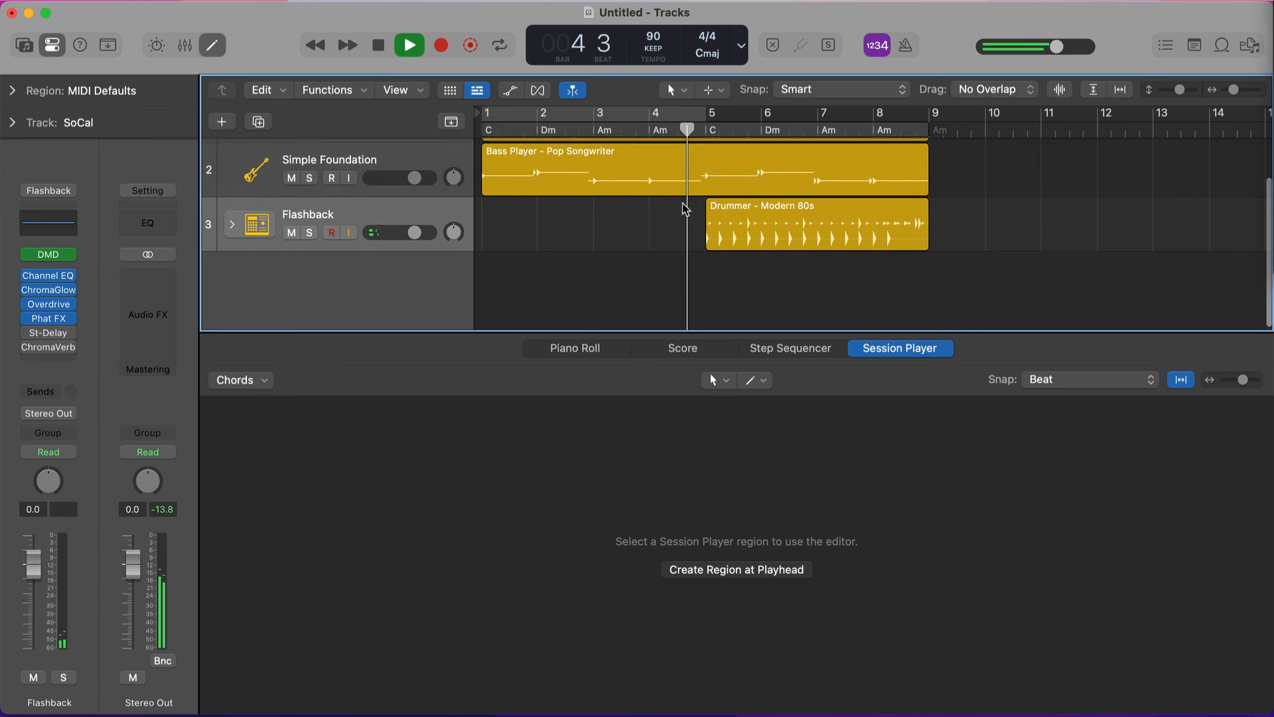
pyautogui.scroll(1, 683, 203)
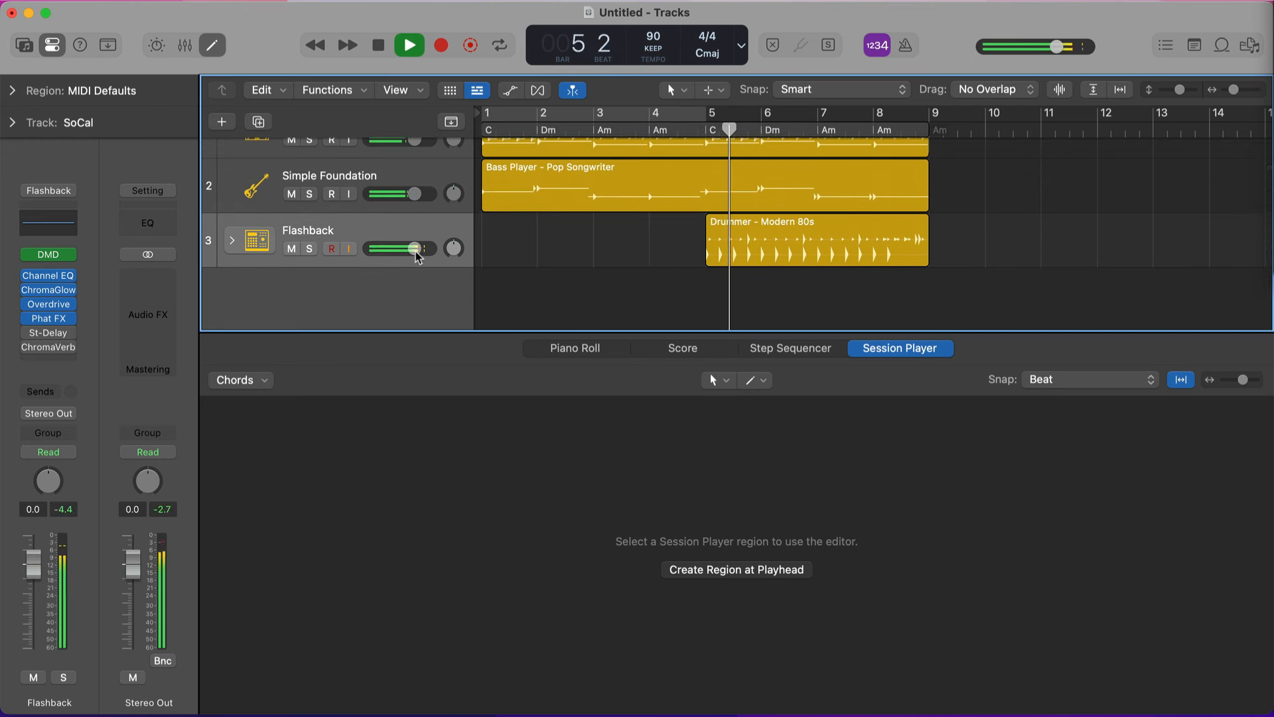
pyautogui.moveTo(415, 251); pyautogui.dragTo(413, 252)
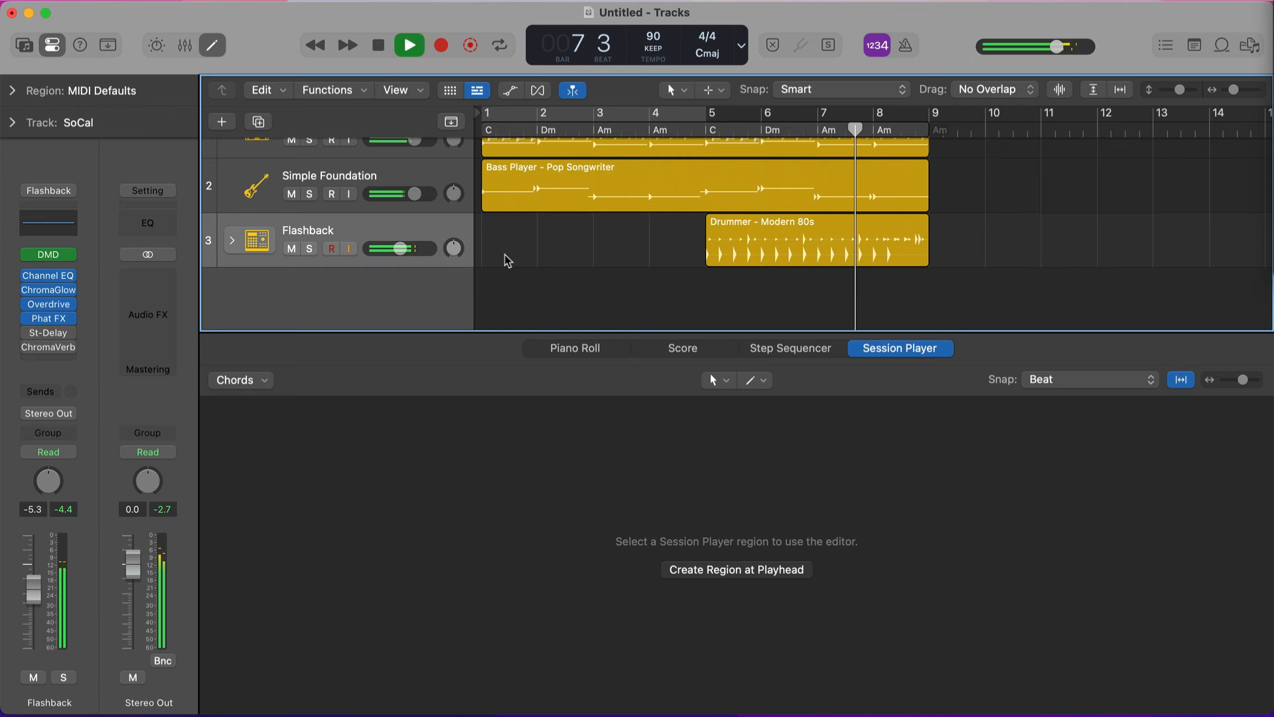
# Step: Add a second Session Player track with a Drummer
pyautogui.scroll(1, 508, 259)
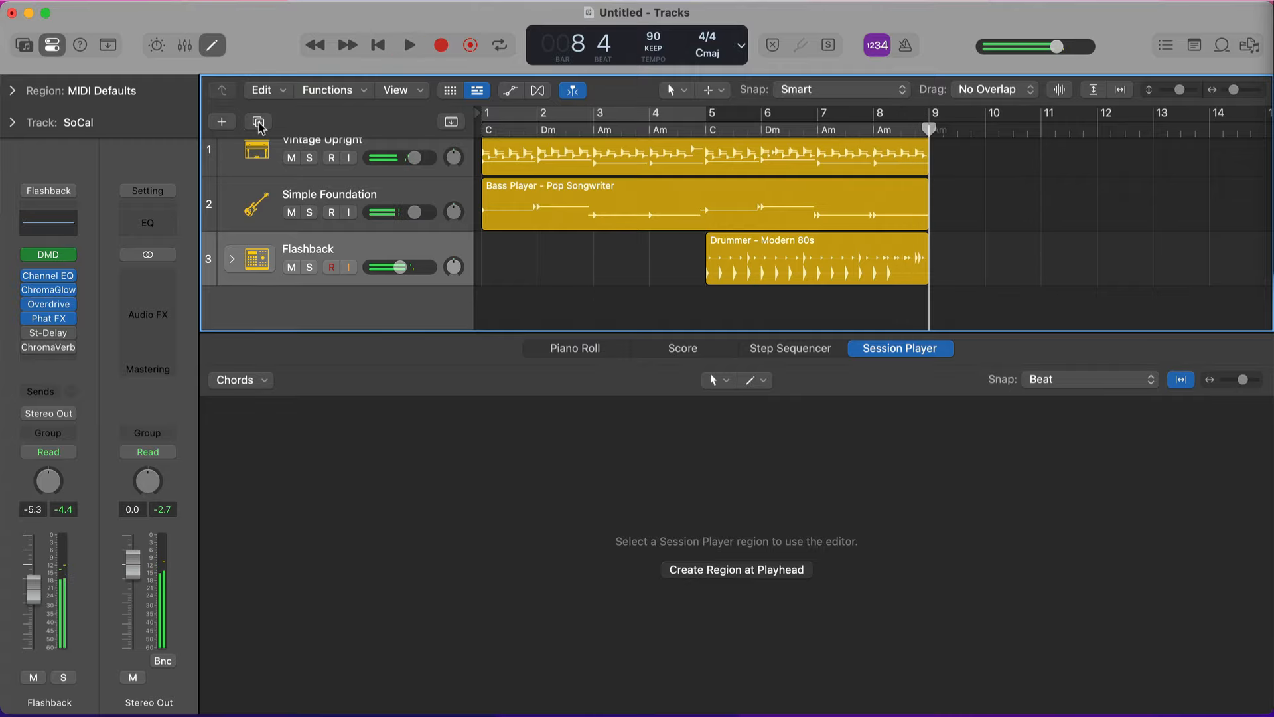
pyautogui.click(223, 121)
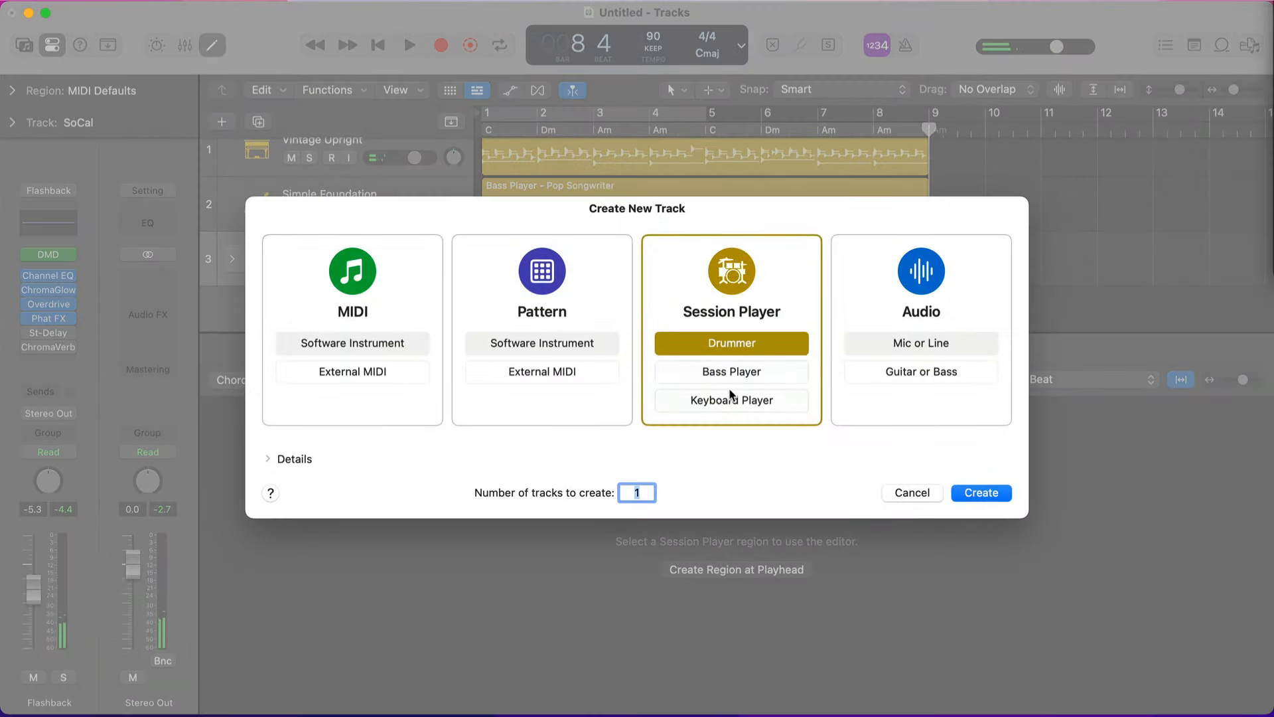
pyautogui.click(978, 492)
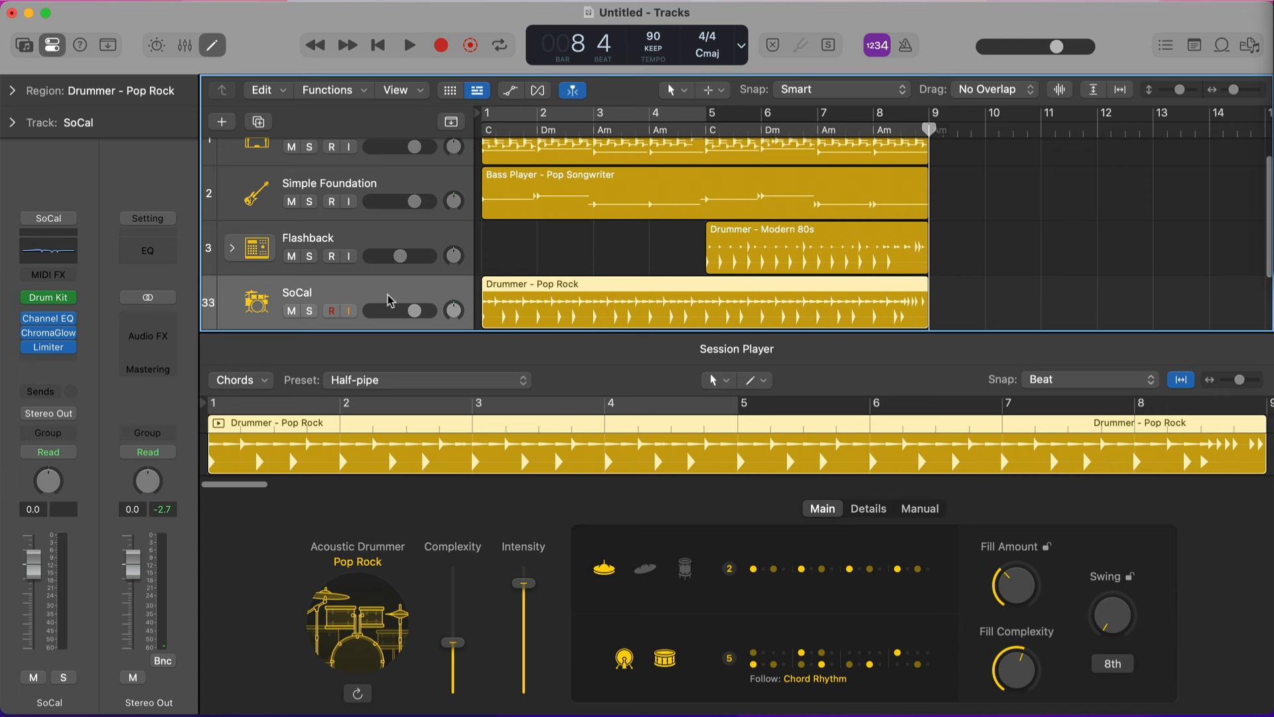
# Step: Trim the SoCal track's Pop Rock region to start at bar 5, and play the song from bar 4
pyautogui.moveTo(517, 315); pyautogui.dragTo(707, 315)
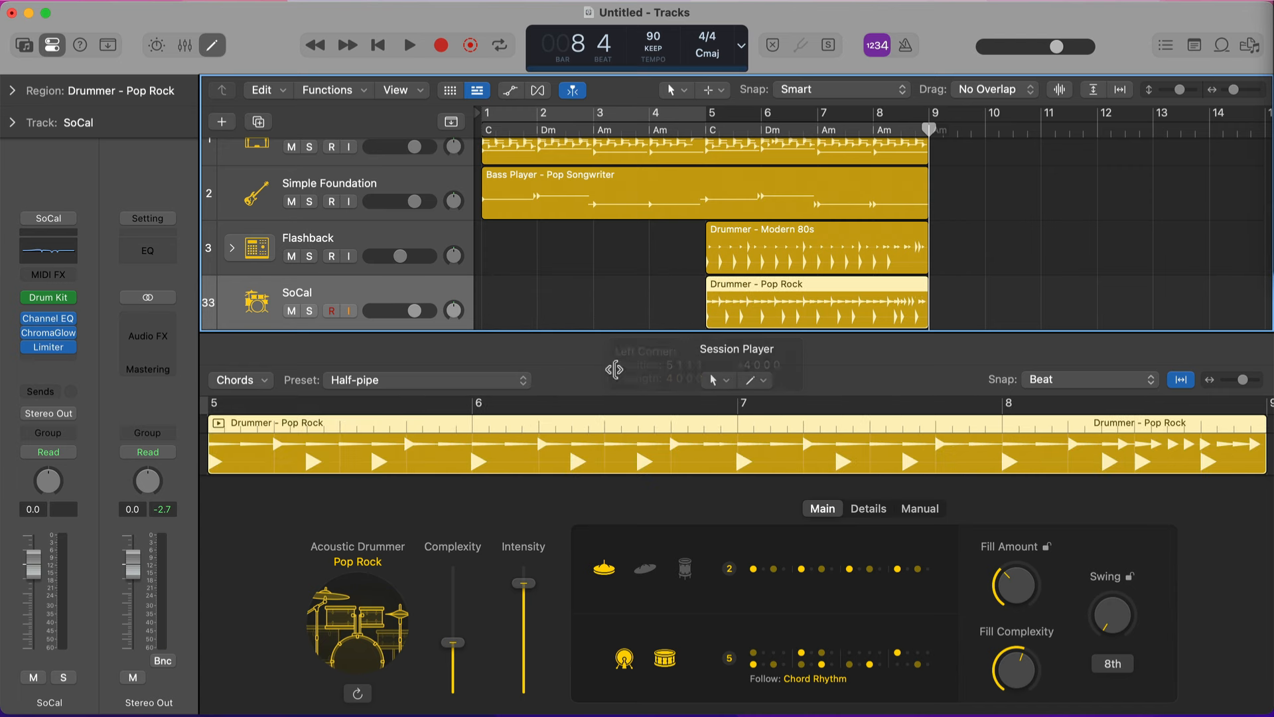
pyautogui.click(670, 129)
pyautogui.press('space')
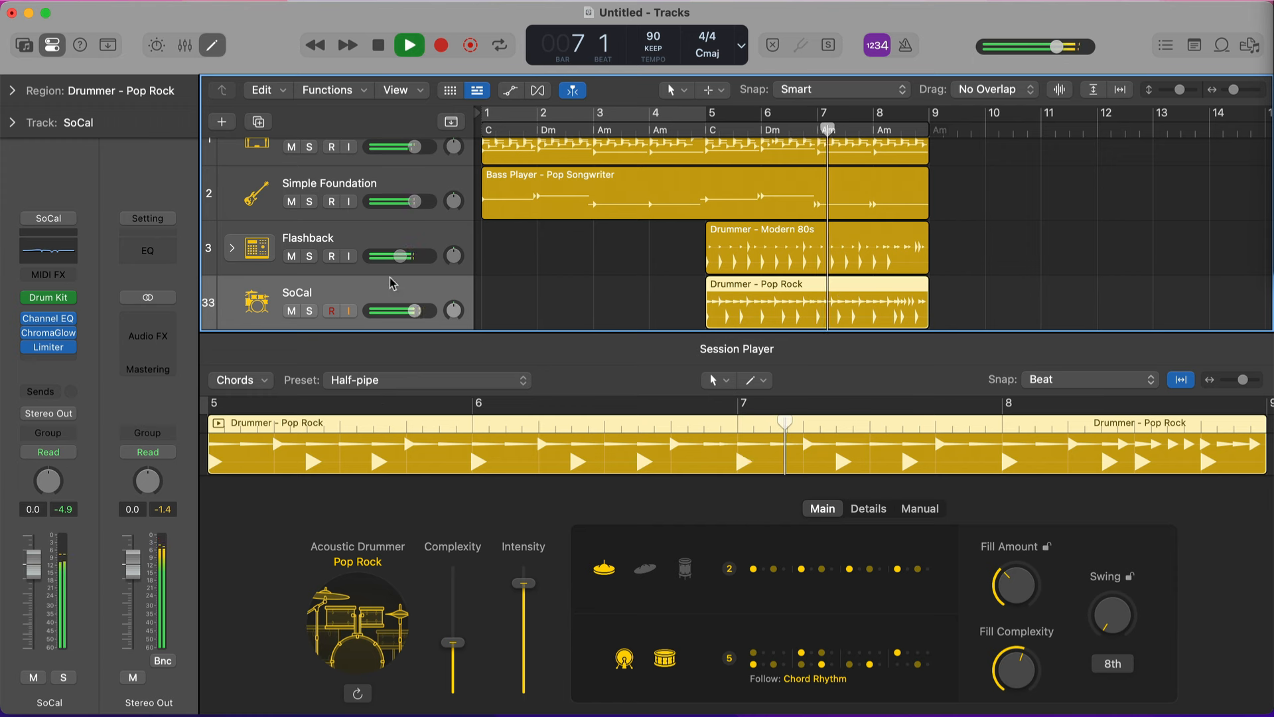
# Step: Lower the Flashback track's volume slightly during playback
pyautogui.moveTo(400, 257); pyautogui.dragTo(393, 256)
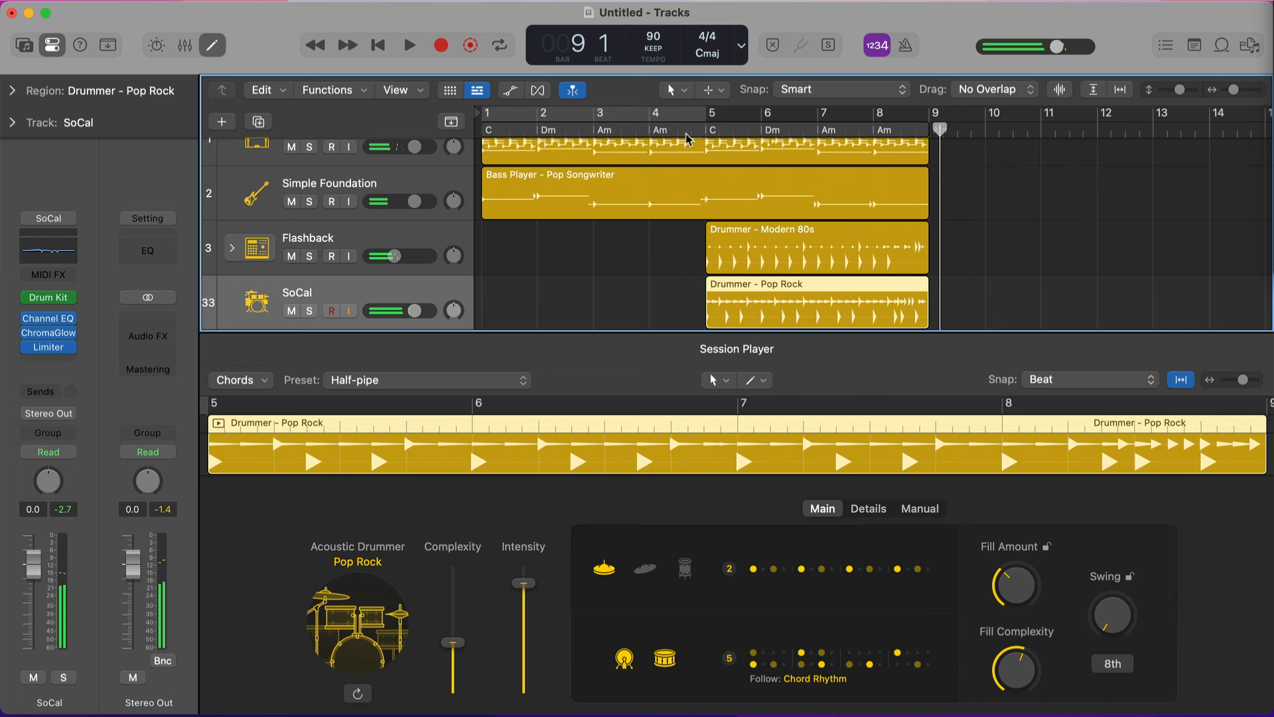
pyautogui.scroll(-2, 648, 265)
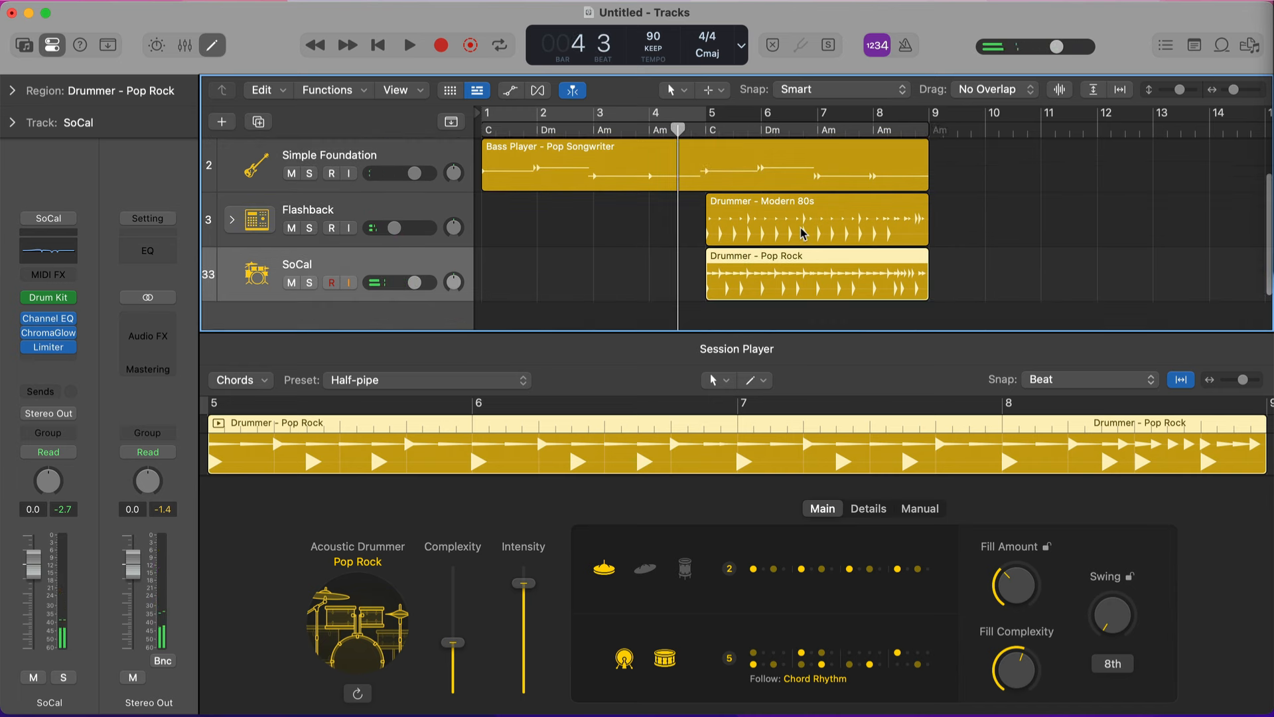
# Step: Try the 60s Songwriter style for the SoCal track's acoustic drummer while the song plays
pyautogui.click(359, 579)
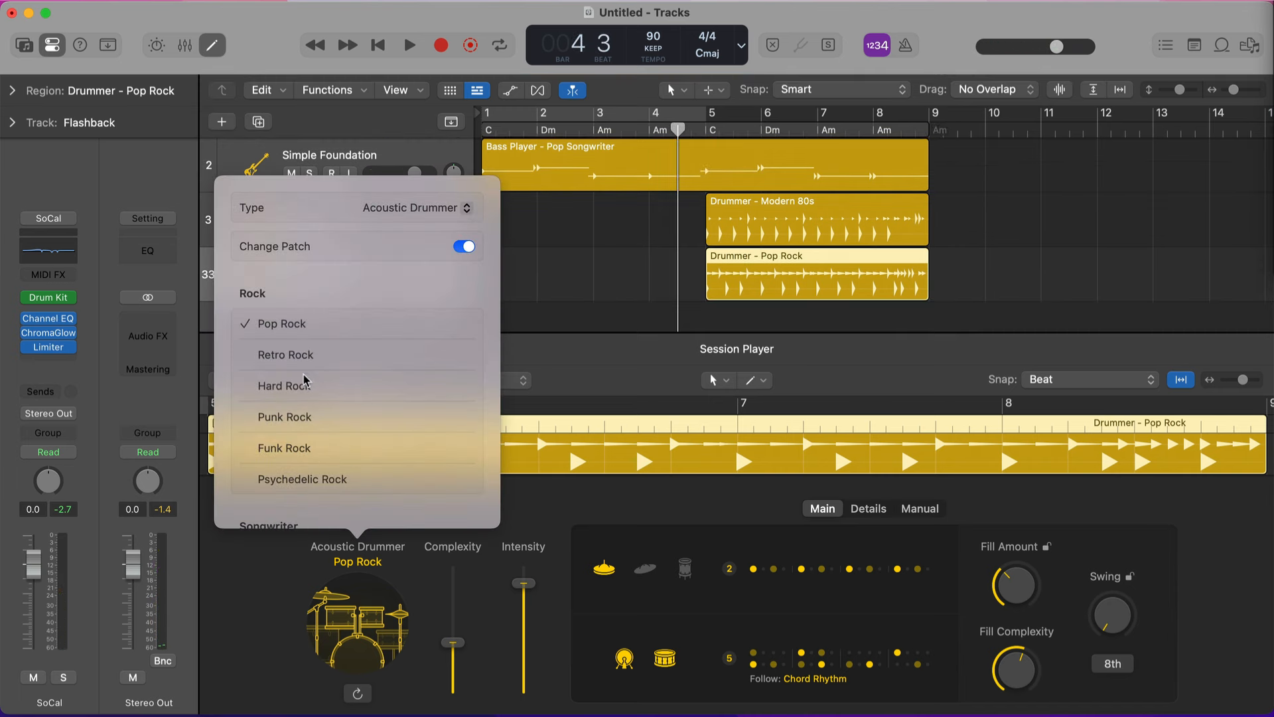
pyautogui.scroll(-10, 305, 367)
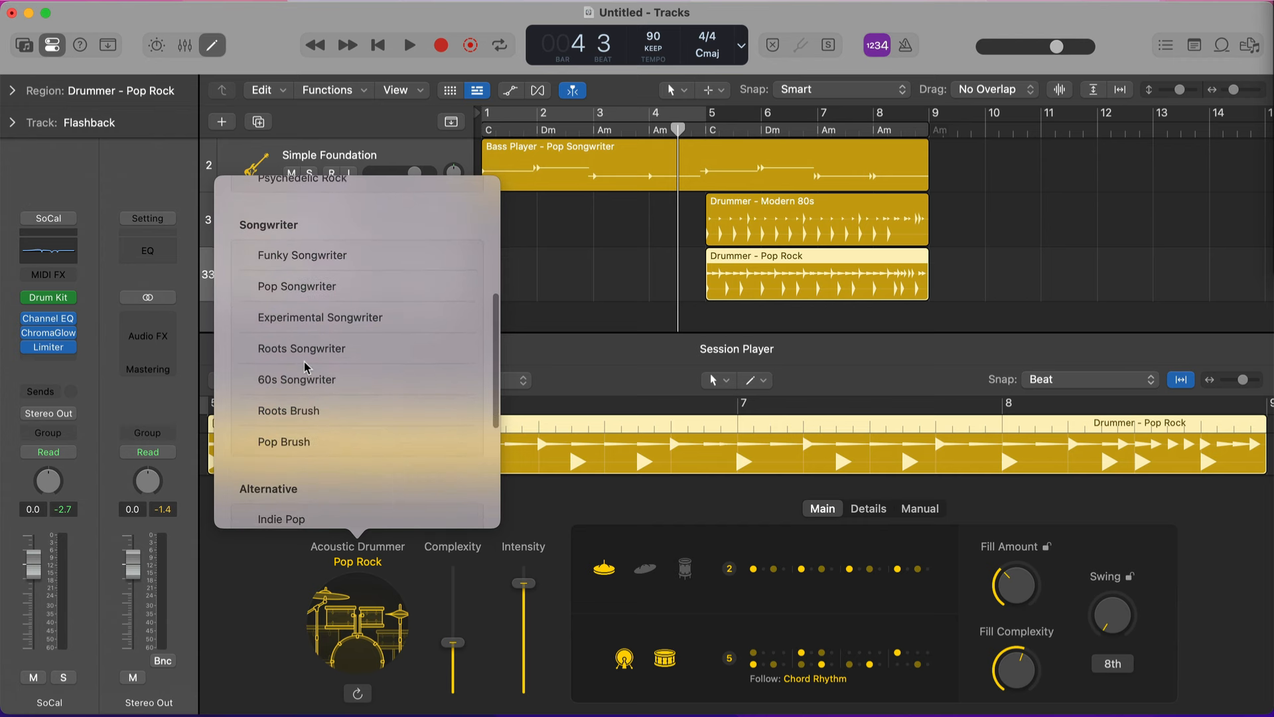
pyautogui.scroll(-1, 305, 367)
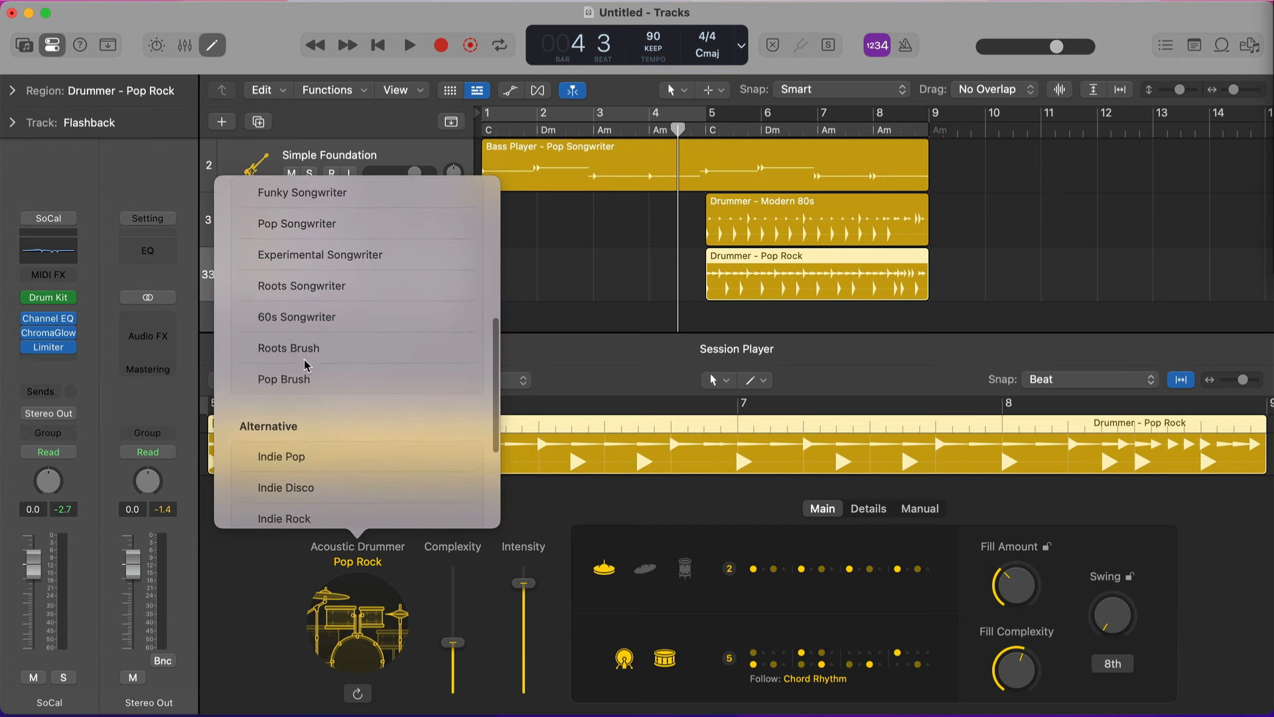
pyautogui.click(322, 316)
pyautogui.scroll(-1, 710, 287)
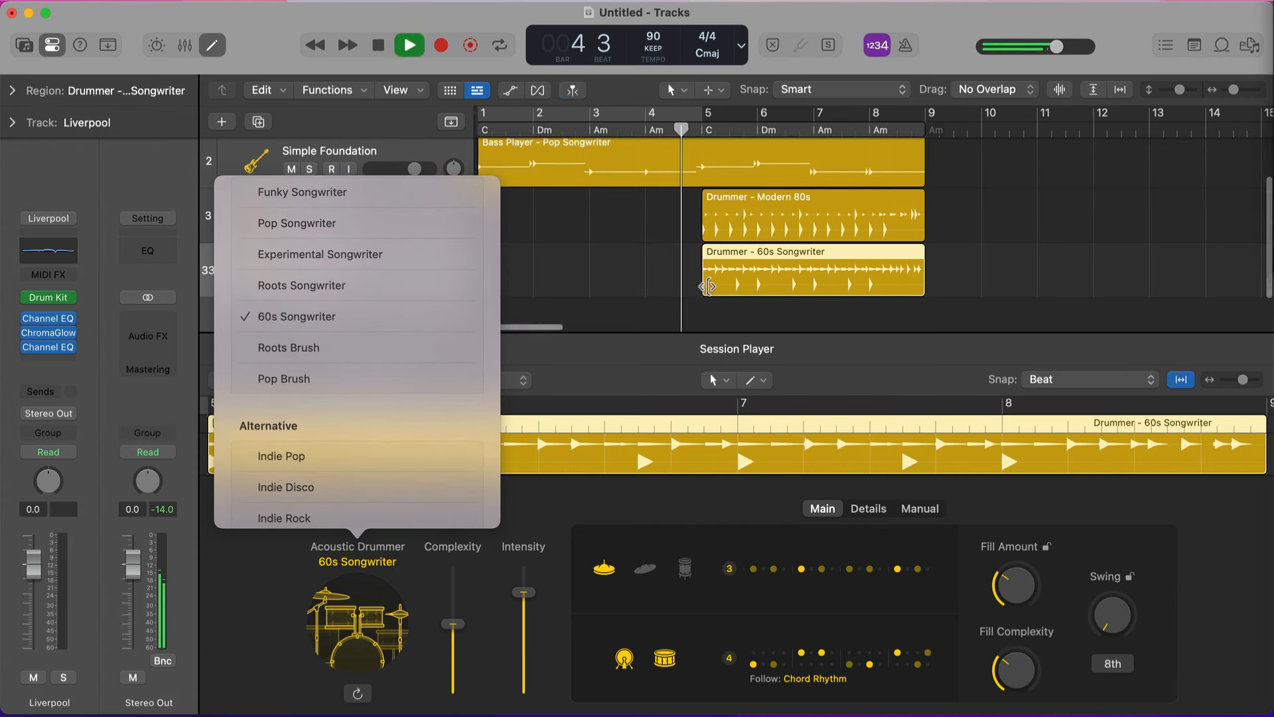
pyautogui.scroll(-1, 396, 410)
pyautogui.scroll(-5, 396, 406)
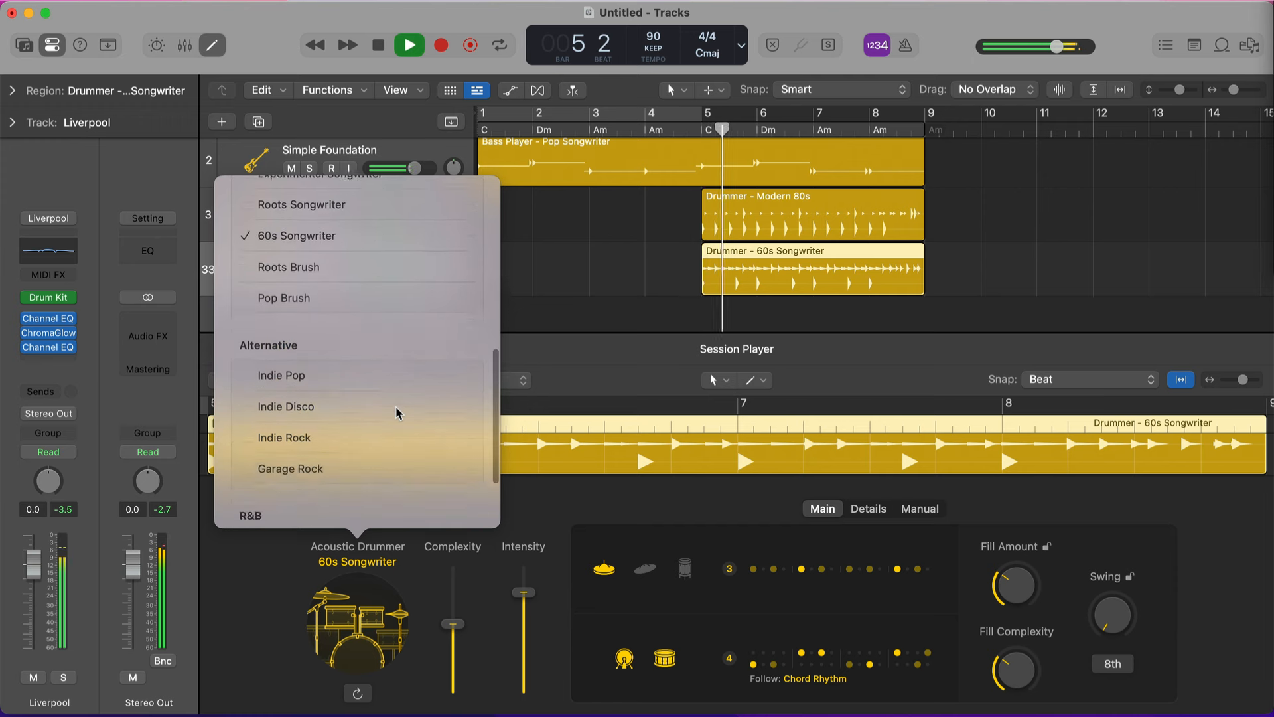
# Step: Compare the Garage Rock, Modern R&B and Modern Motown drummer styles, choose Modern R&B, and replay the song from bar 4
pyautogui.click(322, 385)
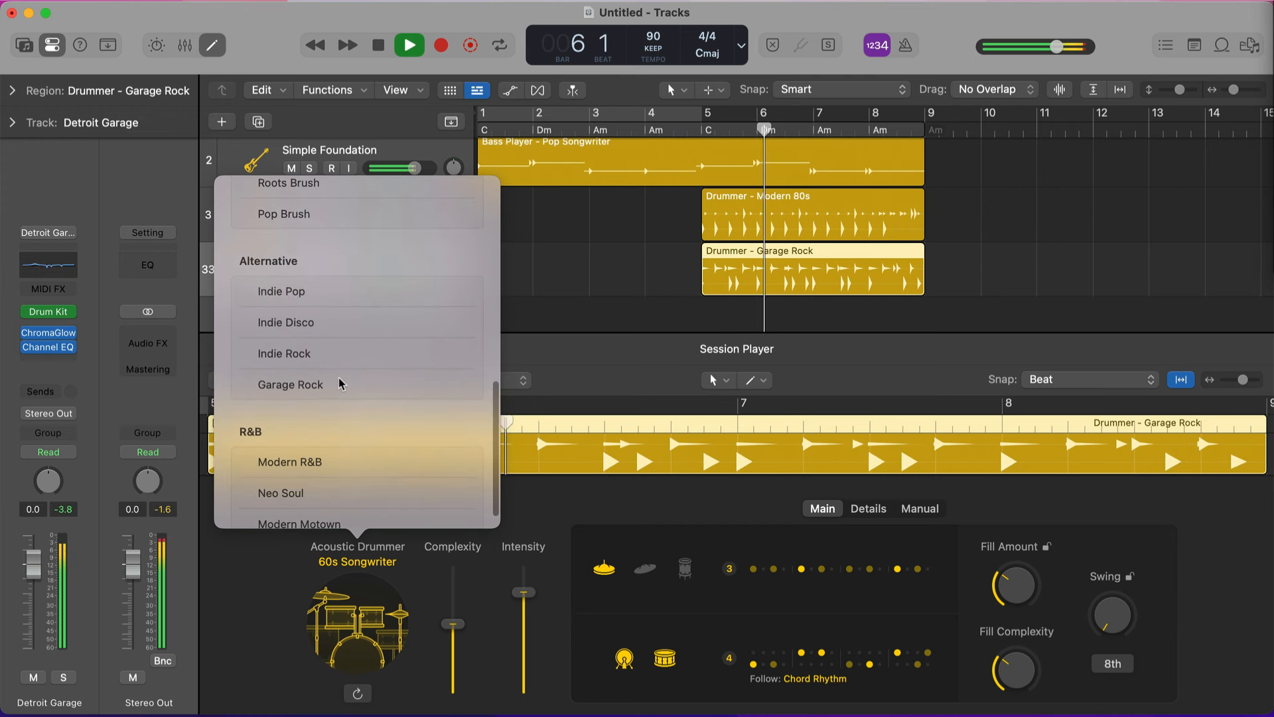
pyautogui.scroll(-1, 332, 400)
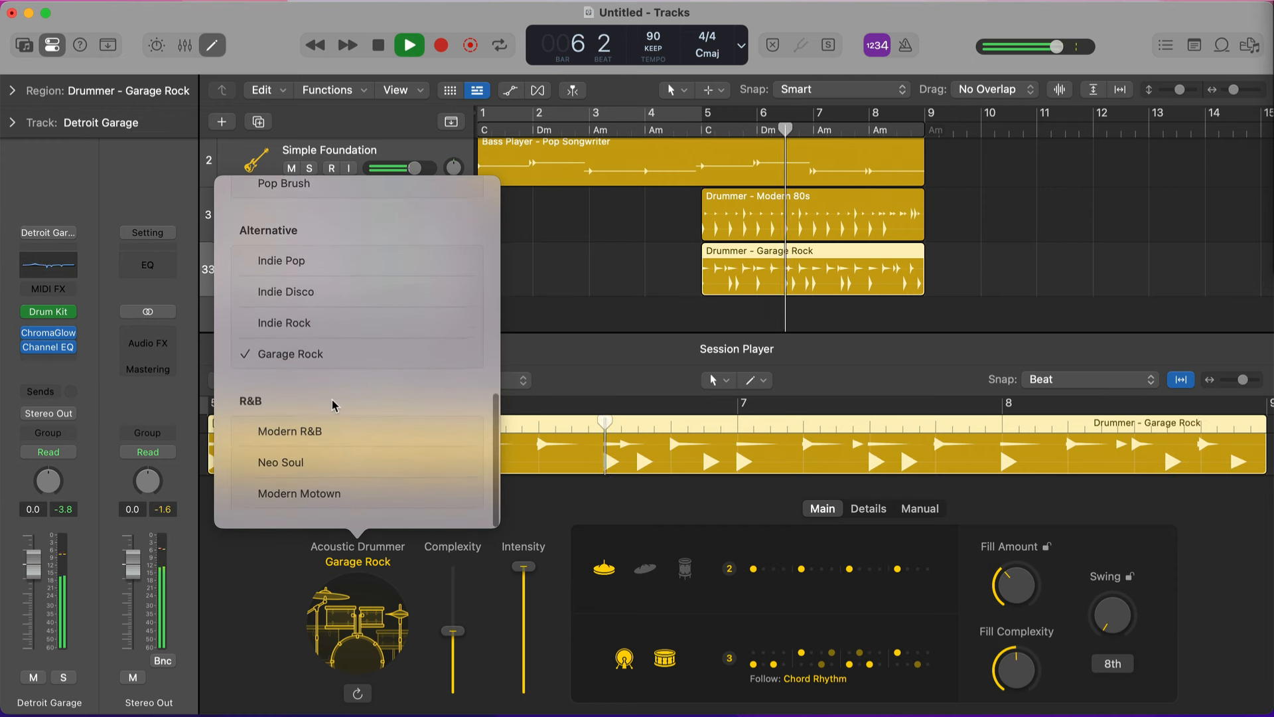
pyautogui.click(314, 434)
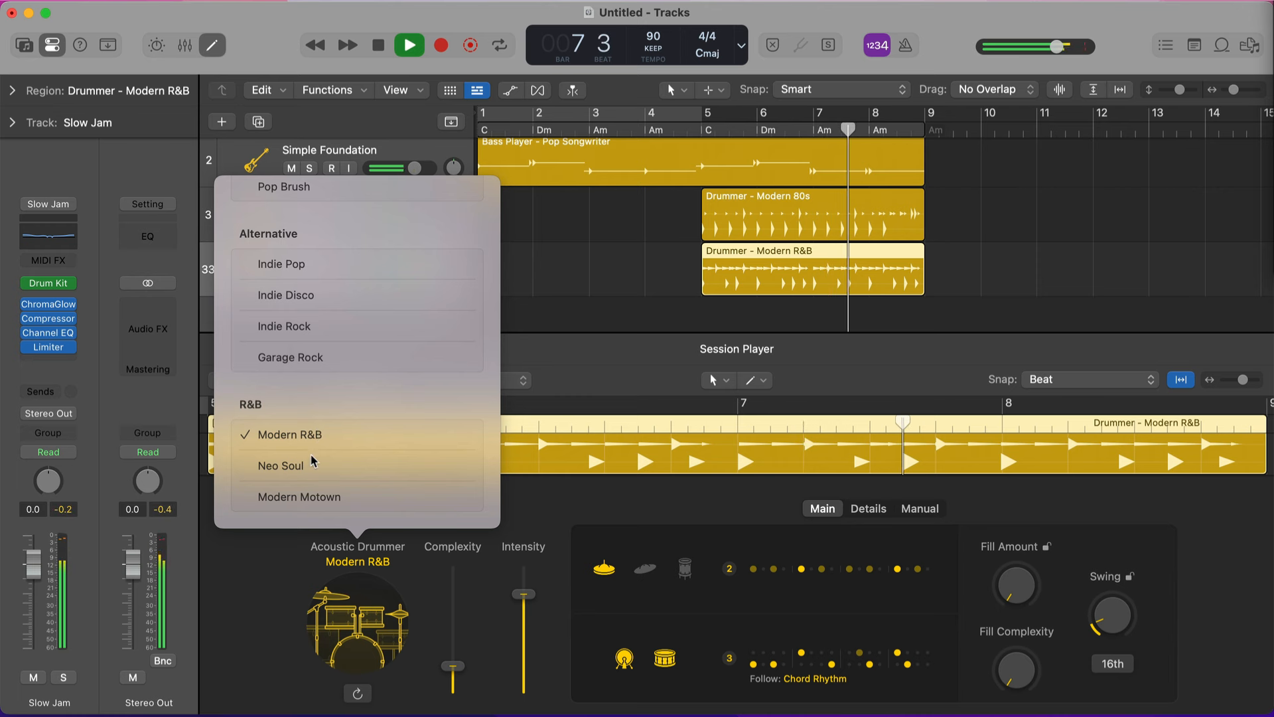
pyautogui.click(307, 496)
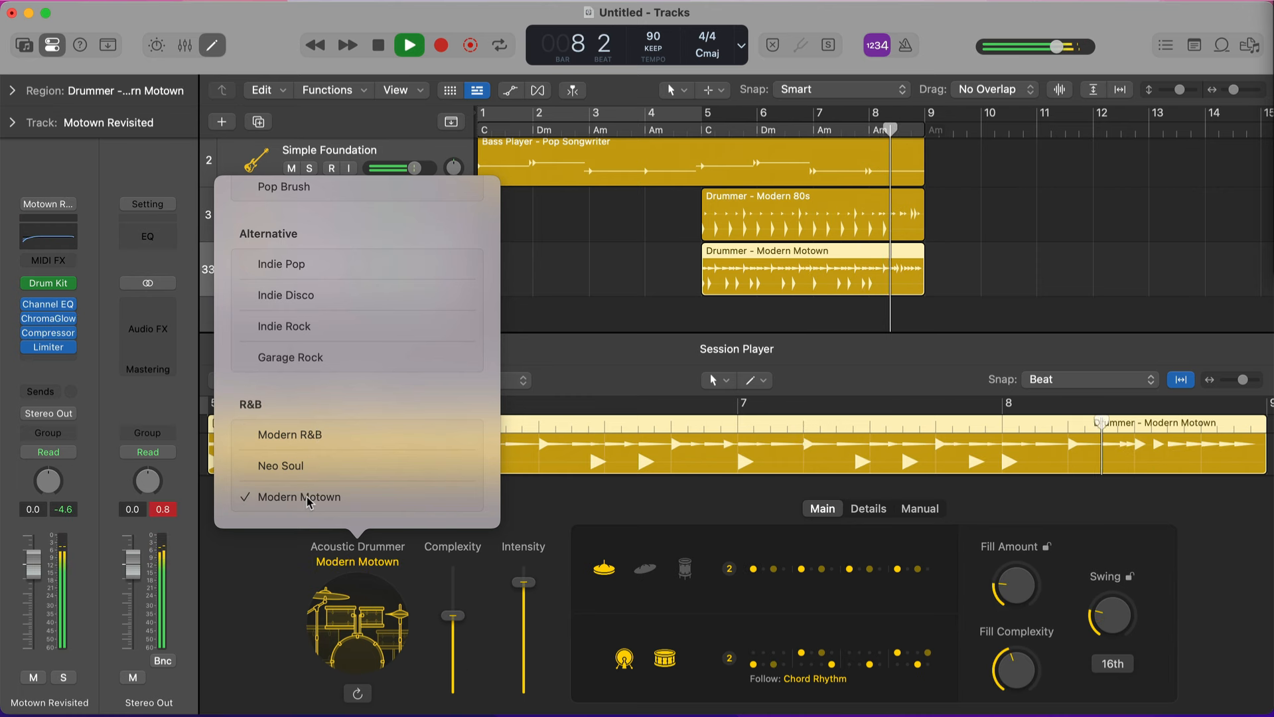
pyautogui.click(312, 436)
pyautogui.click(687, 129)
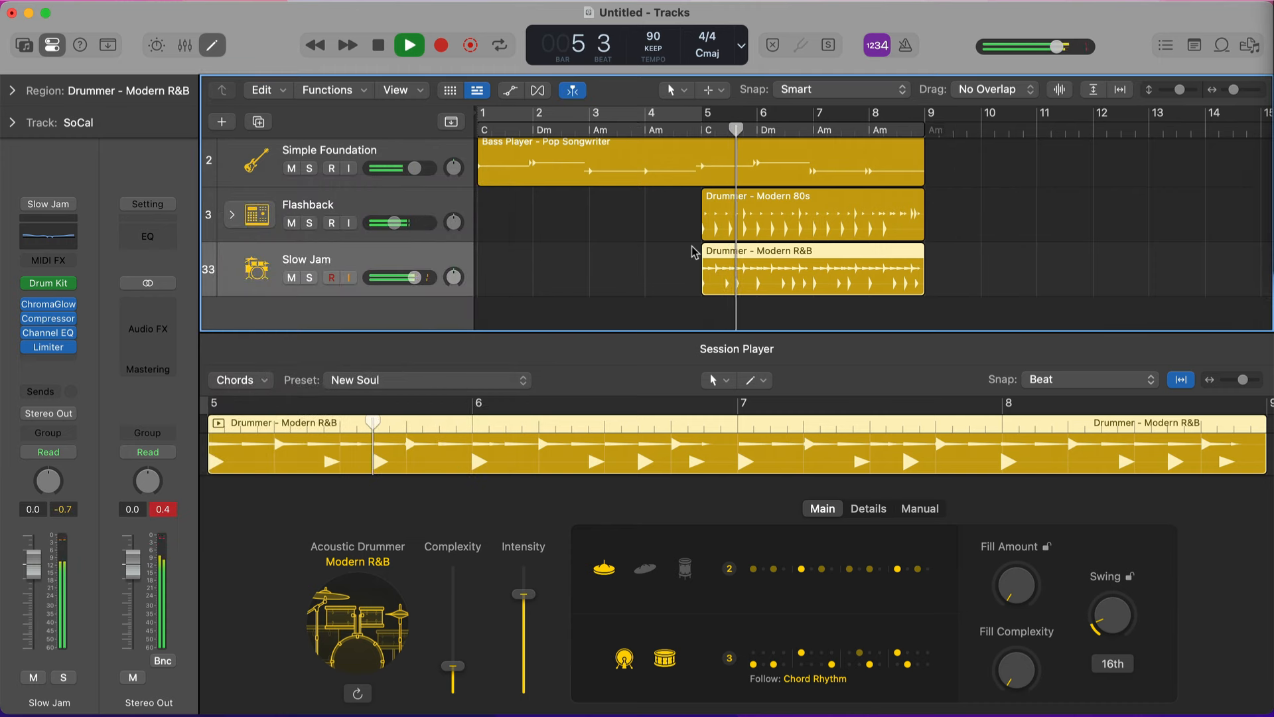
# Step: Lower the Modern R&B drummer's complexity slightly and review the kick and snare pattern choices
pyautogui.moveTo(454, 666); pyautogui.dragTo(454, 676)
pyautogui.click(762, 664)
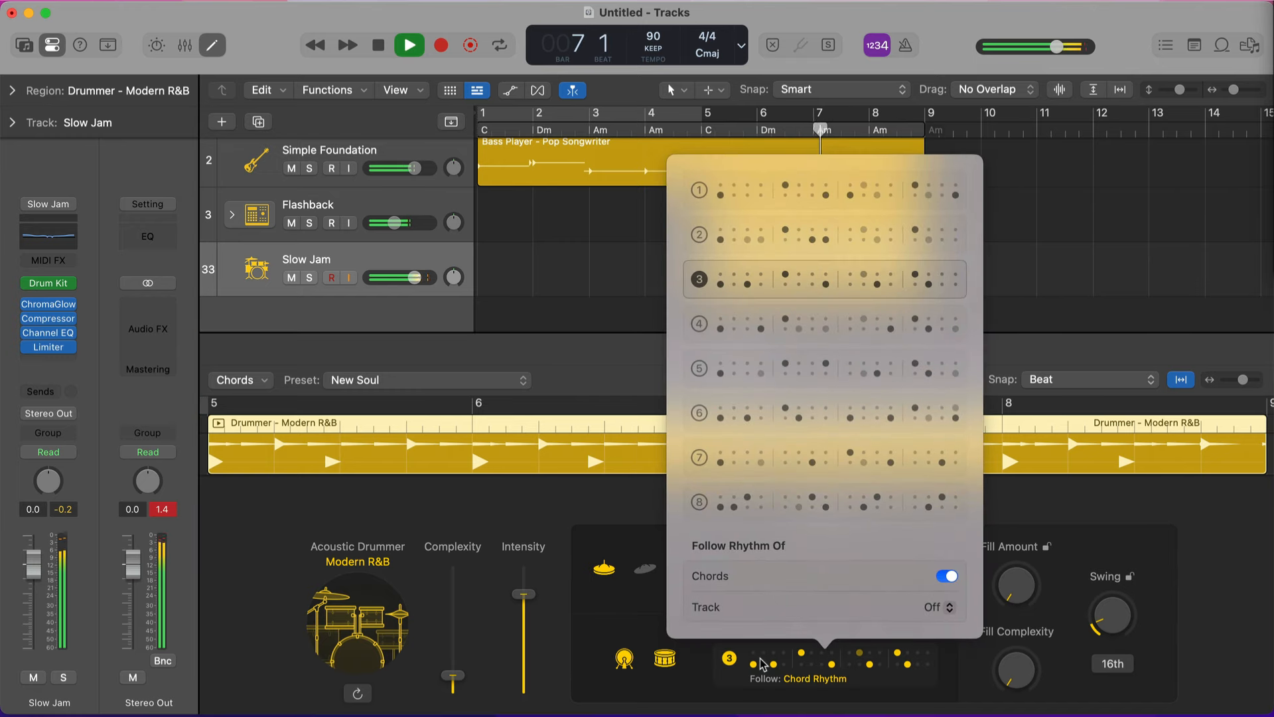
pyautogui.click(662, 549)
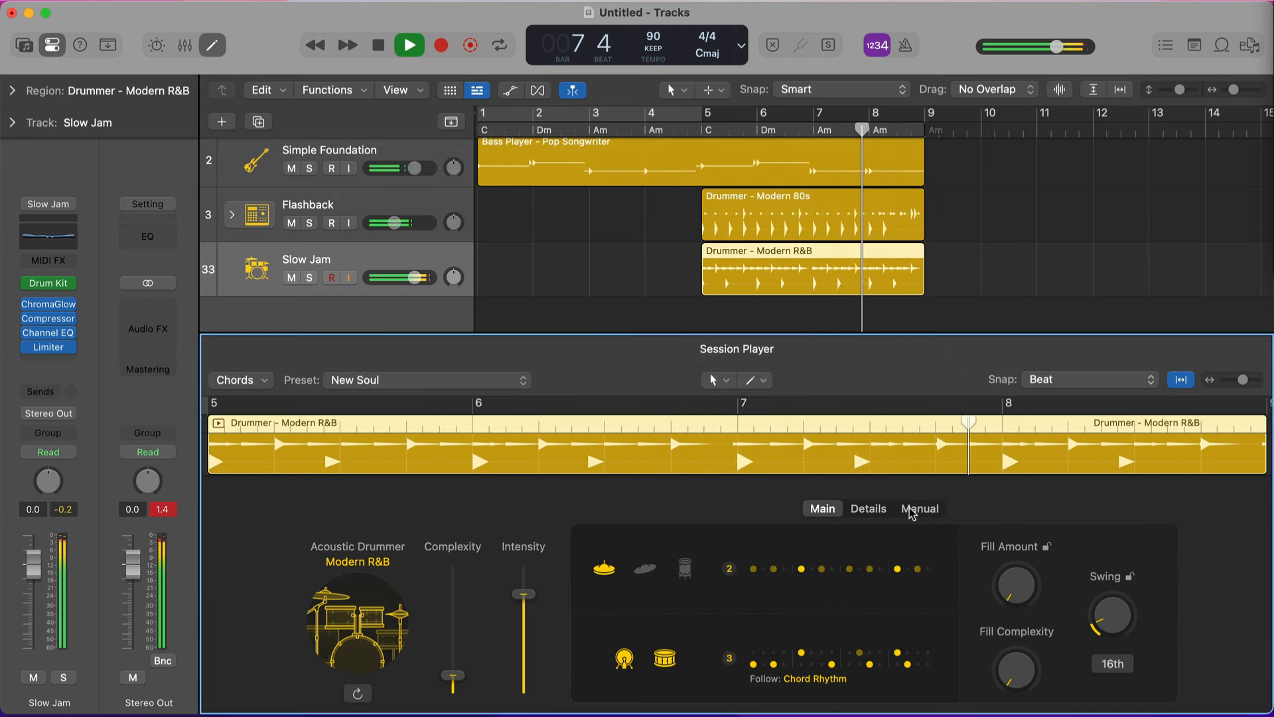
# Step: Create a one-bar manual drum pattern with kick on beats 1 and 3 and snare on beats 2 and 4, and play from bar 4
pyautogui.click(930, 509)
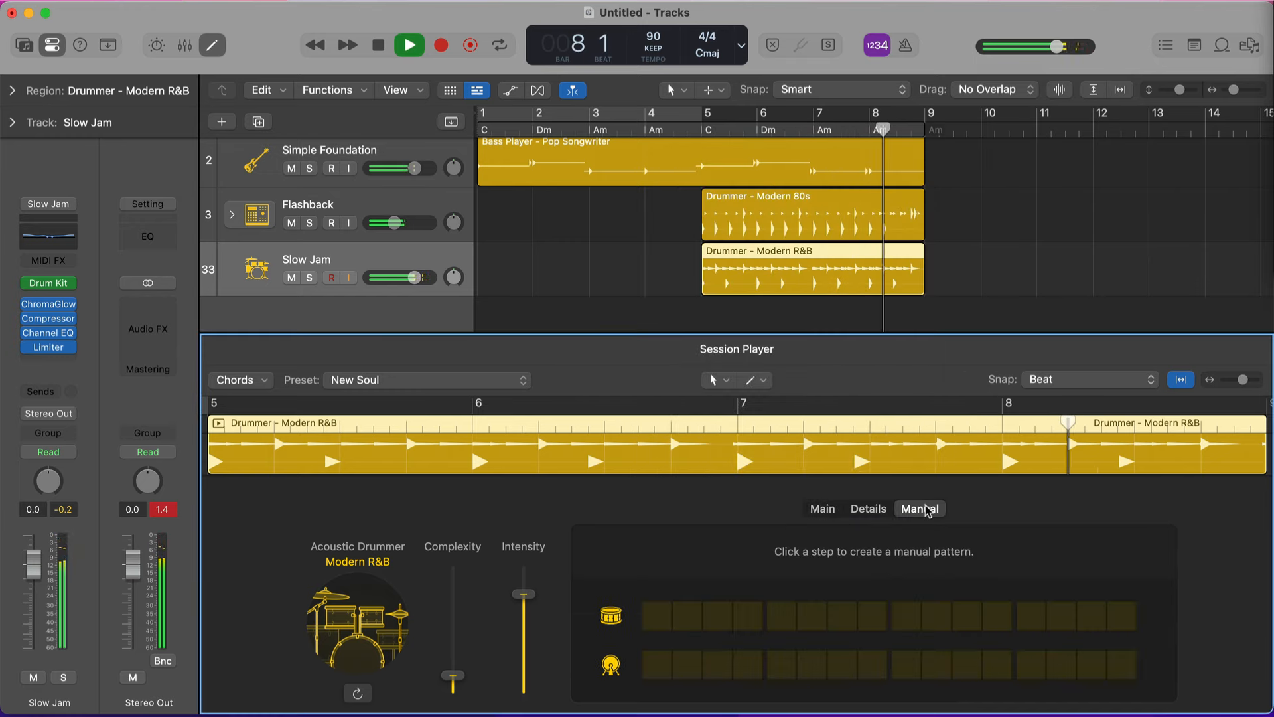
pyautogui.click(653, 665)
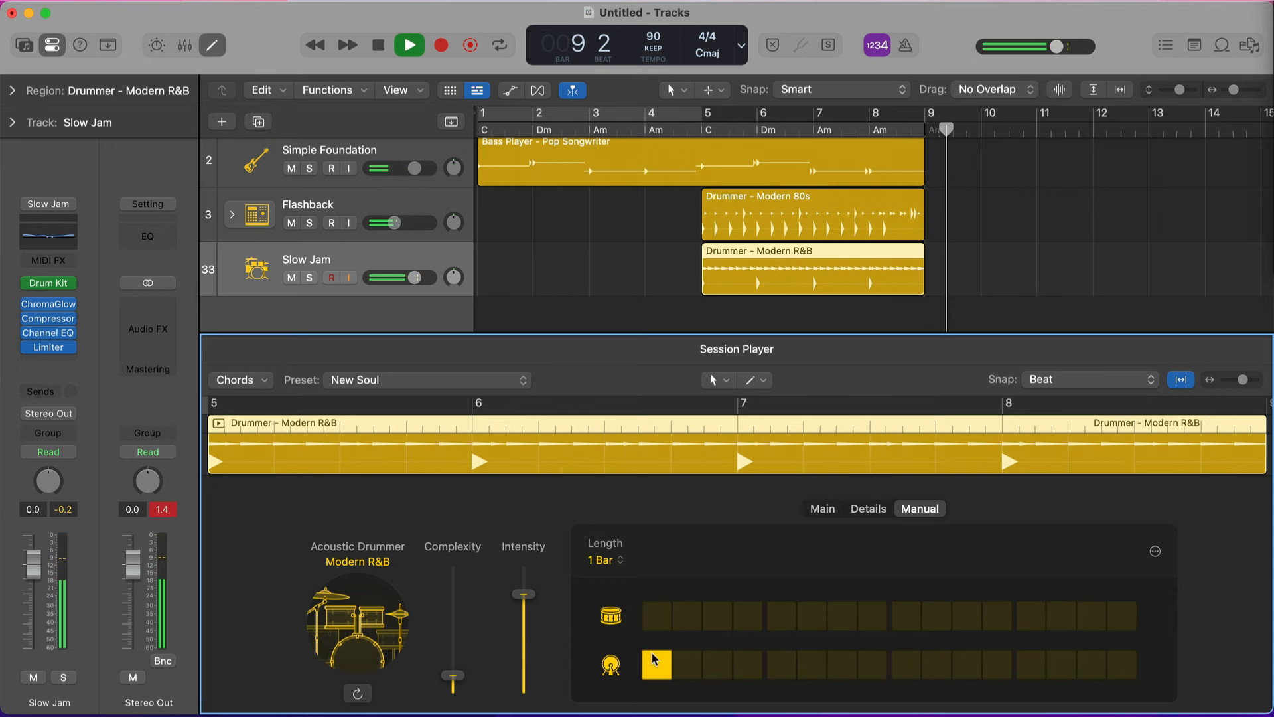
pyautogui.click(782, 616)
pyautogui.click(906, 665)
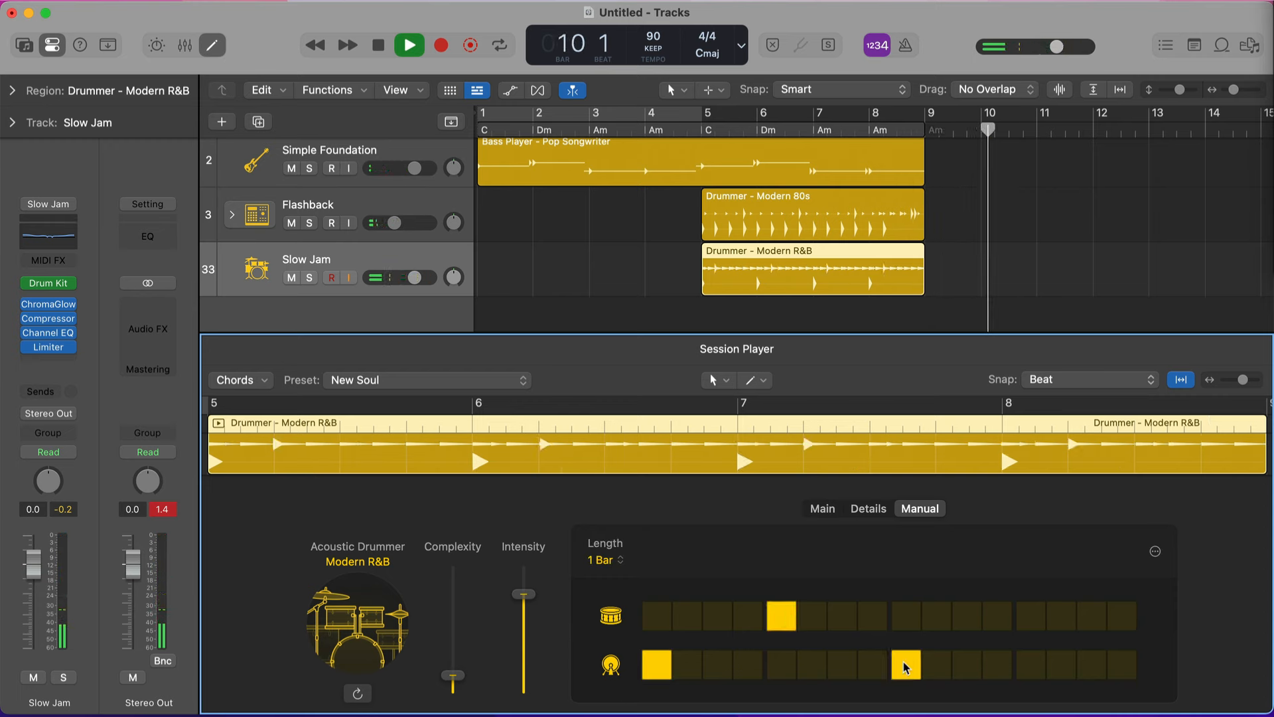
pyautogui.click(1029, 618)
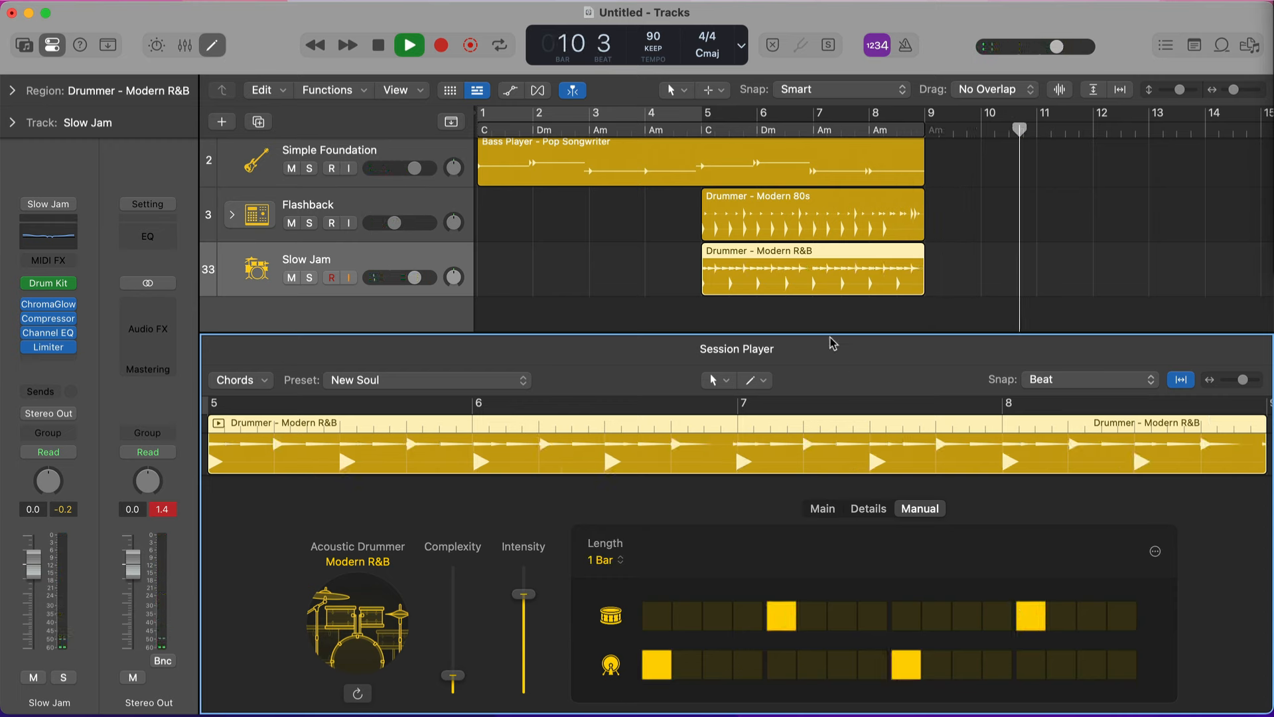
pyautogui.click(686, 136)
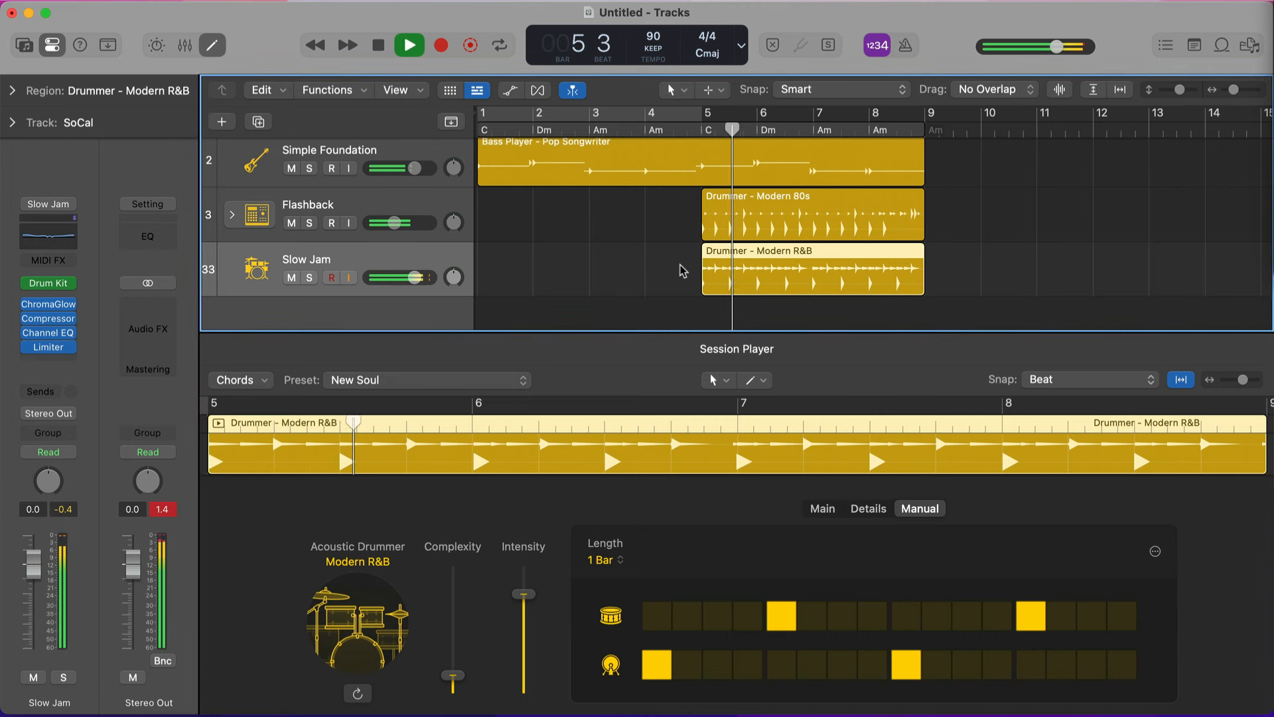
# Step: Set the drummer's Ghost Notes to 0 % and return the playhead to bar 4, just before the drums enter
pyautogui.click(878, 510)
pyautogui.moveTo(763, 591); pyautogui.dragTo(762, 602)
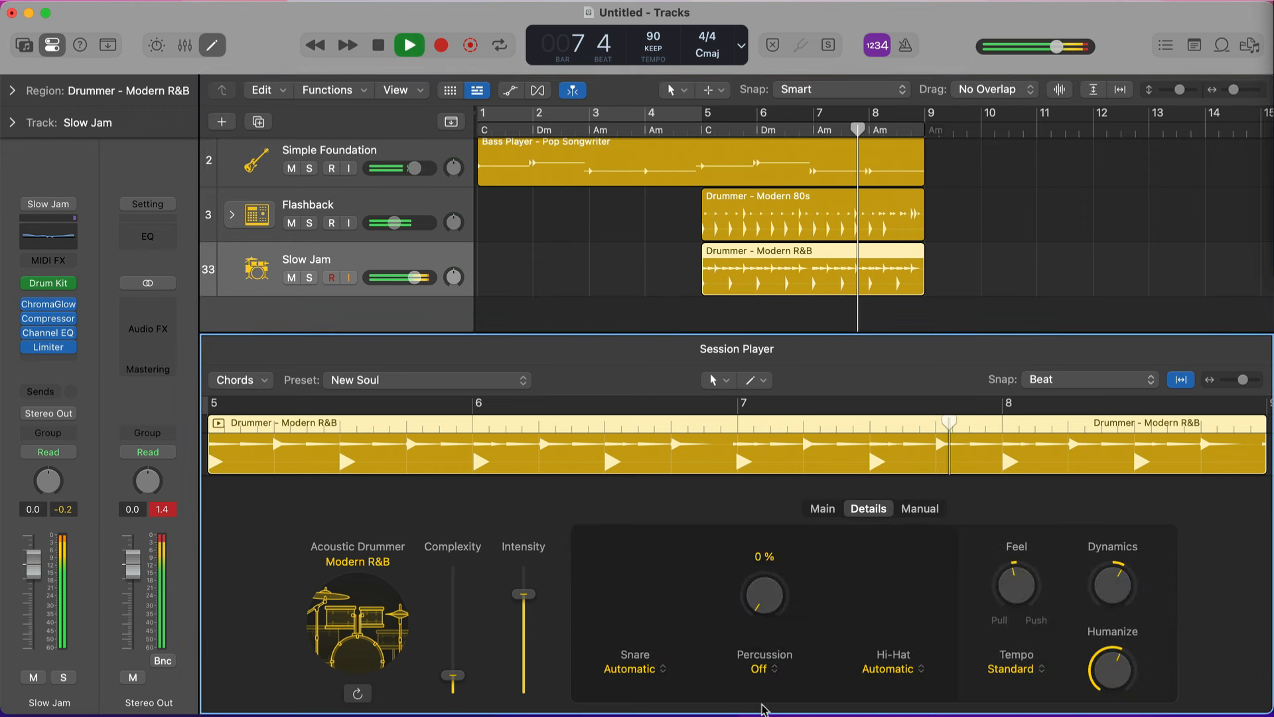
pyautogui.click(695, 129)
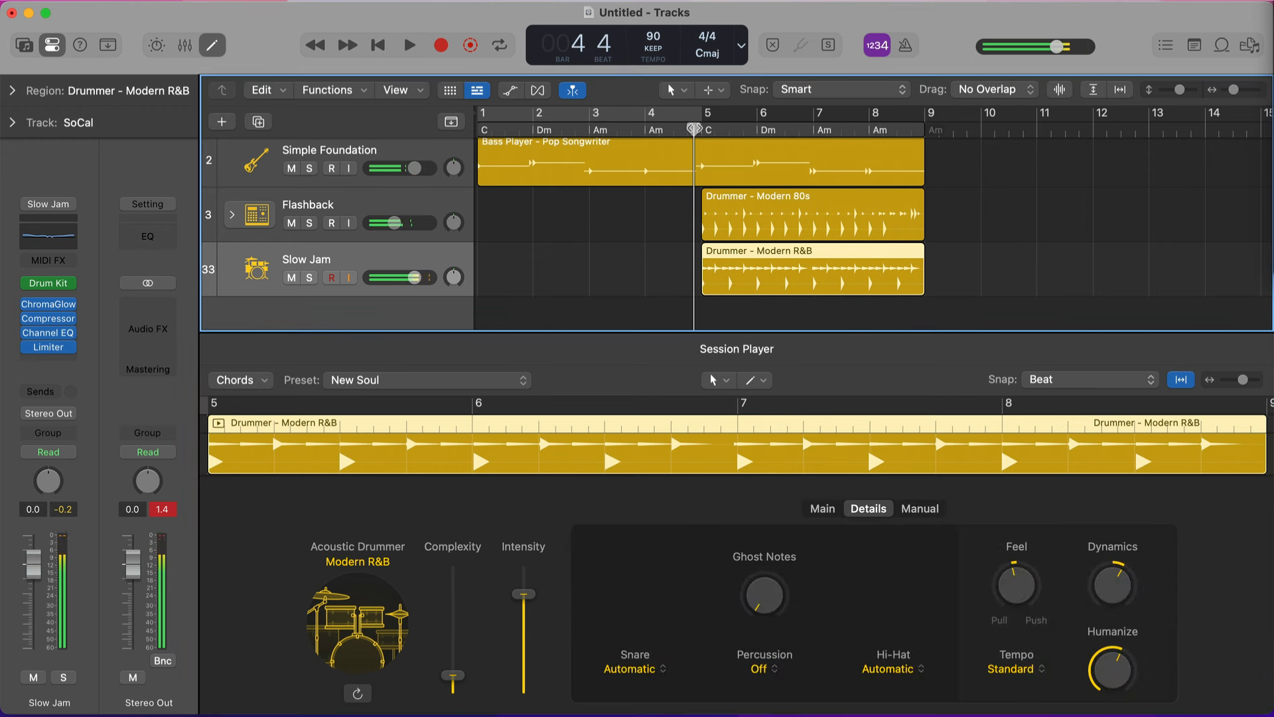
# Step: Reduce the Modern R&B drummer's complexity to the minimum and play the song up to bar 9
pyautogui.moveTo(451, 675); pyautogui.dragTo(453, 693)
pyautogui.press('space')
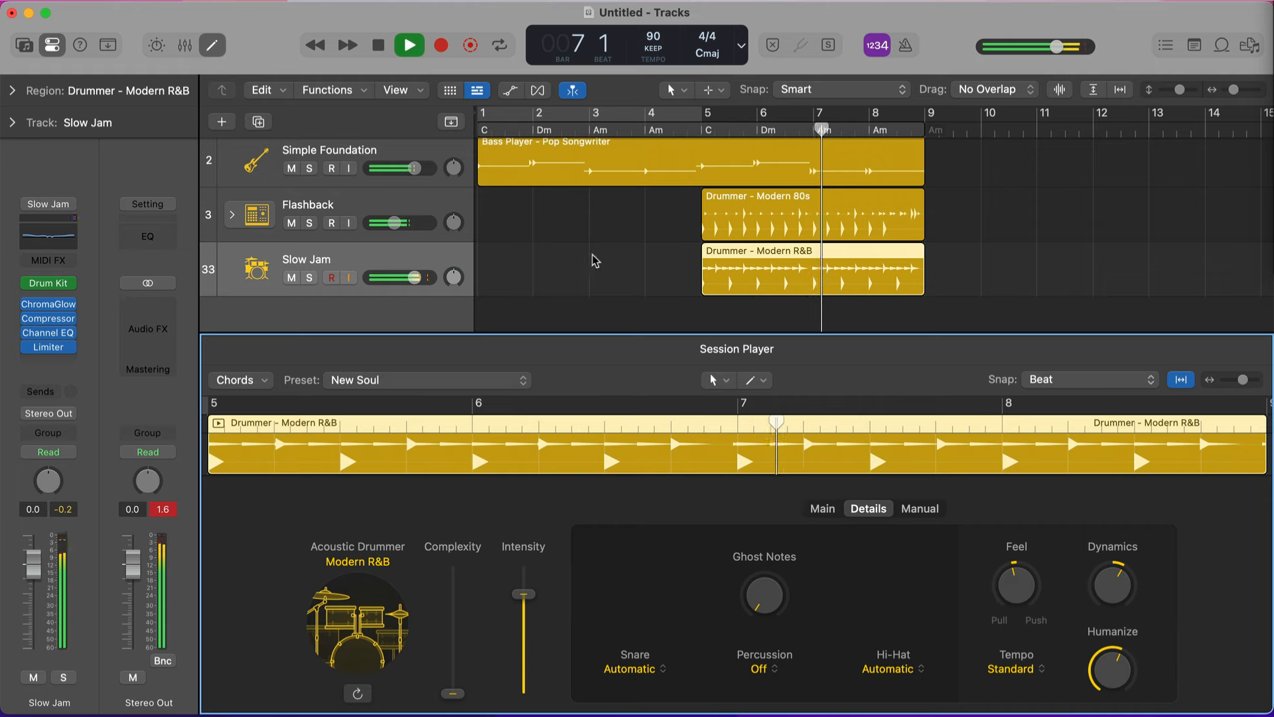
pyautogui.hscroll(1, 594, 261)
pyautogui.hscroll(3, 594, 261)
pyautogui.scroll(1, 594, 261)
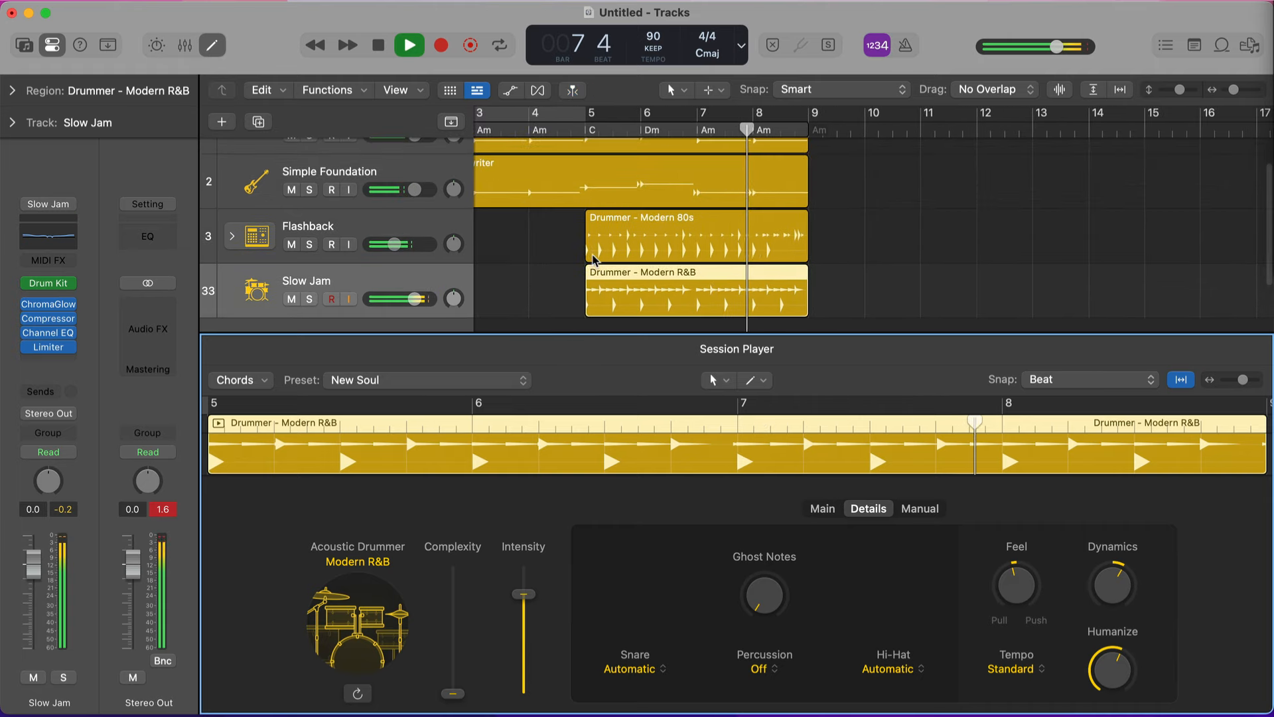
pyautogui.scroll(1, 594, 261)
pyautogui.hscroll(3, 594, 261)
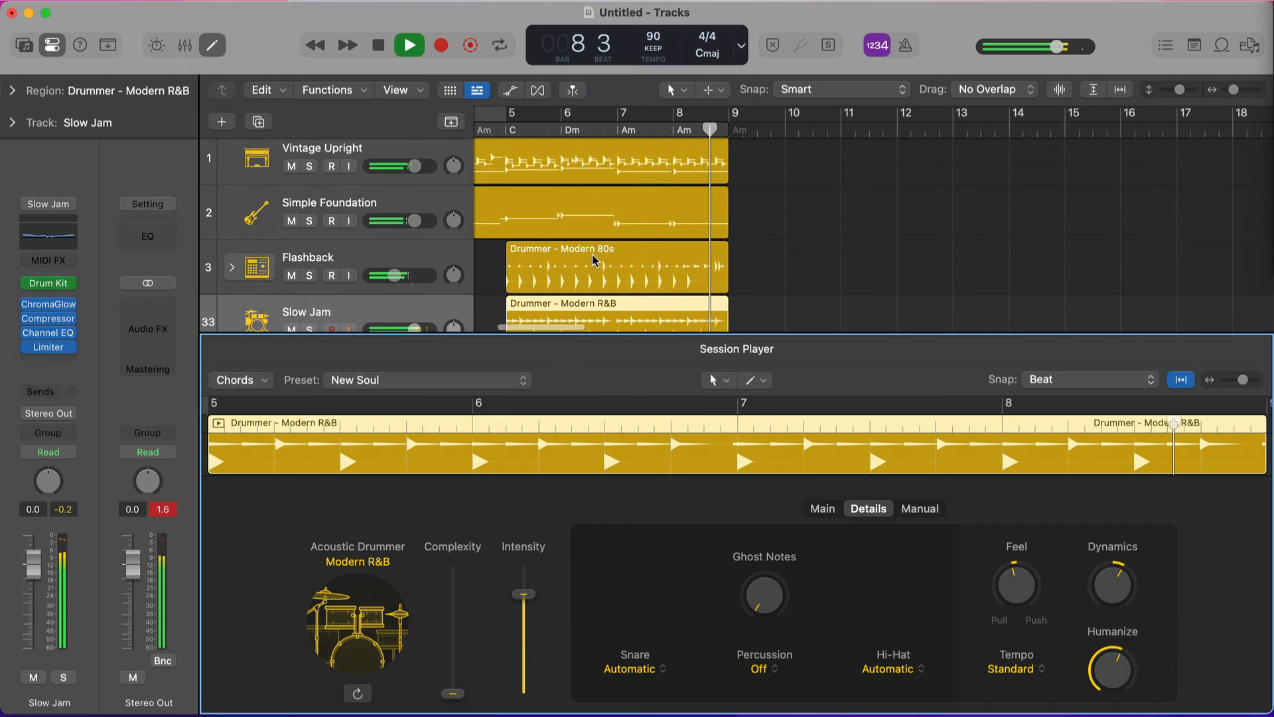
pyautogui.press('space')
# Step: Paste the eight-bar chord progression four times in the Chord track from bar 9 to bar 41, showing the global tracks only for this edit
pyautogui.scroll(-5, 576, 252)
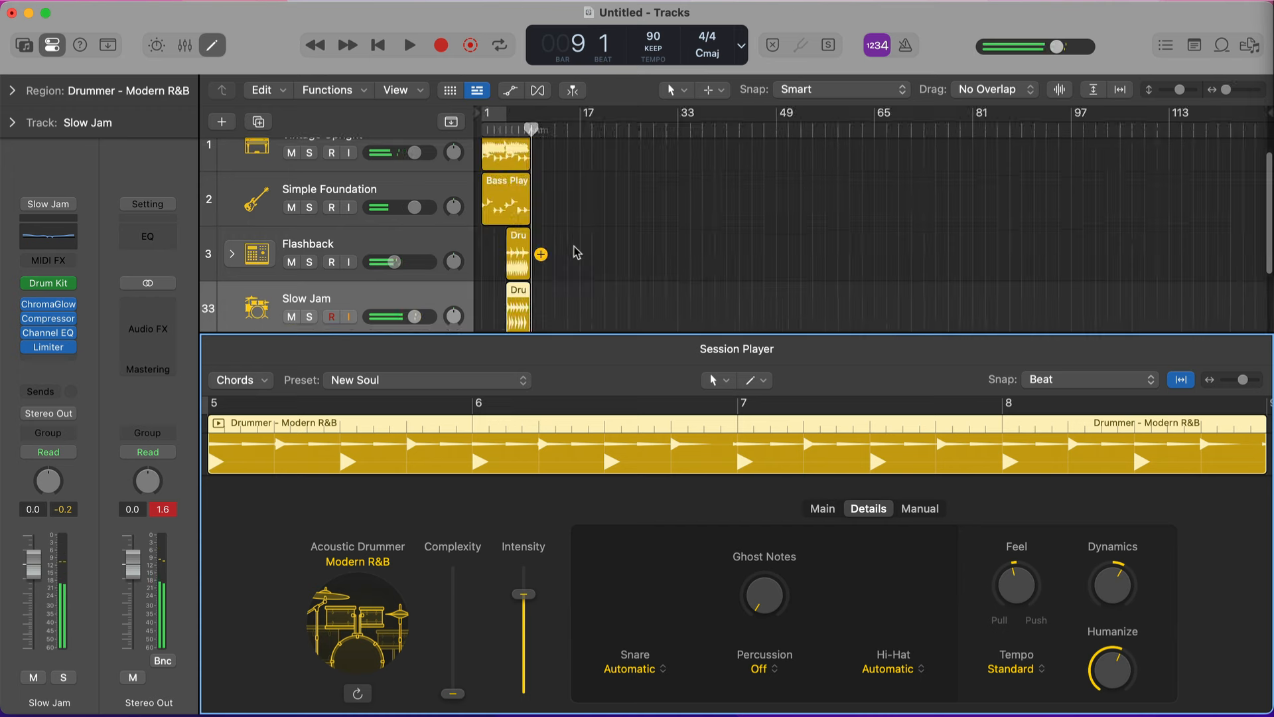
pyautogui.scroll(1, 577, 253)
pyautogui.scroll(5, 577, 252)
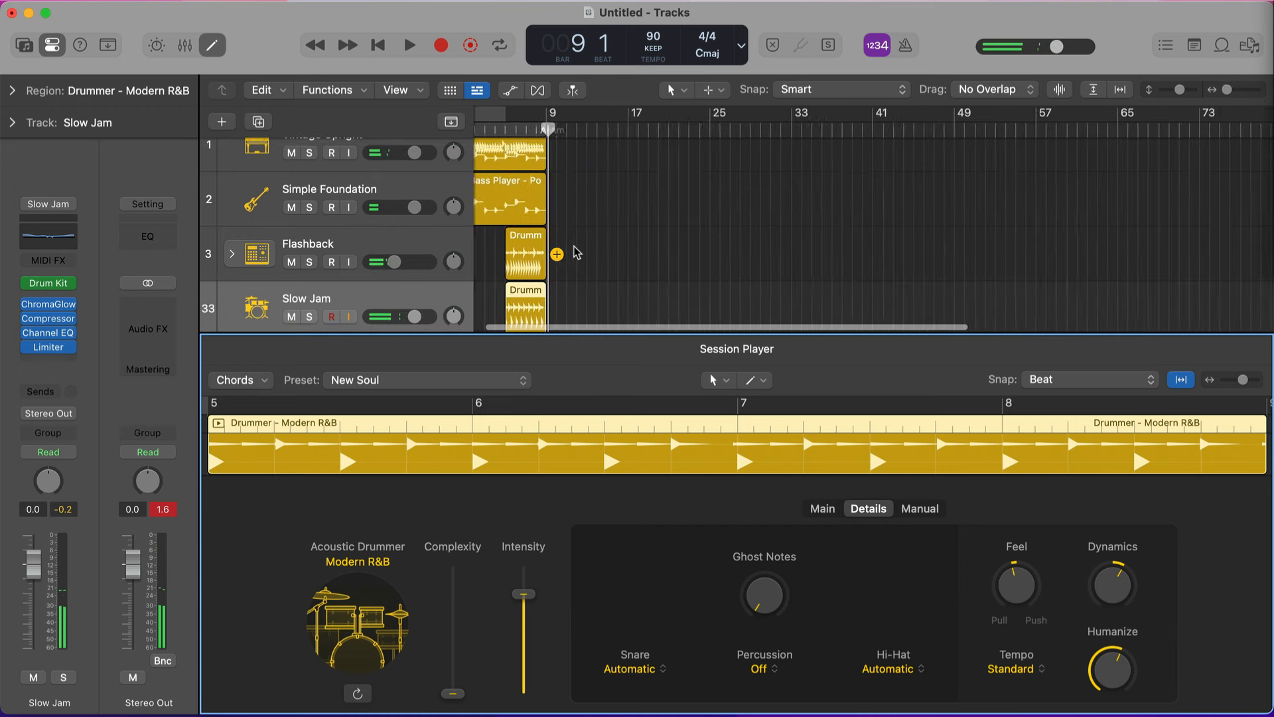
pyautogui.click(451, 123)
pyautogui.click(588, 297)
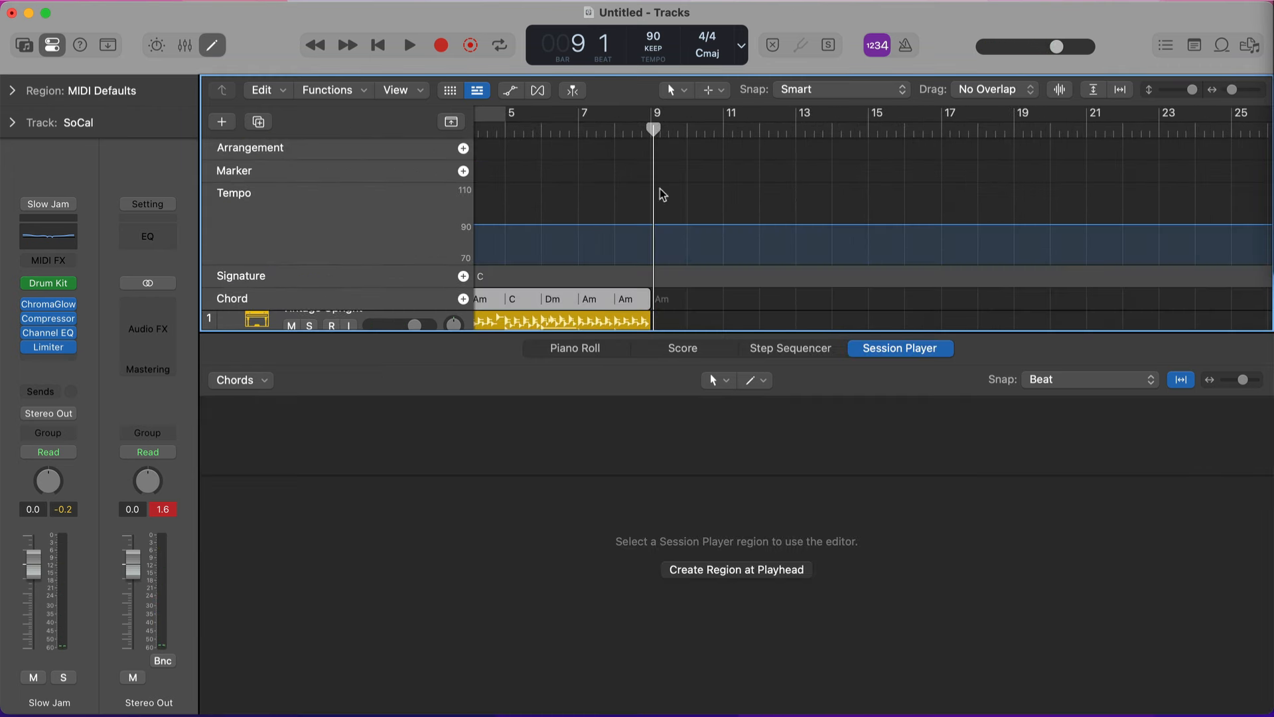
pyautogui.moveTo(654, 127); pyautogui.dragTo(650, 127)
pyautogui.press('super+v')
pyautogui.press('super+v')
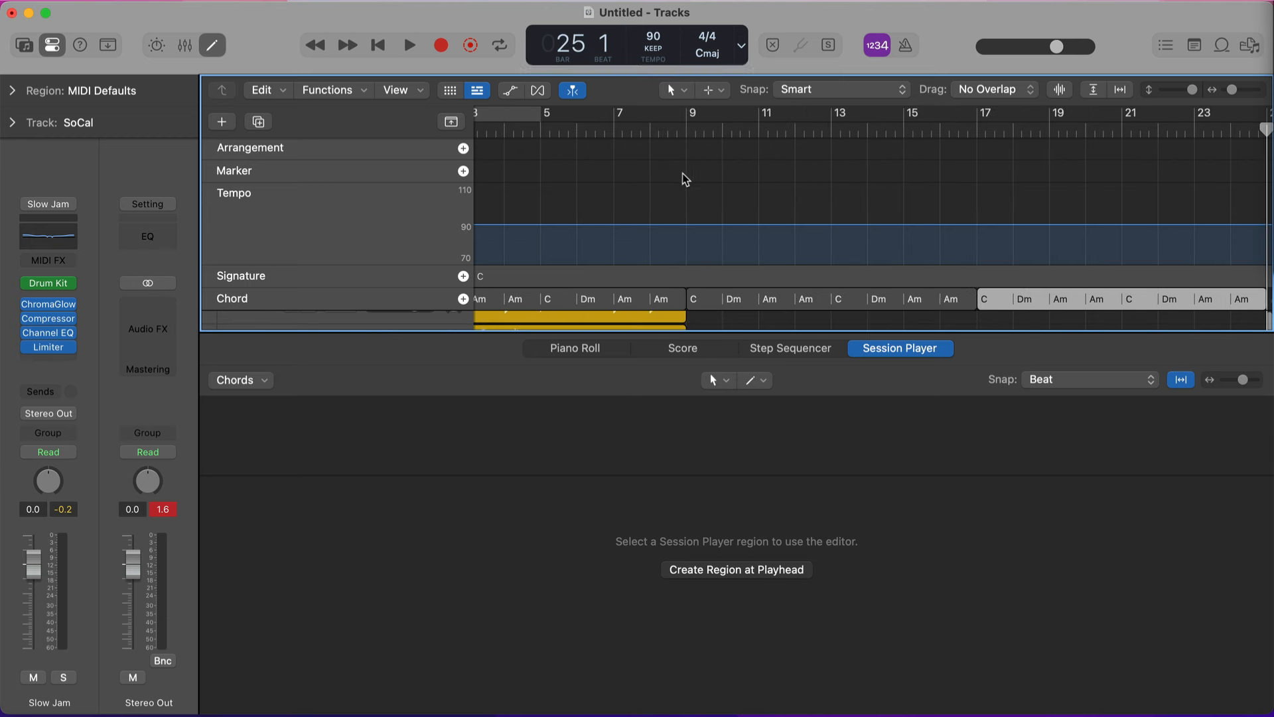
pyautogui.hscroll(3, 705, 187)
pyautogui.press('super+v')
pyautogui.press('super+v')
pyautogui.scroll(-5, 703, 187)
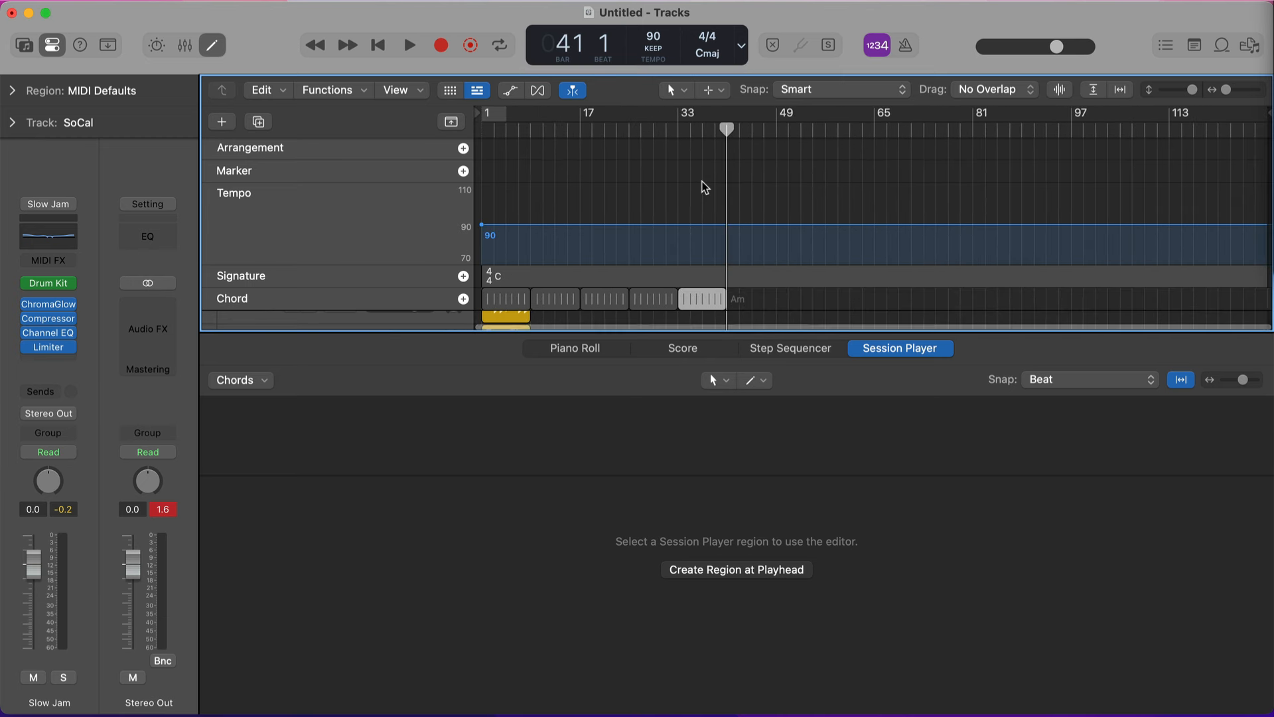
pyautogui.scroll(-2, 705, 177)
pyautogui.click(451, 122)
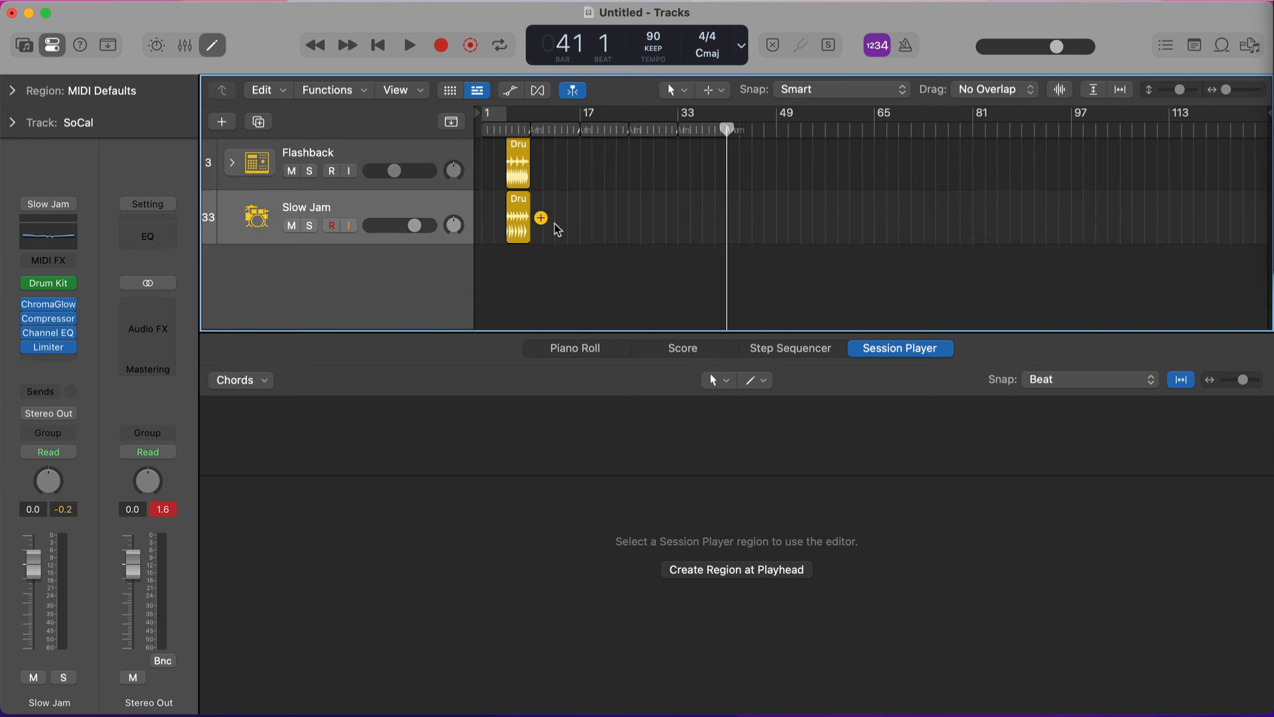
# Step: Play the arrangement with all four Session Player tracks up to the end of the regions at bar 9
pyautogui.scroll(4, 556, 226)
pyautogui.moveTo(520, 128); pyautogui.dragTo(517, 177)
pyautogui.press('space')
pyautogui.scroll(-2, 578, 184)
pyautogui.scroll(2, 579, 184)
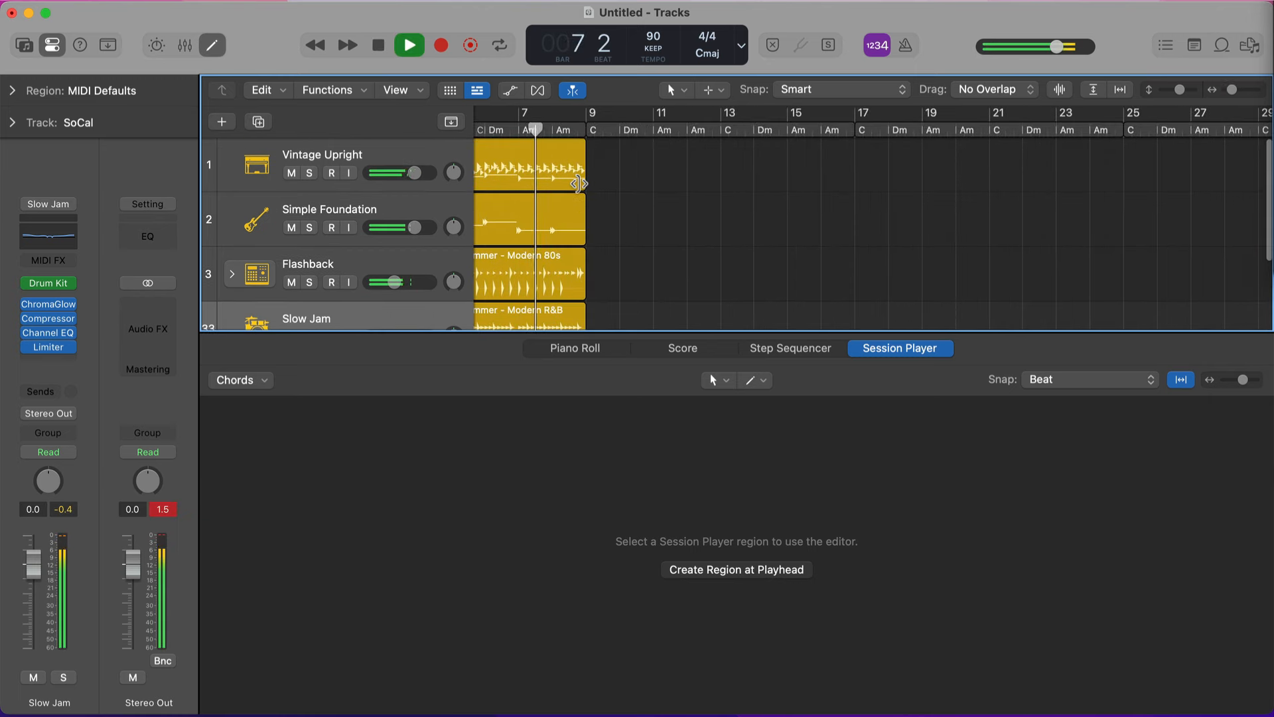
pyautogui.scroll(-2, 580, 184)
pyautogui.hscroll(-3, 578, 184)
pyautogui.scroll(2, 578, 184)
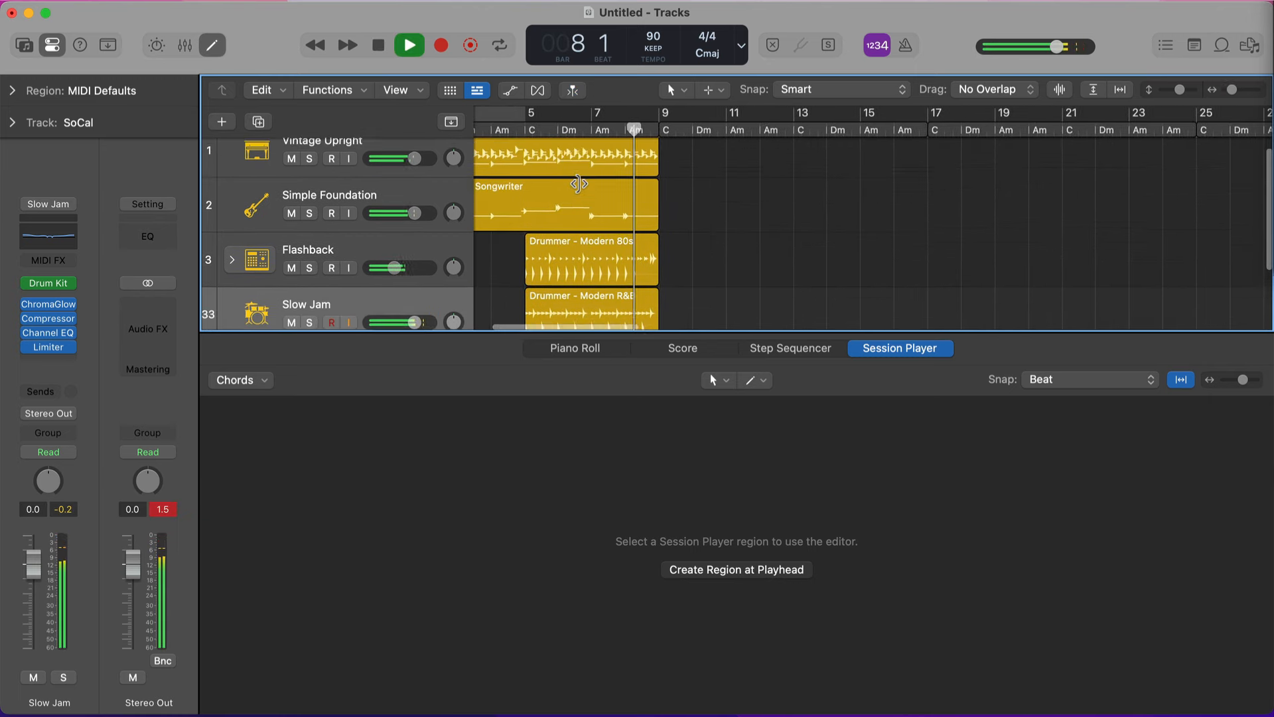
pyautogui.hscroll(2, 579, 184)
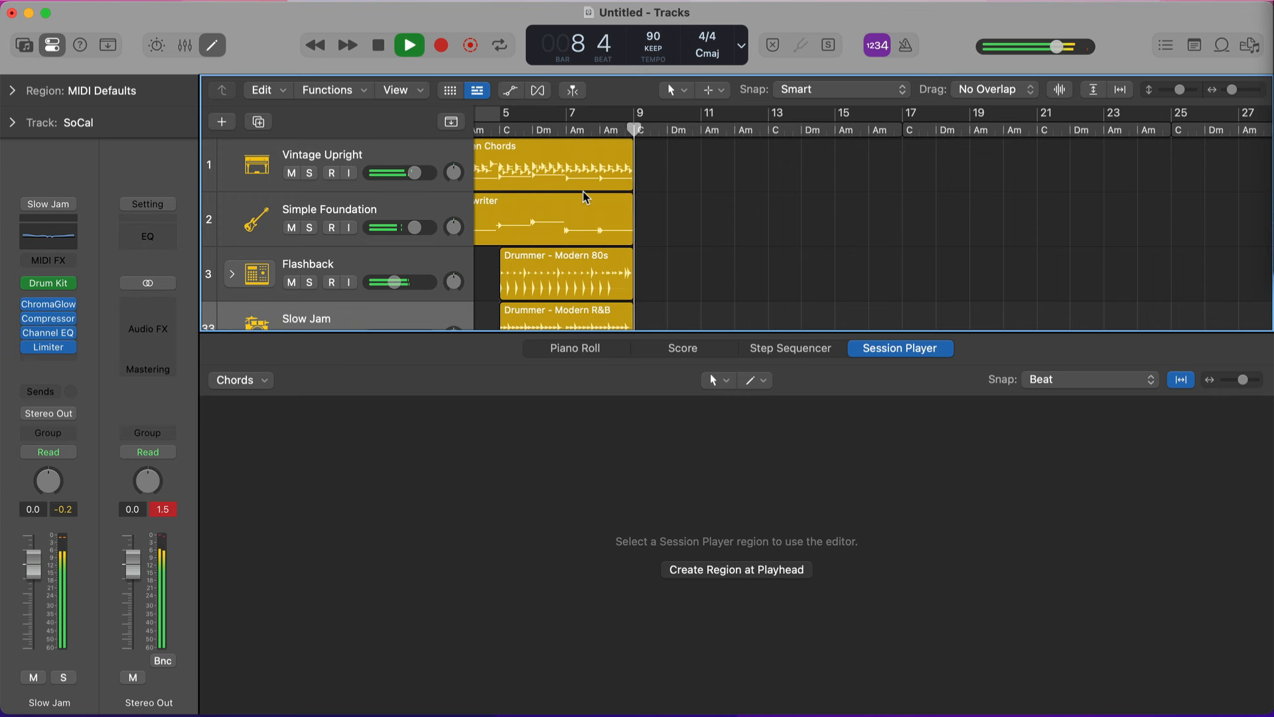
pyautogui.press('space')
# Step: Copy the Slow Jam track's Modern R&B region and paste it at bar 9
pyautogui.scroll(-3, 578, 183)
pyautogui.click(553, 260)
pyautogui.press('super+c')
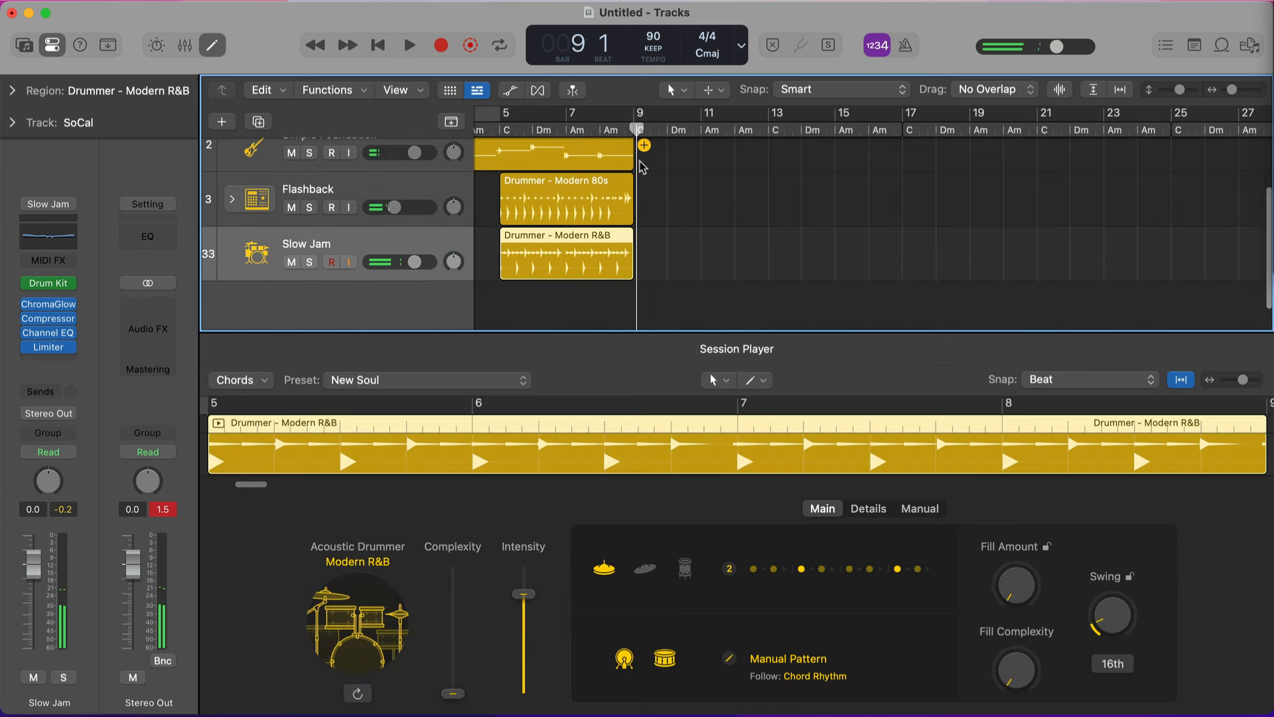
pyautogui.click(635, 124)
pyautogui.press('super+v')
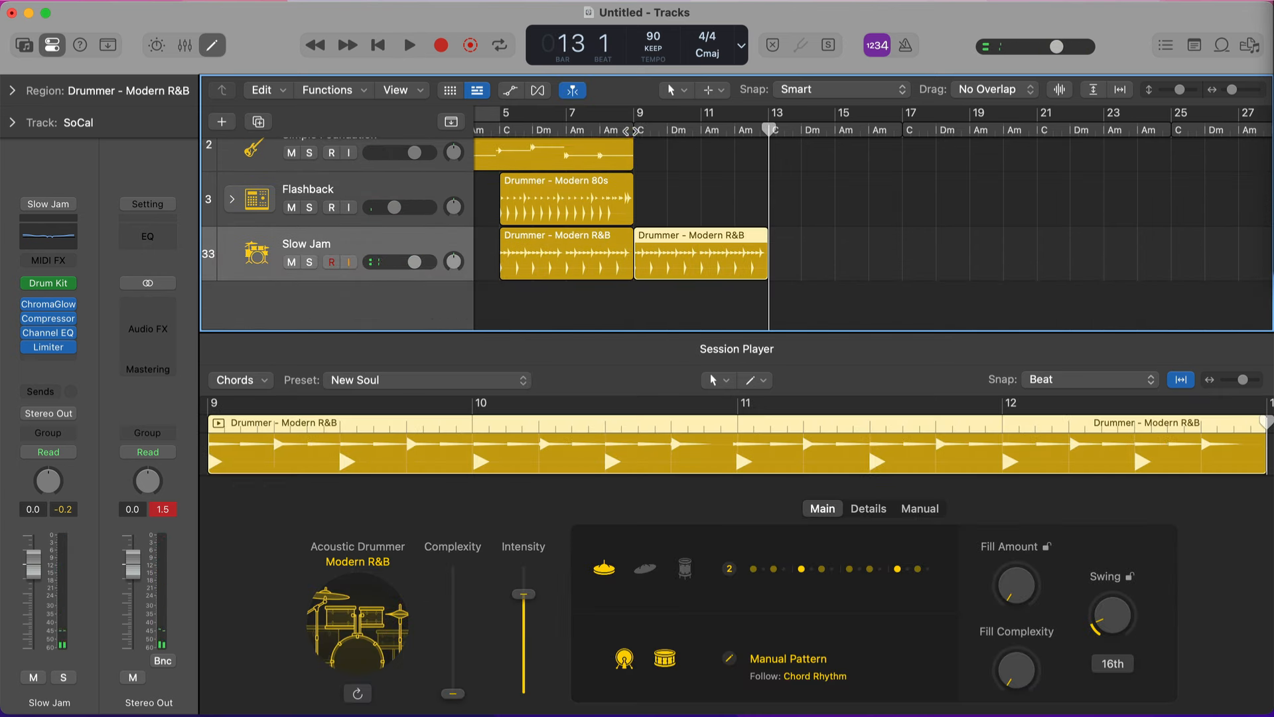
# Step: Switch the Modern R&B region at bar 9 from the hi-hat to the cymbal and set its snare to Center
pyautogui.click(629, 126)
pyautogui.press('space')
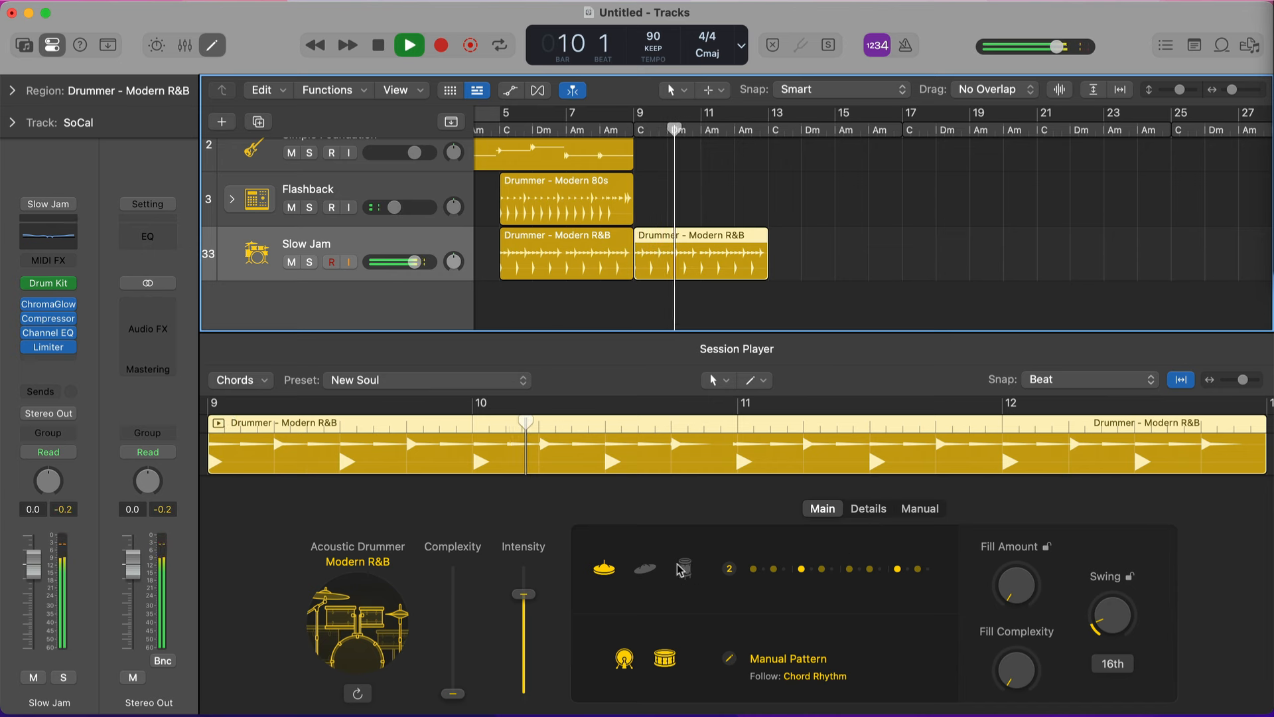
pyautogui.click(643, 568)
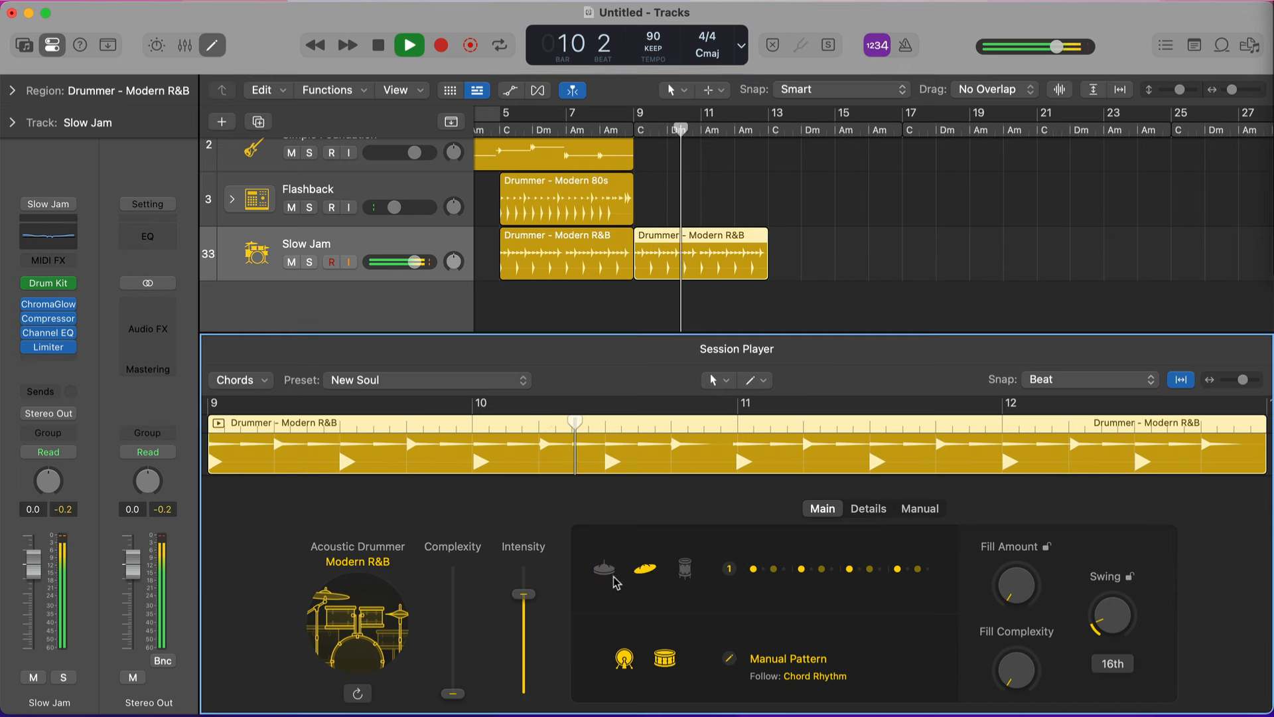
pyautogui.click(863, 511)
pyautogui.click(634, 669)
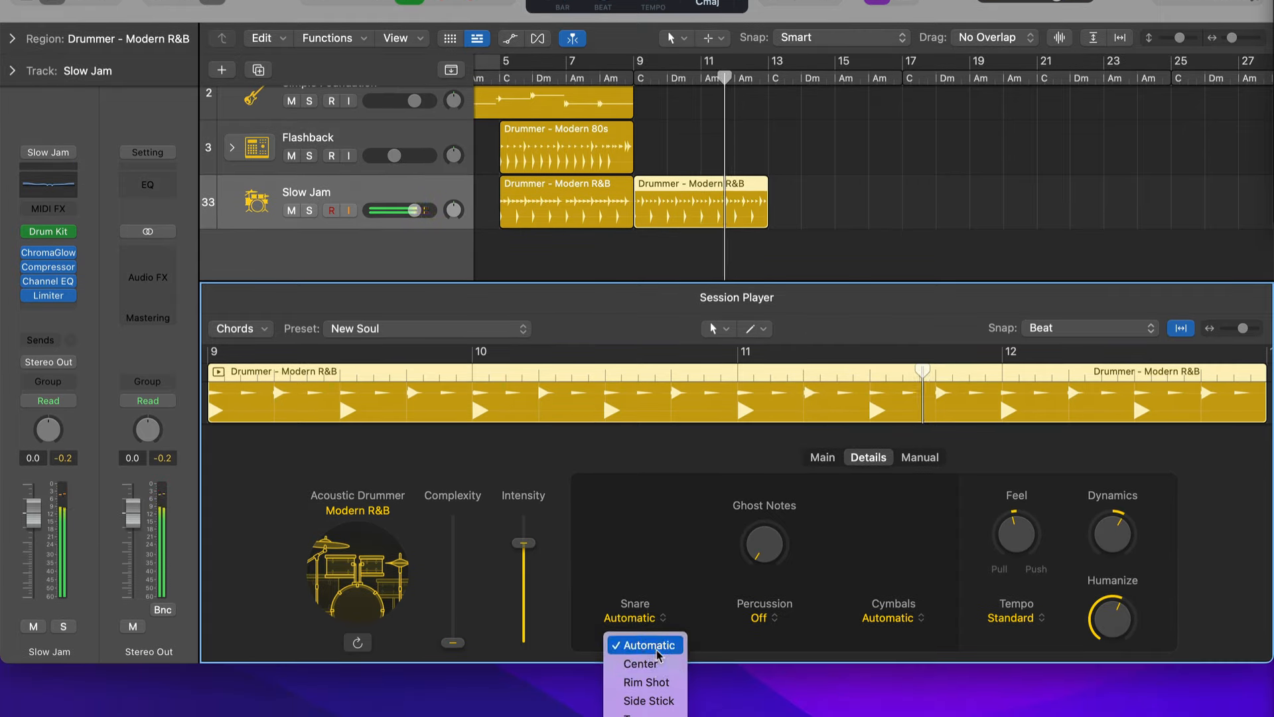
pyautogui.click(639, 664)
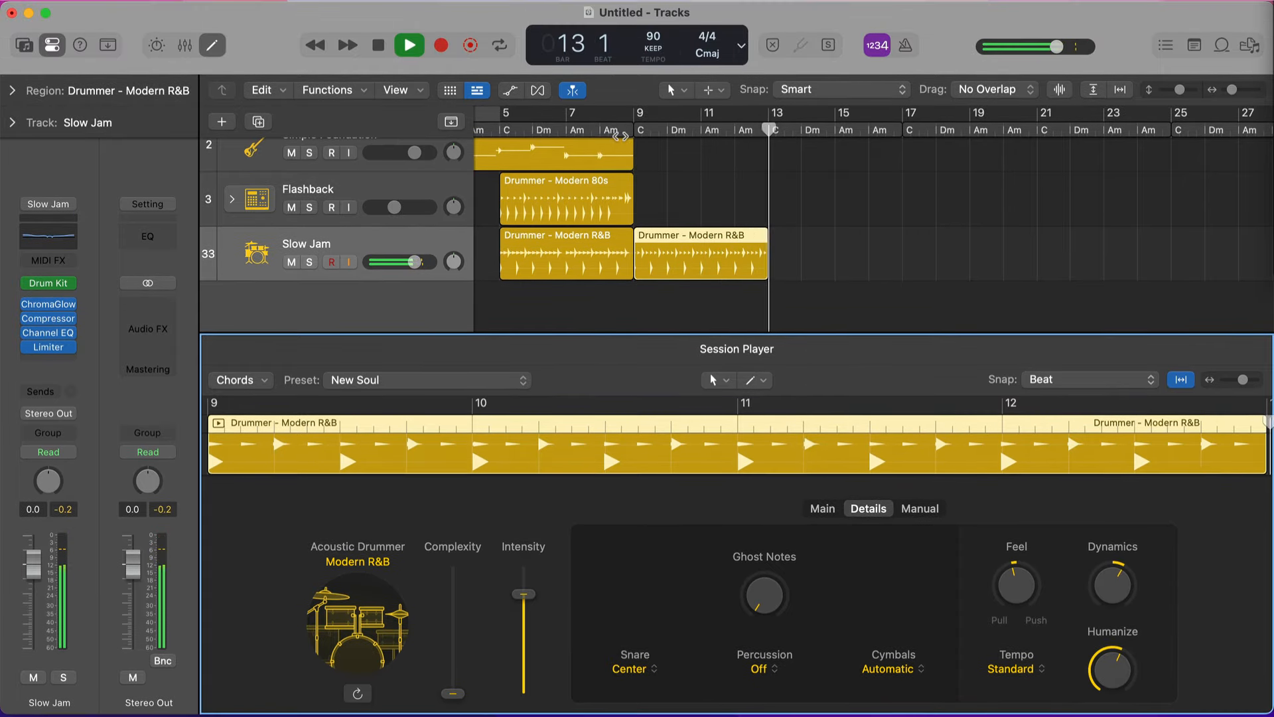
# Step: Play the edited Modern R&B region from just before bar 9 to check the changed groove
pyautogui.click(624, 75)
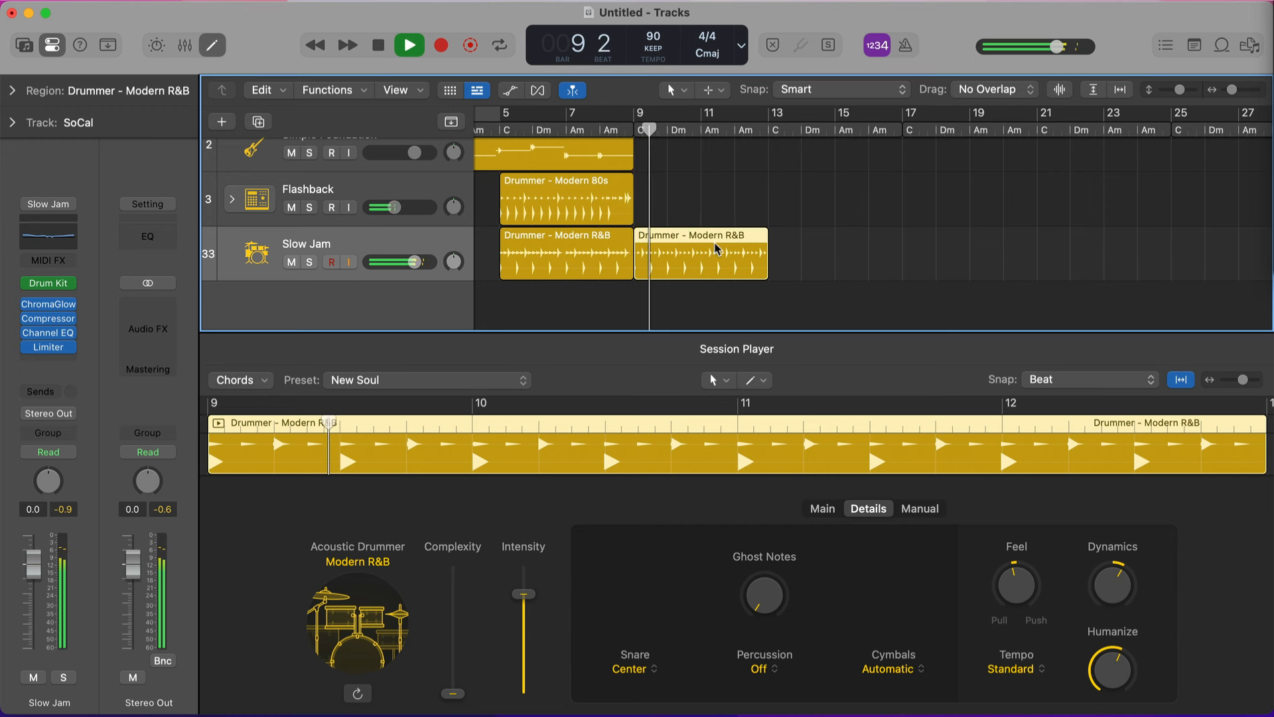
pyautogui.scroll(3, 717, 249)
pyautogui.scroll(-4, 717, 249)
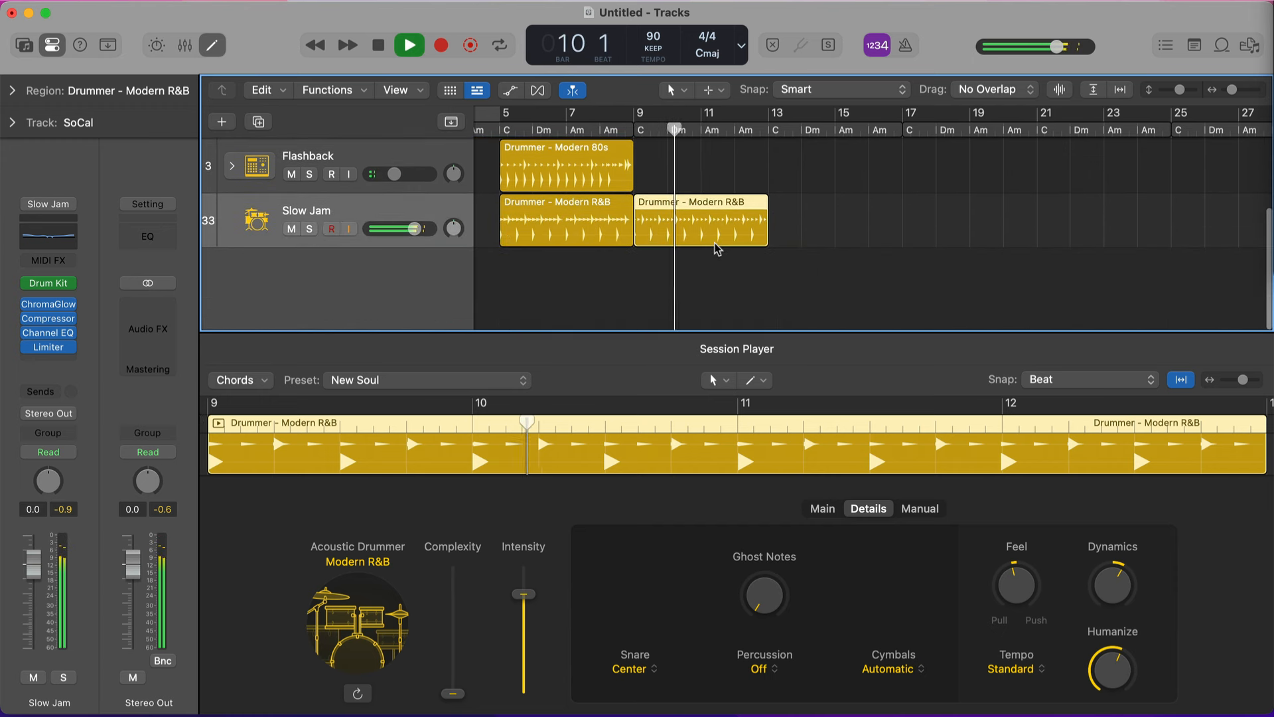
pyautogui.scroll(3, 717, 249)
pyautogui.scroll(-3, 717, 250)
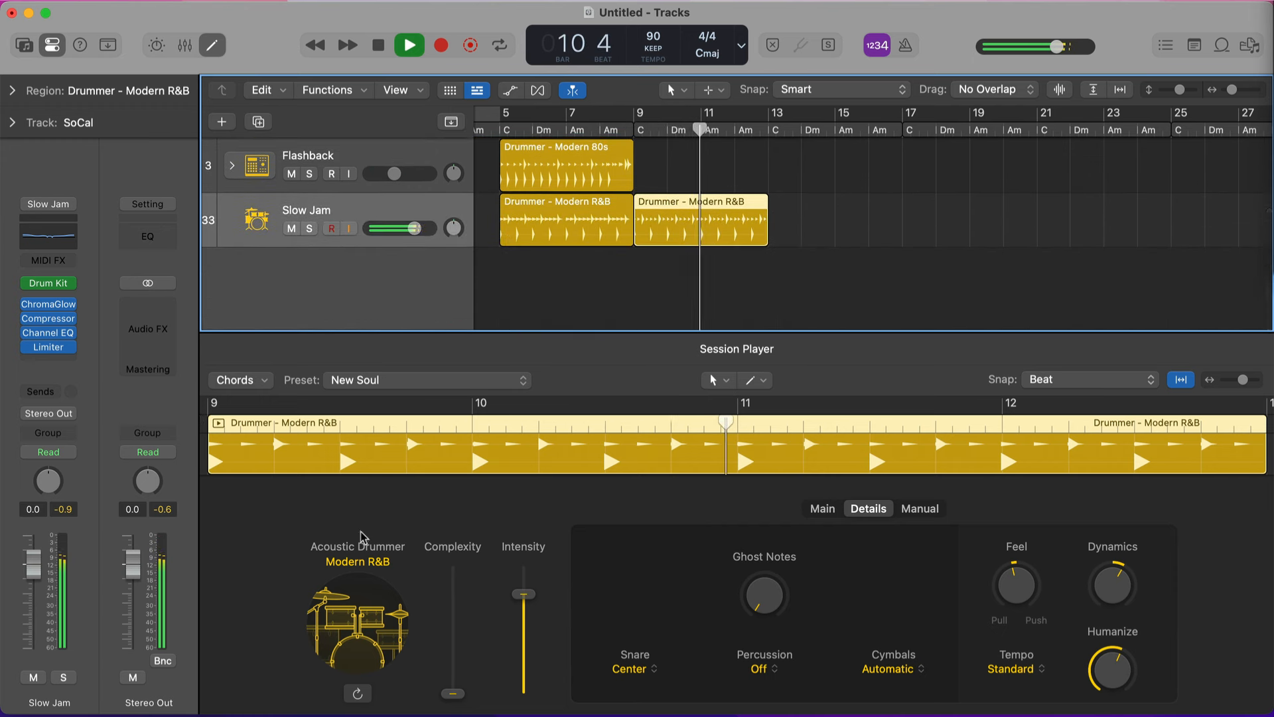
pyautogui.click(364, 381)
pyautogui.click(364, 382)
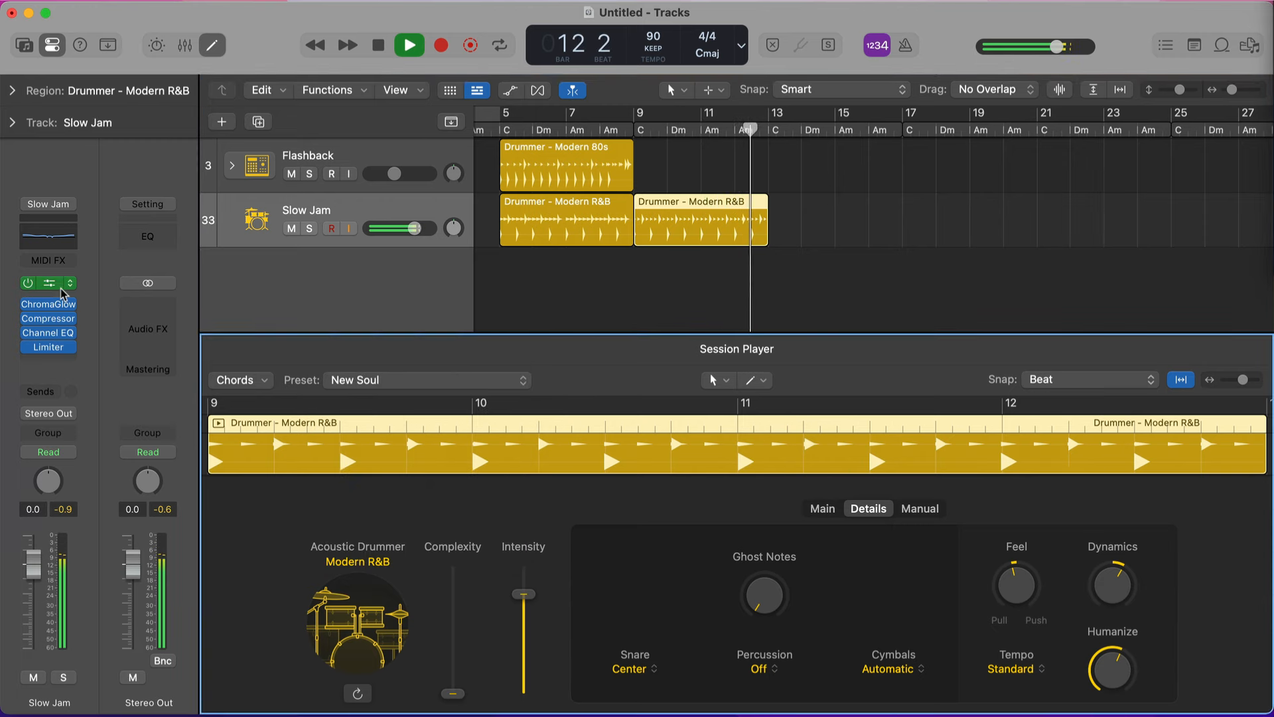
# Step: Replace the Slow Jam track's drum kit with the Bluebird kit from the sound library
pyautogui.press('y')
pyautogui.scroll(-1, 219, 517)
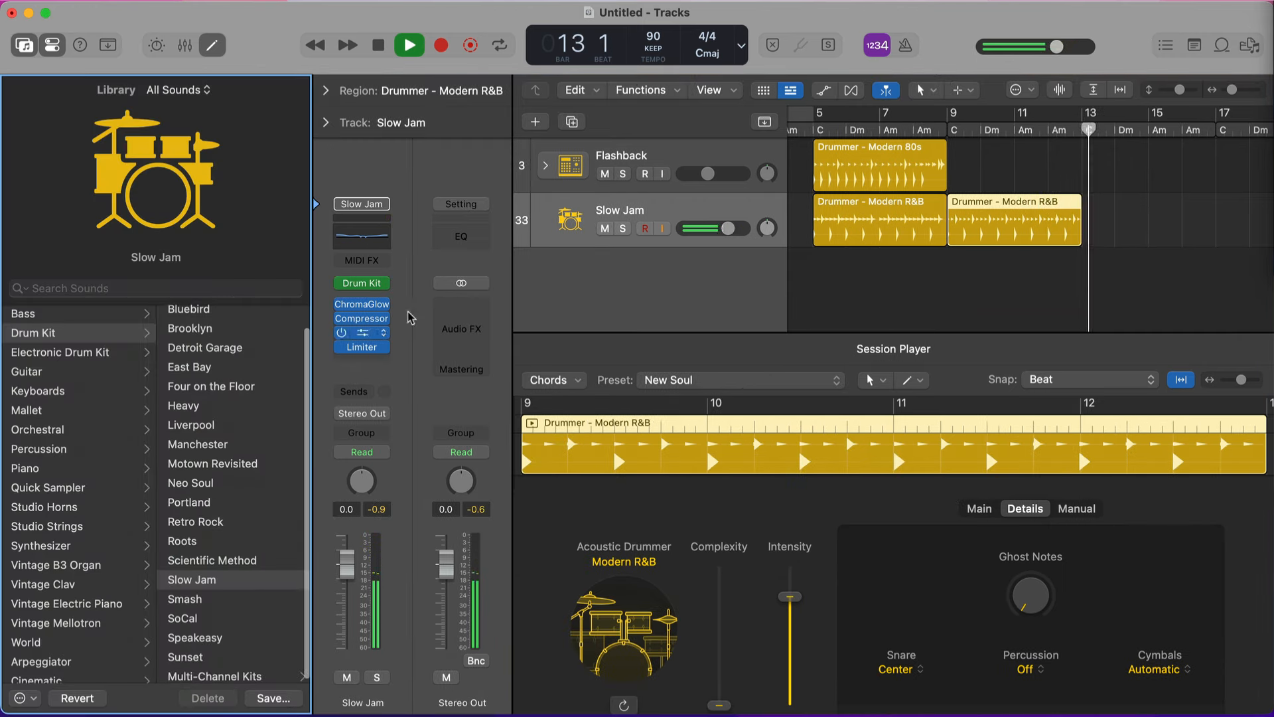
pyautogui.click(912, 122)
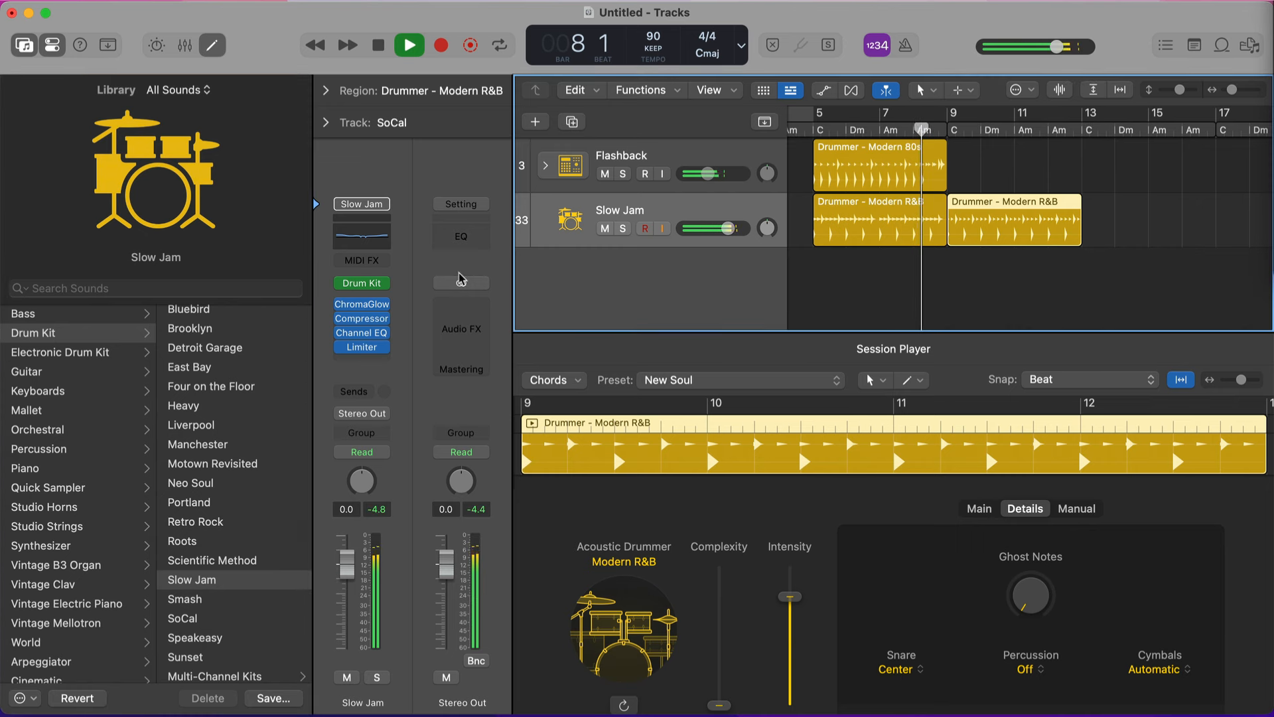
pyautogui.press('space')
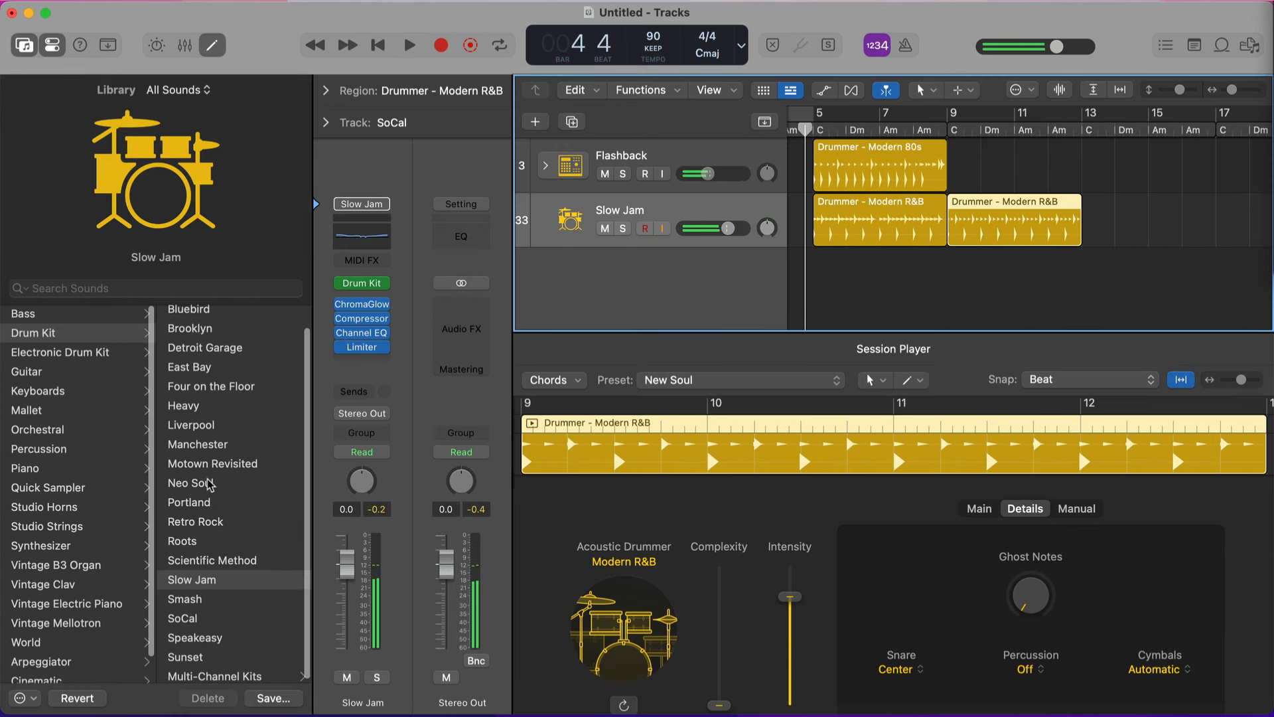
pyautogui.scroll(1, 201, 348)
pyautogui.click(194, 334)
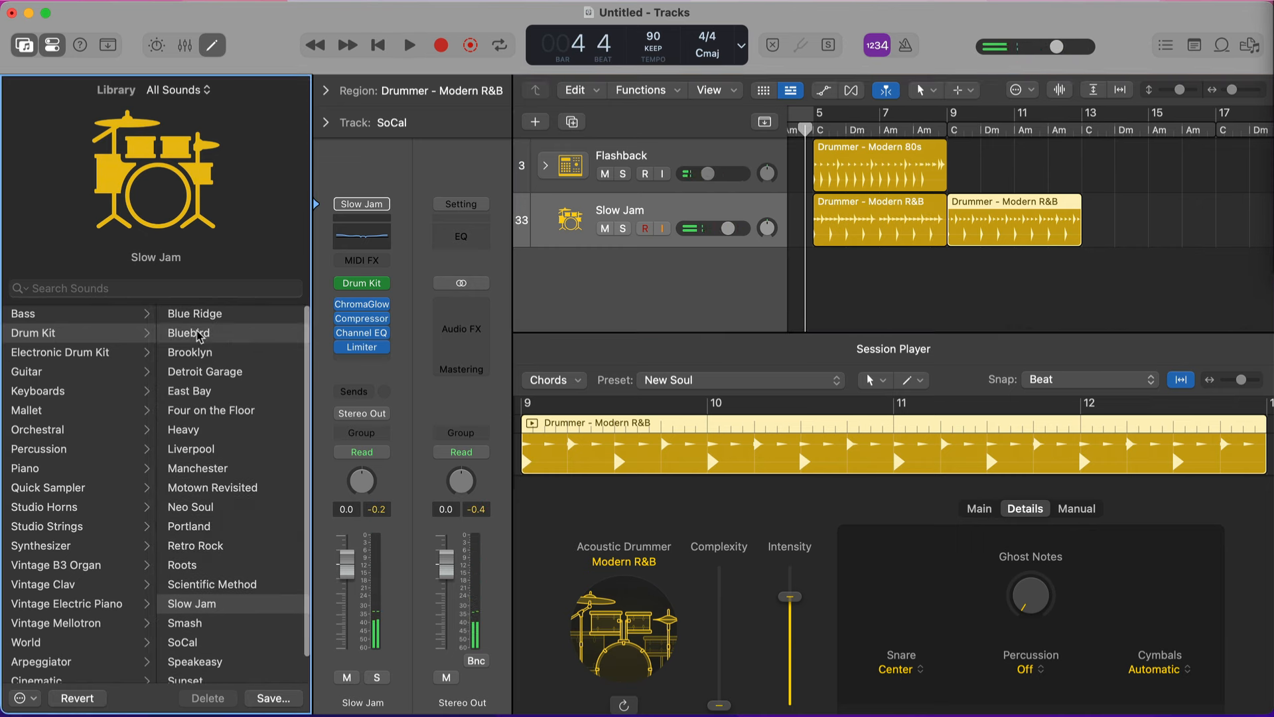
# Step: Audition the Bluebird kit across bar 9, soloing its track temporarily
pyautogui.press('space')
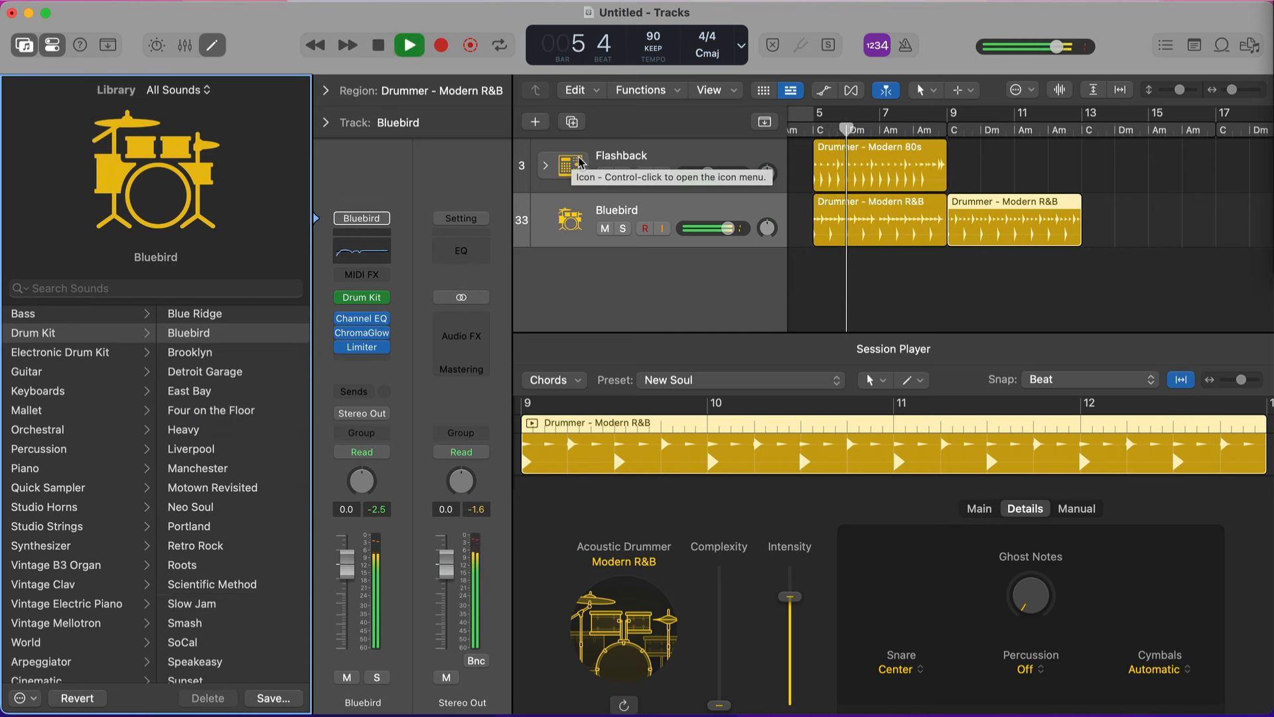
pyautogui.press('s')
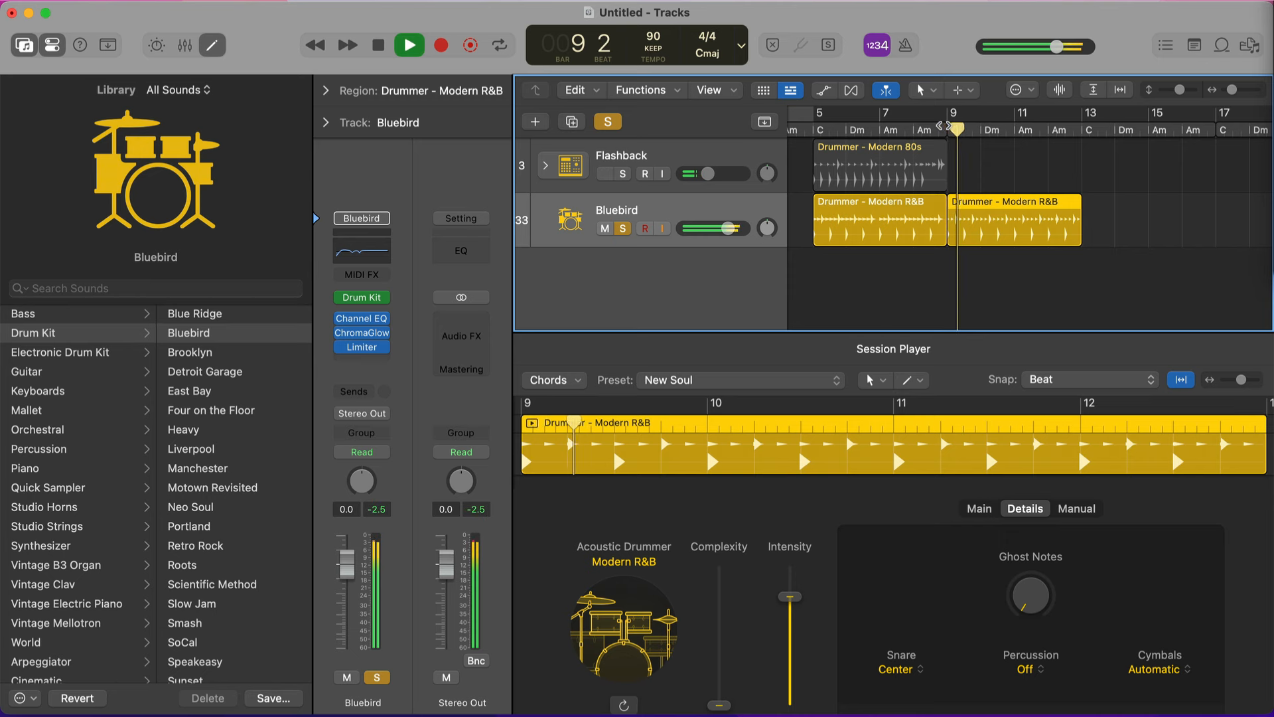
pyautogui.press('s')
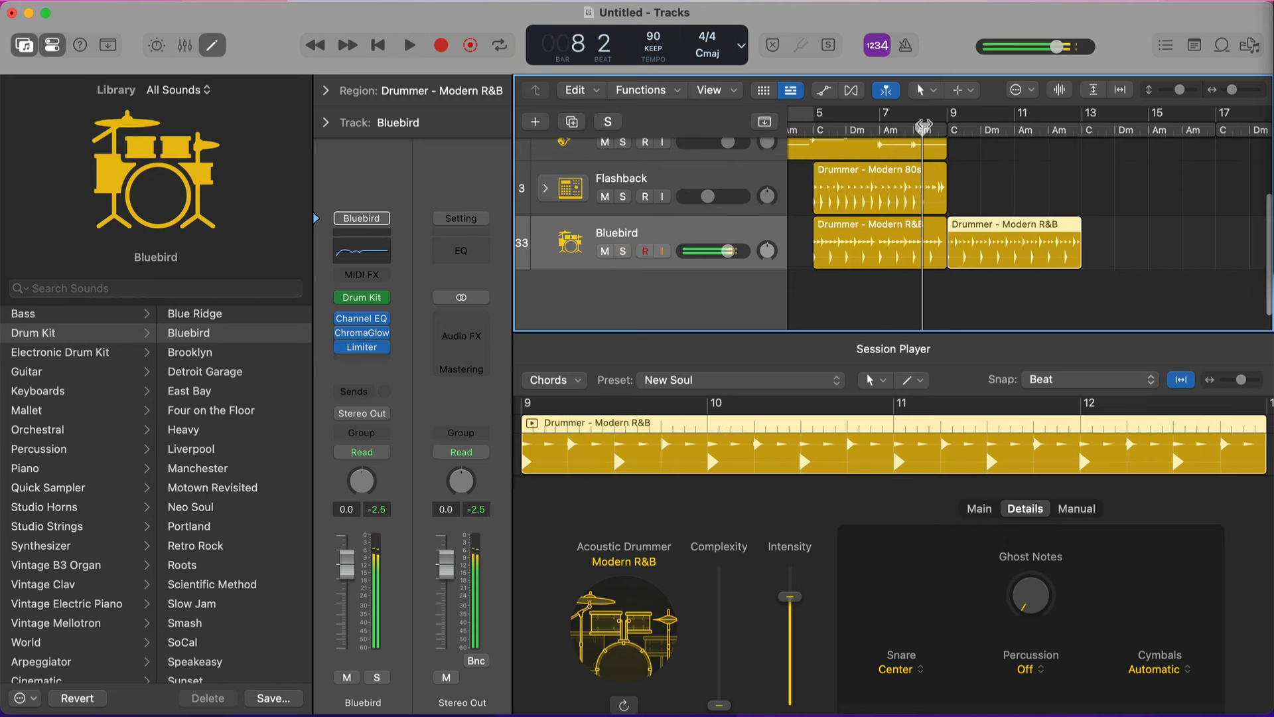
# Step: Hide the sound library and play the full arrangement from bar 8 up to bar 9
pyautogui.press('e')
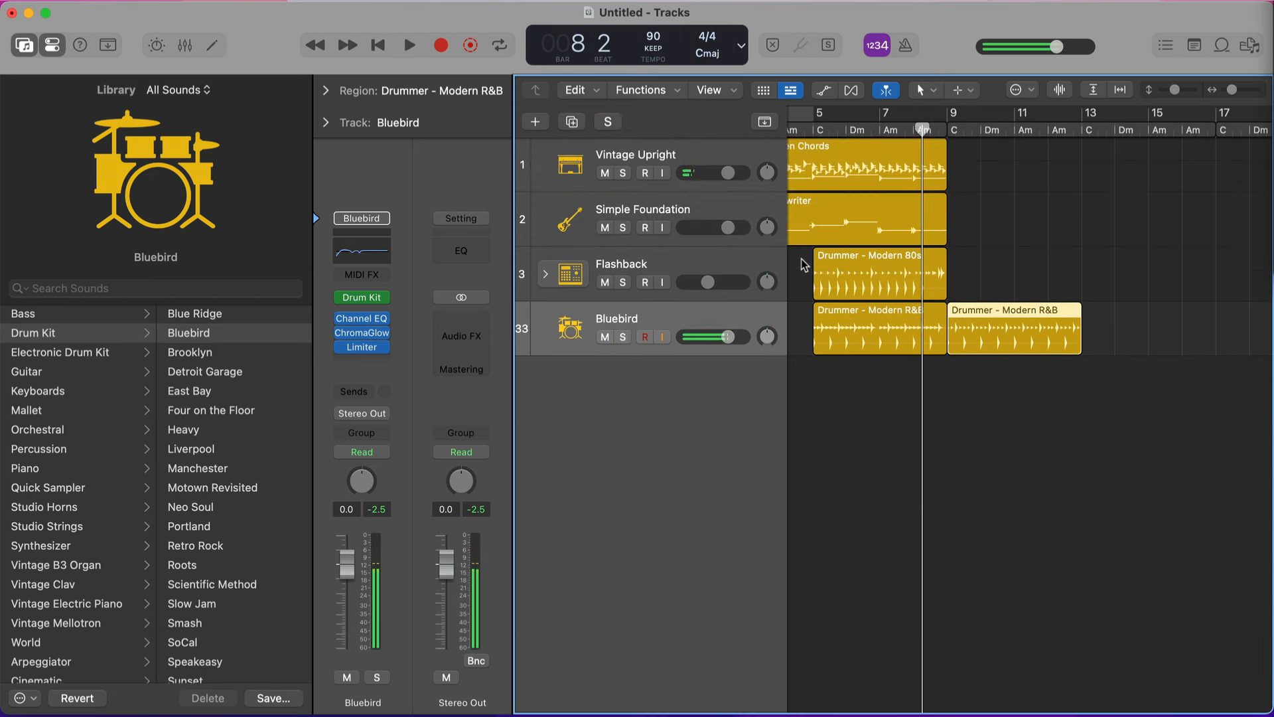
pyautogui.press('e')
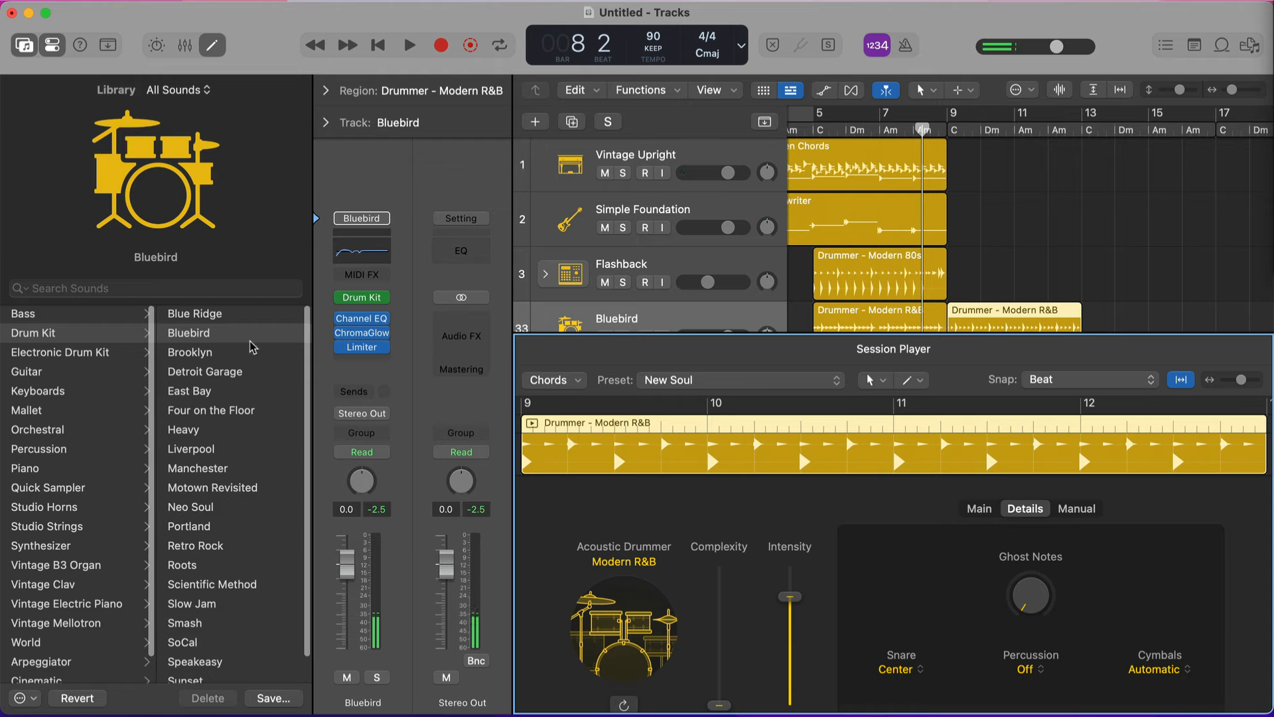
pyautogui.press('y')
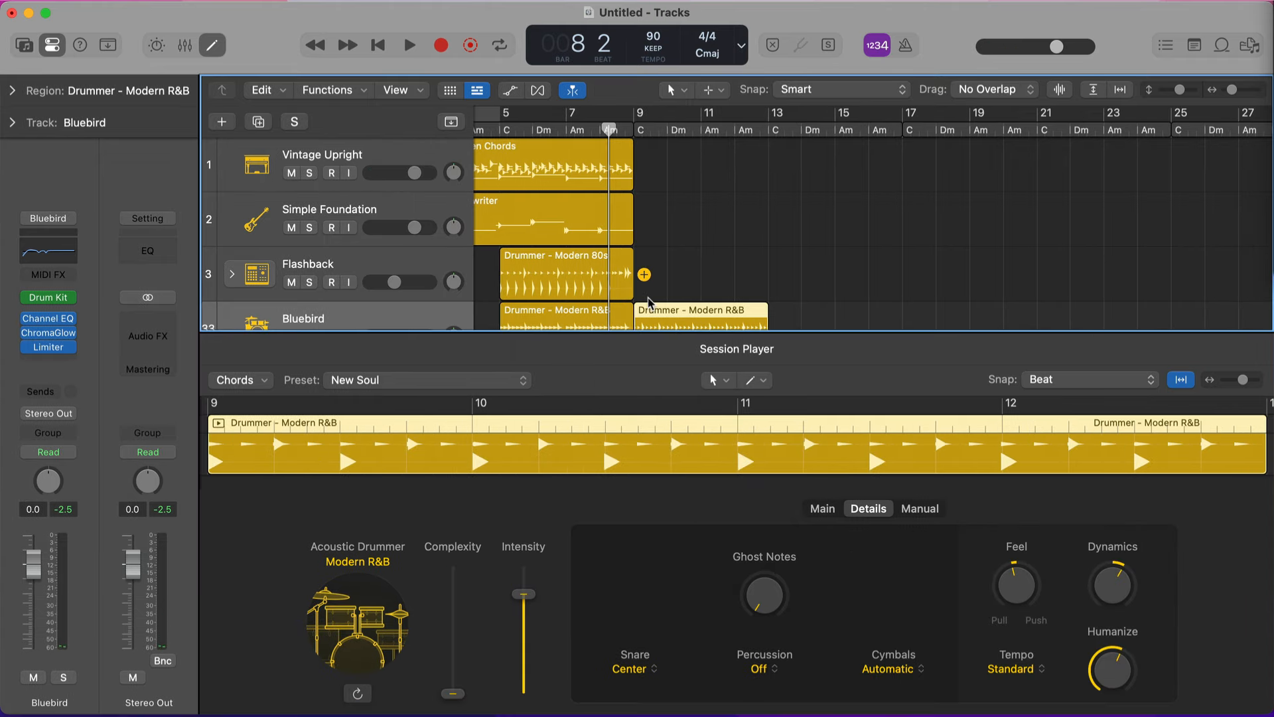
pyautogui.press('space')
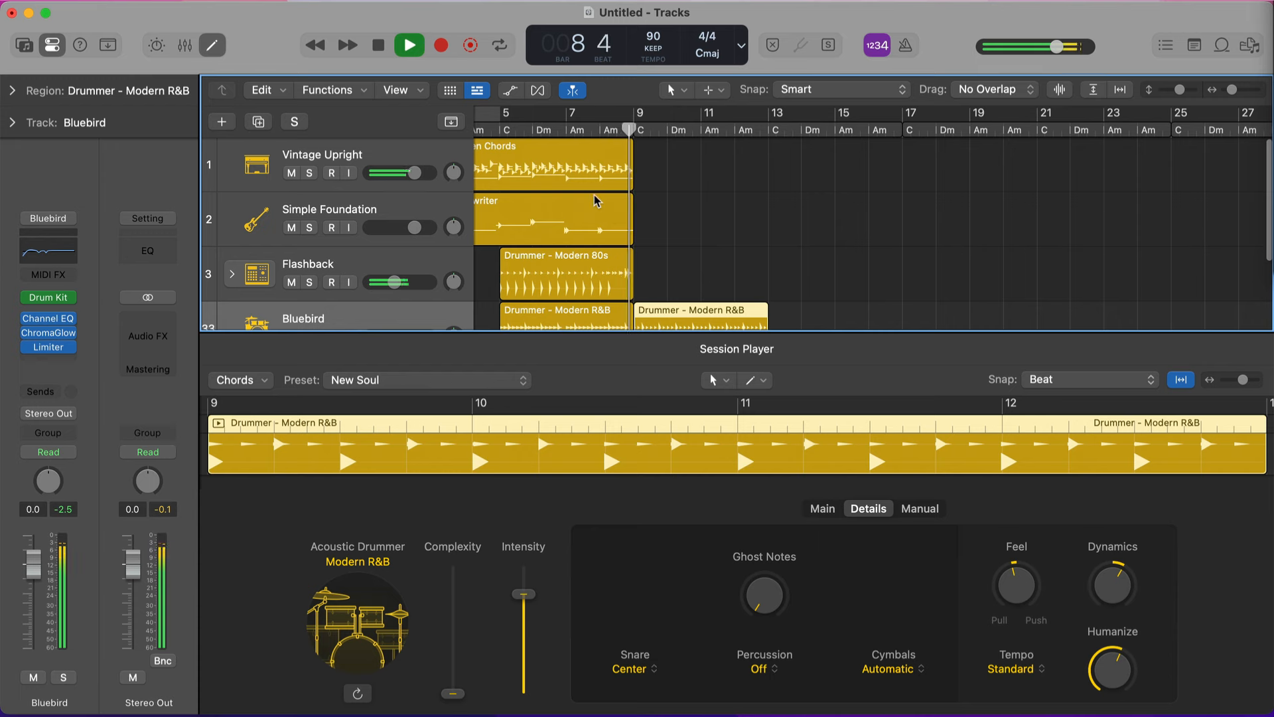
pyautogui.press('space')
# Step: Repeat the Vintage Upright track's Broken Chords keyboard region from bar 9 to bar 17 on the same track
pyautogui.click(617, 162)
pyautogui.hscroll(-5, 664, 163)
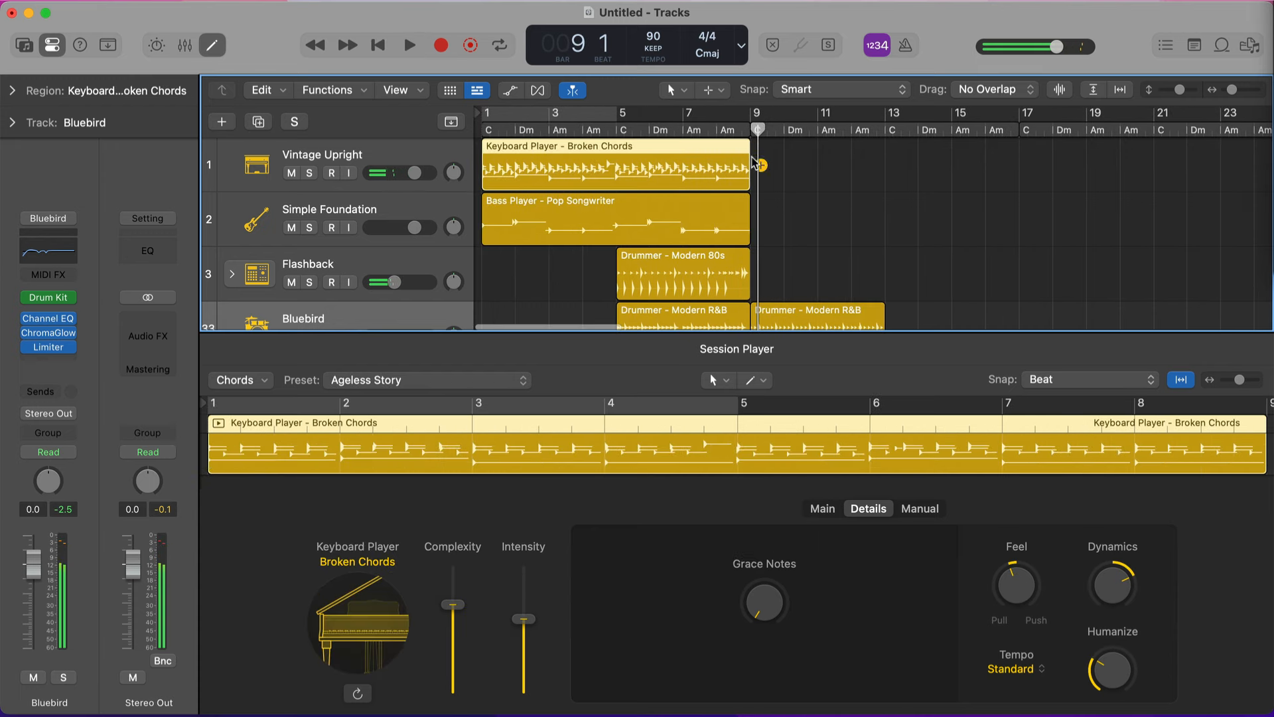
pyautogui.hotkey('shift', '.')
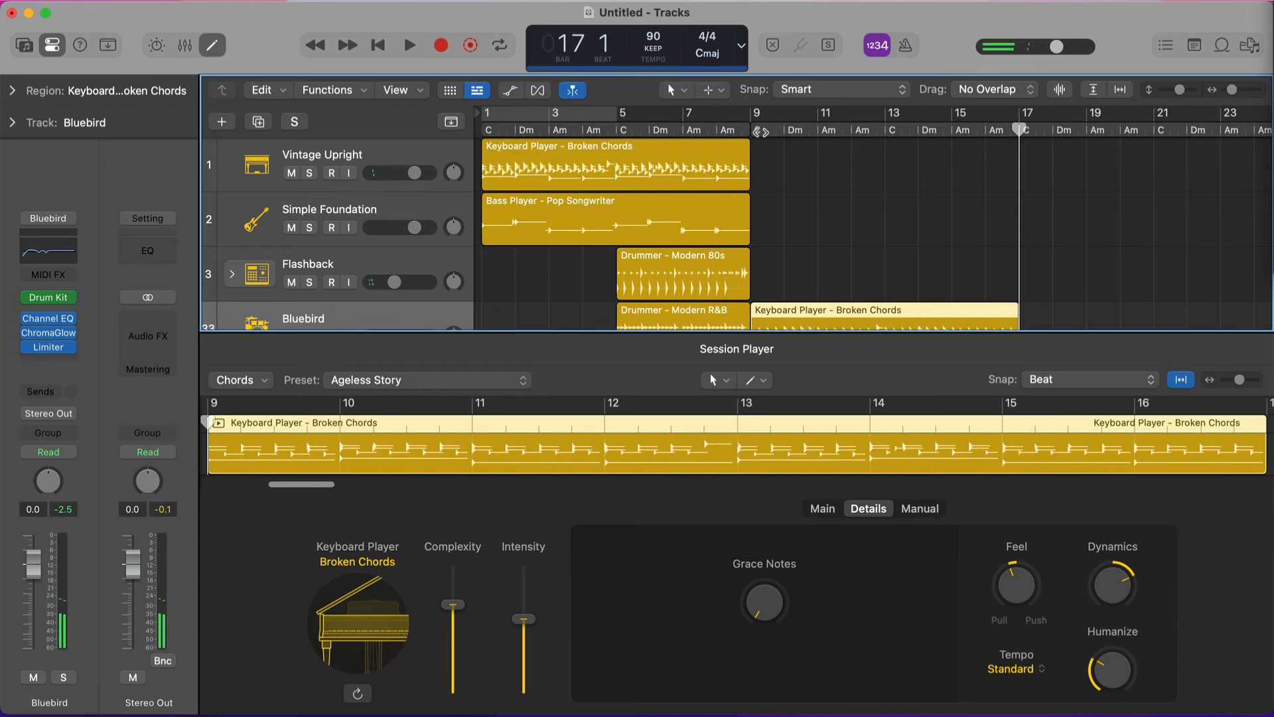
pyautogui.click(720, 162)
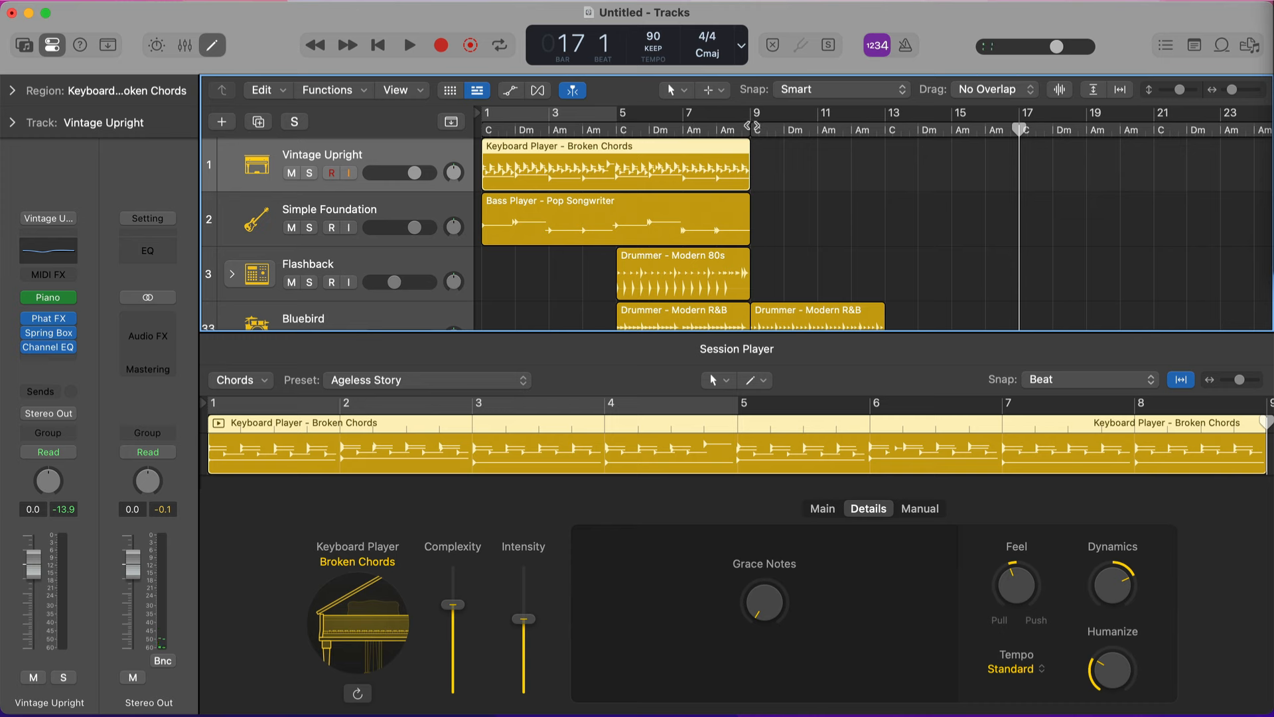
pyautogui.press('super+r')
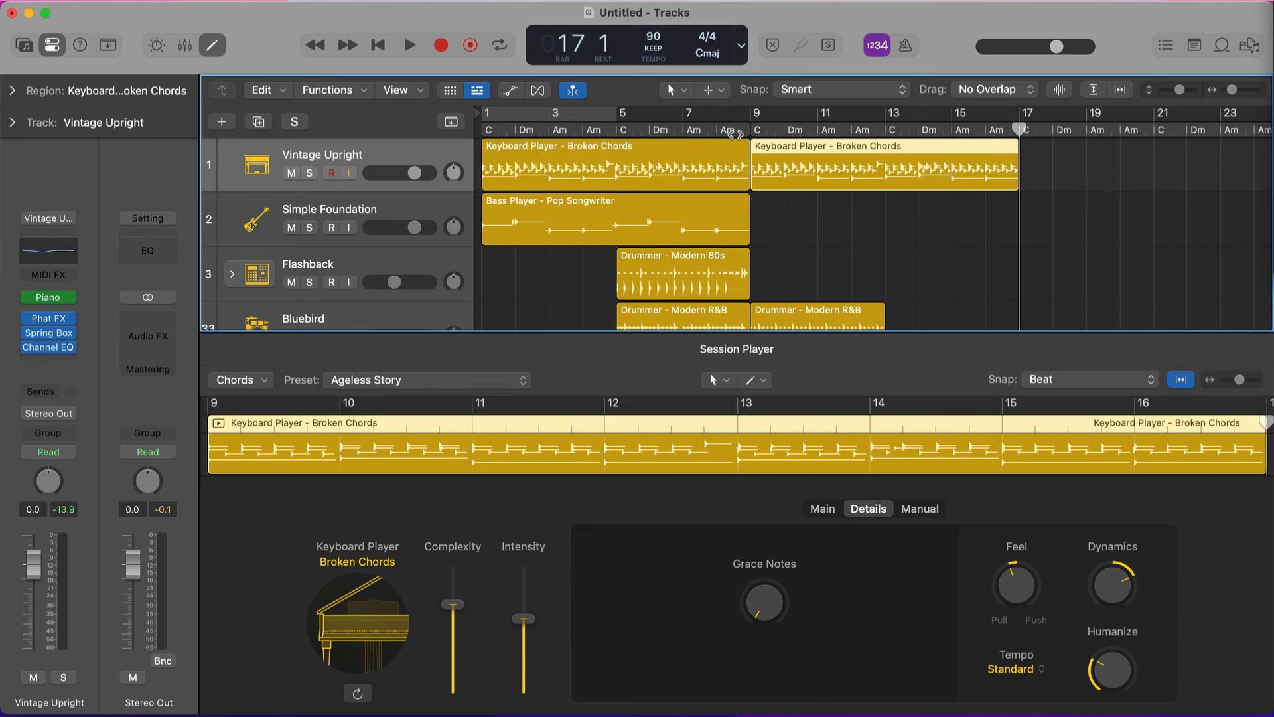
# Step: Extend the Bluebird track's Modern R&B region that starts at bar 9 so it ends at bar 17
pyautogui.click(739, 130)
pyautogui.scroll(-4, 785, 176)
pyautogui.click(856, 252)
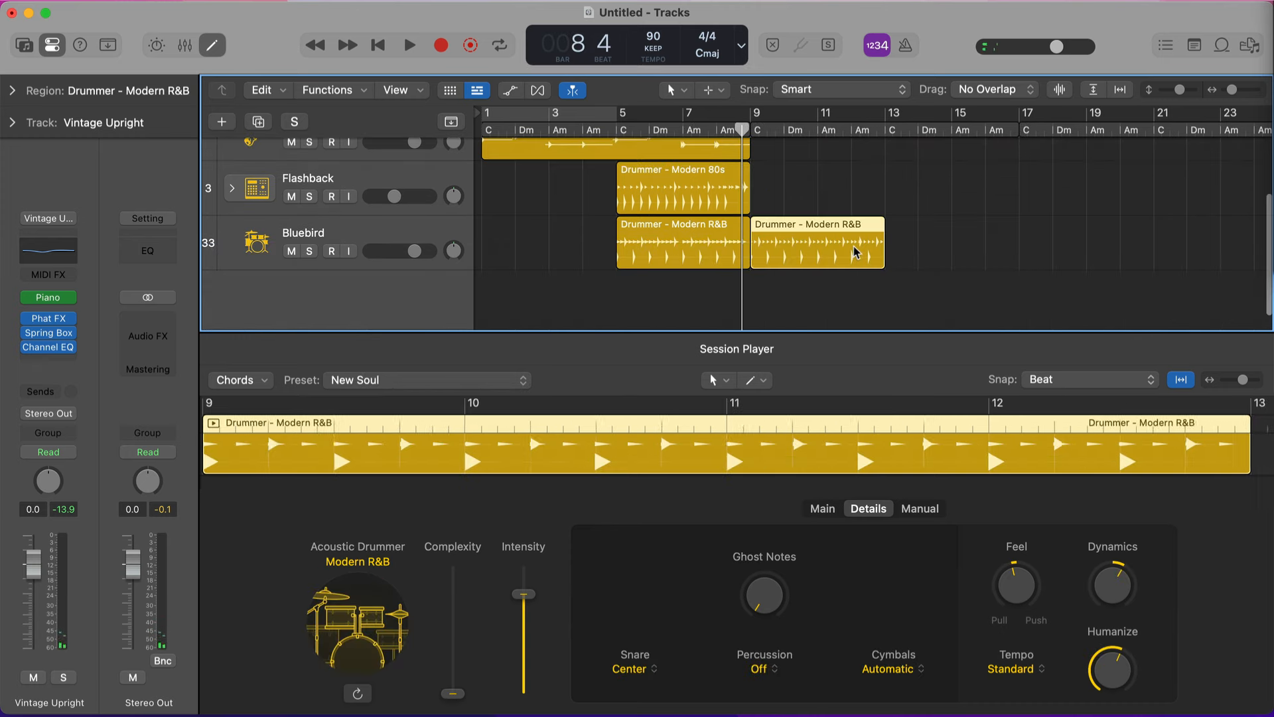
pyautogui.scroll(2, 877, 272)
pyautogui.moveTo(881, 307); pyautogui.dragTo(1010, 309)
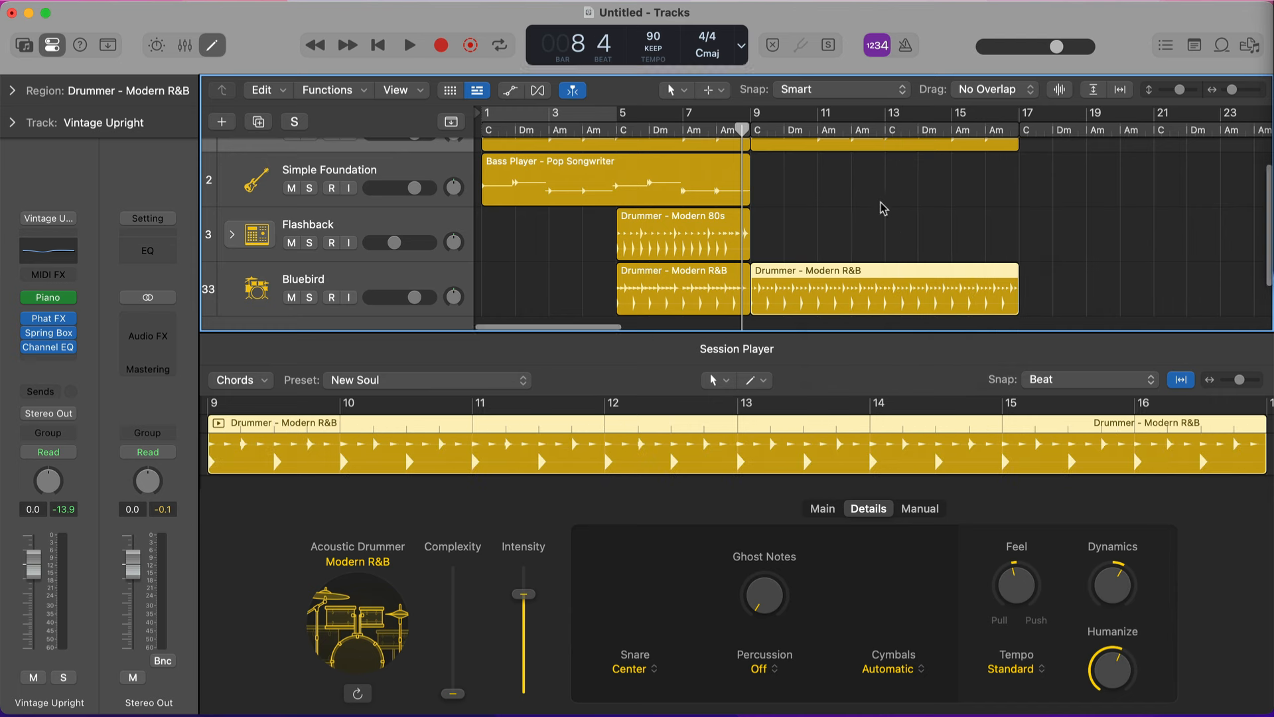
# Step: Play the transition into bar 9 to hear the extended drums with the repeated keyboard part
pyautogui.press('space')
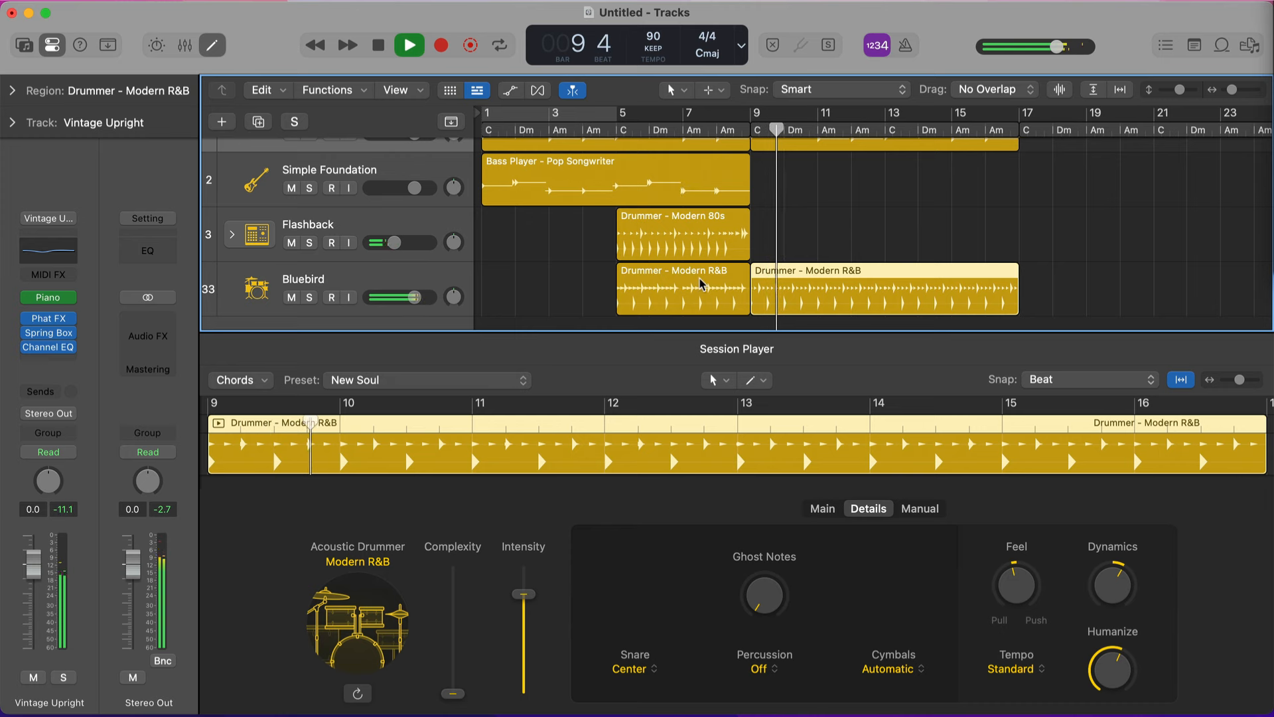
pyautogui.hscroll(4, 684, 266)
pyautogui.scroll(-1, 684, 266)
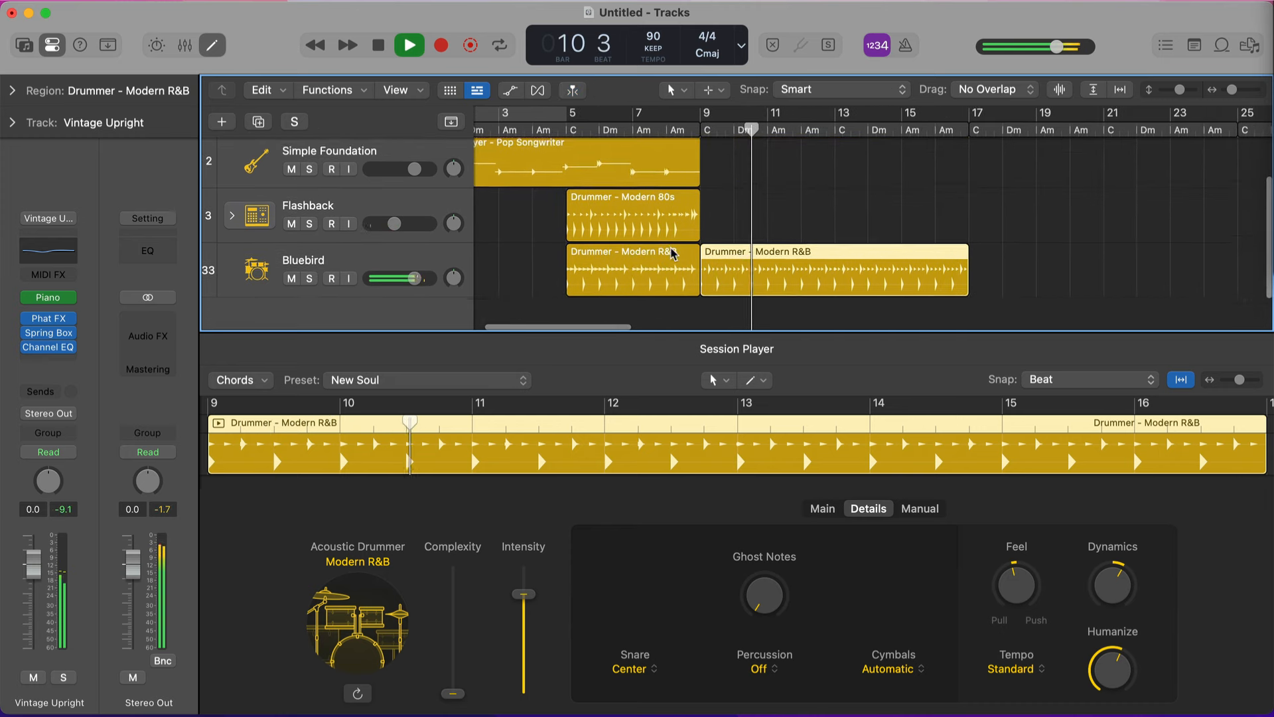
pyautogui.scroll(3, 673, 252)
pyautogui.scroll(-2, 756, 228)
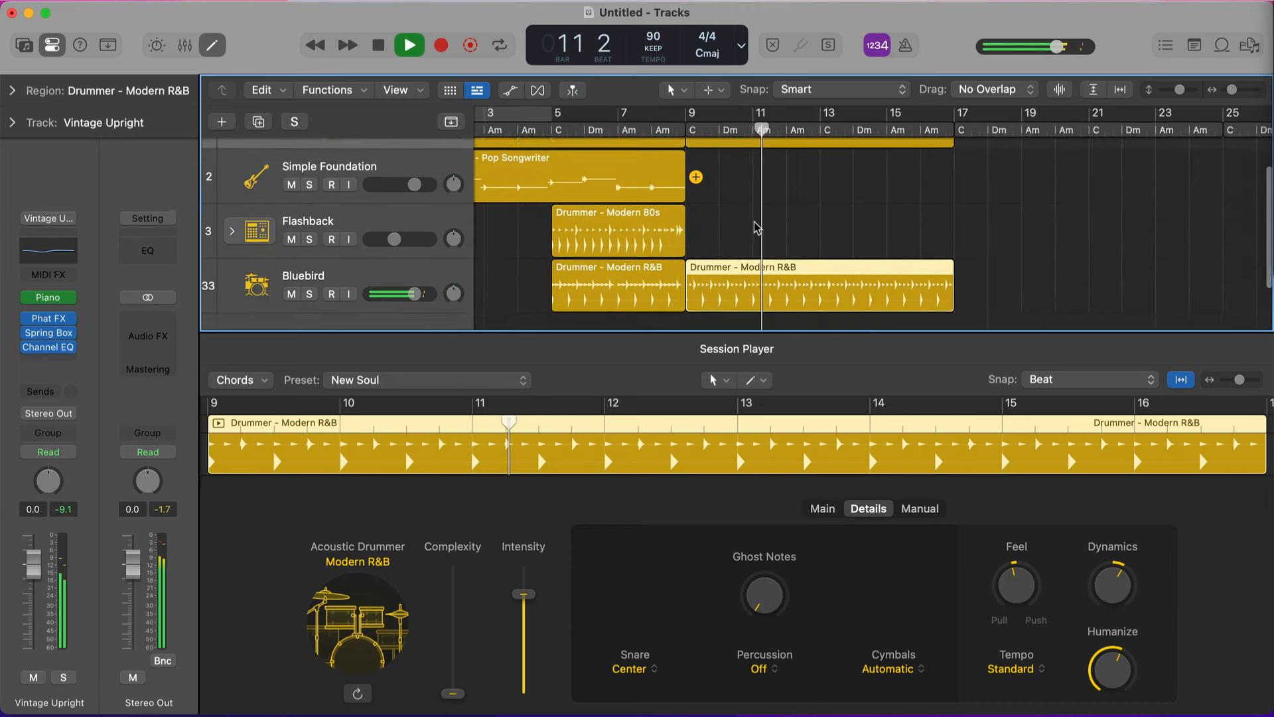
pyautogui.scroll(2, 757, 228)
# Step: Replay the song from about bar 6 and check the Vintage Upright's Studio Piano microphone settings
pyautogui.click(601, 126)
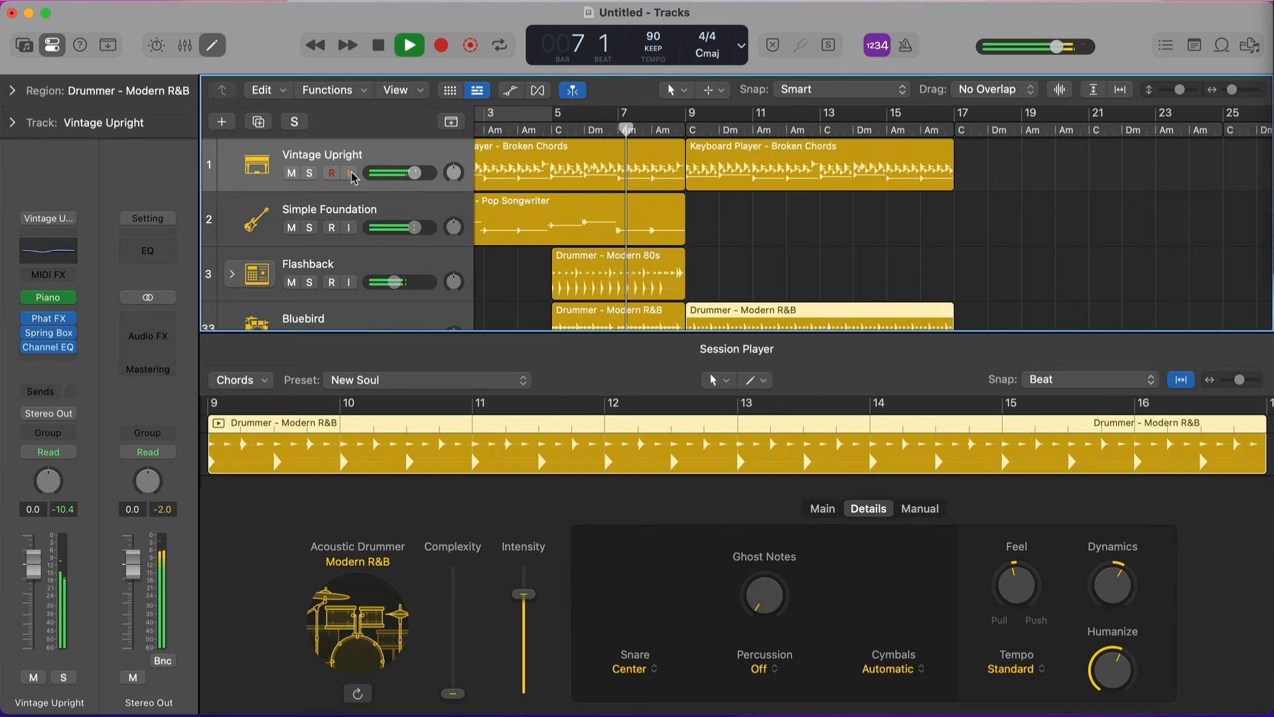
pyautogui.click(54, 300)
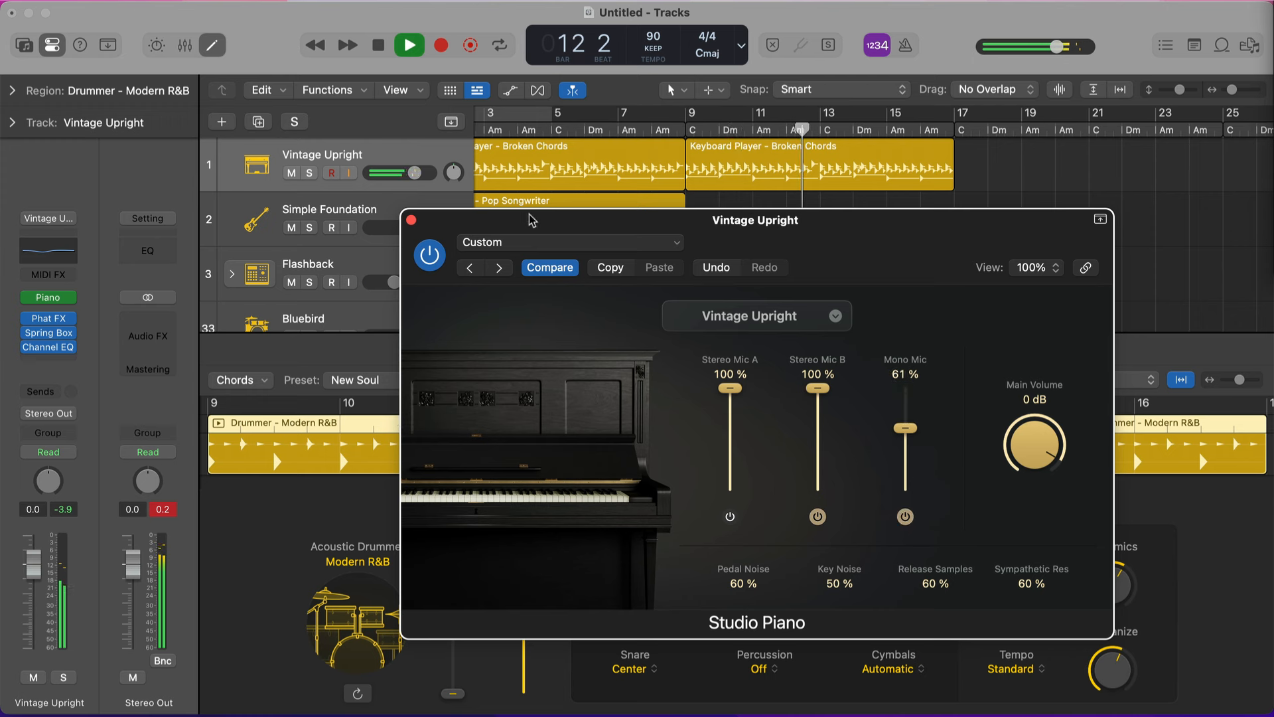
pyautogui.click(411, 221)
# Step: Replay the arrangement from bar 5 to review how the keyboard, bass and both drummers play together
pyautogui.scroll(-3, 631, 226)
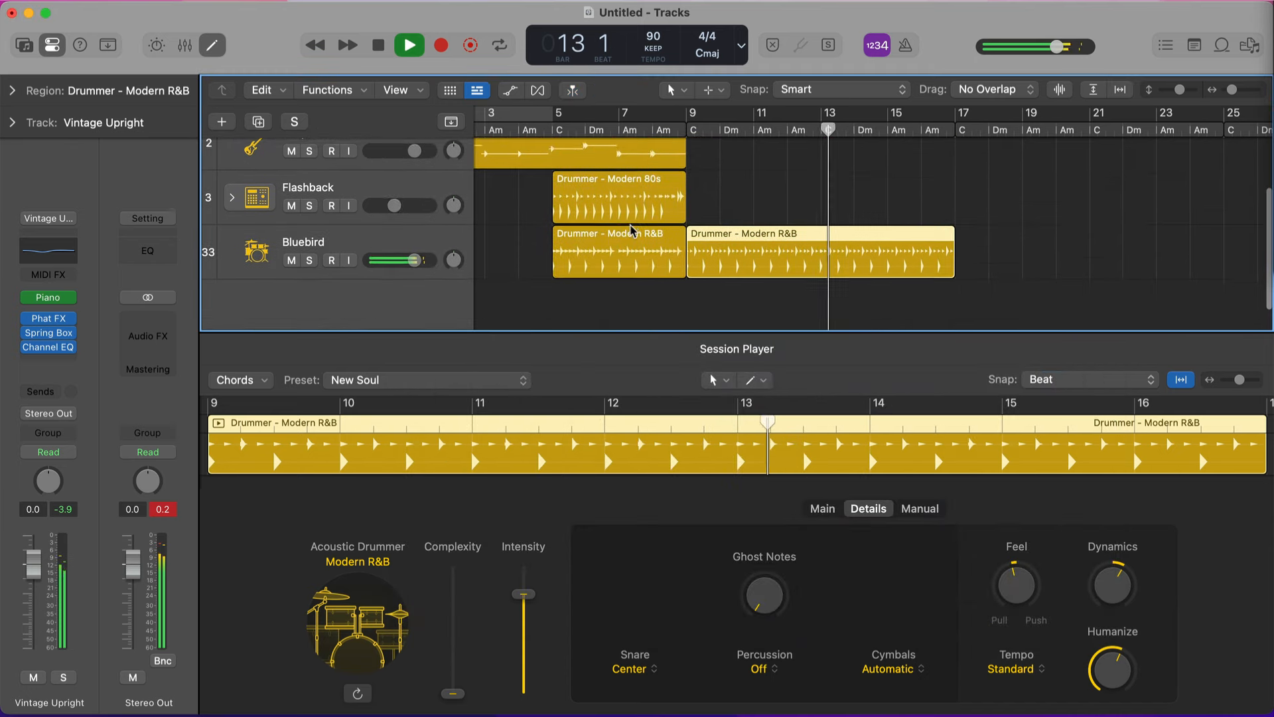
pyautogui.scroll(2, 630, 229)
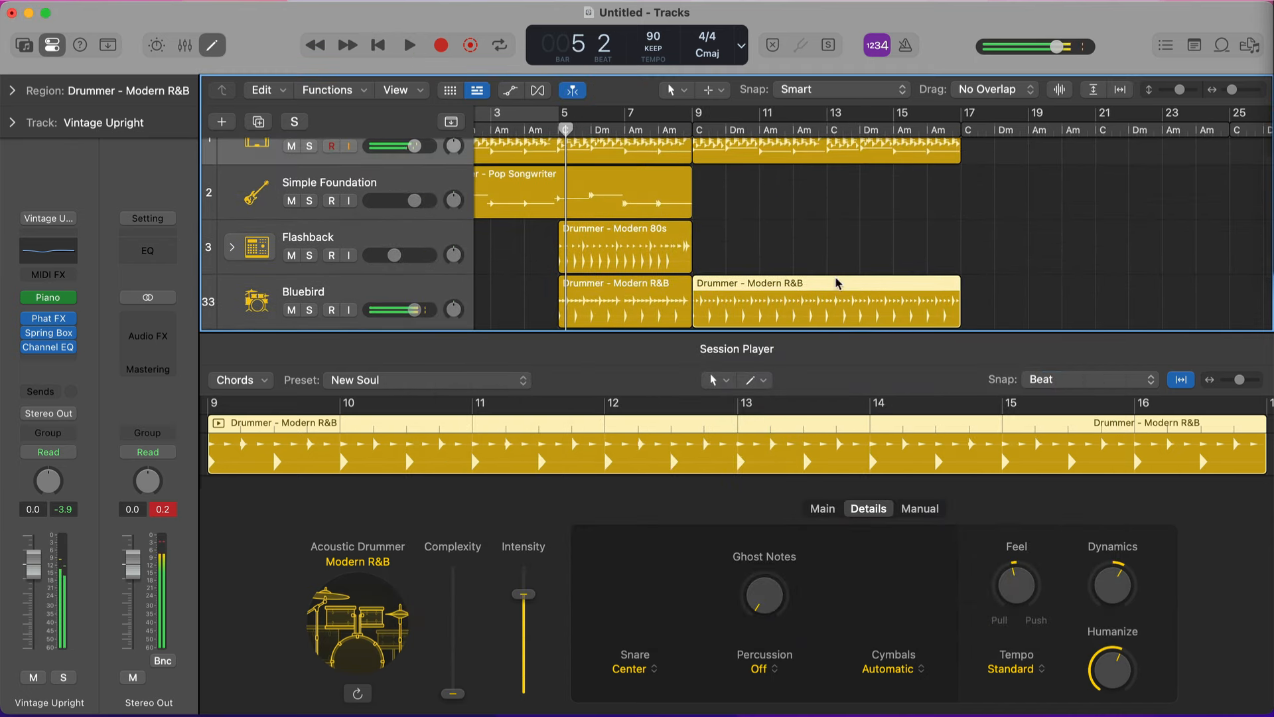
pyautogui.scroll(1, 575, 193)
pyautogui.scroll(-1, 575, 193)
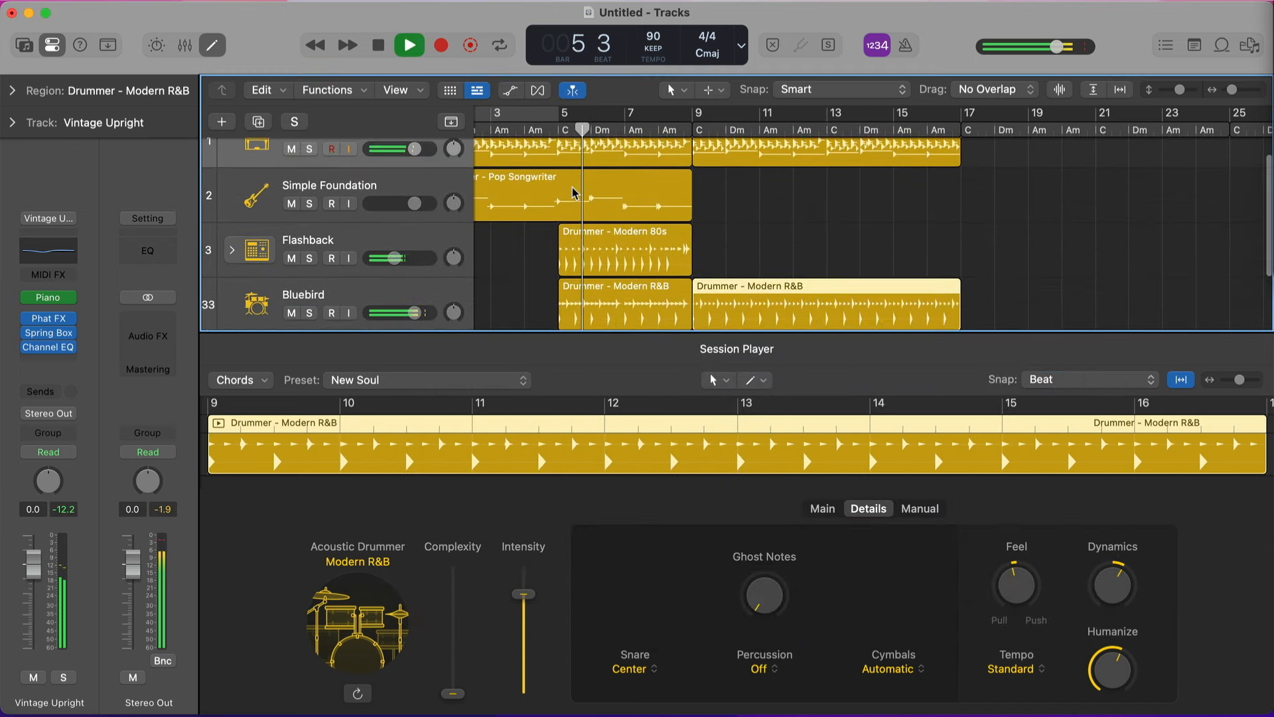
pyautogui.scroll(-1, 526, 199)
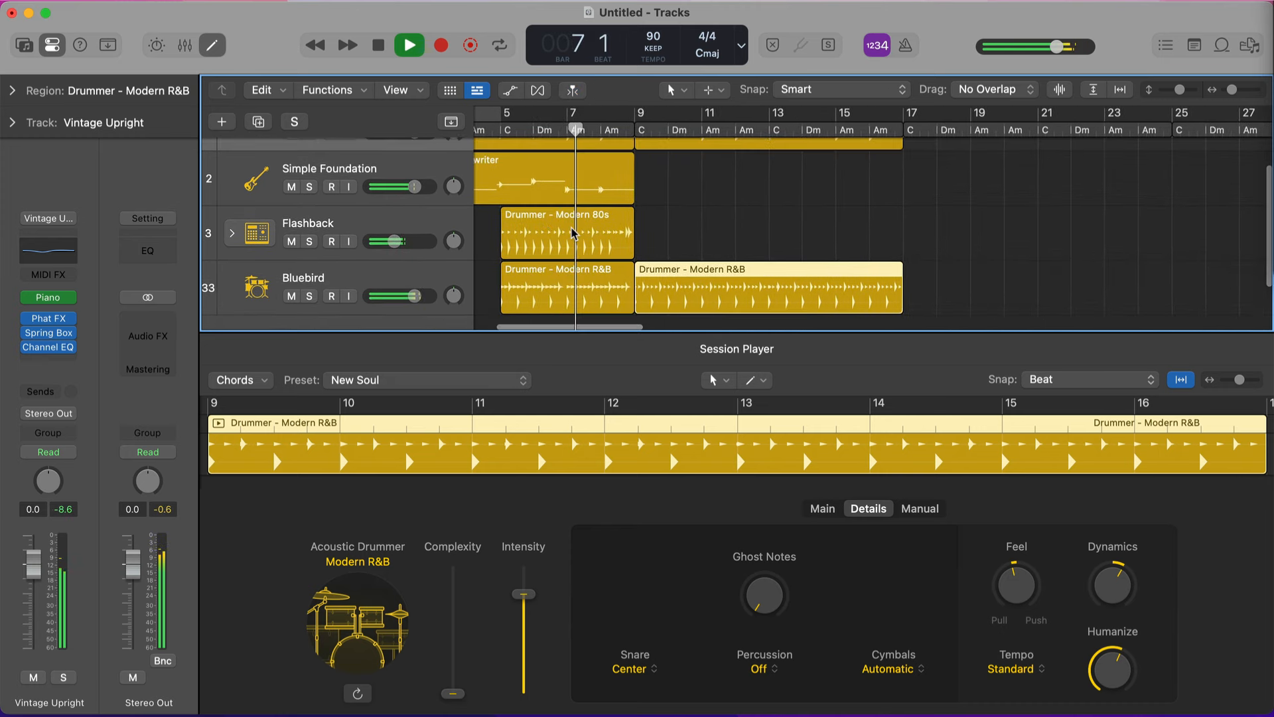
pyautogui.scroll(1, 575, 232)
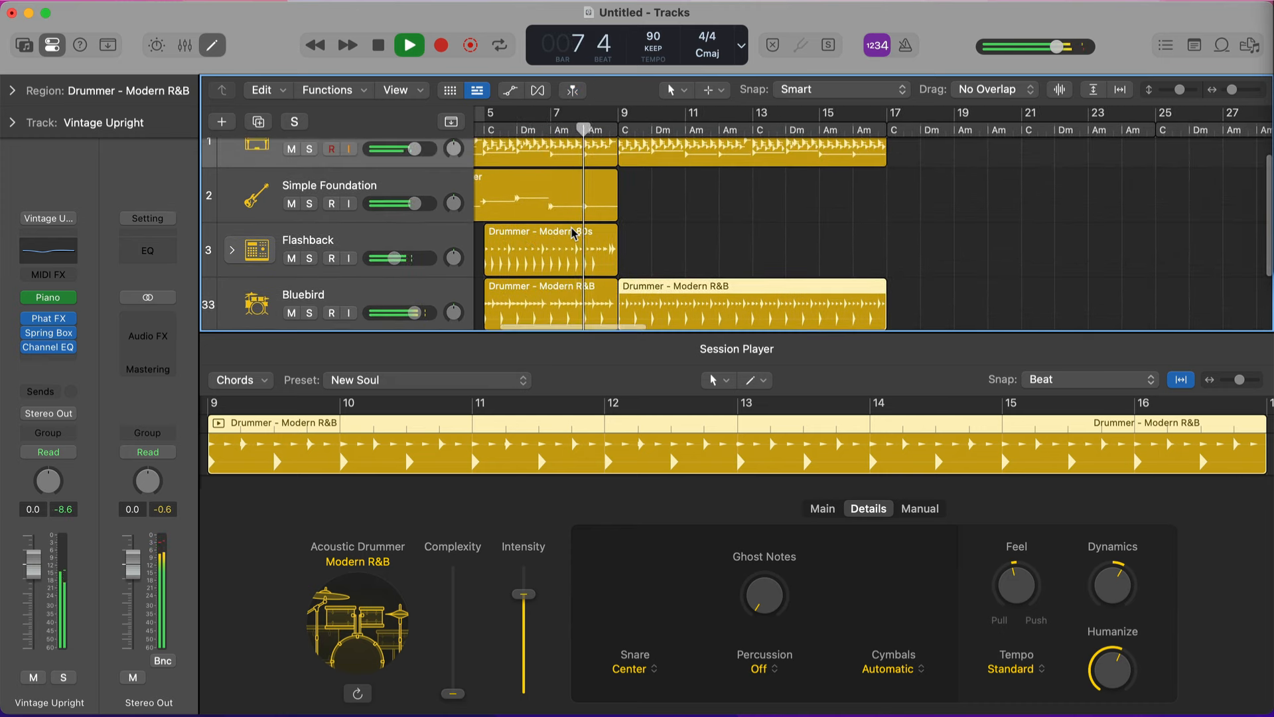
# Step: Play through the transition into bar 9 and replay it from about bar 8 to judge the Bluebird drums
pyautogui.scroll(3, 575, 232)
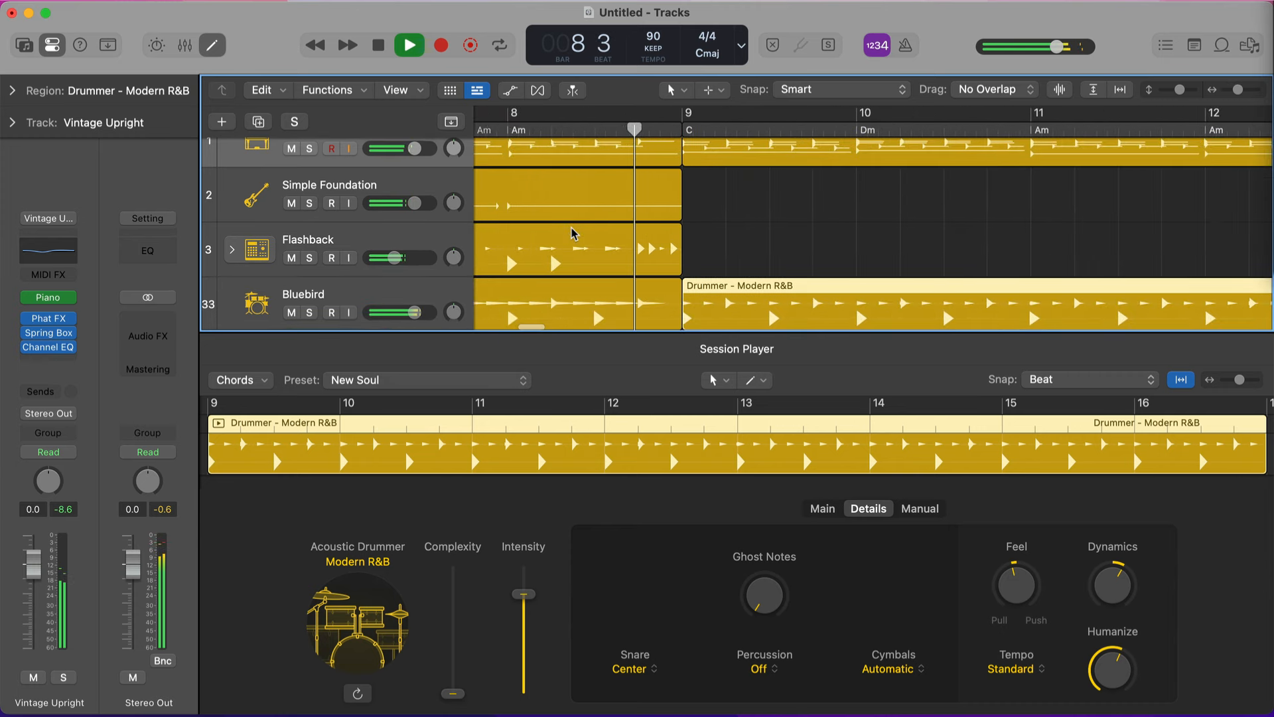
pyautogui.hscroll(1, 574, 233)
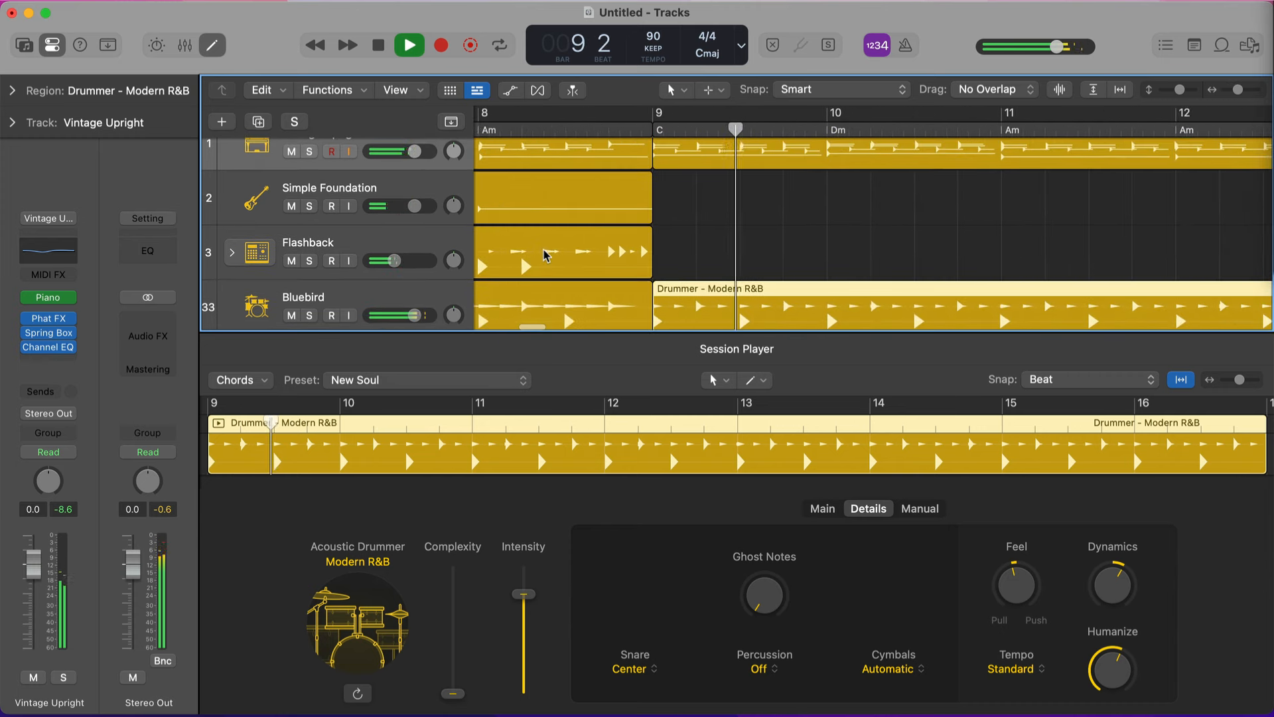
pyautogui.scroll(-2, 546, 257)
pyautogui.scroll(-2, 546, 256)
pyautogui.press('space')
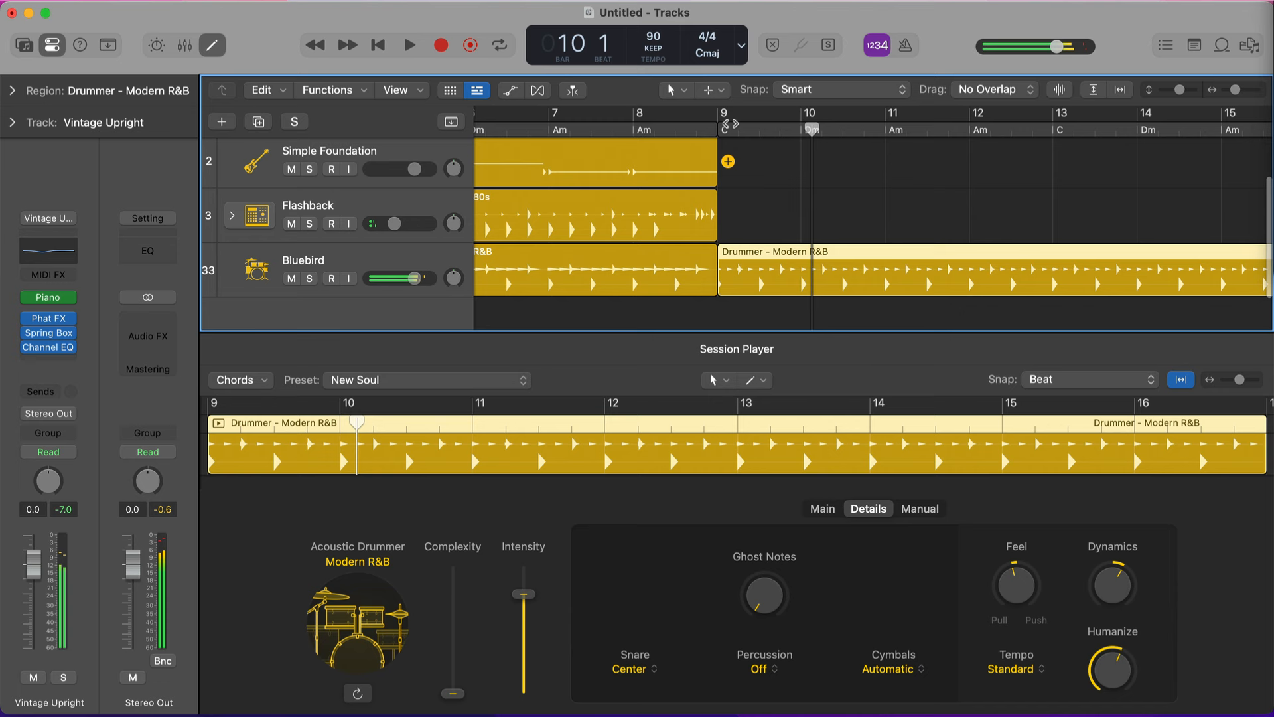
pyautogui.press('space')
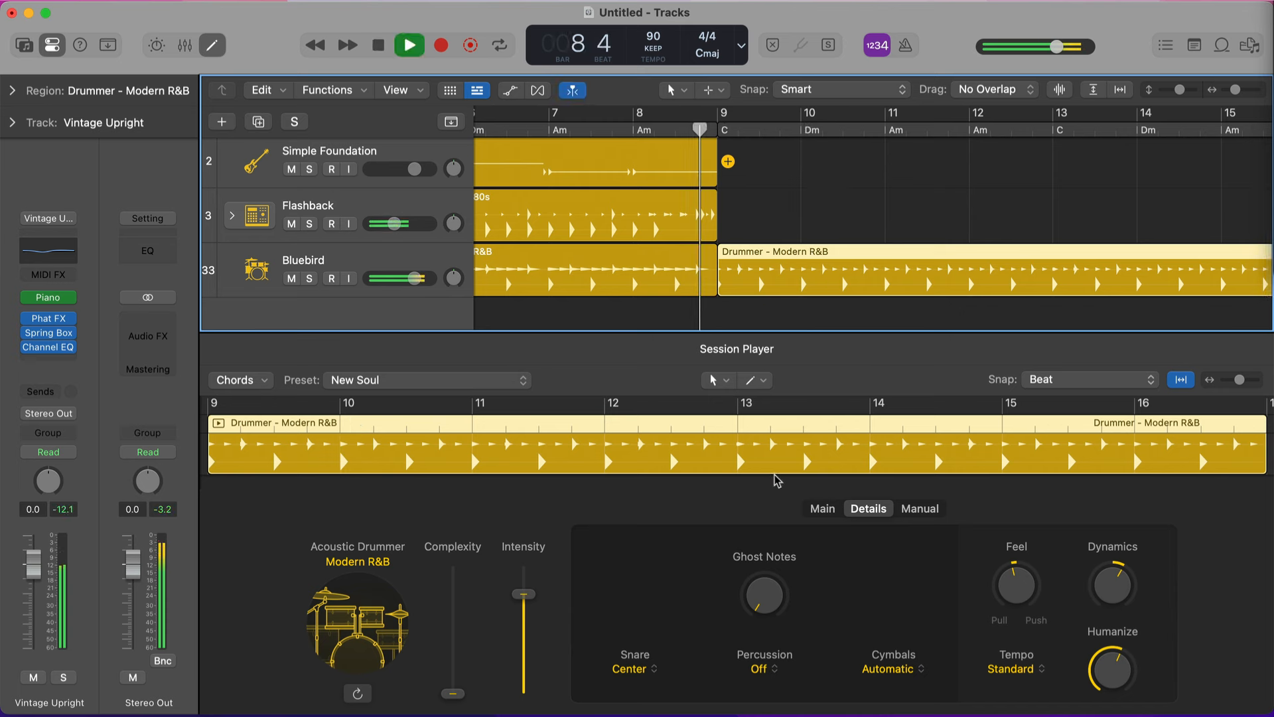
# Step: Add a kick on step 11 of the one-bar manual pattern for Bluebird's bar 9 region and play it back
pyautogui.click(920, 509)
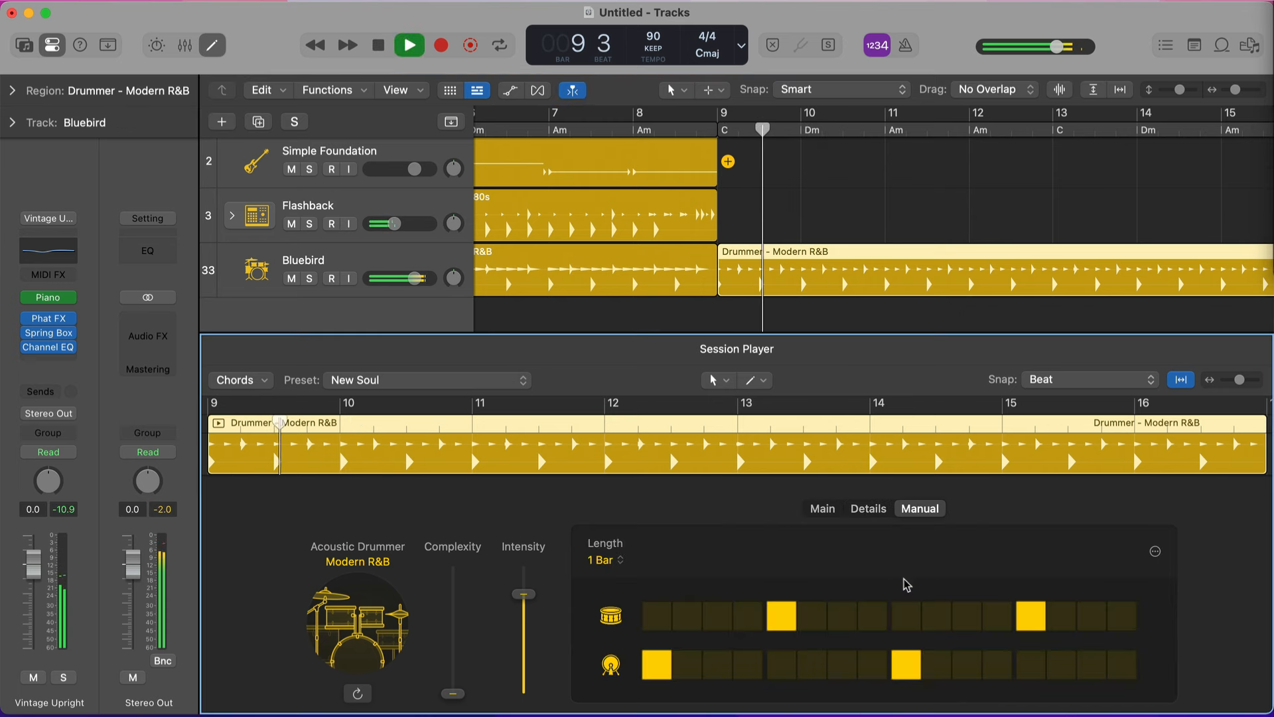
pyautogui.press('space')
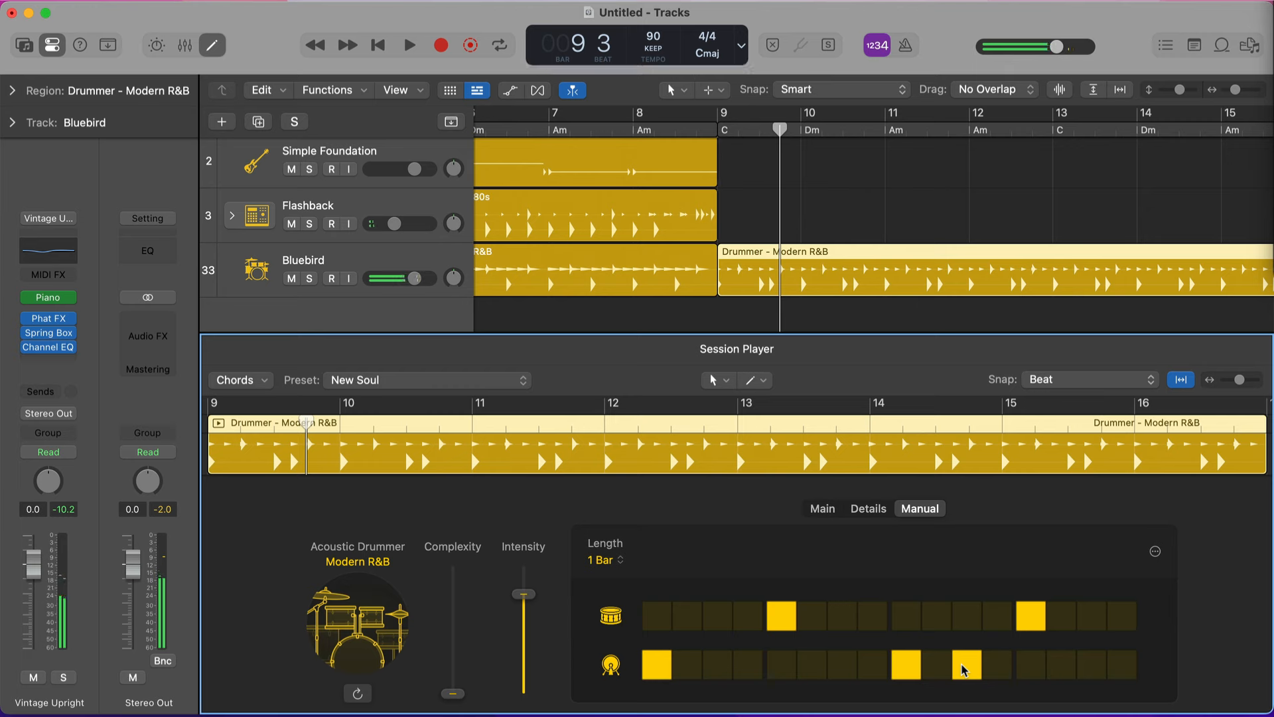
pyautogui.press('space')
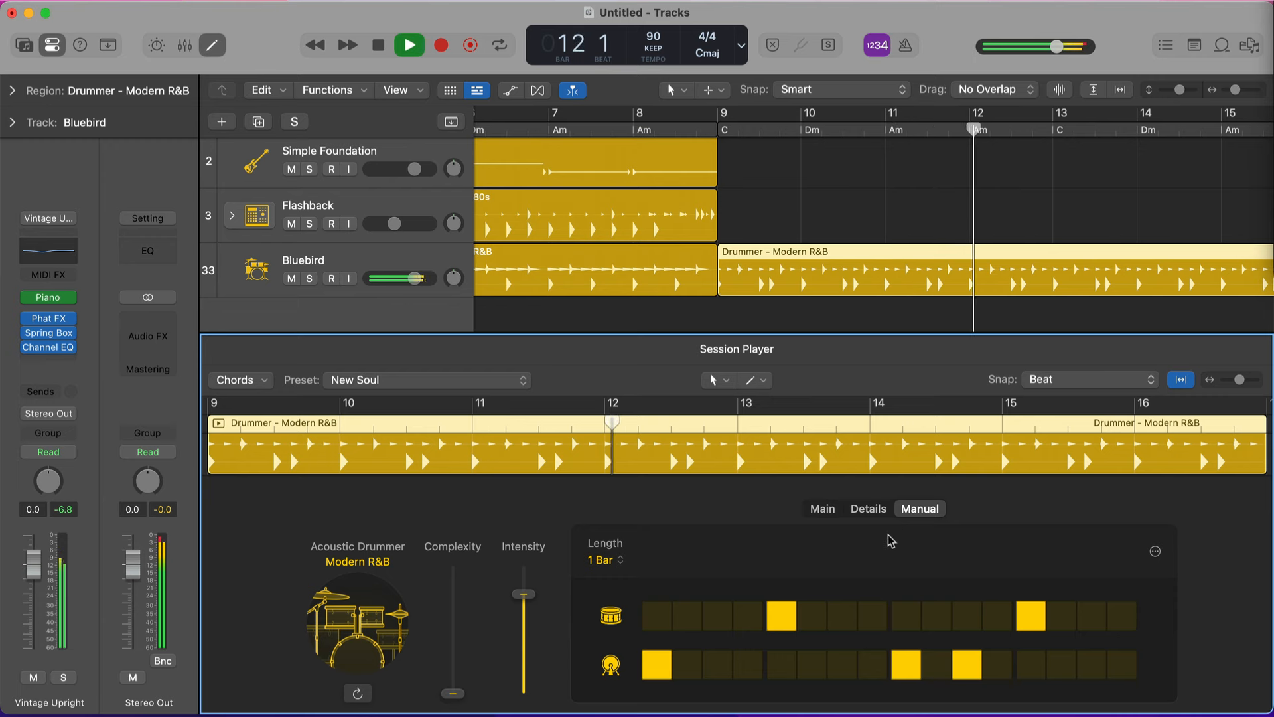
# Step: Set Bluebird's manual pattern length to 2 Bars and remove the kick on step 11 of its first bar
pyautogui.click(604, 559)
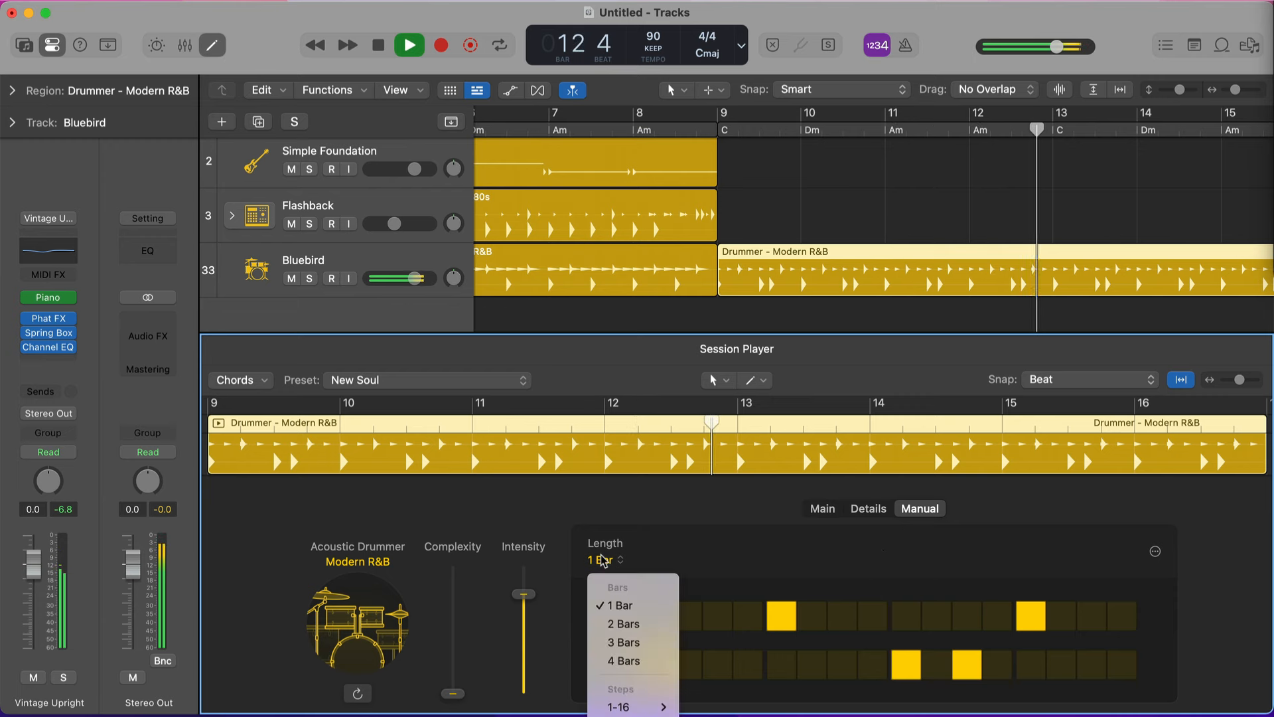
pyautogui.click(759, 620)
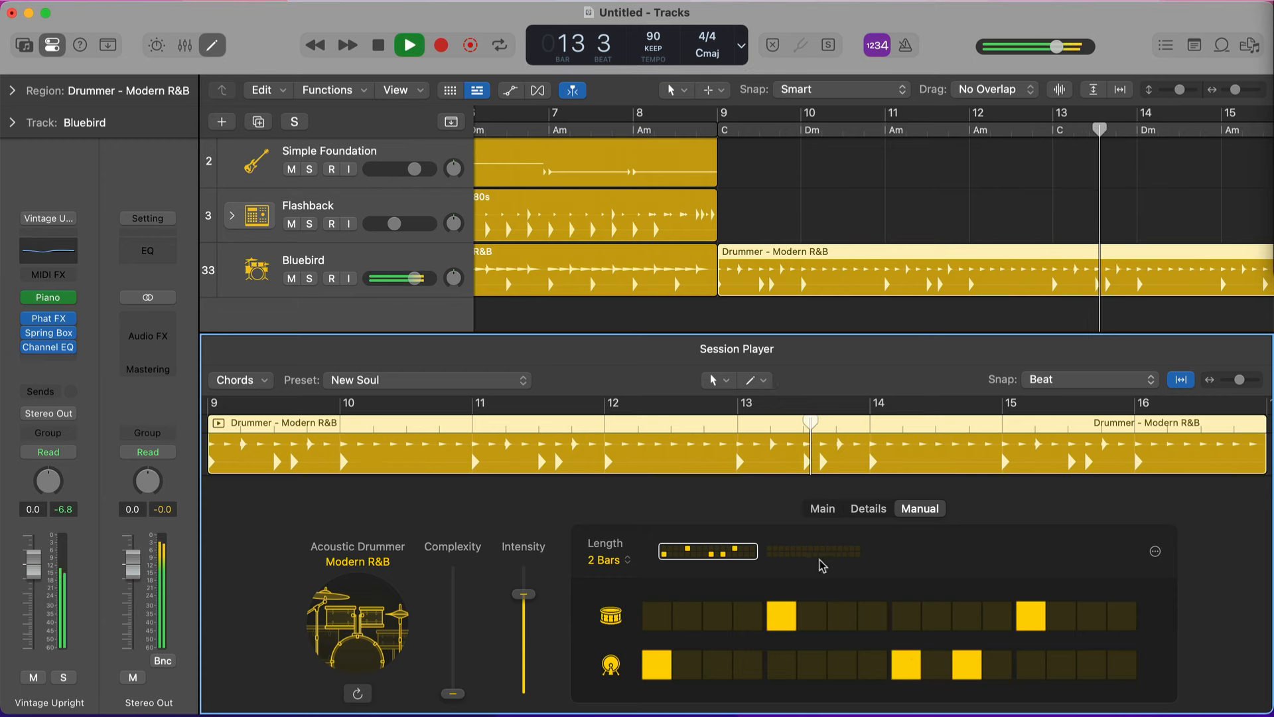
pyautogui.click(928, 671)
pyautogui.click(929, 667)
pyautogui.click(966, 664)
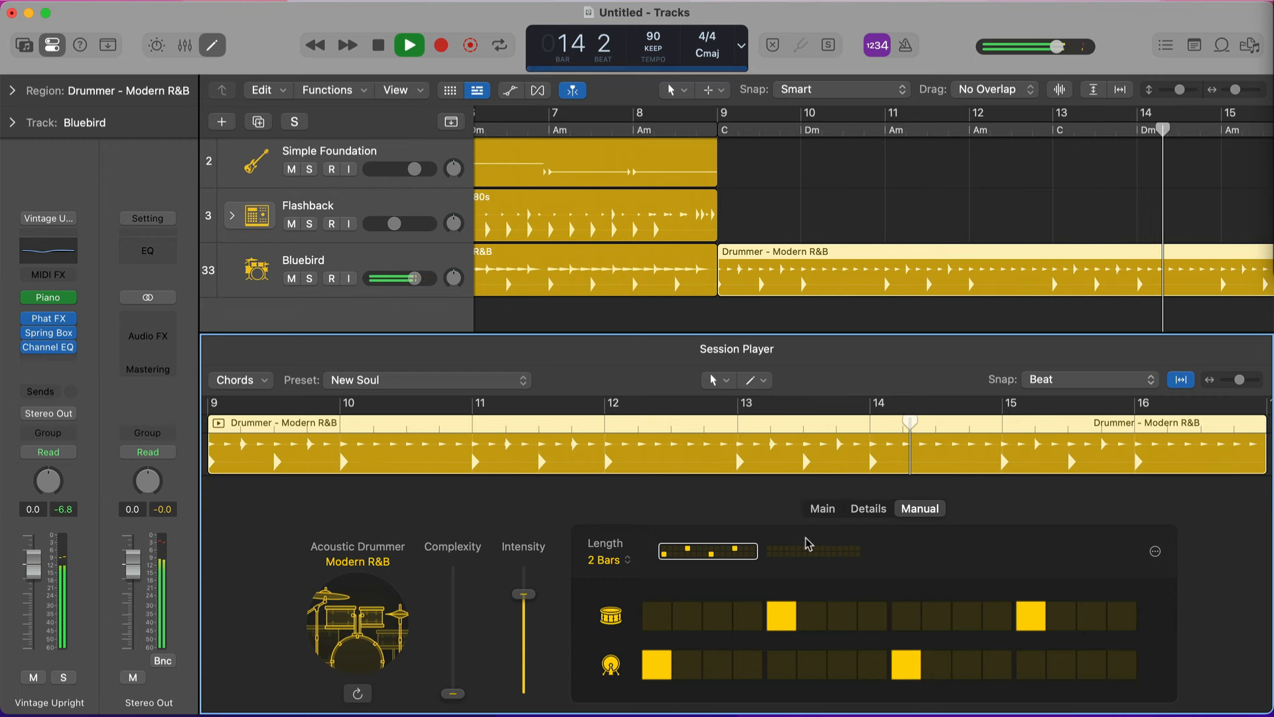
# Step: Program the pattern's second bar with kicks on steps 1, 9, 11 and 16 and snares on steps 5 and 13
pyautogui.click(811, 550)
pyautogui.click(657, 664)
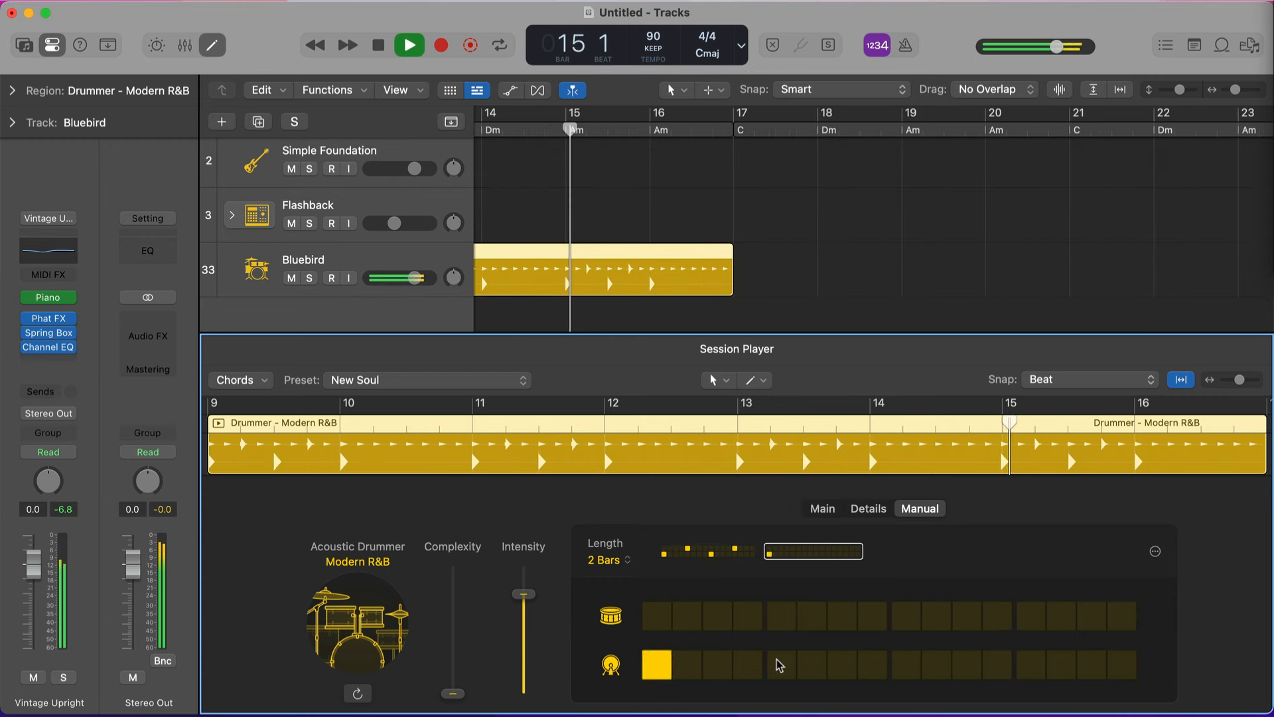
pyautogui.click(781, 616)
pyautogui.click(906, 665)
pyautogui.click(966, 664)
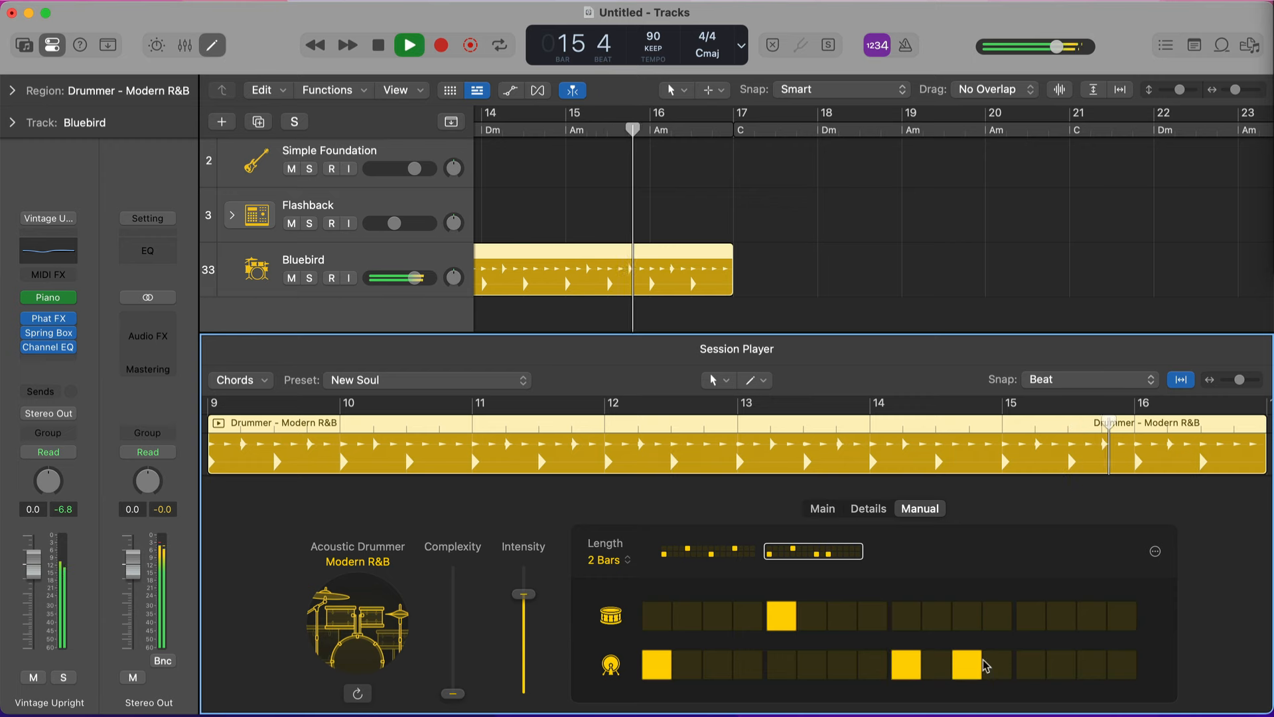
pyautogui.click(1031, 616)
pyautogui.click(1129, 665)
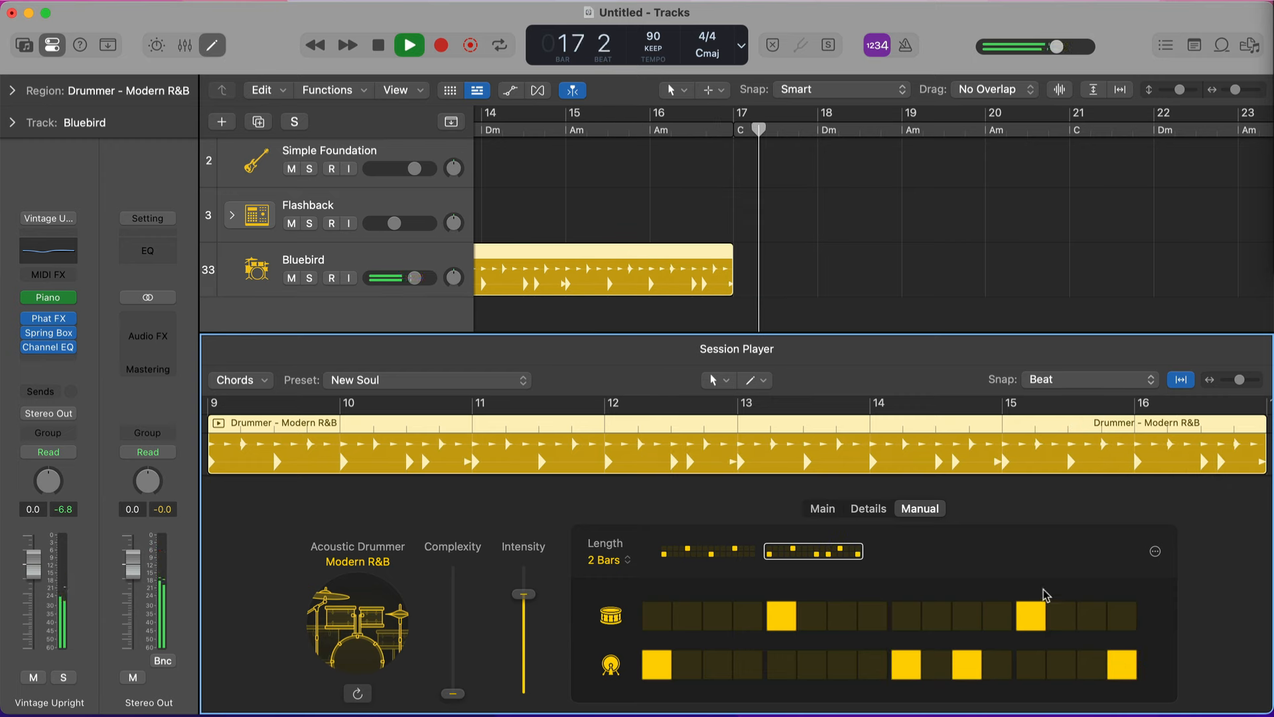
# Step: Replay the song from about bar 8 to hear the two-bar drum pattern with the repeated keyboard part
pyautogui.press('space')
pyautogui.hscroll(-4, 845, 242)
pyautogui.press('super+Left')
pyautogui.press('super+Left')
pyautogui.hscroll(-5, 846, 241)
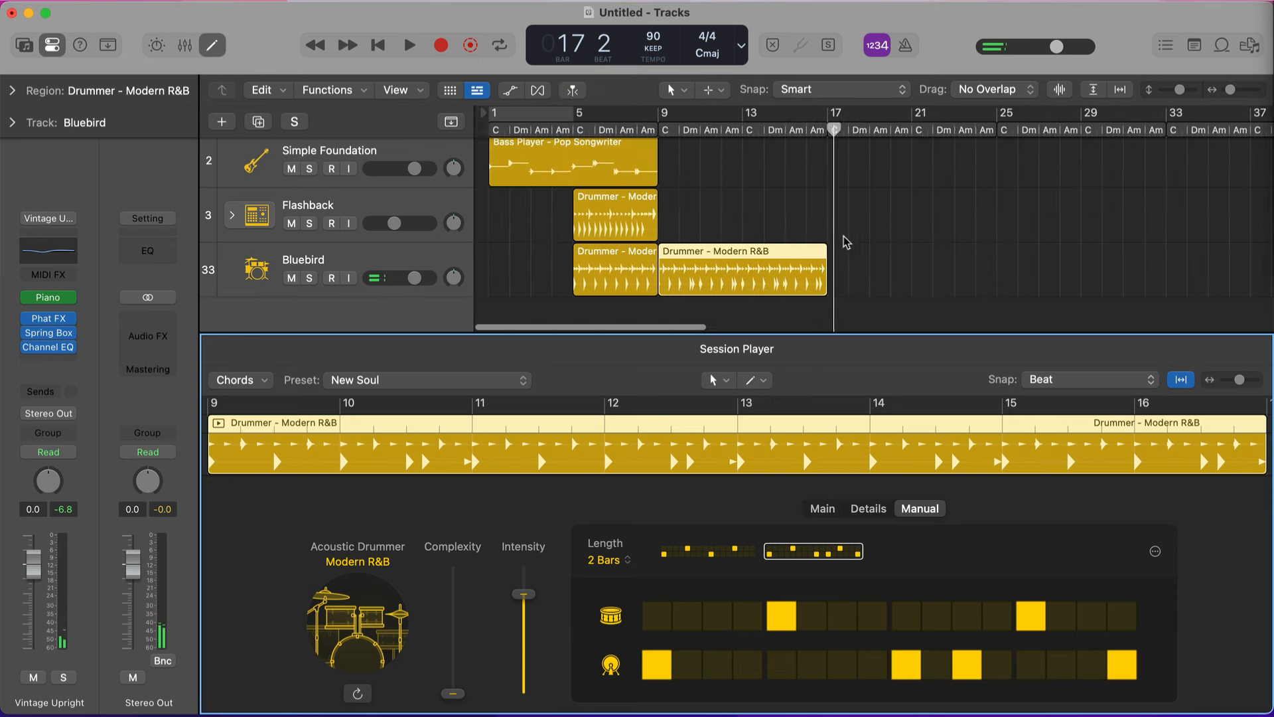
pyautogui.click(638, 127)
pyautogui.press('space')
pyautogui.scroll(4, 703, 184)
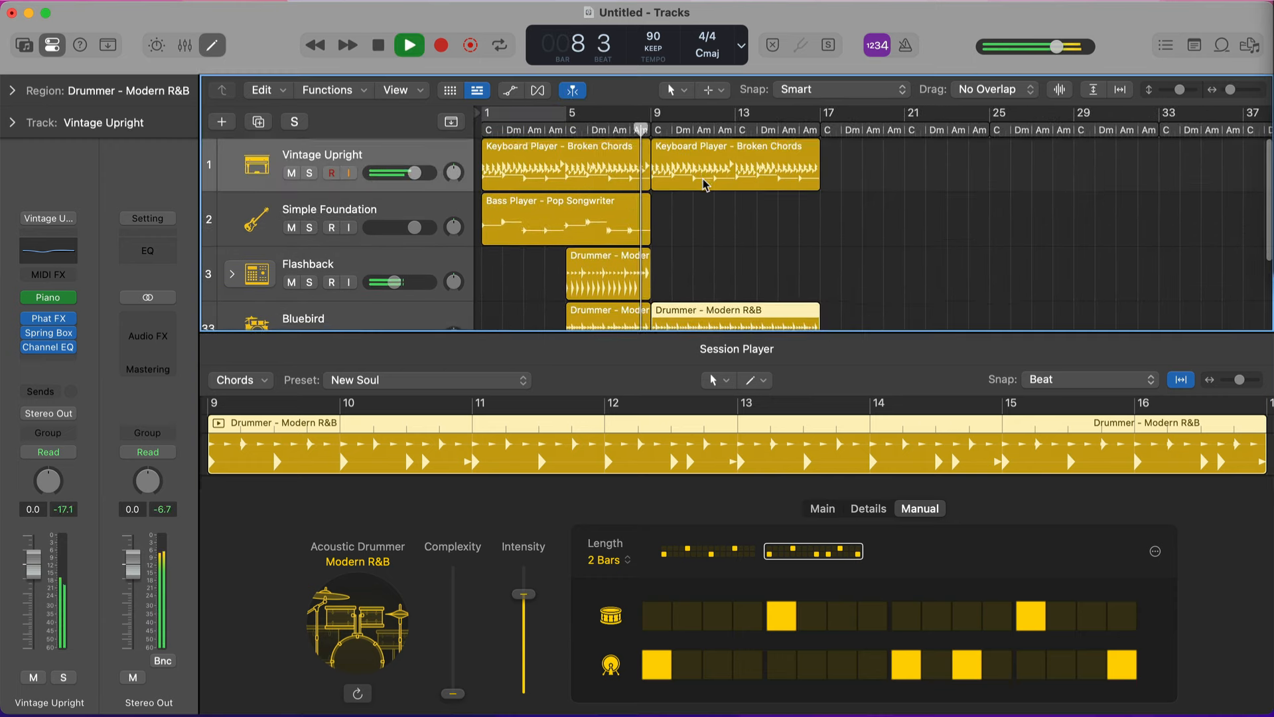
pyautogui.scroll(-4, 705, 193)
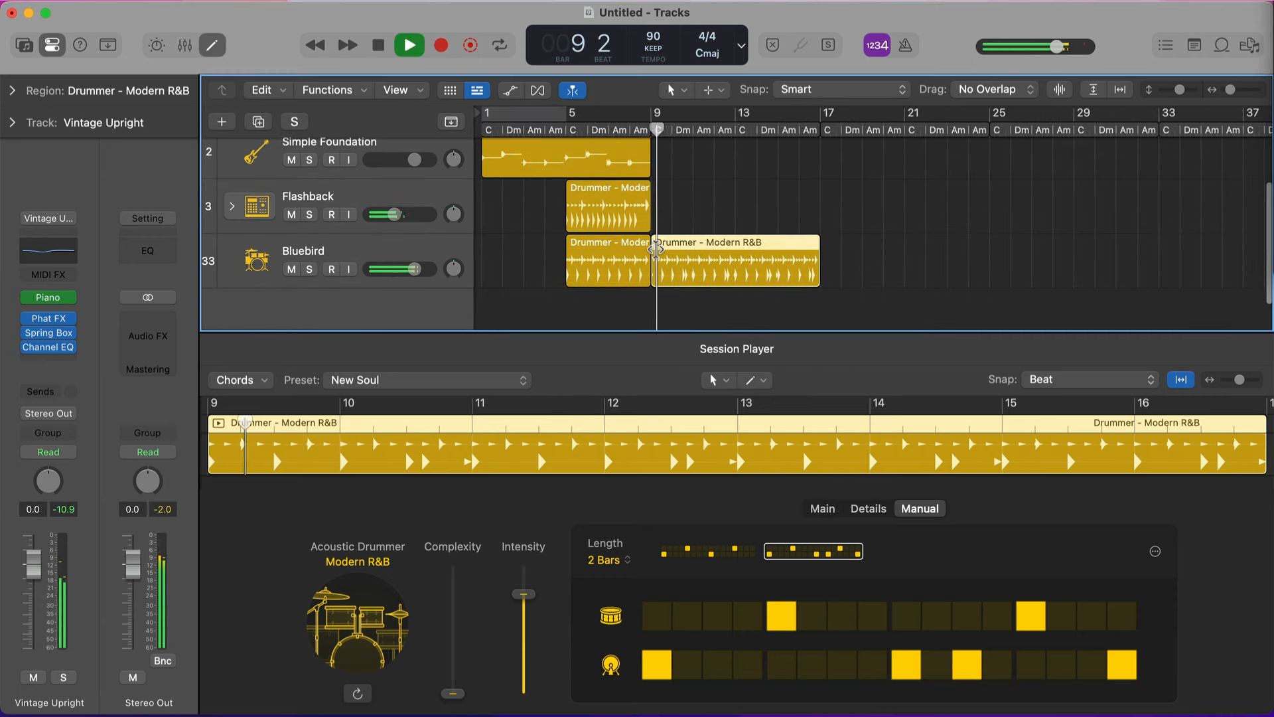
# Step: Add a second Pop Songwriter bass region on the Simple Foundation track from bar 9 to bar 17
pyautogui.scroll(2, 426, 215)
pyautogui.click(531, 219)
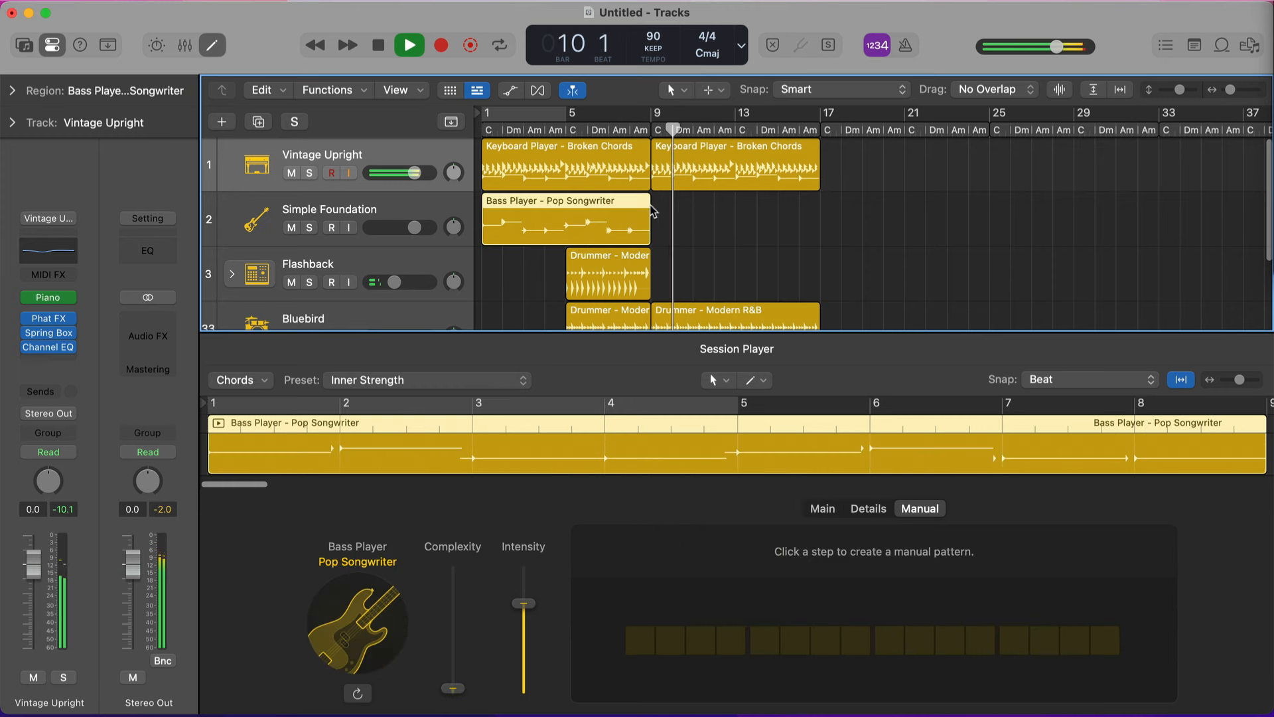
pyautogui.click(661, 221)
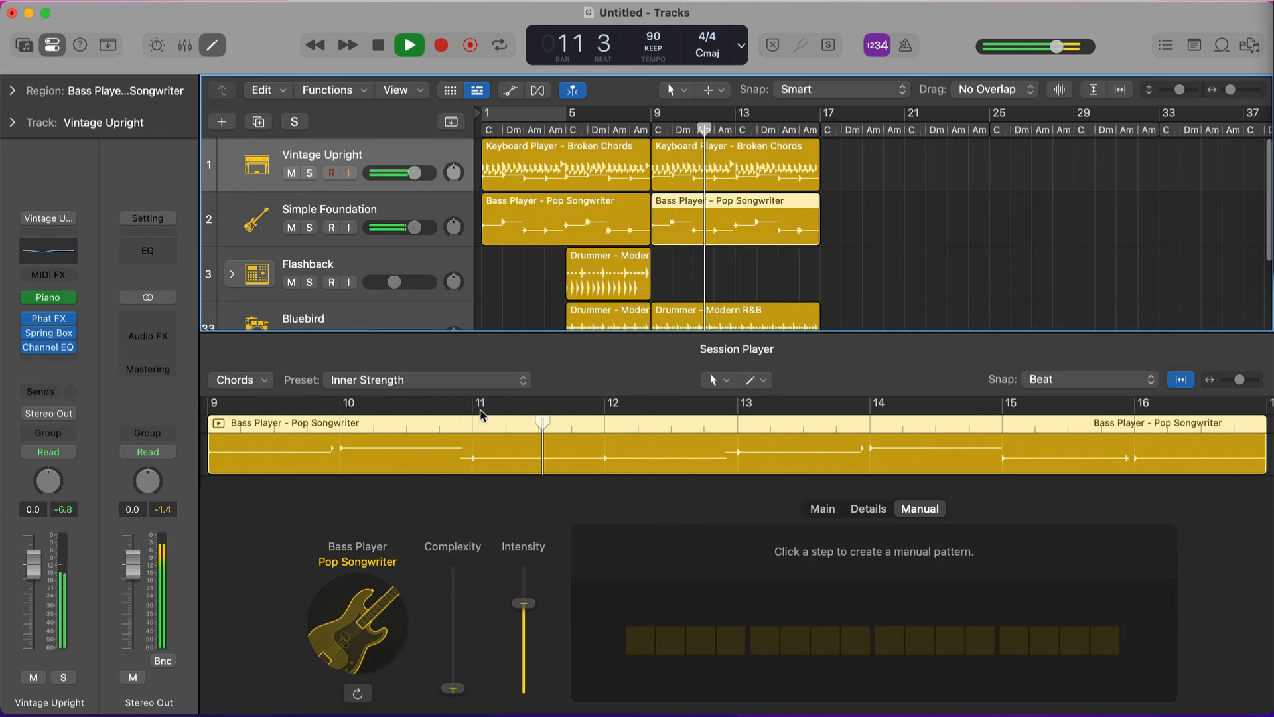
# Step: Raise the second bass region's Complexity to about a third, its Fill Amount to 31 % and its Fill Complexity to 18 %
pyautogui.click(739, 267)
pyautogui.click(734, 228)
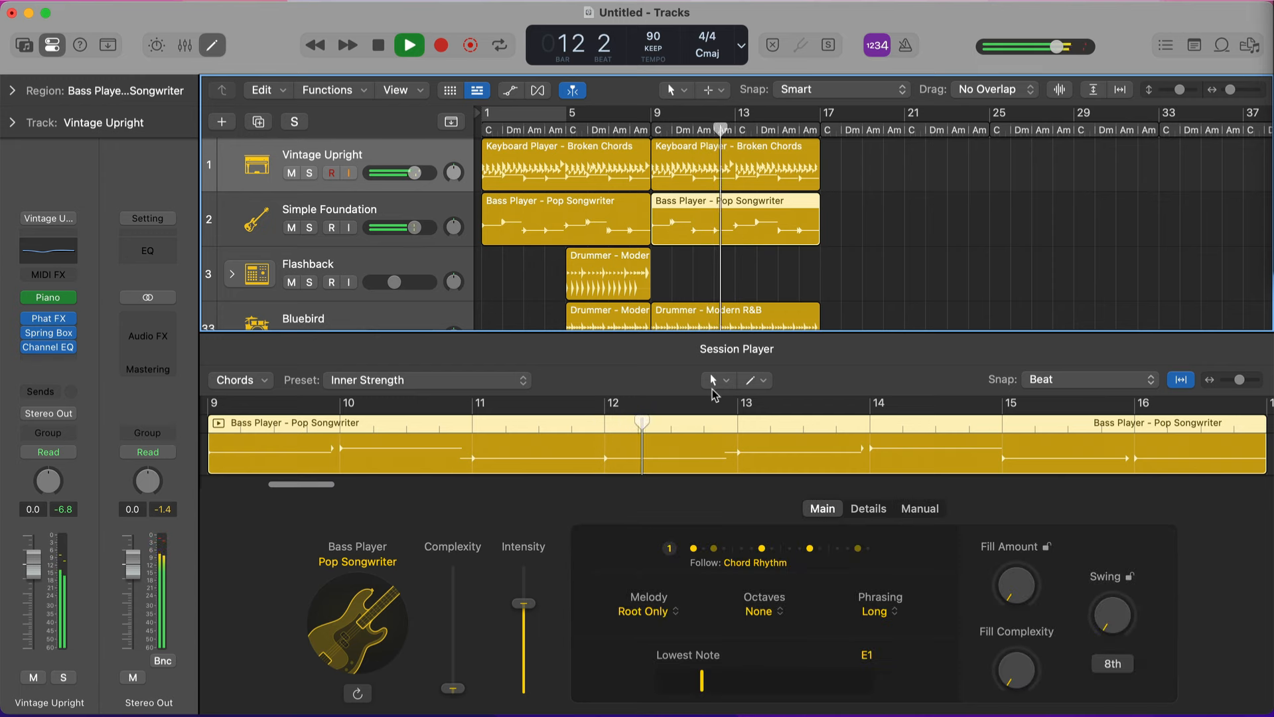
pyautogui.click(869, 508)
pyautogui.moveTo(703, 590); pyautogui.dragTo(703, 581)
pyautogui.click(823, 508)
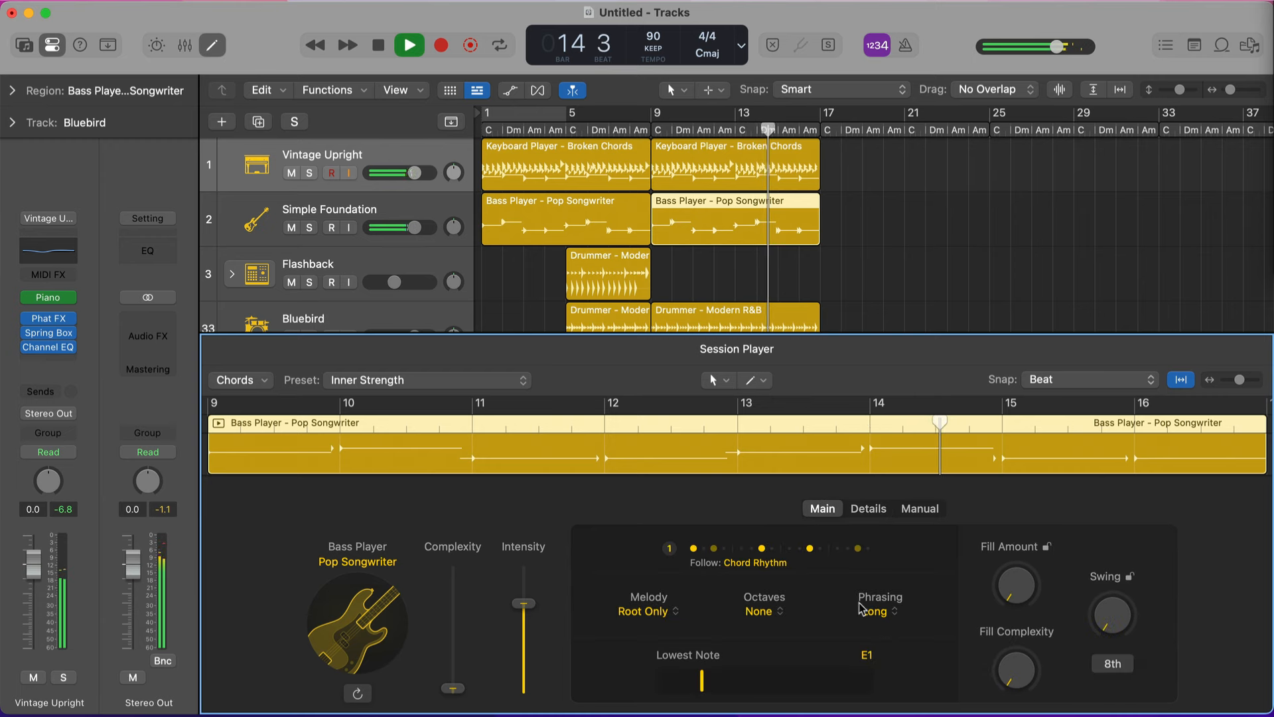
pyautogui.moveTo(463, 687); pyautogui.dragTo(455, 647)
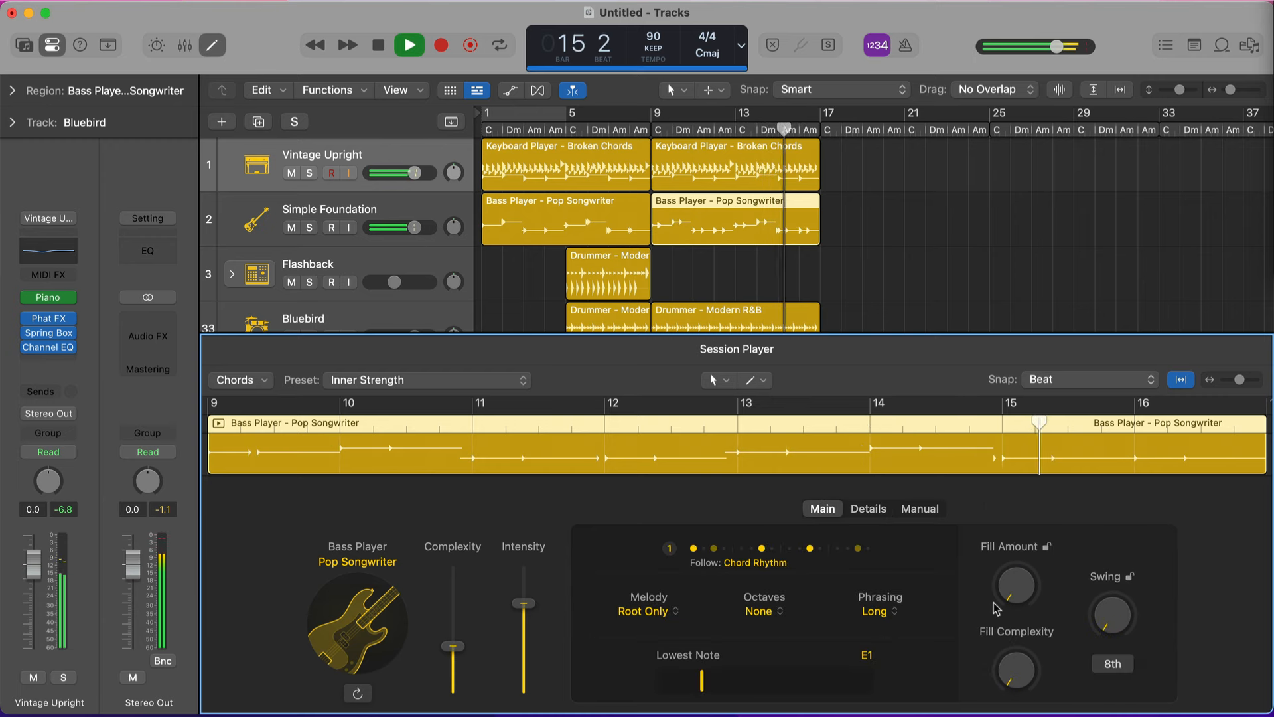
pyautogui.moveTo(1022, 596); pyautogui.dragTo(1023, 583)
pyautogui.moveTo(1017, 670); pyautogui.dragTo(1016, 661)
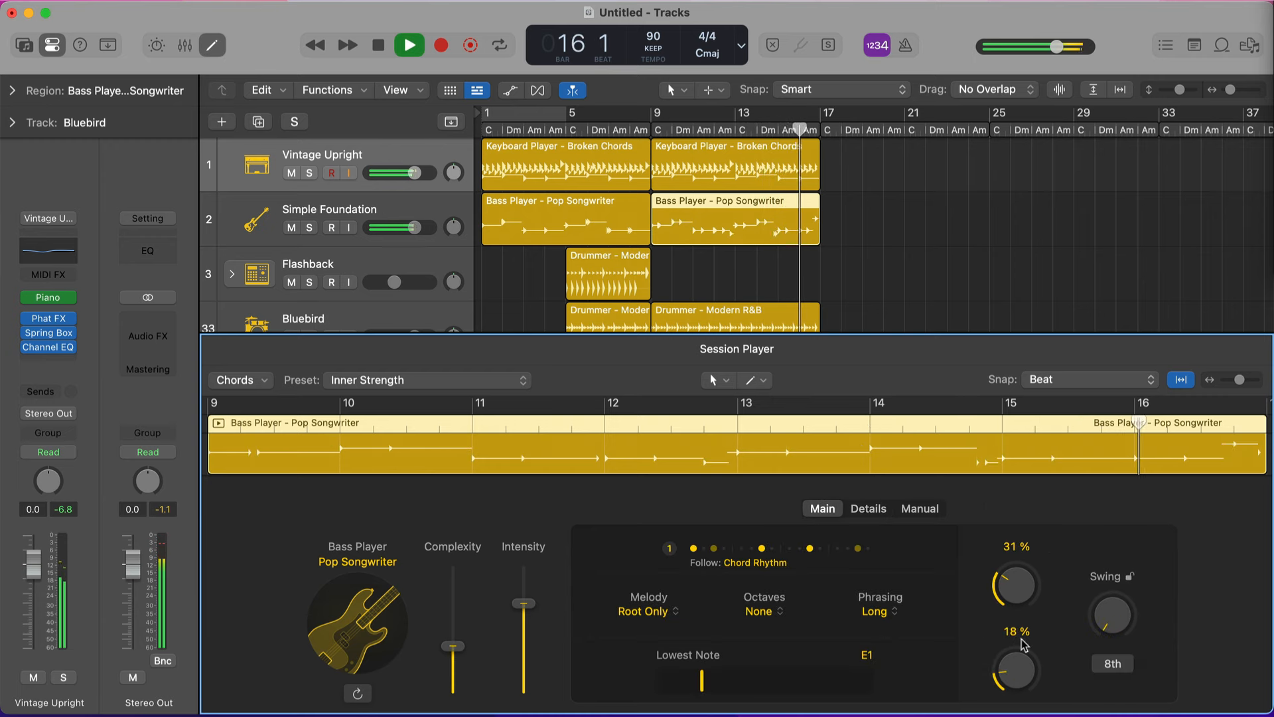
# Step: Replay the song from about bar 8 to hear the busier bass part with the other players
pyautogui.click(640, 129)
pyautogui.press('space')
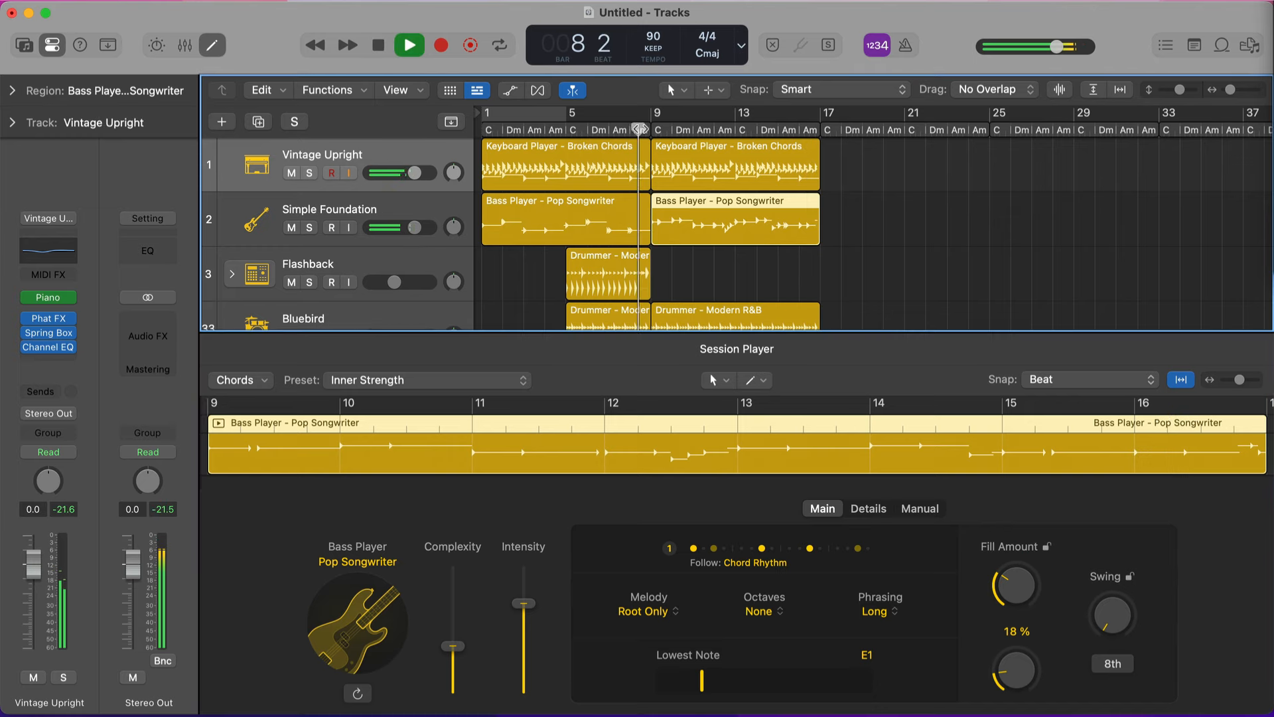
pyautogui.scroll(3, 684, 188)
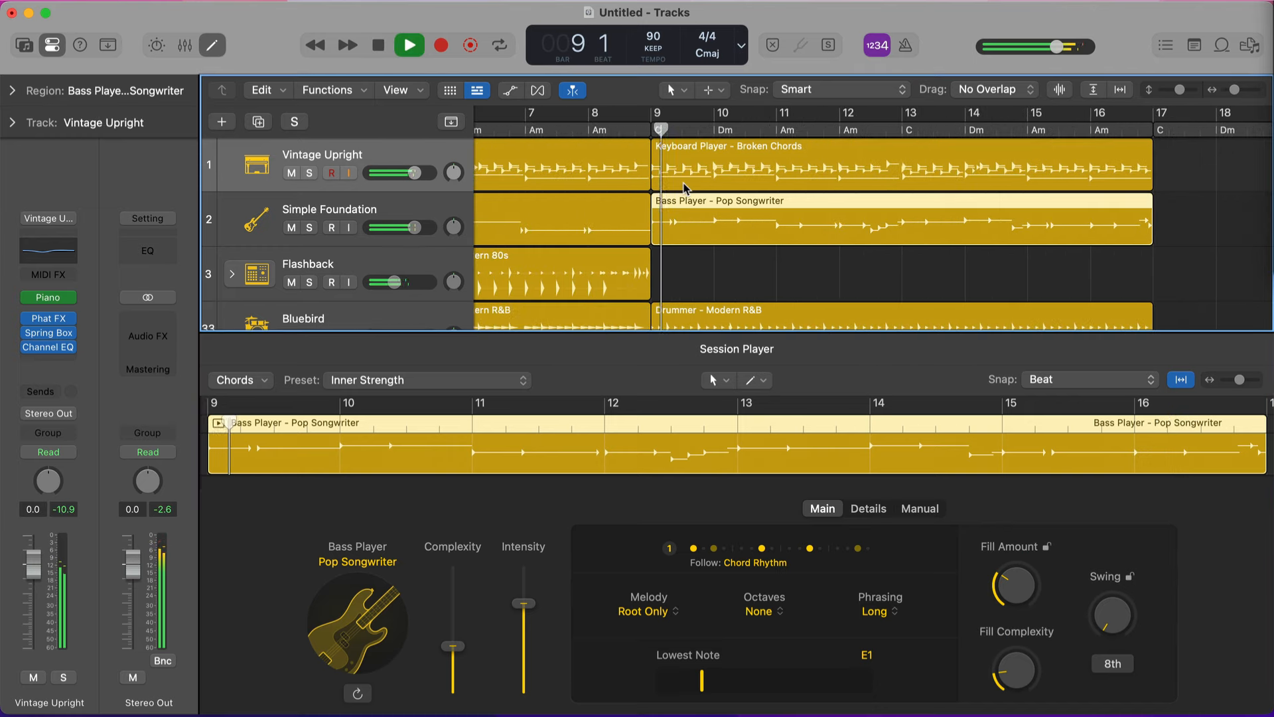
pyautogui.scroll(-1, 686, 190)
pyautogui.hscroll(1, 686, 190)
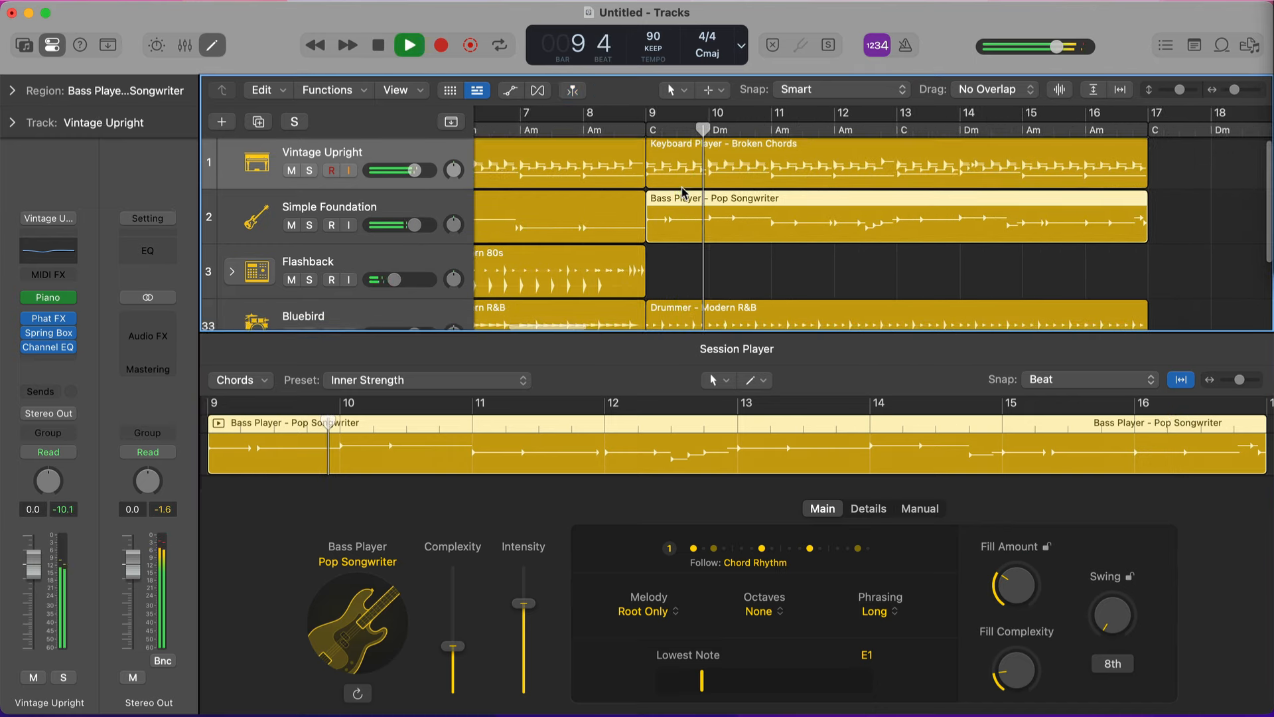
# Step: Set the second bass region's Fill Amount to 32 % and review the tracks while the song plays
pyautogui.click(1021, 595)
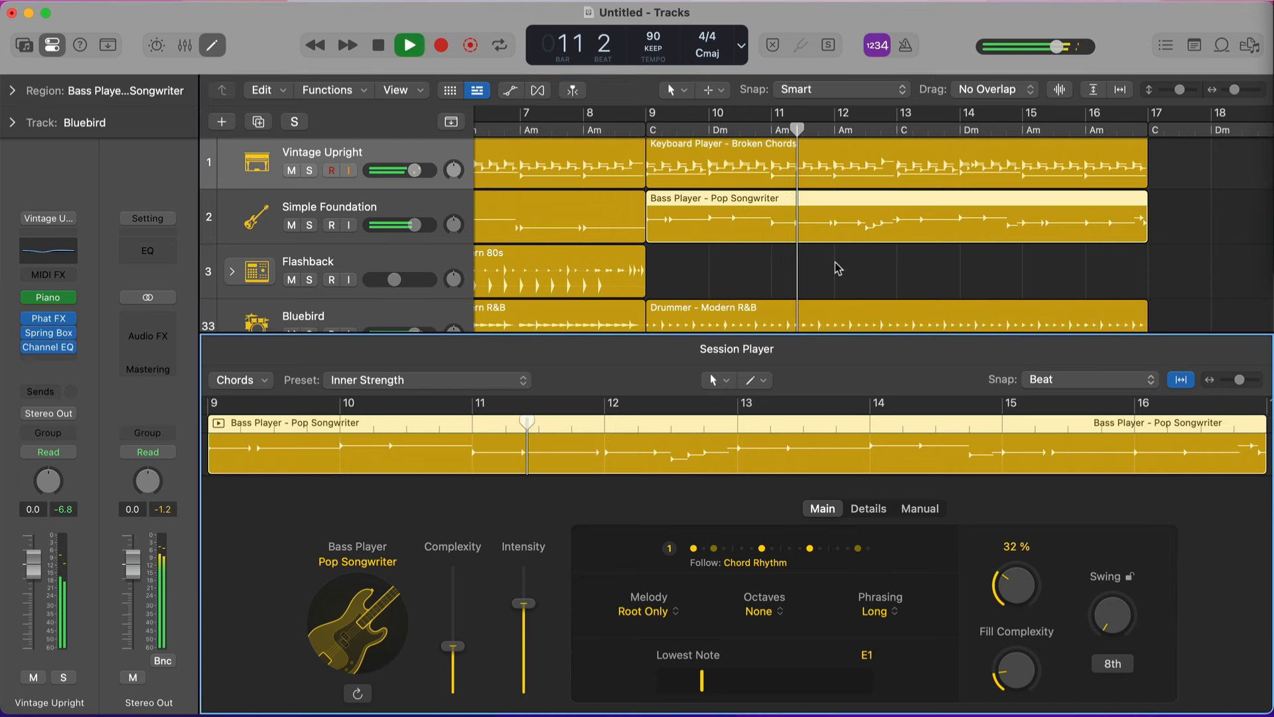
pyautogui.scroll(-2, 731, 262)
pyautogui.hscroll(1, 731, 262)
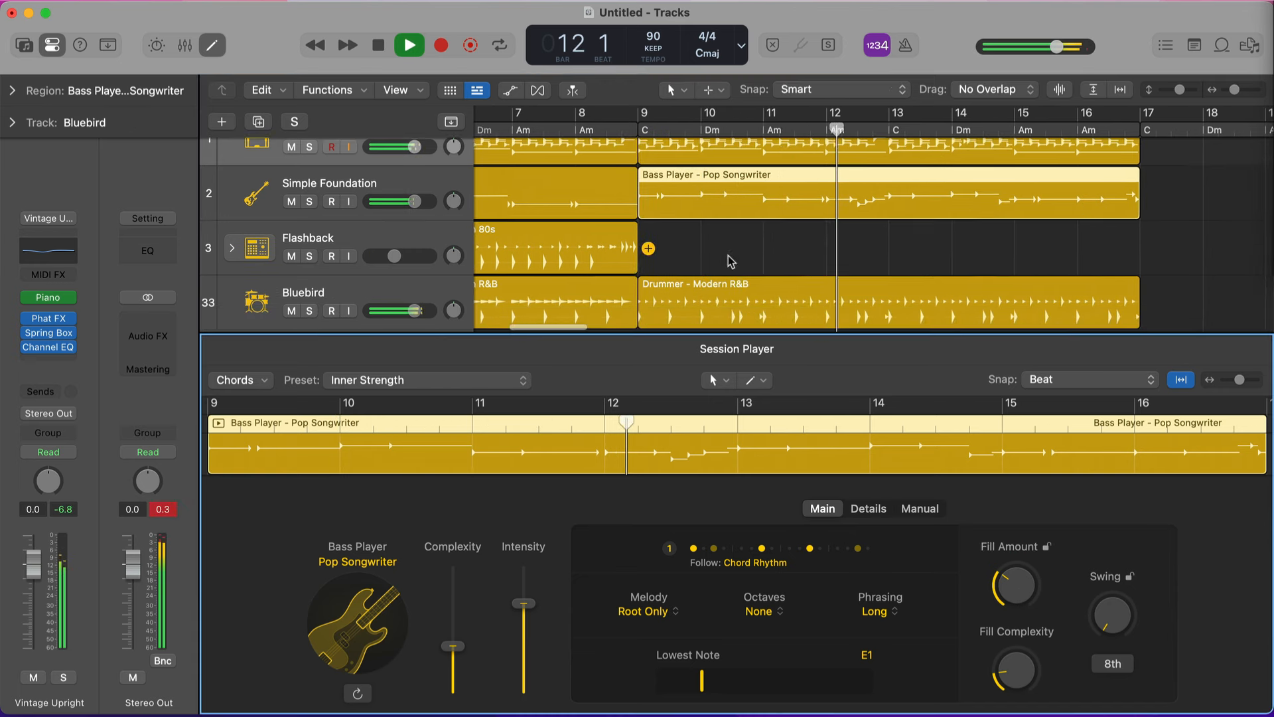
pyautogui.scroll(2, 731, 262)
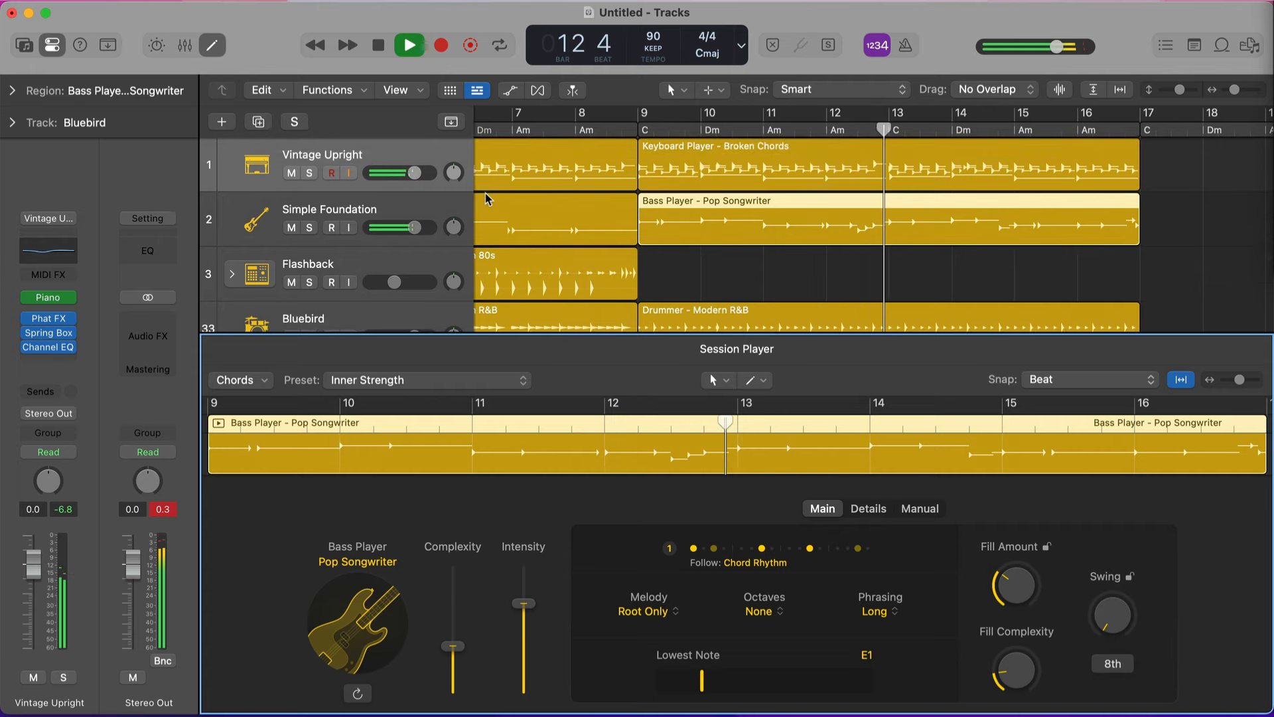
# Step: Create one new Session Player track with a Keyboard Player
pyautogui.click(227, 122)
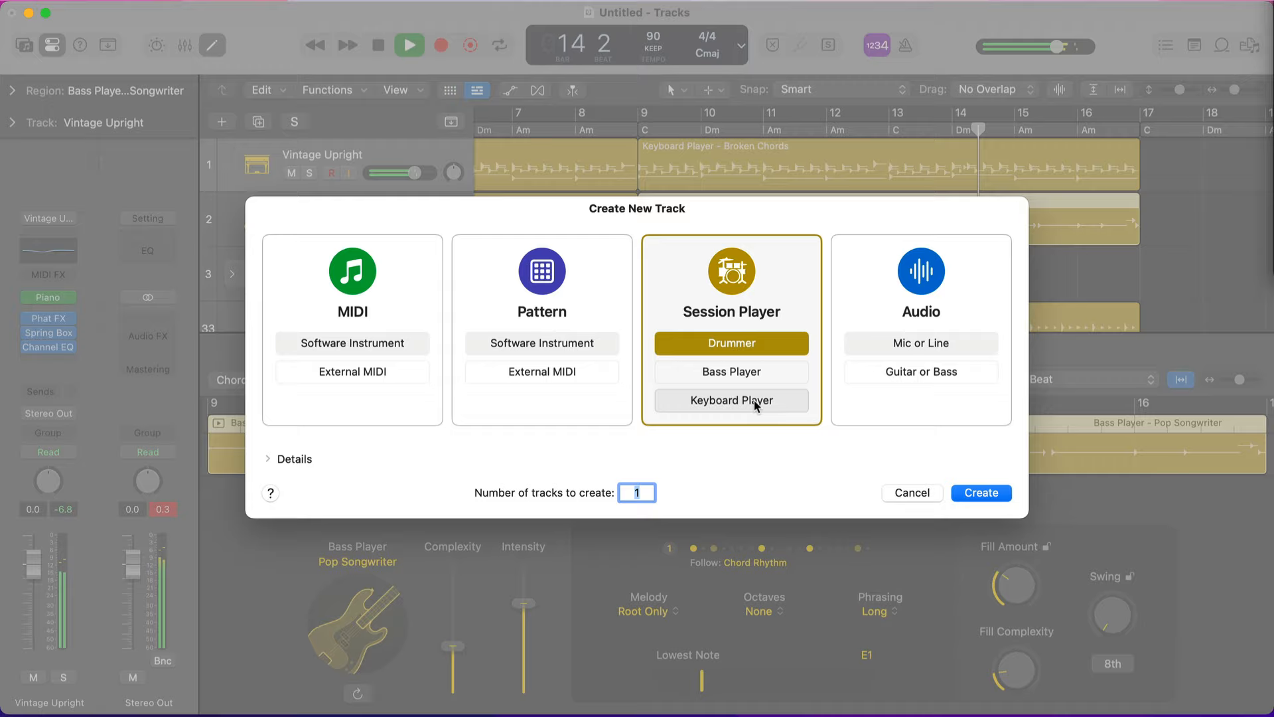
pyautogui.click(757, 401)
pyautogui.click(976, 492)
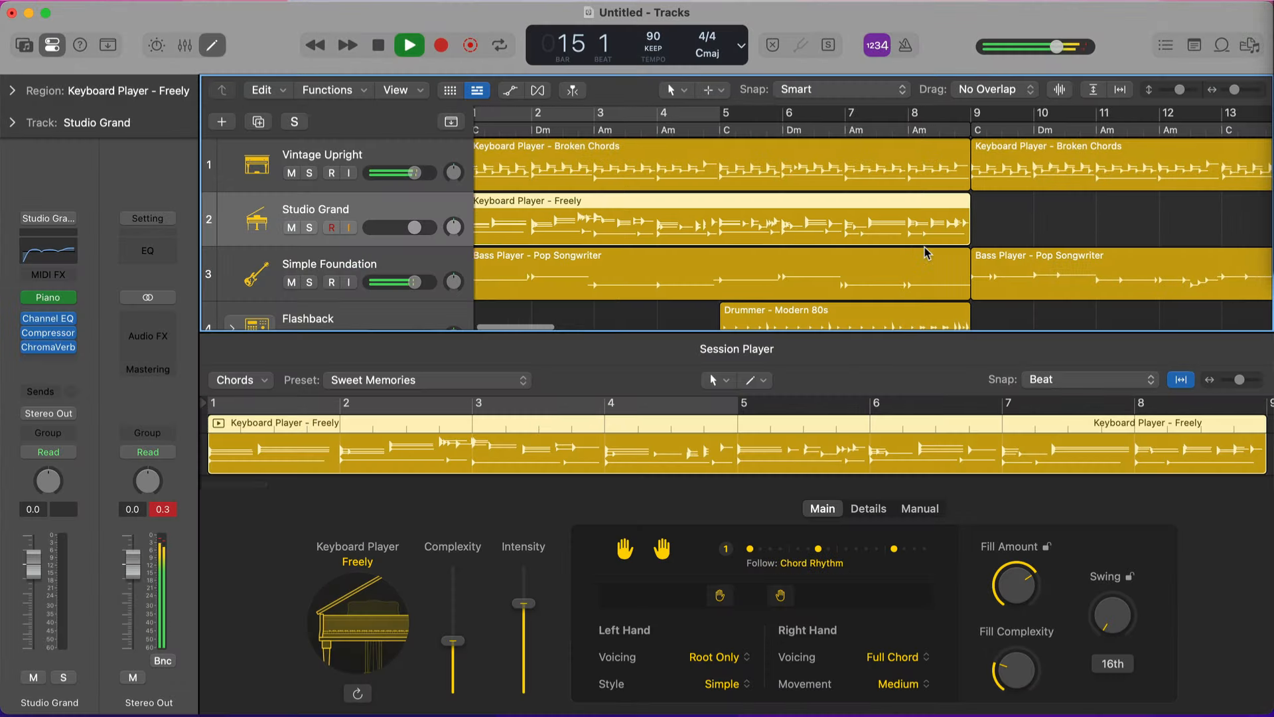
# Step: Stop playback, move the Studio Grand track below Bluebird and shift its keyboard region to start at bar 9
pyautogui.scroll(-5, 927, 252)
pyautogui.scroll(-5, 927, 253)
pyautogui.press('space')
pyautogui.hscroll(-2, 704, 260)
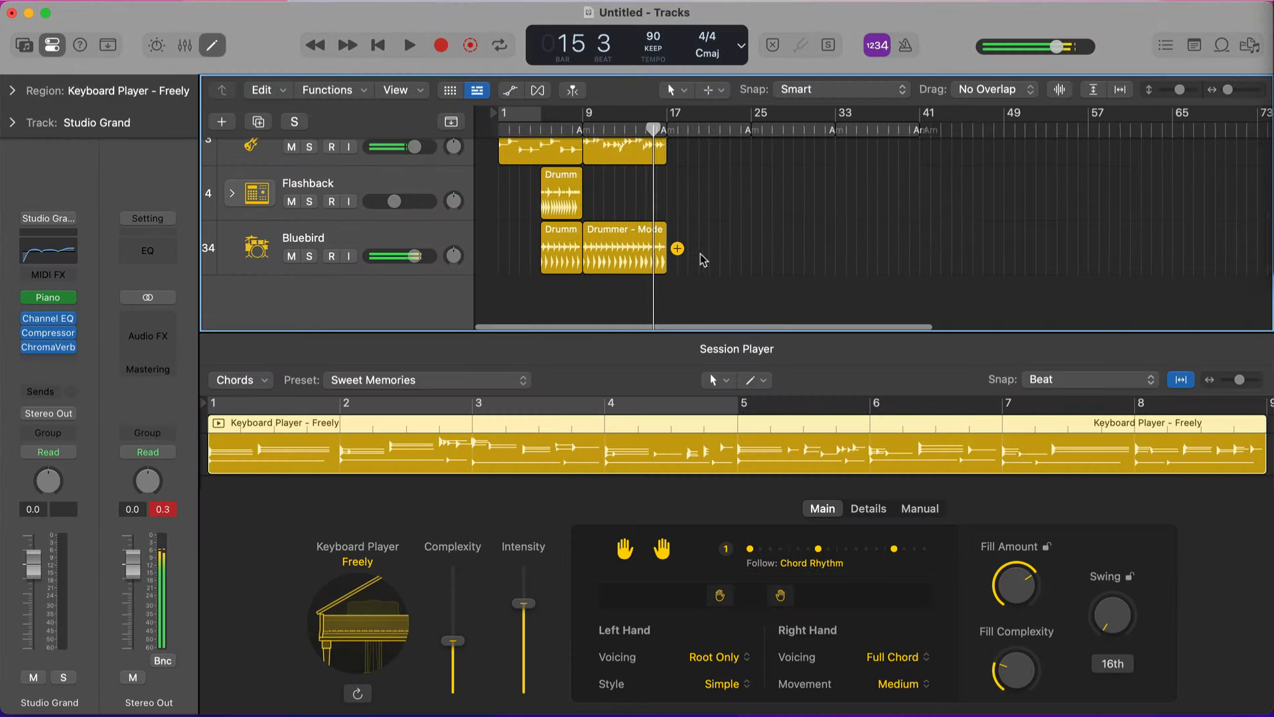
pyautogui.scroll(5, 704, 260)
pyautogui.hscroll(-1, 458, 223)
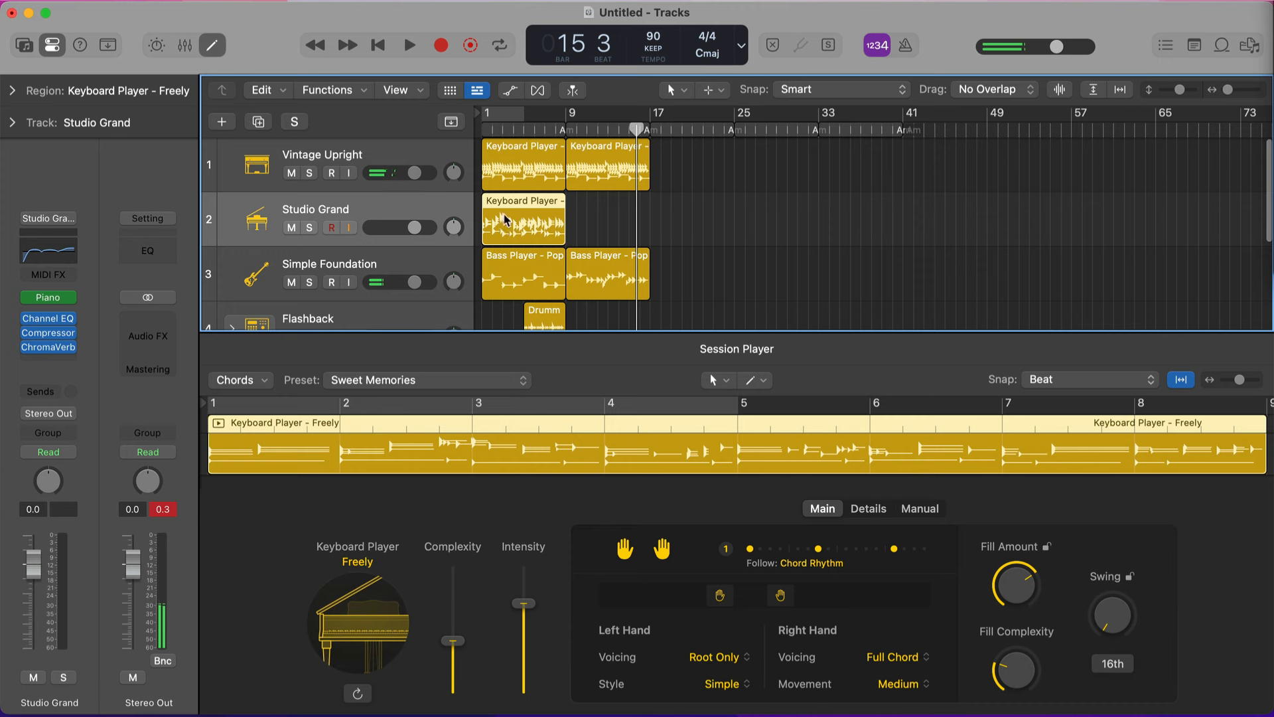
pyautogui.moveTo(396, 216); pyautogui.dragTo(412, 304)
pyautogui.moveTo(510, 279); pyautogui.dragTo(593, 279)
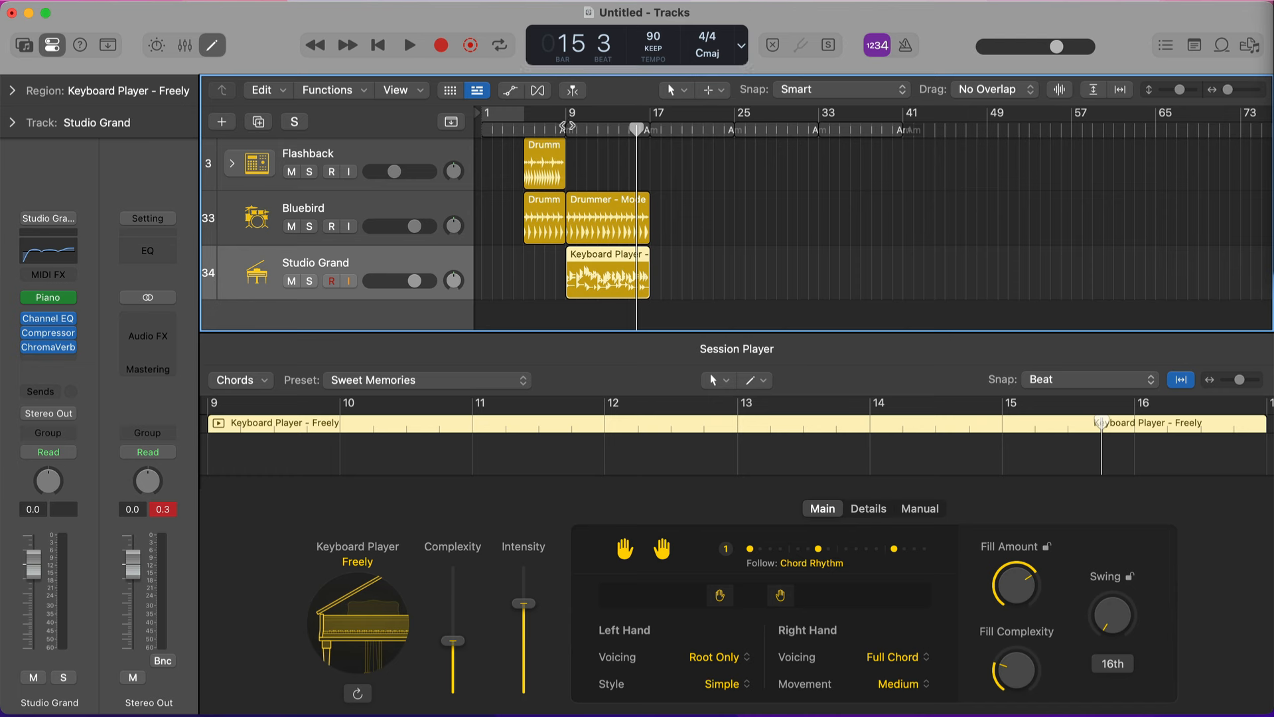
# Step: Place the playhead at bar 9 and turn off the left hand for the Studio Grand region
pyautogui.moveTo(567, 125); pyautogui.dragTo(563, 402)
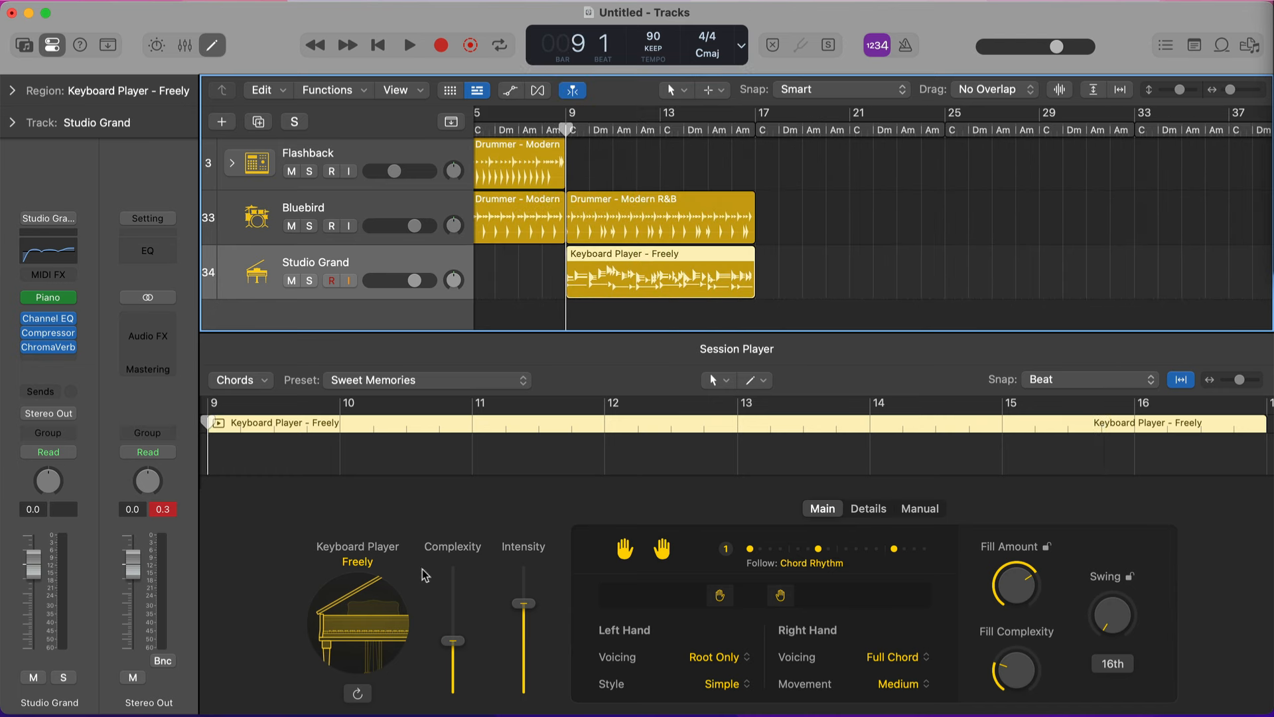
pyautogui.click(624, 549)
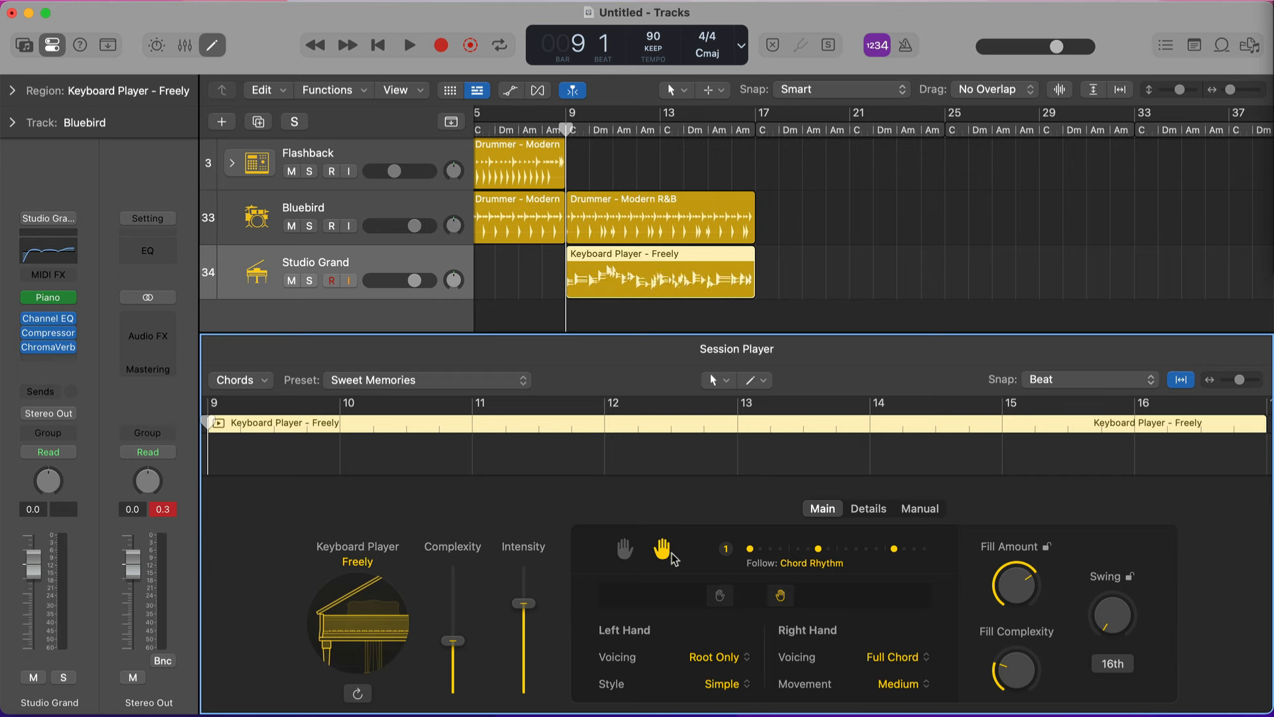
# Step: Move the Studio Grand's right hand to a higher register and set its Fill Amount to 34 % during playback
pyautogui.press('space')
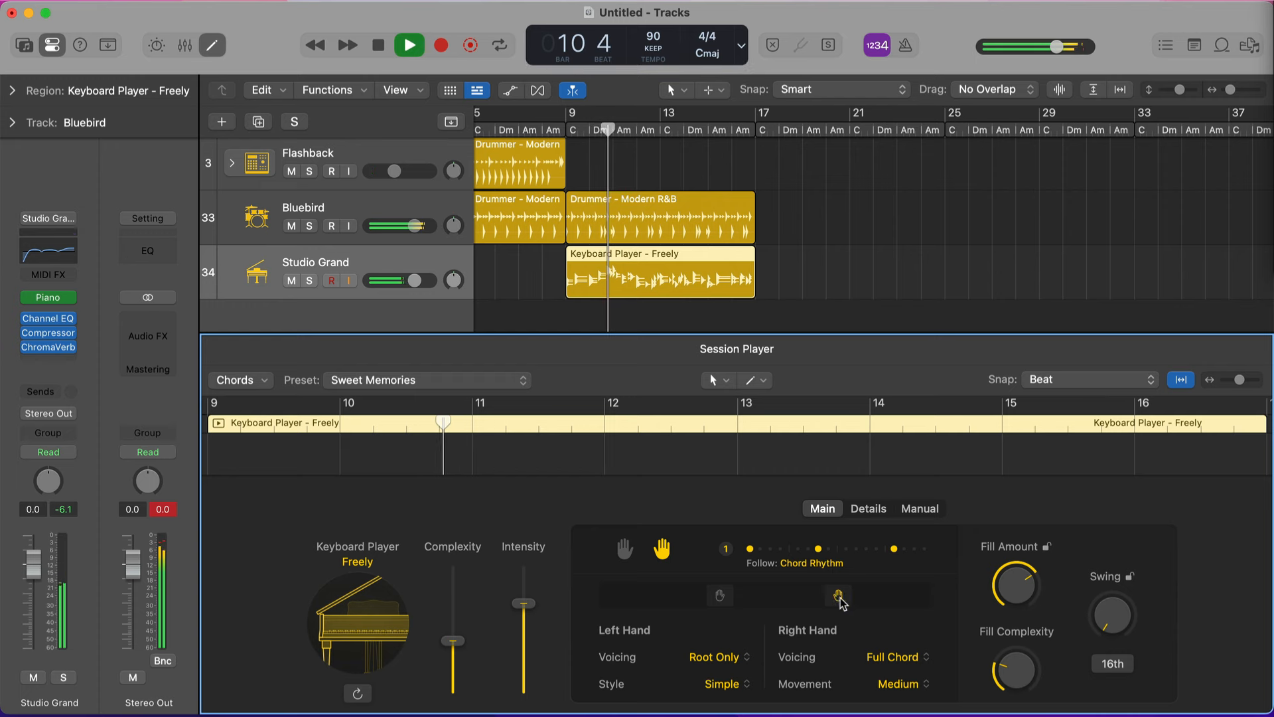
pyautogui.moveTo(828, 597); pyautogui.dragTo(821, 596)
pyautogui.moveTo(1016, 580); pyautogui.dragTo(1012, 608)
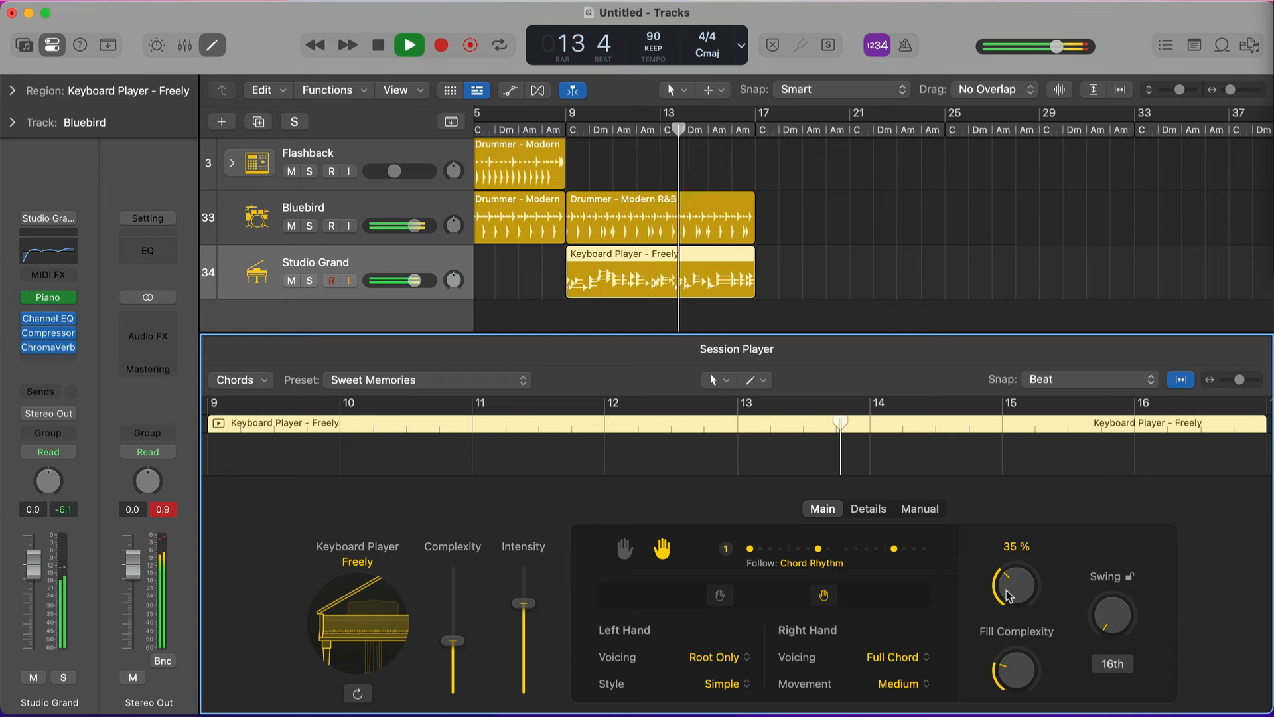
pyautogui.moveTo(1009, 595); pyautogui.dragTo(1009, 596)
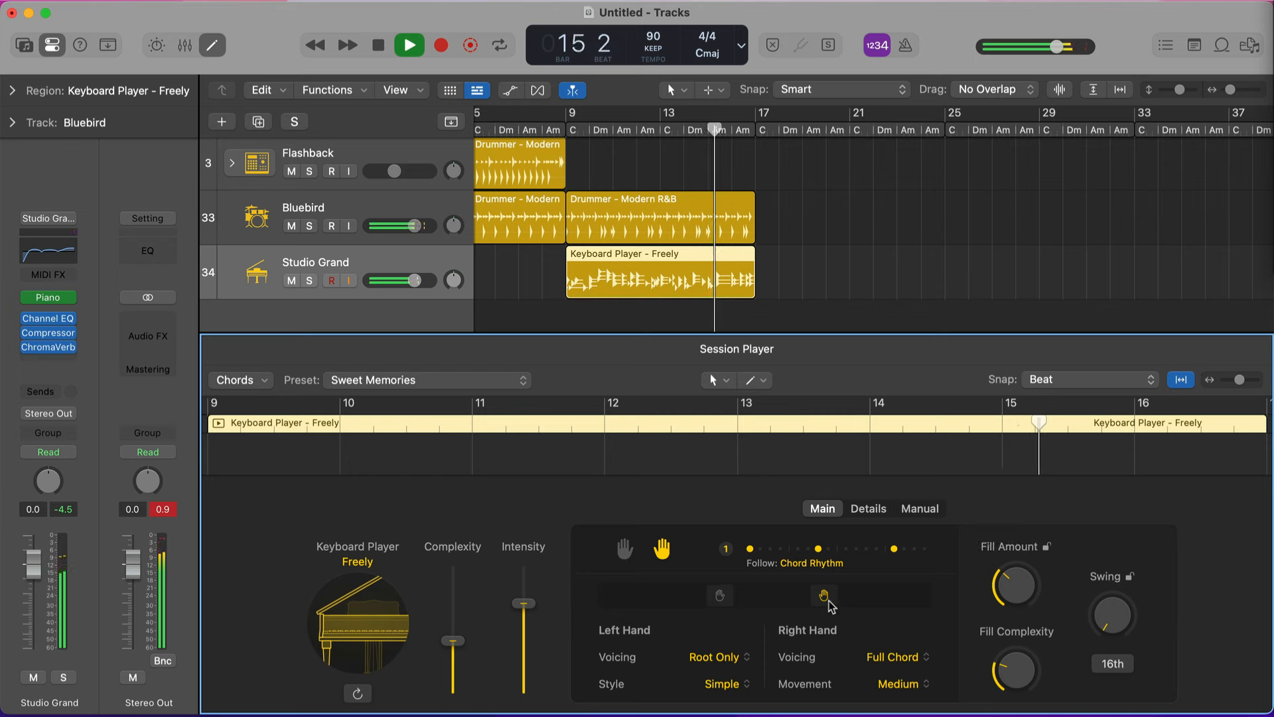
# Step: Examine all tracks of the arrangement up to and beyond bar 17 while the song plays
pyautogui.scroll(2, 762, 276)
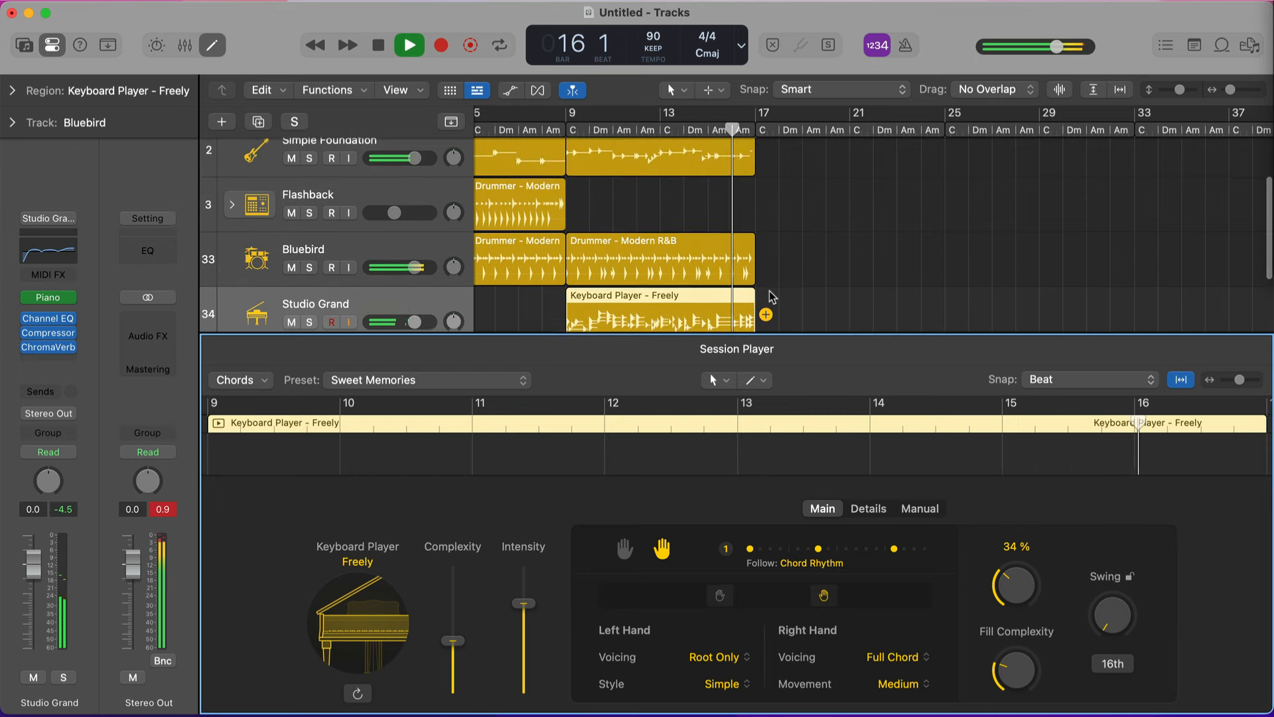
pyautogui.scroll(2, 830, 322)
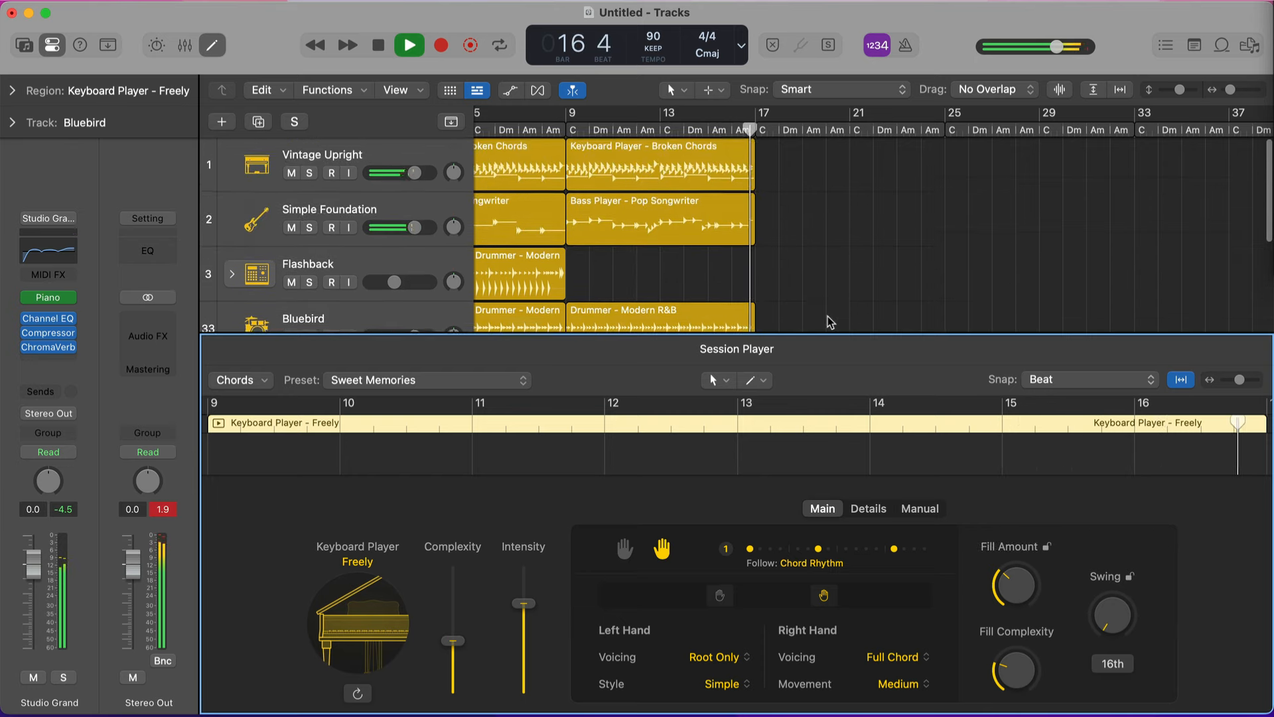
pyautogui.scroll(-3, 830, 322)
pyautogui.scroll(5, 850, 304)
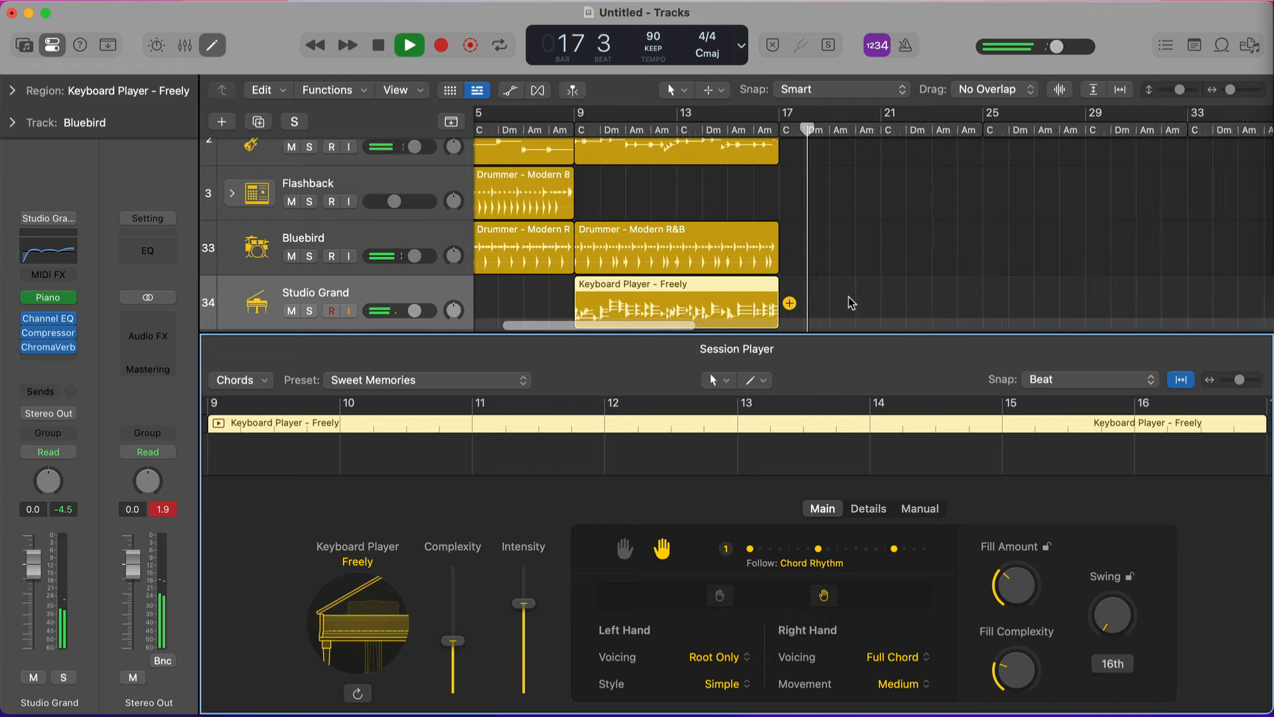
pyautogui.hscroll(5, 851, 304)
pyautogui.scroll(-8, 852, 304)
pyautogui.scroll(3, 852, 304)
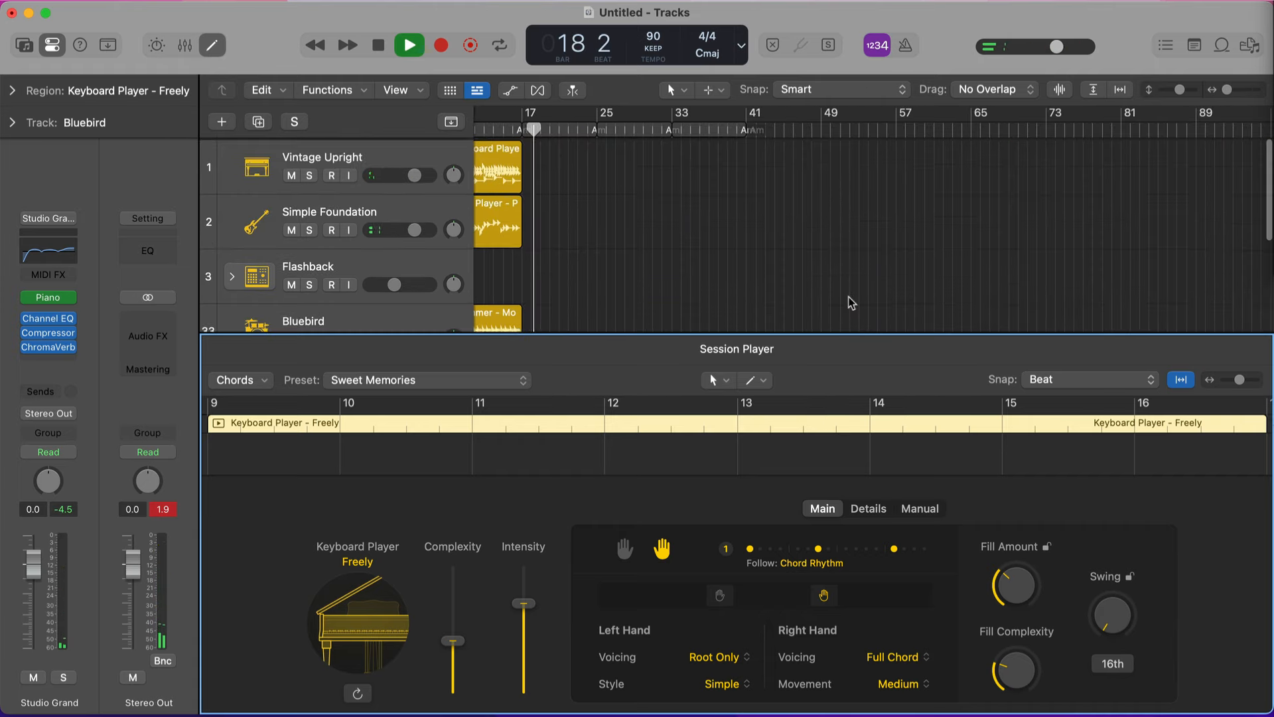
pyautogui.hscroll(-3, 851, 302)
pyautogui.scroll(5, 761, 260)
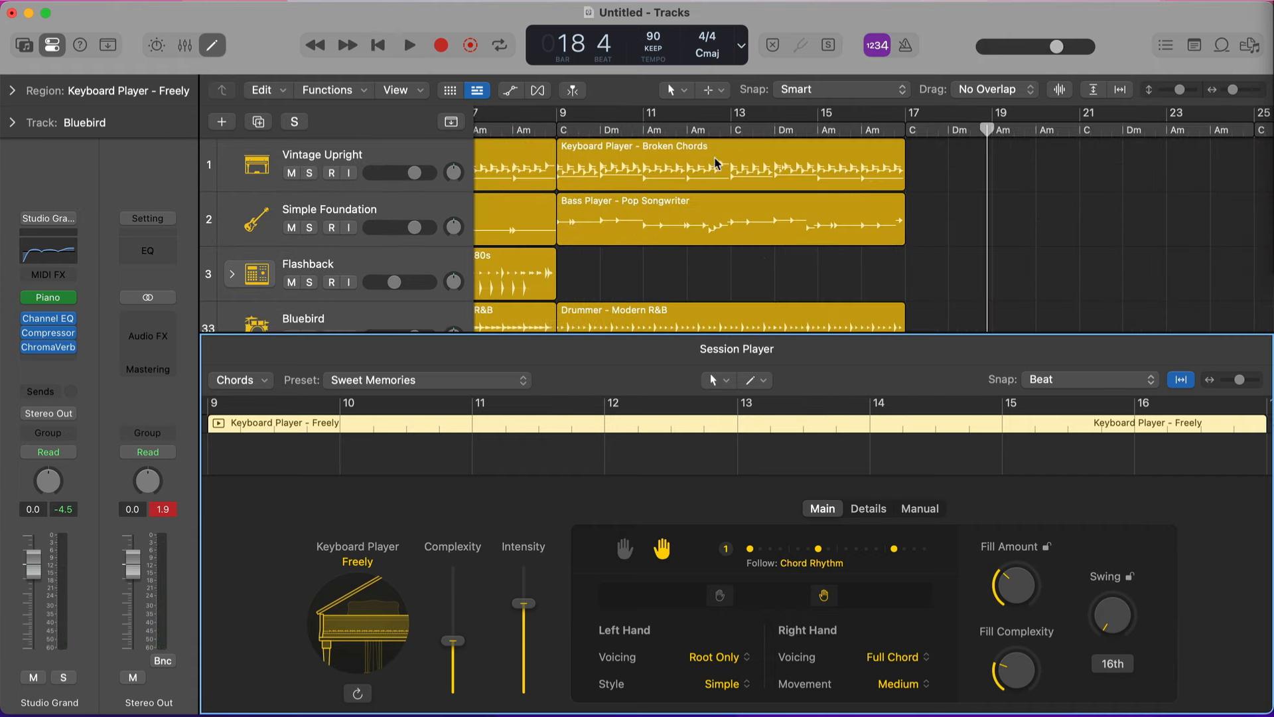
# Step: Place the playhead at bar 17 and add a drummer region there on the Bluebird track
pyautogui.scroll(-2, 758, 253)
pyautogui.click(903, 132)
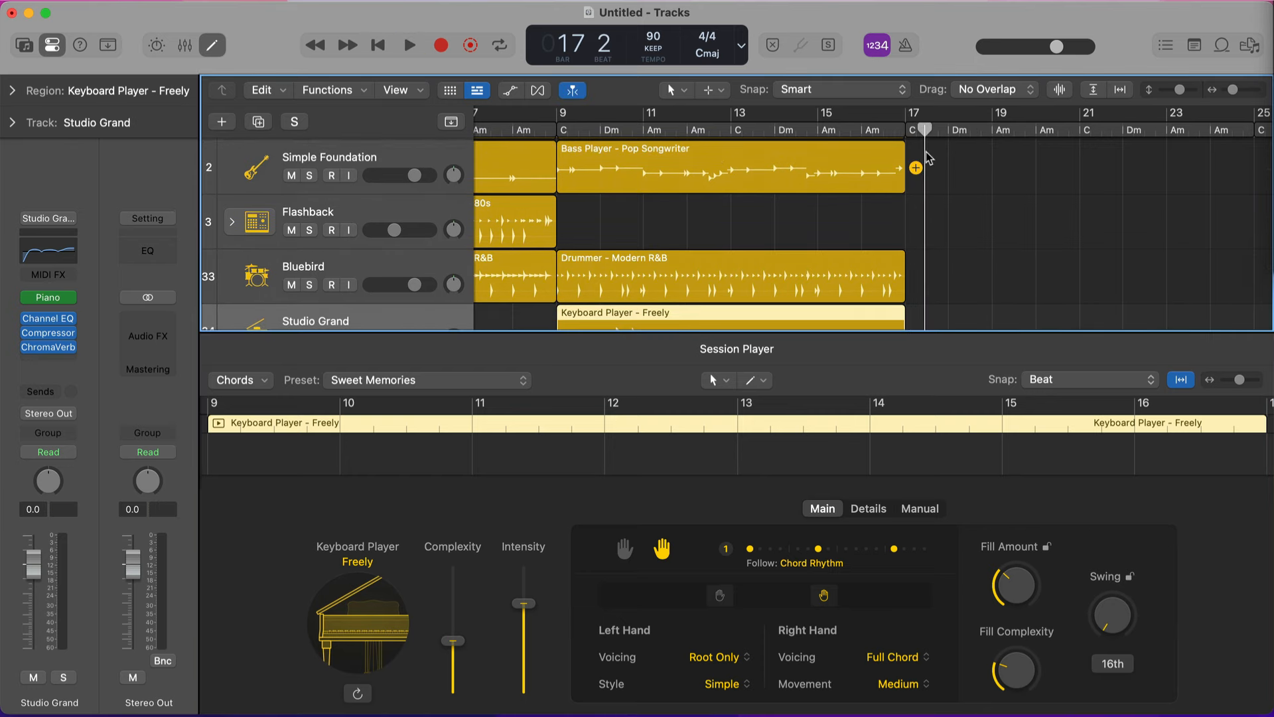
pyautogui.click(820, 229)
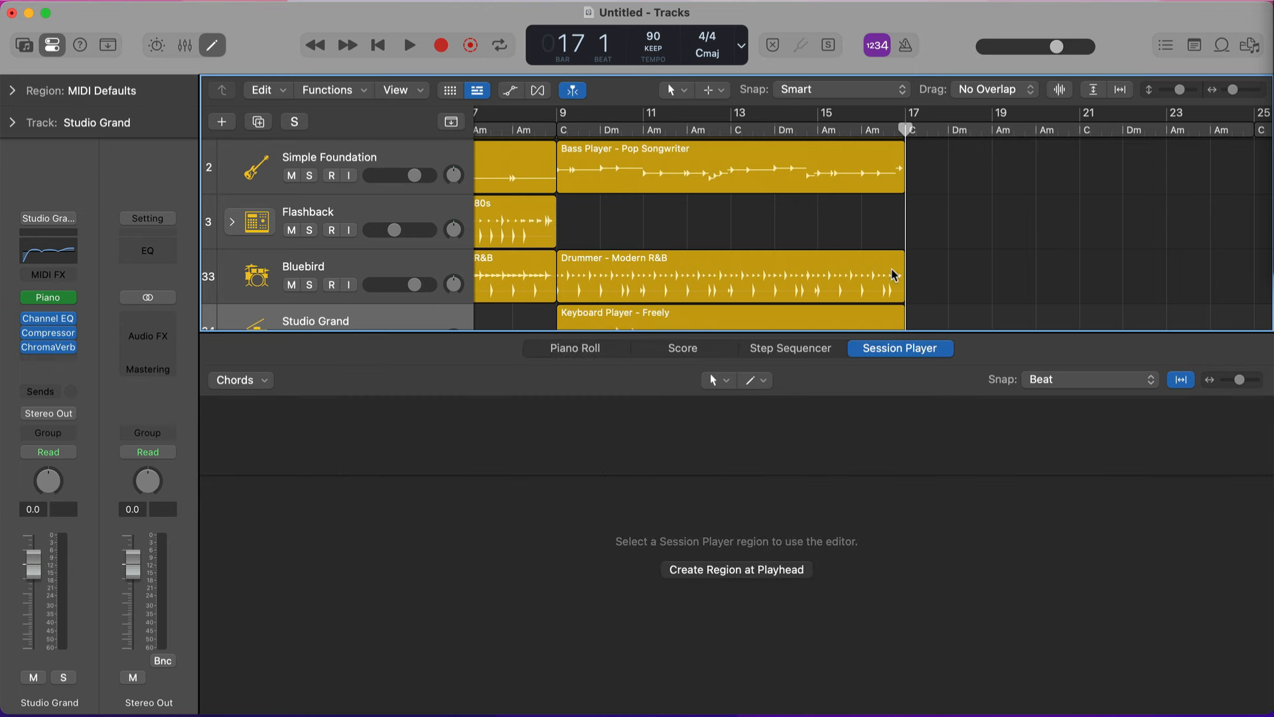
pyautogui.click(916, 281)
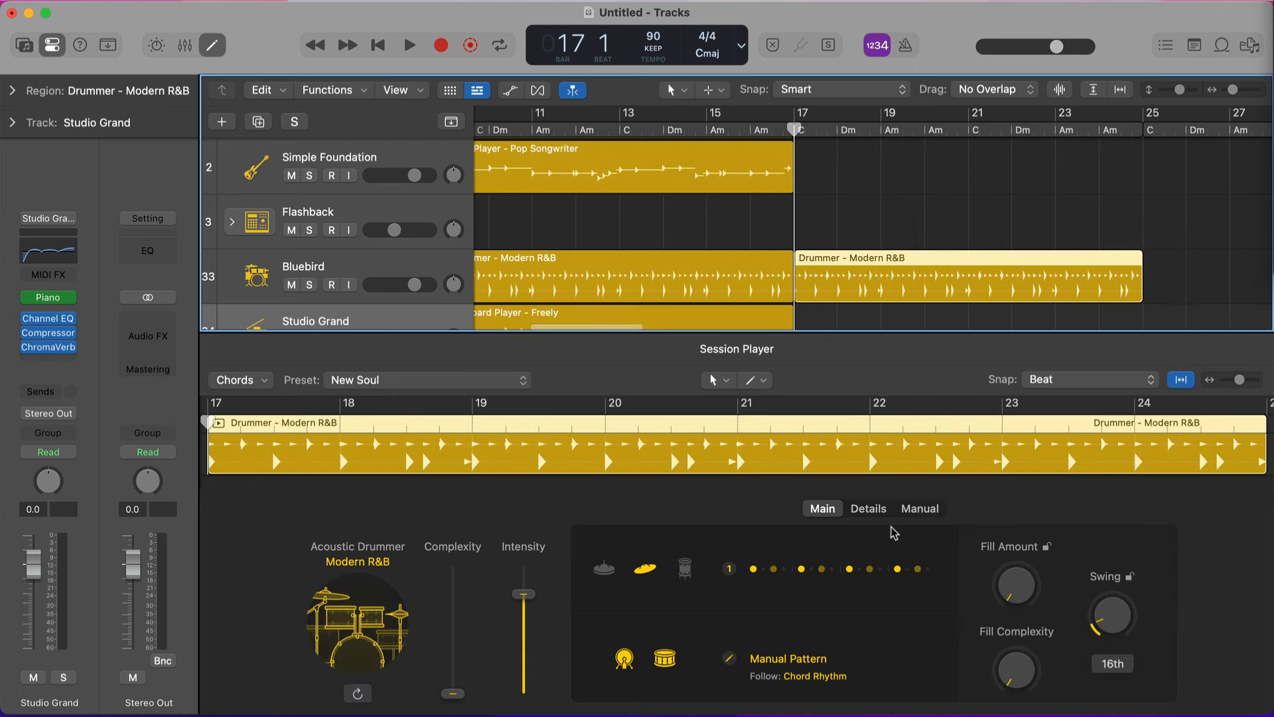
# Step: In the first bar of the drummer's manual pattern, put the snare on all four beats and remove every kick
pyautogui.click(920, 508)
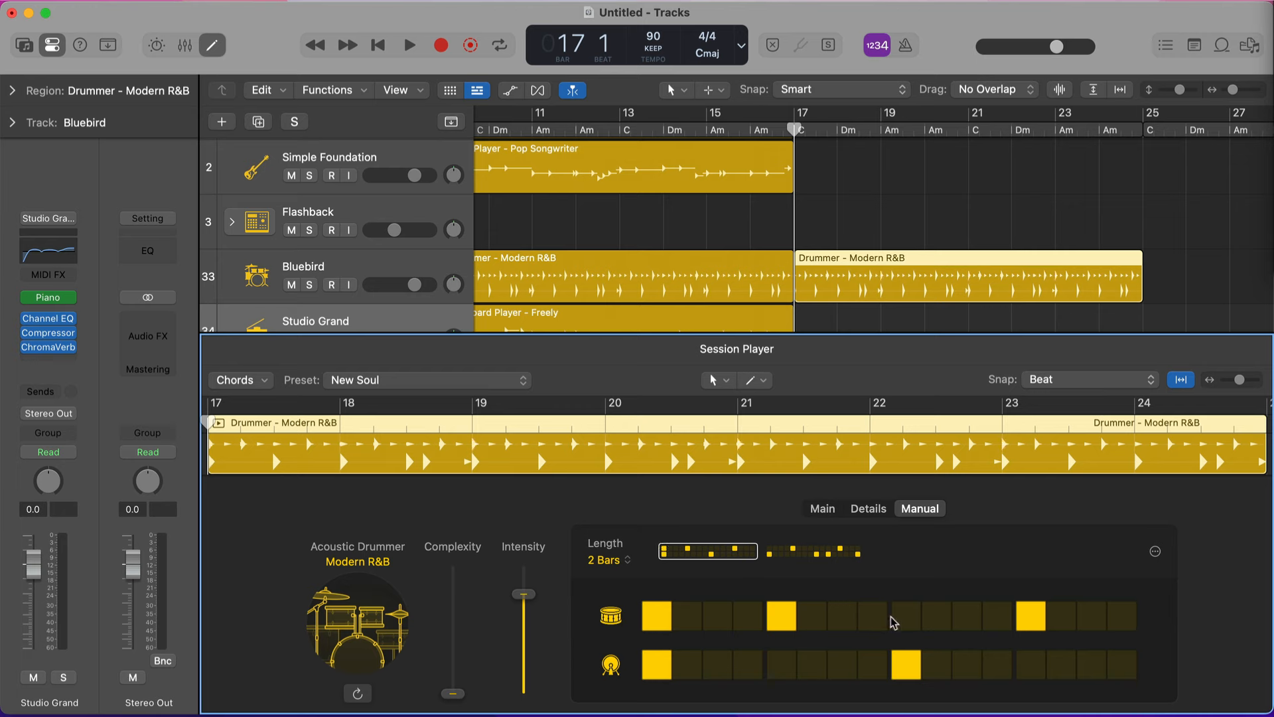
pyautogui.click(657, 664)
pyautogui.click(906, 666)
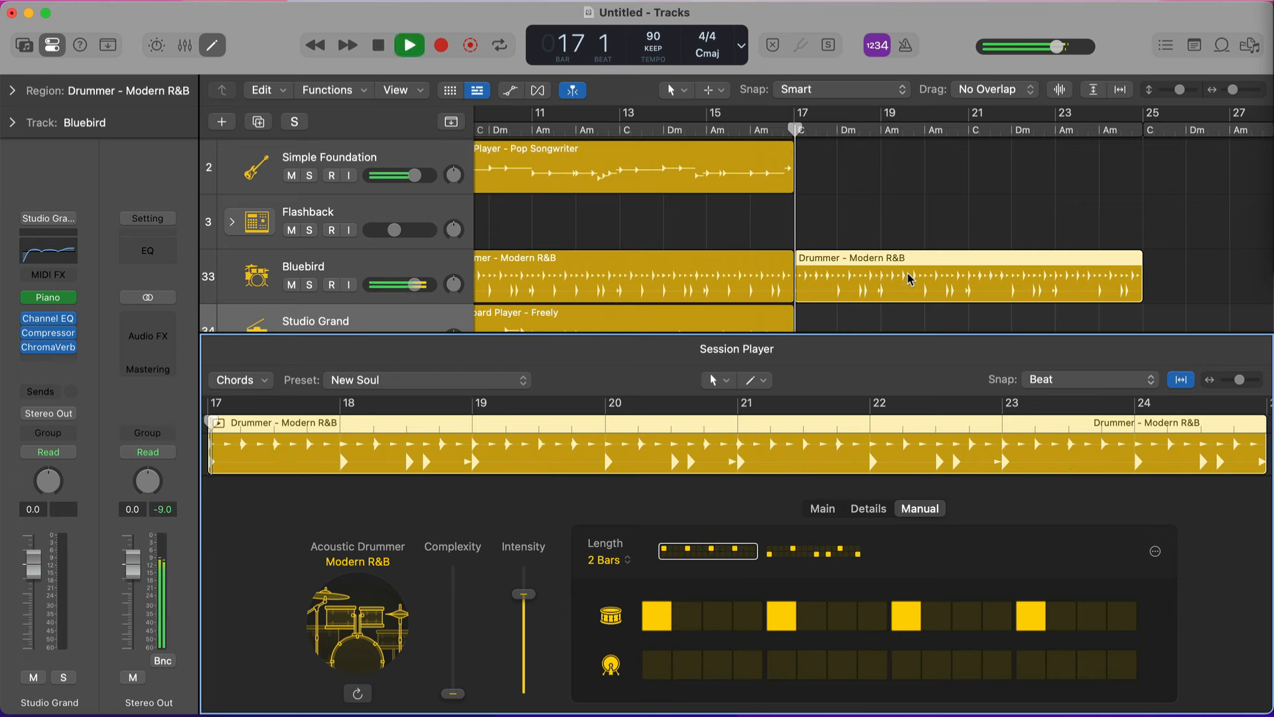
pyautogui.press('space')
# Step: Give the pattern's second bar a snare on all four beats and clear all its kick steps
pyautogui.click(810, 555)
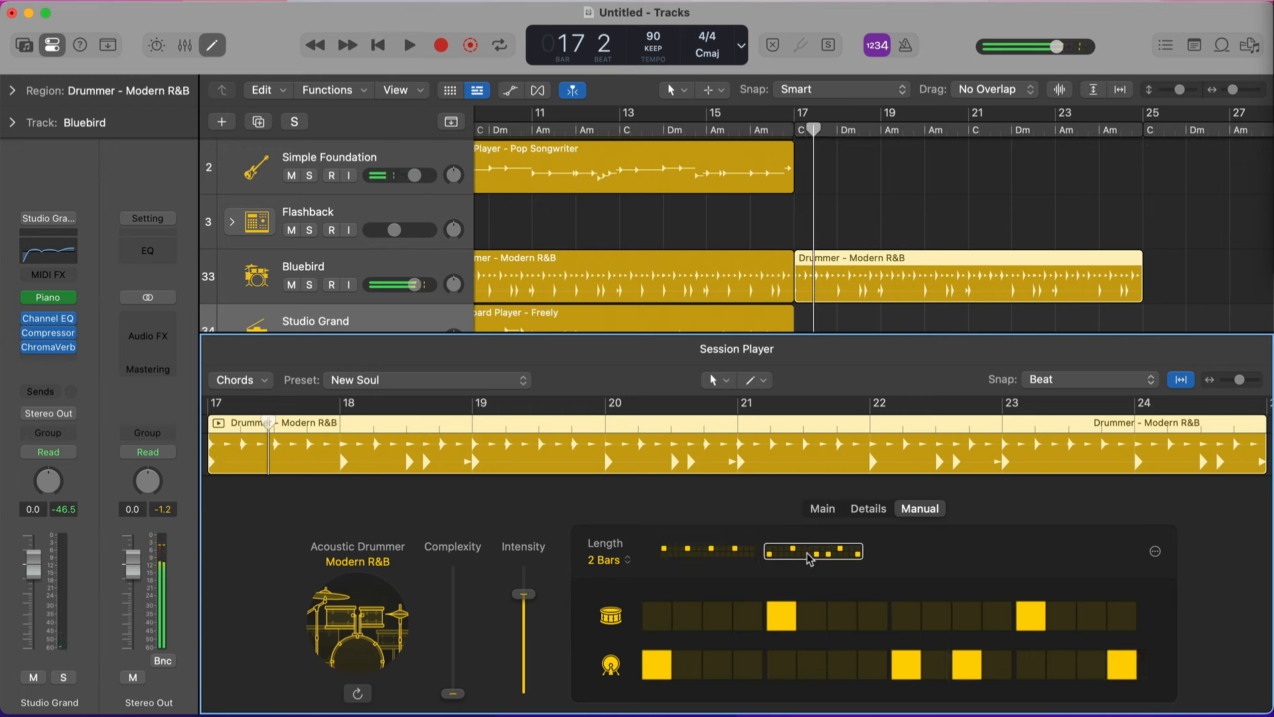
pyautogui.click(664, 617)
pyautogui.click(908, 614)
pyautogui.click(910, 667)
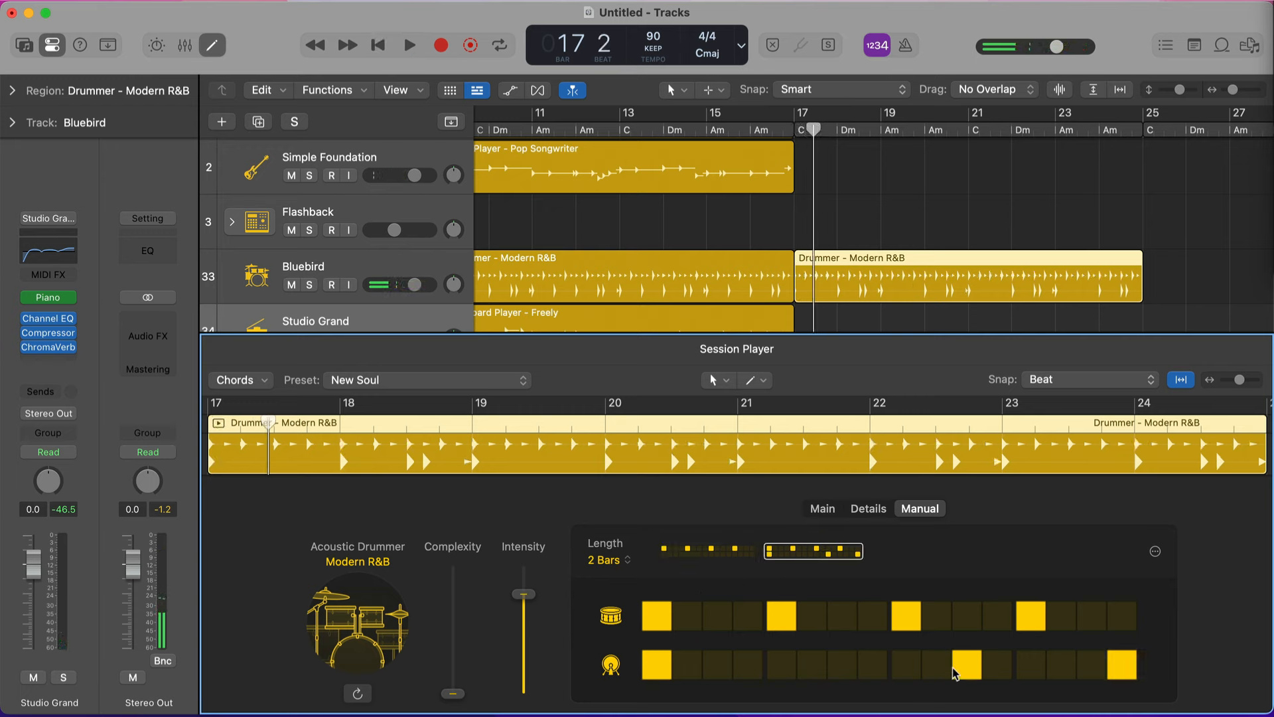
pyautogui.click(968, 664)
pyautogui.click(1122, 665)
pyautogui.click(657, 663)
# Step: Audition the new drummer region from bar 17 and review both bars of its manual pattern
pyautogui.press('space')
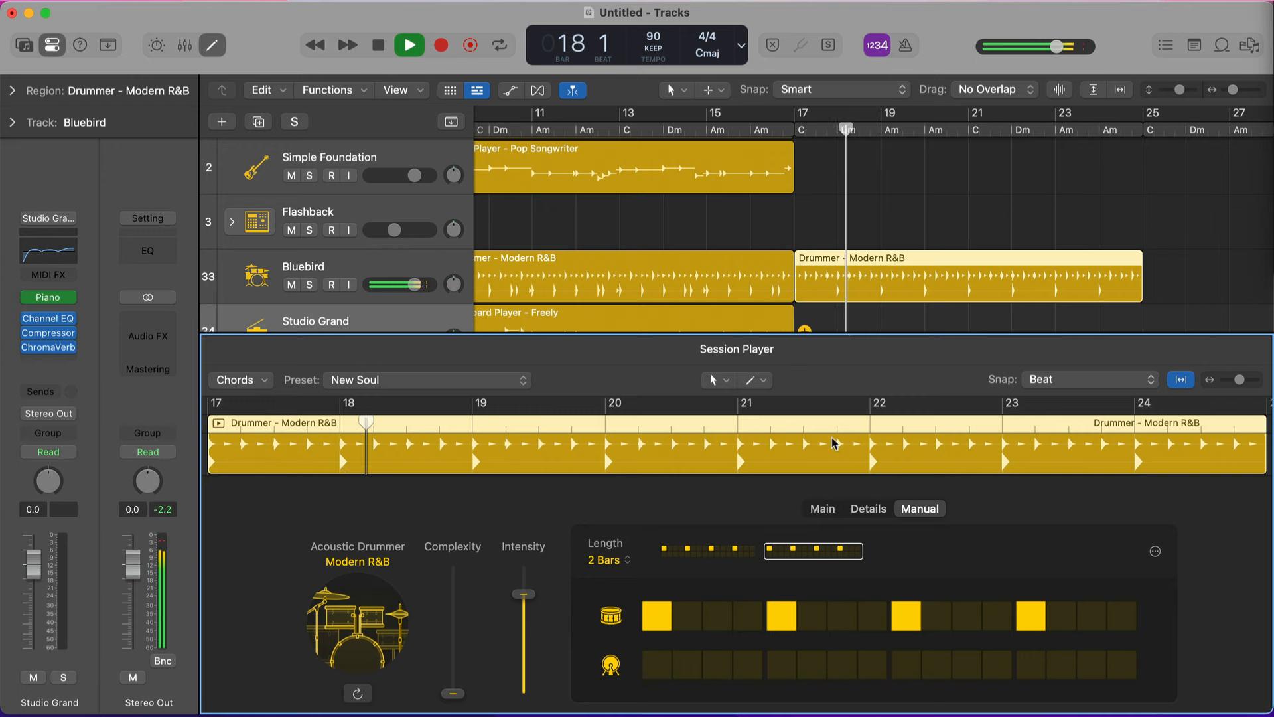
pyautogui.click(739, 555)
pyautogui.click(797, 555)
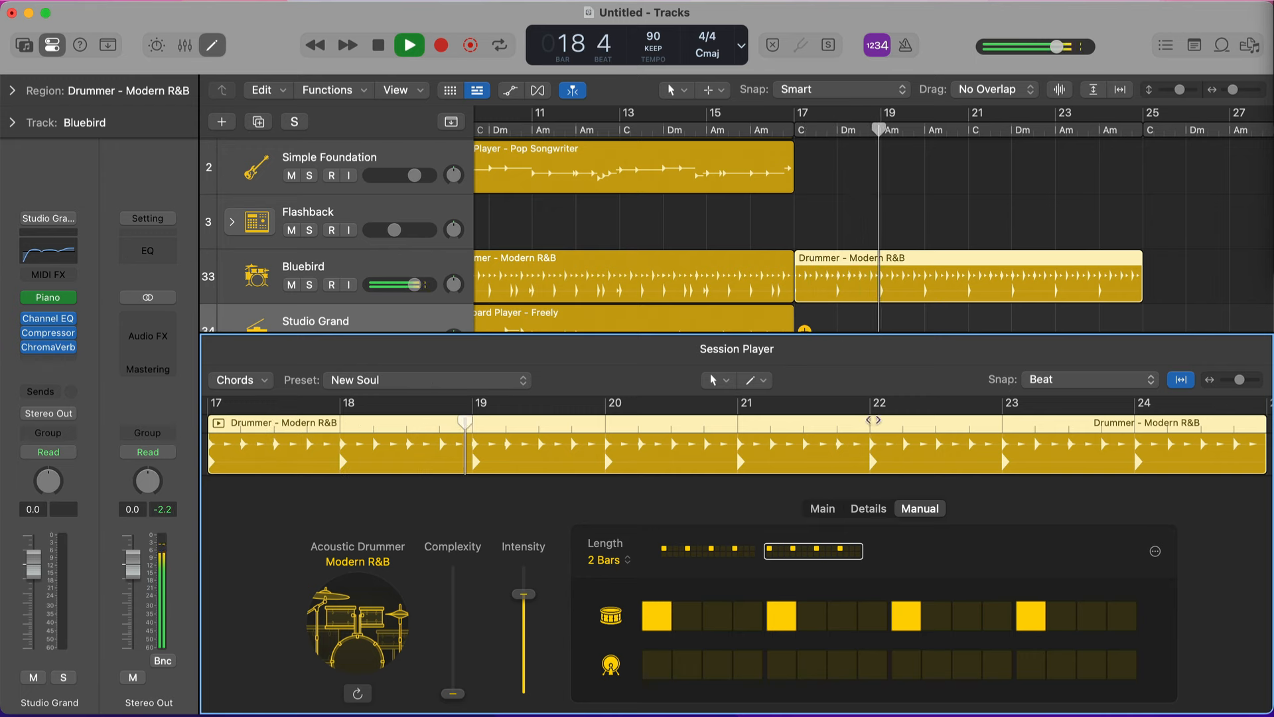
pyautogui.click(823, 512)
pyautogui.click(920, 510)
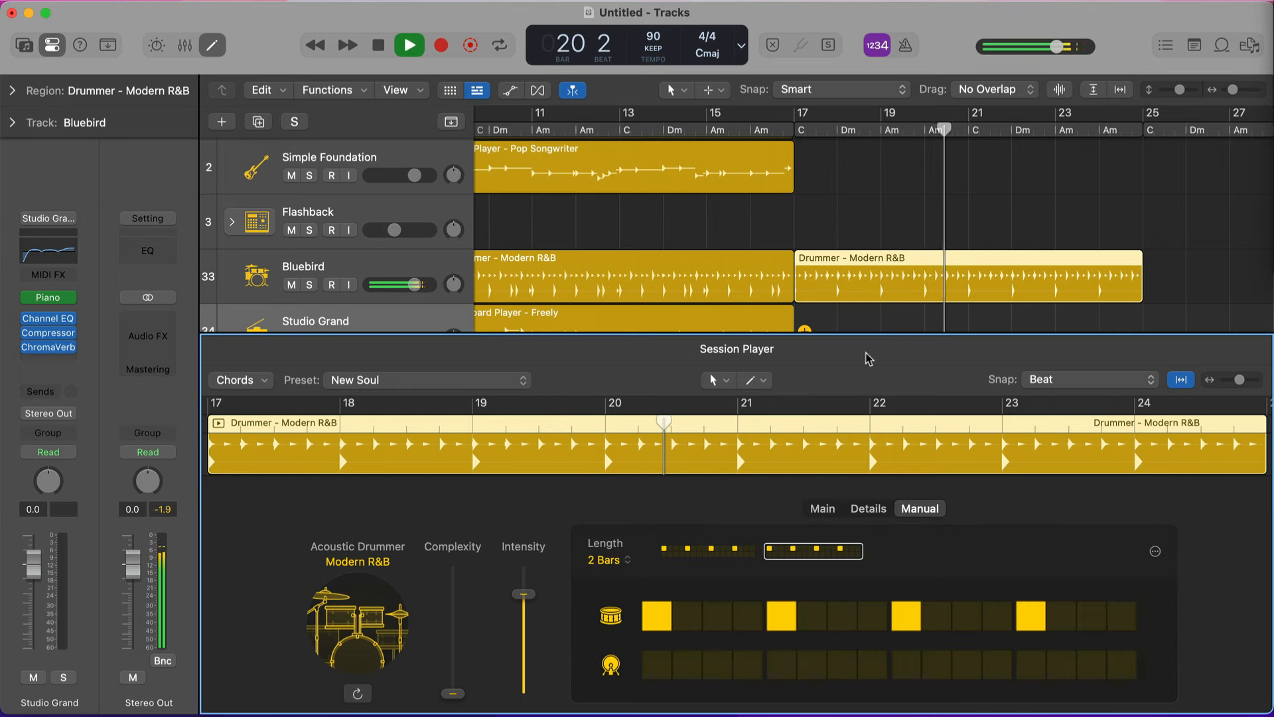
pyautogui.press('space')
pyautogui.click(799, 318)
pyautogui.press('space')
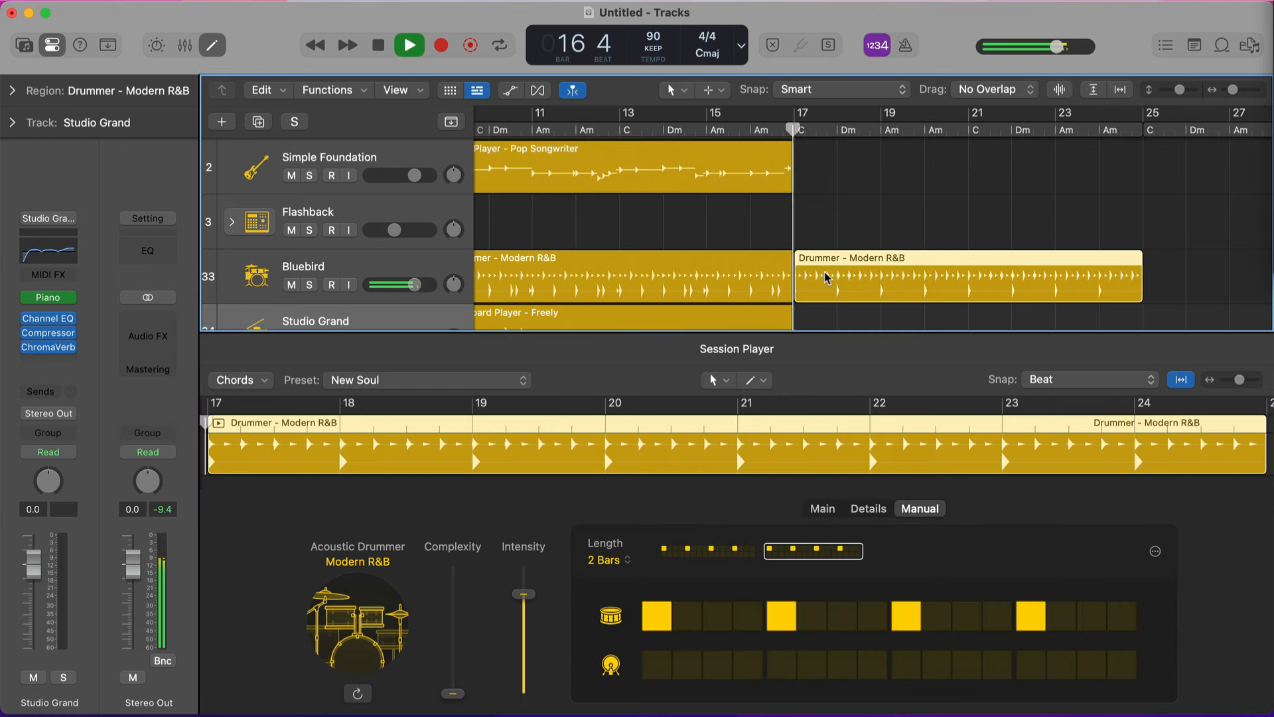
pyautogui.press('space')
# Step: Switch the new drummer region from the cymbal to the hi-hat with pattern variation 2 and listen to it
pyautogui.click(823, 510)
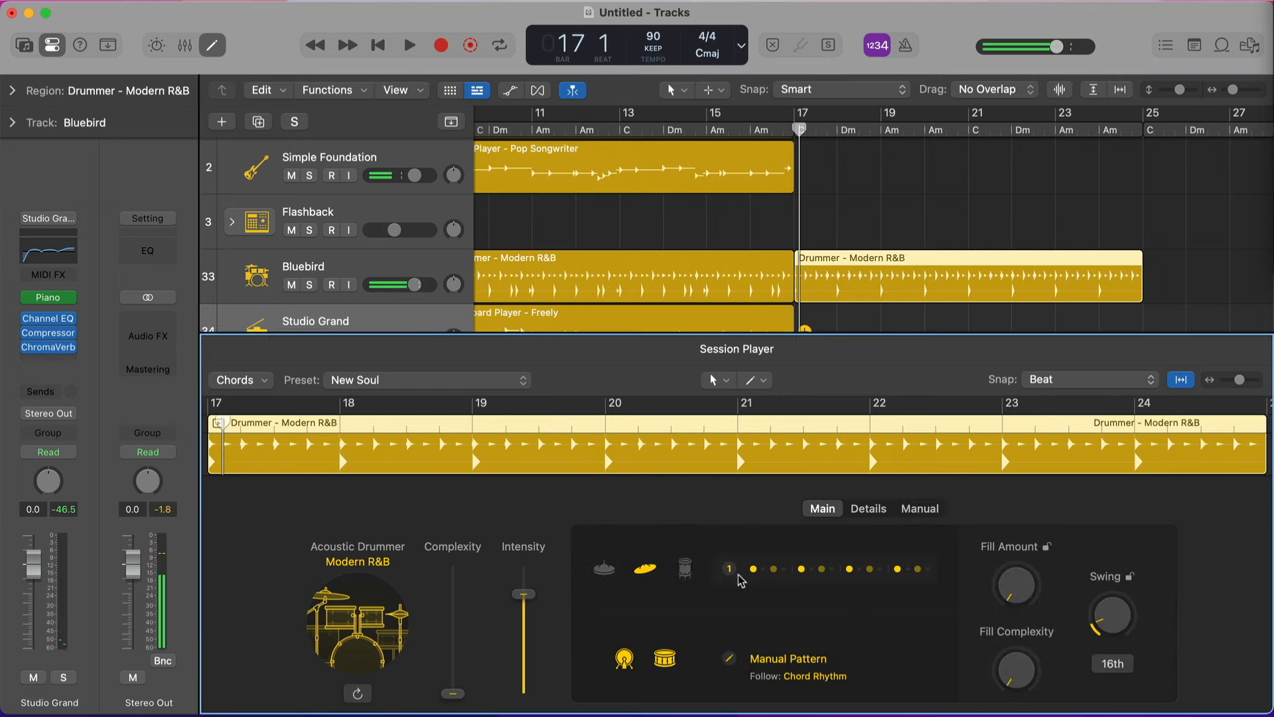
pyautogui.click(606, 569)
pyautogui.press('space')
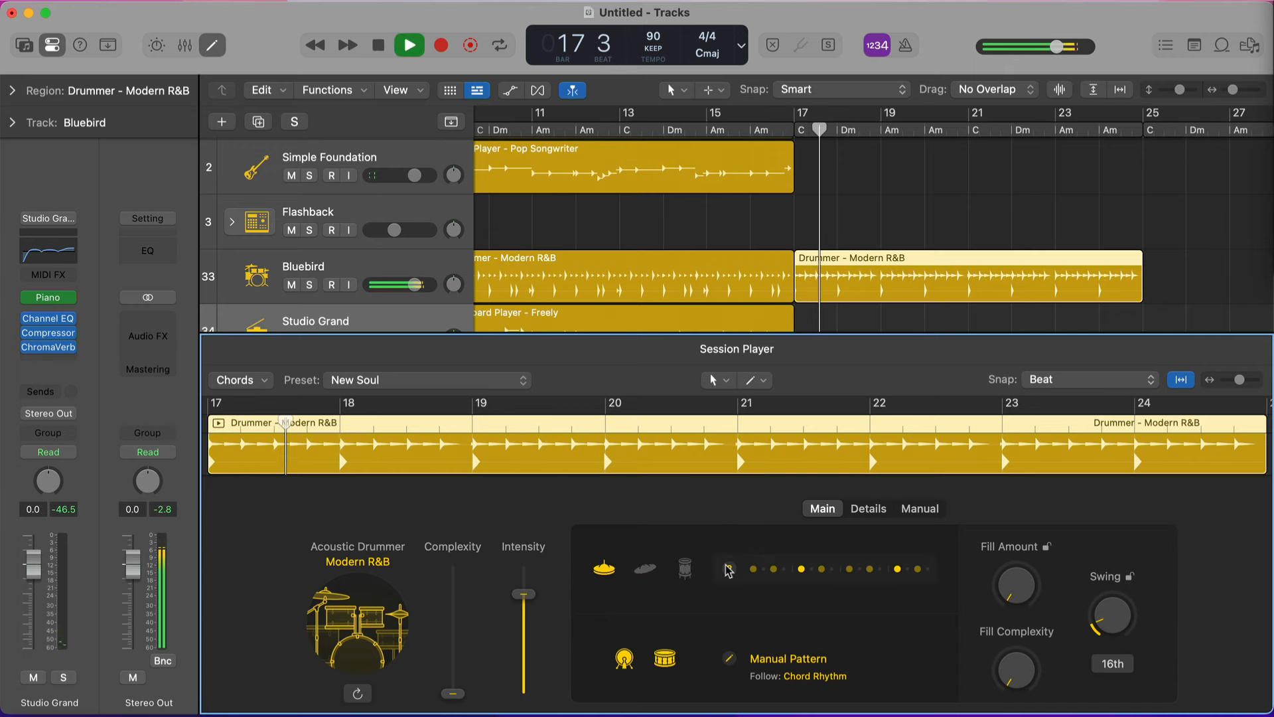
pyautogui.press('space')
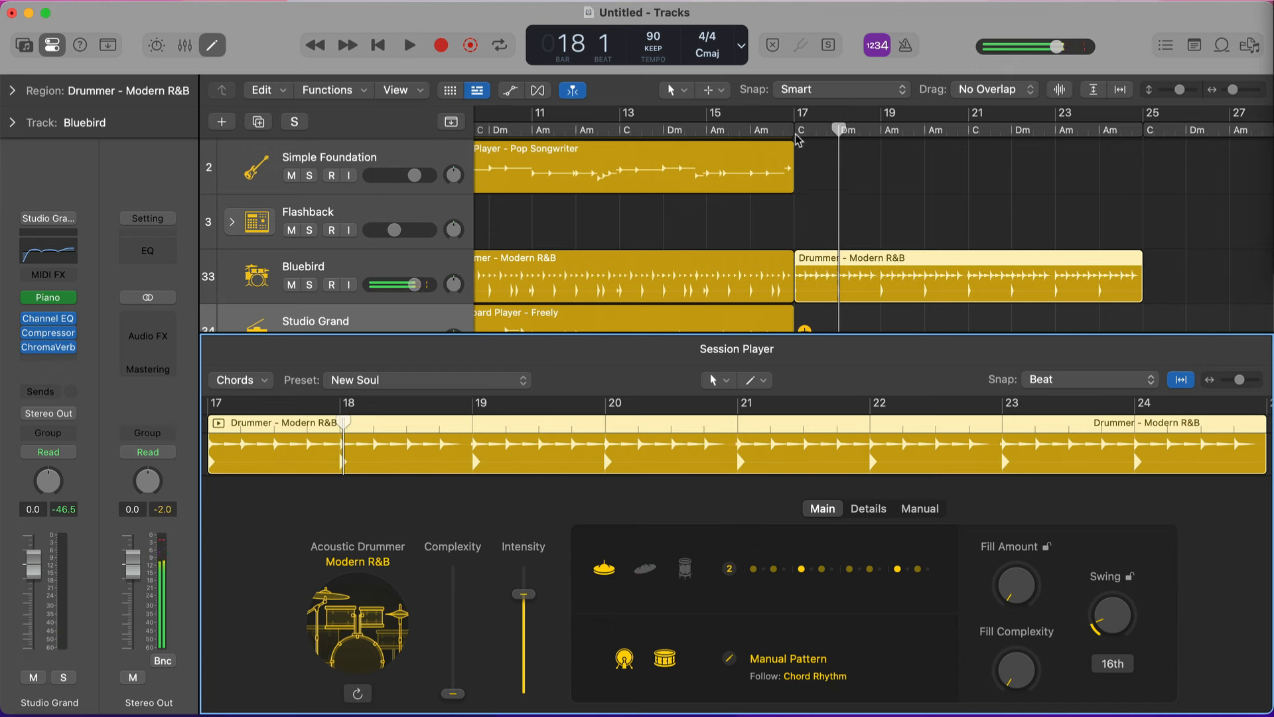
# Step: Add kicks on the last step of the manual pattern's second bar and on the first and last steps of its first bar
pyautogui.click(857, 317)
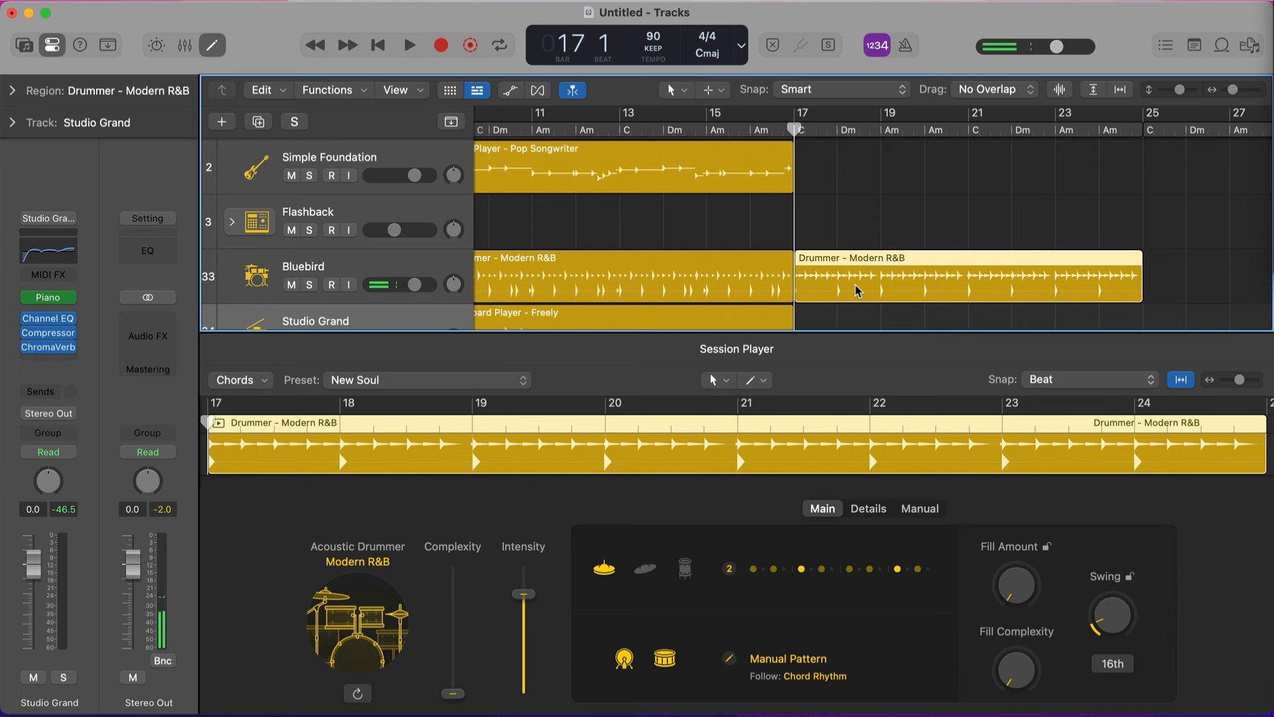
pyautogui.click(868, 507)
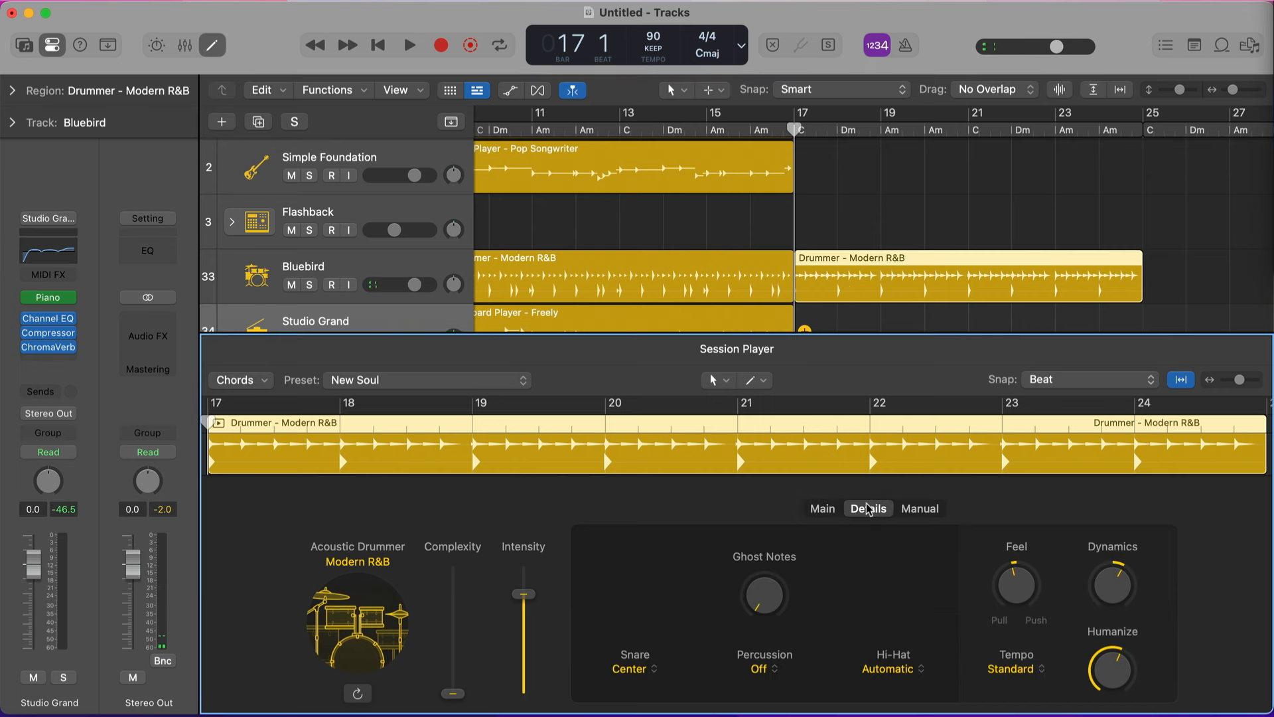
pyautogui.click(927, 510)
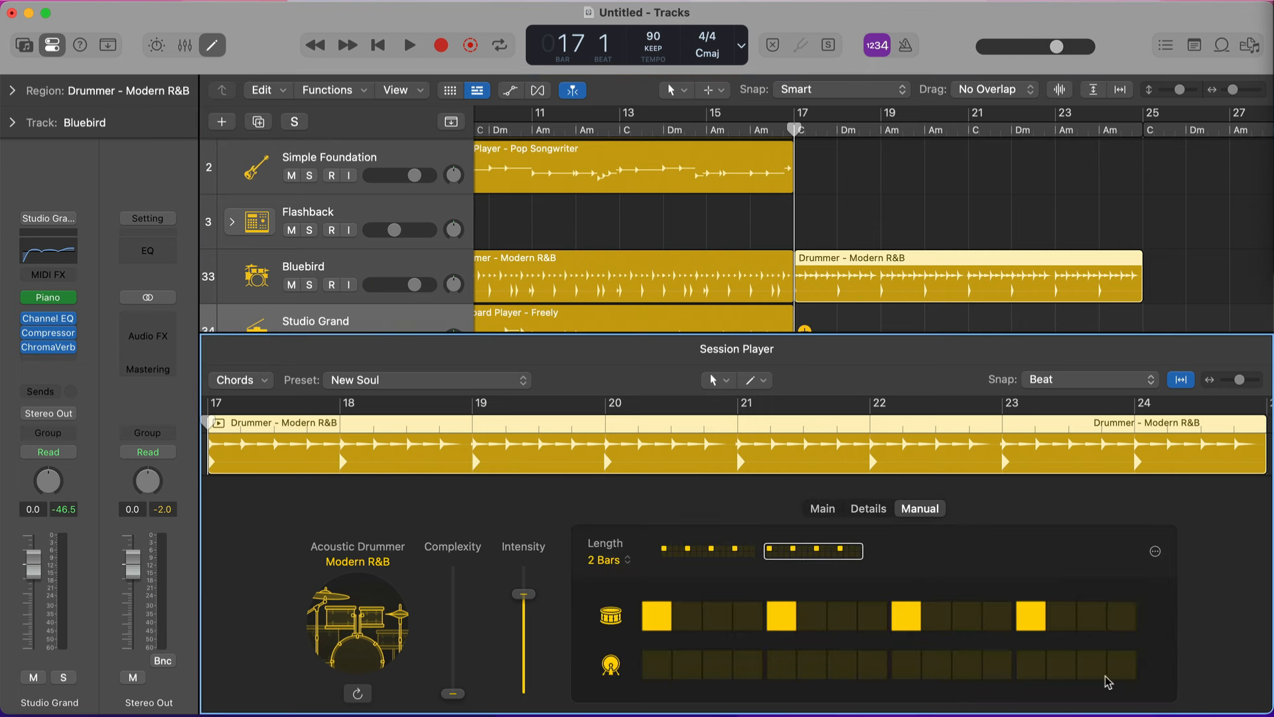
pyautogui.press('space')
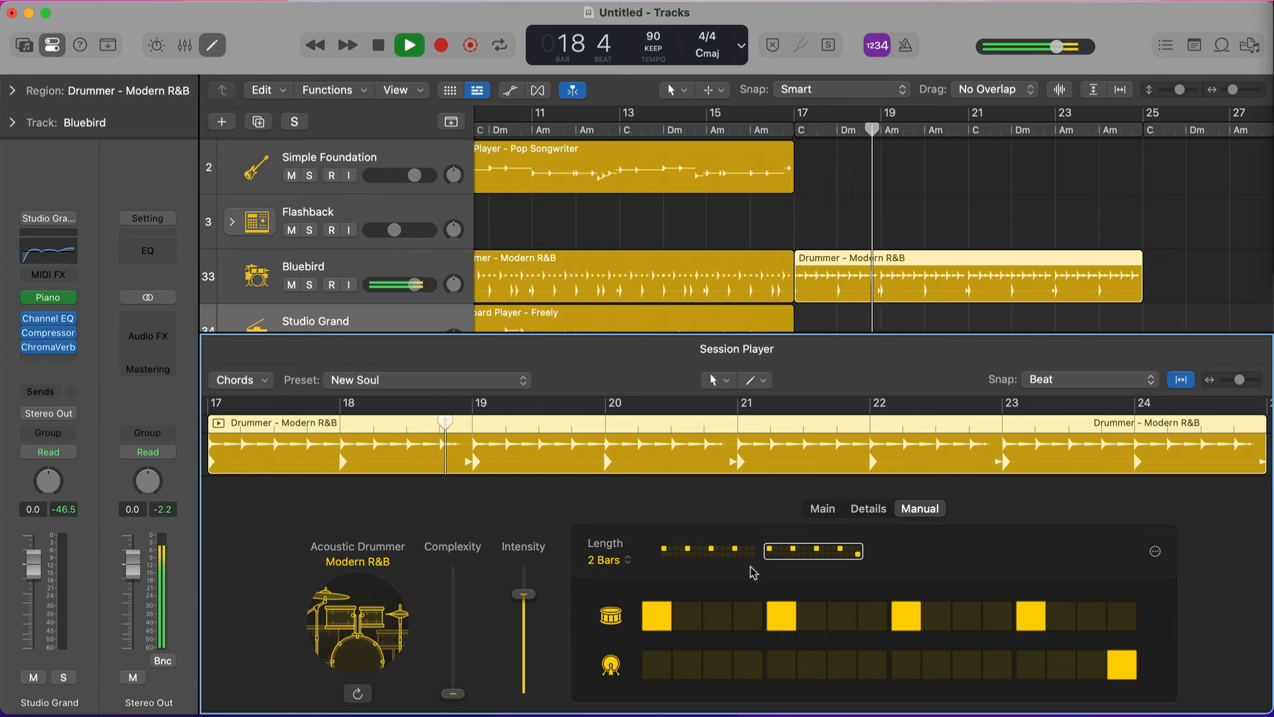
pyautogui.click(729, 555)
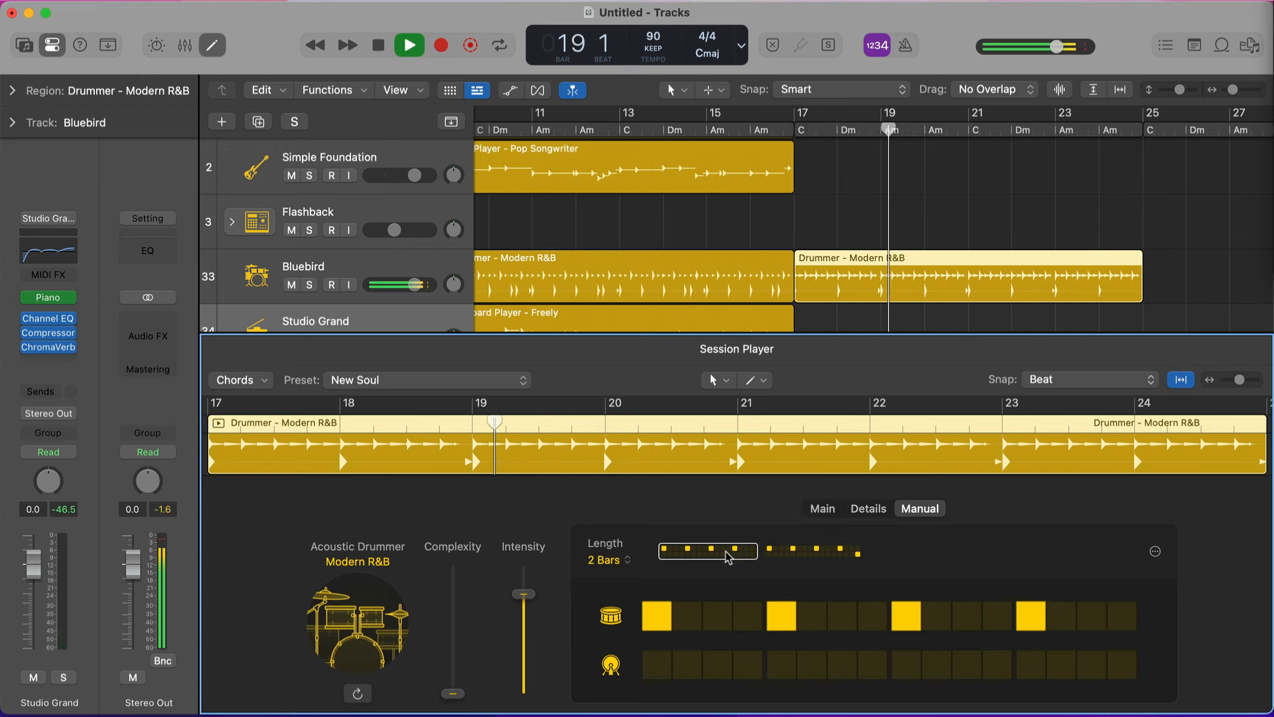
pyautogui.click(1122, 664)
pyautogui.click(656, 666)
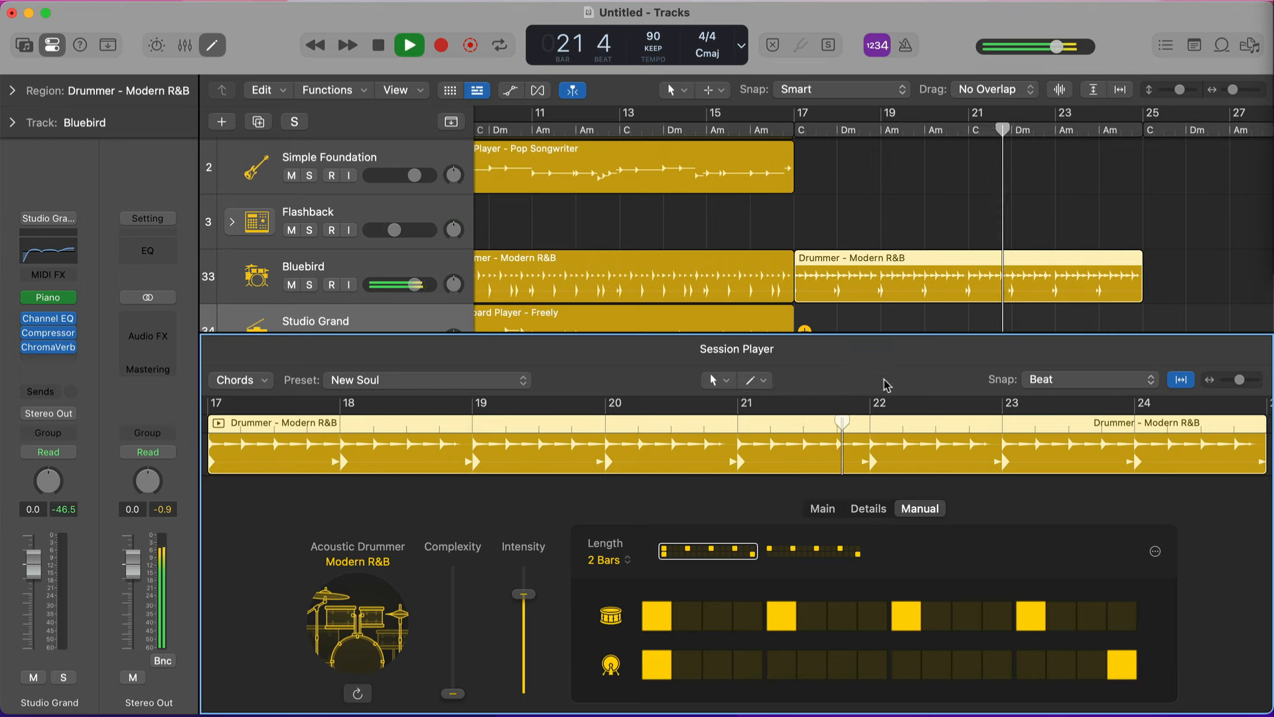
# Step: Stop playback and add a bass region at bar 17 on the Simple Foundation track
pyautogui.scroll(-1, 825, 256)
pyautogui.scroll(2, 823, 258)
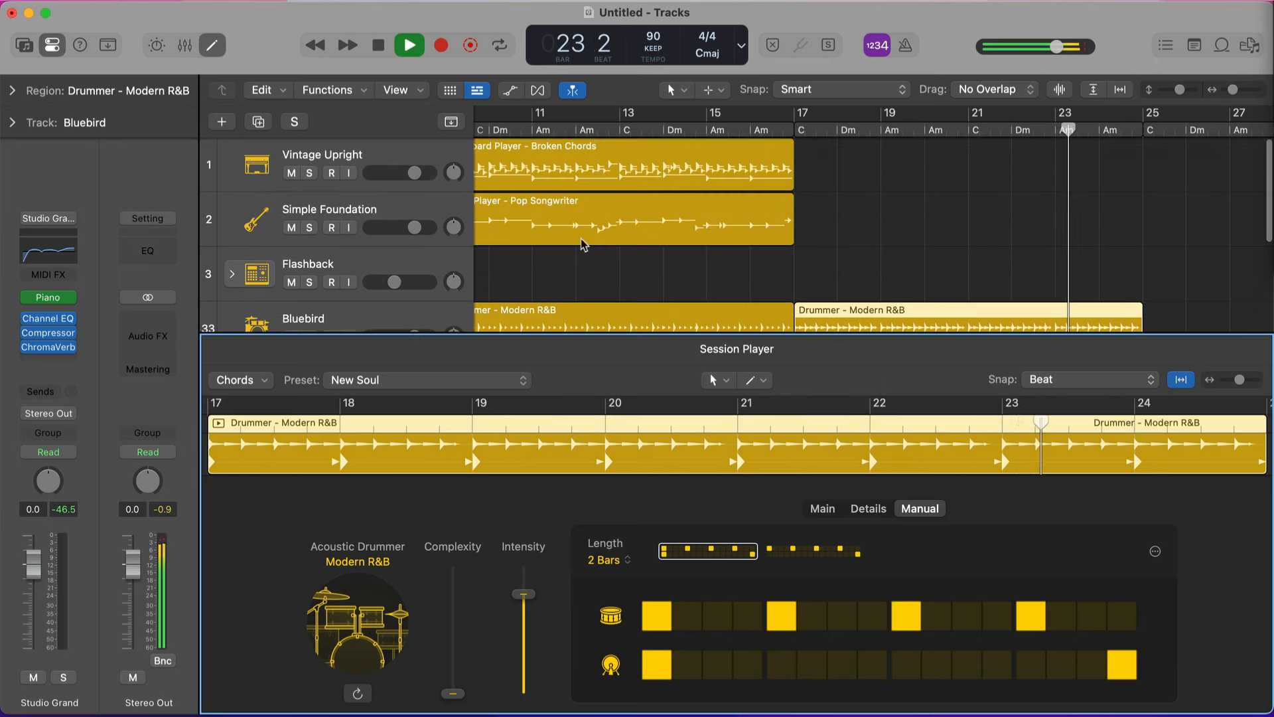
pyautogui.press('space')
pyautogui.scroll(-1, 597, 226)
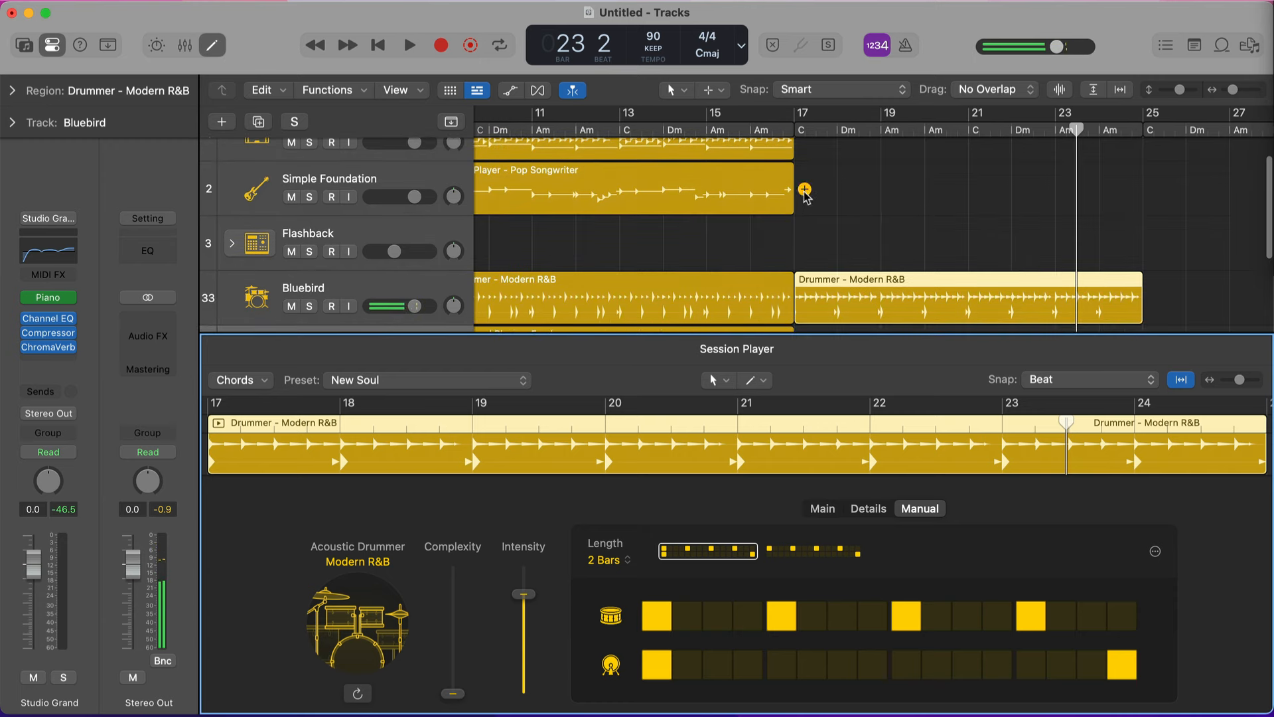
pyautogui.click(804, 190)
# Step: Start a one-bar manual pattern for the new bass region with notes on beats 1, 2 and 3
pyautogui.click(835, 509)
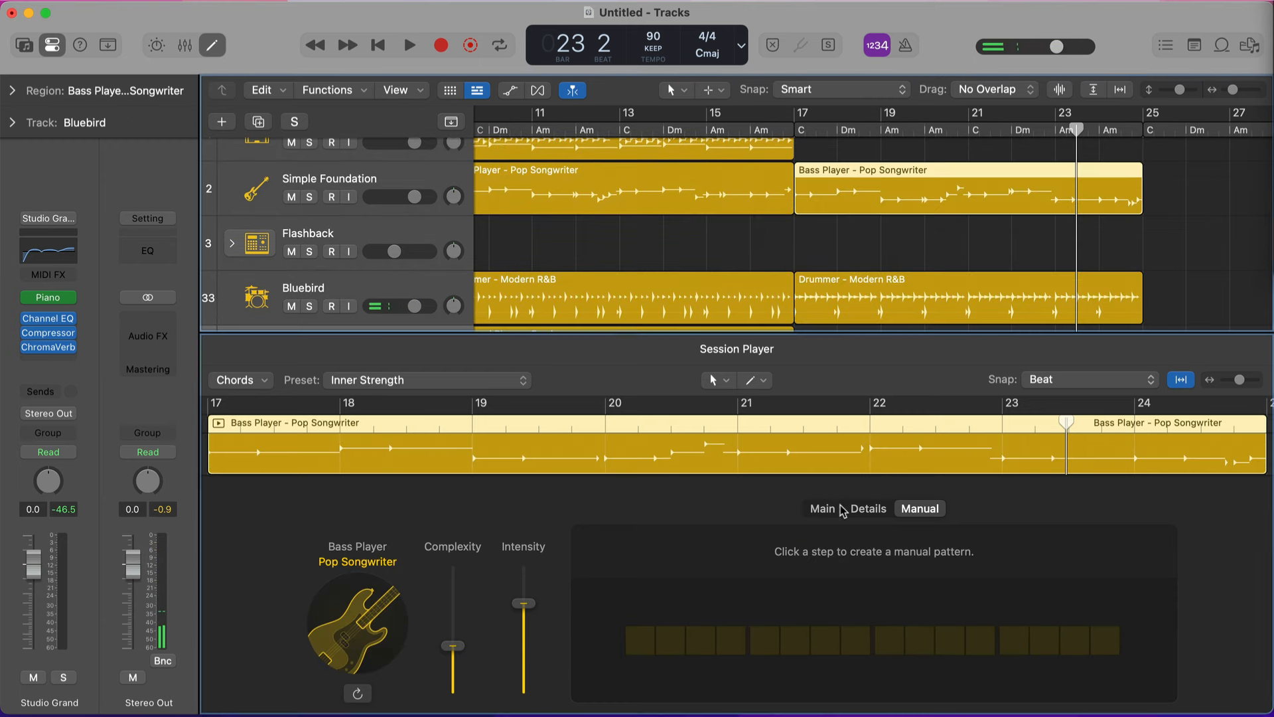
pyautogui.click(921, 509)
pyautogui.click(652, 645)
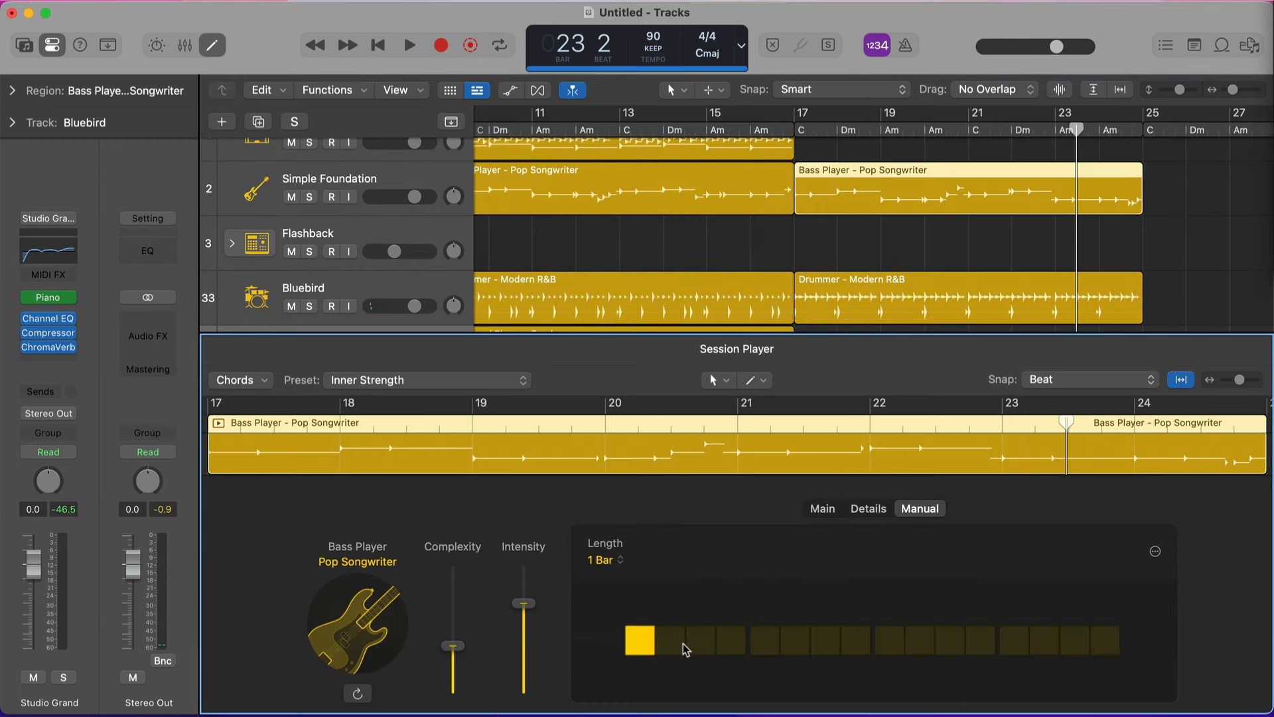
pyautogui.click(763, 642)
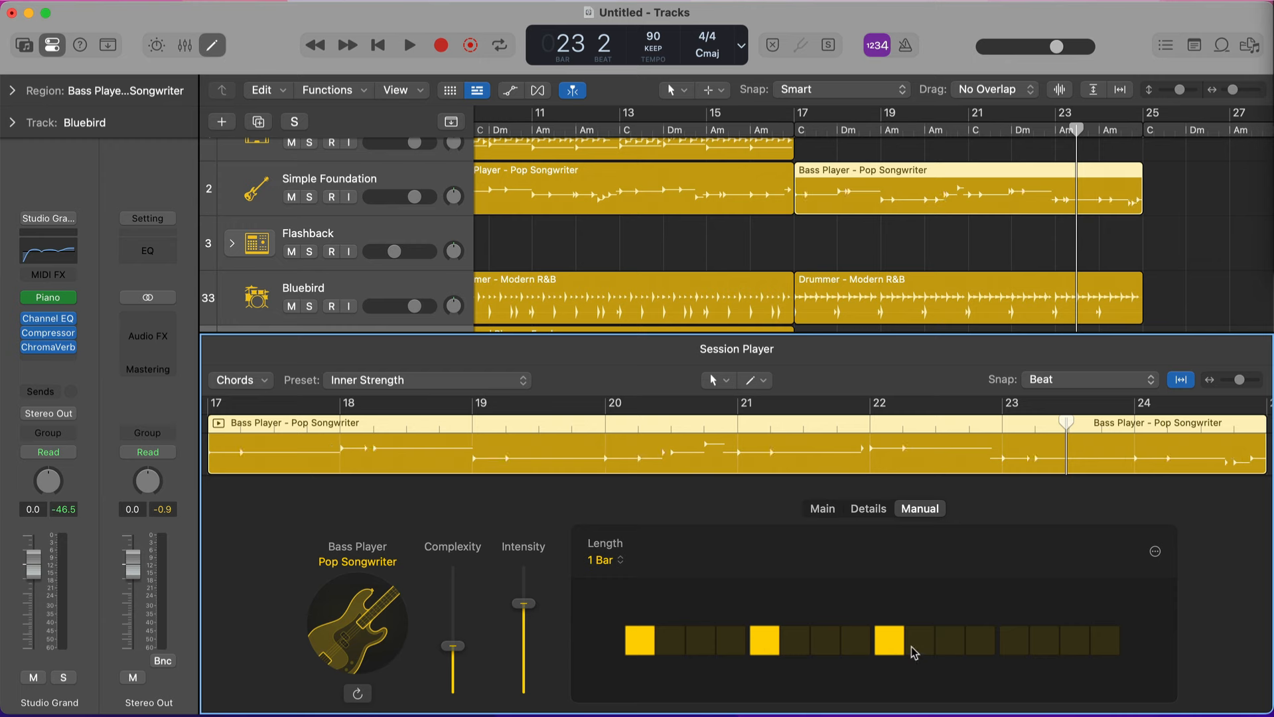
# Step: Add a hit on beat 4 of the bass player's manual pattern and play back from bar 17
pyautogui.click(1019, 645)
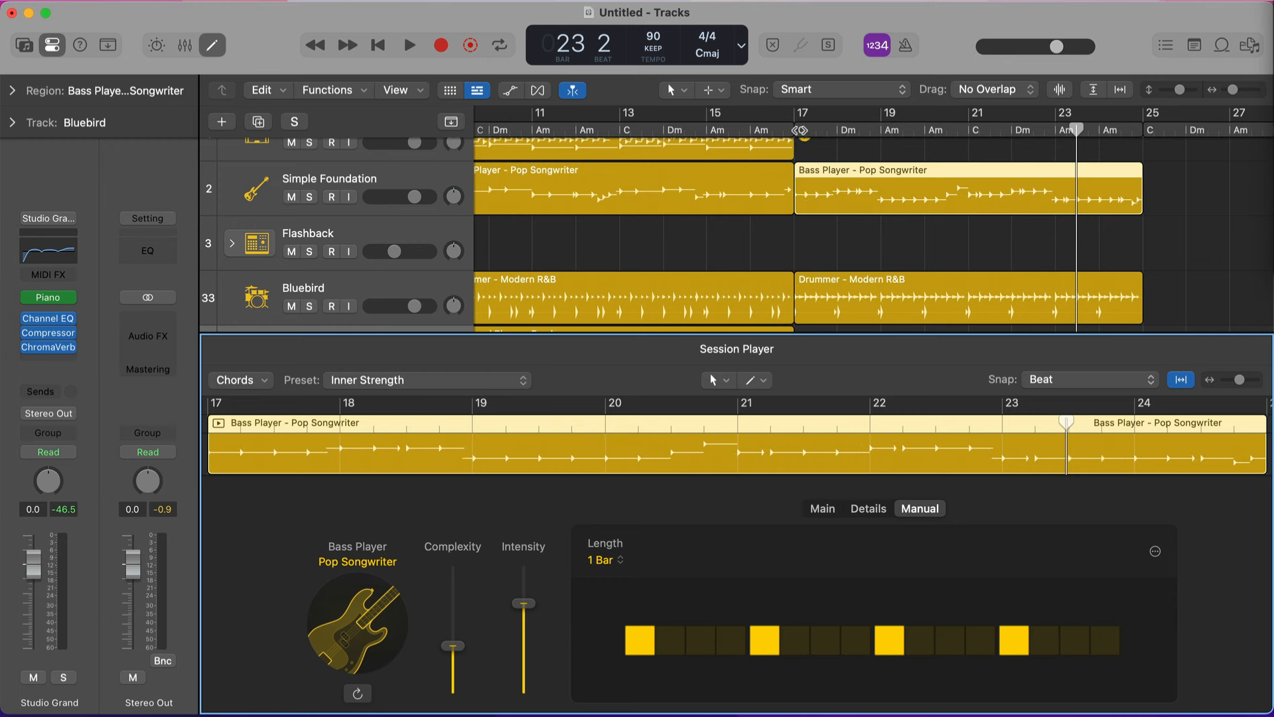
pyautogui.click(819, 319)
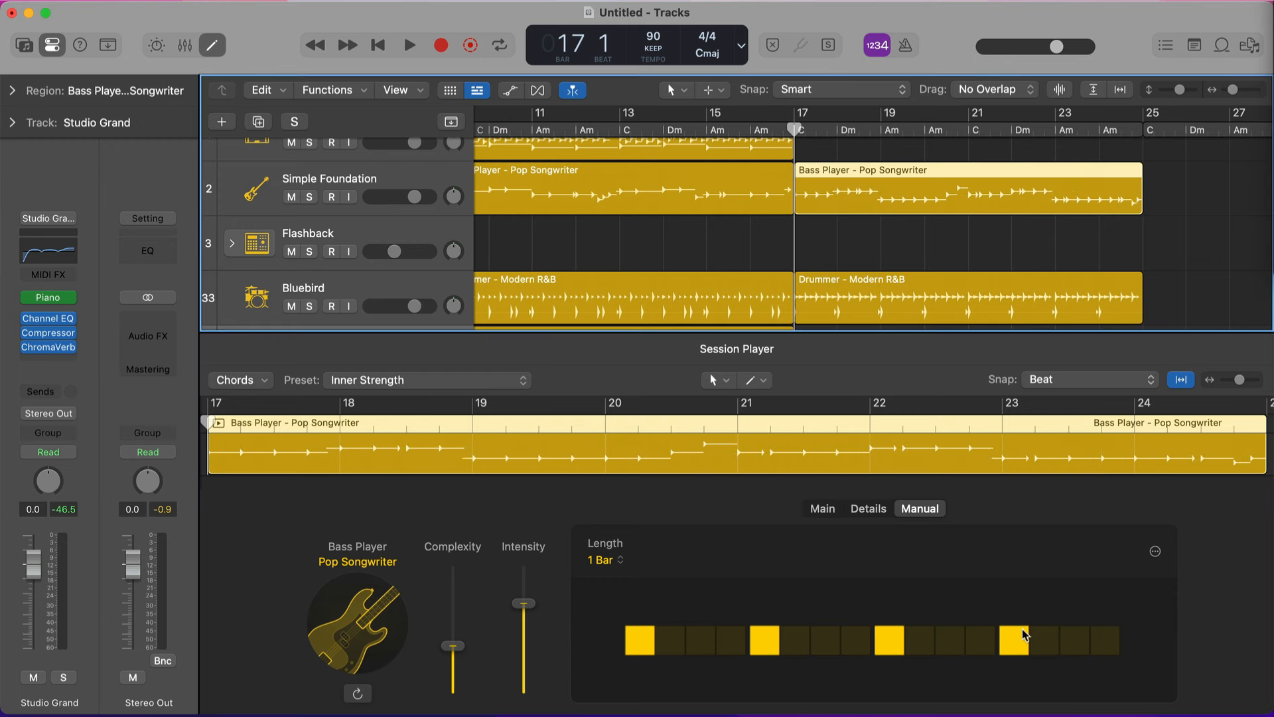
pyautogui.press('space')
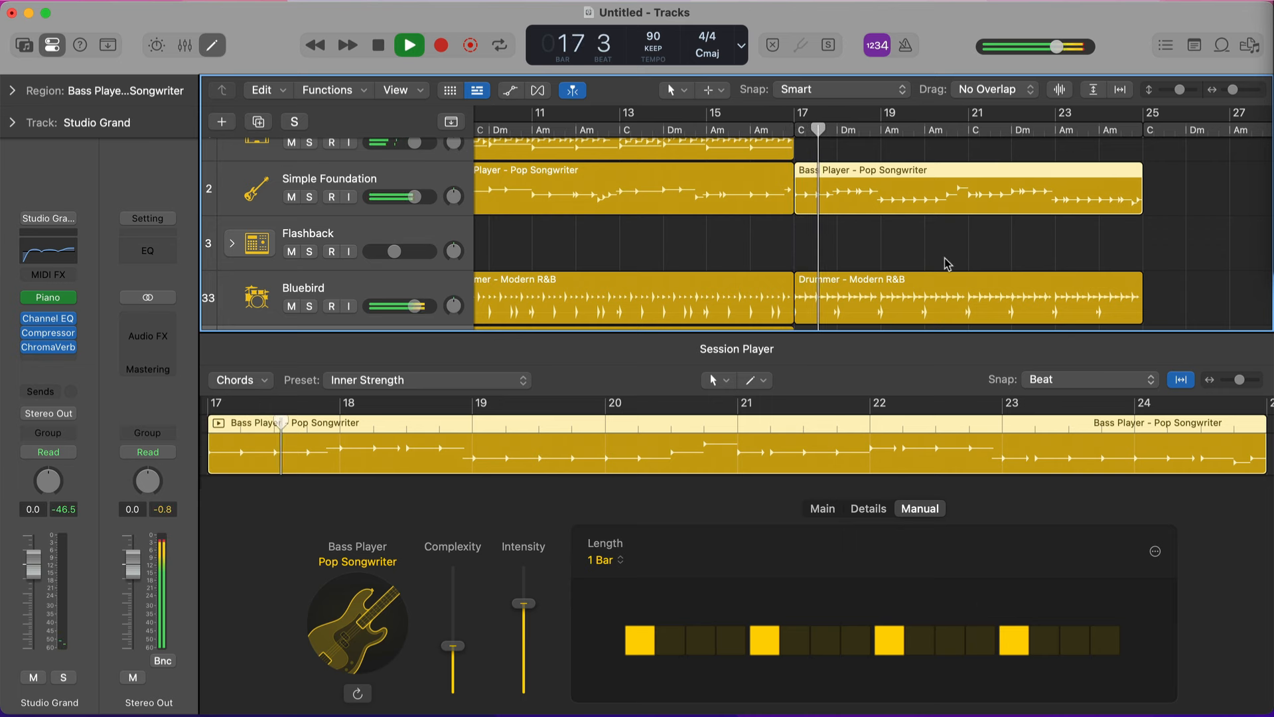
# Step: Set the bass player's phrasing to Short in its main settings
pyautogui.click(824, 509)
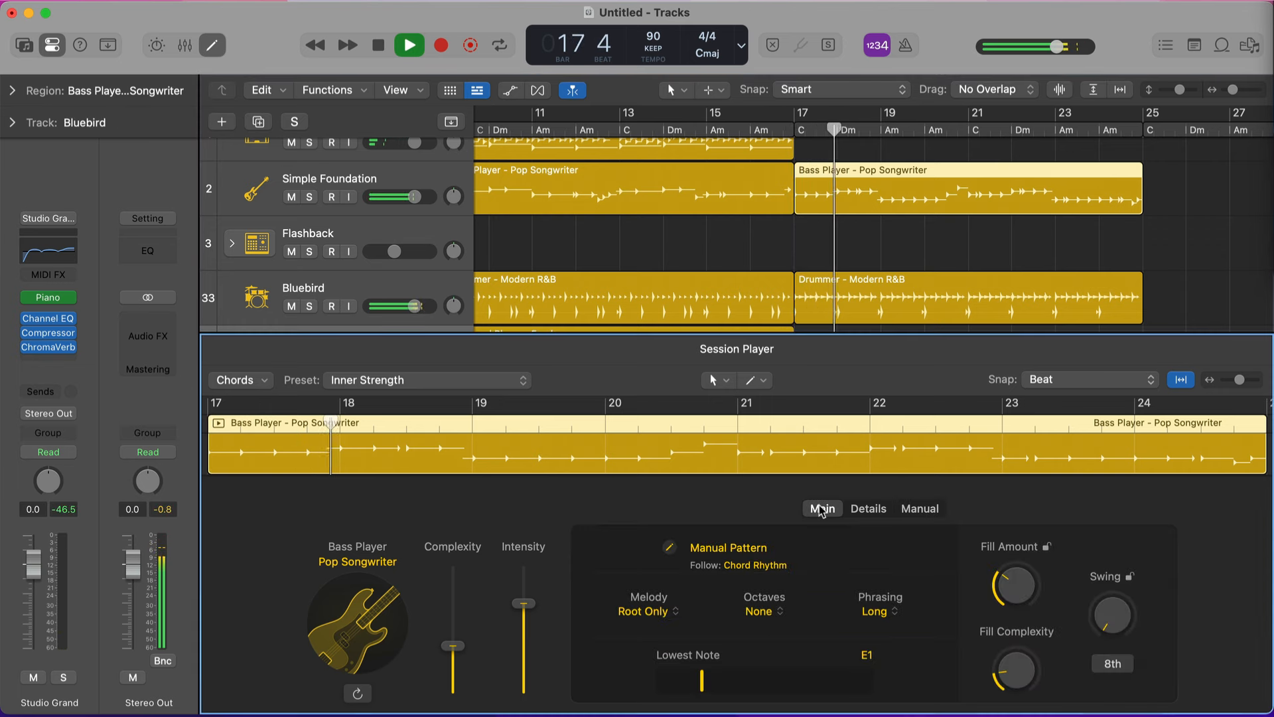
pyautogui.click(874, 617)
pyautogui.click(878, 642)
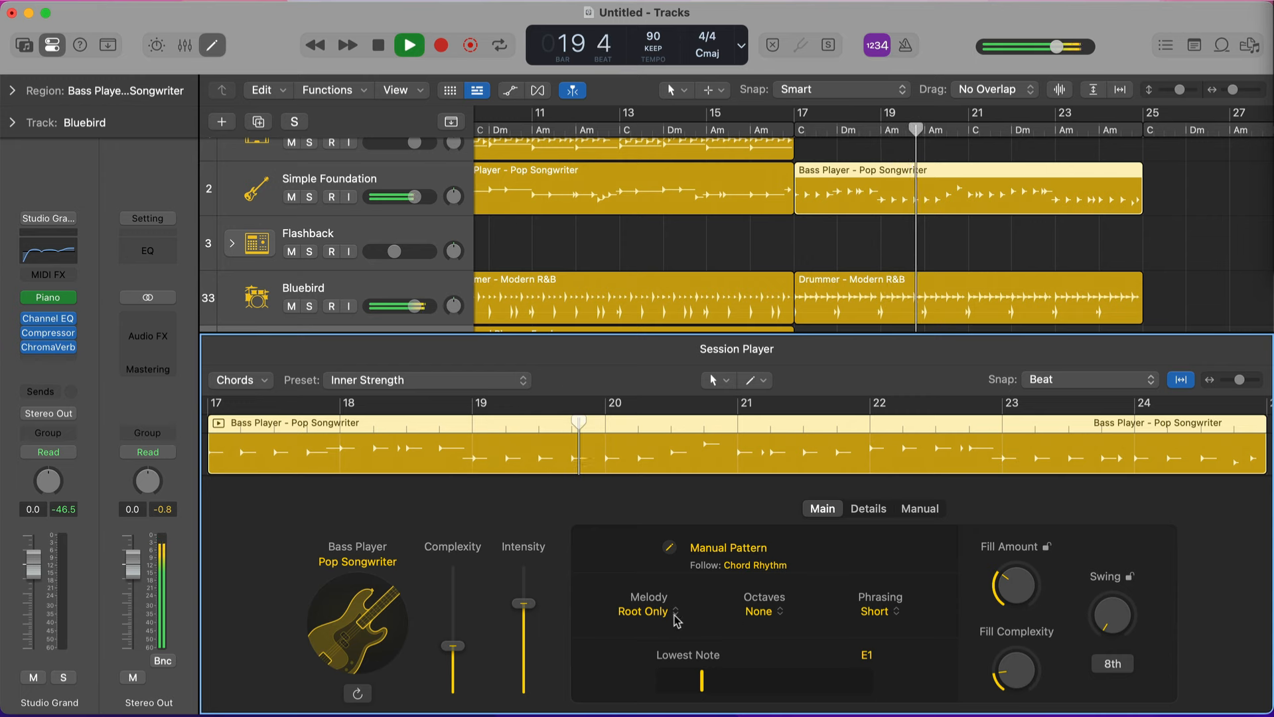
# Step: Look over the bass player's phrasing, octave and melody choices and its detail settings while the song plays
pyautogui.click(877, 612)
pyautogui.click(815, 602)
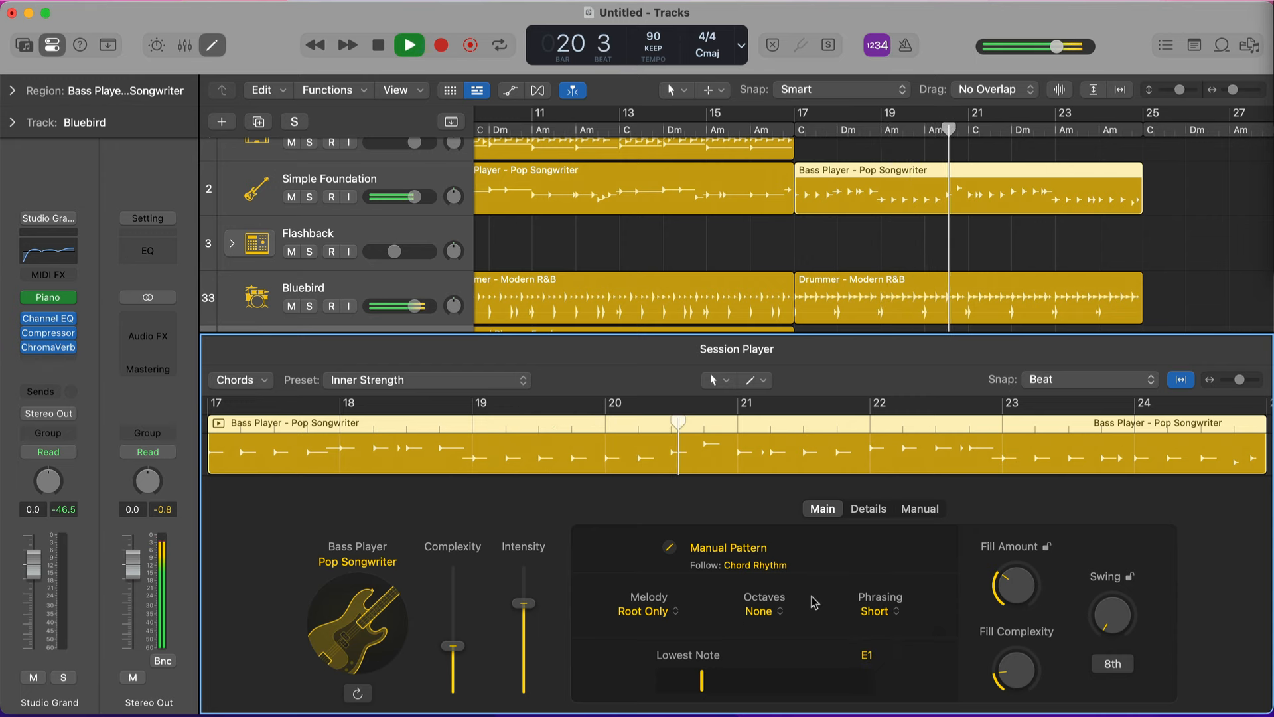
pyautogui.click(768, 610)
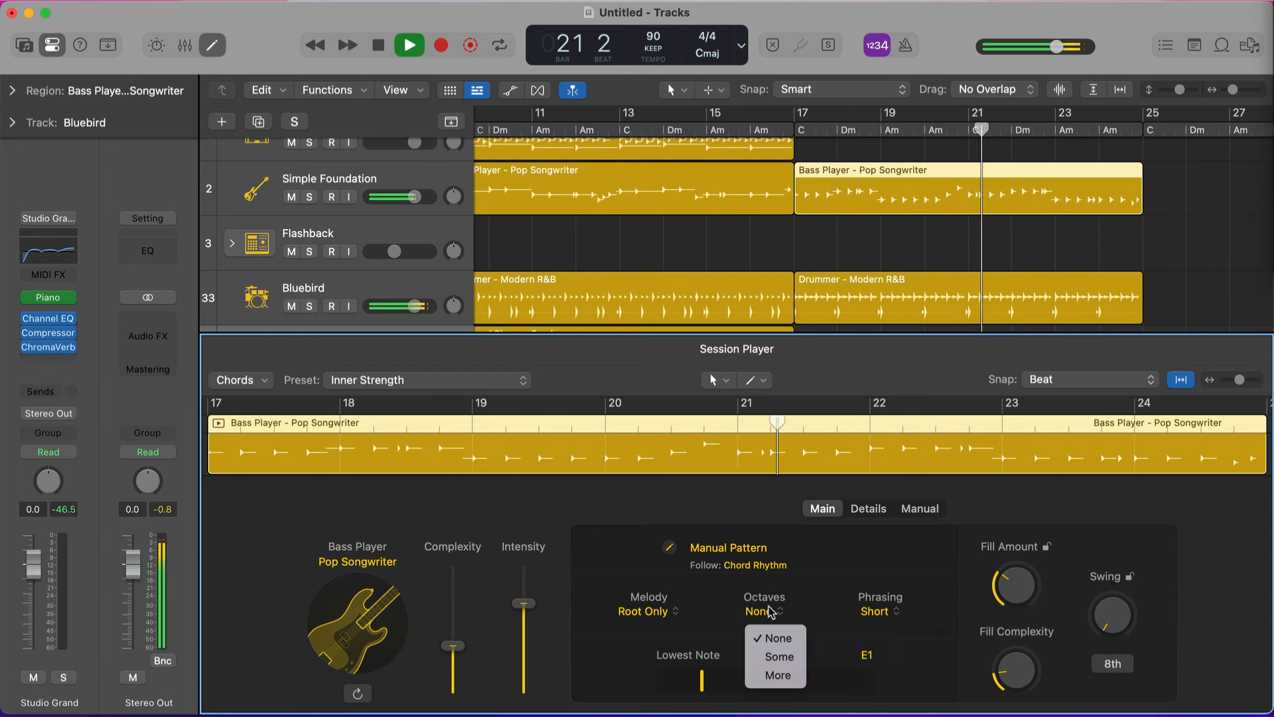
pyautogui.click(794, 601)
pyautogui.click(666, 608)
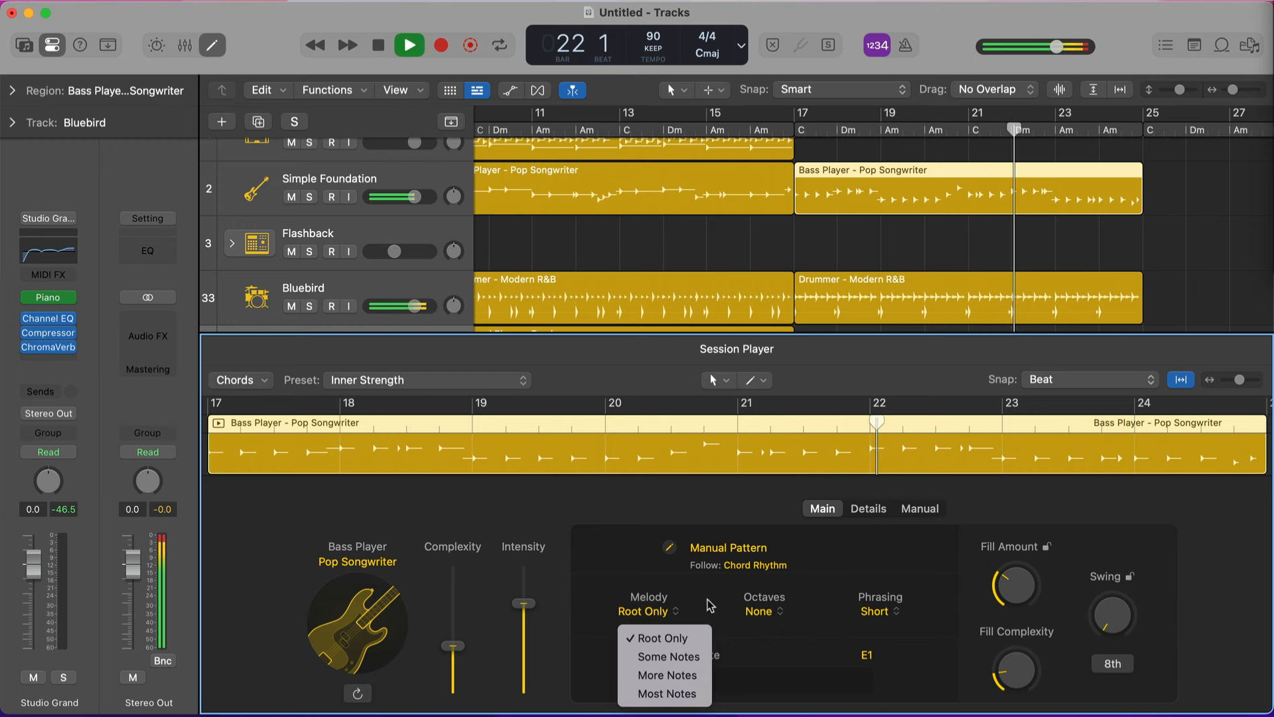
pyautogui.click(871, 512)
pyautogui.click(875, 511)
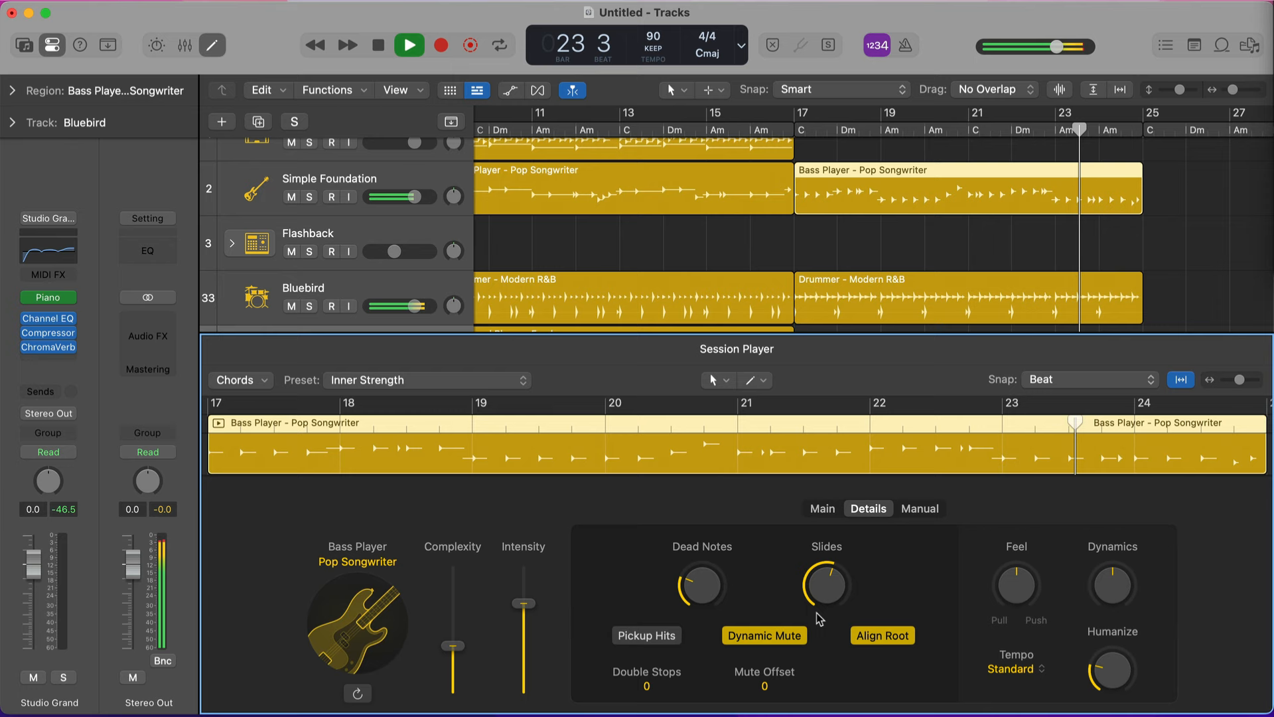
pyautogui.click(823, 509)
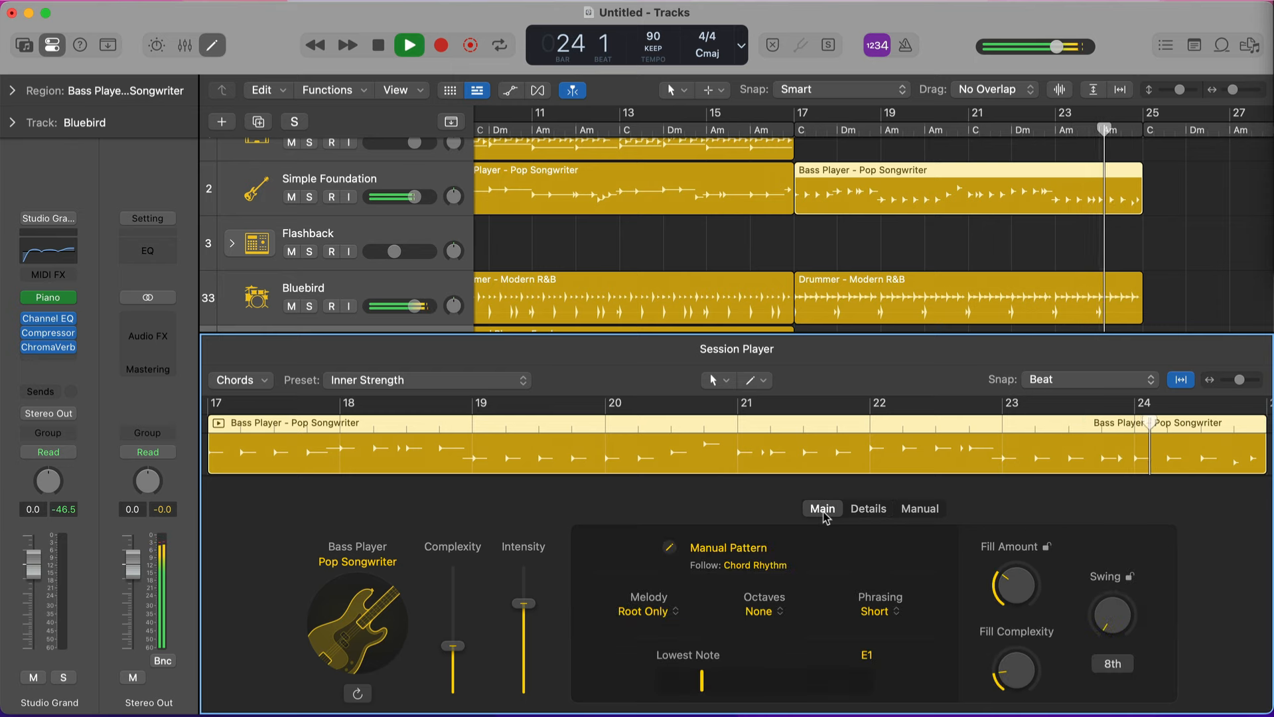
# Step: Set the bass player's octaves to Some and replay from just before bar 17
pyautogui.click(763, 611)
pyautogui.click(780, 655)
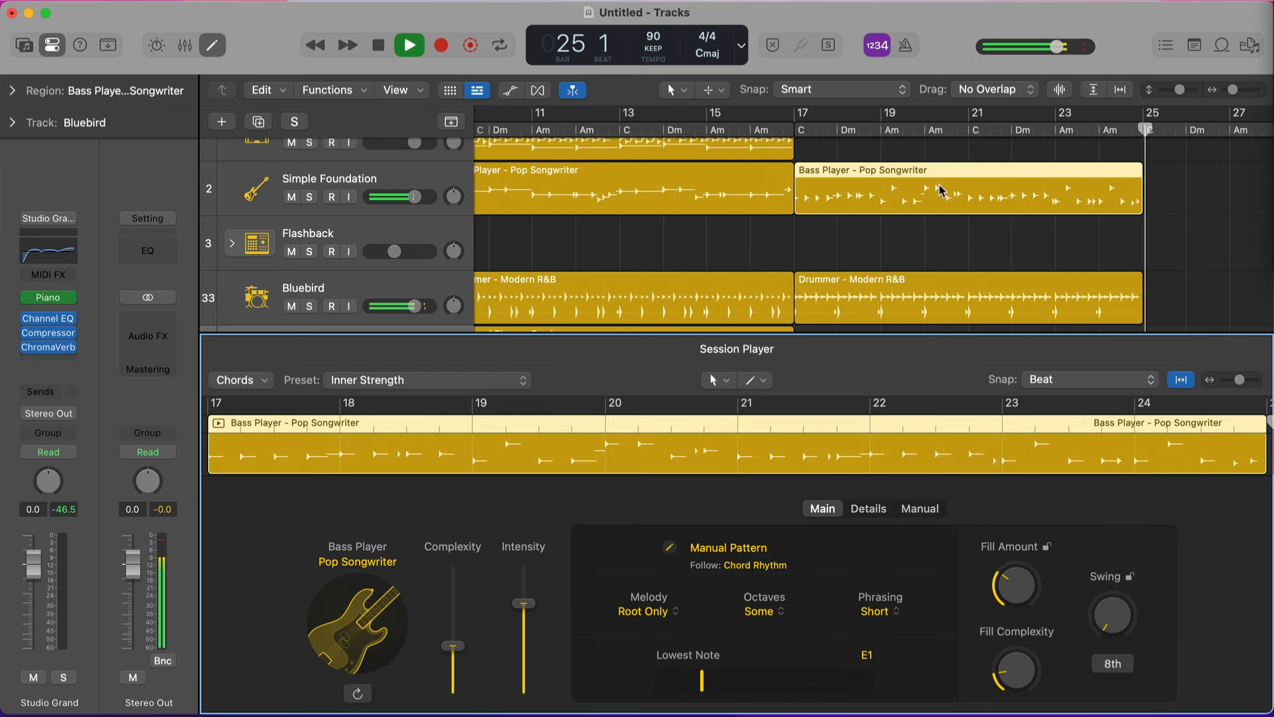
pyautogui.press('space')
pyautogui.click(778, 129)
pyautogui.press('space')
# Step: Stop playback and create a Keyboard Player region at bar 17 on the Studio Grand track
pyautogui.hscroll(1, 841, 178)
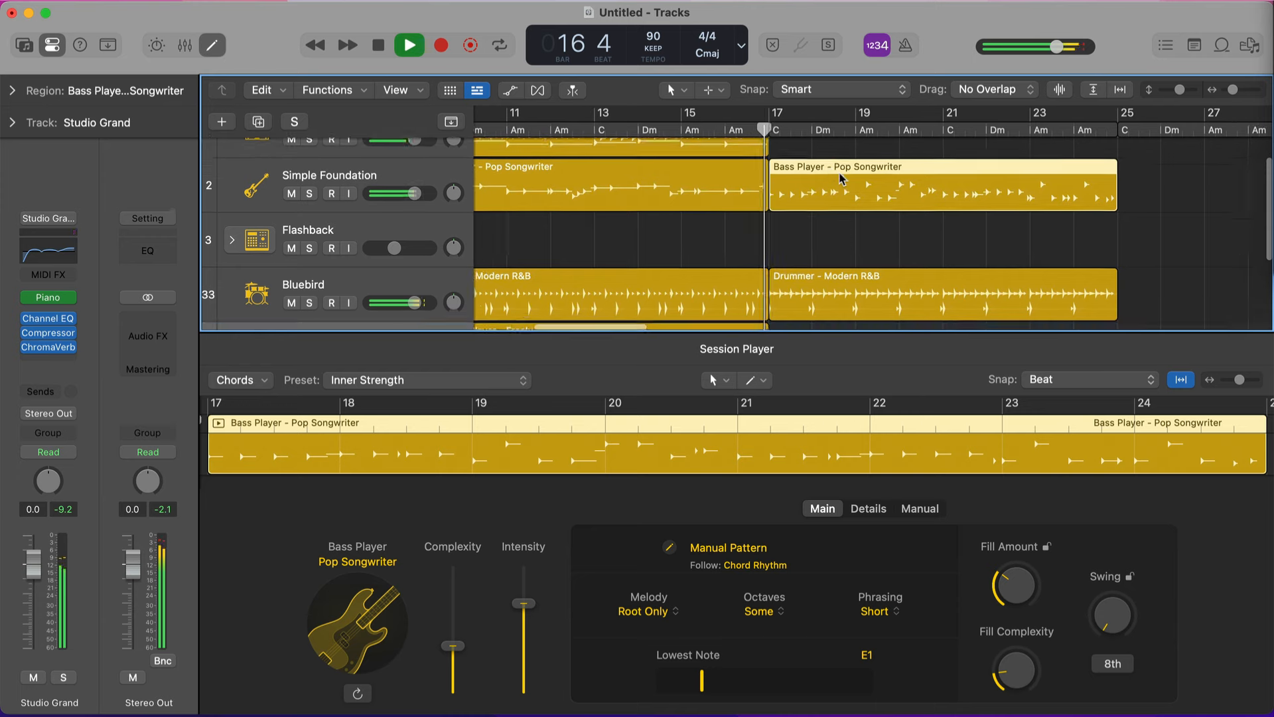
pyautogui.scroll(-1, 842, 177)
pyautogui.scroll(1, 840, 177)
pyautogui.hscroll(1, 840, 178)
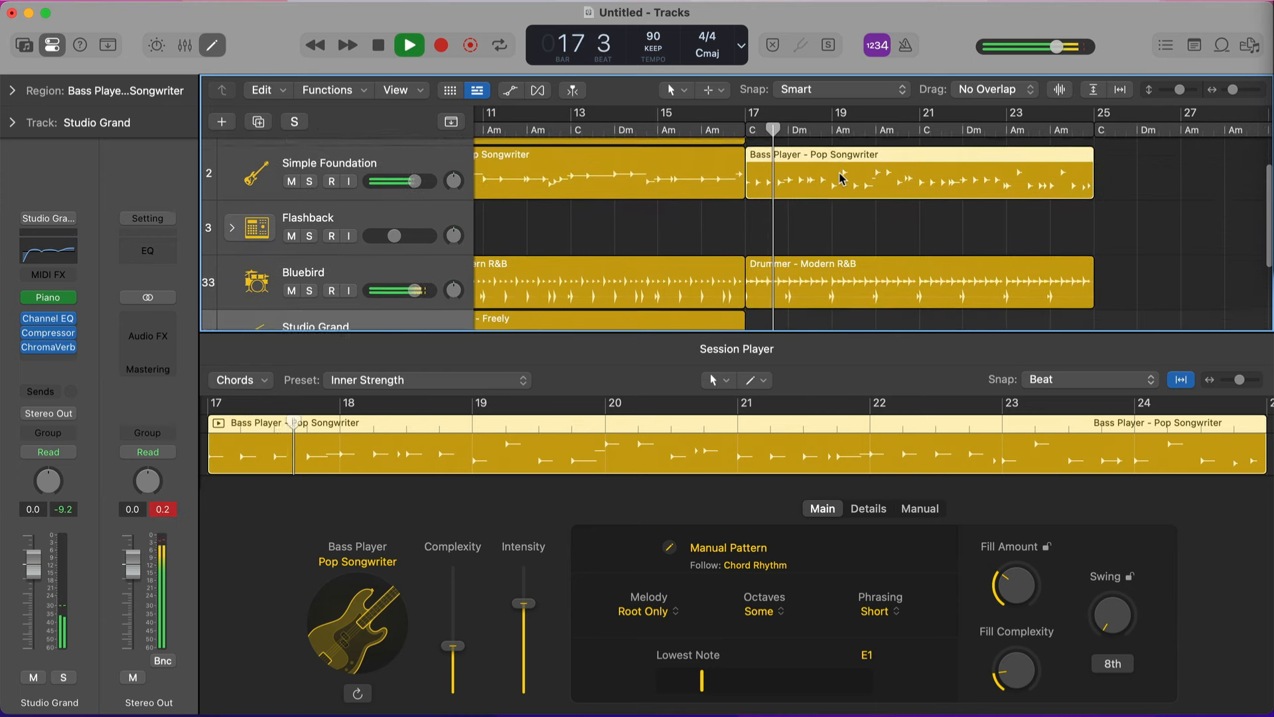
pyautogui.scroll(2, 840, 178)
pyautogui.press('super+Right')
pyautogui.press('super+Right')
pyautogui.press('super+Right')
pyautogui.press('super+Right')
pyautogui.hscroll(-5, 841, 178)
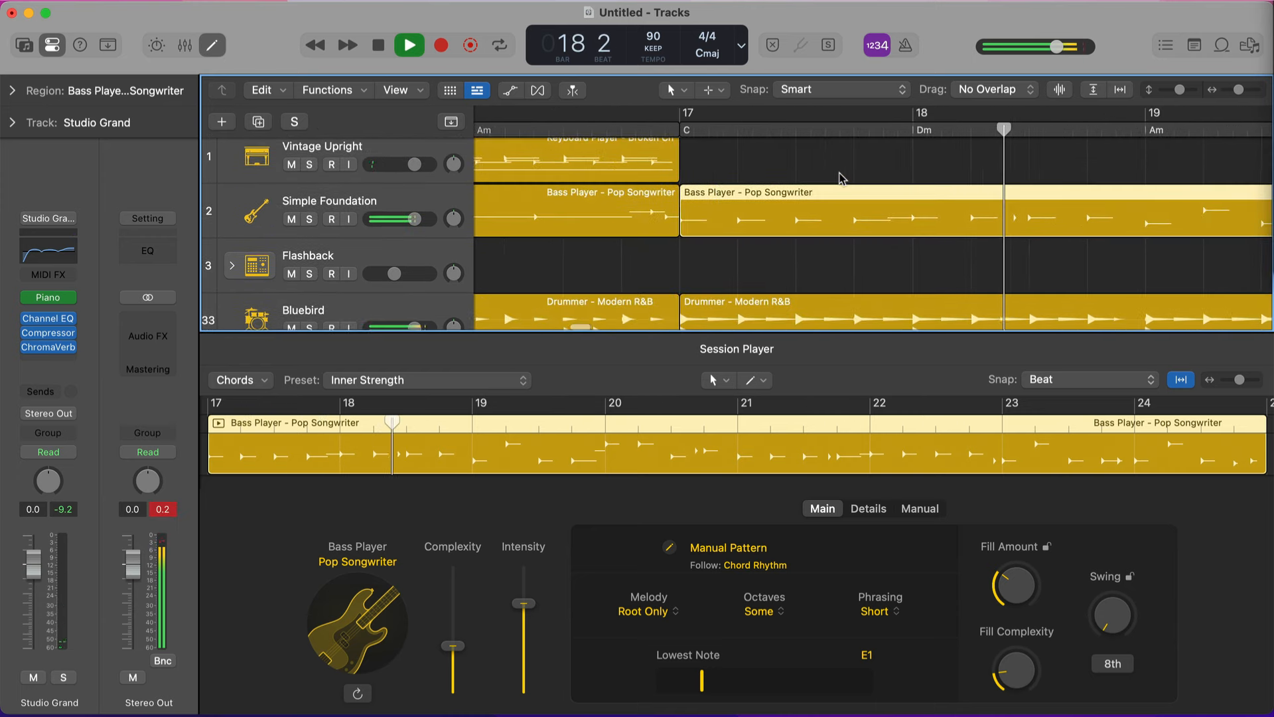
pyautogui.press('space')
pyautogui.scroll(-2, 840, 178)
pyautogui.scroll(-3, 840, 178)
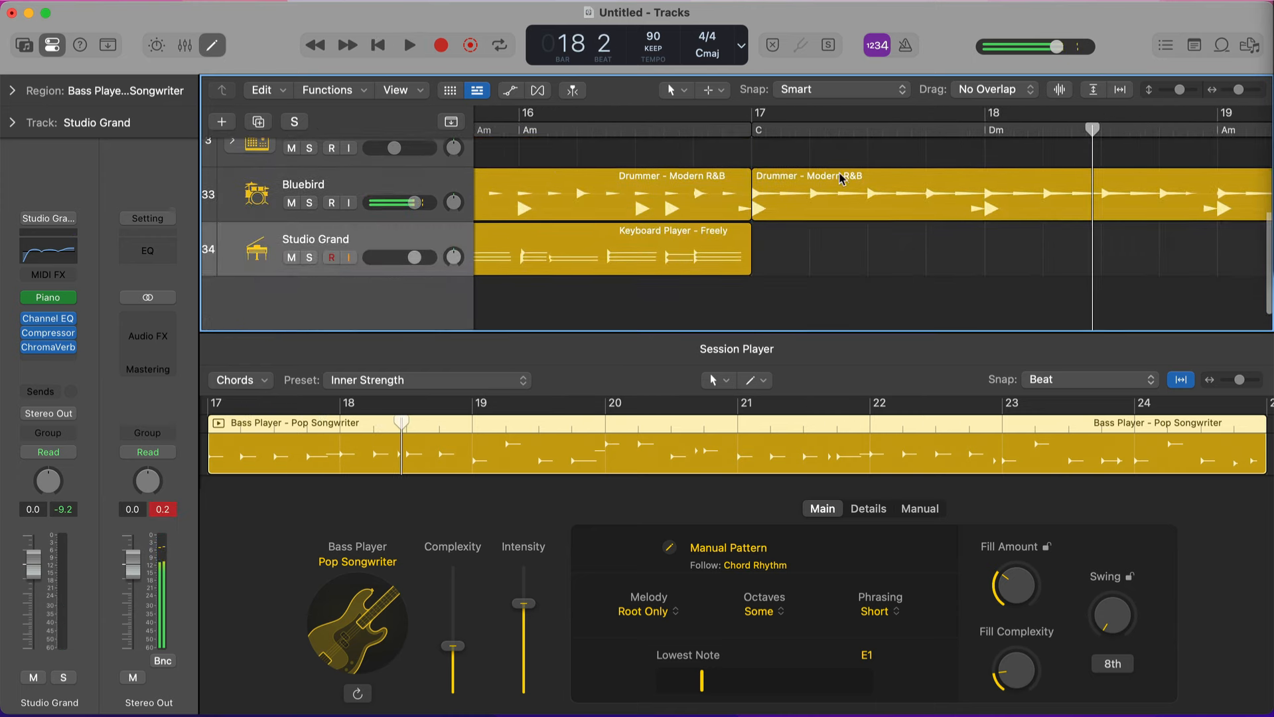
pyautogui.click(760, 249)
pyautogui.click(760, 249)
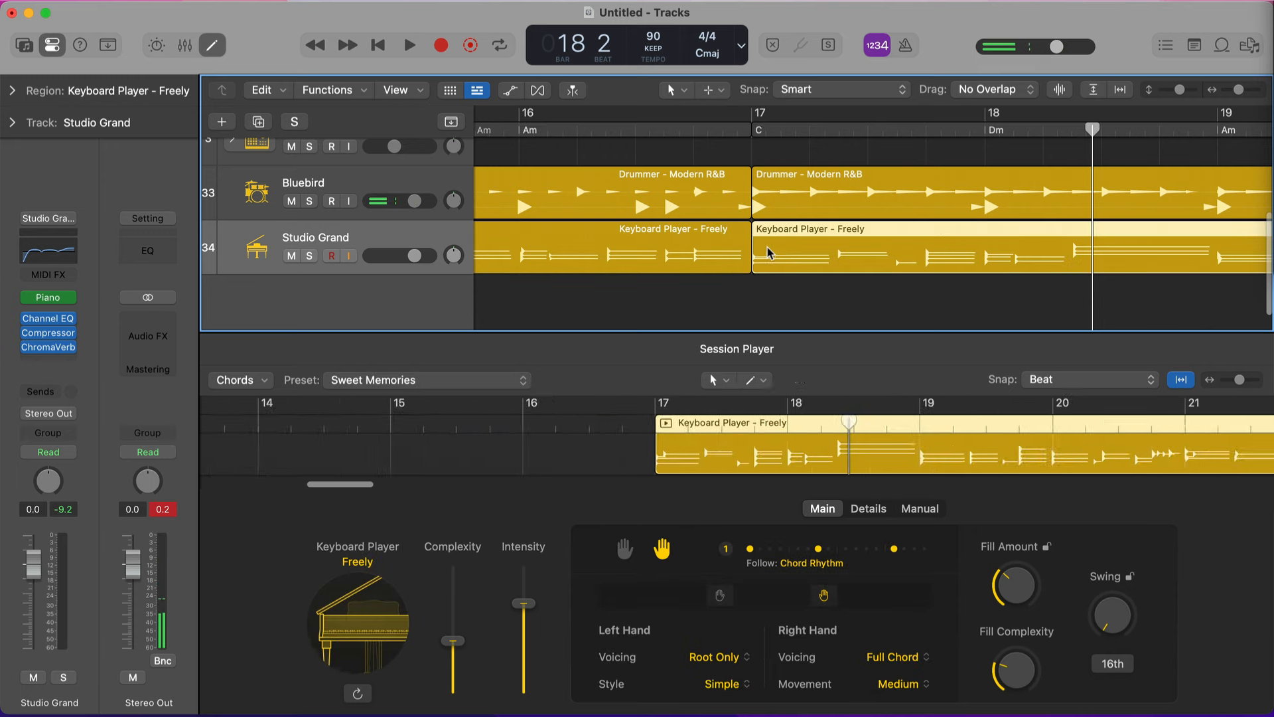
# Step: Split the new keyboard region at beat 2 of bar 17, delete the part after the split, and start playback
pyautogui.click(833, 131)
pyautogui.press('super+t')
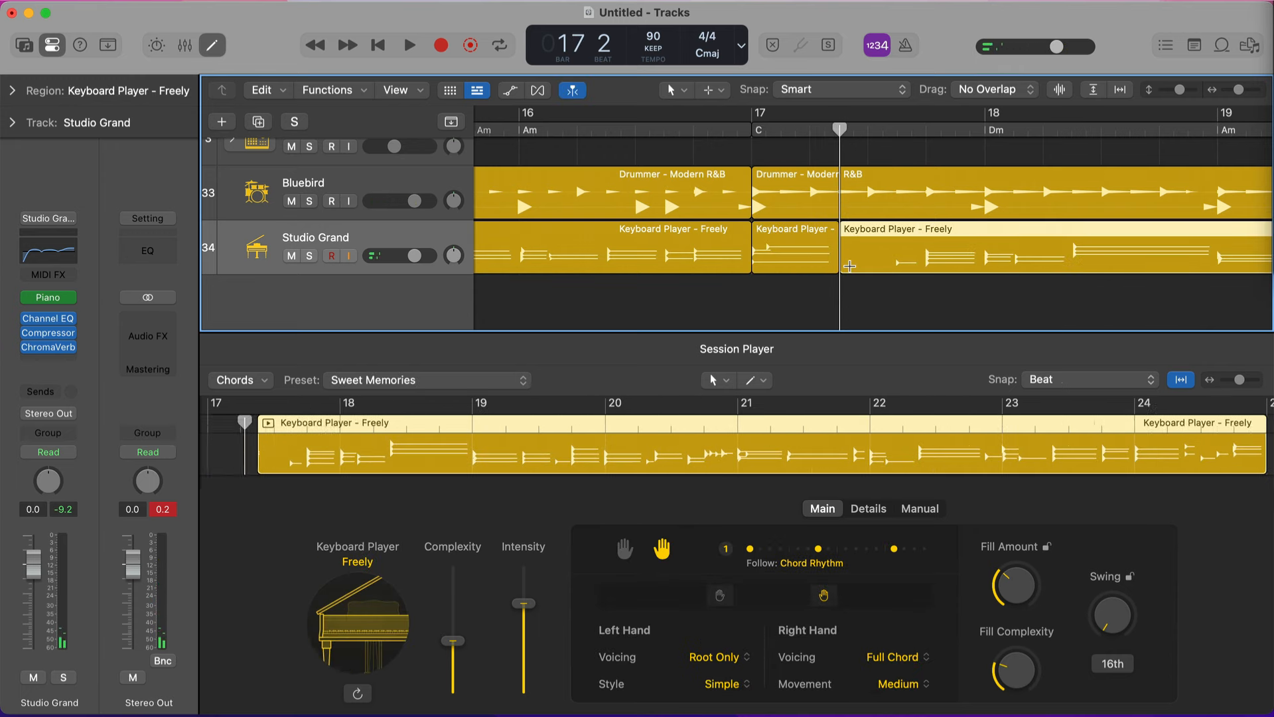
pyautogui.press('Delete')
pyautogui.press('space')
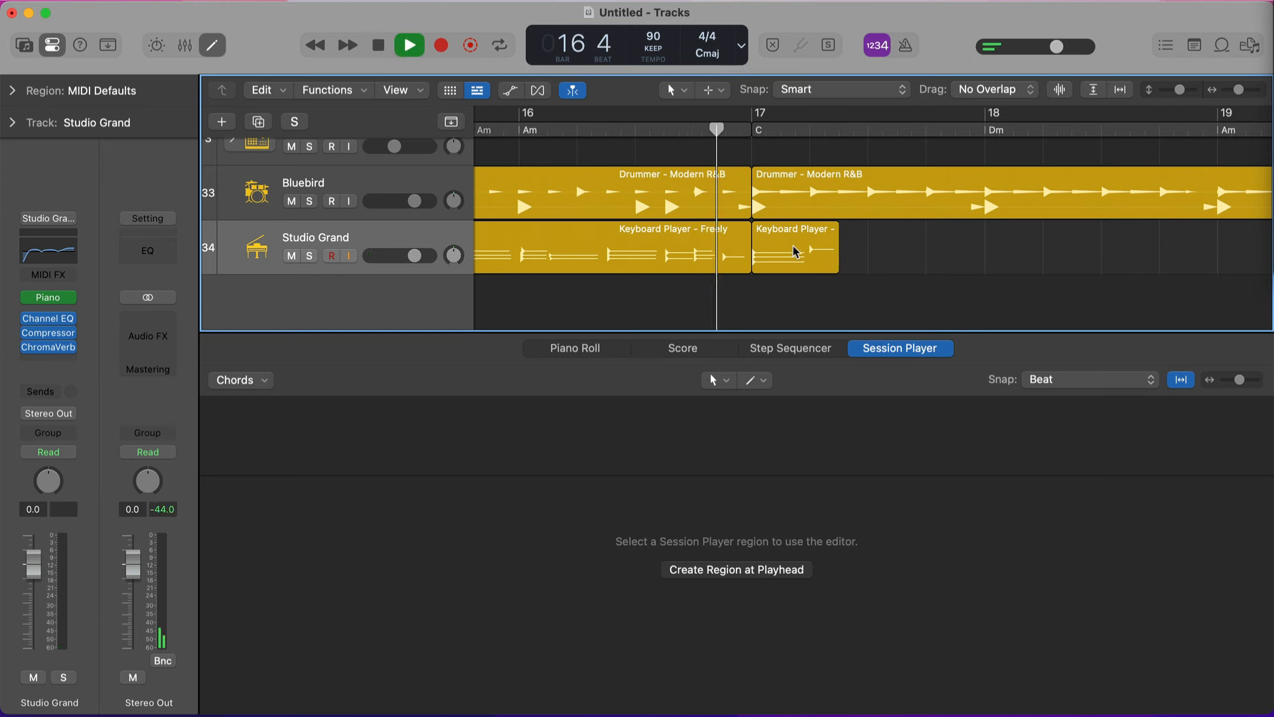
# Step: Lower the short keyboard region's complexity to minimum and replay from just before bar 17
pyautogui.click(797, 250)
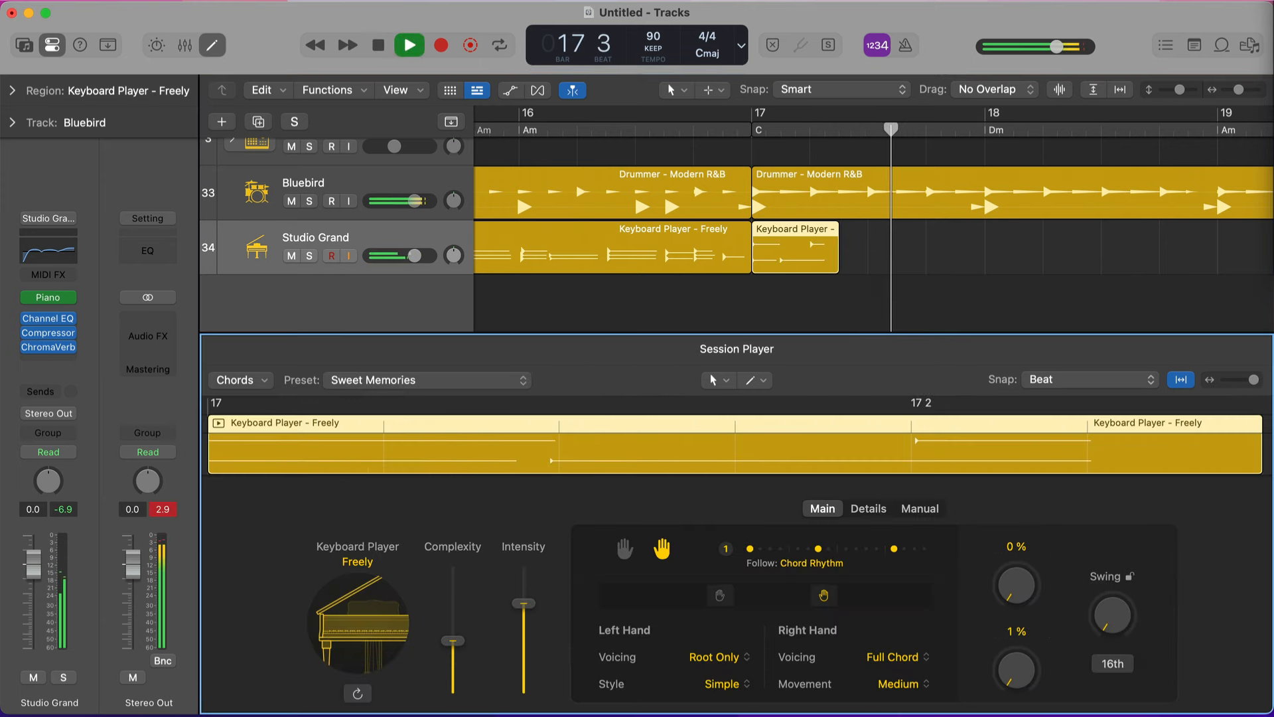
pyautogui.moveTo(475, 640); pyautogui.dragTo(465, 697)
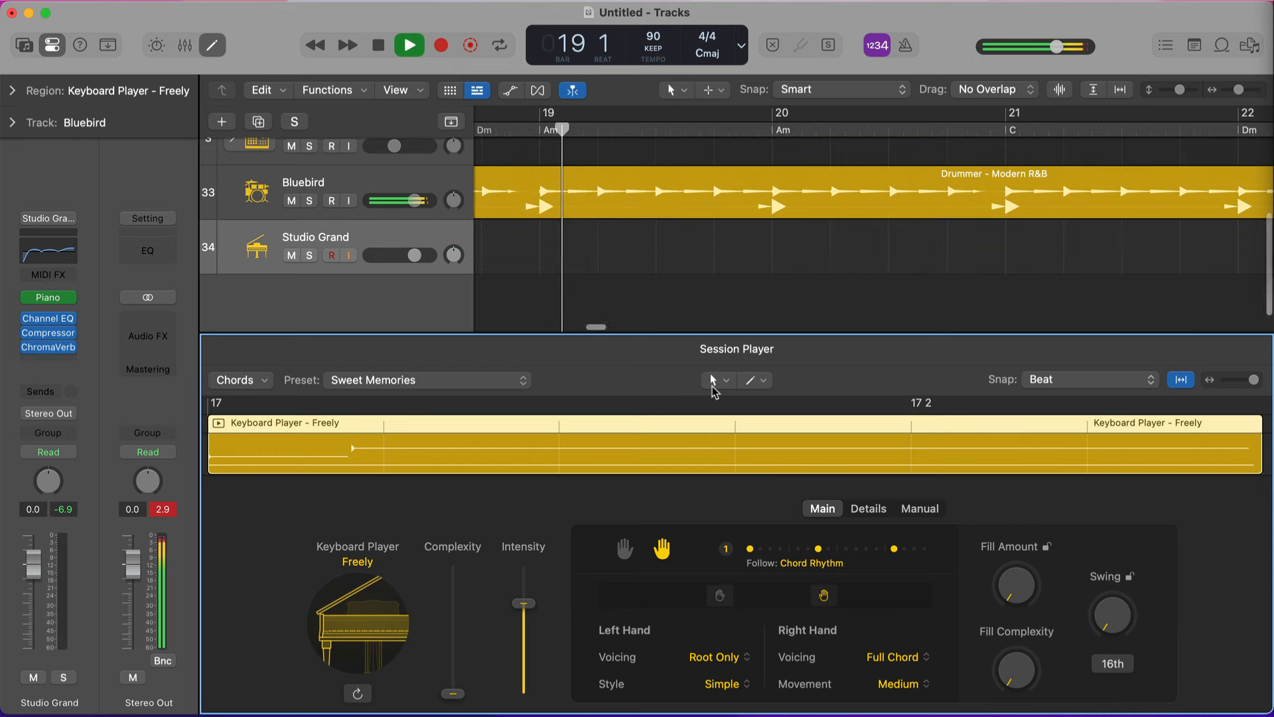
pyautogui.press('space')
pyautogui.hscroll(-10, 712, 230)
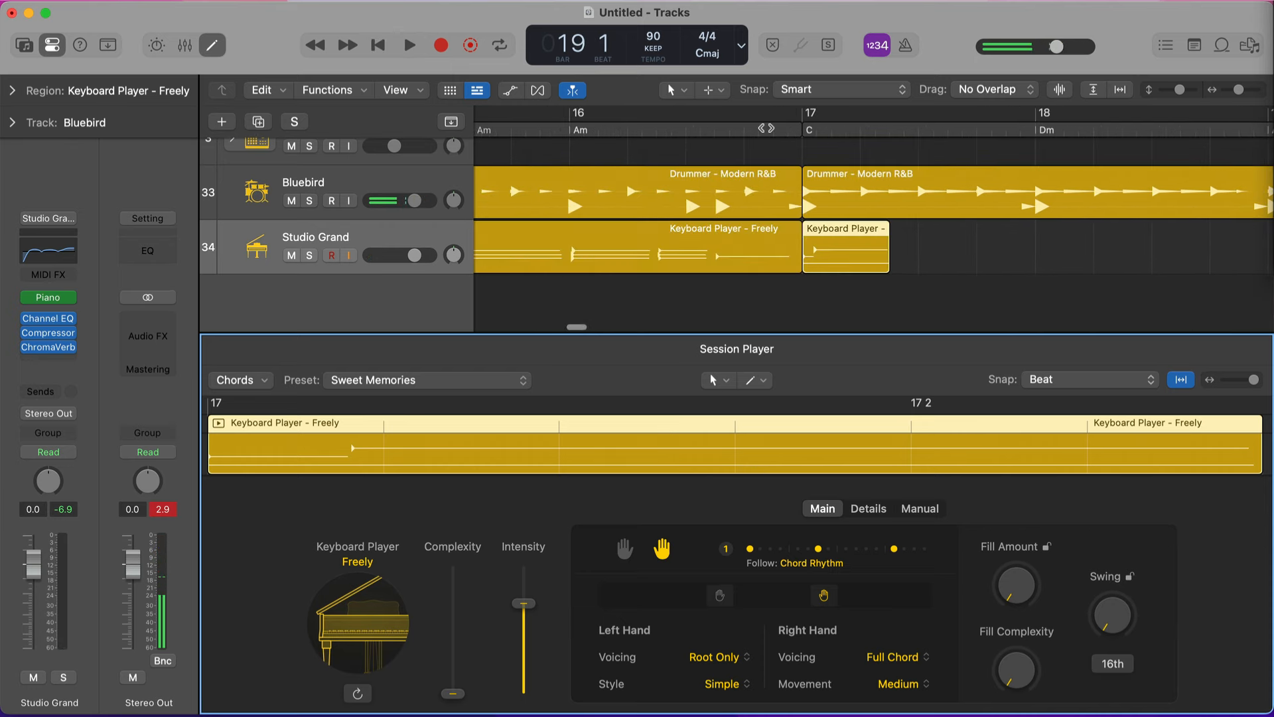
pyautogui.doubleClick(767, 128)
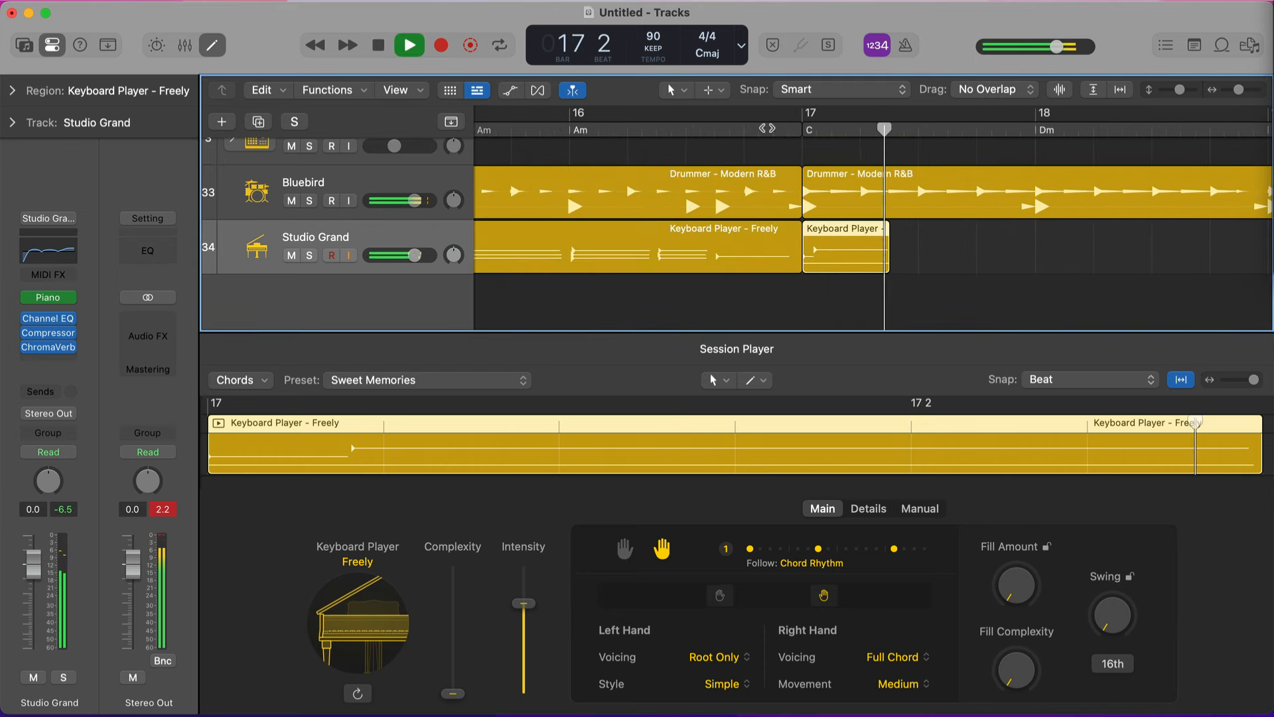
# Step: Extend the keyboard region to bar 18, show its manual pattern settings, and replay from just before bar 17
pyautogui.moveTo(888, 265); pyautogui.dragTo(1034, 286)
pyautogui.press('space')
pyautogui.click(916, 495)
pyautogui.click(920, 508)
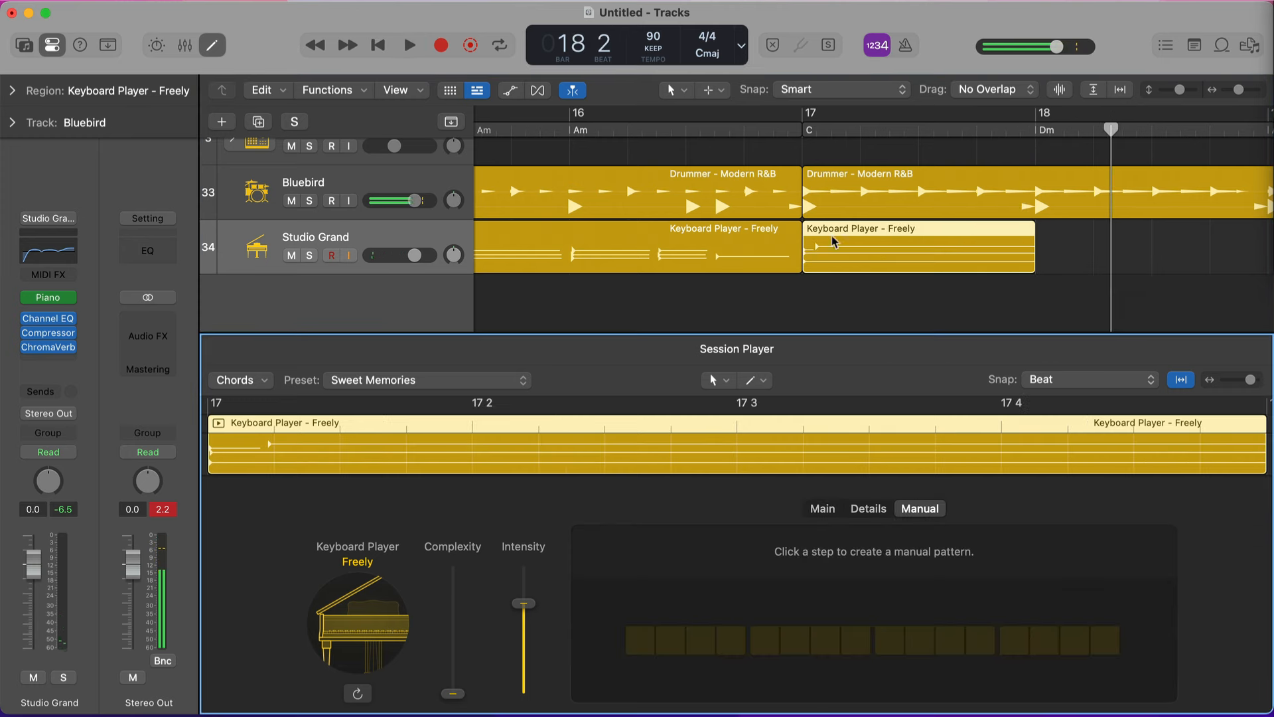
pyautogui.click(773, 133)
pyautogui.press('space')
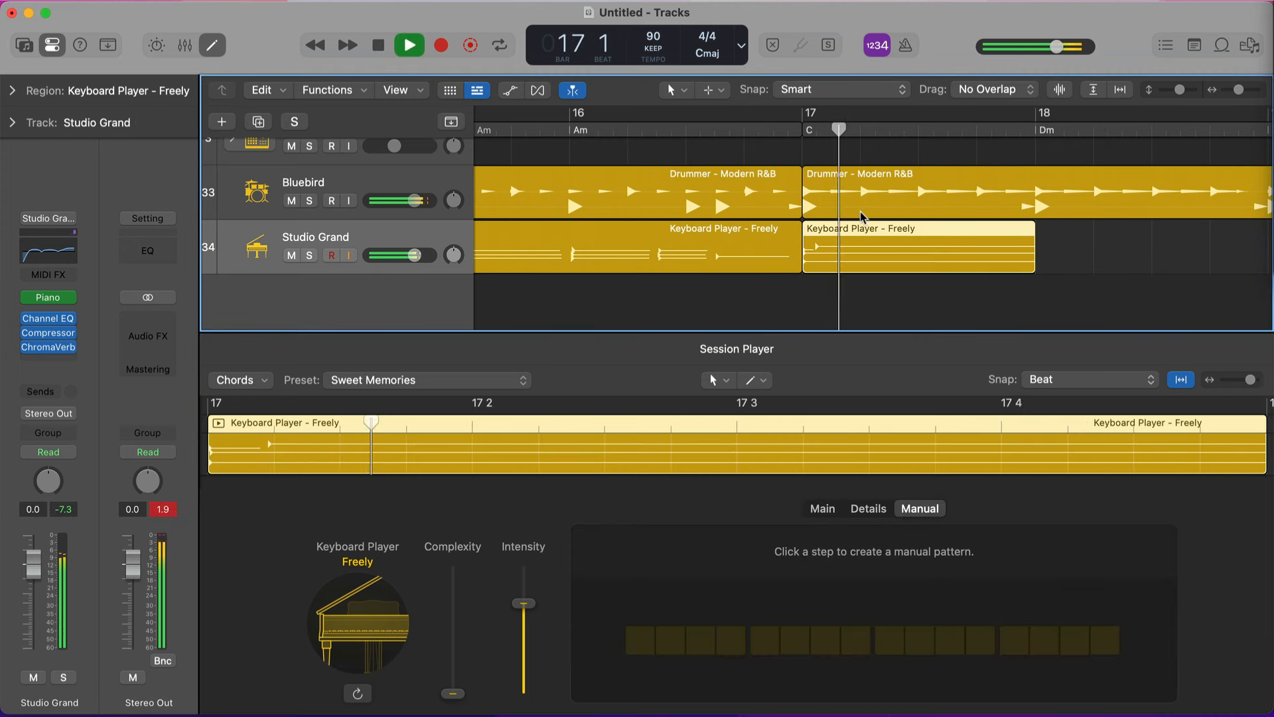
# Step: Extend the Studio Grand keyboard region from bar 18 to bar 25
pyautogui.hscroll(3, 866, 233)
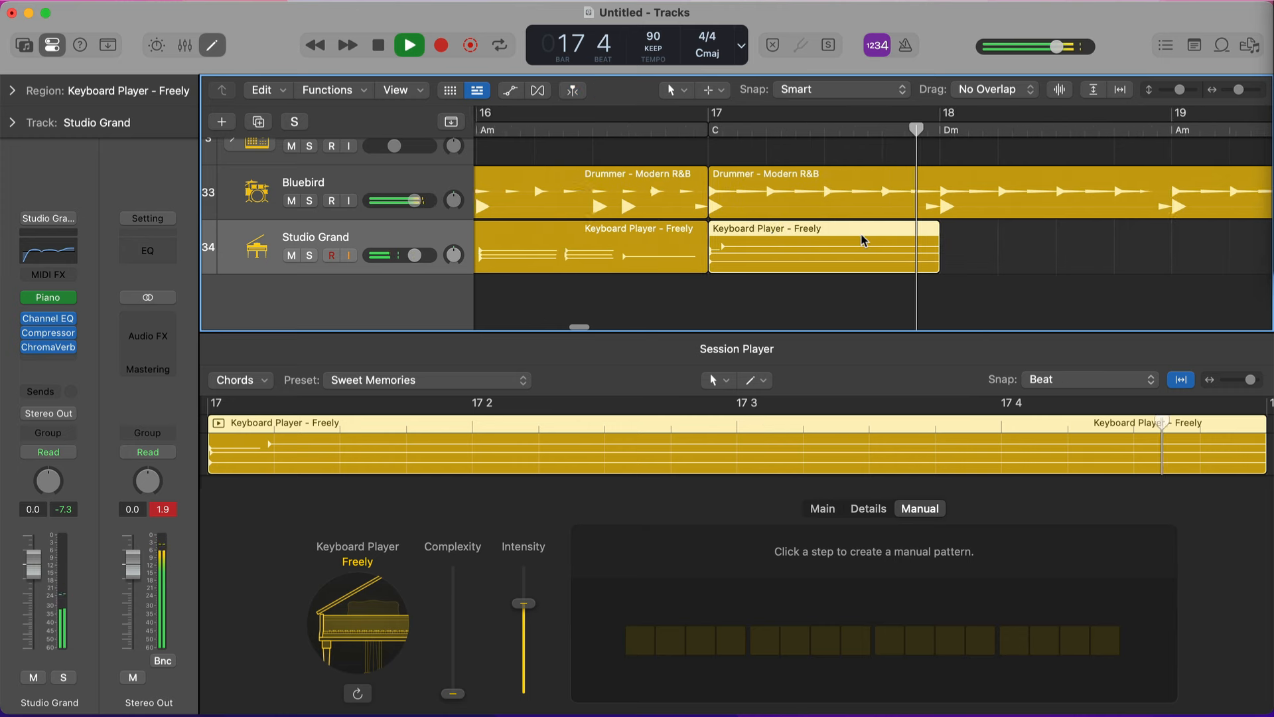
pyautogui.scroll(-5, 863, 239)
pyautogui.hscroll(2, 863, 240)
pyautogui.moveTo(841, 264); pyautogui.dragTo(1112, 285)
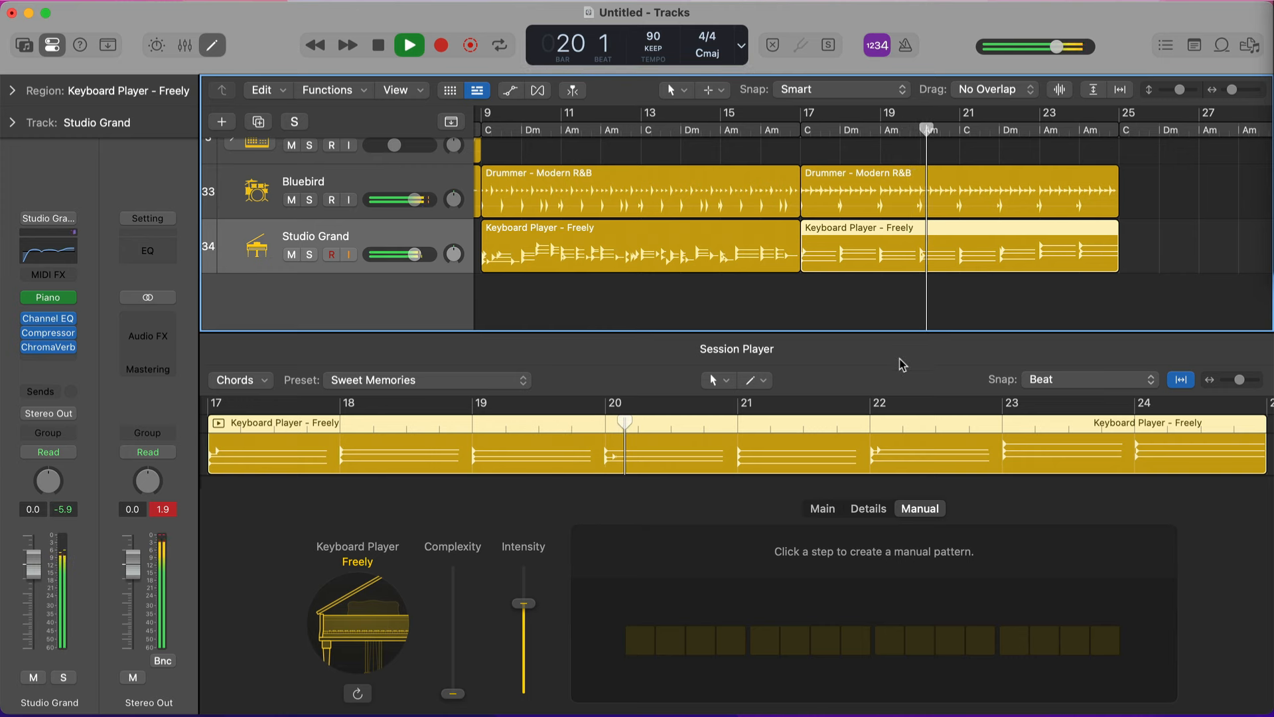
# Step: Listen to the section through bar 25 while looking over the regions on all tracks, and stop playback
pyautogui.scroll(5, 909, 274)
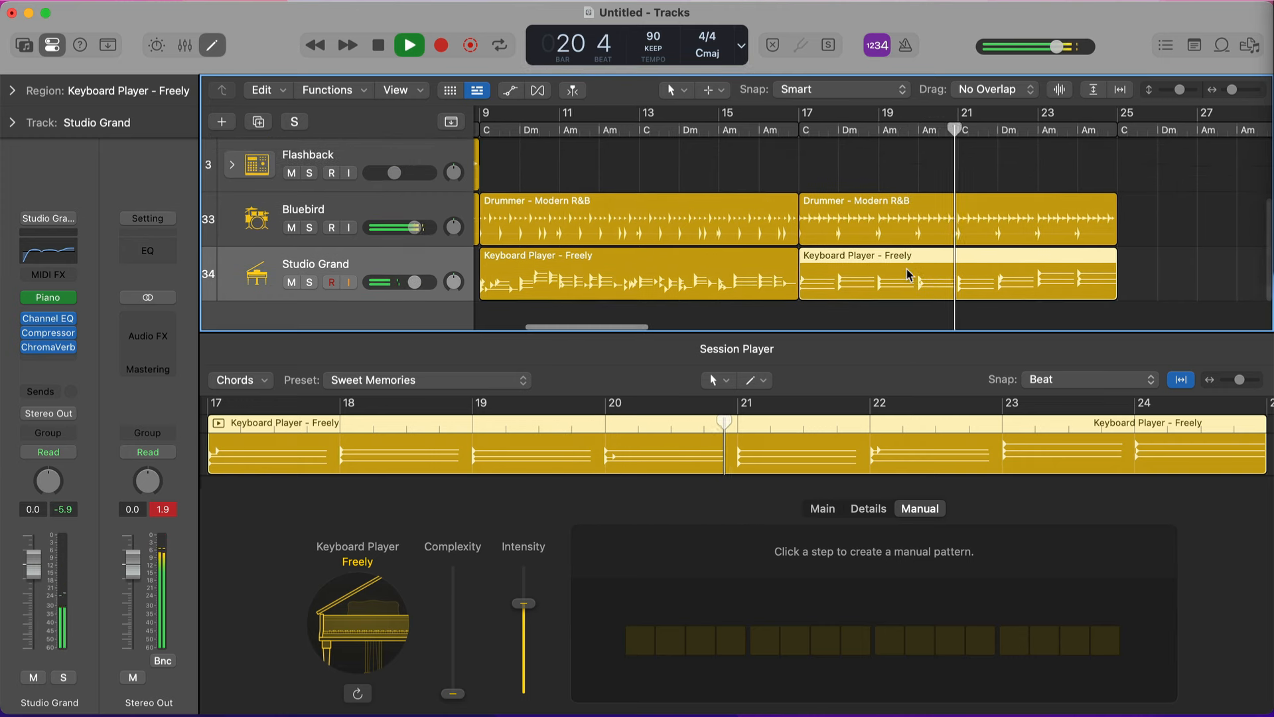
pyautogui.scroll(-5, 909, 275)
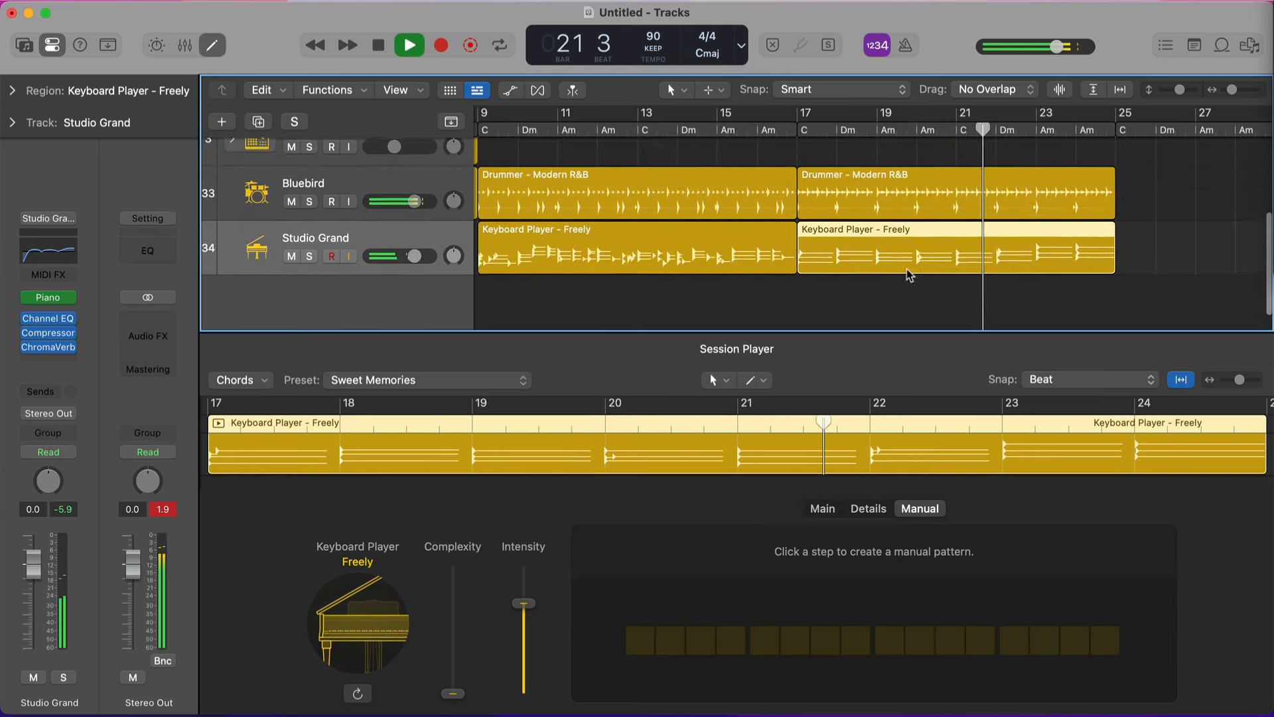
pyautogui.scroll(2, 909, 274)
pyautogui.scroll(-6, 909, 274)
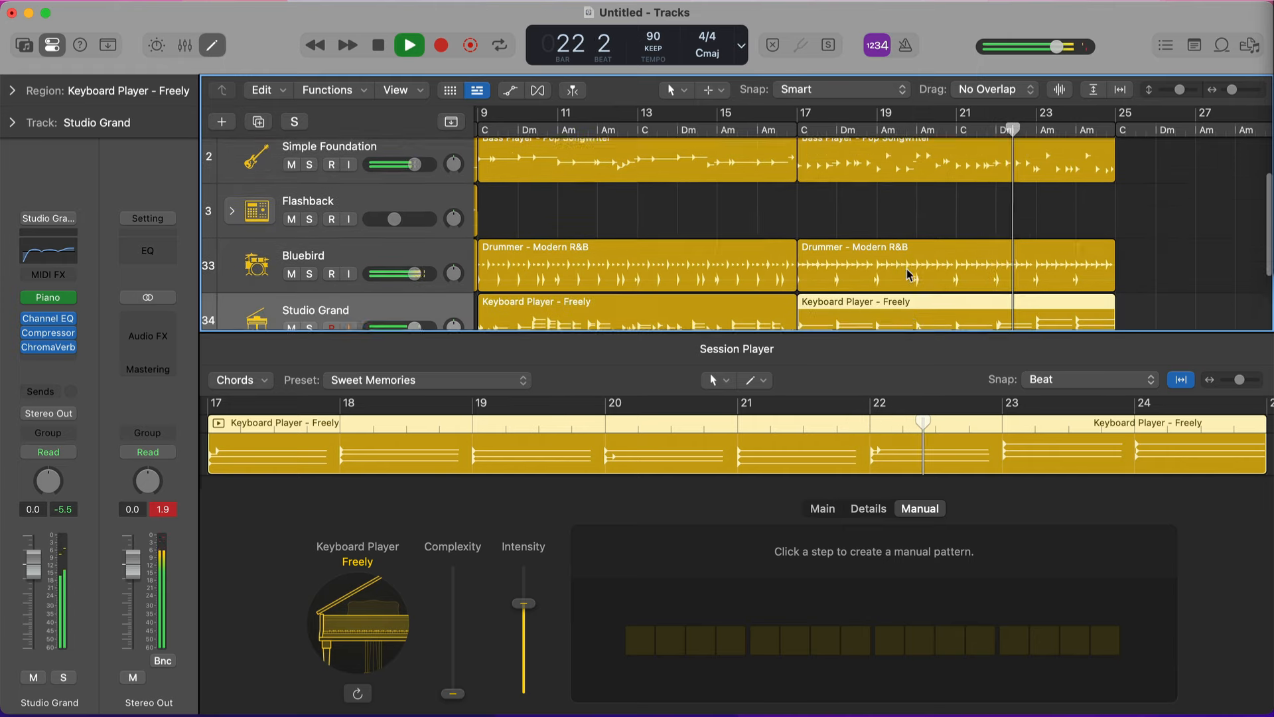
pyautogui.scroll(8, 907, 269)
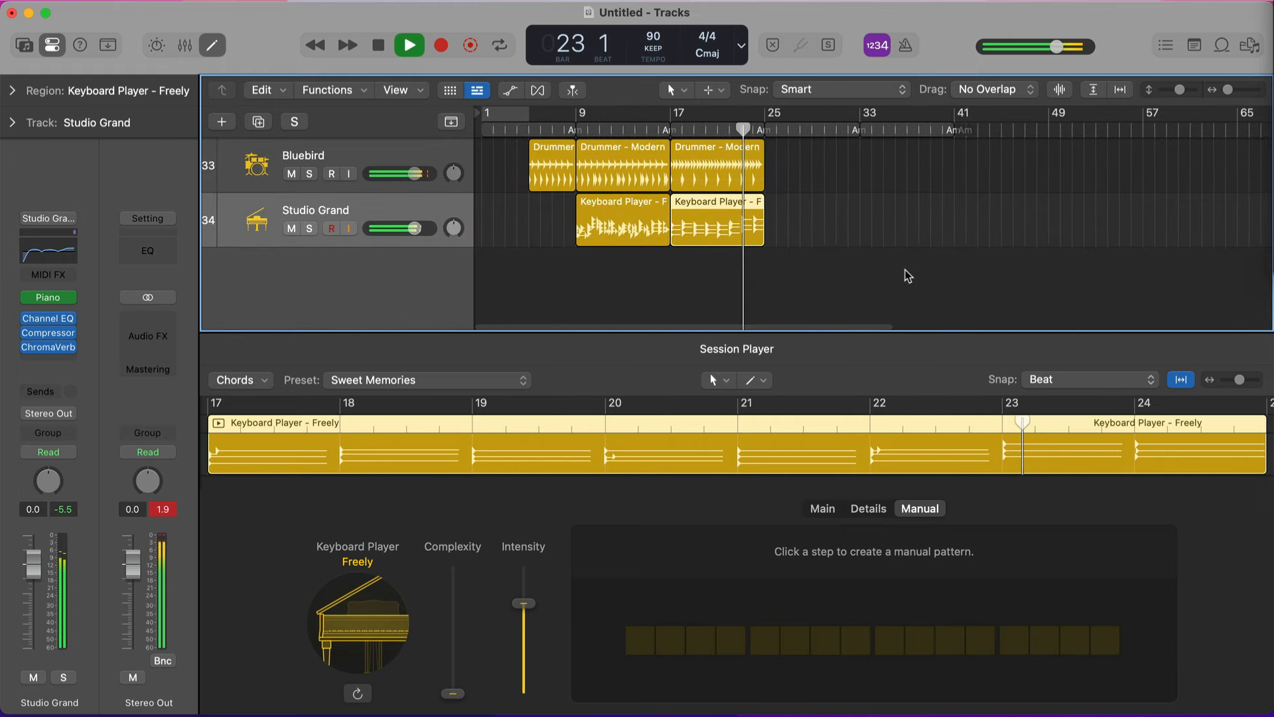
pyautogui.scroll(-6, 908, 275)
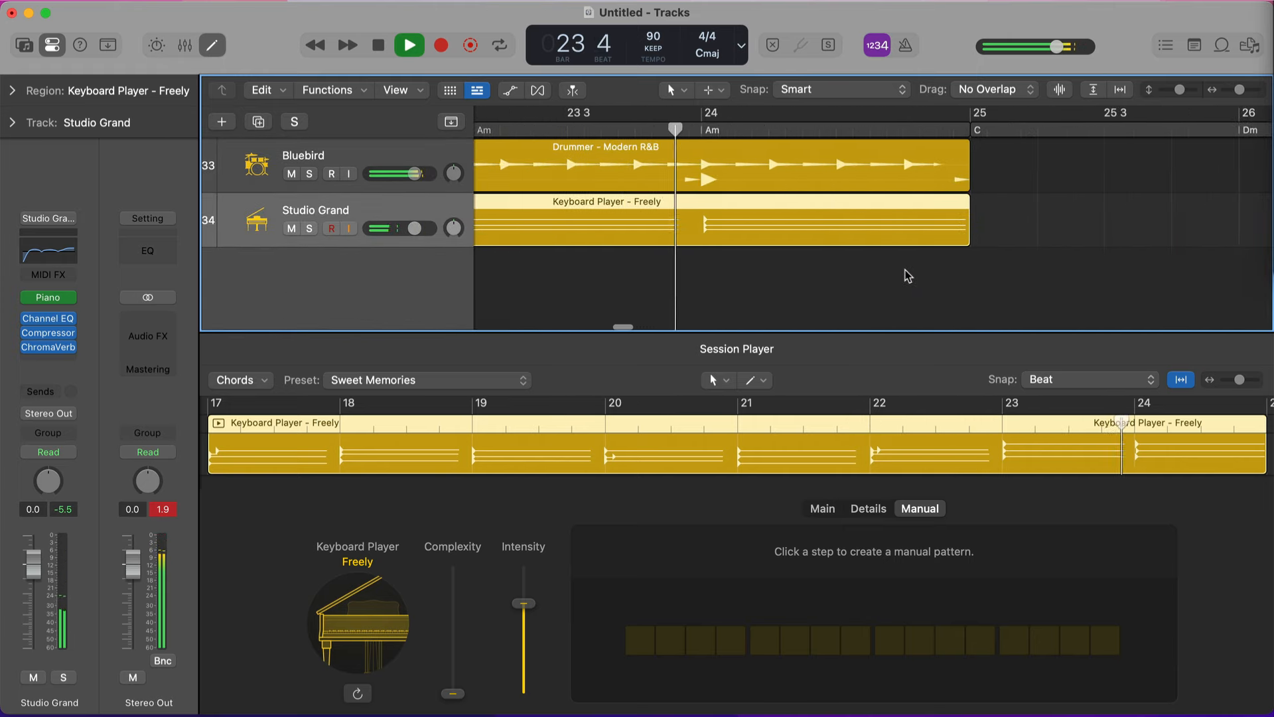
pyautogui.scroll(3, 908, 276)
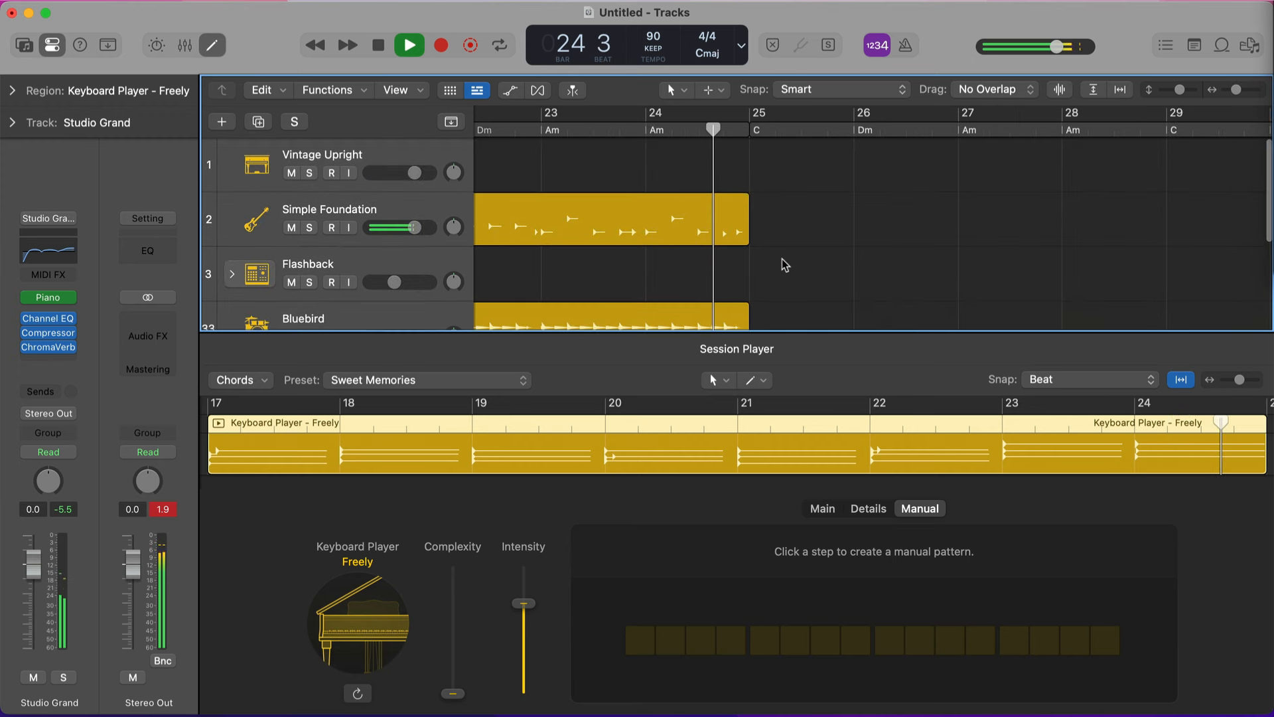
pyautogui.scroll(-2, 783, 261)
pyautogui.scroll(-1, 784, 265)
pyautogui.press('space')
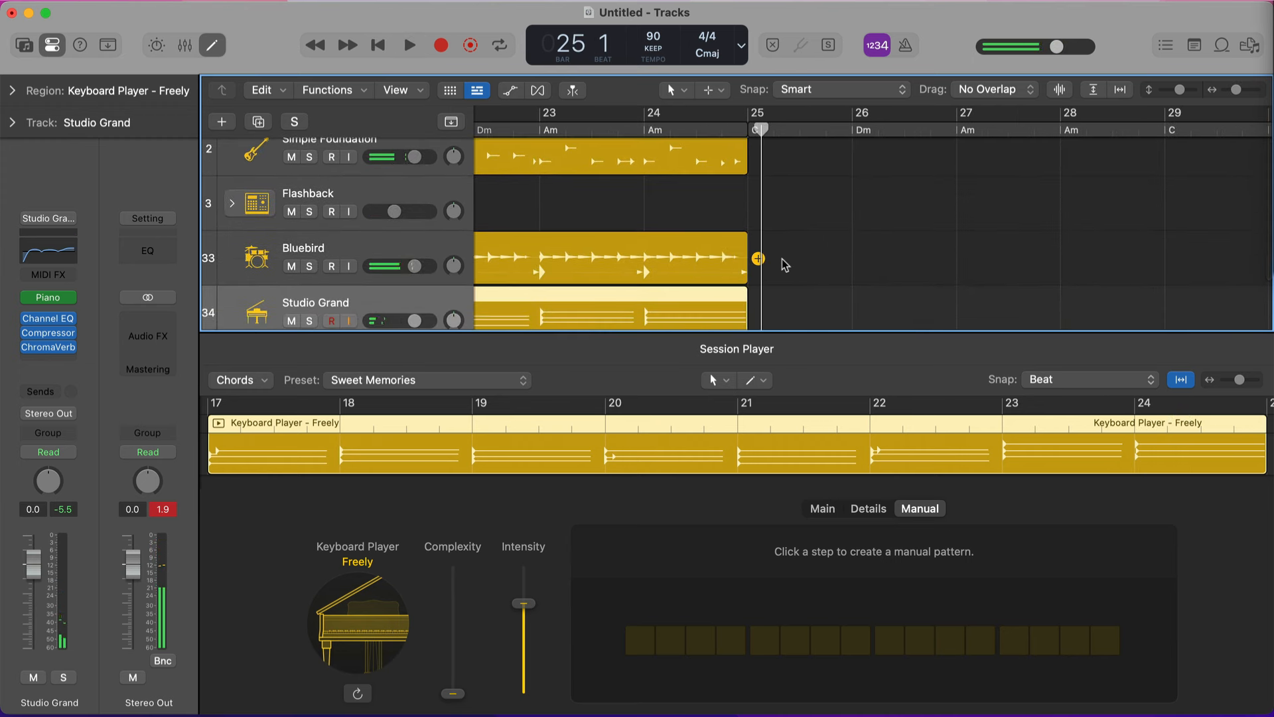
# Step: Add a new Bass Player region at bar 25 on the Simple Foundation track
pyautogui.scroll(2, 790, 244)
pyautogui.scroll(5, 790, 244)
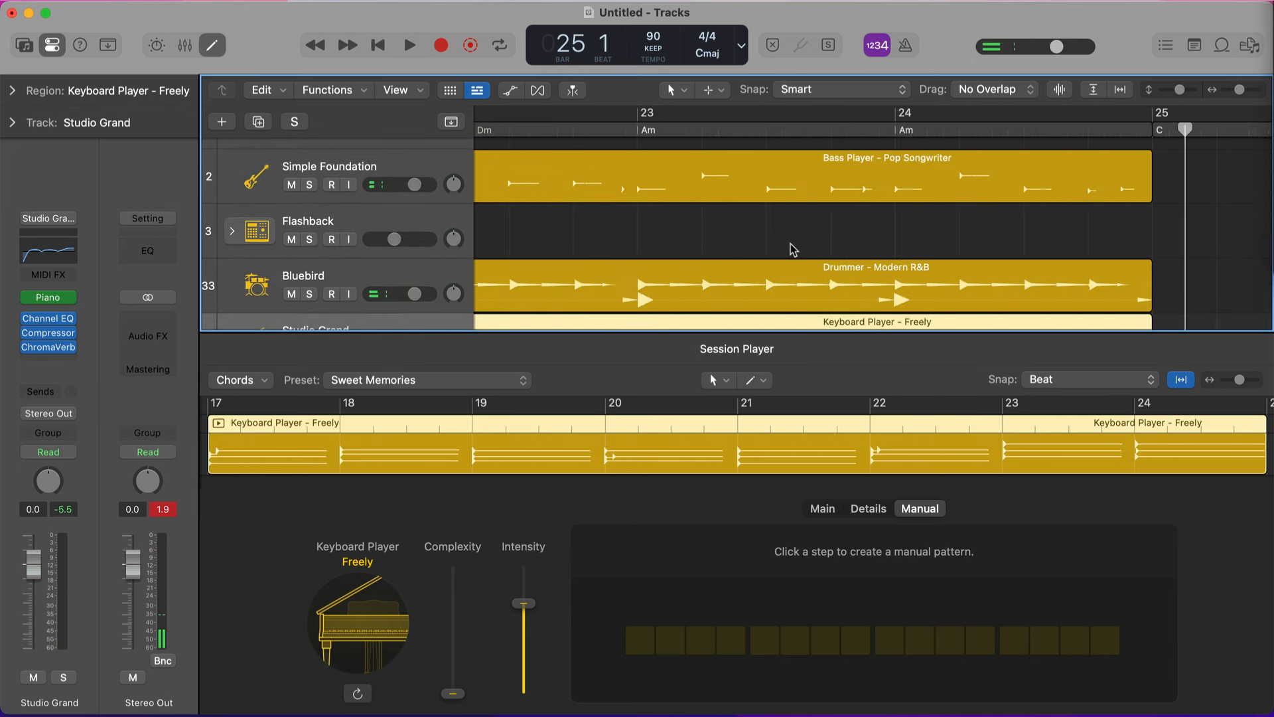
pyautogui.hscroll(5, 791, 249)
pyautogui.moveTo(869, 190)
pyautogui.mouseDown()
pyautogui.moveTo(926, 196)
pyautogui.moveTo(875, 193)
pyautogui.mouseUp()
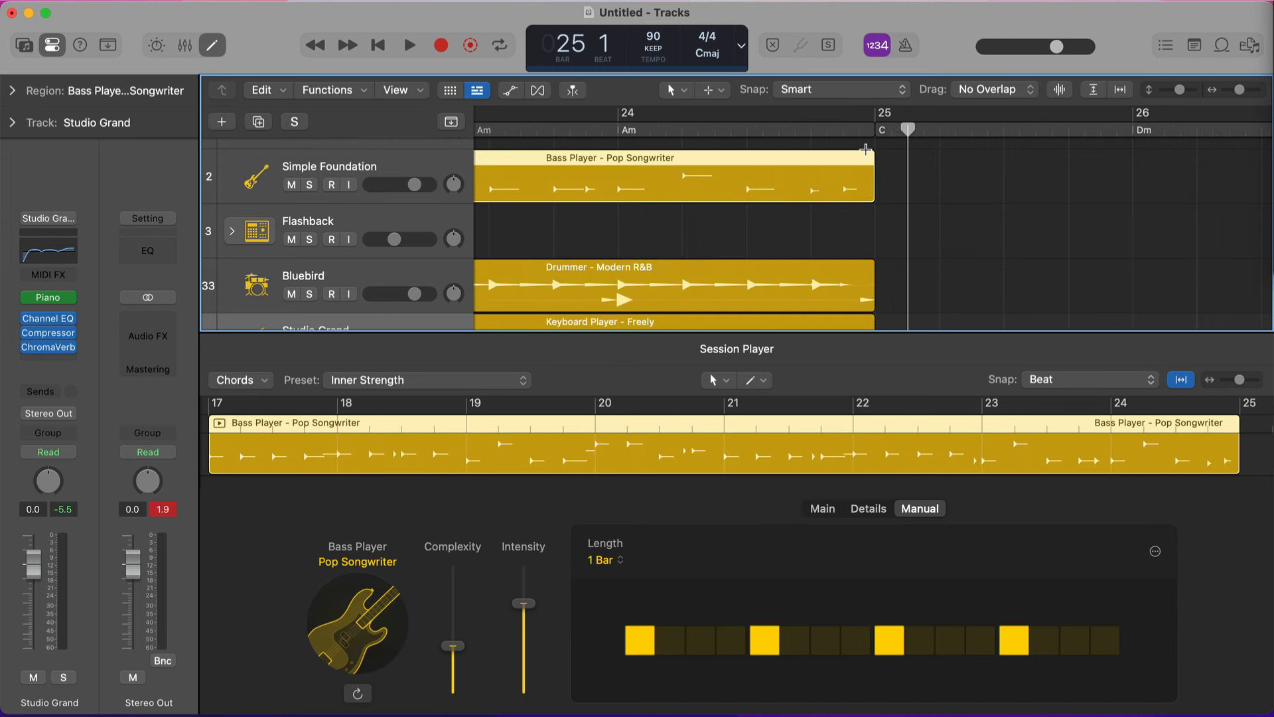
pyautogui.click(886, 178)
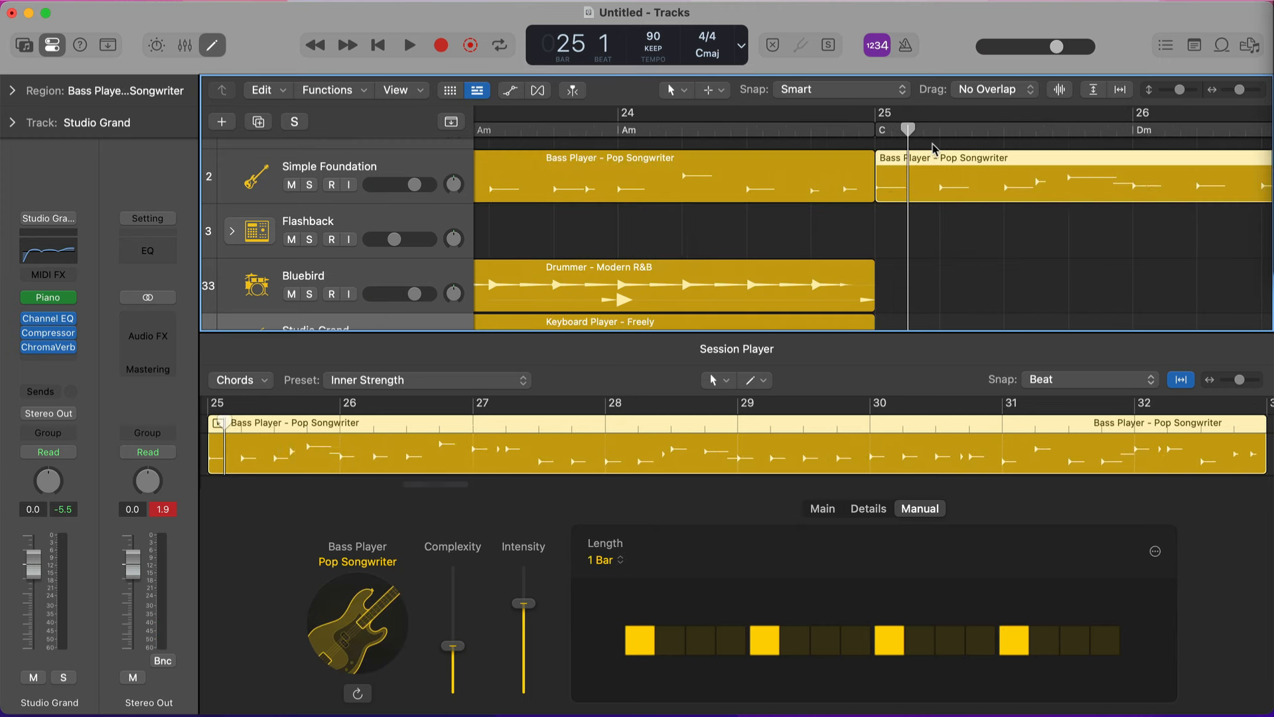
# Step: Split the new bass region at bar 25 beat 2, delete the part after the split, and select the remaining short piece
pyautogui.moveTo(910, 130); pyautogui.dragTo(941, 131)
pyautogui.press('super+t')
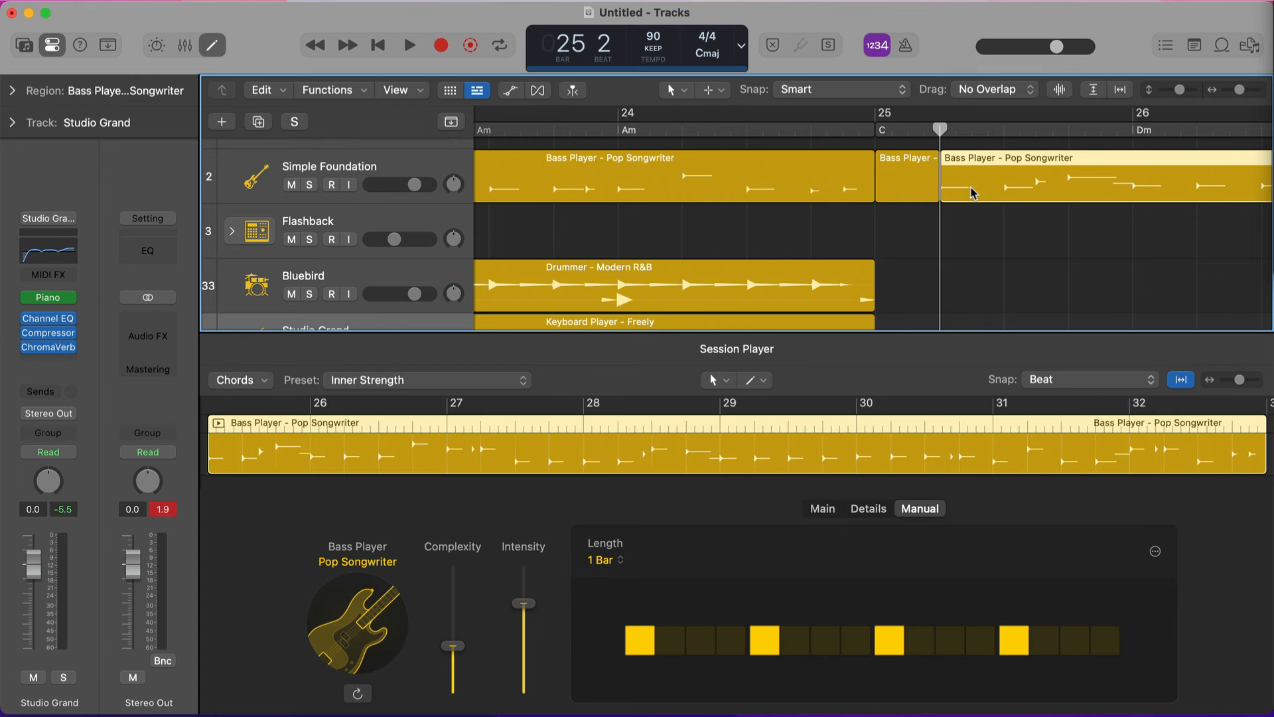
pyautogui.press('Delete')
pyautogui.click(896, 196)
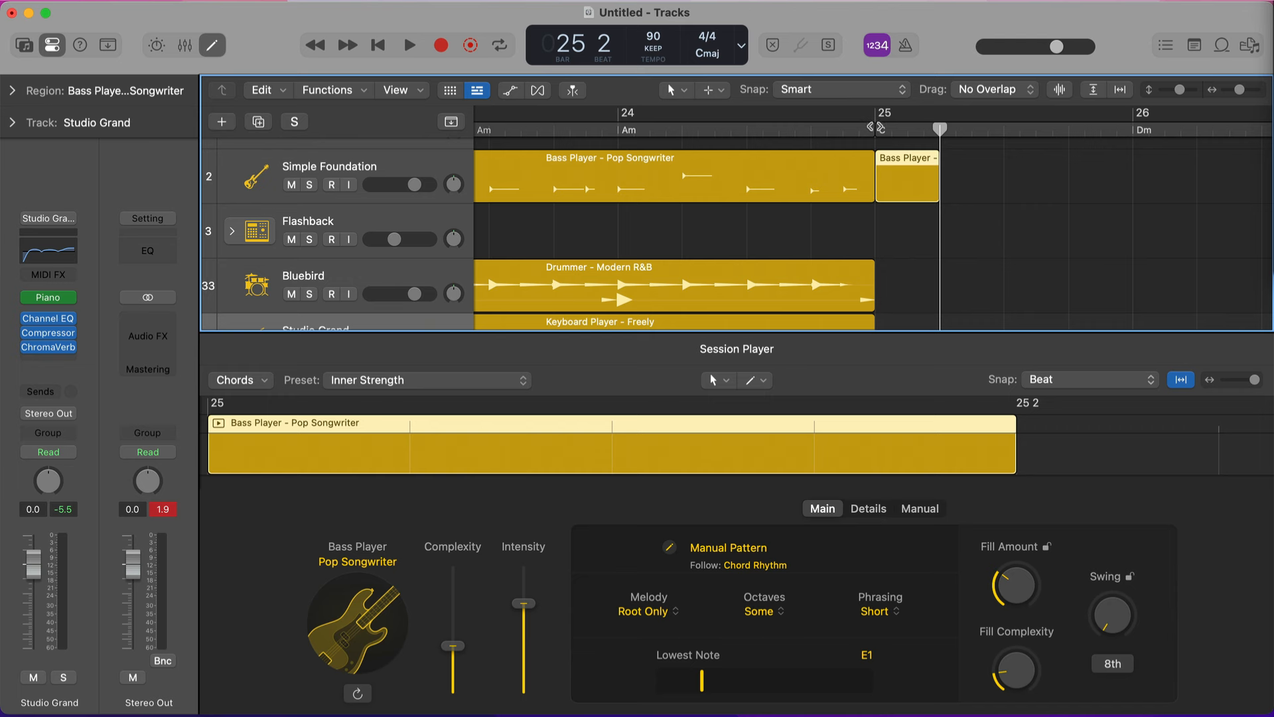
# Step: Extend the short bass region to bar 26 and reduce its manual pattern to a single hit on the first step
pyautogui.press('space')
pyautogui.moveTo(887, 194); pyautogui.dragTo(1077, 195)
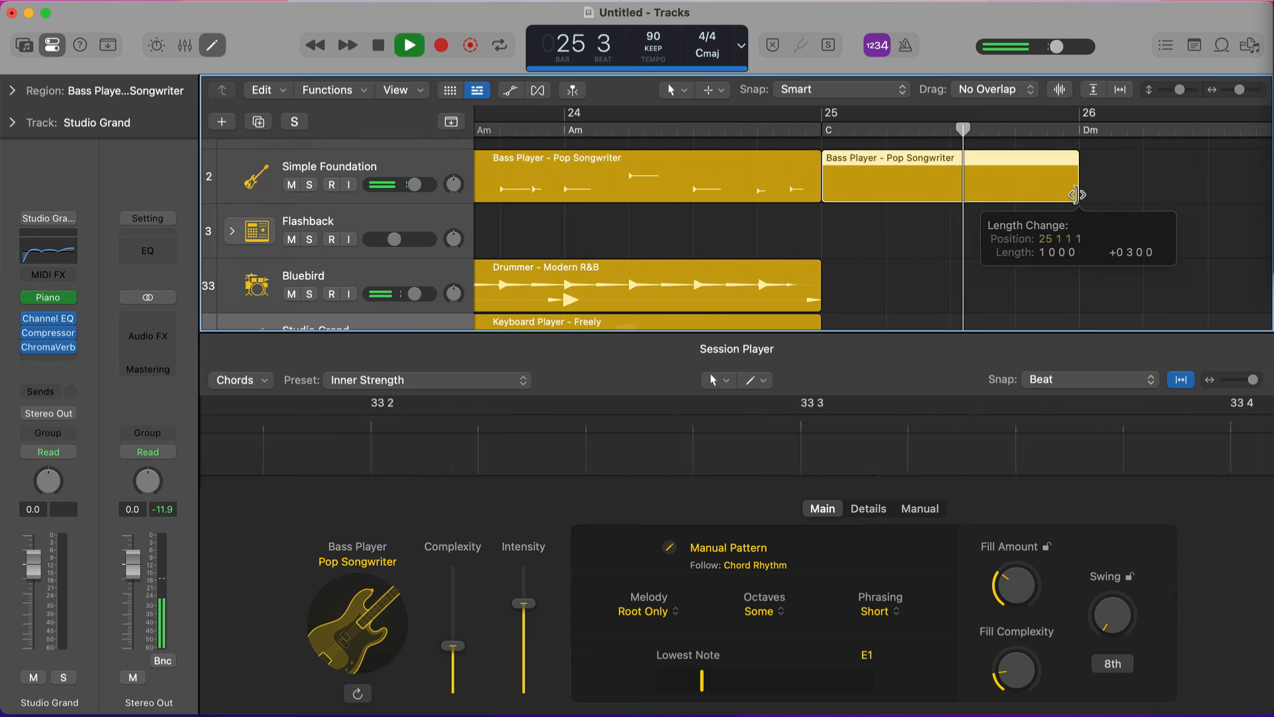
pyautogui.press('space')
pyautogui.click(922, 508)
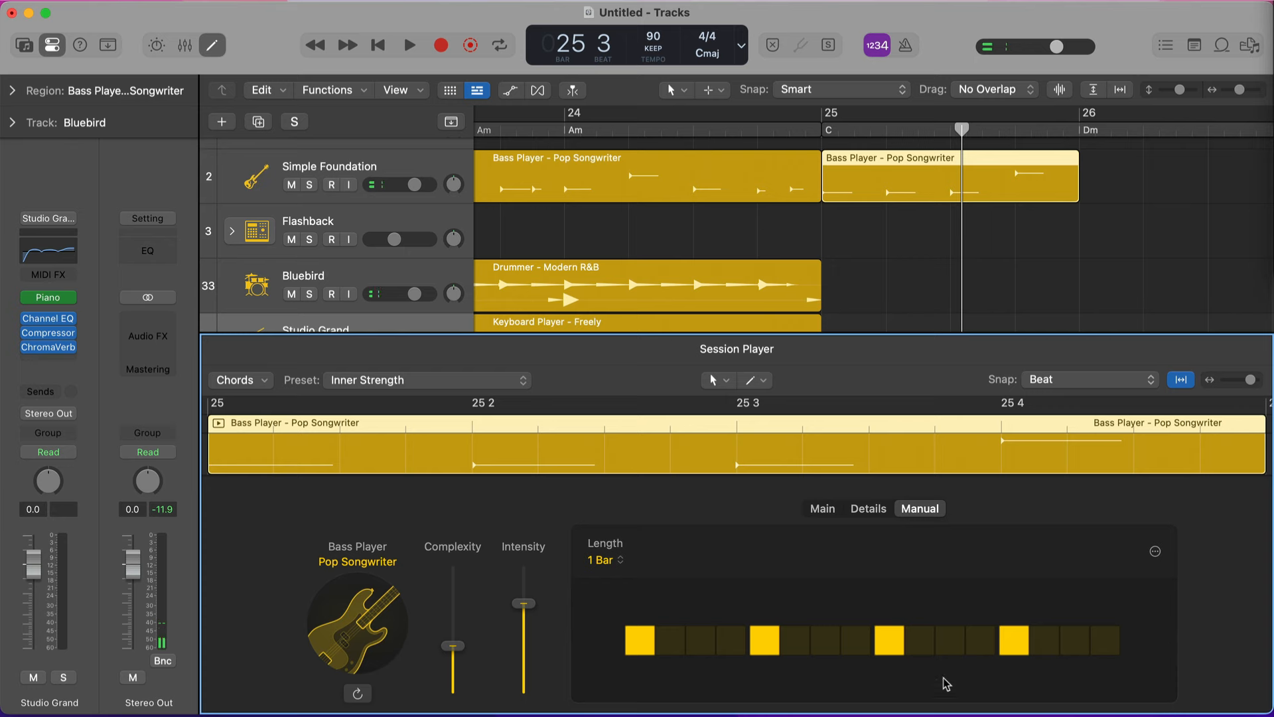
pyautogui.click(890, 643)
pyautogui.click(765, 644)
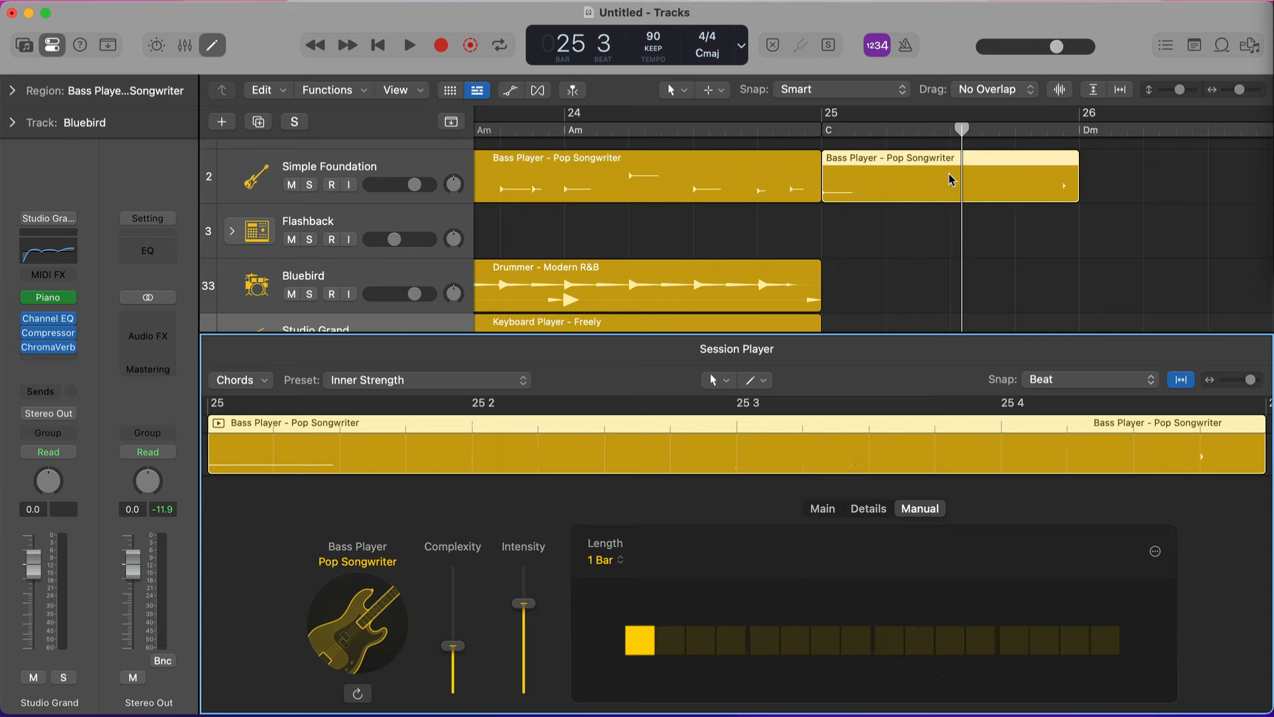
# Step: Set the bar 25 bass region's Phrasing to Long and its Octaves to None
pyautogui.click(823, 129)
pyautogui.click(823, 509)
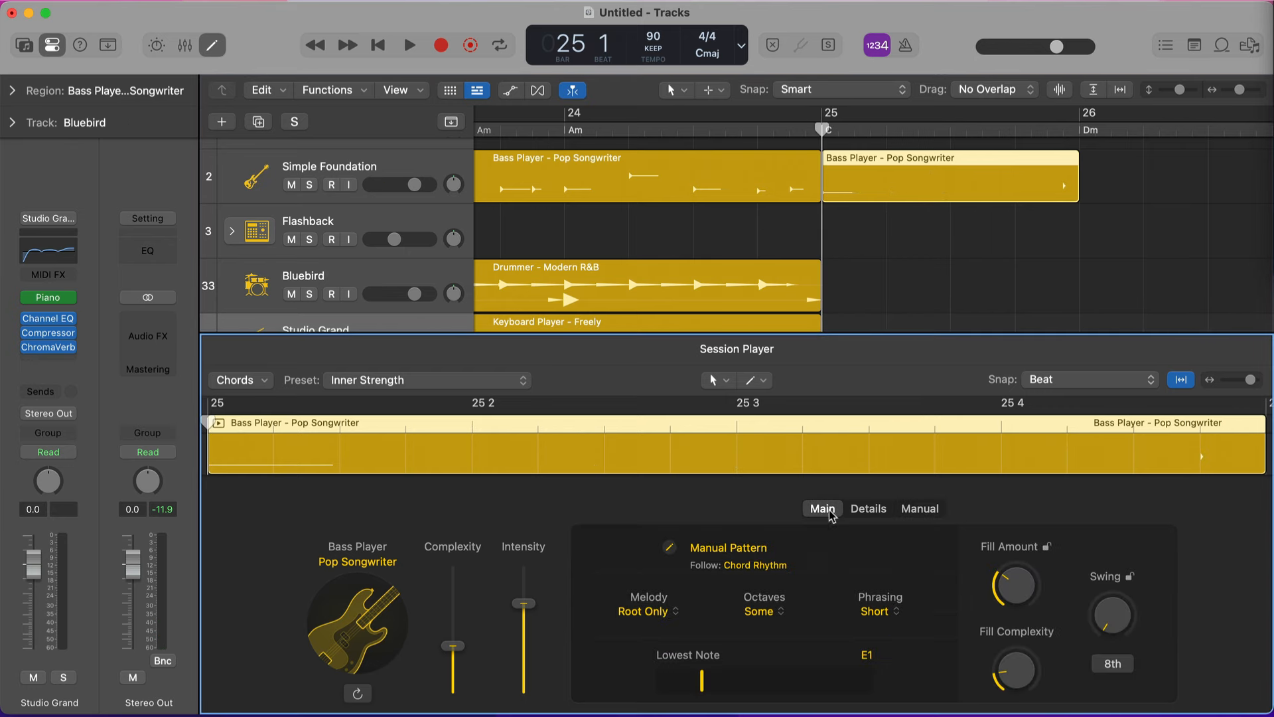
pyautogui.click(896, 609)
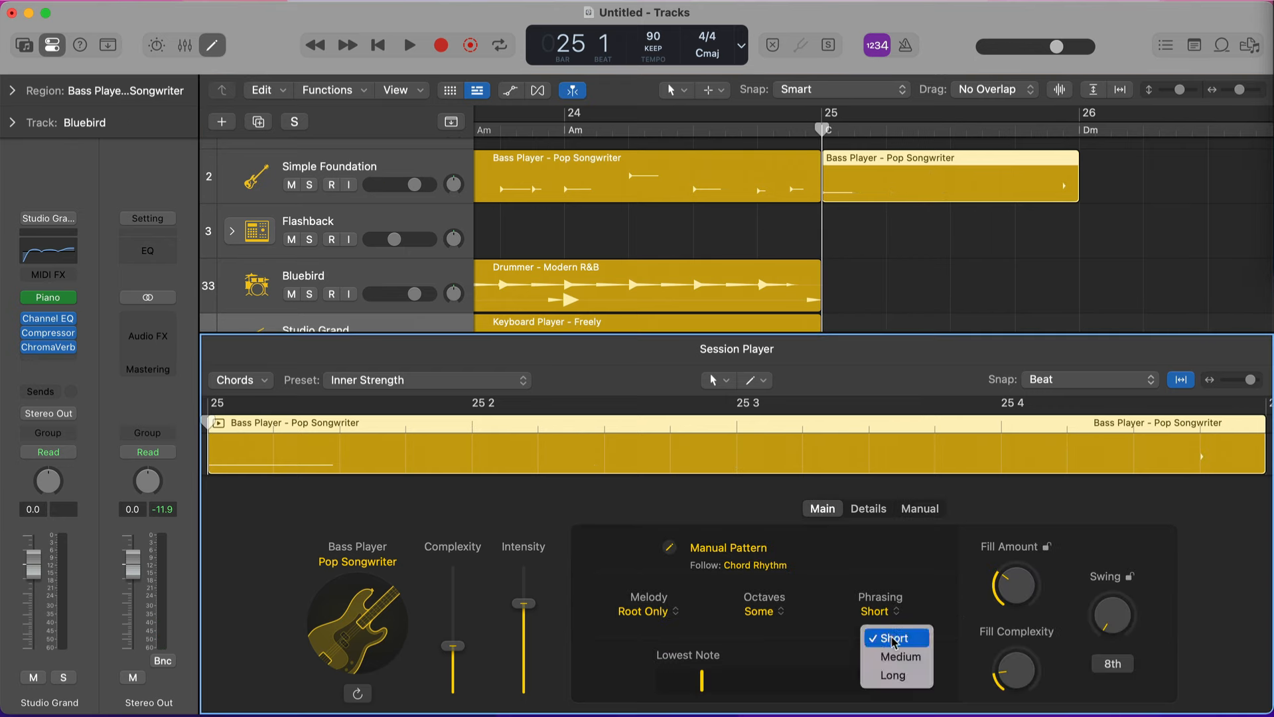
pyautogui.click(908, 674)
pyautogui.click(768, 612)
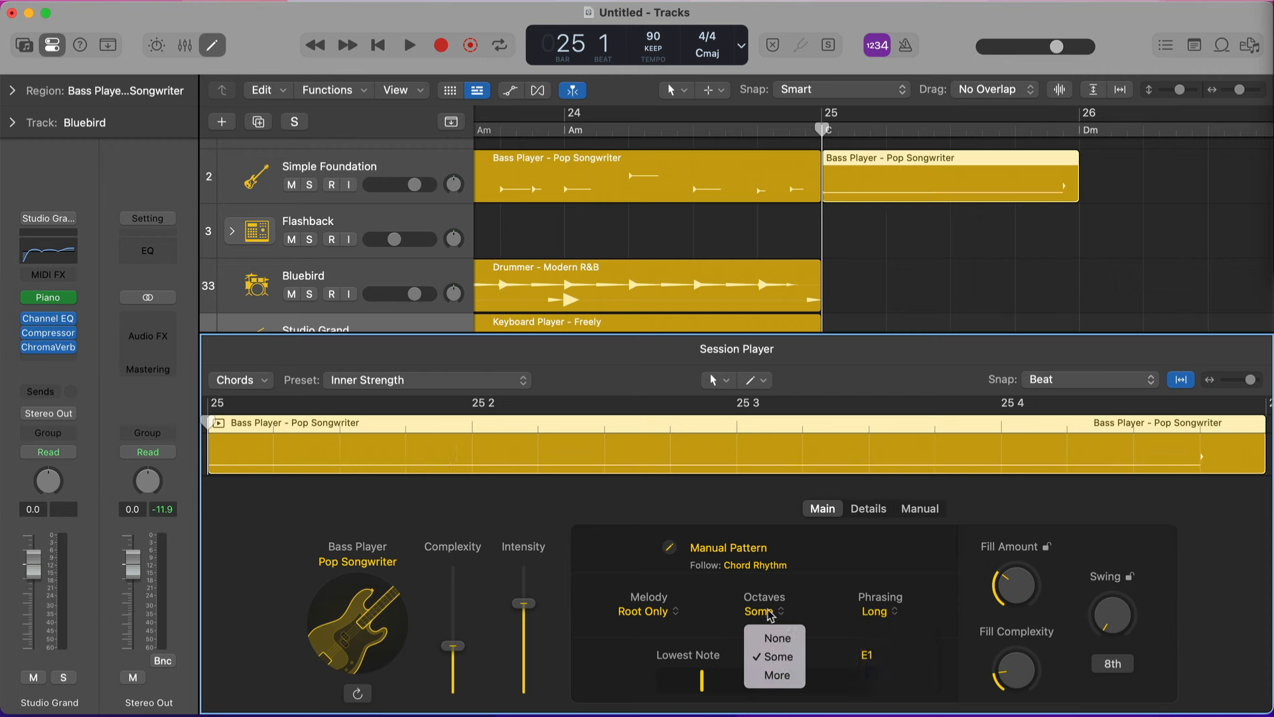
pyautogui.click(777, 638)
# Step: Set the bar 25 bass region's Dead Notes to 0 %, with Dynamic Mute off, and lower its Complexity to minimum
pyautogui.click(865, 511)
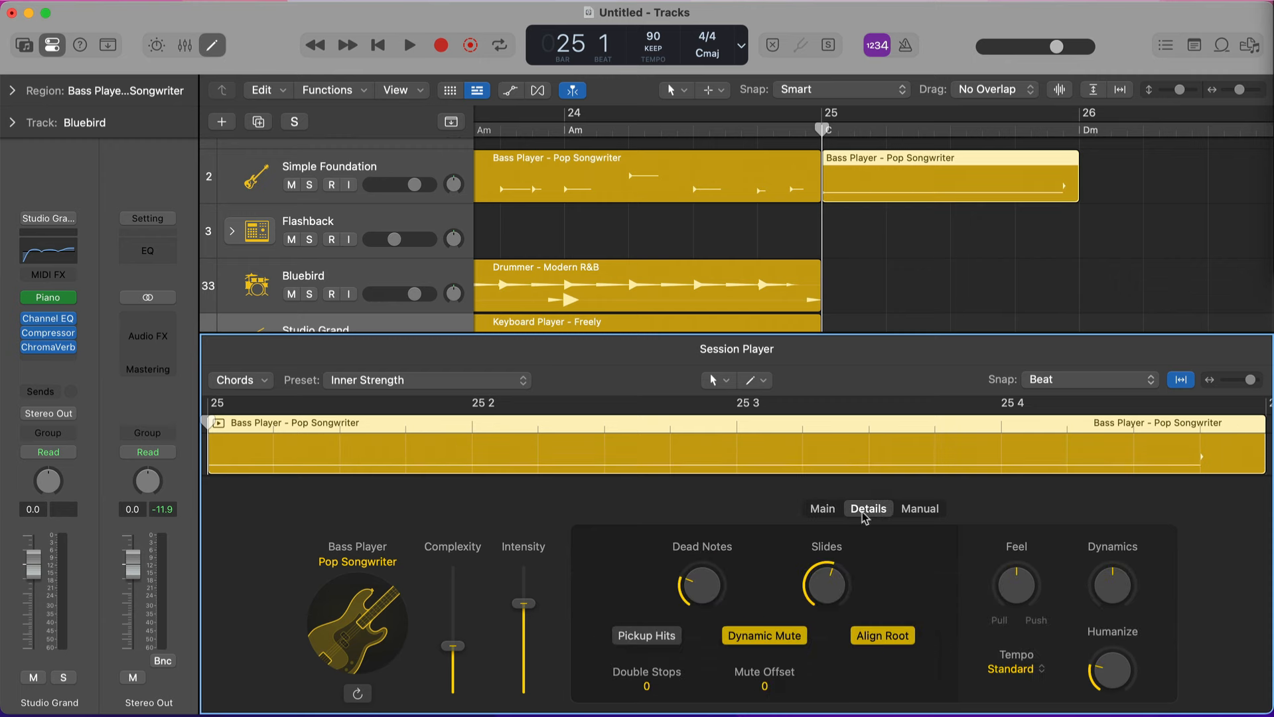
pyautogui.moveTo(702, 585); pyautogui.dragTo(701, 624)
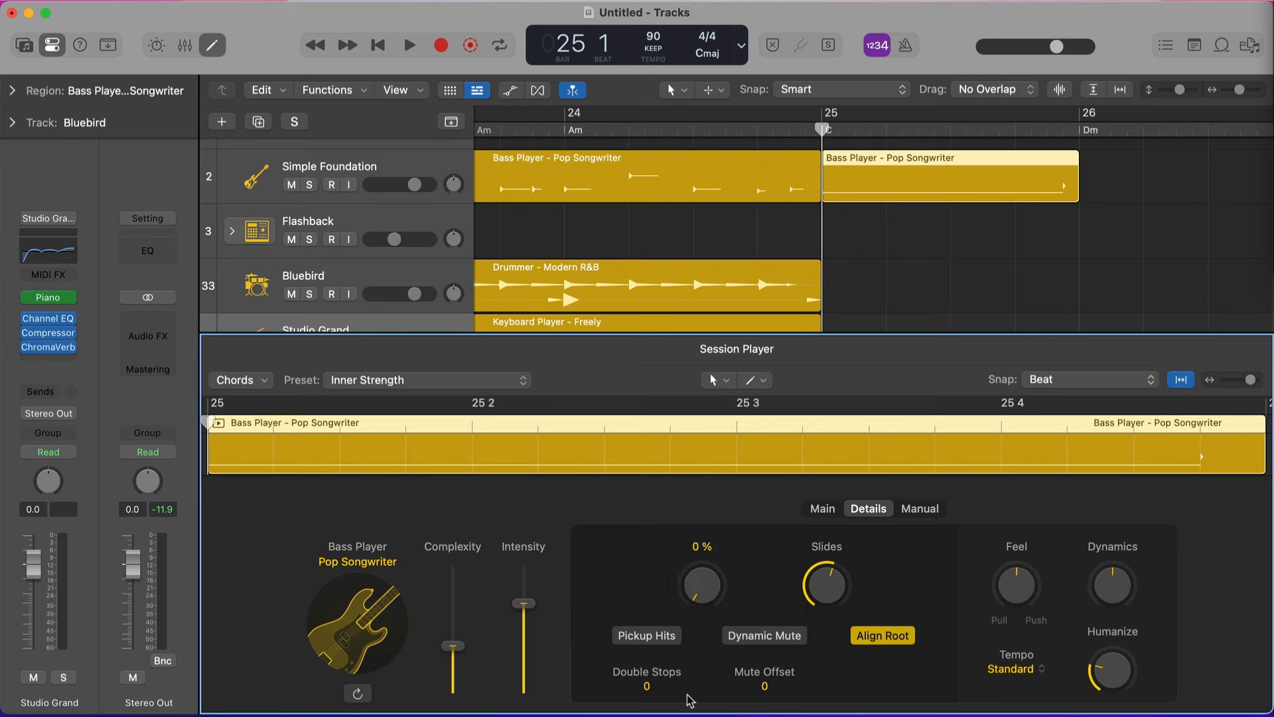
pyautogui.moveTo(452, 645); pyautogui.dragTo(452, 694)
# Step: Listen to the bar 25 bass ending, stop playback, and return the playhead to bar 25
pyautogui.press('space')
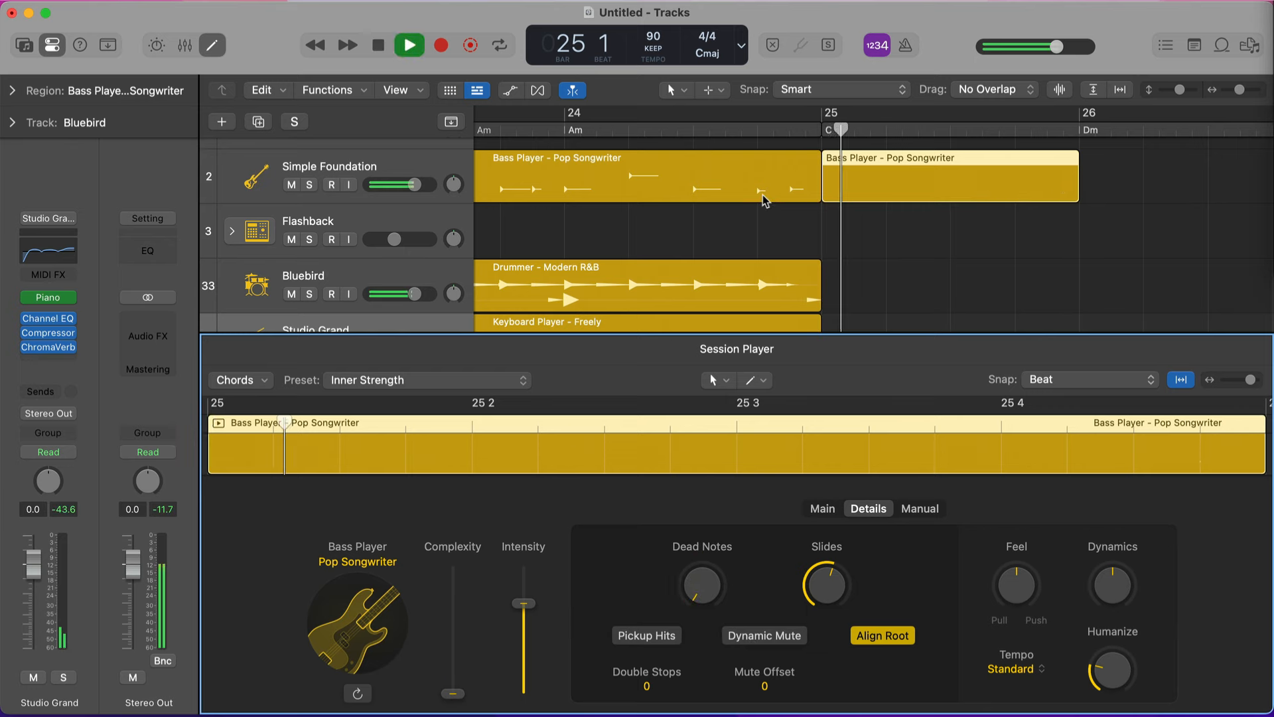
pyautogui.scroll(2, 808, 176)
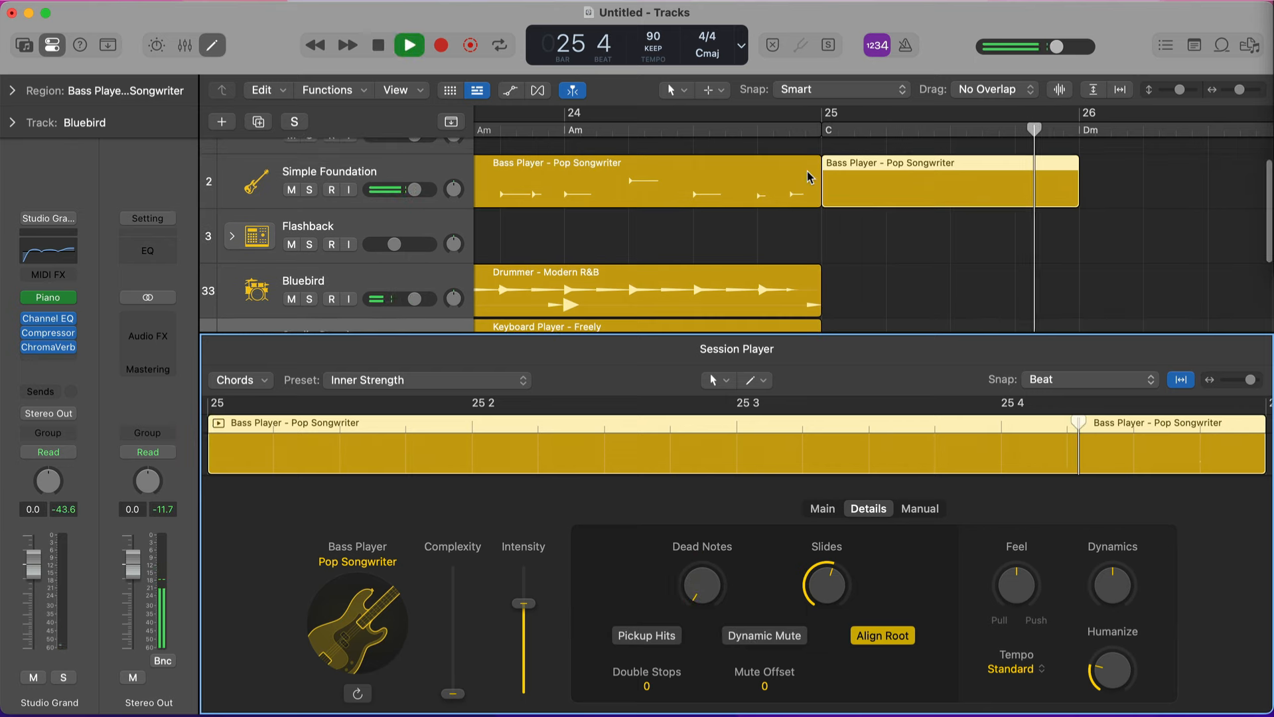
pyautogui.press('space')
pyautogui.click(819, 129)
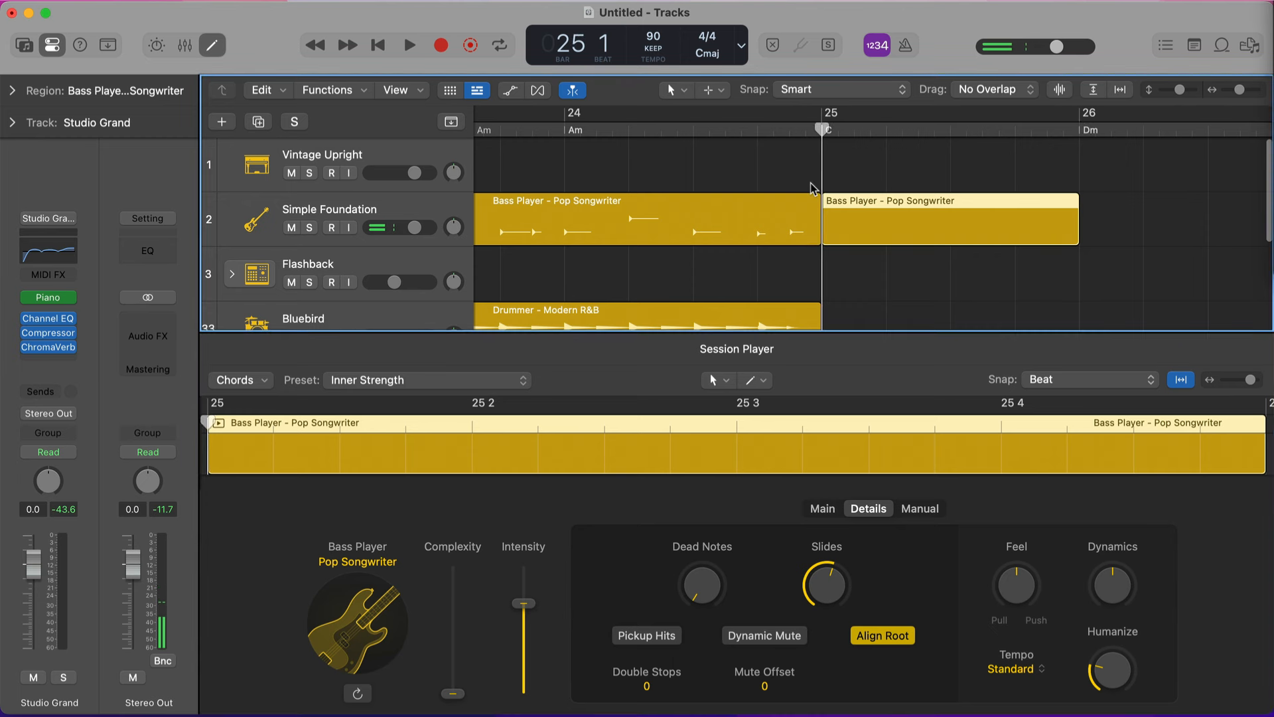
# Step: Add a drummer region at bar 25 on the Bluebird track and cut it off at beat 2, keeping only the first beat
pyautogui.scroll(-4, 811, 185)
pyautogui.scroll(-2, 814, 189)
pyautogui.click(805, 208)
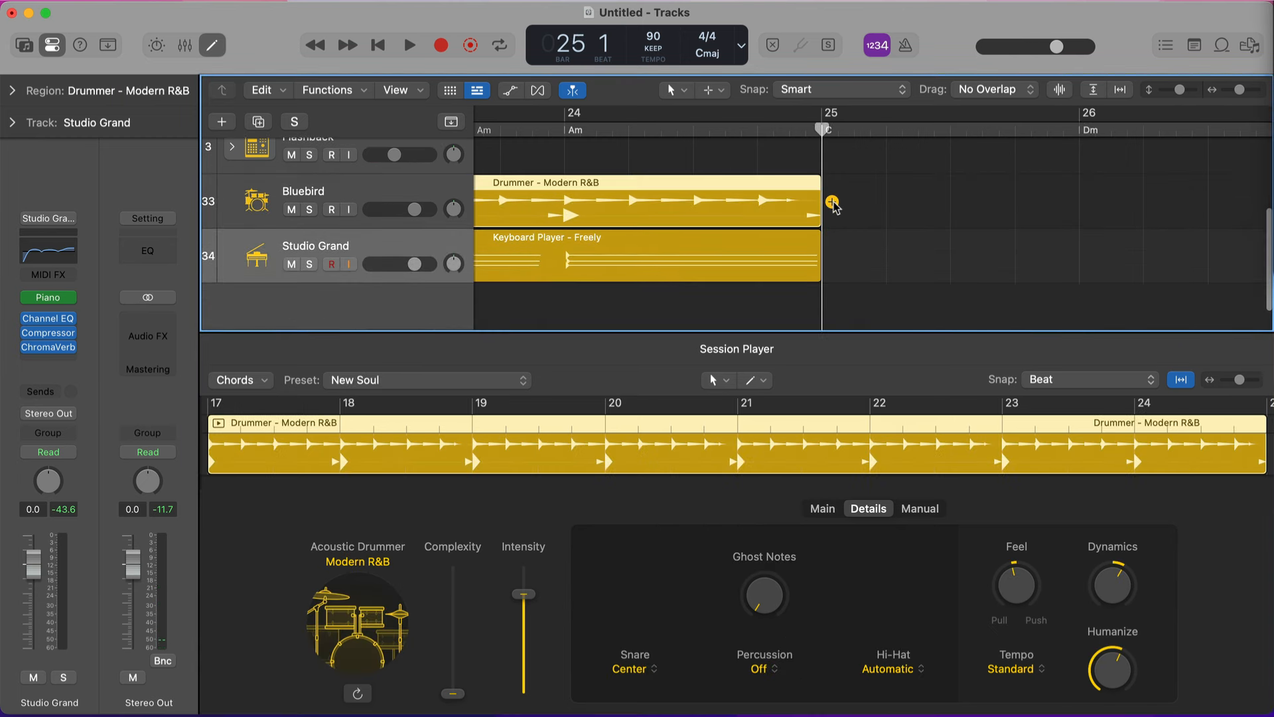
pyautogui.click(830, 205)
pyautogui.click(883, 129)
pyautogui.press('super+t')
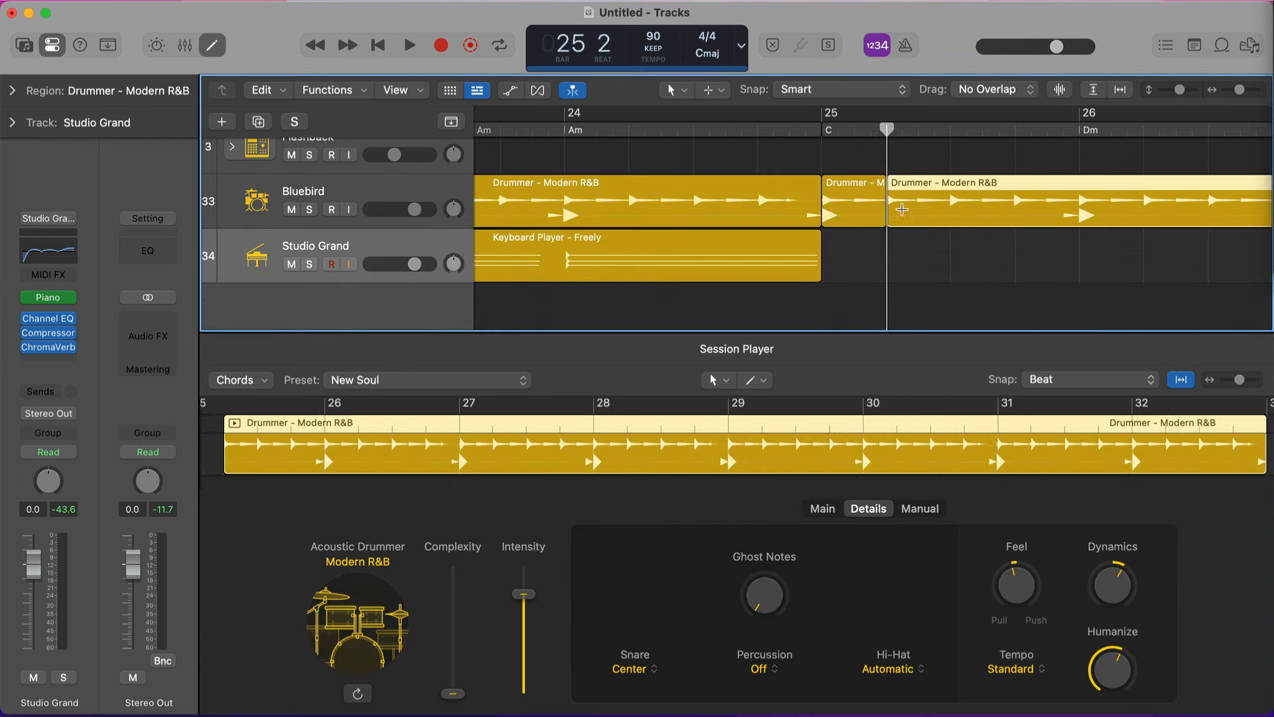
pyautogui.press('Delete')
pyautogui.click(848, 207)
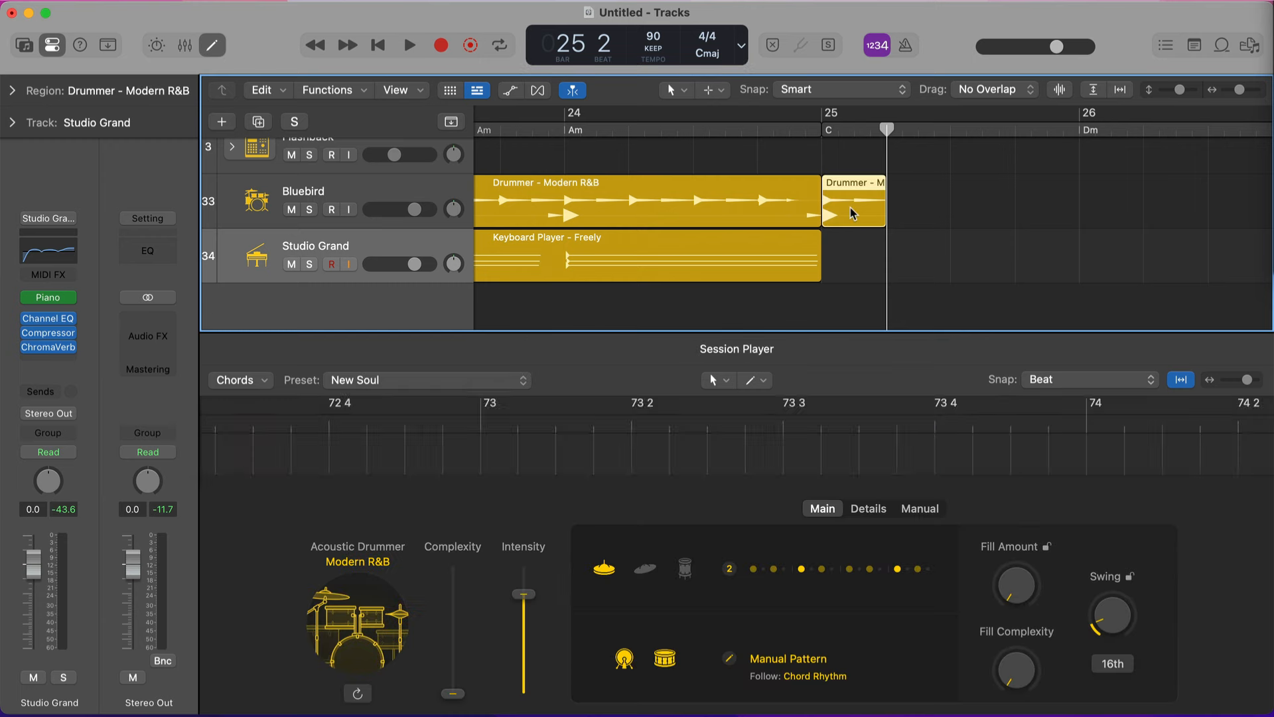
# Step: Set the short drum region's manual pattern length to 1 Bar and clear the snare hits on steps 1, 5 and 9
pyautogui.click(918, 509)
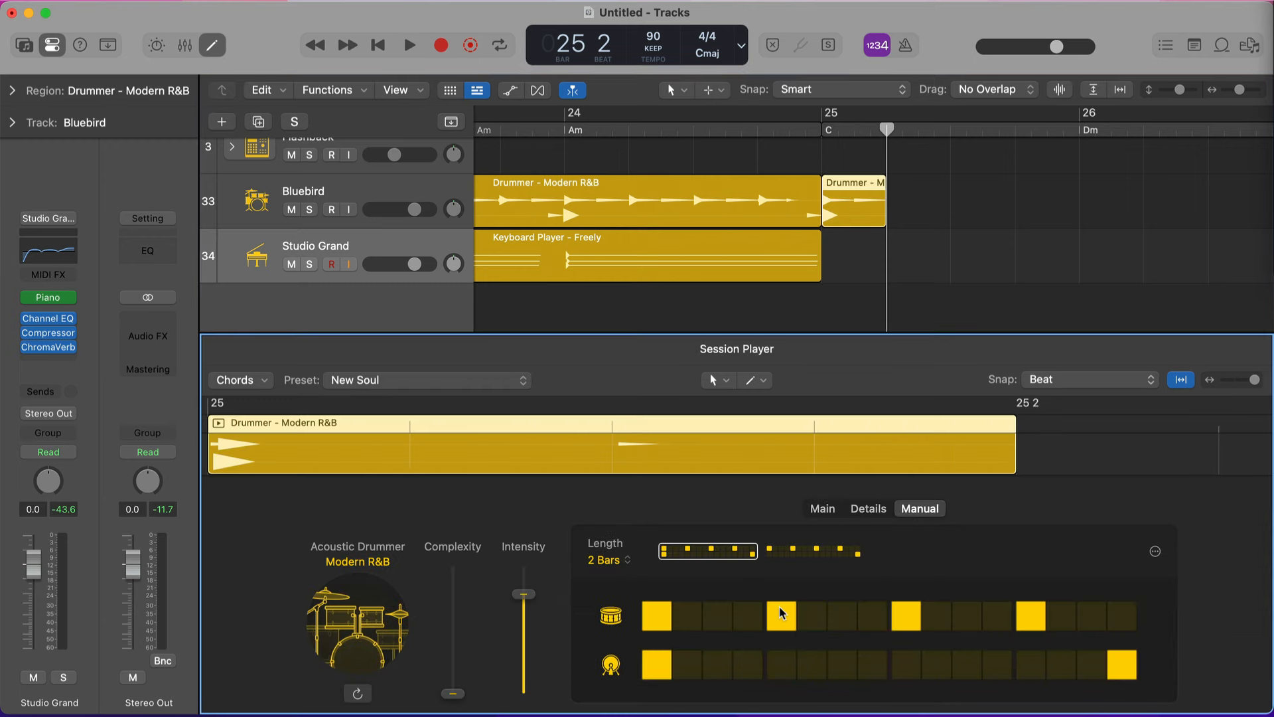
pyautogui.click(616, 562)
pyautogui.click(625, 605)
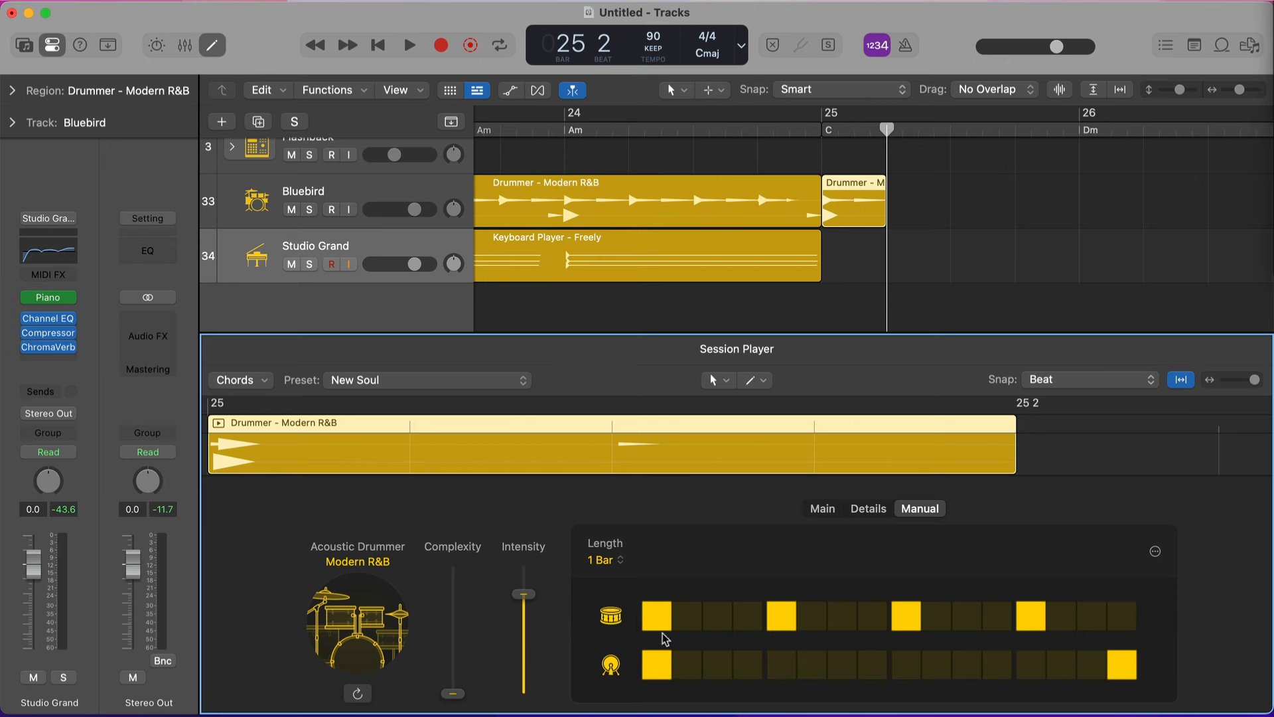
pyautogui.click(784, 616)
pyautogui.click(906, 616)
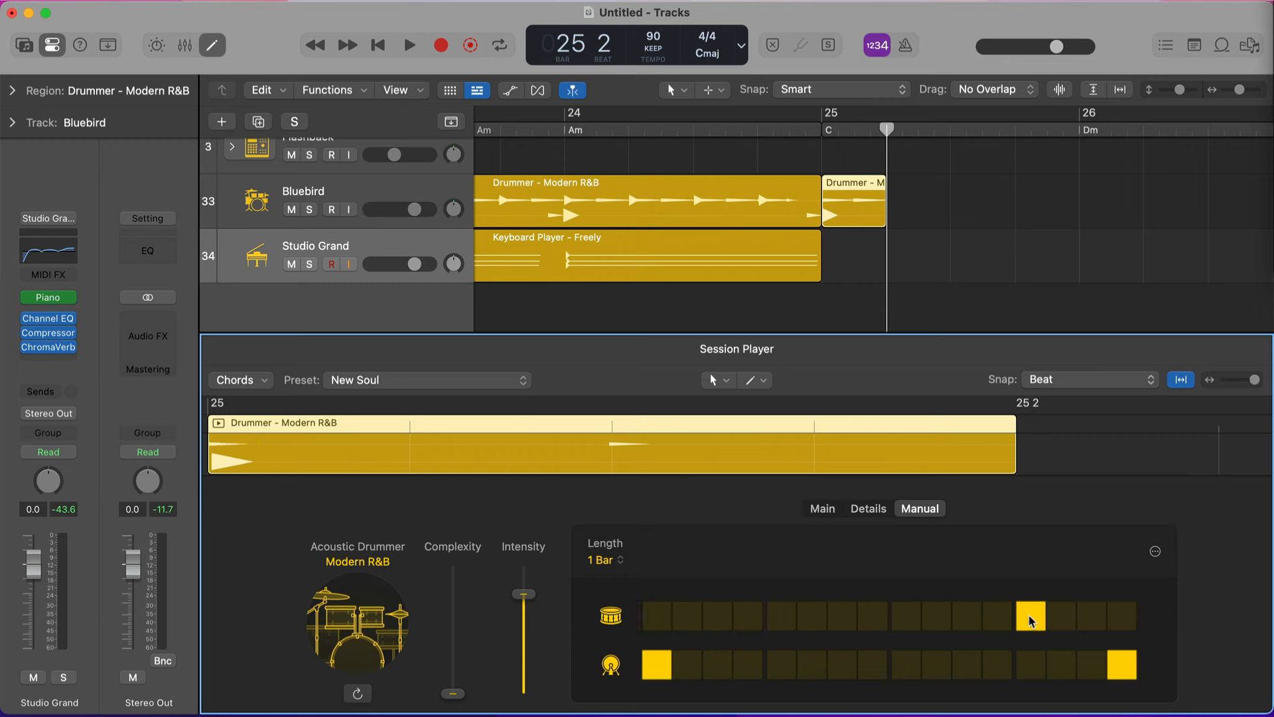
# Step: Switch the short drum region from hi-hat to cymbals with pattern 1, and set Cymbals to Ride Crashed
pyautogui.click(806, 125)
pyautogui.click(823, 508)
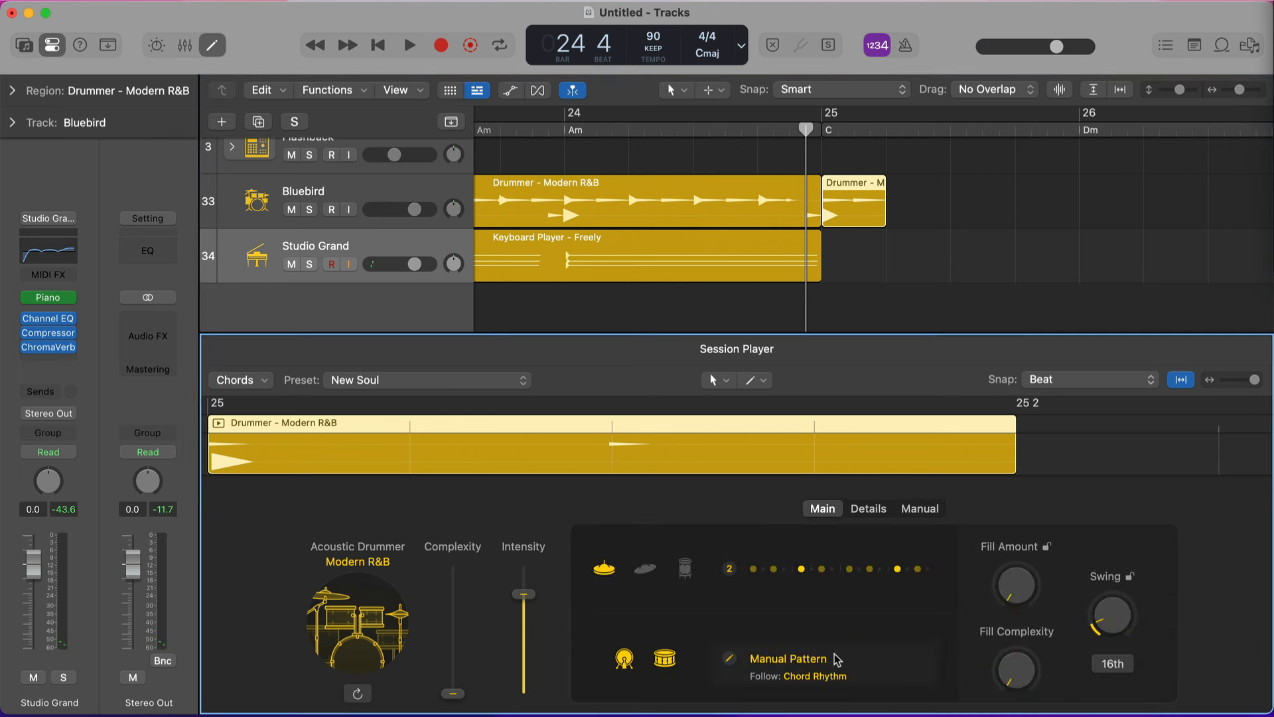
pyautogui.press('space')
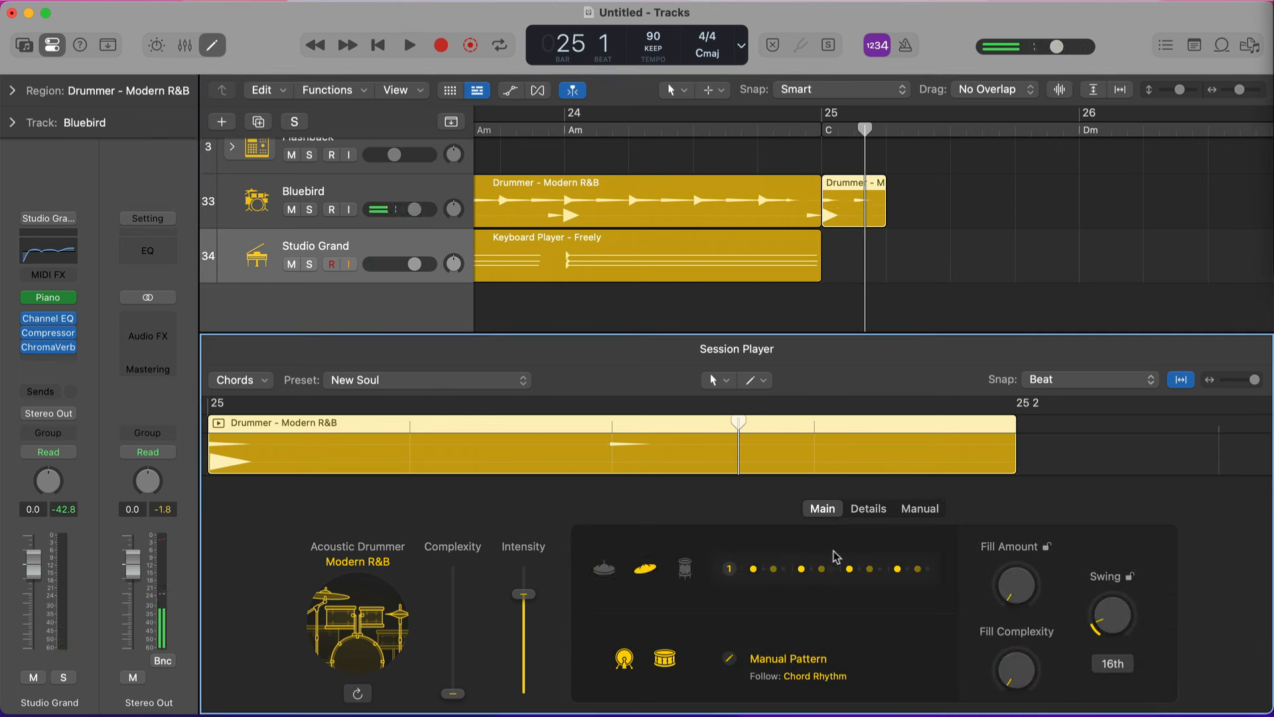
pyautogui.click(870, 509)
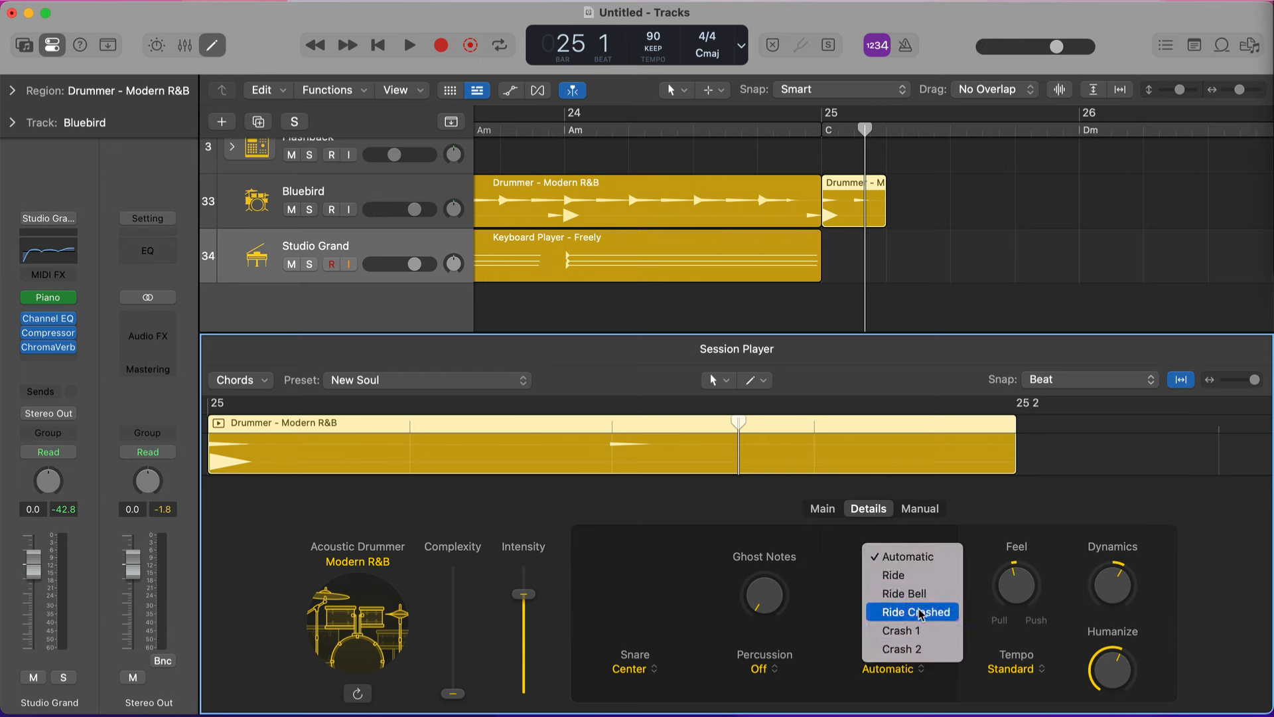
pyautogui.click(920, 614)
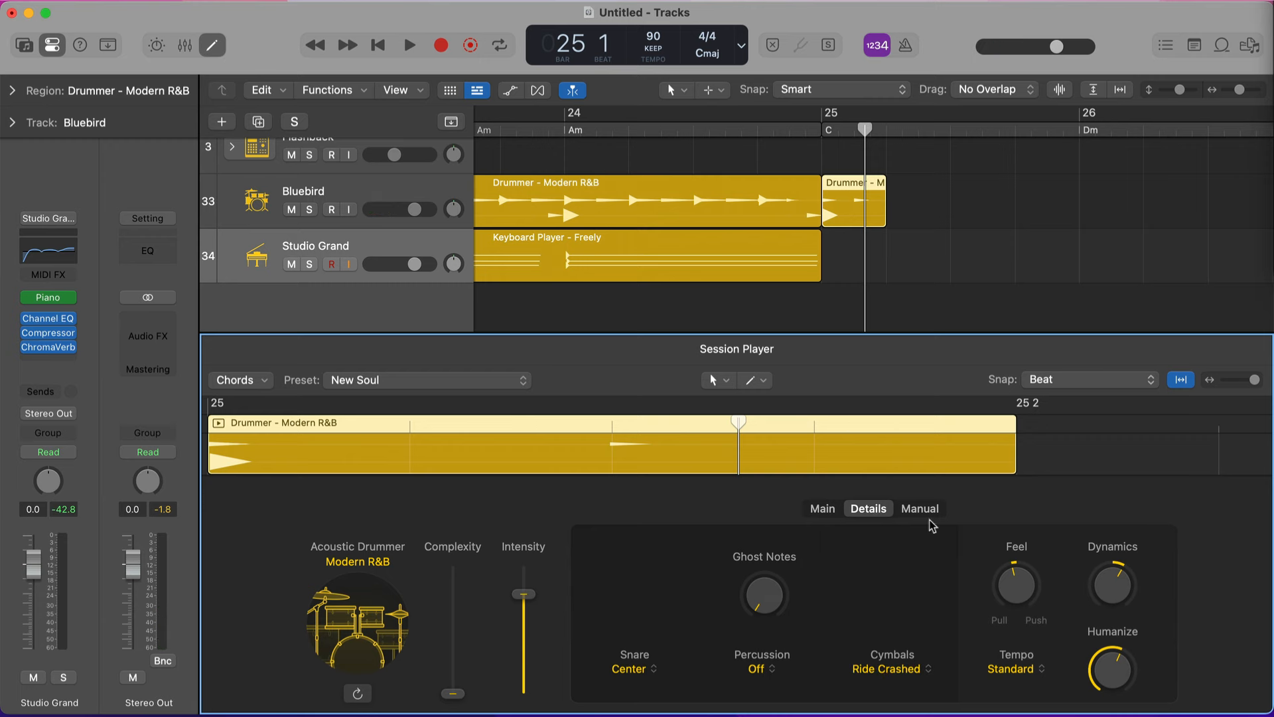
# Step: Shorten the bar 25 drum region to half a beat and replay the ending from just before bar 25
pyautogui.moveTo(887, 222); pyautogui.dragTo(853, 223)
pyautogui.press('space')
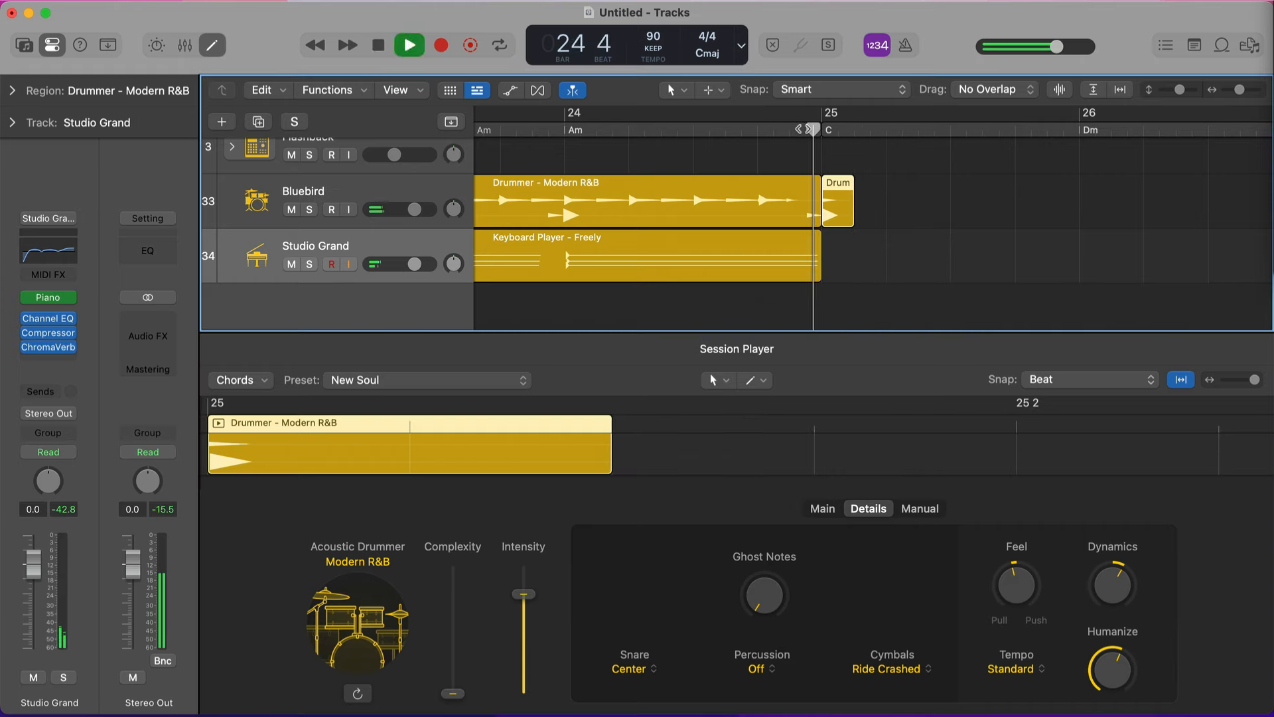
pyautogui.scroll(4, 801, 206)
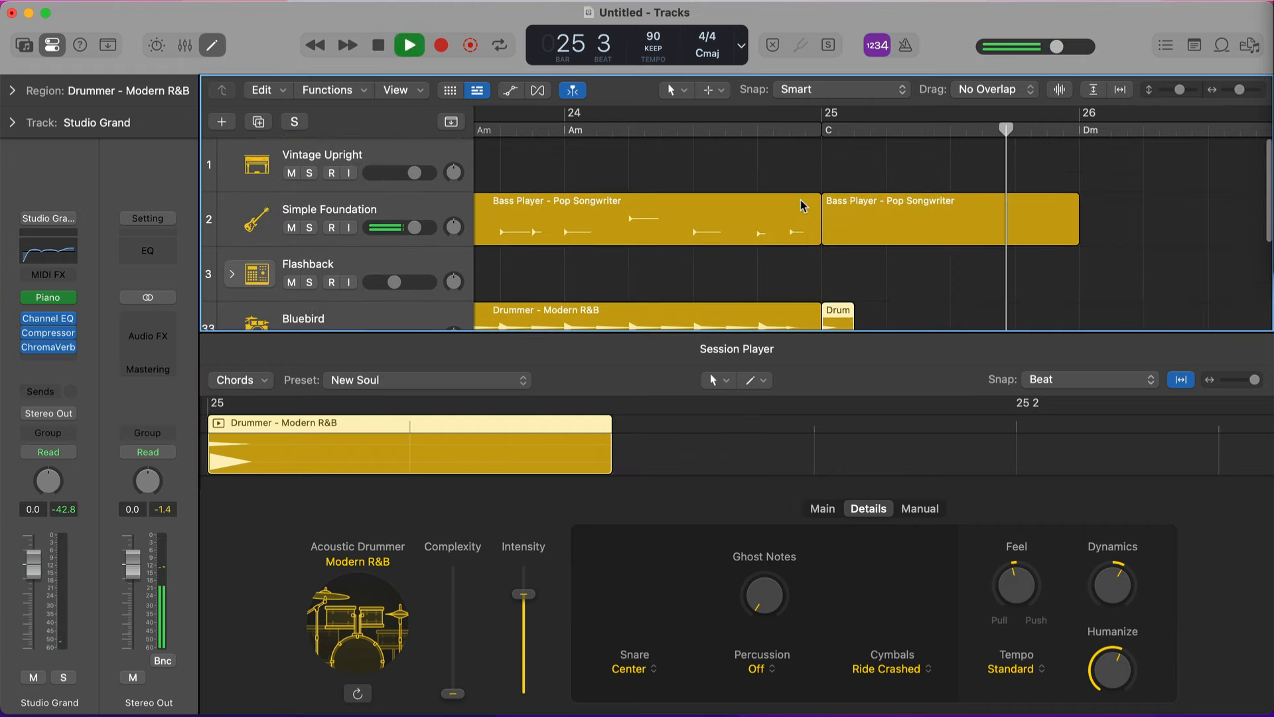
pyautogui.scroll(-4, 801, 206)
pyautogui.press('space')
# Step: Add a keyboard region at bar 25 on the Studio Grand track and trim it to half a beat, matching the drum region's end
pyautogui.click(829, 212)
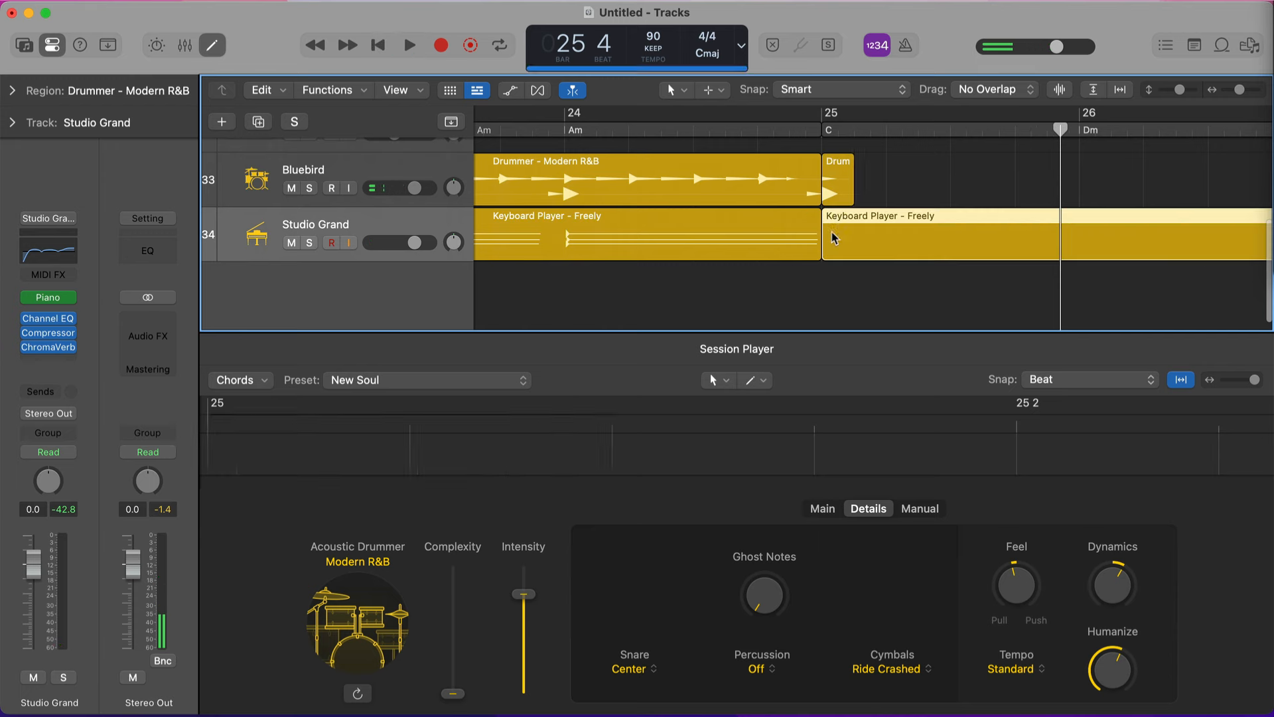
pyautogui.click(865, 126)
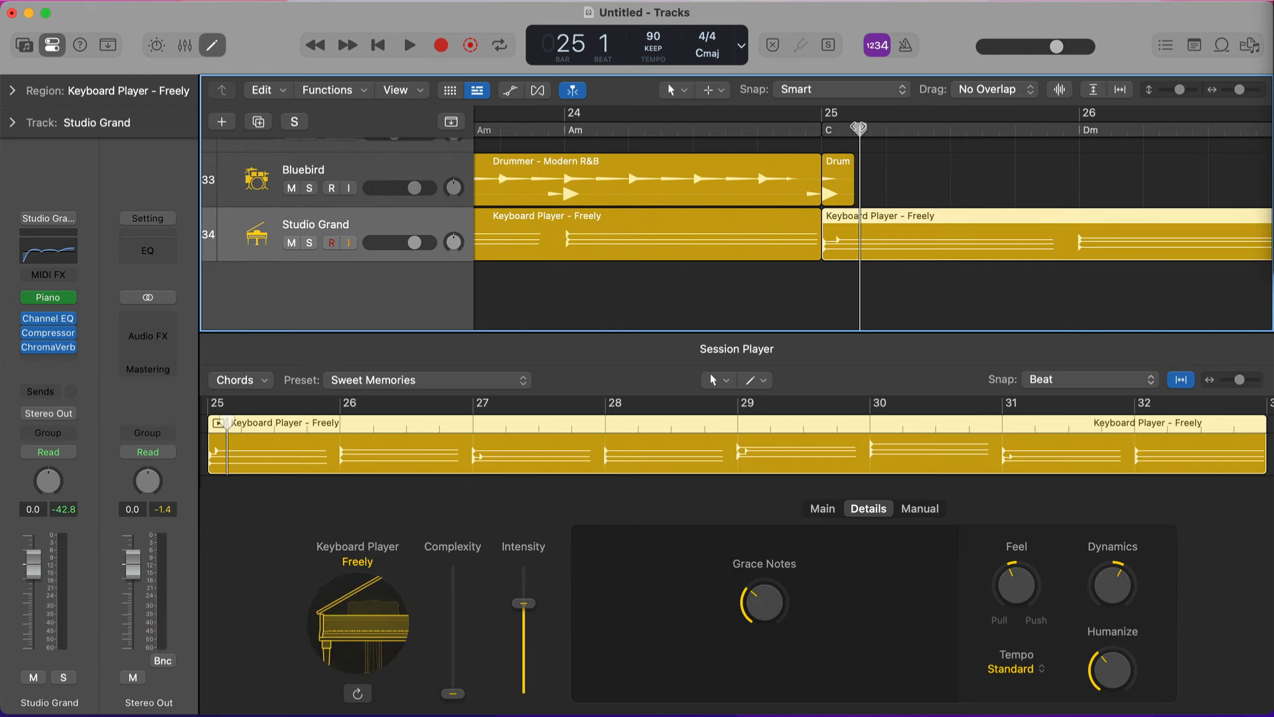
pyautogui.press('super+t')
pyautogui.press('Delete')
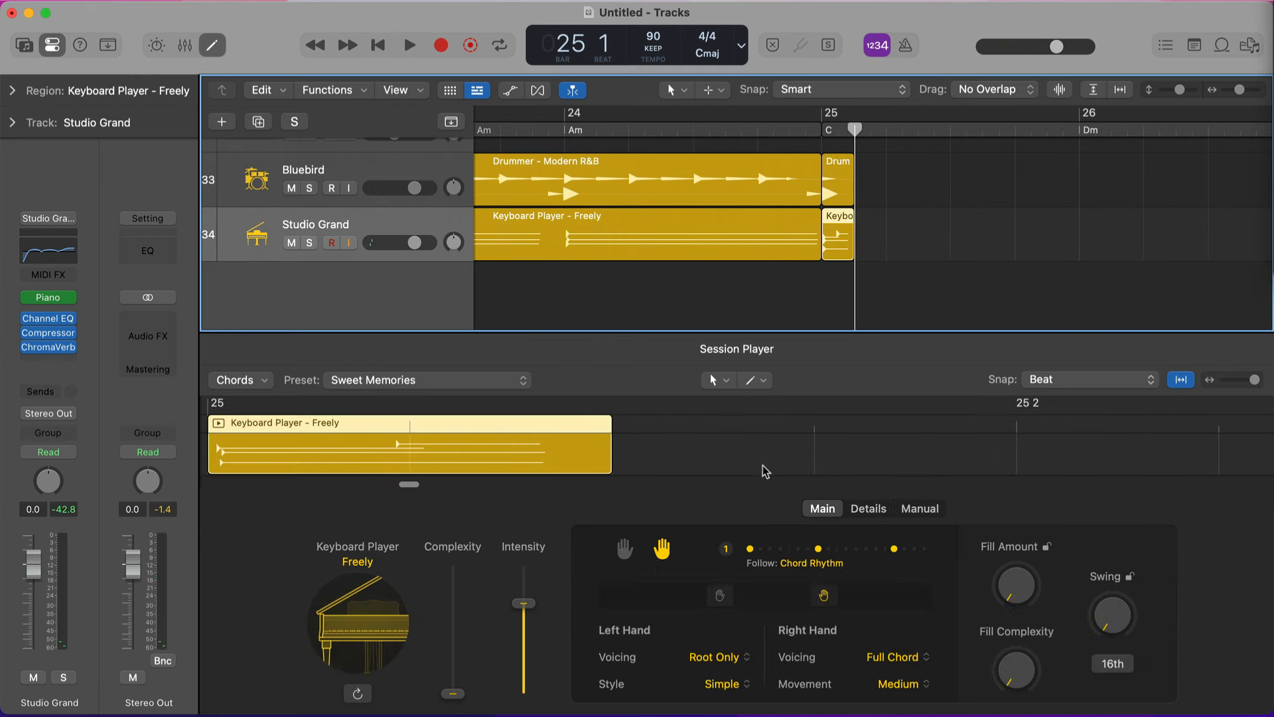
# Step: Set the short keyboard region's Grace Notes to 0 % and replay the ending
pyautogui.click(881, 513)
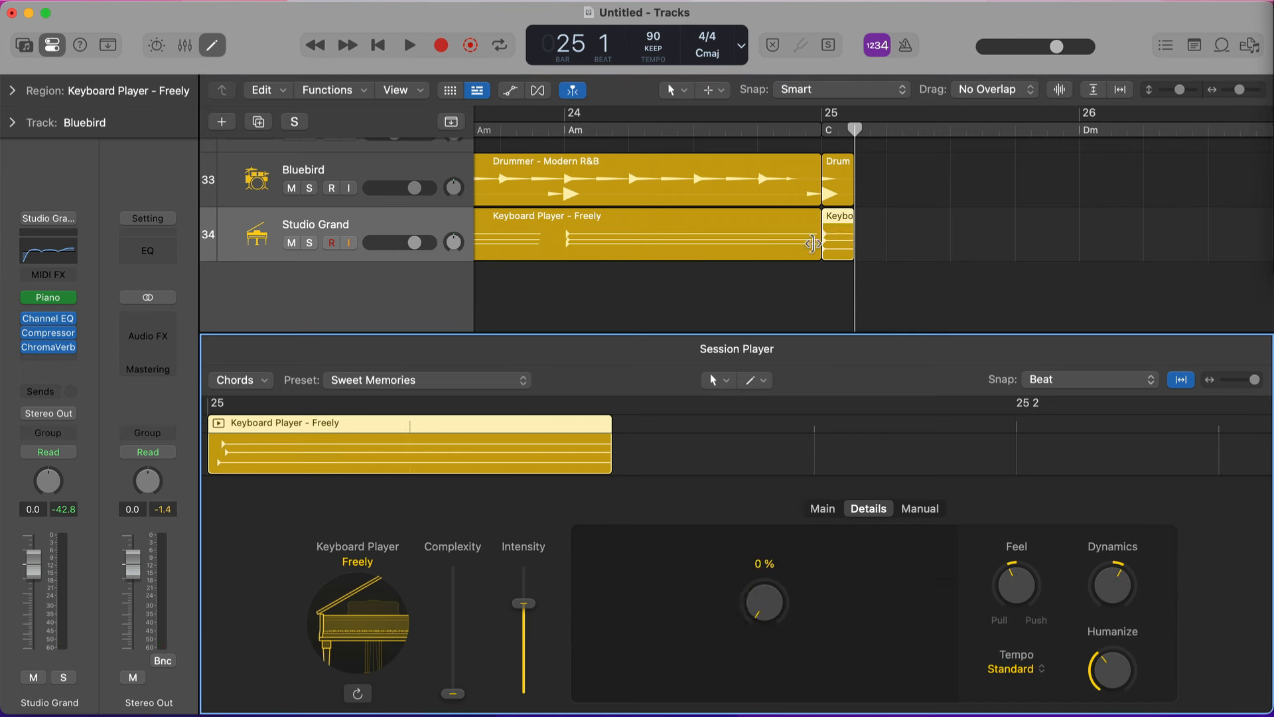
pyautogui.click(850, 274)
pyautogui.press('space')
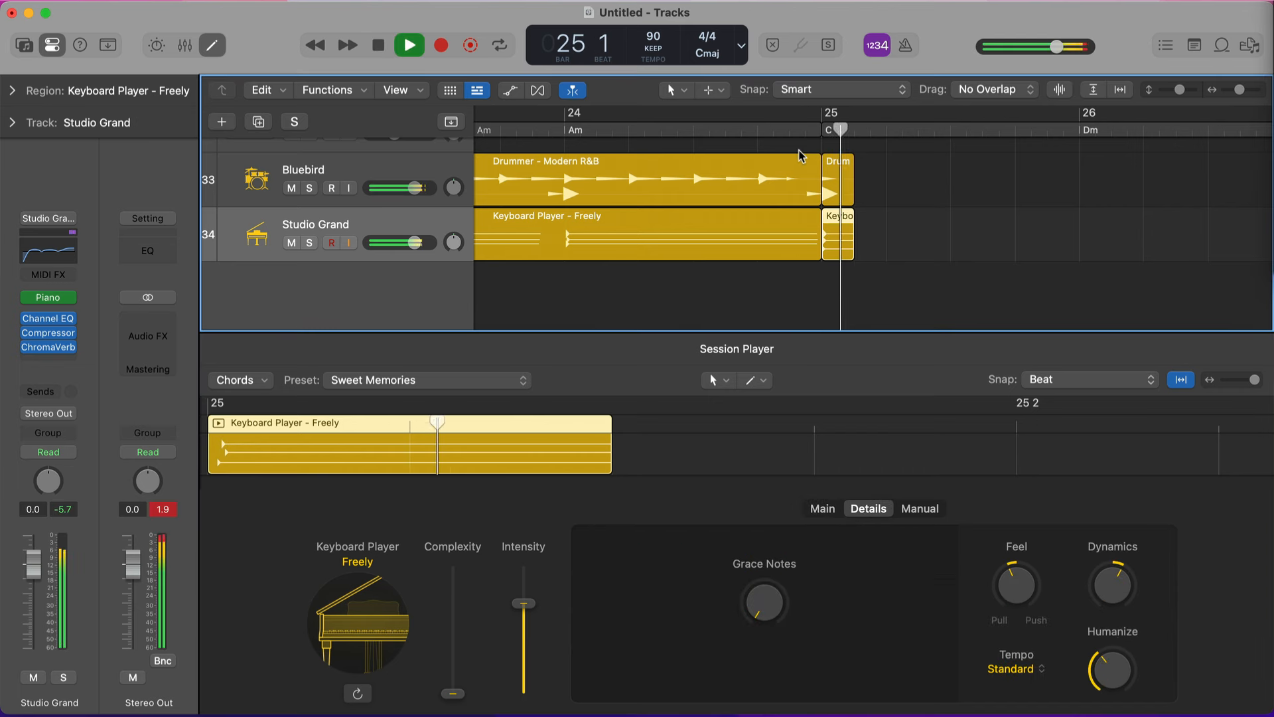
# Step: Extend the bar 25 keyboard region to bar 26 and replay the ending across all tracks
pyautogui.moveTo(847, 253); pyautogui.dragTo(1073, 253)
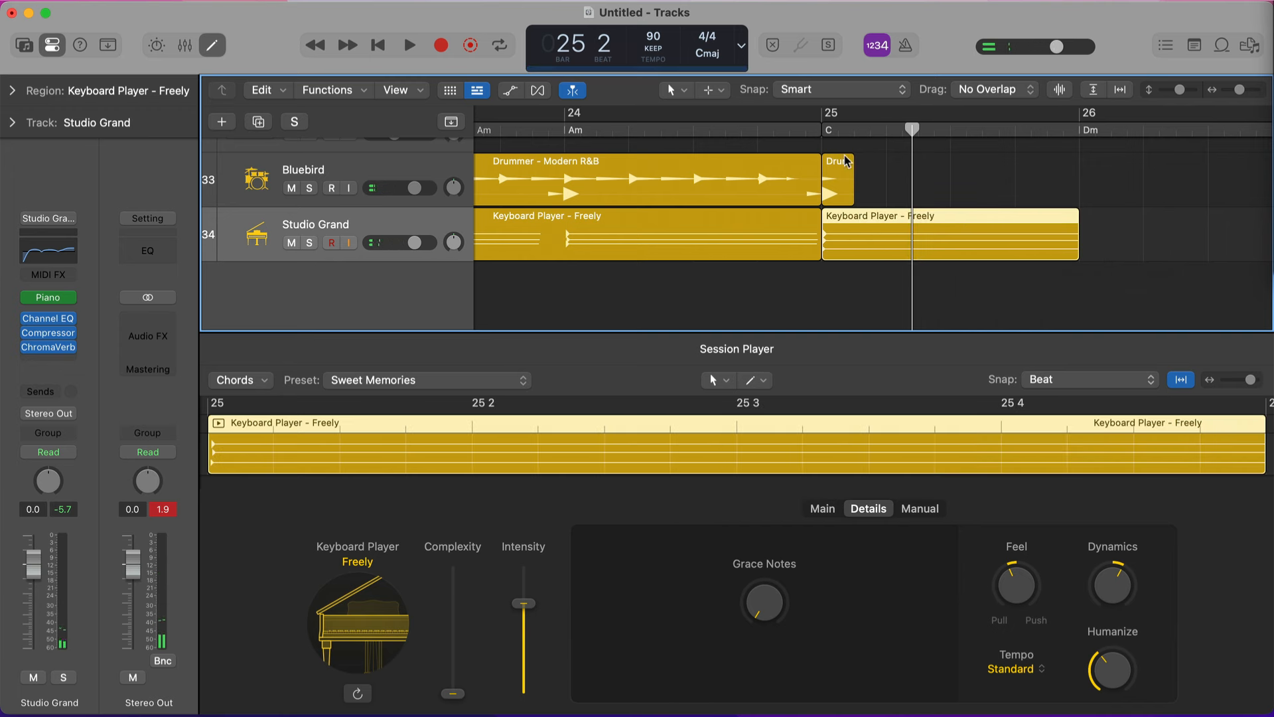
pyautogui.press('space')
pyautogui.scroll(-5, 835, 180)
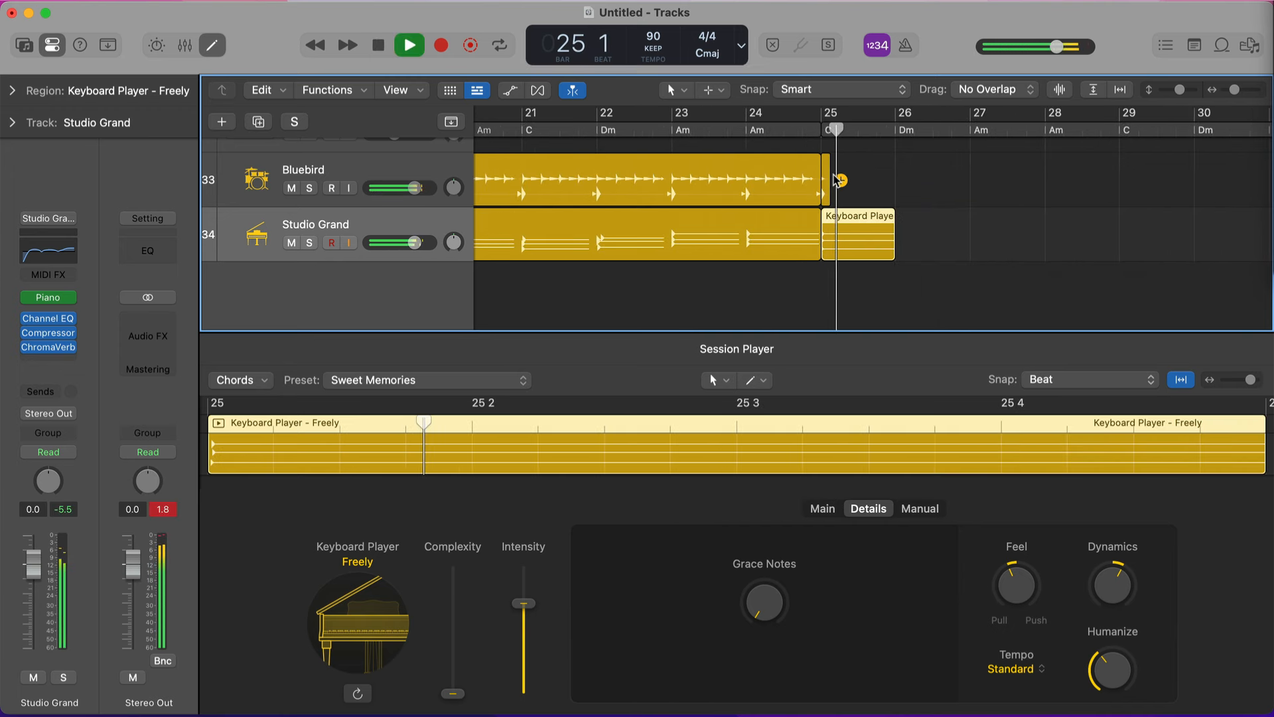
# Step: Try extending the bar 25 bass region on the Simple Foundation track to bar 27, and undo the extension
pyautogui.scroll(5, 835, 181)
pyautogui.scroll(2, 835, 180)
pyautogui.hscroll(5, 833, 180)
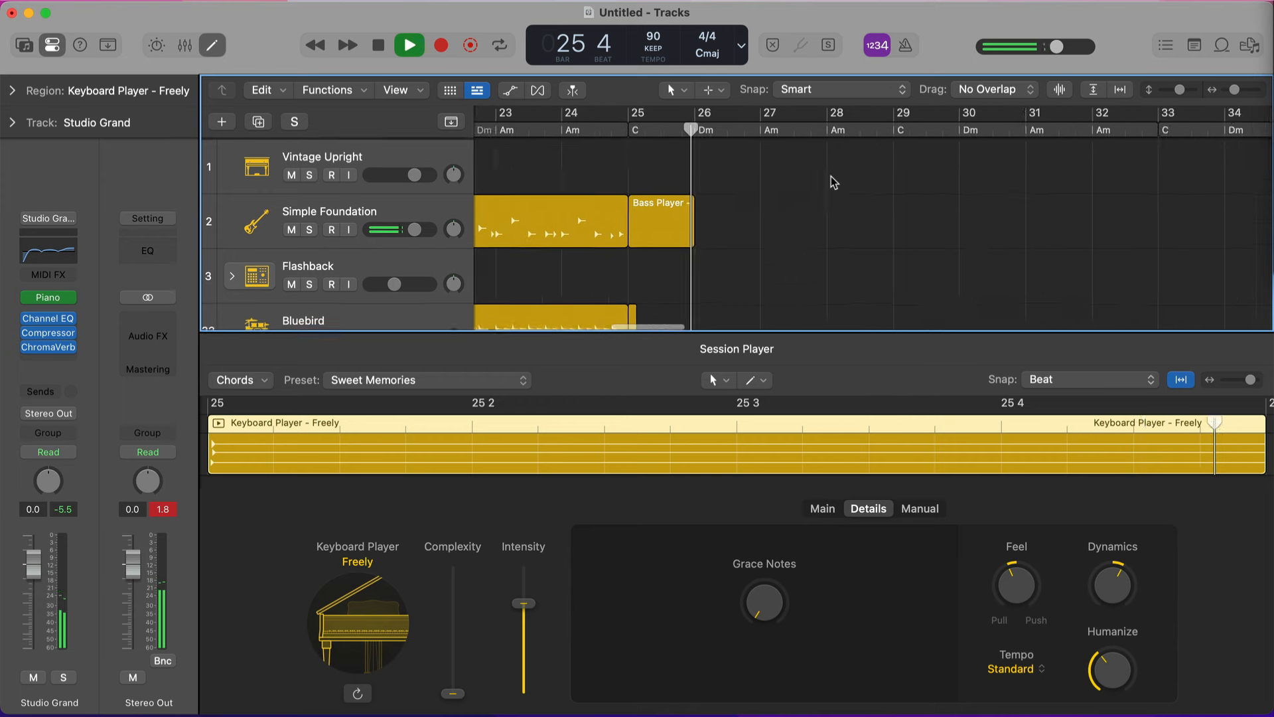
pyautogui.scroll(-1, 636, 230)
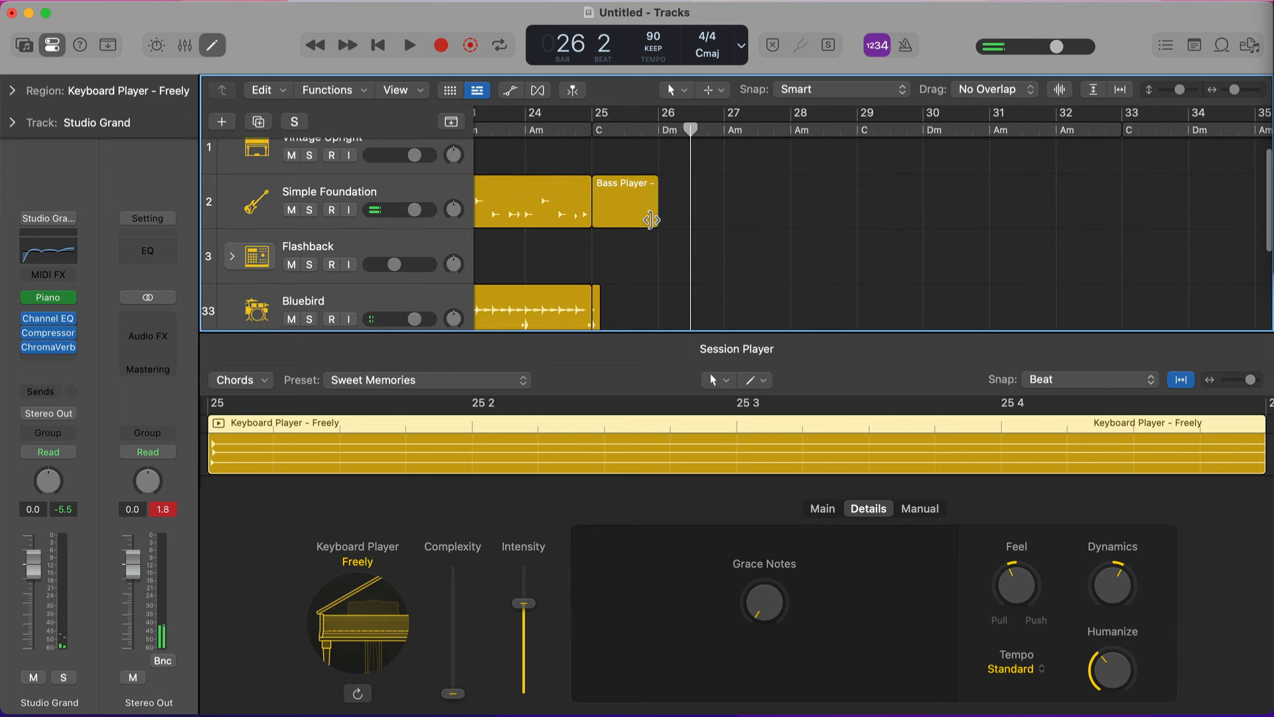
pyautogui.moveTo(651, 220); pyautogui.dragTo(723, 220)
pyautogui.scroll(-3, 659, 186)
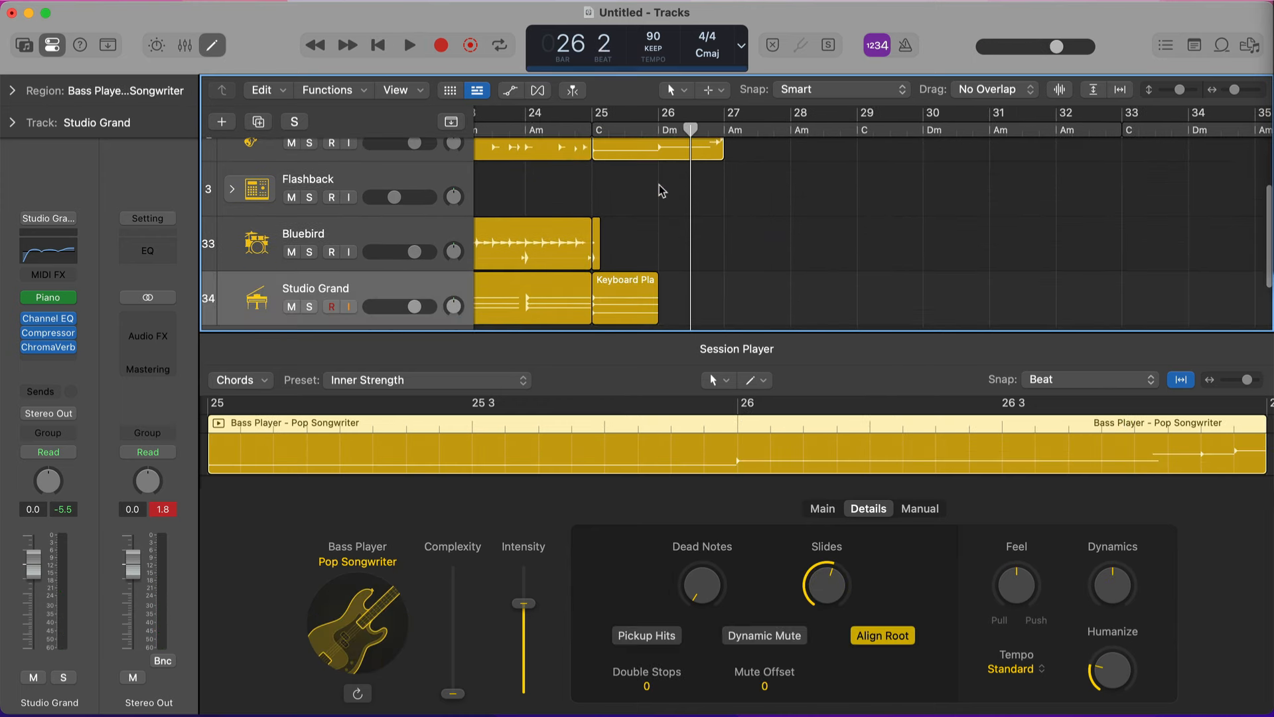
pyautogui.press('super+z')
# Step: Replay the bar 25 ending hit while checking the bass, drum and keyboard regions, and stop playback
pyautogui.click(403, 34)
pyautogui.scroll(2, 617, 206)
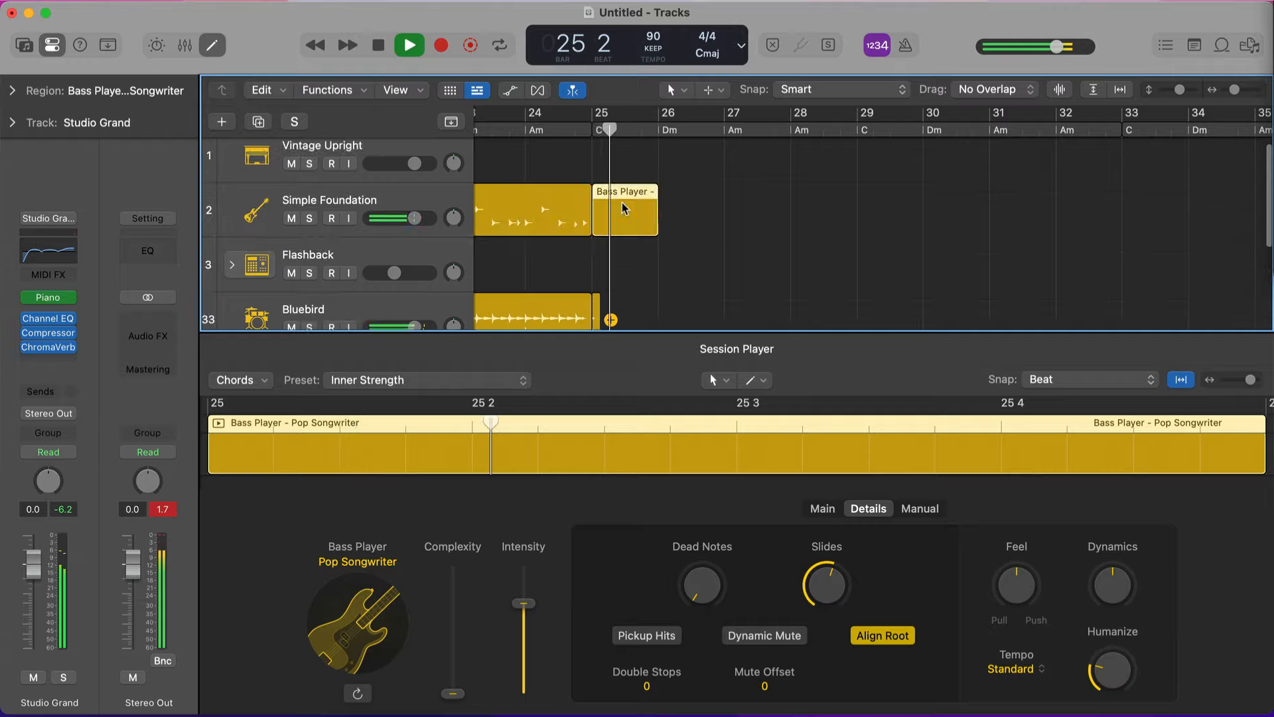
pyautogui.scroll(-3, 622, 202)
pyautogui.press('space')
# Step: Create one new Session Player track of the Bass Player type
pyautogui.click(226, 122)
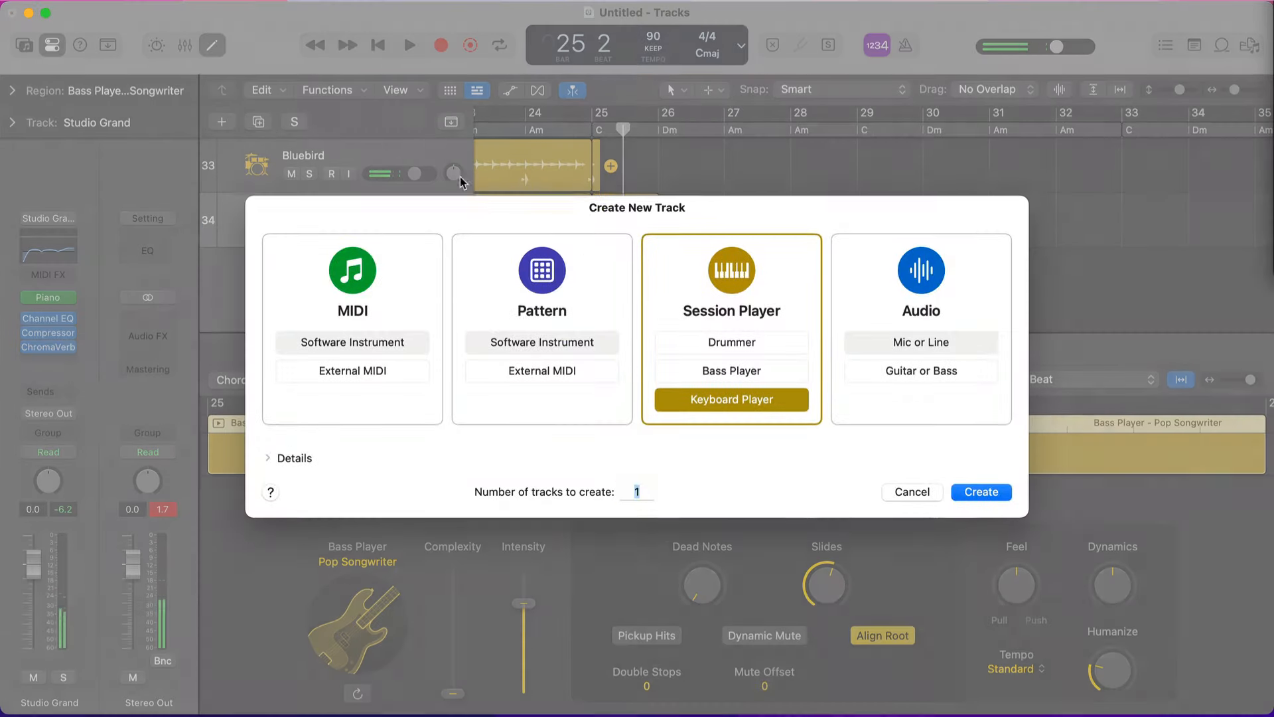
pyautogui.click(734, 366)
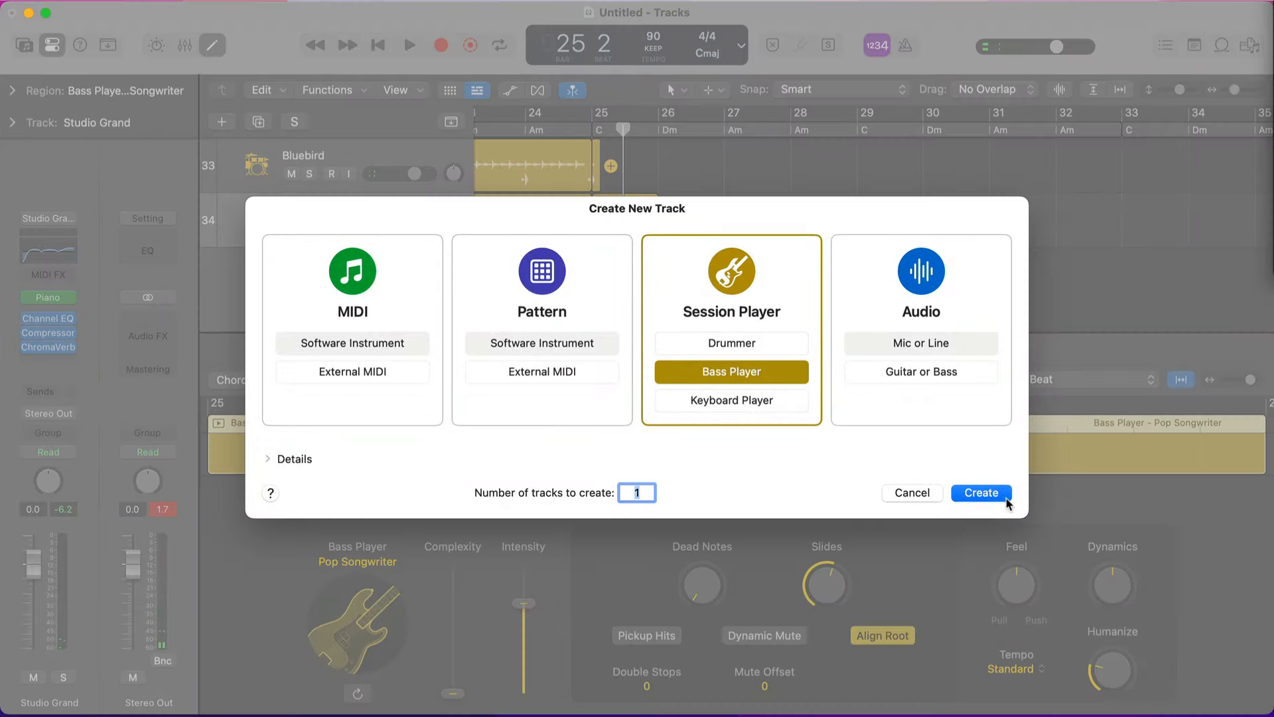
pyautogui.click(1004, 498)
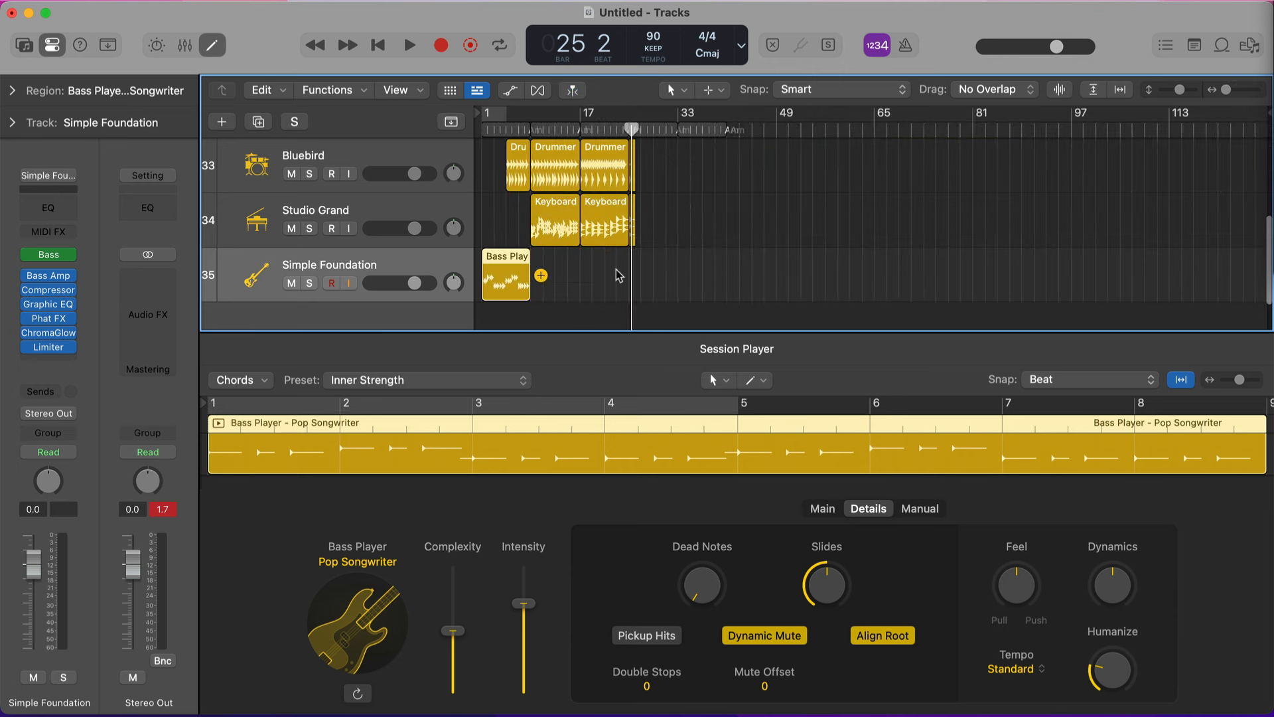
# Step: Move the new bass region on the added Simple Foundation track so that it starts at bar 25
pyautogui.moveTo(505, 270); pyautogui.dragTo(661, 261)
pyautogui.press('super+Right')
pyautogui.press('super+Right')
pyautogui.press('super+Right')
pyautogui.press('super+Right')
pyautogui.press('super+Right')
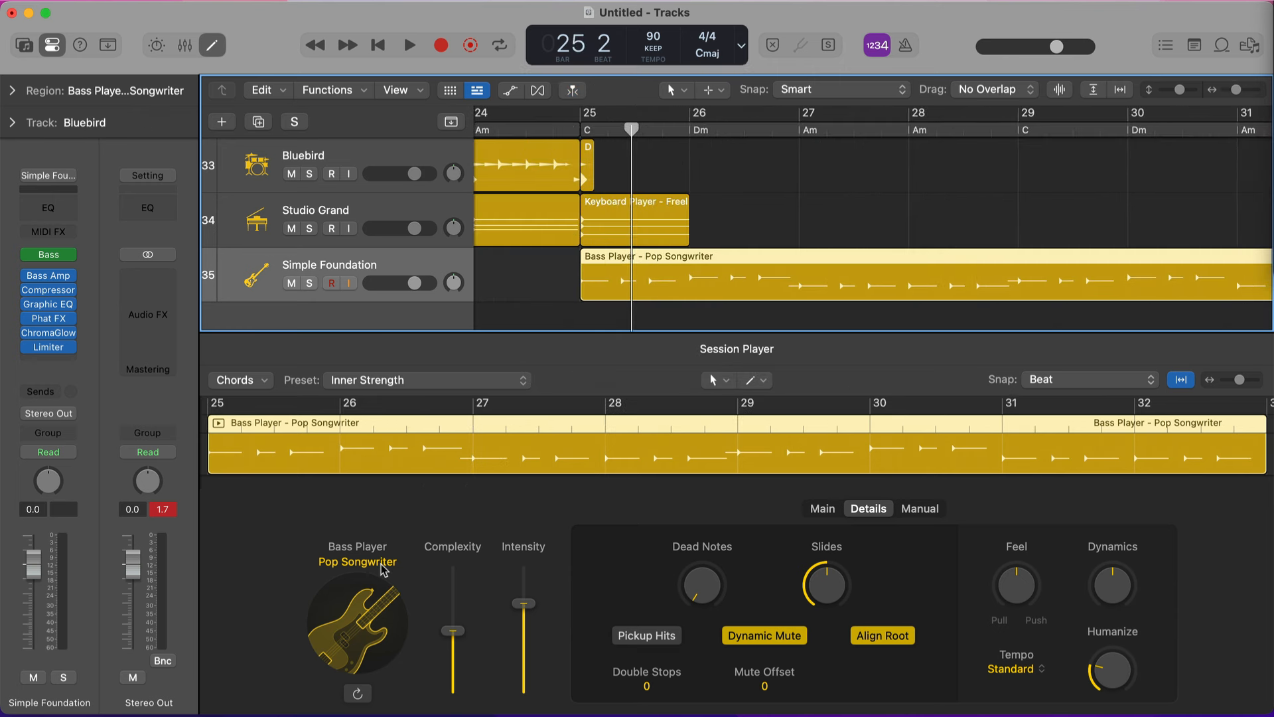
# Step: Change the new bass region's style to Retro Rock with Change Patch on, and play it from just before bar 25
pyautogui.click(369, 562)
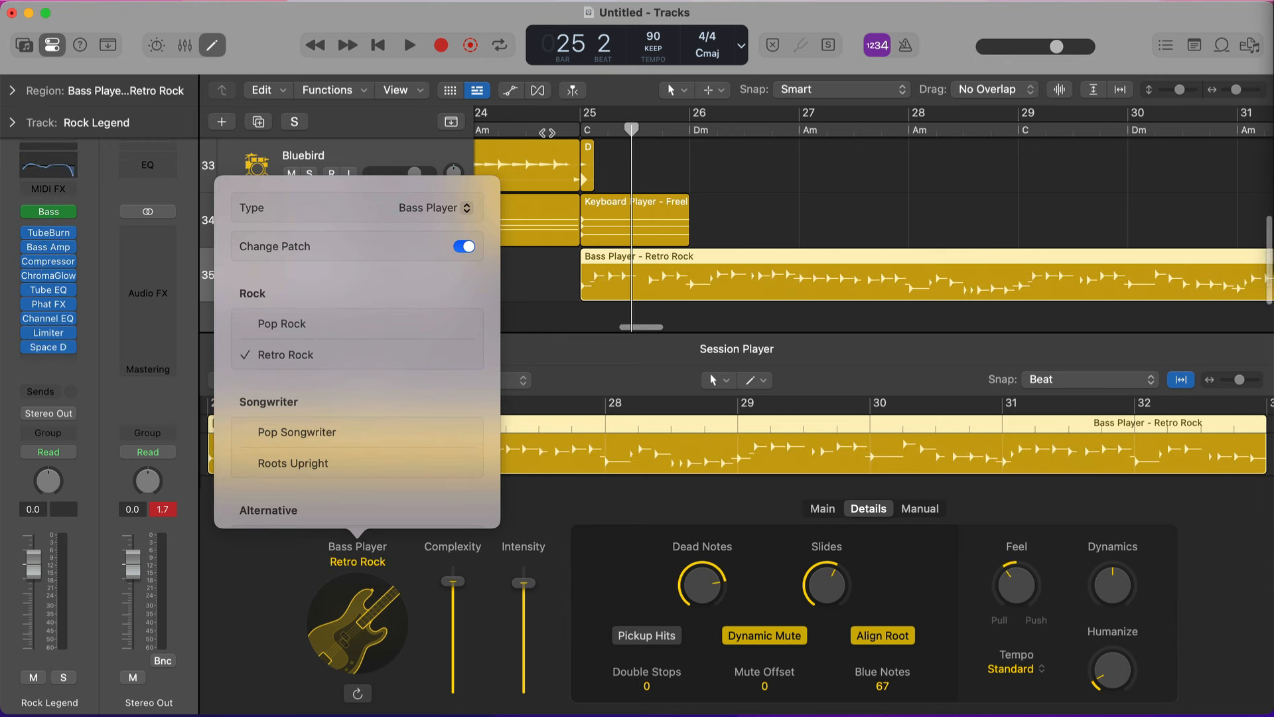
pyautogui.doubleClick(547, 133)
pyautogui.scroll(-5, 575, 185)
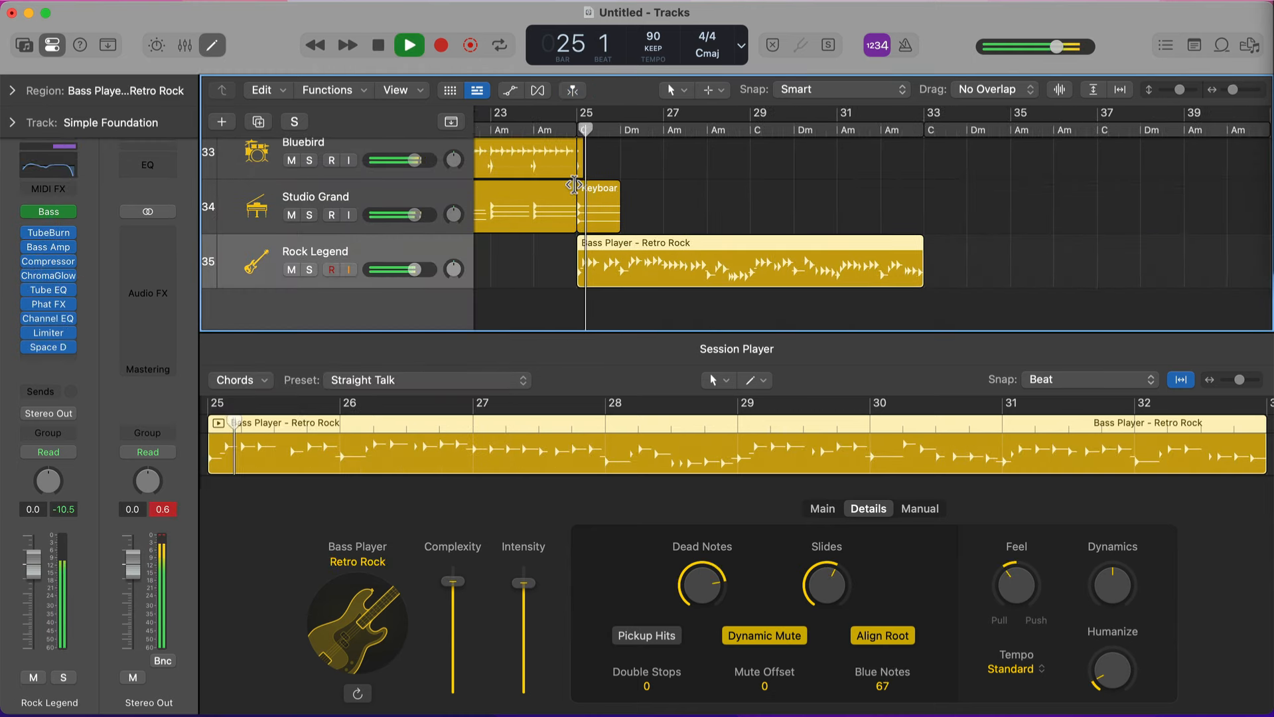
pyautogui.scroll(-3, 575, 185)
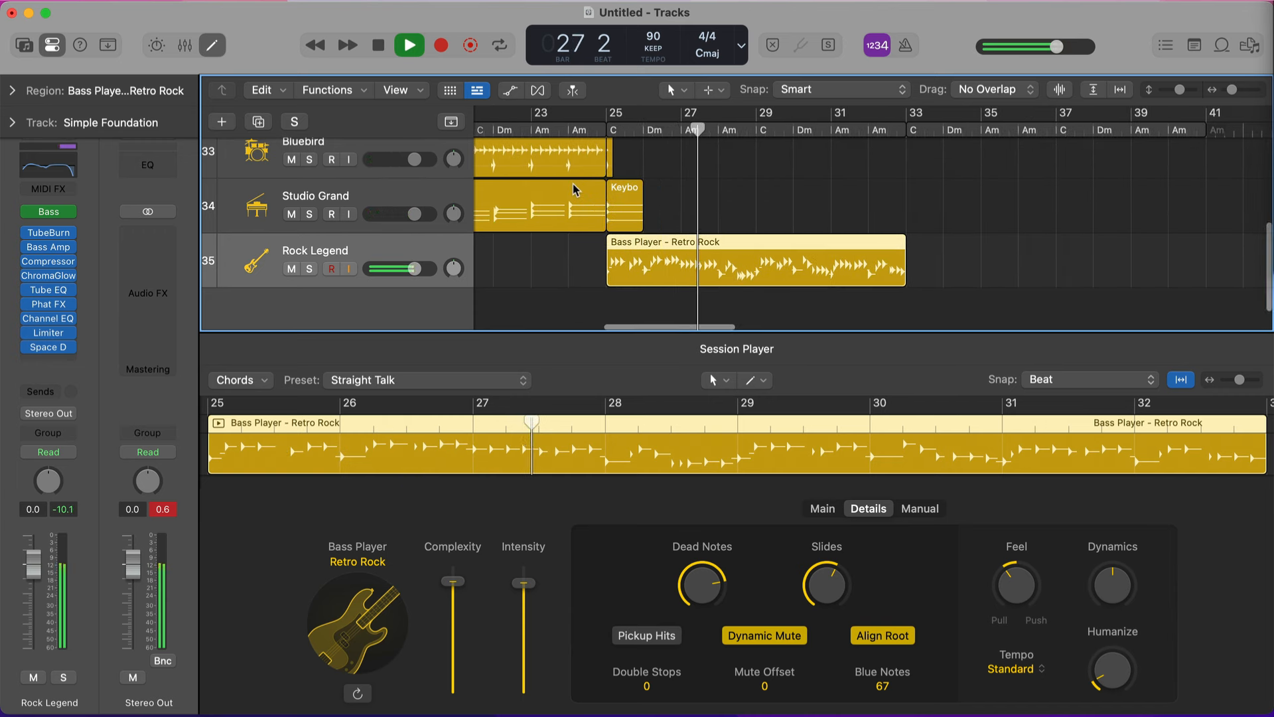
pyautogui.scroll(6, 575, 188)
pyautogui.scroll(3, 572, 190)
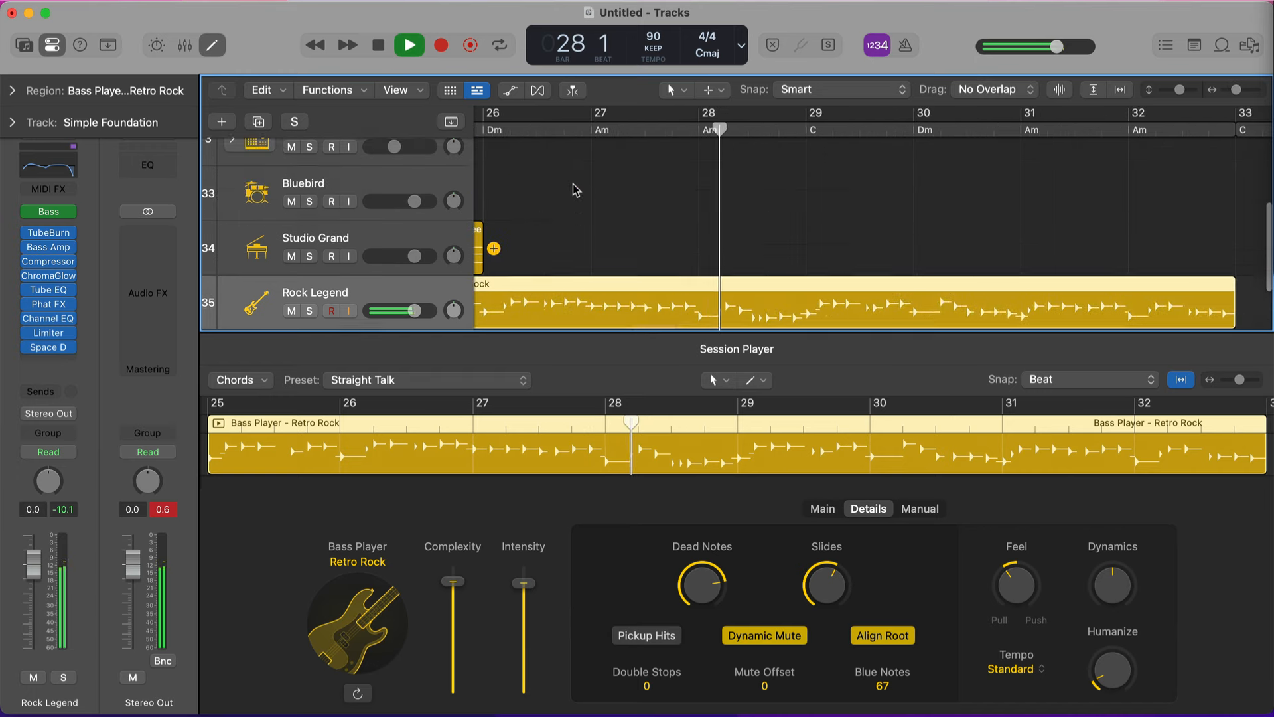
pyautogui.scroll(-5, 572, 189)
pyautogui.click(575, 188)
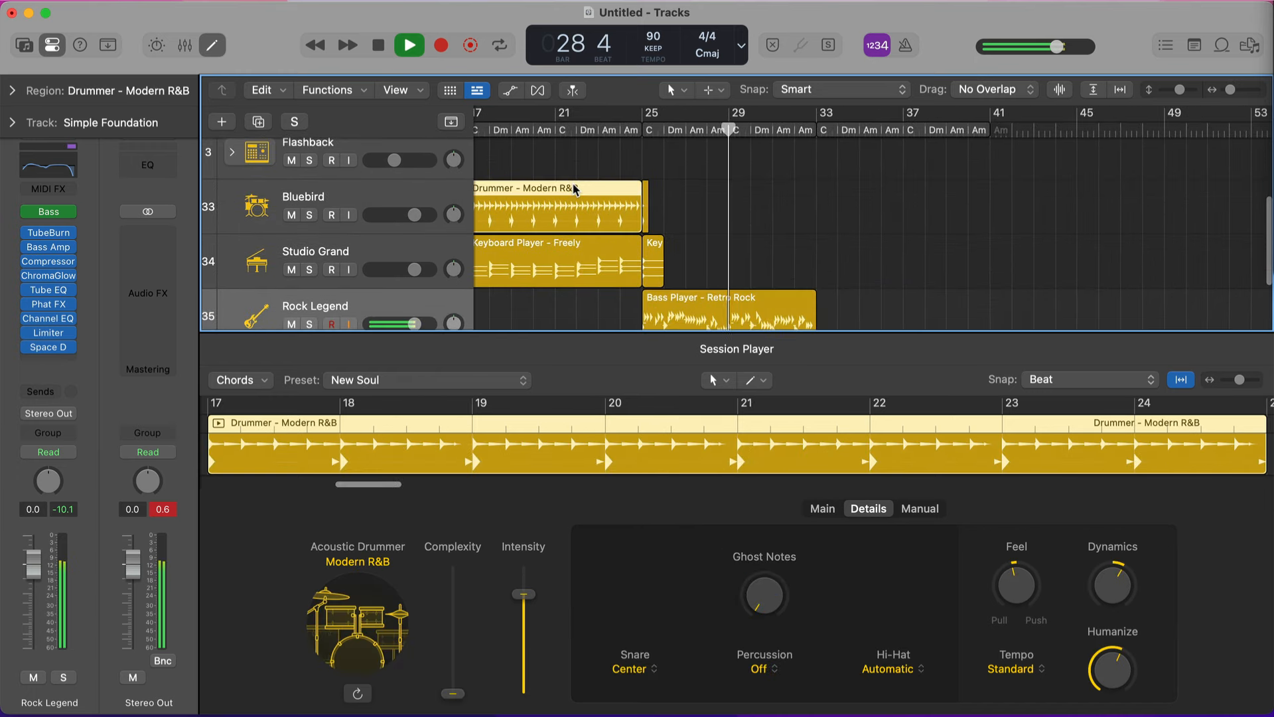
pyautogui.scroll(1, 689, 251)
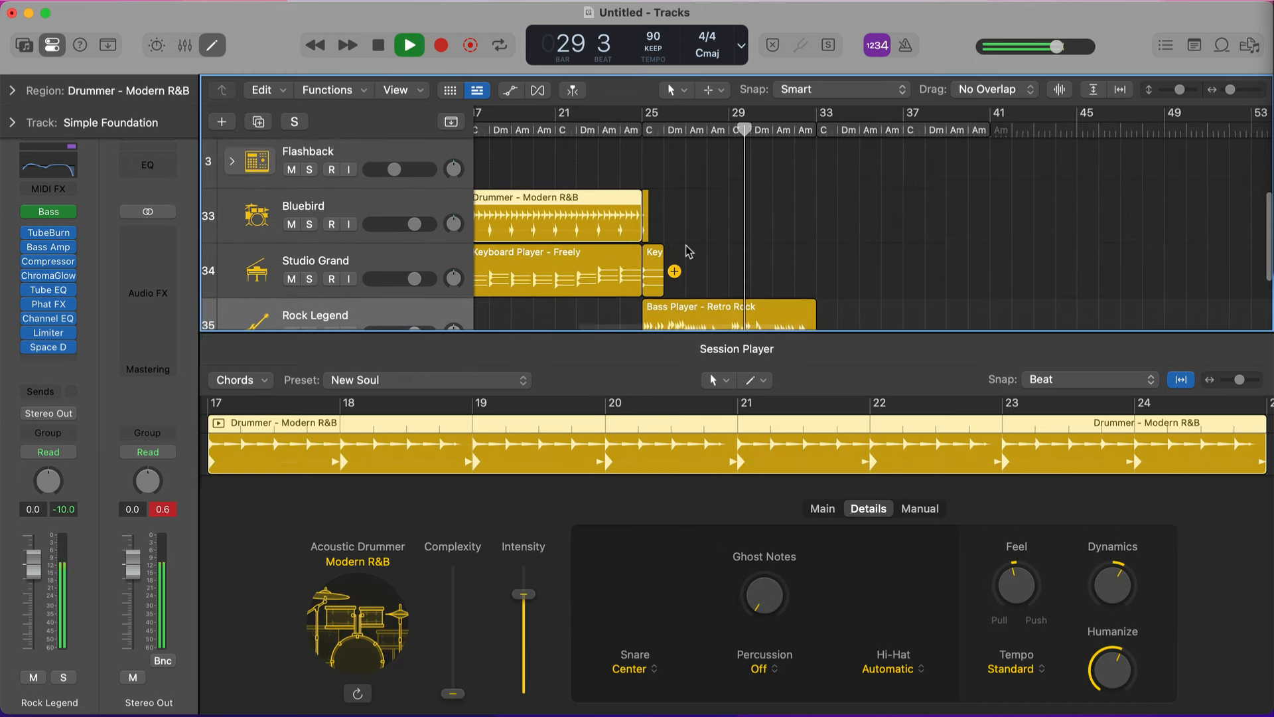
pyautogui.press('space')
# Step: Replay the ending from bar 24, checking the regions on all tracks around bar 25, and stop playback
pyautogui.click(618, 129)
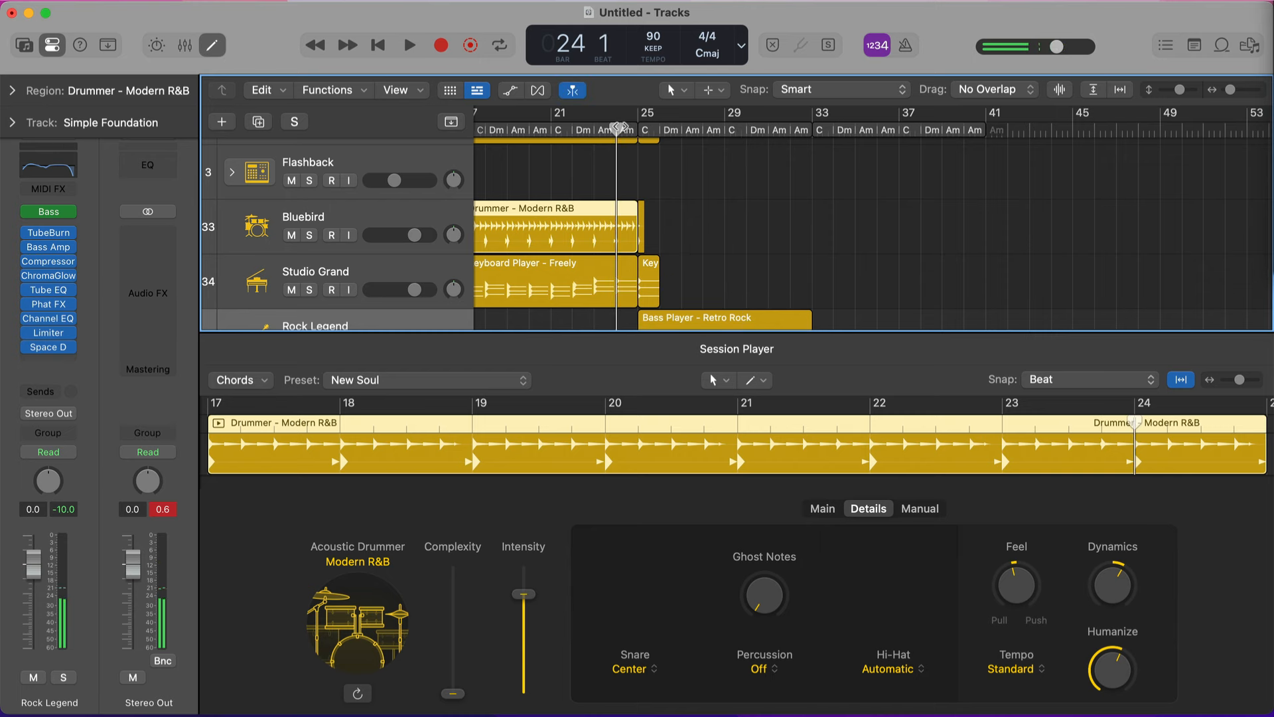
pyautogui.press('space')
pyautogui.scroll(5, 664, 158)
pyautogui.scroll(-2, 665, 157)
pyautogui.scroll(-5, 664, 158)
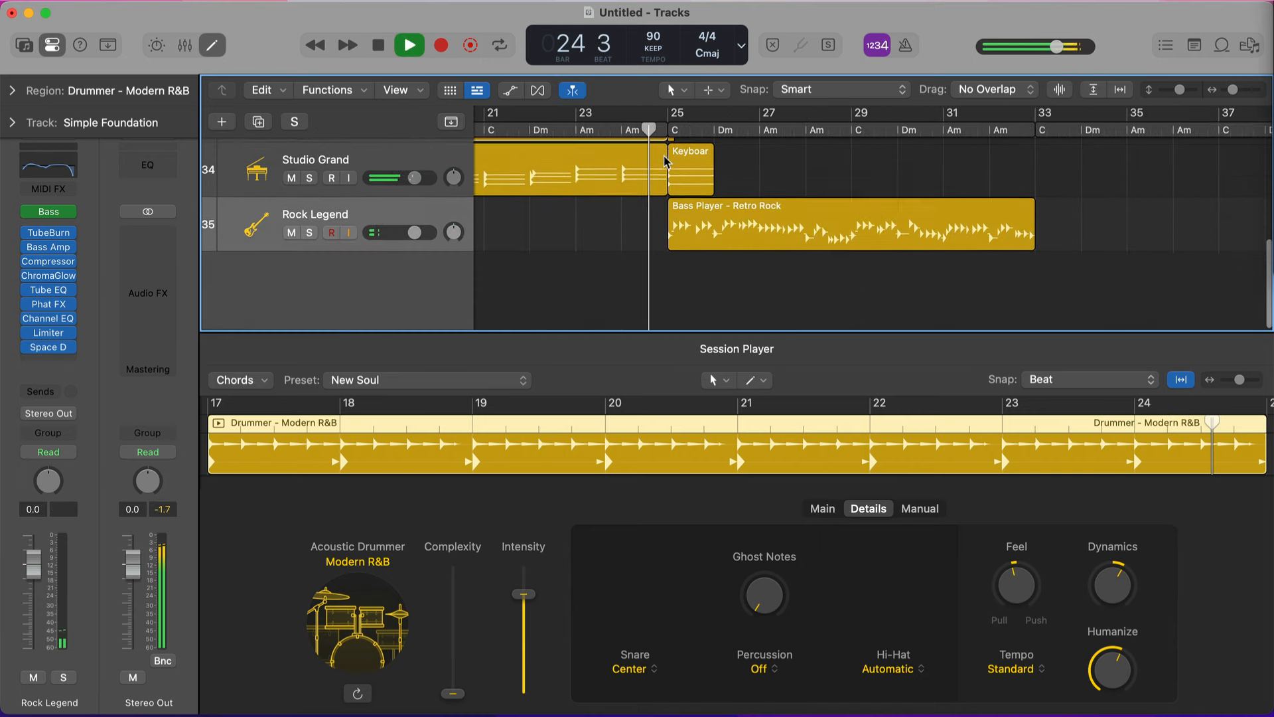
pyautogui.scroll(4, 665, 157)
pyautogui.hscroll(6, 665, 158)
pyautogui.scroll(2, 668, 162)
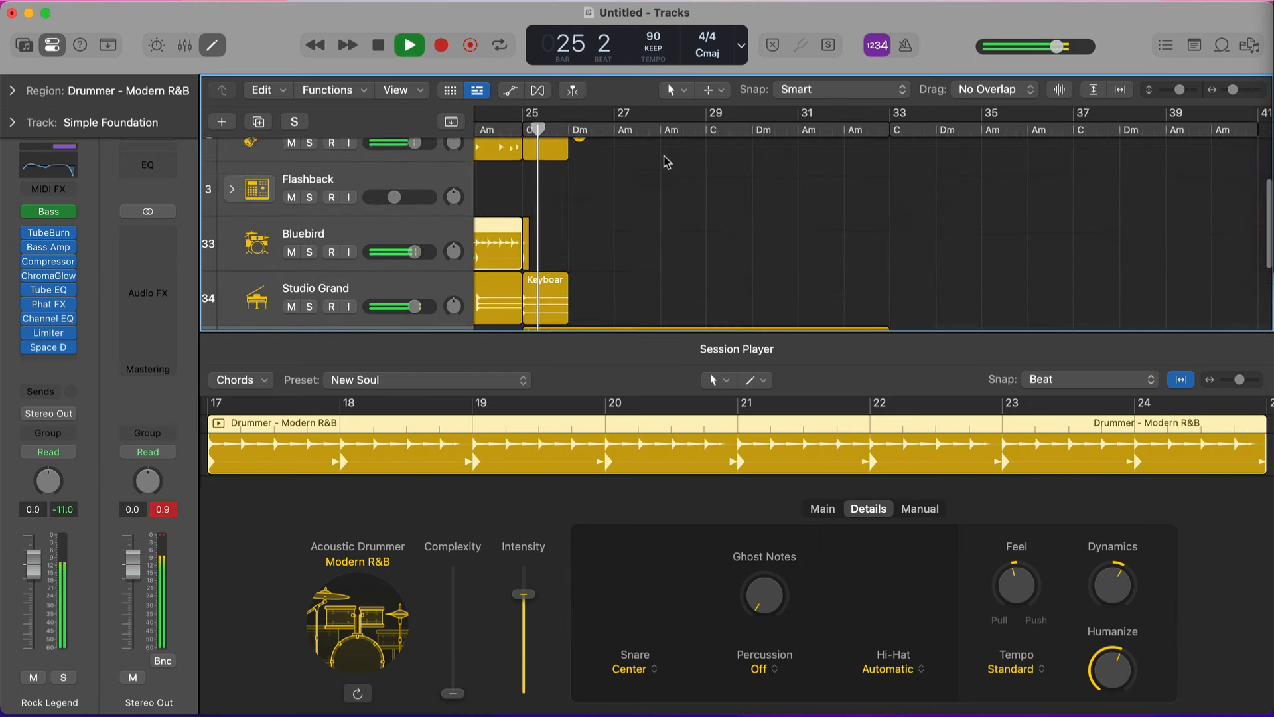
pyautogui.scroll(2, 667, 162)
pyautogui.hscroll(1, 667, 162)
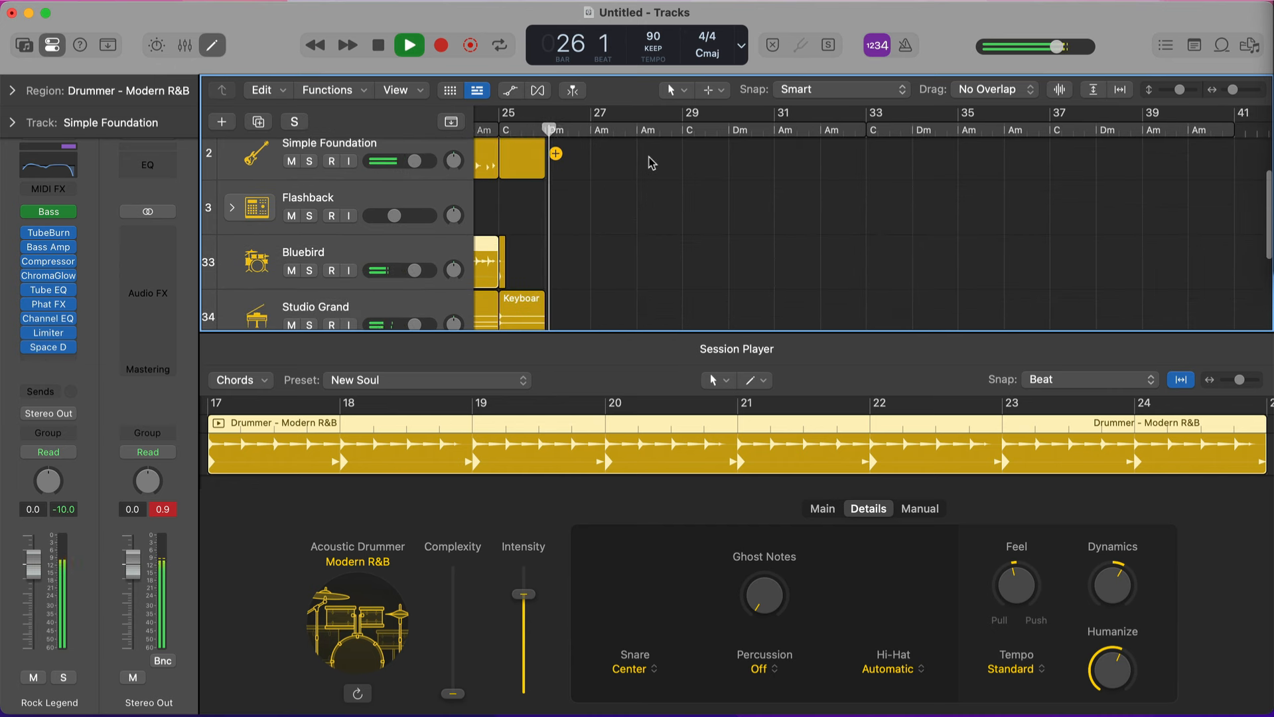
pyautogui.scroll(1, 651, 159)
pyautogui.hscroll(1, 651, 159)
pyautogui.scroll(-1, 551, 196)
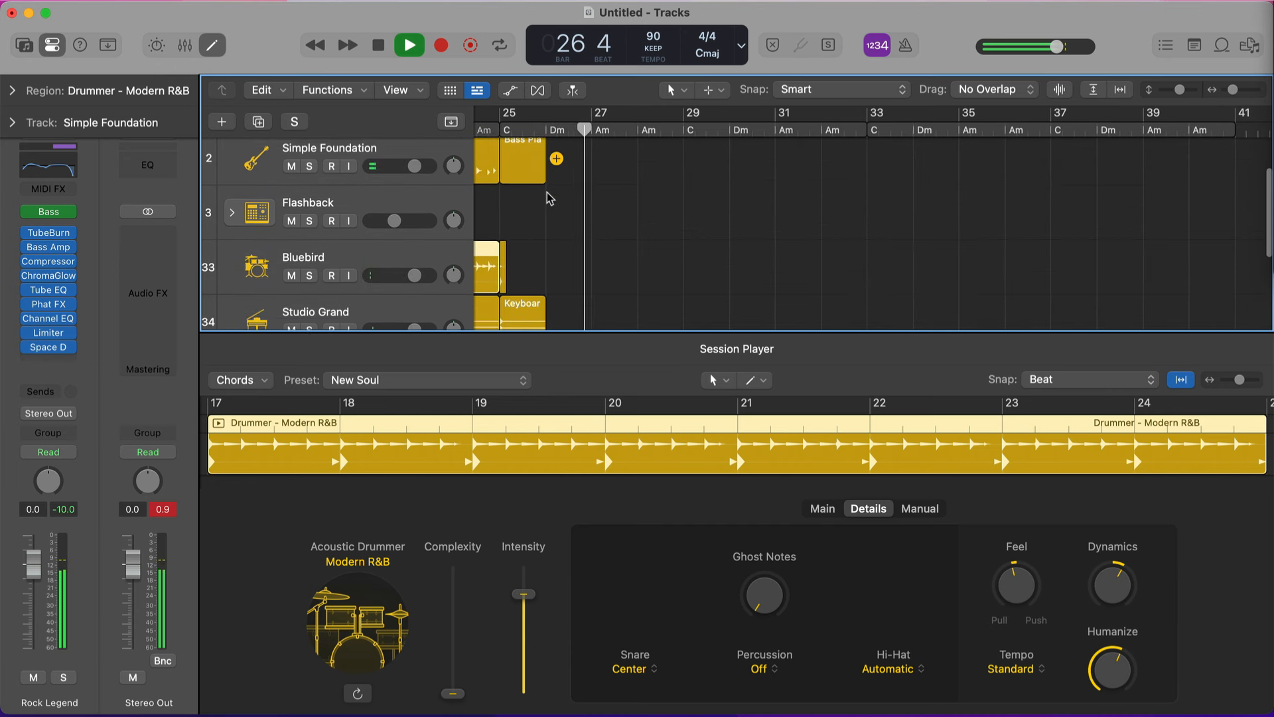
pyautogui.scroll(-1, 609, 263)
pyautogui.press('space')
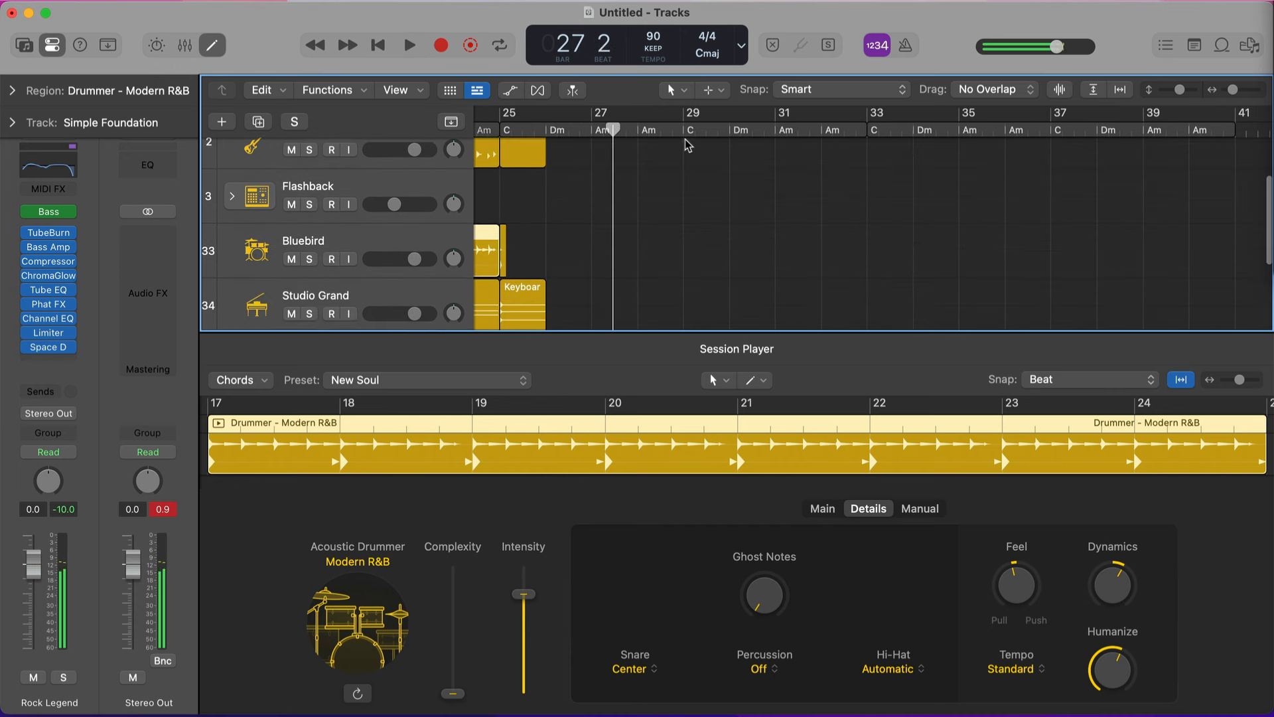
# Step: Copy the short bar 25 drum region to about bar 28 beat 3 and lengthen it to about bar 38
pyautogui.click(517, 251)
pyautogui.moveTo(519, 249); pyautogui.dragTo(661, 258)
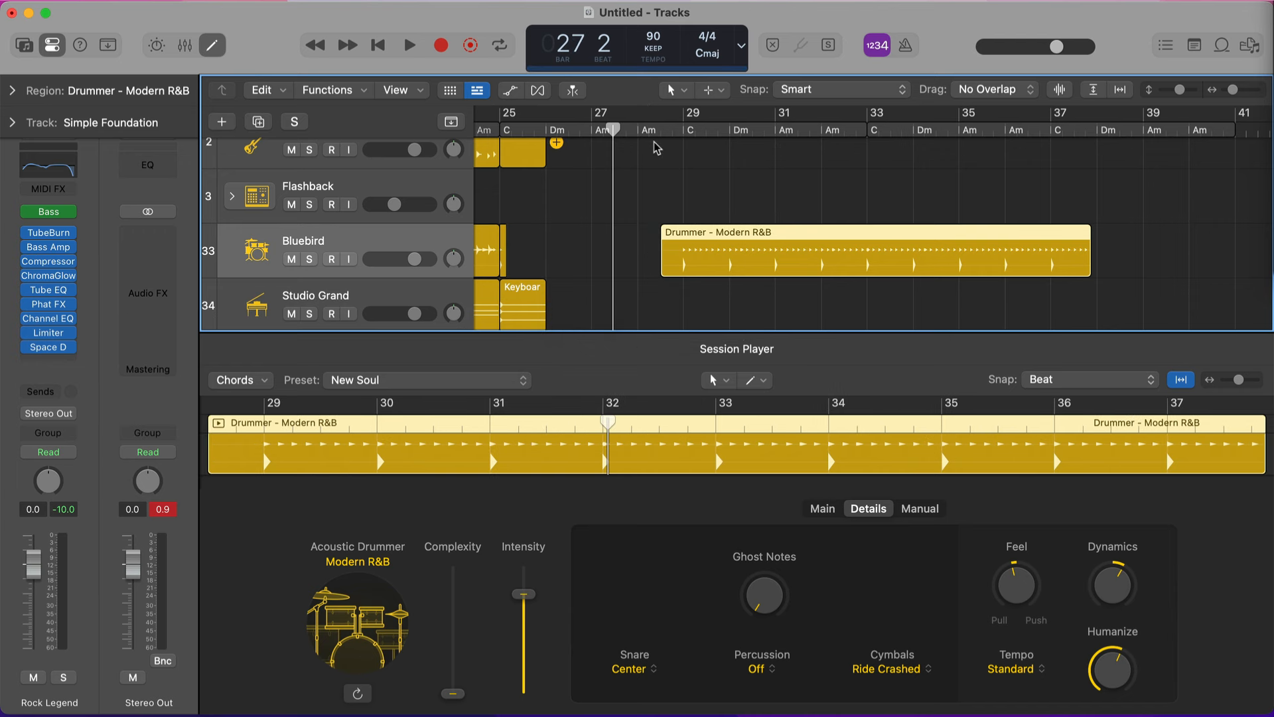
# Step: Set the copied drum region's Fill Amount to 31 % and Fill Complexity to 27 %, and replay it from its start
pyautogui.click(823, 508)
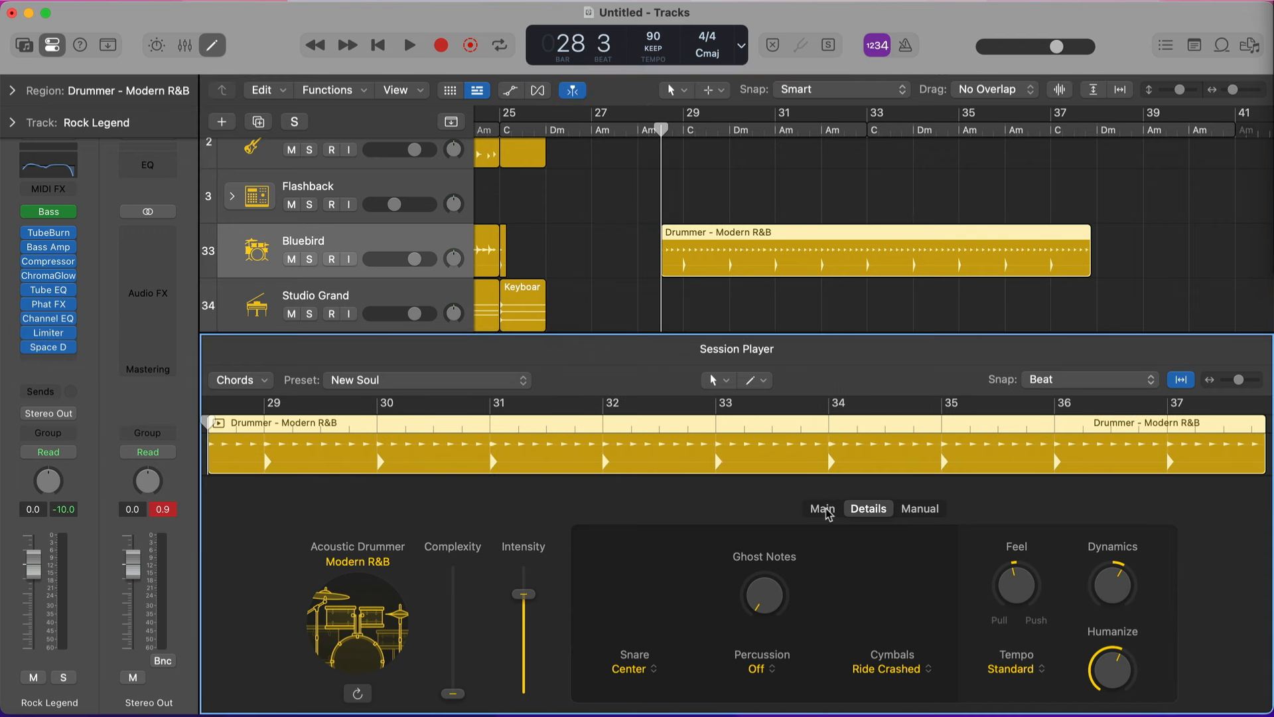
pyautogui.press('space')
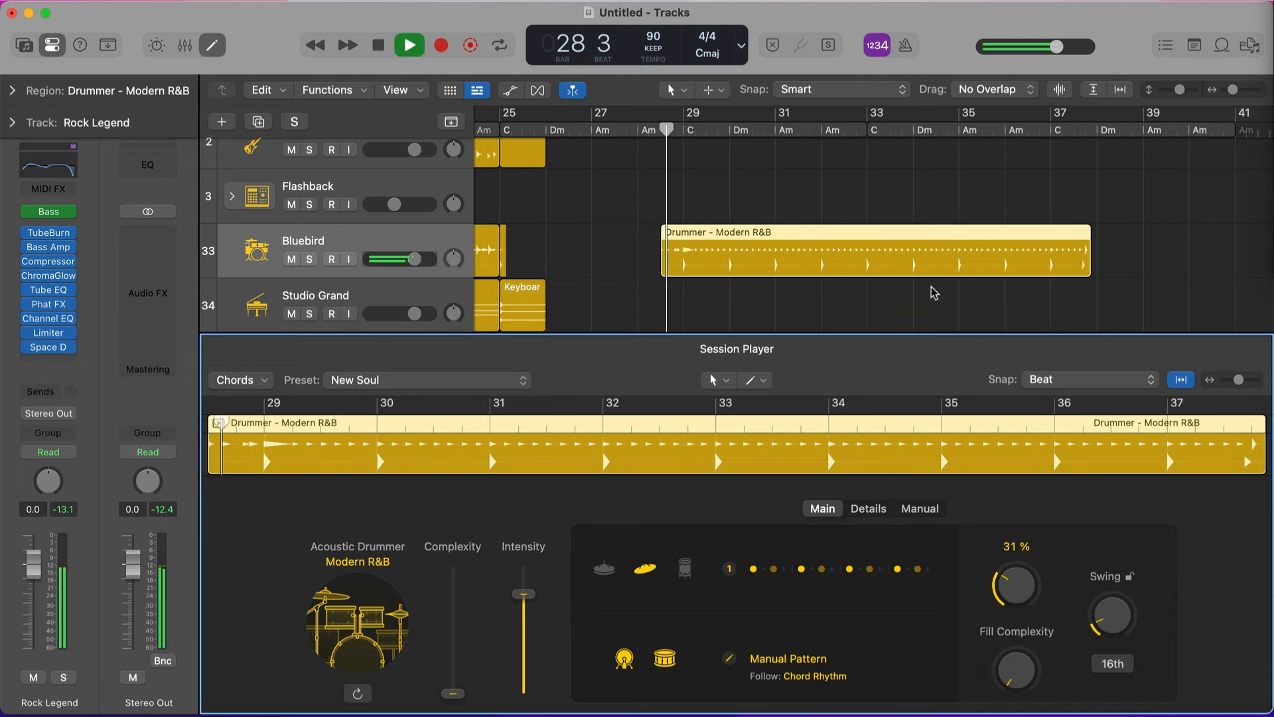
pyautogui.scroll(5, 934, 290)
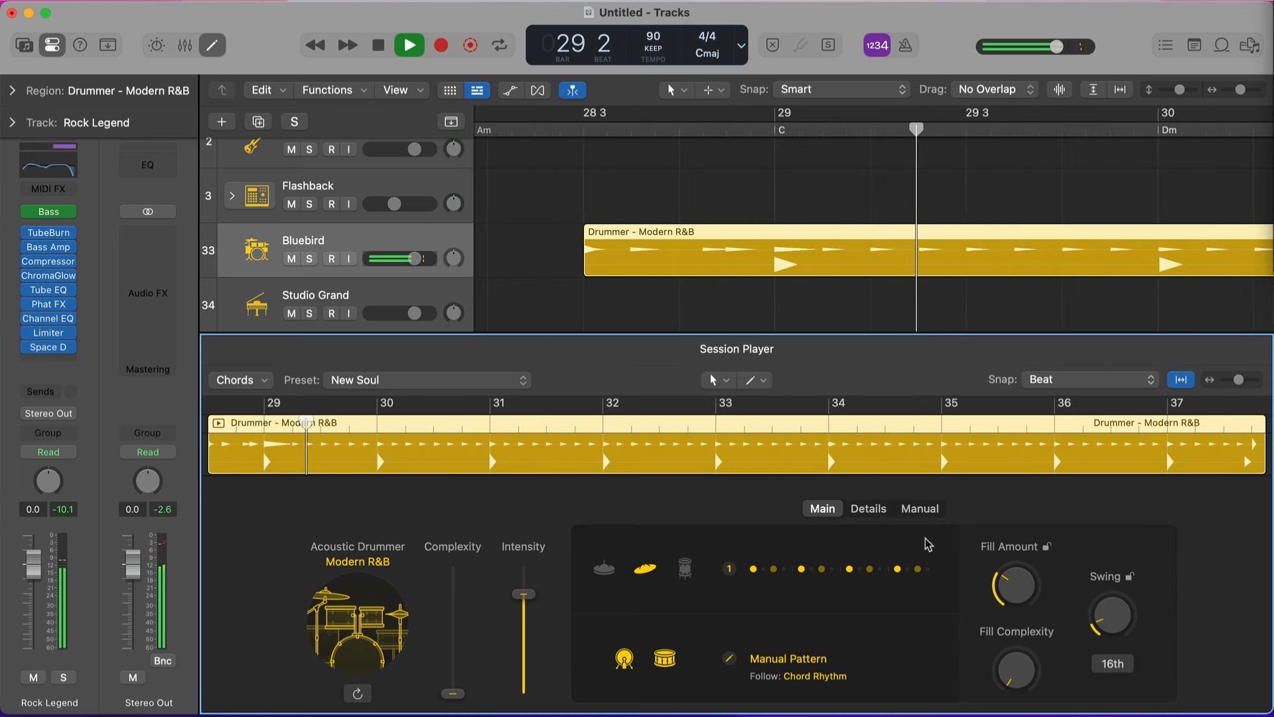
pyautogui.moveTo(1023, 672); pyautogui.dragTo(1022, 640)
pyautogui.press('space')
pyautogui.click(569, 129)
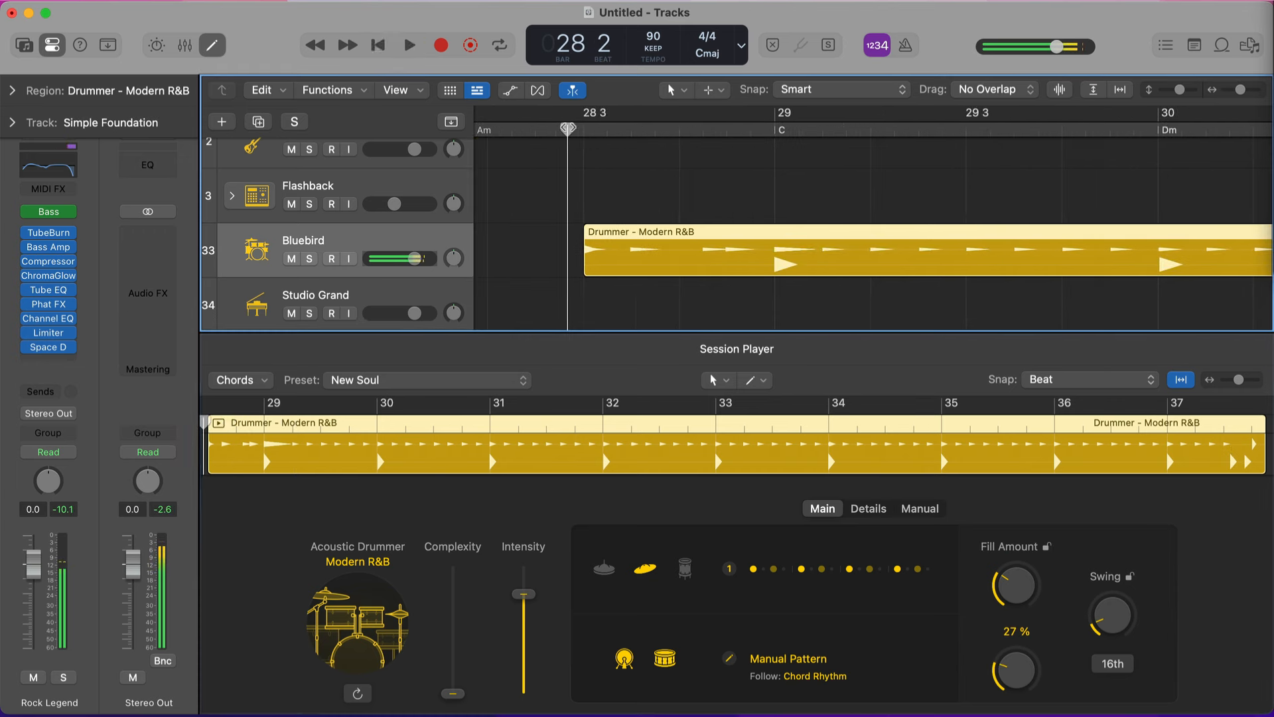
pyautogui.press('space')
# Step: Raise the drum region's Fill Amount to 44 % and increase its Fill Complexity further during playback, and return to just before the region
pyautogui.moveTo(1020, 578); pyautogui.dragTo(1020, 558)
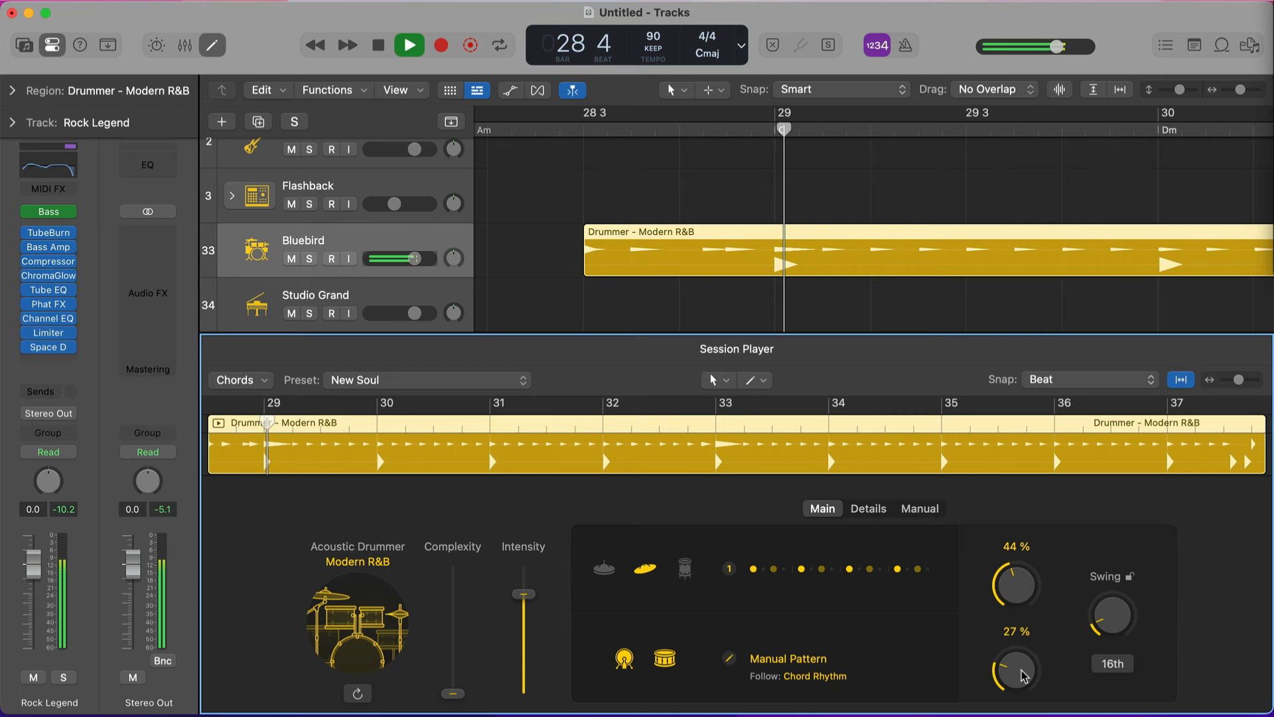
pyautogui.moveTo(1019, 671); pyautogui.dragTo(1019, 647)
pyautogui.press('space')
pyautogui.click(560, 129)
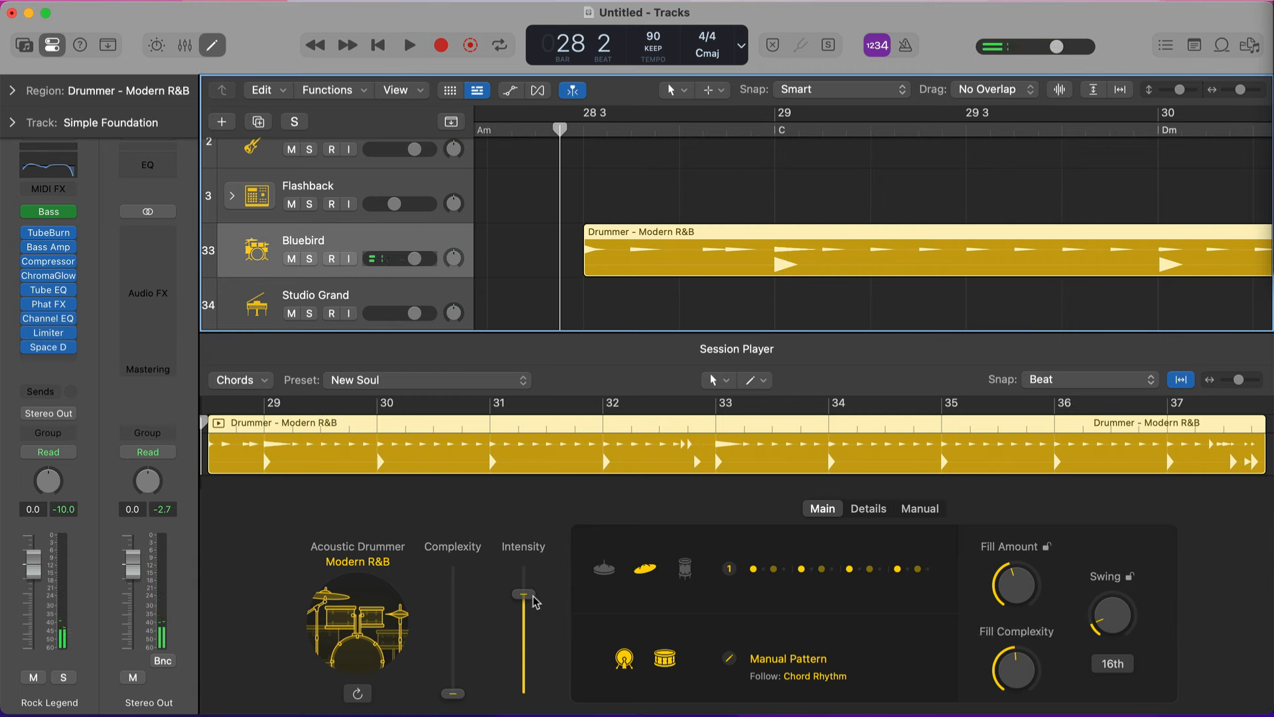
# Step: Raise the drum region's Intensity to maximum and review its cymbal and kick-snare pattern choices, keeping Manual Pattern
pyautogui.moveTo(533, 601); pyautogui.dragTo(550, 480)
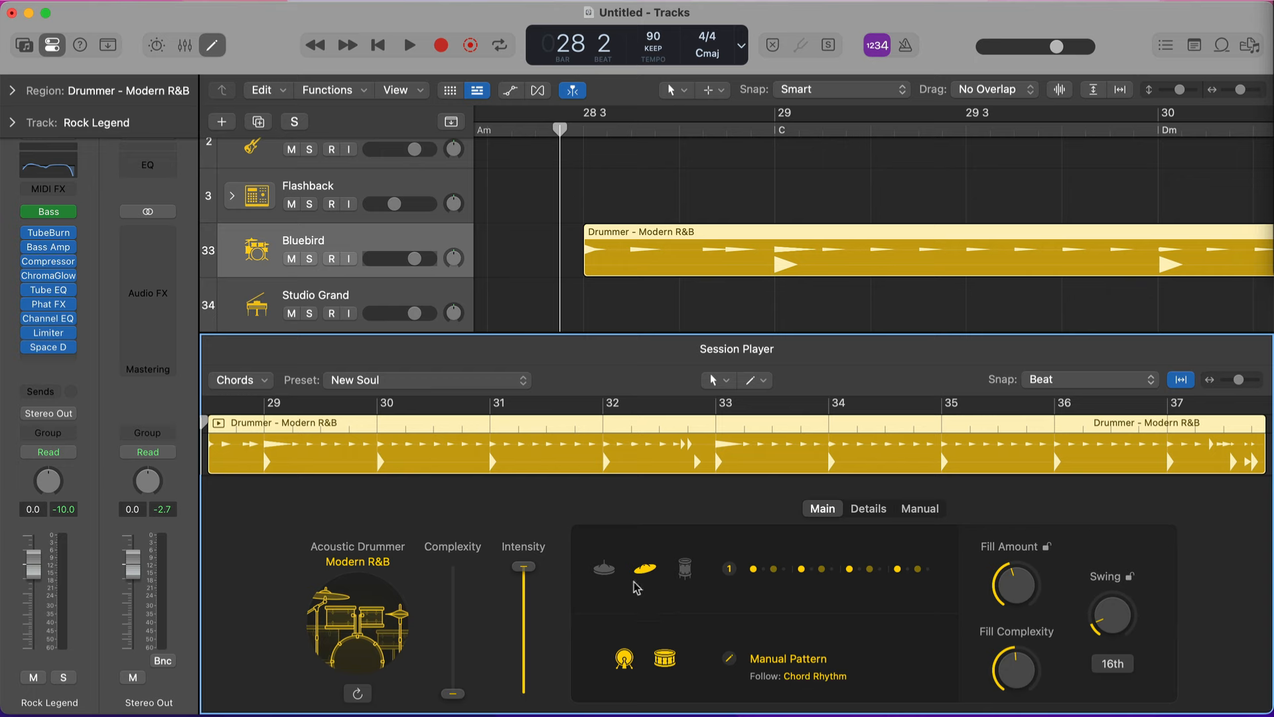
pyautogui.click(919, 511)
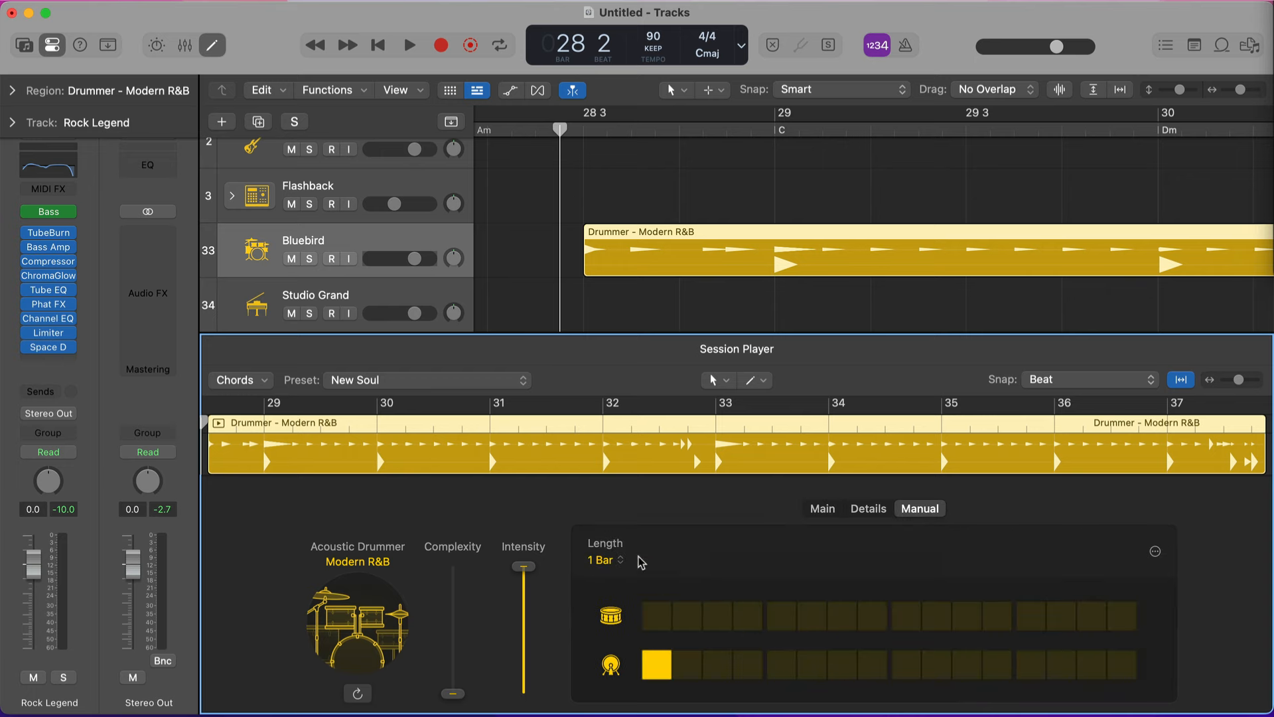
pyautogui.click(862, 509)
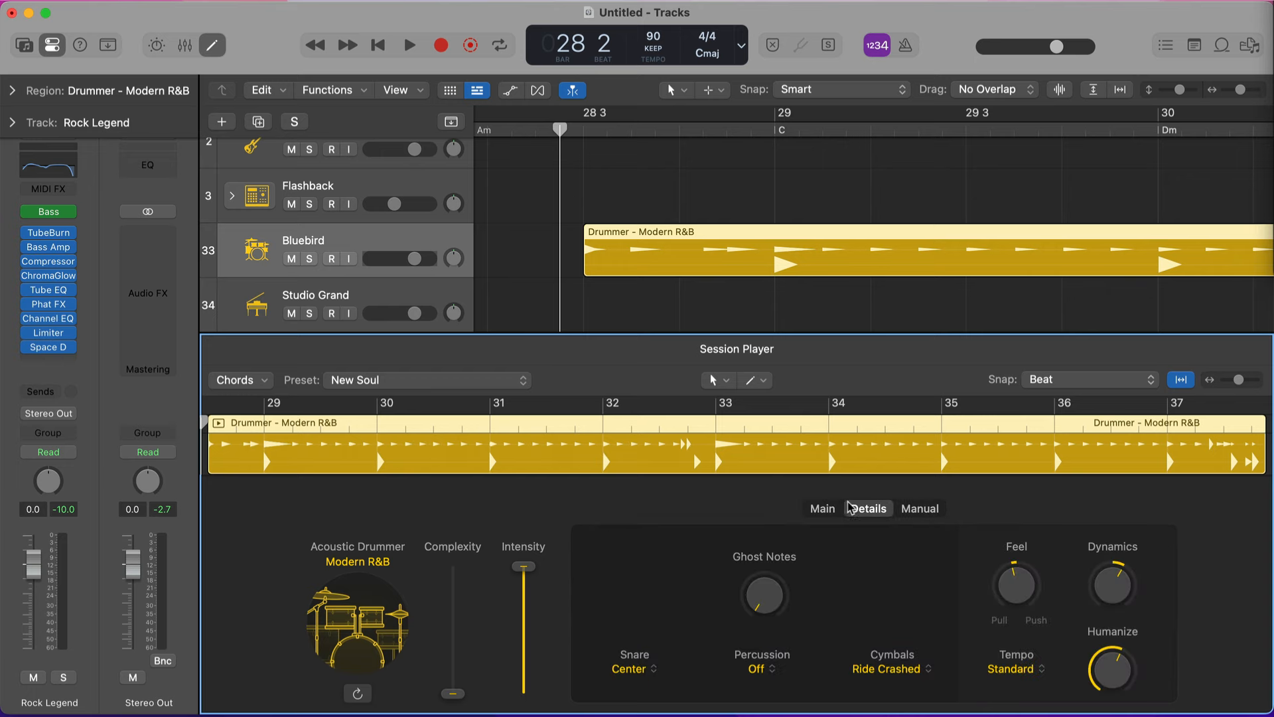
pyautogui.click(826, 511)
pyautogui.click(729, 568)
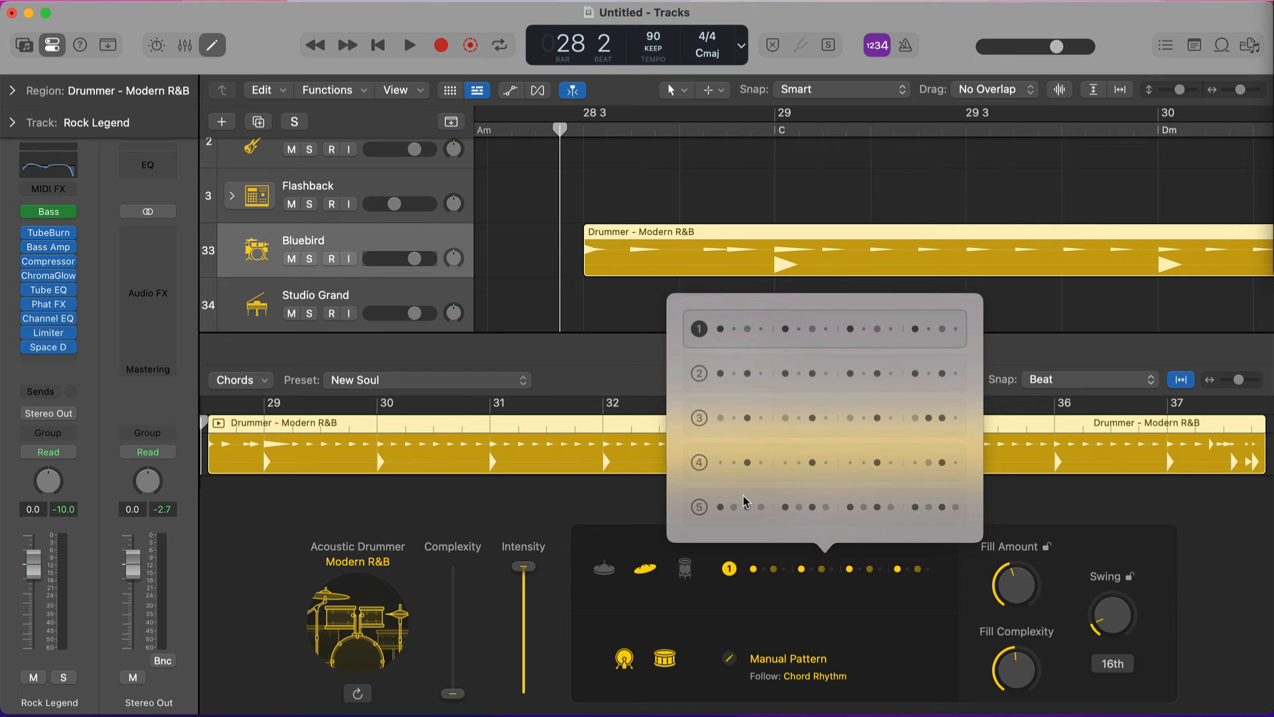
pyautogui.click(759, 617)
pyautogui.click(788, 659)
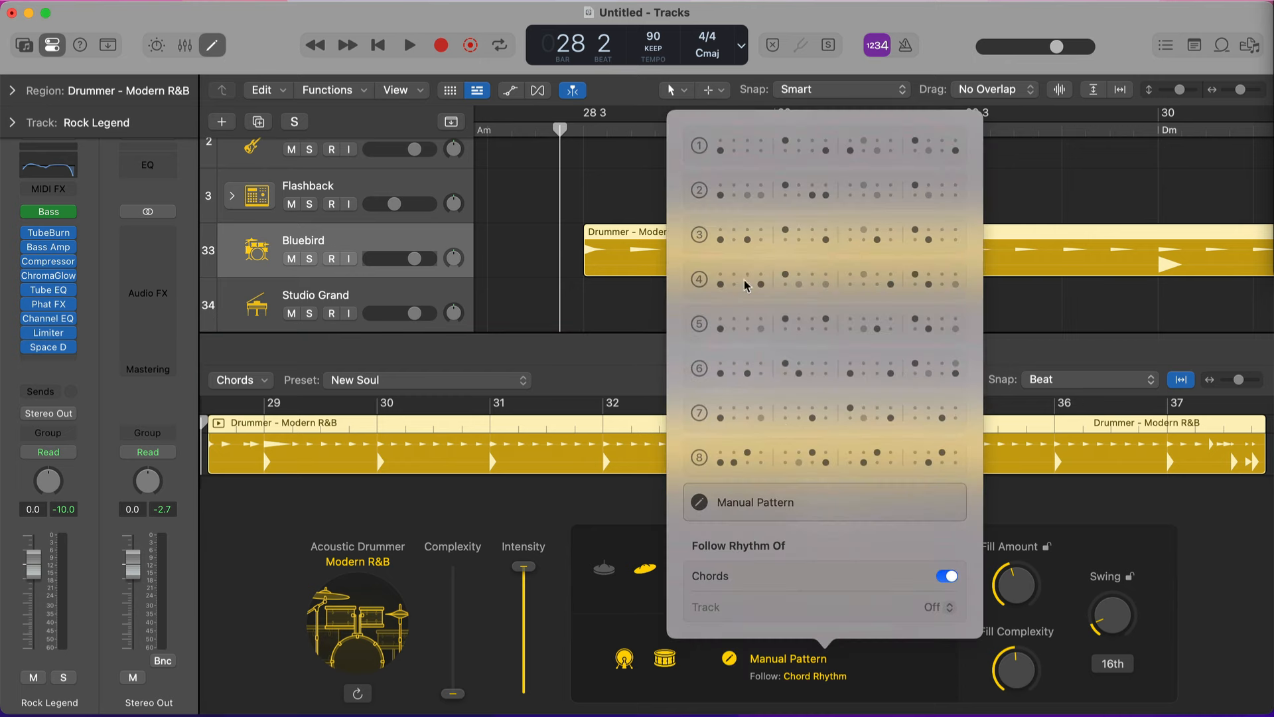
pyautogui.click(685, 499)
# Step: Program the 1 Bar manual drum pattern with snare hits on all four beats and kicks on steps 1, 15 and 16
pyautogui.click(920, 510)
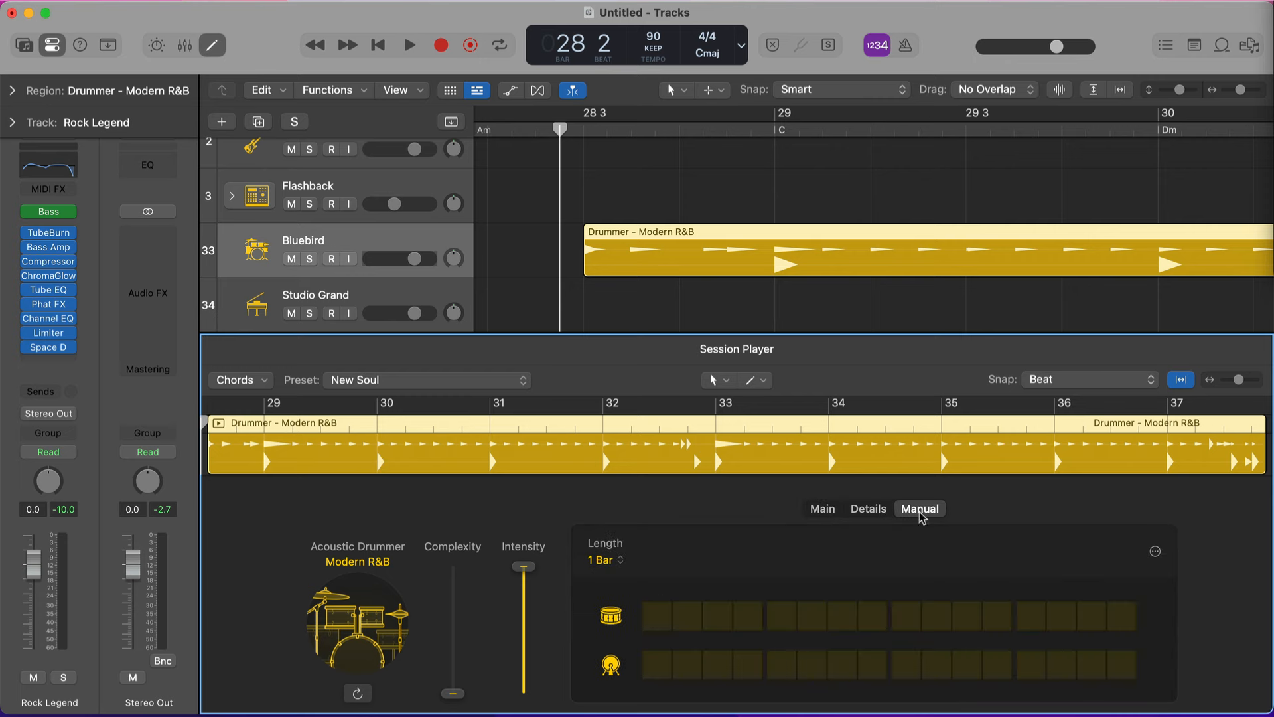
pyautogui.click(657, 616)
pyautogui.click(782, 616)
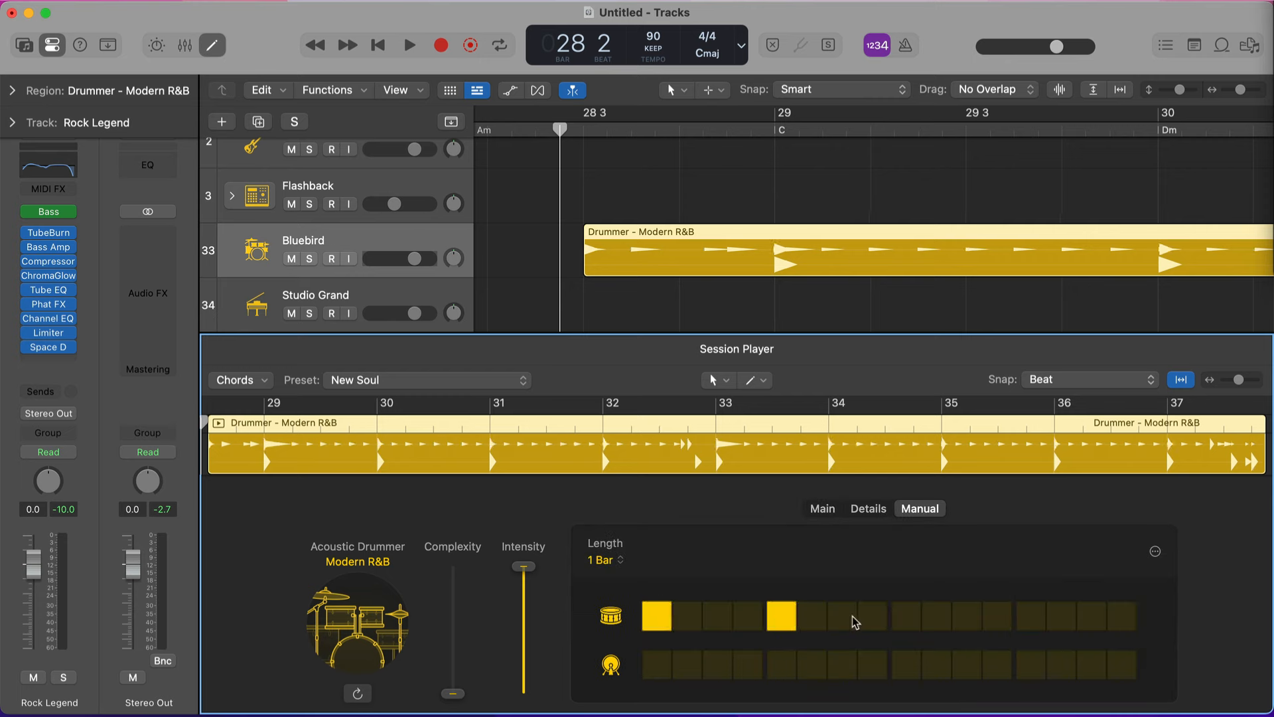
pyautogui.click(906, 616)
pyautogui.click(1031, 616)
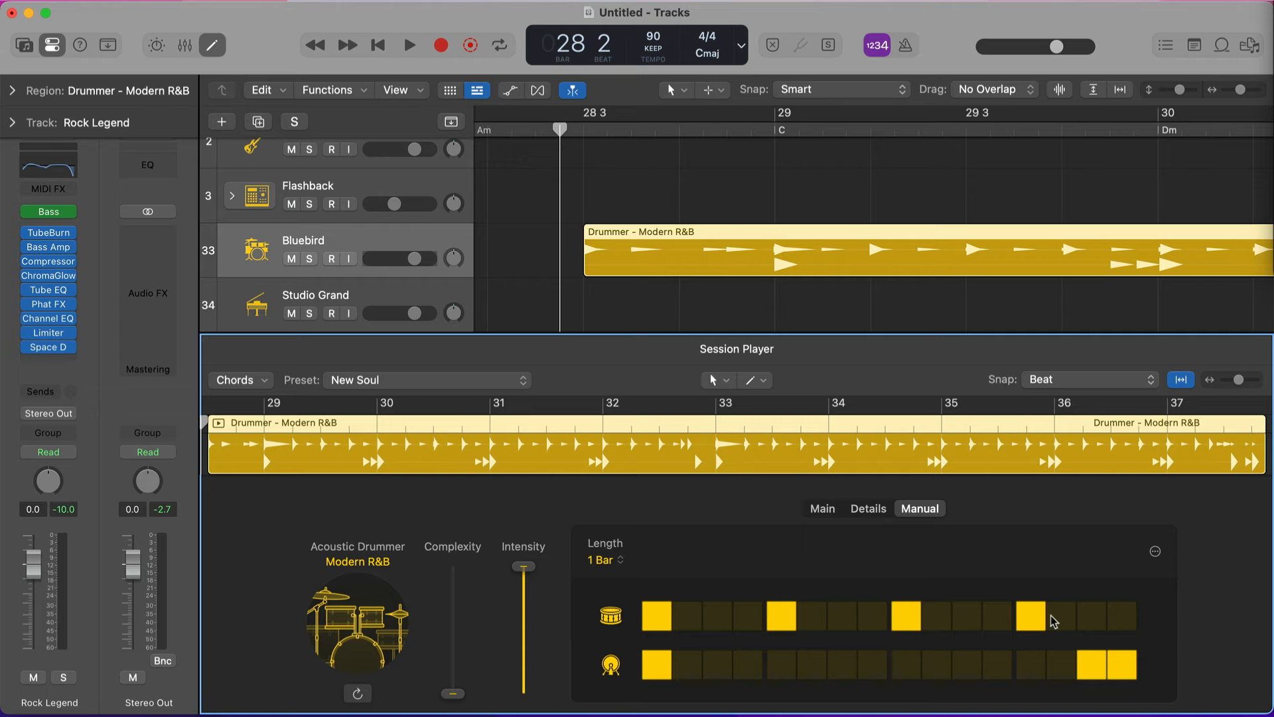
# Step: Remove the kick on step 15 of the manual pattern and set the drum region's Snare to Rim Shot during playback
pyautogui.click(1092, 665)
pyautogui.press('space')
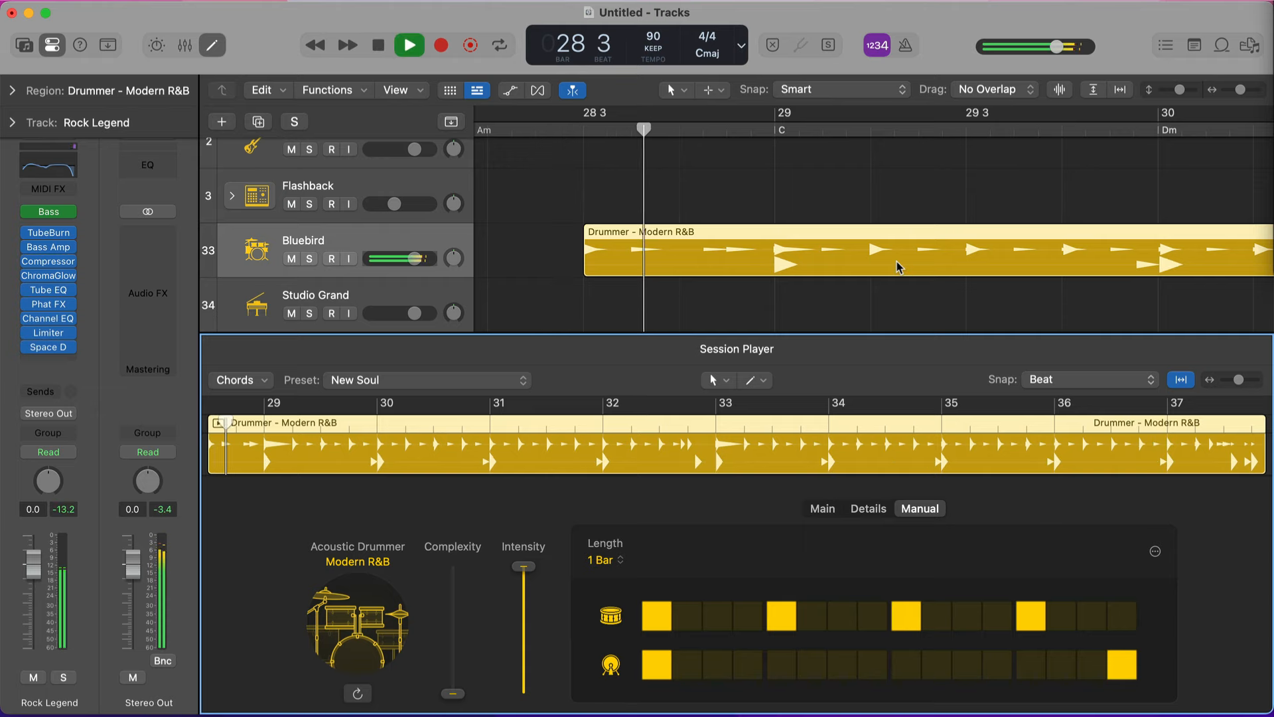
pyautogui.click(868, 508)
pyautogui.click(632, 671)
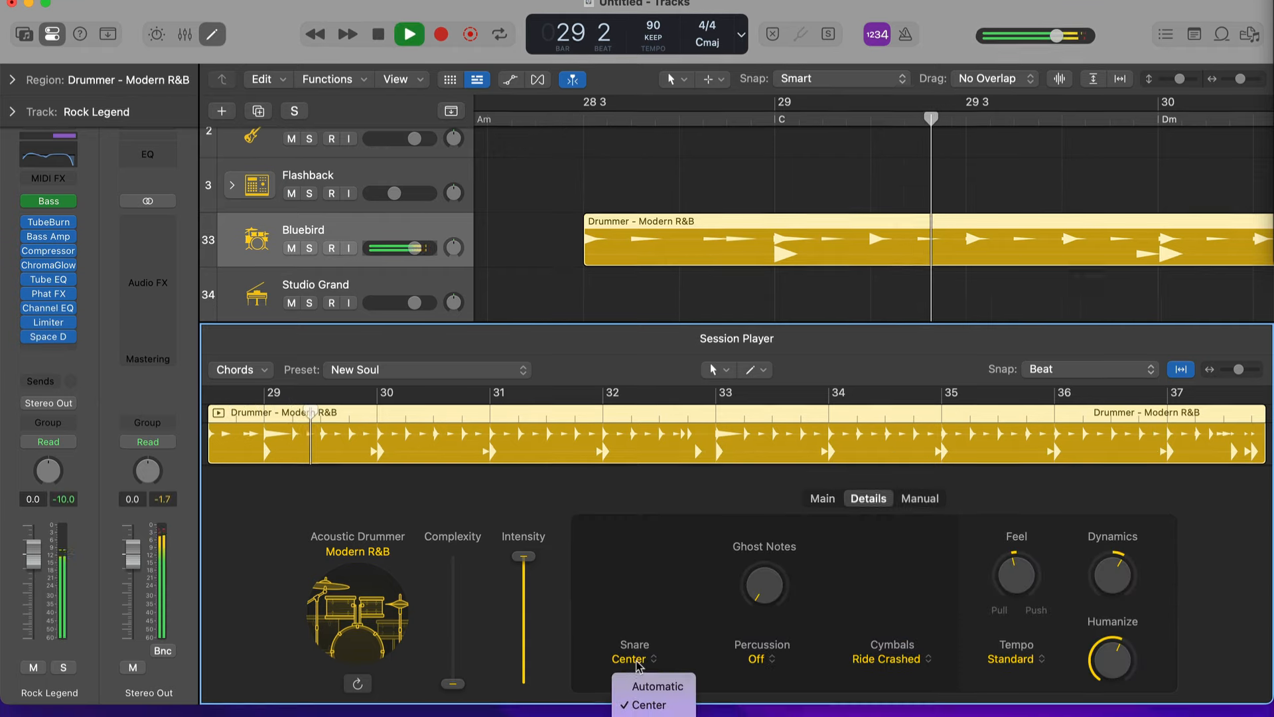
pyautogui.click(649, 651)
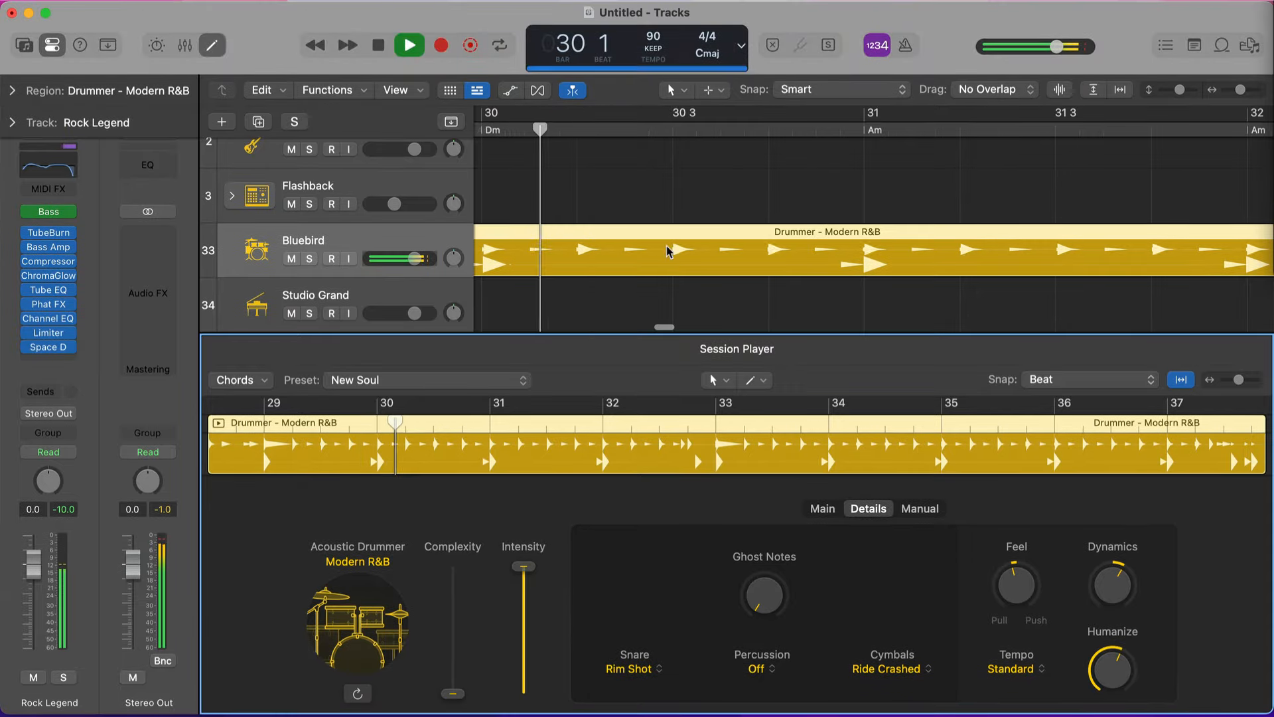
# Step: Raise the drum region's Complexity slightly and replay it from around bar 28
pyautogui.hscroll(-5, 635, 231)
pyautogui.scroll(-5, 634, 231)
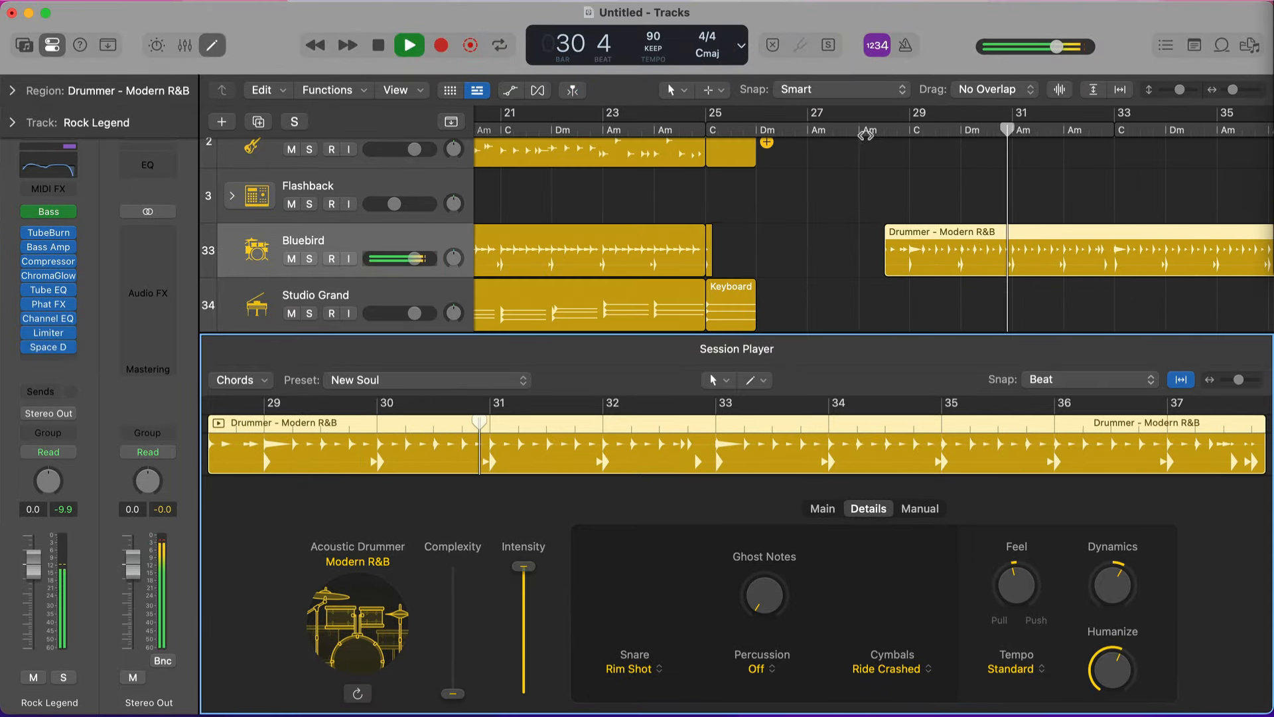
pyautogui.click(866, 135)
pyautogui.scroll(-2, 883, 239)
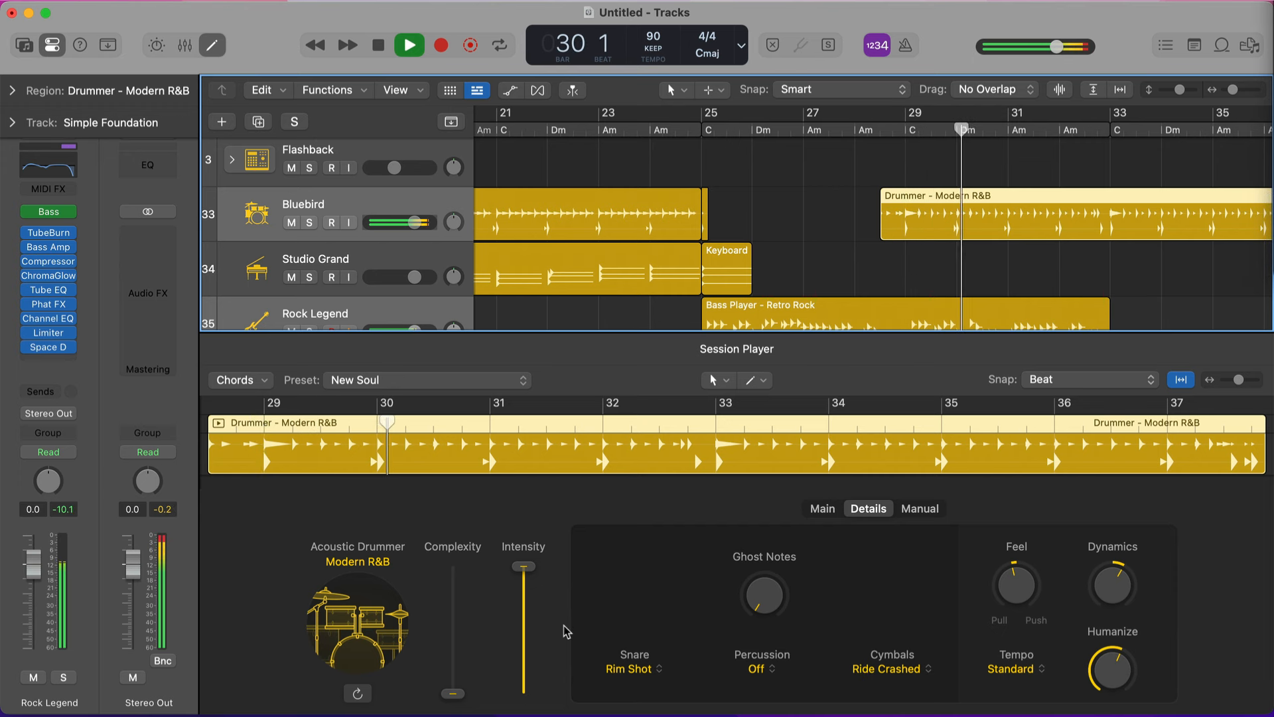
pyautogui.moveTo(466, 690); pyautogui.dragTo(466, 664)
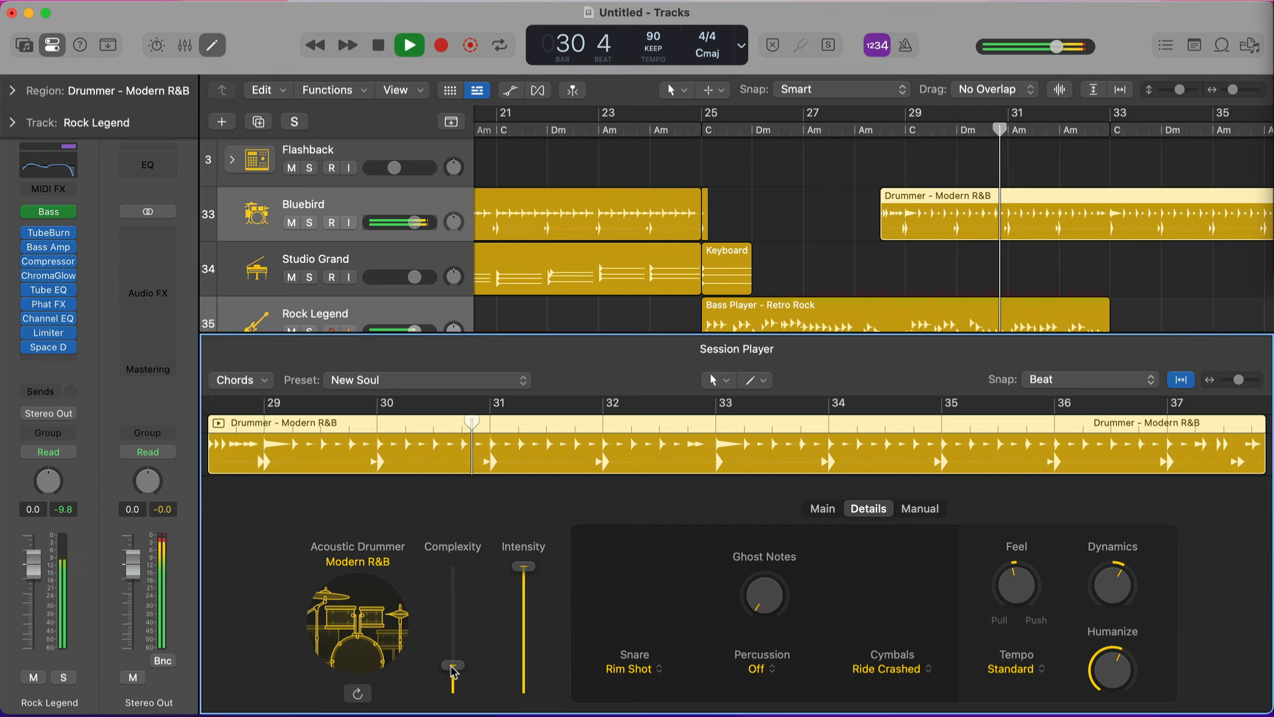
pyautogui.click(870, 132)
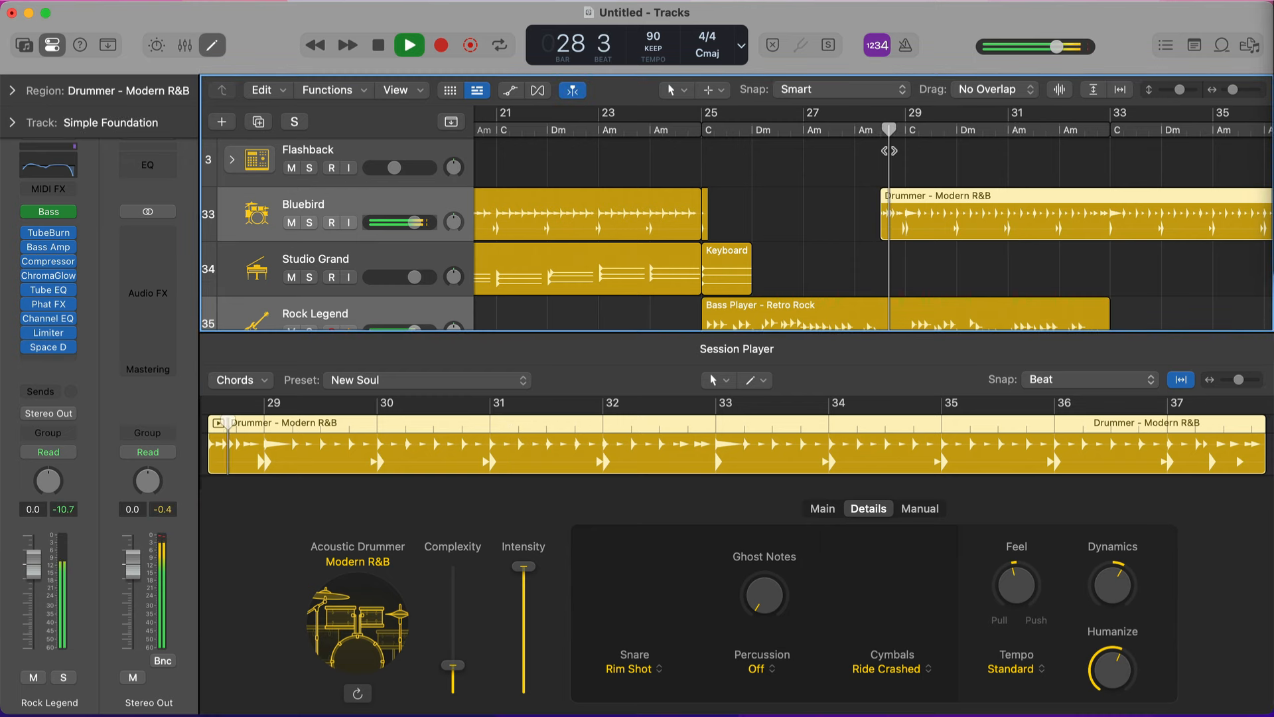
# Step: Play the arrangement from just before bar 25 and review the drum, piano and bass tracks
pyautogui.click(701, 133)
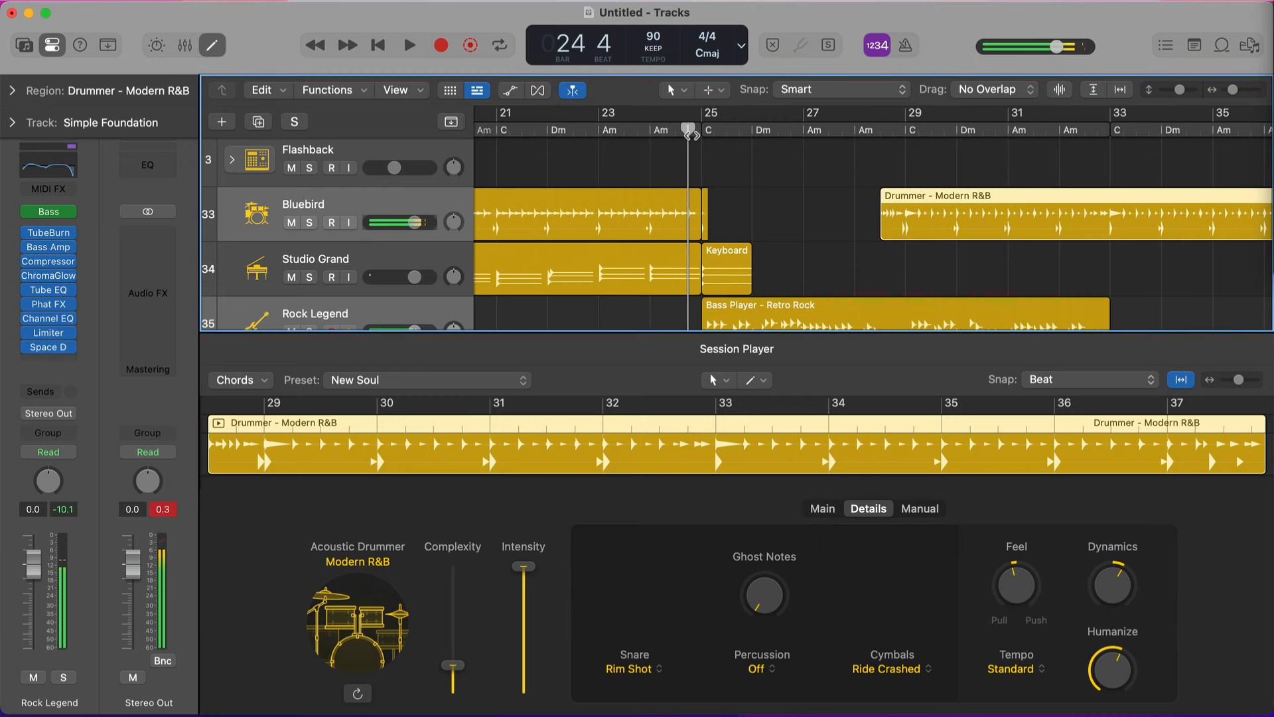
pyautogui.hscroll(2, 853, 173)
pyautogui.scroll(-2, 853, 173)
pyautogui.hscroll(1, 853, 172)
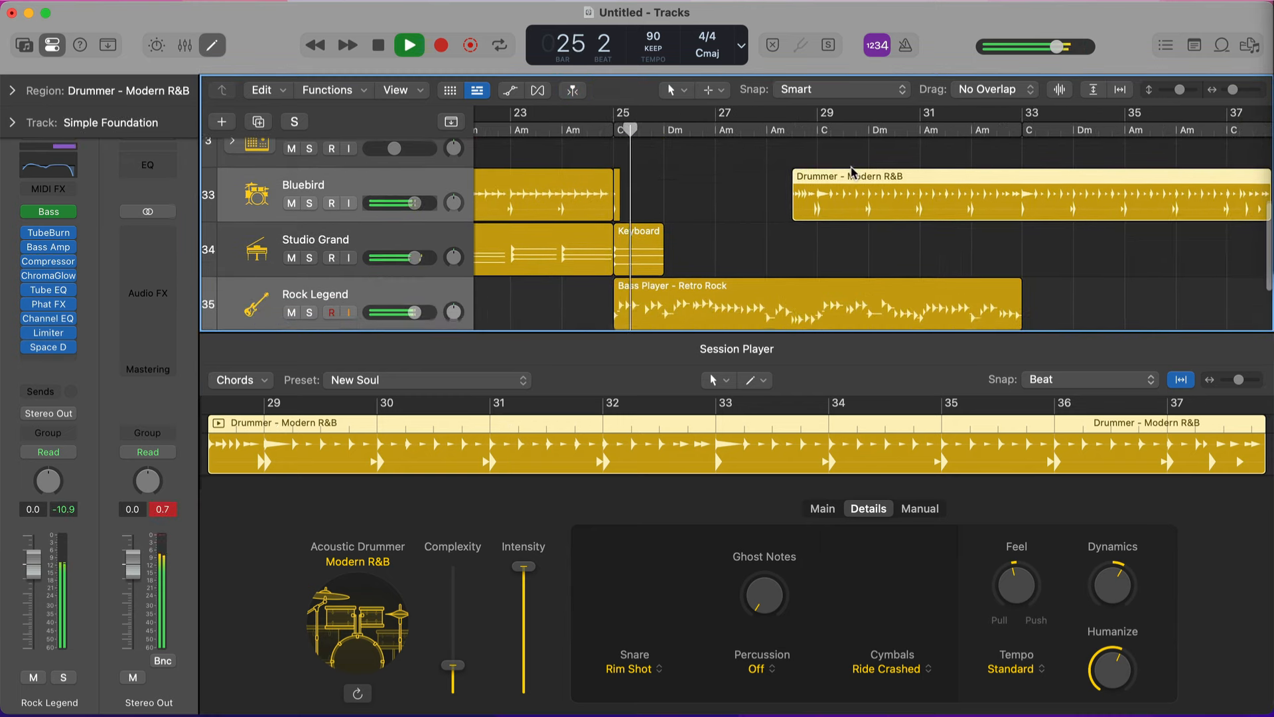
pyautogui.scroll(3, 853, 173)
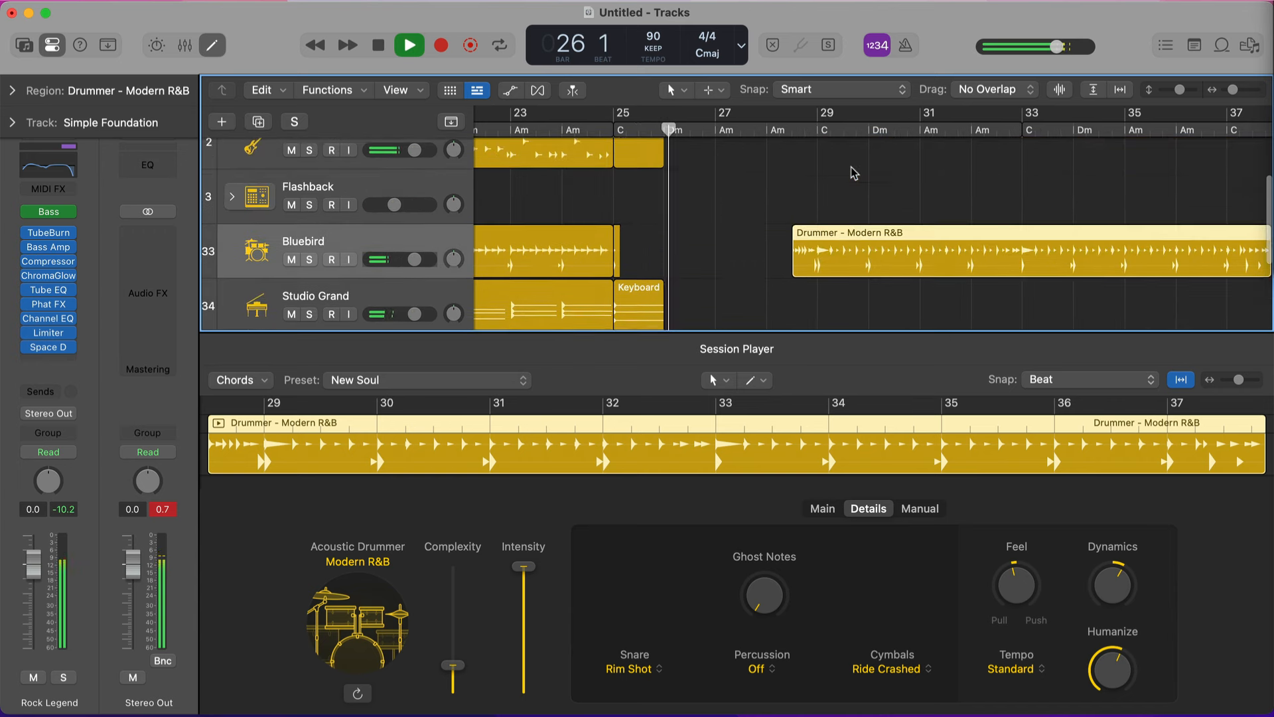
pyautogui.scroll(-3, 626, 233)
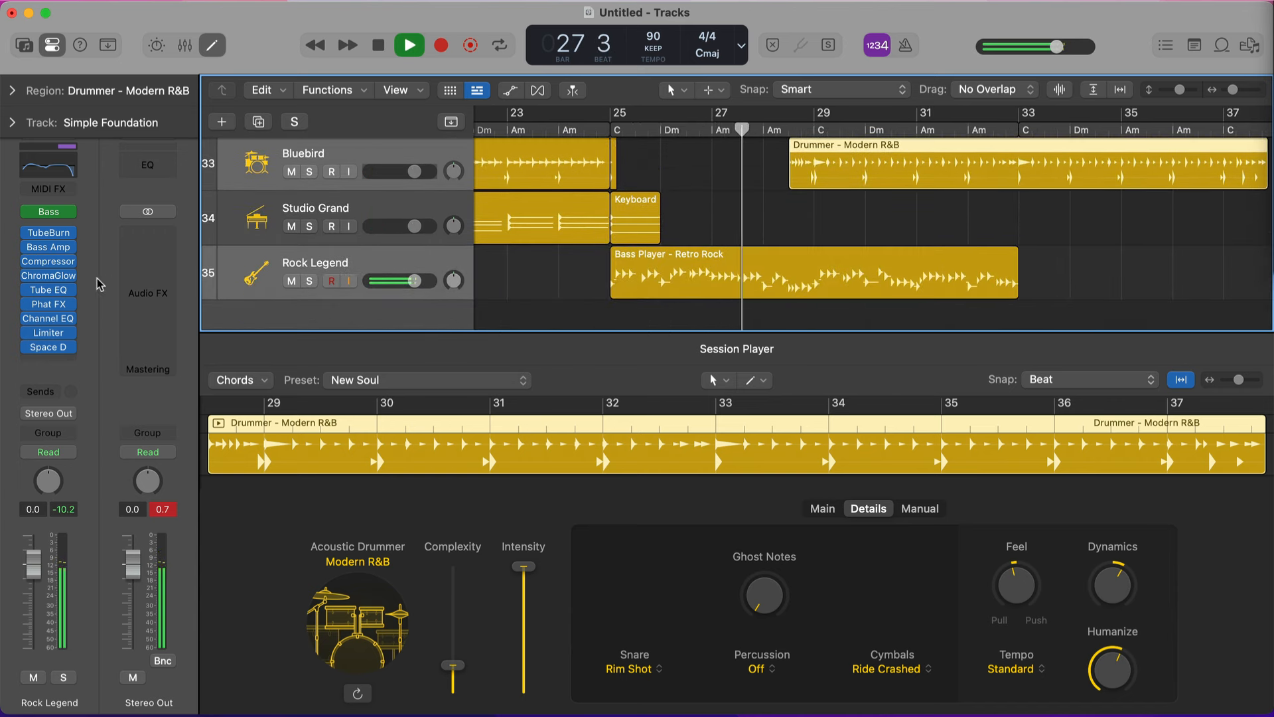
# Step: Set ChromaGlow on the Rock Legend bass to Modern Tube, Colorful style, 92 % Drive and Bypass Below on at 82.0 Hz, and audition it from around bar 28
pyautogui.click(49, 277)
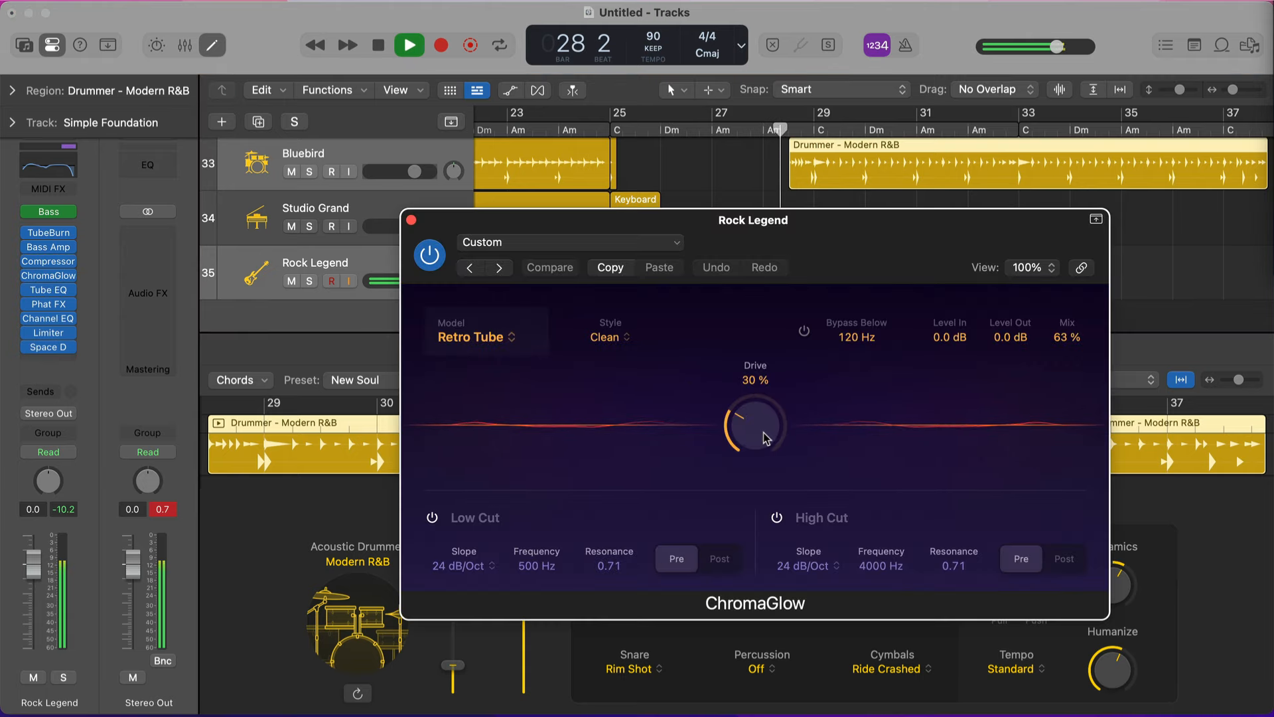
pyautogui.click(473, 339)
pyautogui.click(491, 400)
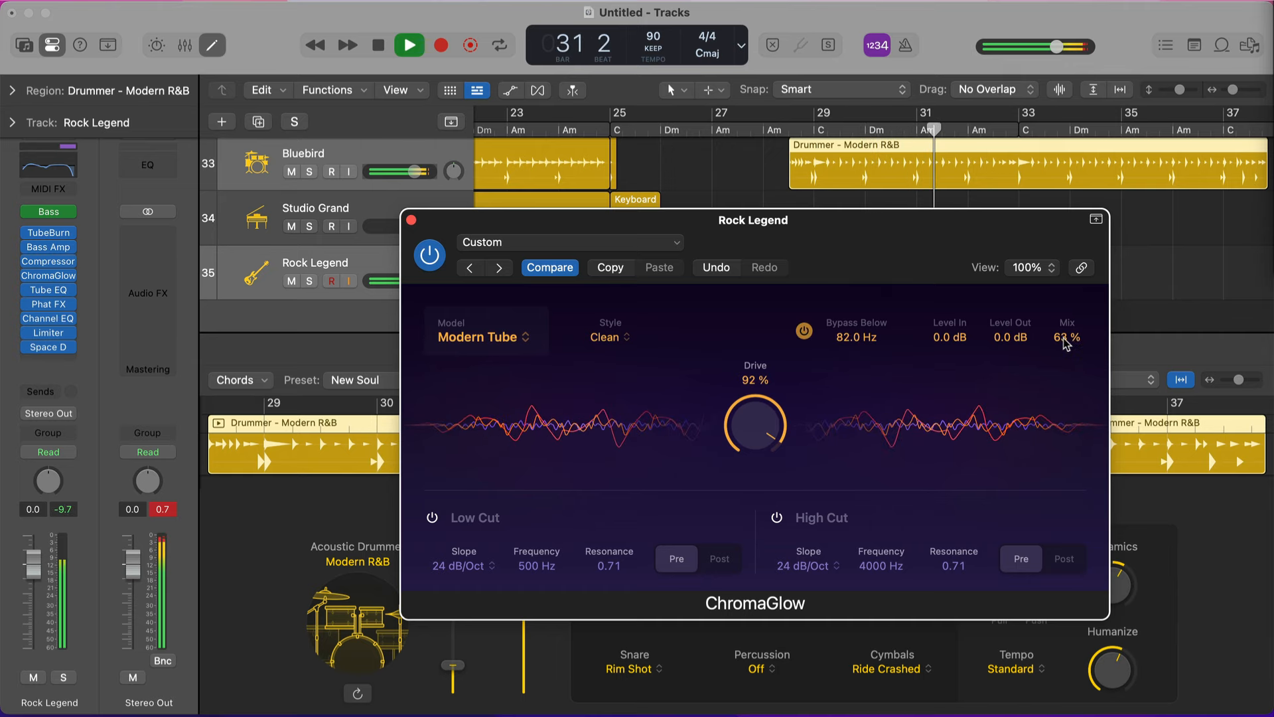
pyautogui.click(605, 338)
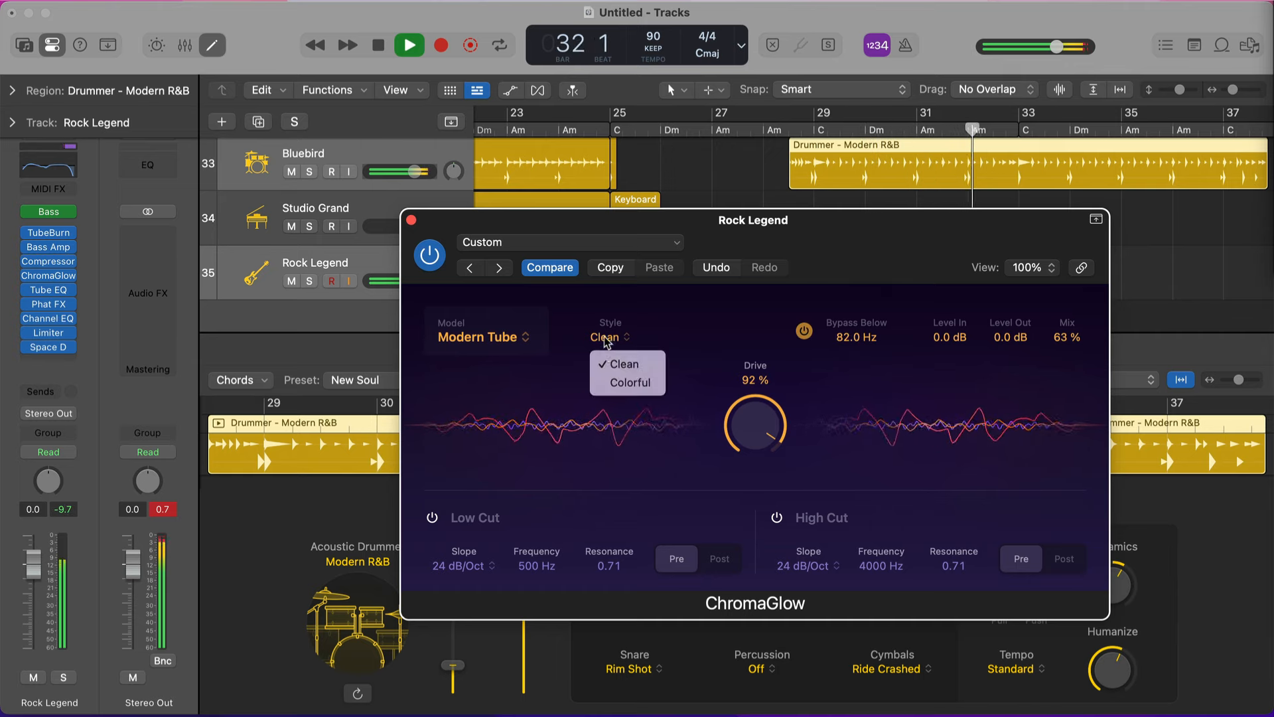
pyautogui.click(612, 381)
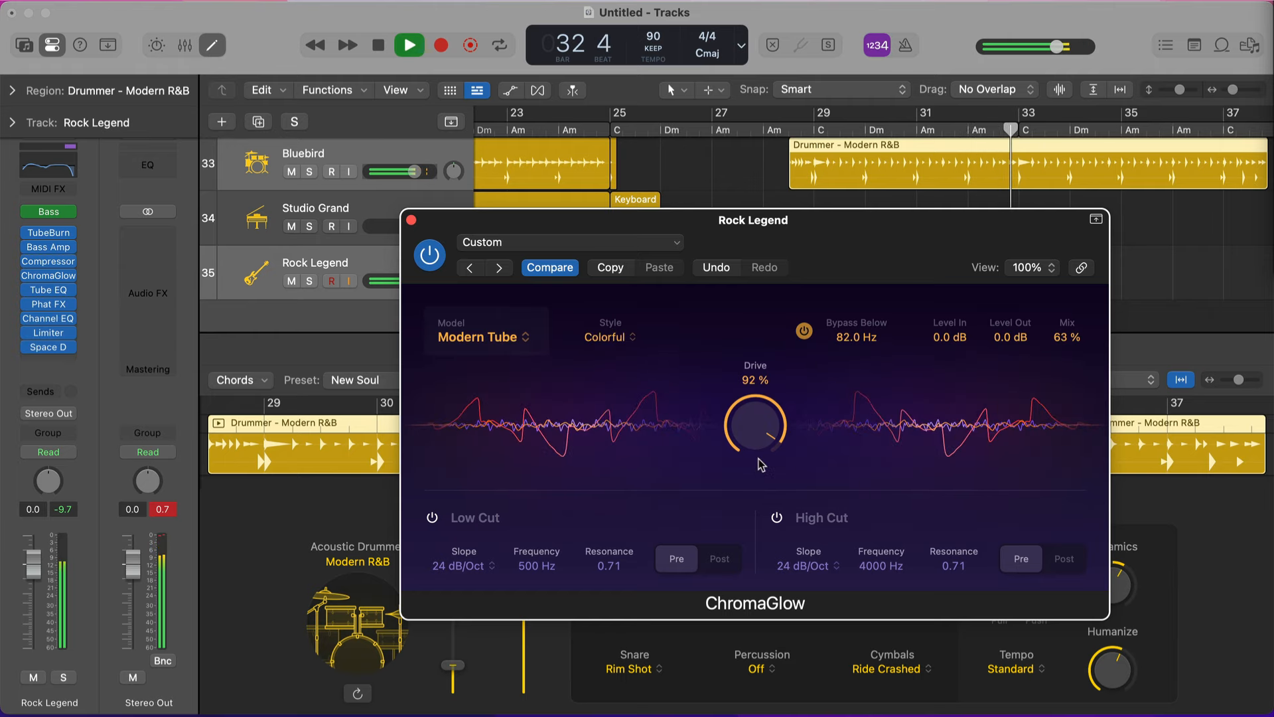
pyautogui.doubleClick(782, 131)
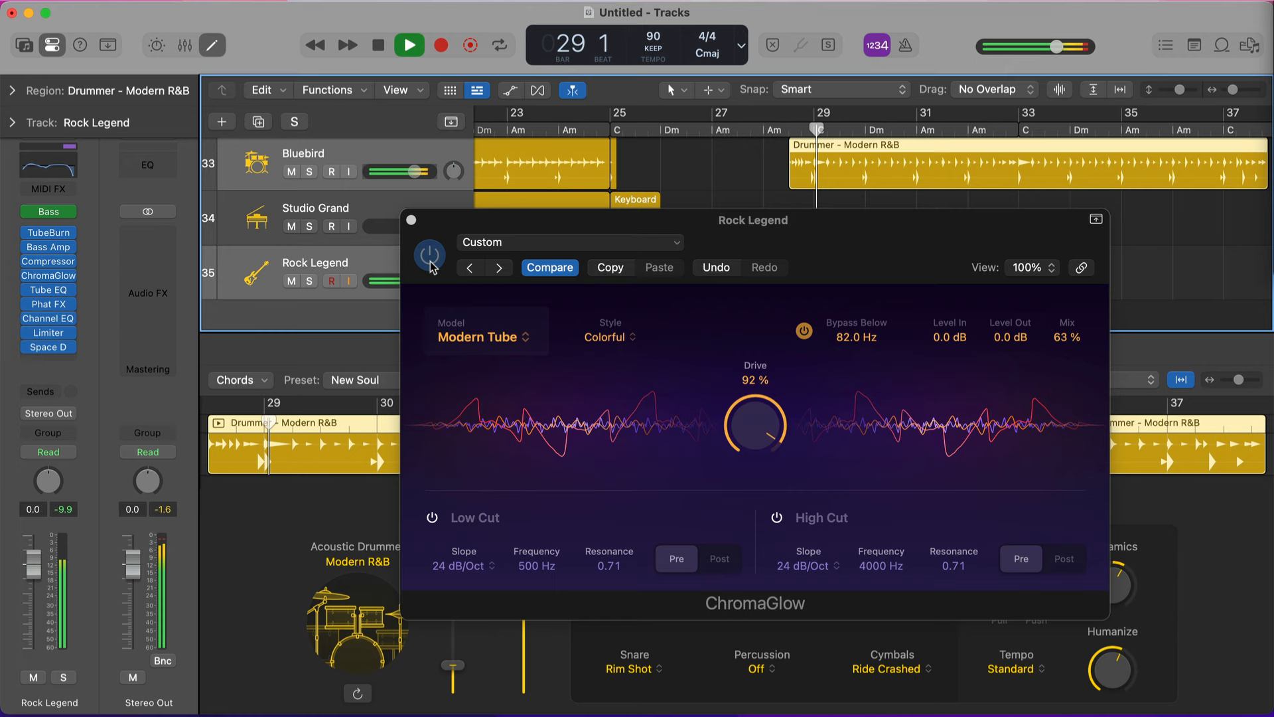
pyautogui.click(411, 220)
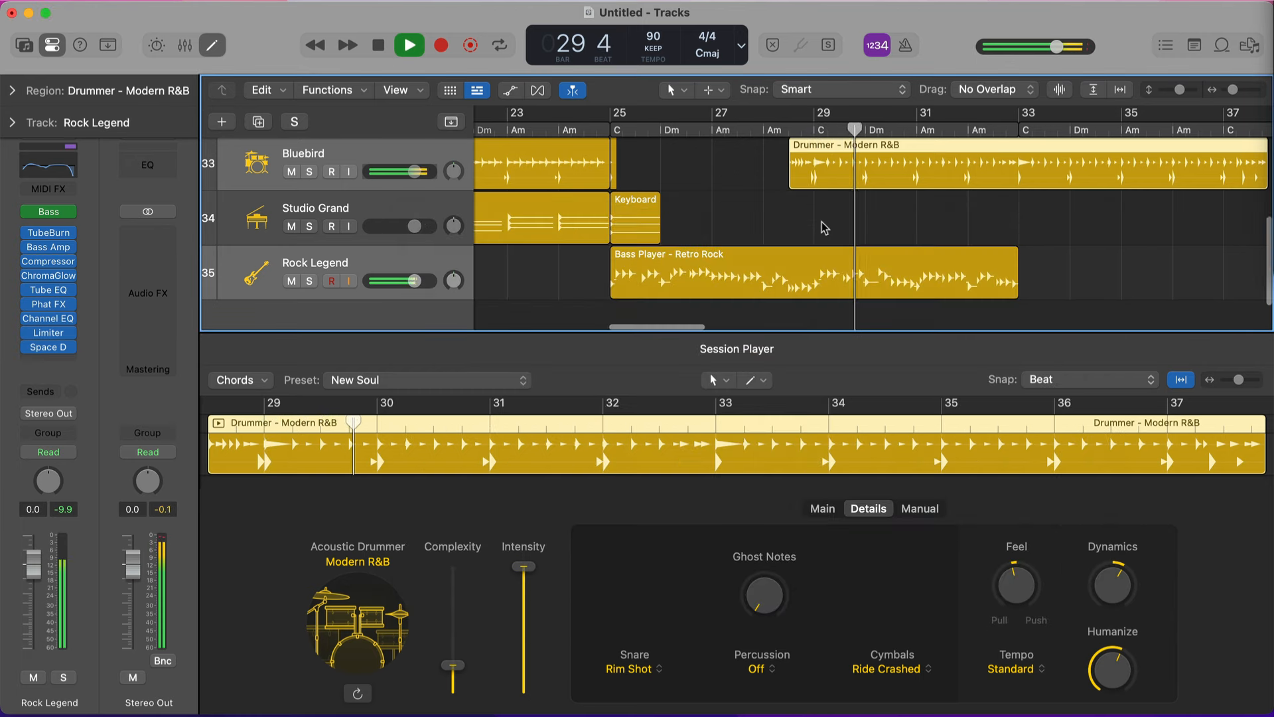
# Step: Extend the Retro Rock bass region so that it ends together with the Modern R&B drum region
pyautogui.hscroll(3, 825, 226)
pyautogui.scroll(3, 735, 245)
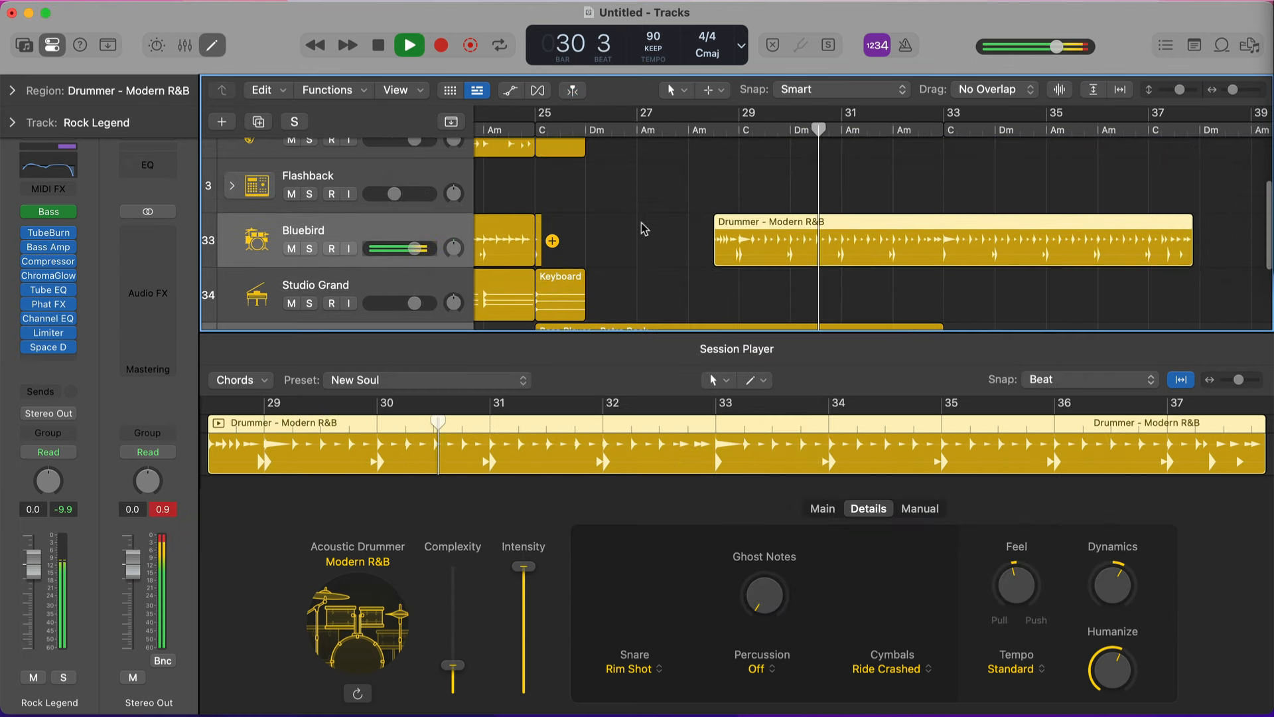
pyautogui.scroll(2, 589, 213)
pyautogui.scroll(-5, 590, 214)
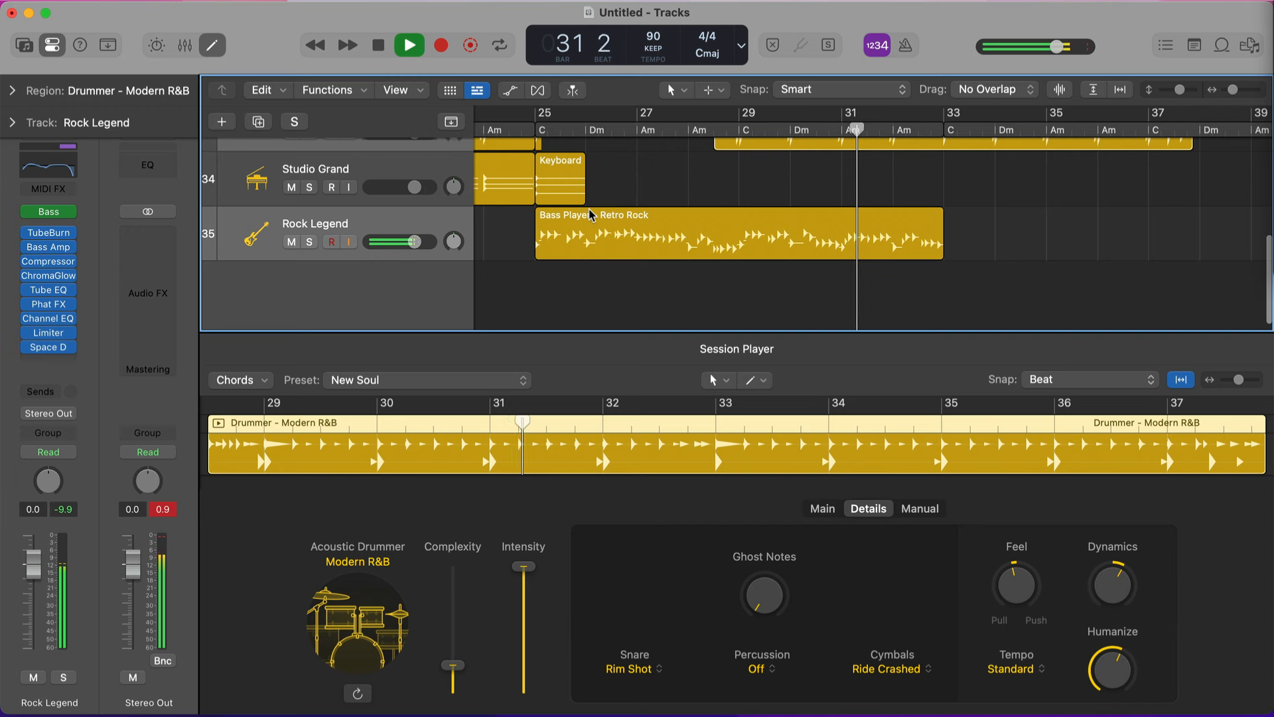
pyautogui.hscroll(2, 590, 214)
pyautogui.scroll(1, 590, 213)
pyautogui.moveTo(884, 269); pyautogui.dragTo(1129, 272)
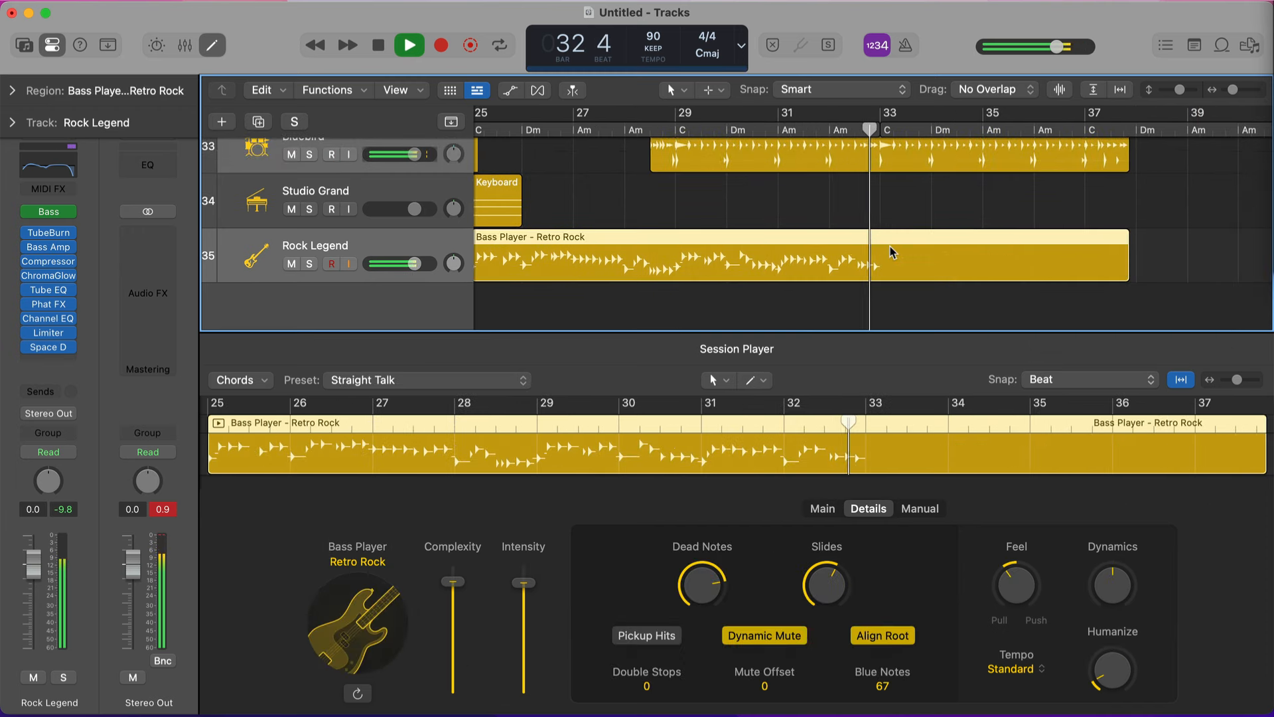
# Step: Listen to the extended bass region against the drum region and stop playback
pyautogui.scroll(1, 893, 252)
pyautogui.hscroll(-1, 893, 252)
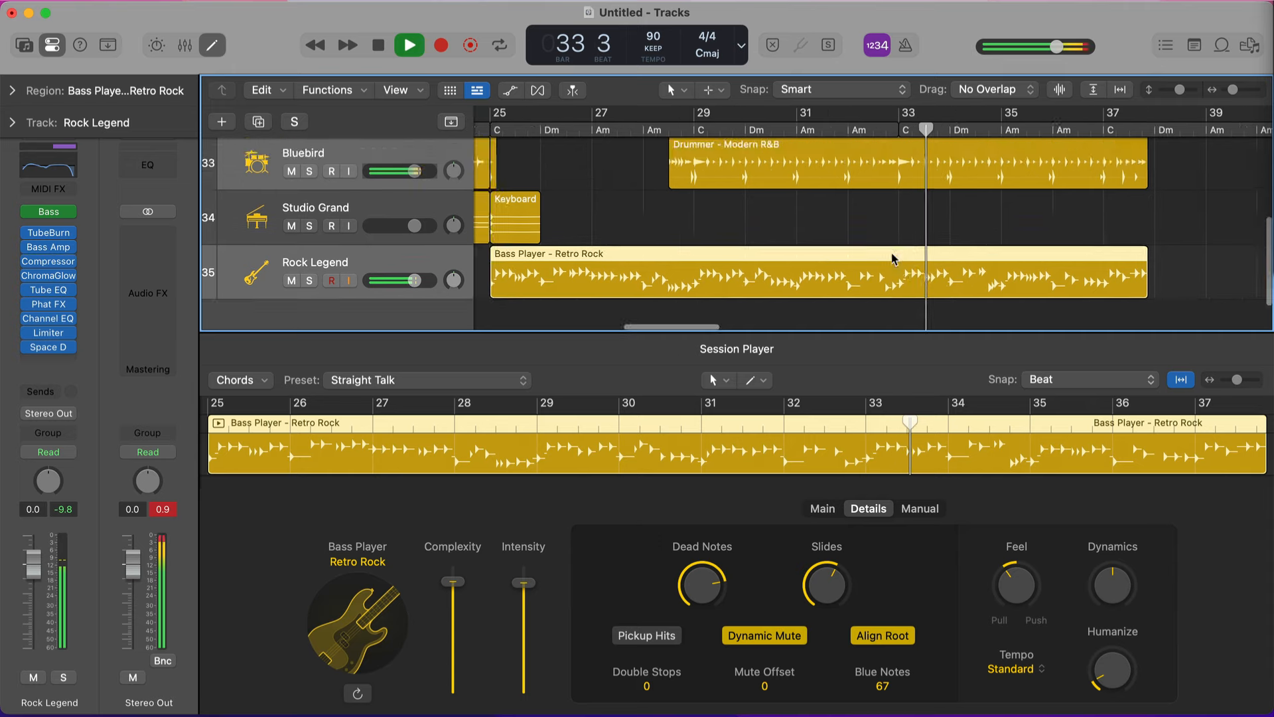
pyautogui.scroll(2, 893, 258)
pyautogui.hscroll(-2, 893, 259)
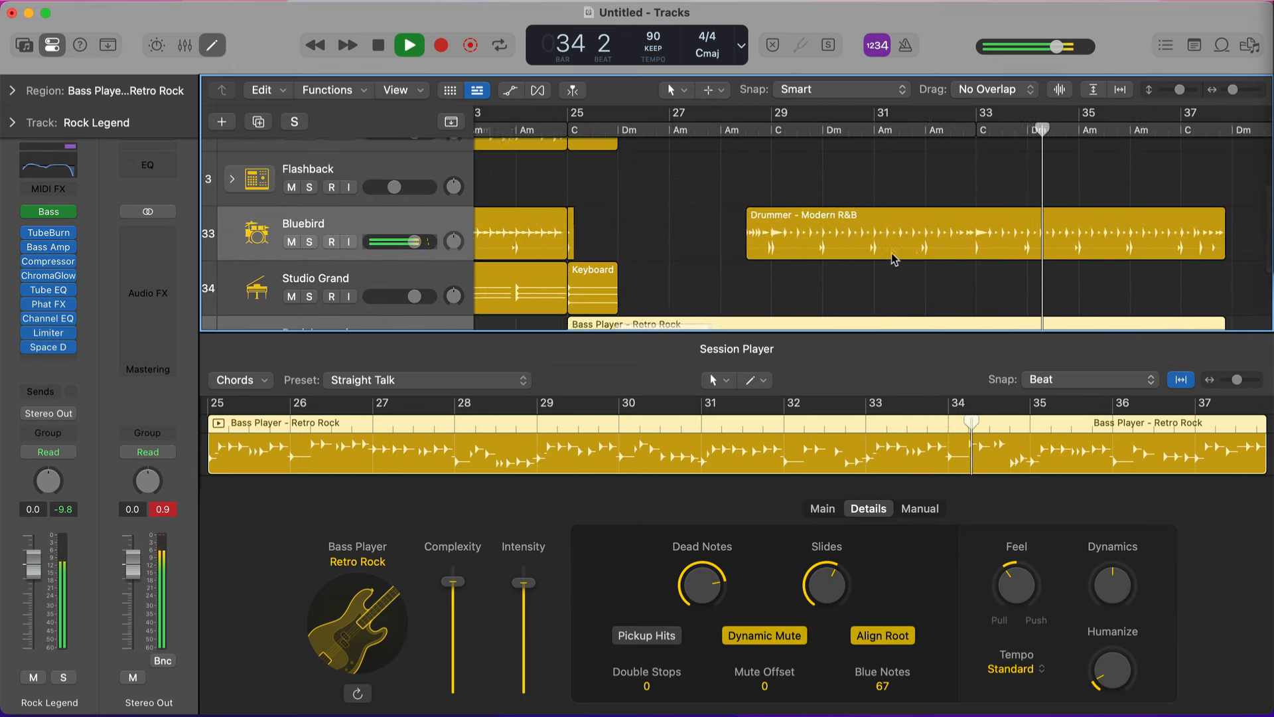
pyautogui.hscroll(-1, 863, 239)
pyautogui.scroll(1, 830, 212)
pyautogui.scroll(-3, 796, 192)
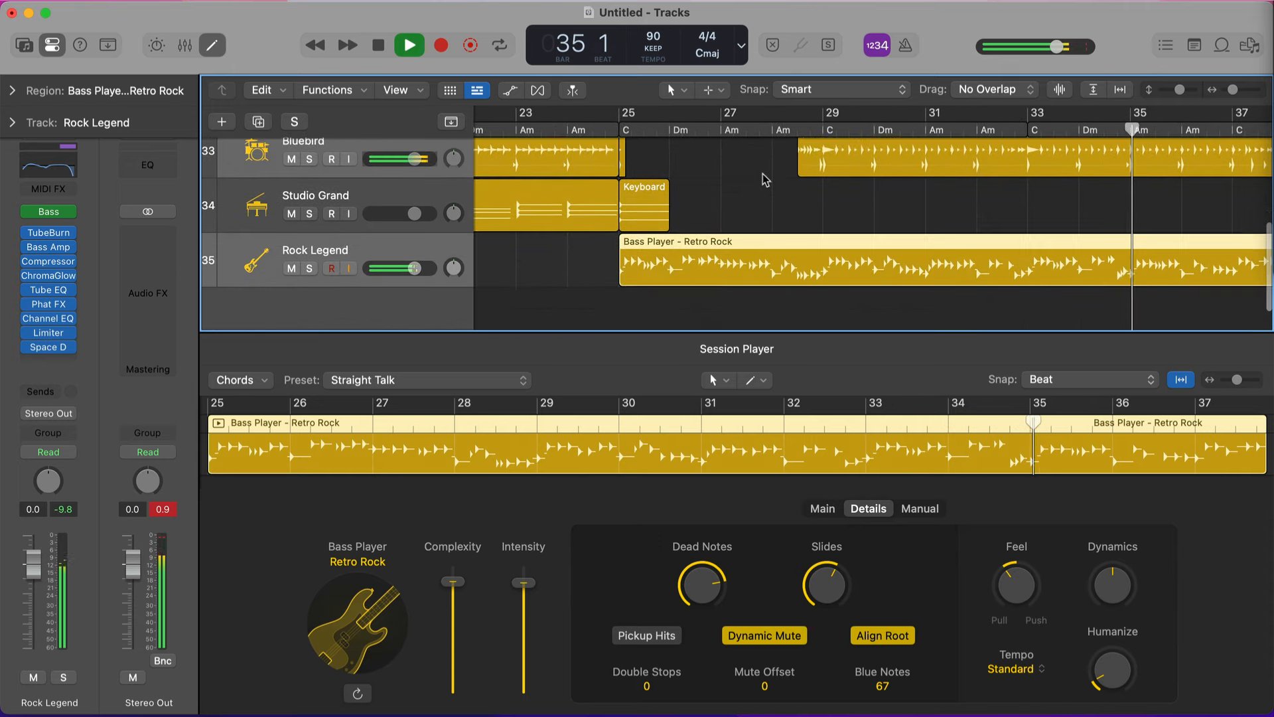
pyautogui.press('space')
# Step: Create a Keyboard Player session track and move its region to start at bar 29, with the playhead at bar 29
pyautogui.click(223, 121)
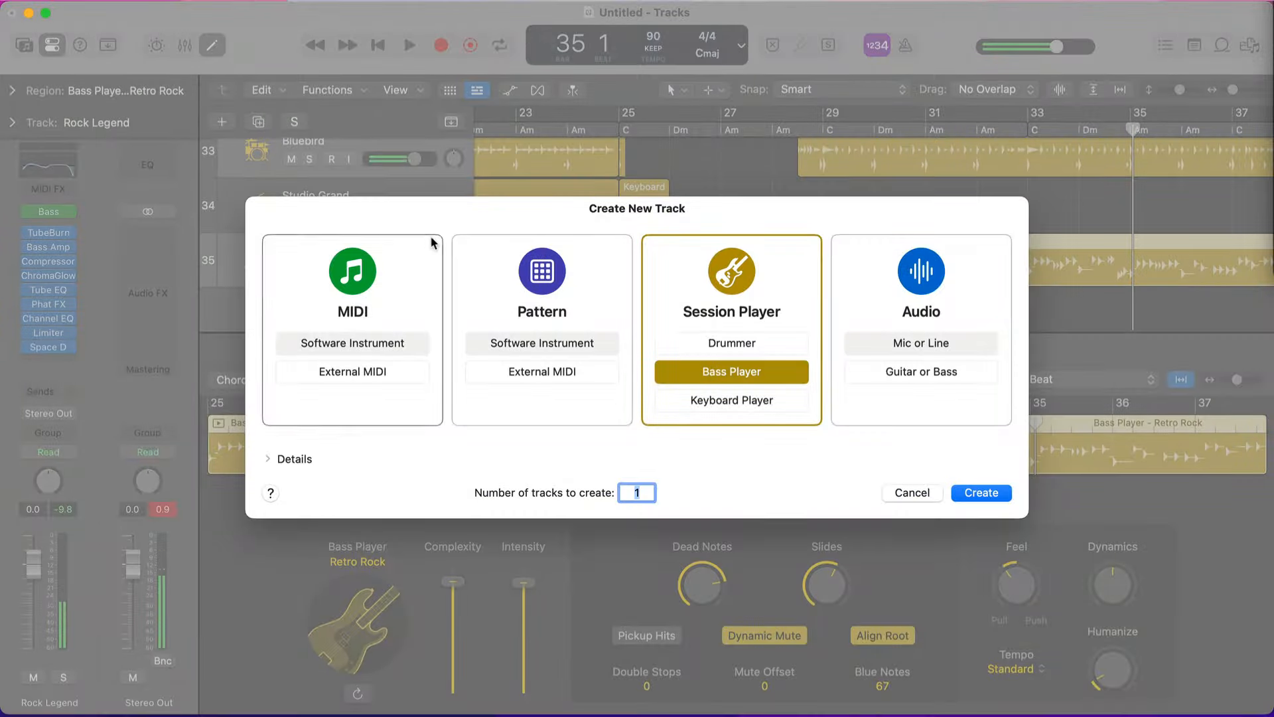
pyautogui.click(746, 401)
pyautogui.click(981, 492)
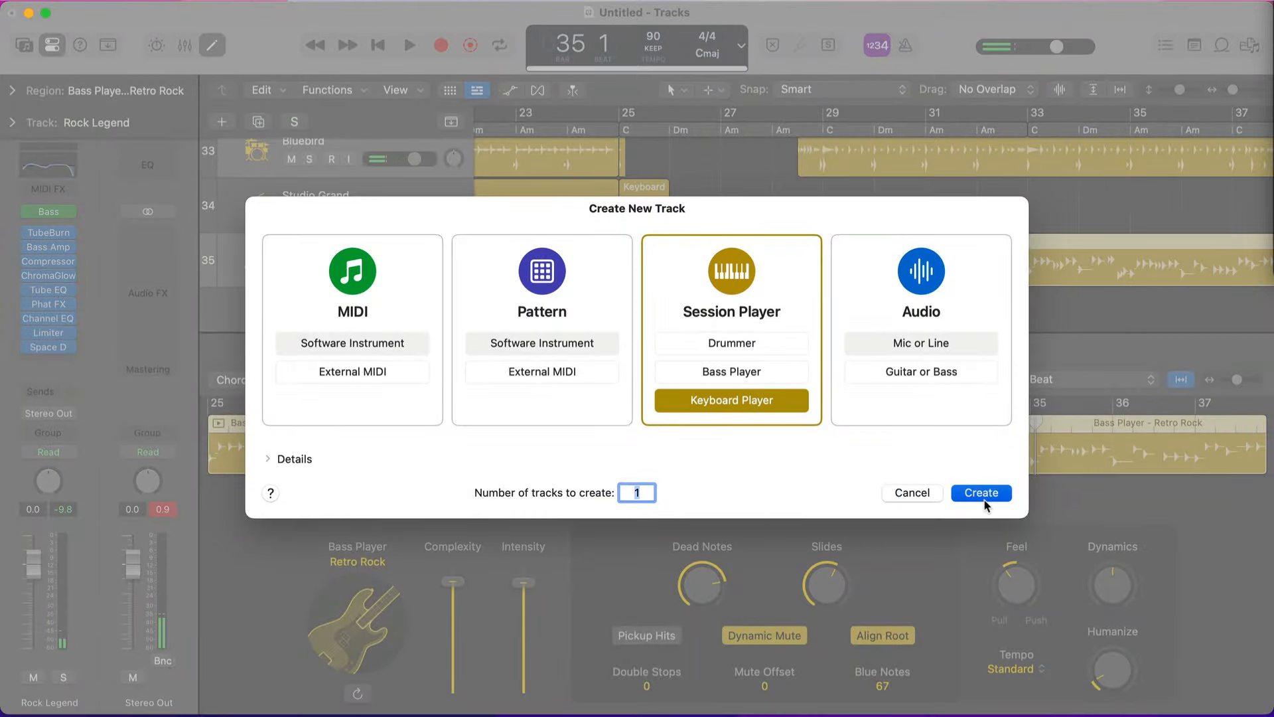
pyautogui.scroll(-10, 817, 288)
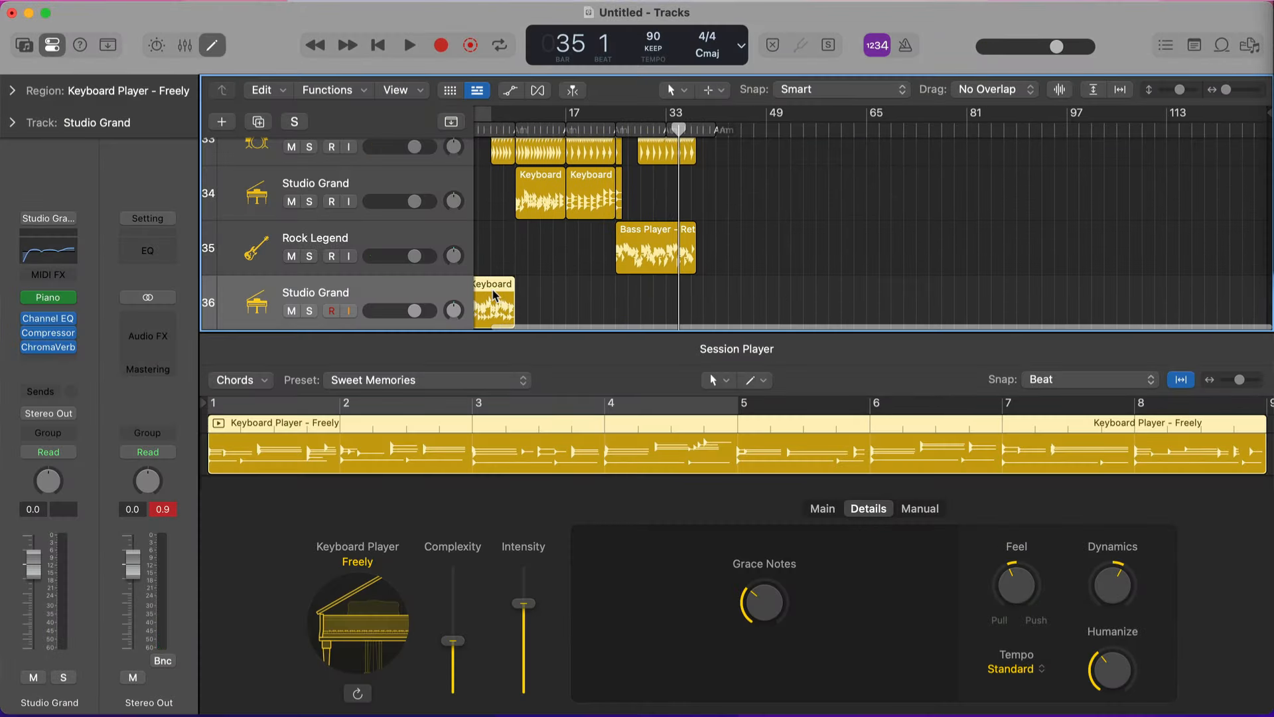
pyautogui.moveTo(500, 290); pyautogui.dragTo(677, 298)
pyautogui.scroll(10, 677, 298)
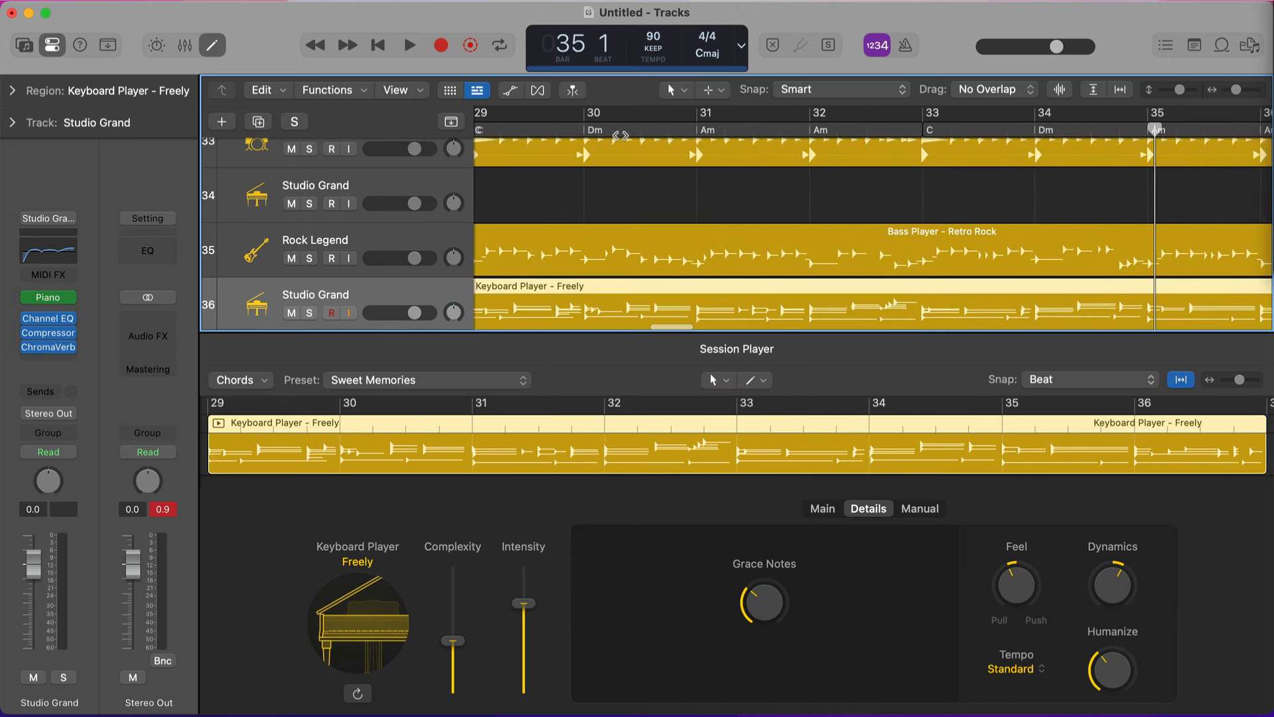
pyautogui.hscroll(-1, 607, 138)
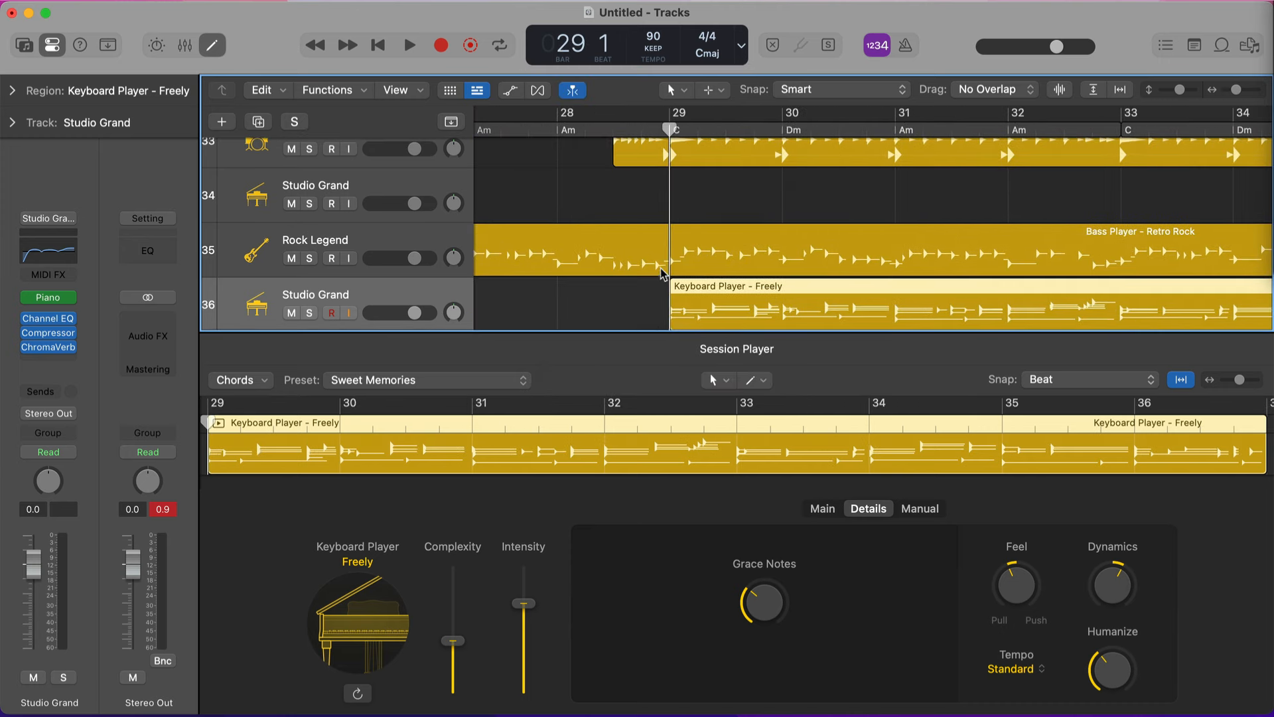
# Step: Switch the new keyboard region's style to Arpeggiated and shift its right hand to a higher register during playback
pyautogui.scroll(-3, 662, 272)
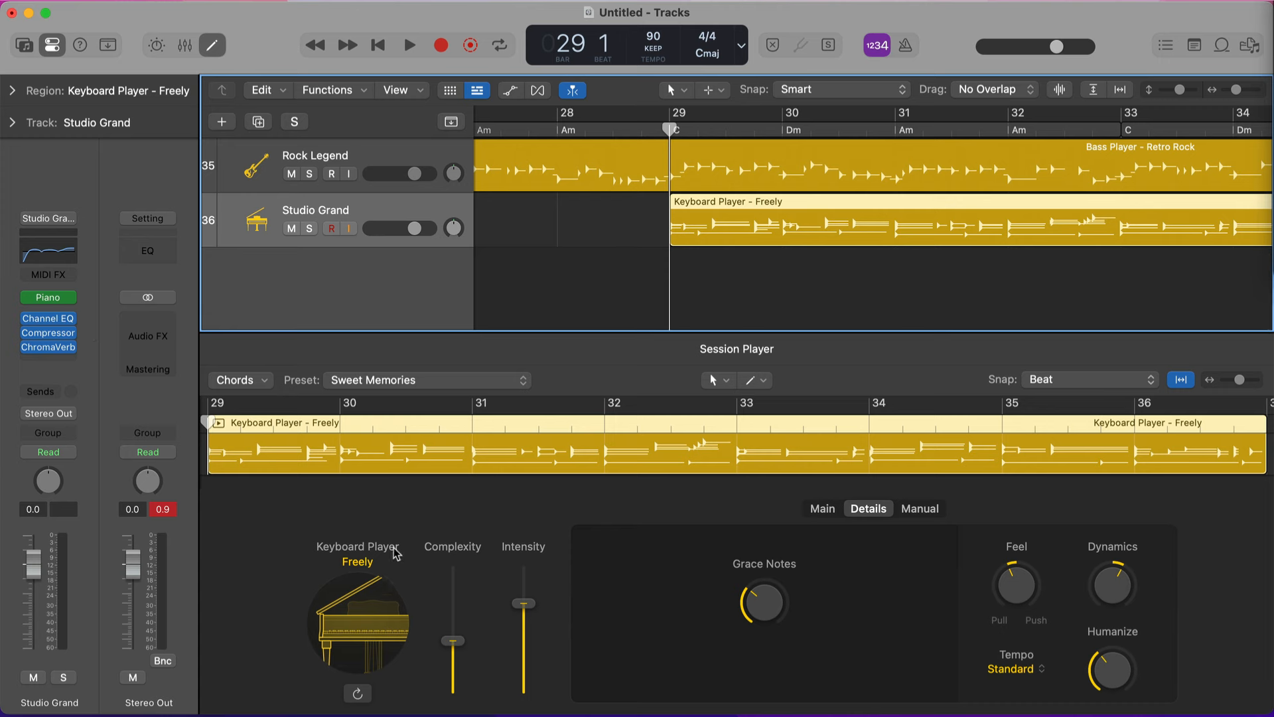
pyautogui.click(361, 555)
pyautogui.click(290, 418)
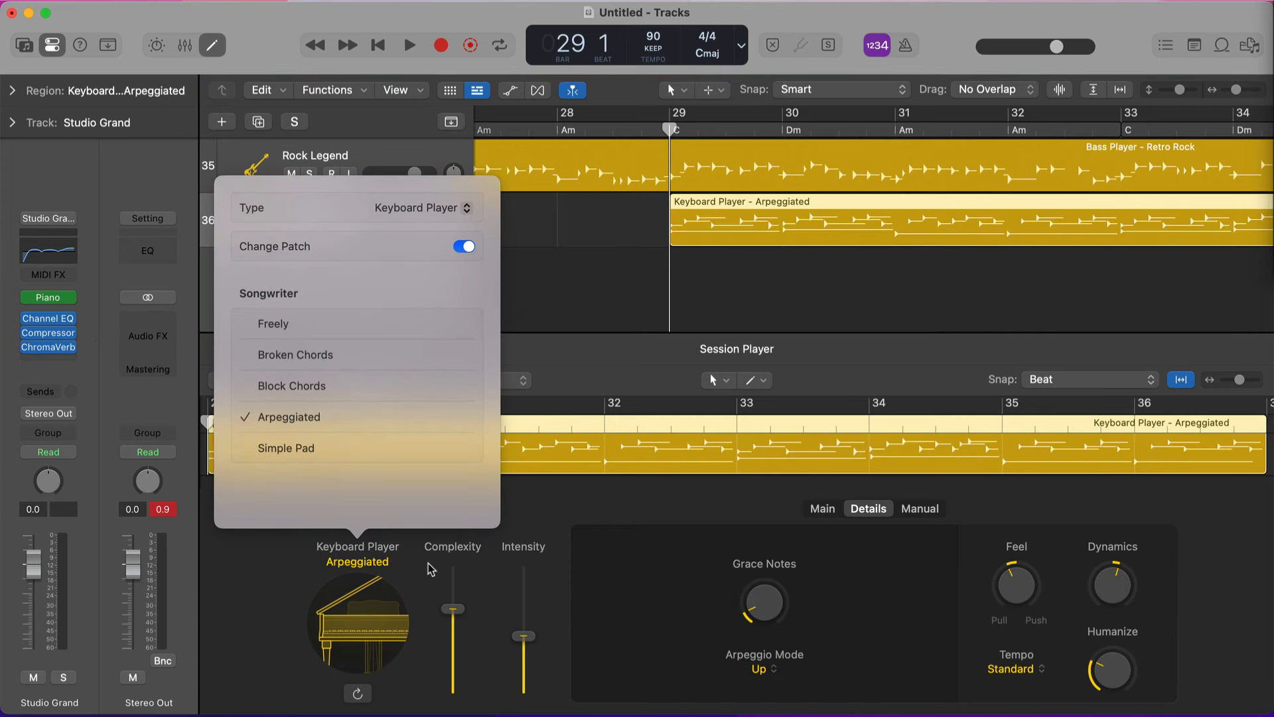
pyautogui.click(553, 517)
pyautogui.press('space')
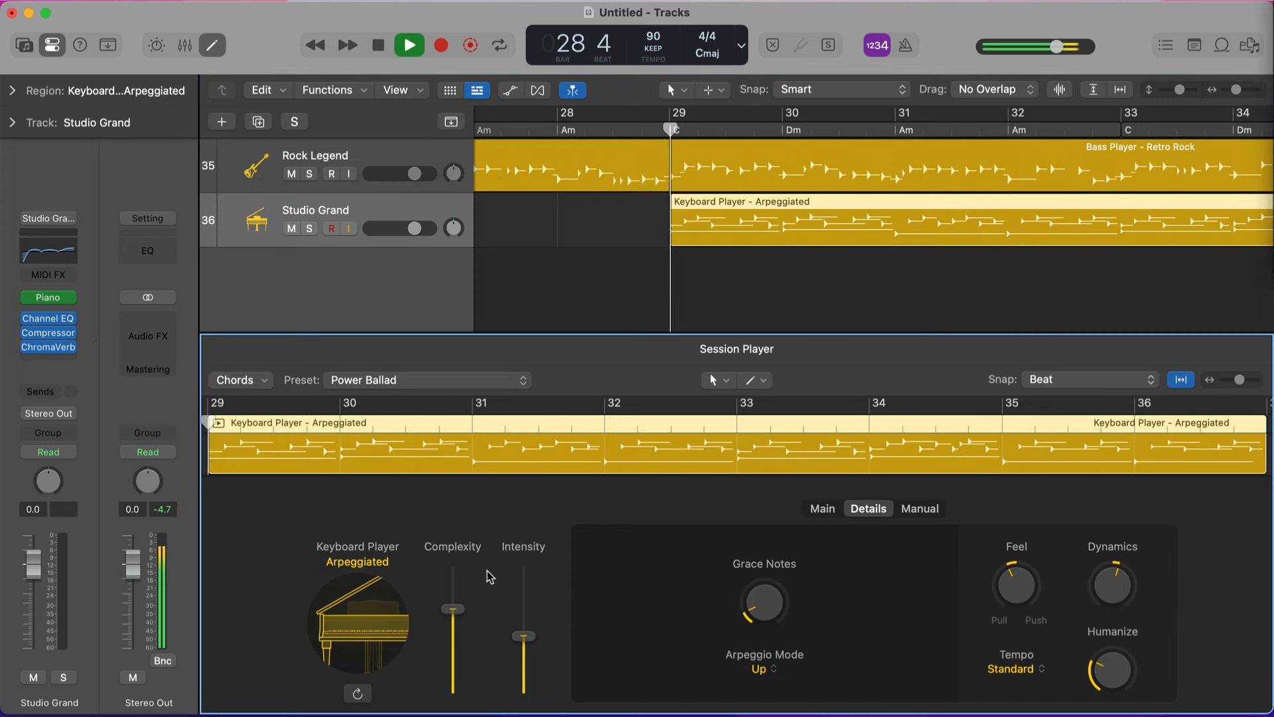
pyautogui.click(822, 509)
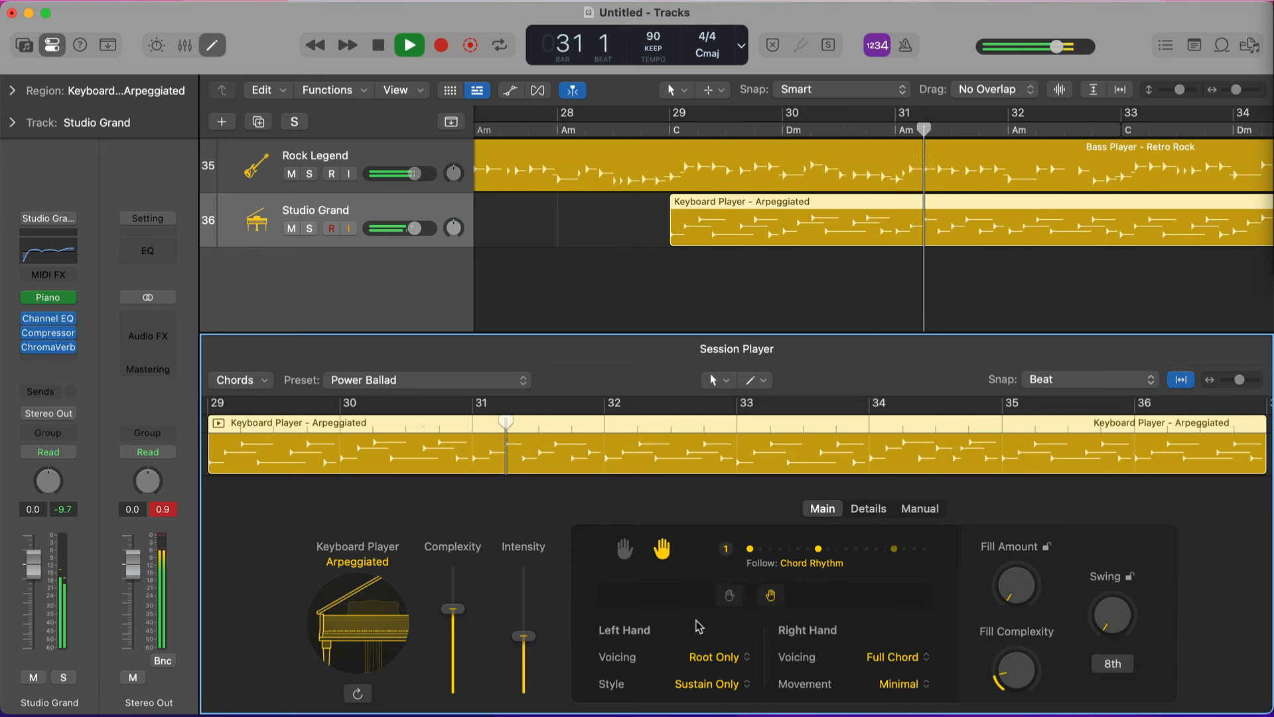
pyautogui.moveTo(773, 602); pyautogui.dragTo(806, 600)
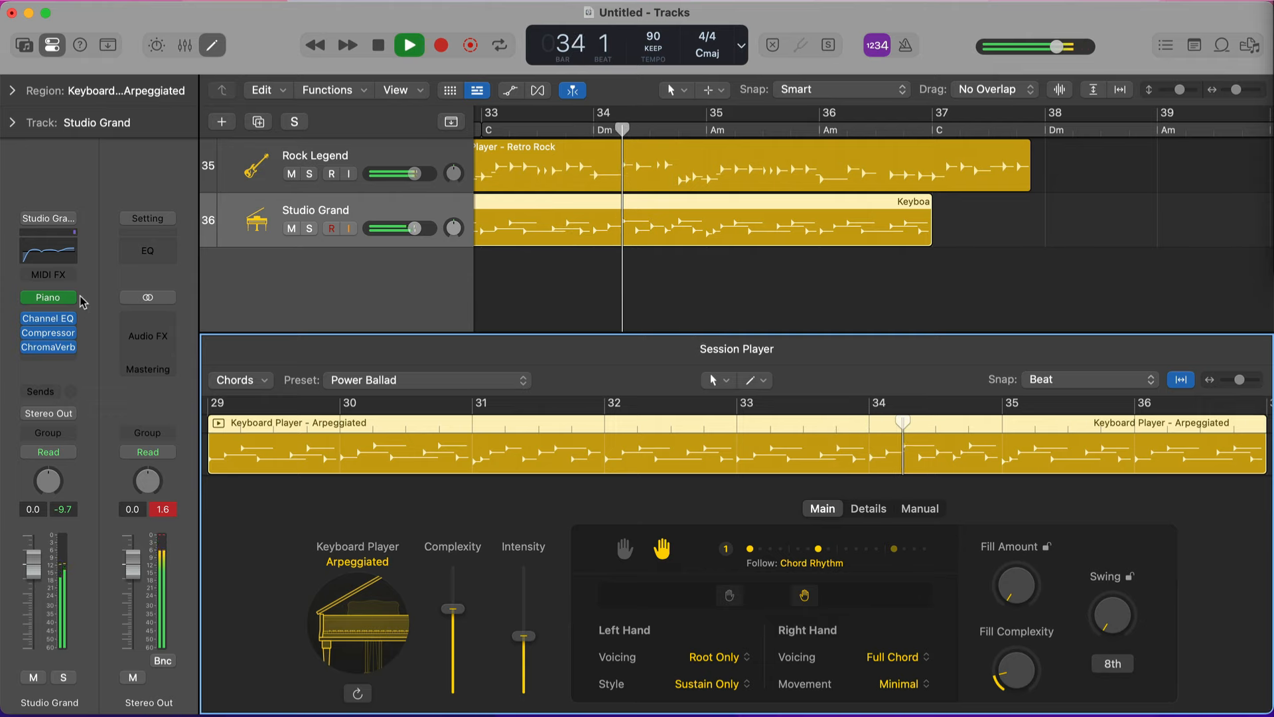
# Step: Change the Studio Grand keyboard track's sound to Amped Synth Lead from the Guitar sounds during playback, and stop playback
pyautogui.press('y')
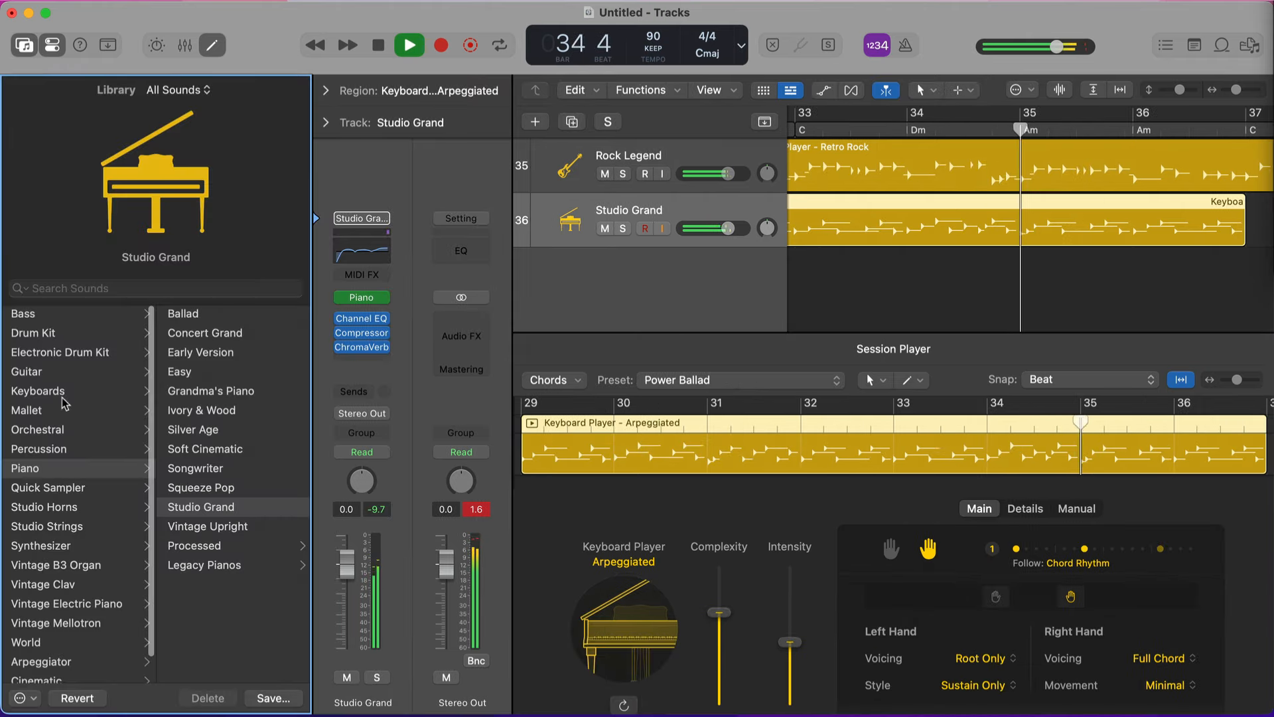
pyautogui.click(40, 371)
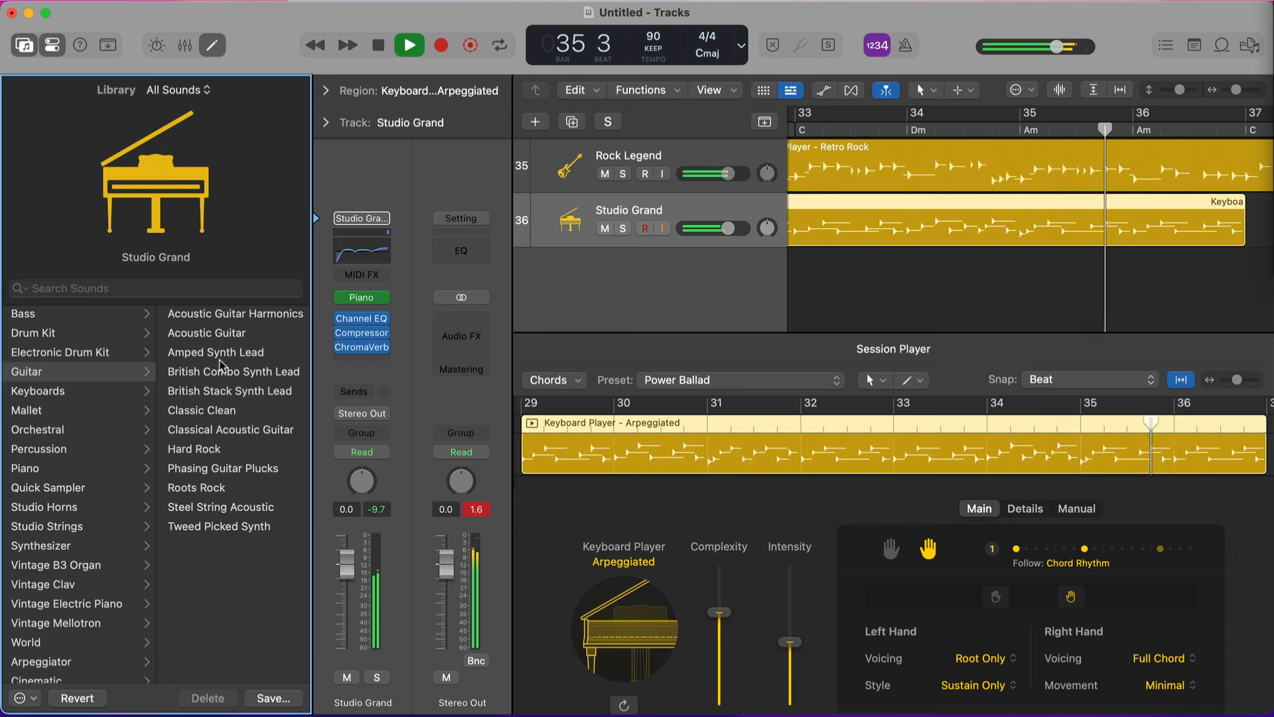
pyautogui.click(219, 314)
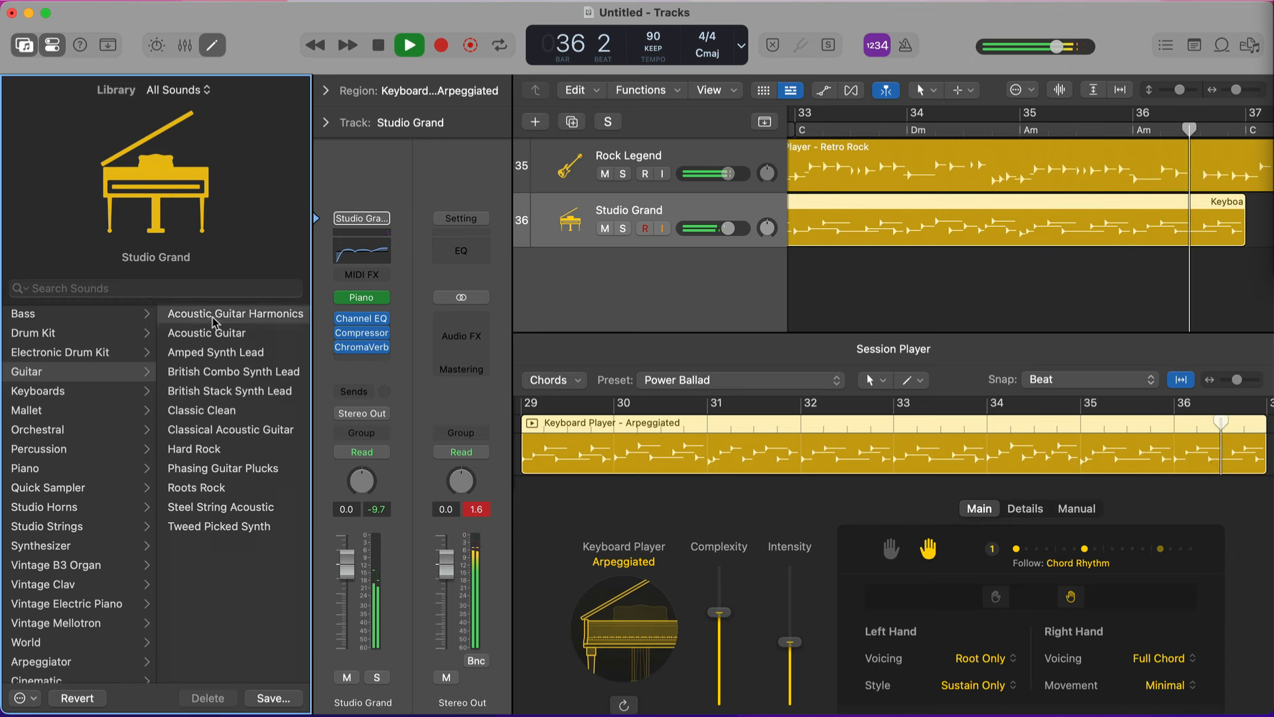
pyautogui.click(217, 354)
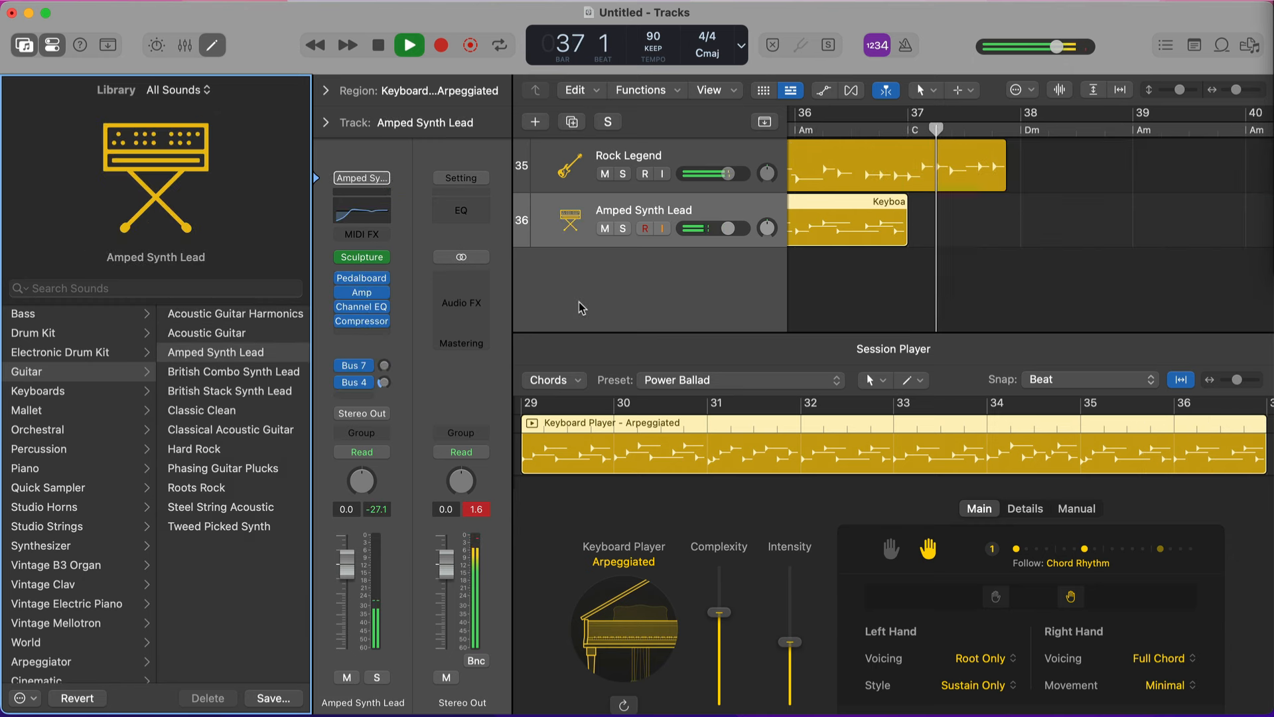
pyautogui.scroll(-5, 938, 183)
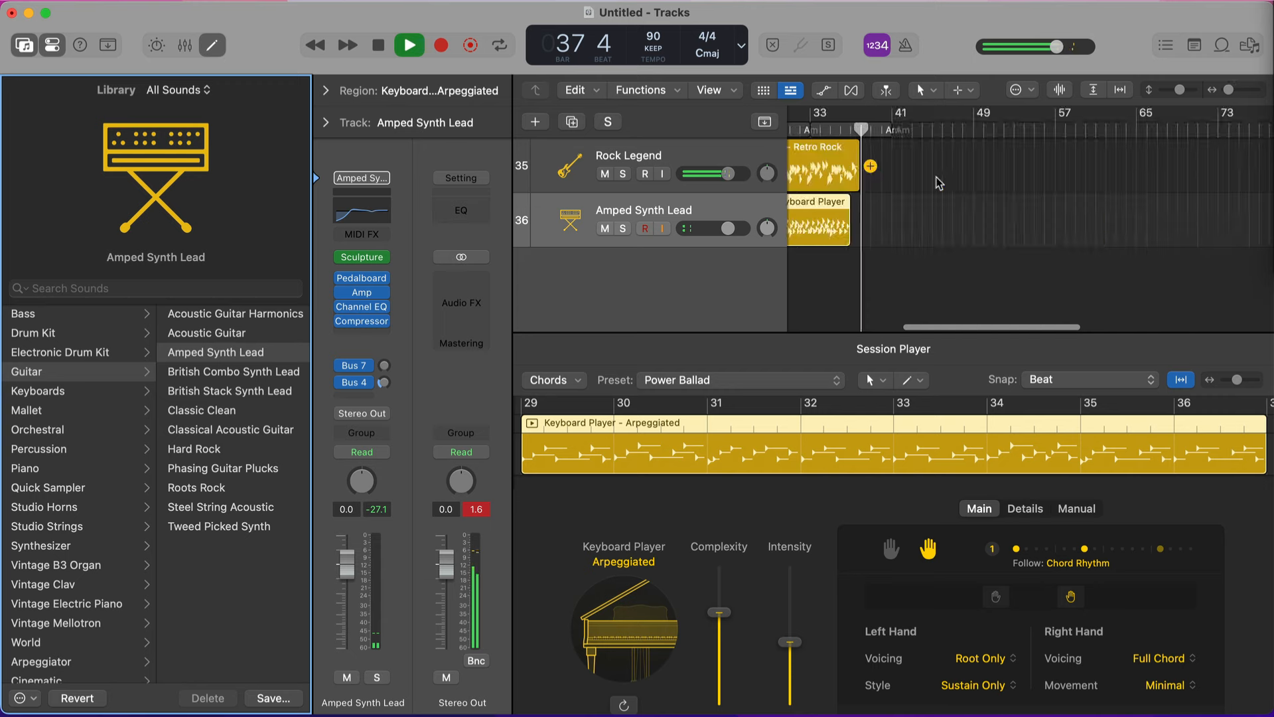
pyautogui.press('space')
# Step: Extend the Retro Rock bass, Arpeggiated keyboard and Modern R&B drum regions so that all three end at bar 41
pyautogui.scroll(5, 938, 182)
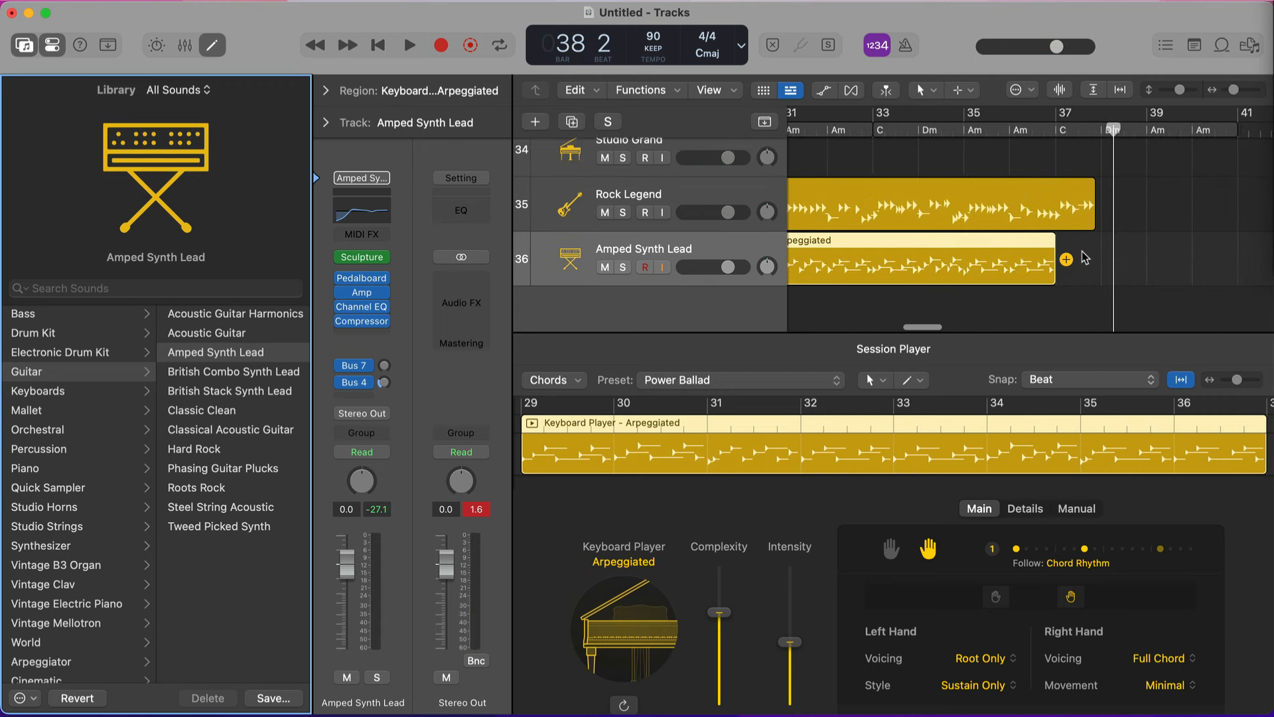
pyautogui.moveTo(1094, 219); pyautogui.dragTo(1237, 221)
pyautogui.moveTo(1050, 284); pyautogui.dragTo(1229, 269)
pyautogui.scroll(3, 1162, 252)
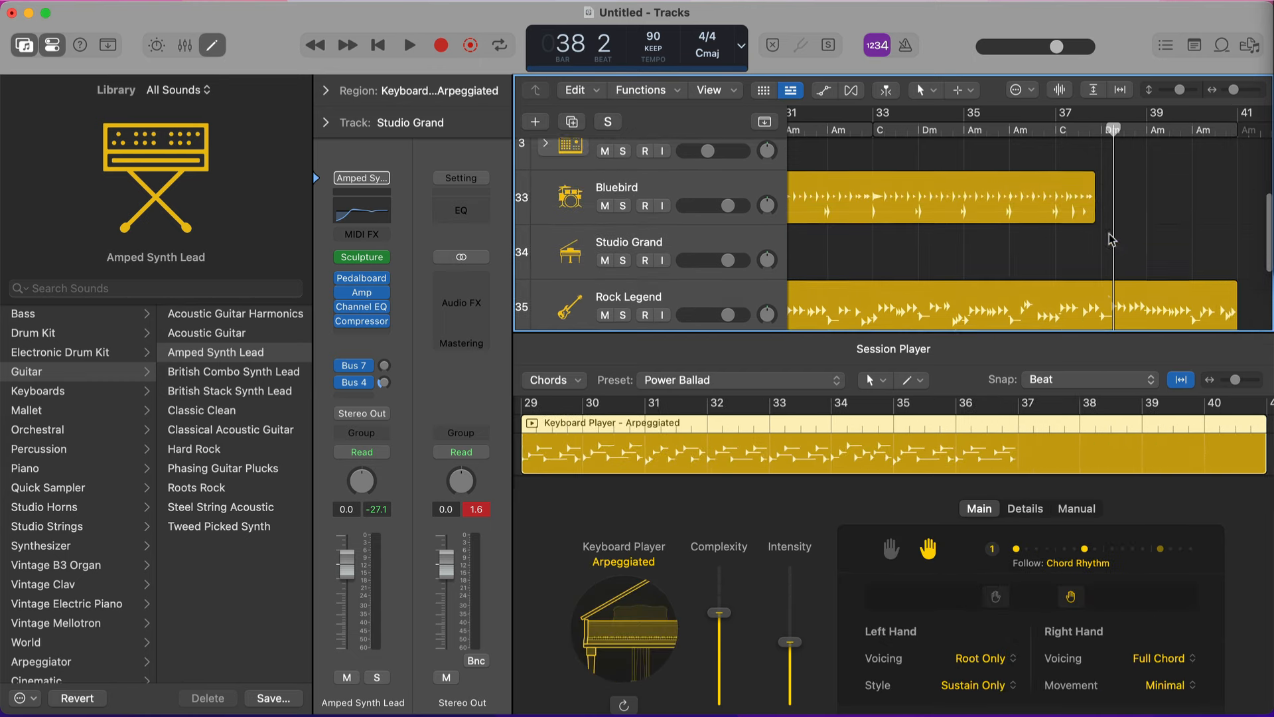
pyautogui.moveTo(1094, 214); pyautogui.dragTo(1244, 221)
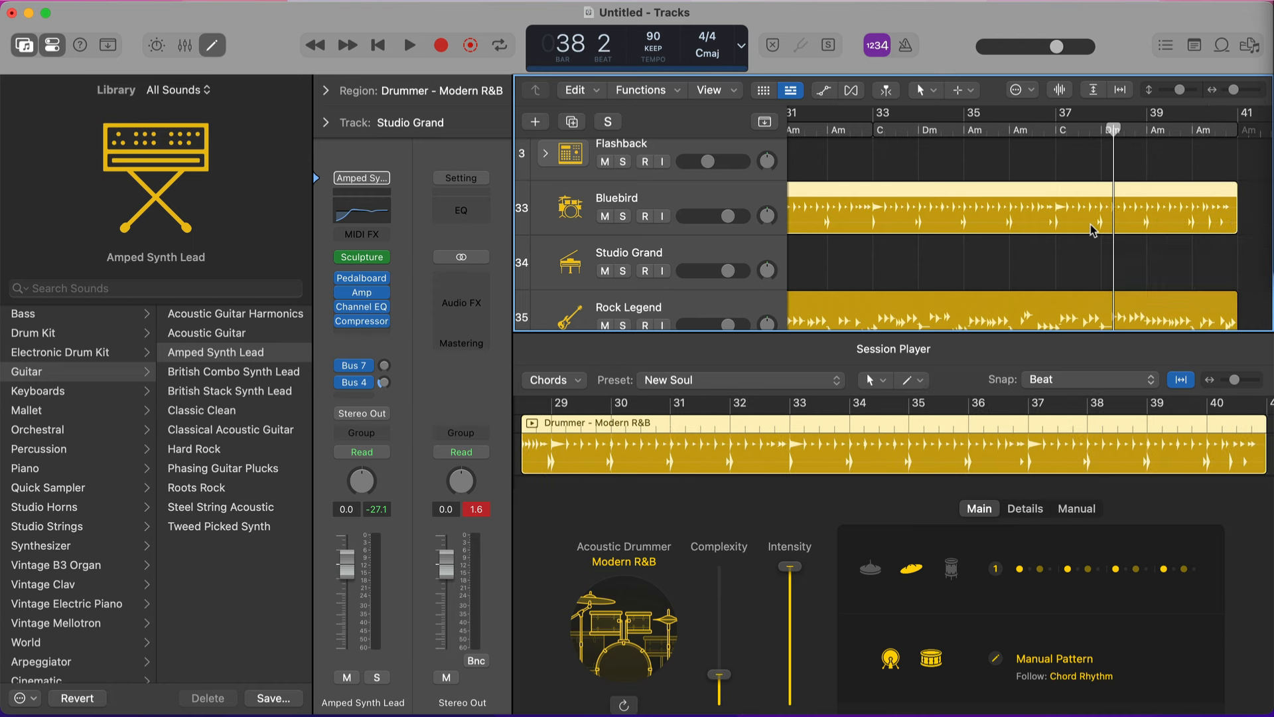
# Step: Play back from just before bar 29 and lower the Amped Synth Lead track's volume to -4.9 dB
pyautogui.hscroll(-6, 1095, 230)
pyautogui.scroll(-3, 1095, 230)
pyautogui.click(1034, 132)
pyautogui.press('space')
pyautogui.hscroll(1, 1058, 227)
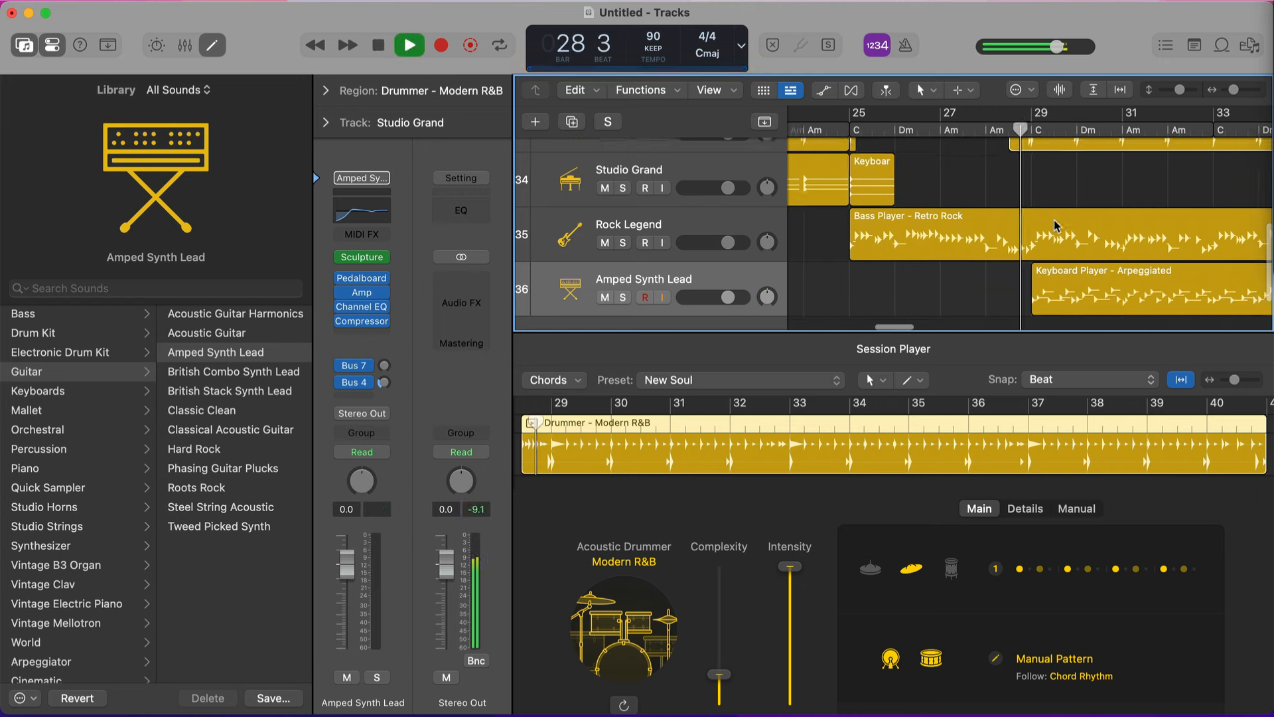
pyautogui.scroll(-2, 1058, 228)
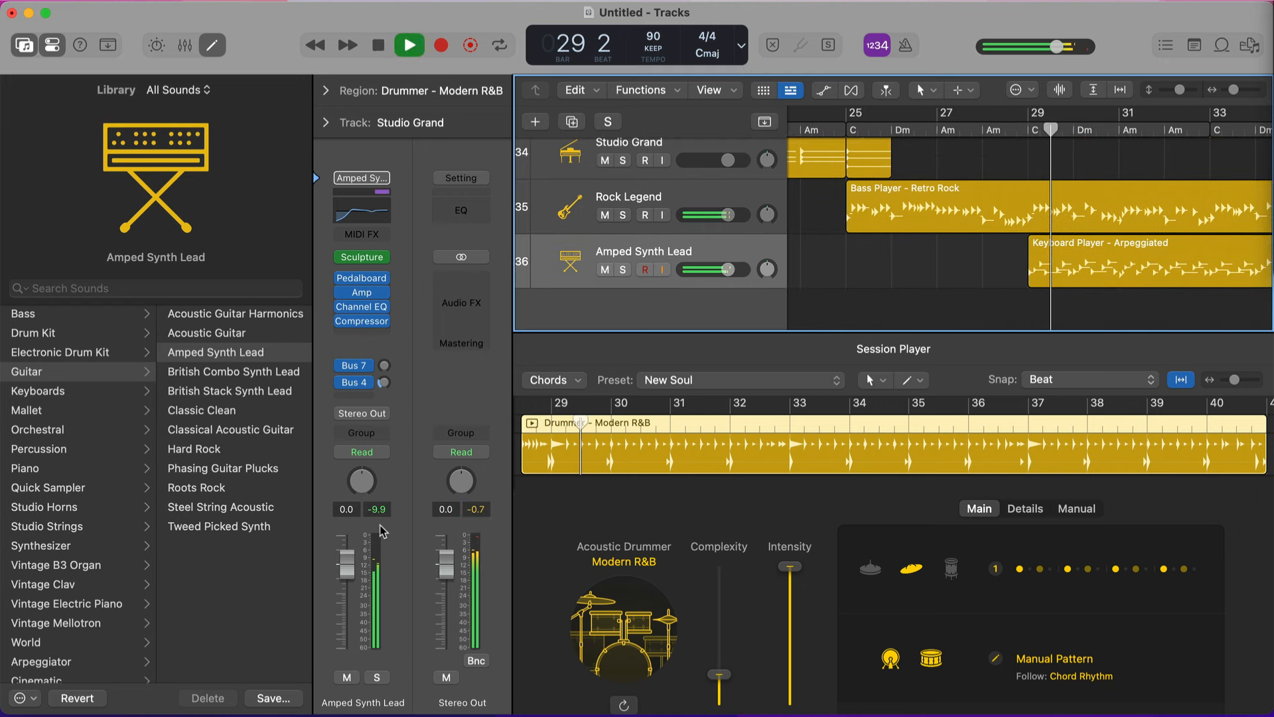
pyautogui.moveTo(356, 565); pyautogui.dragTo(356, 580)
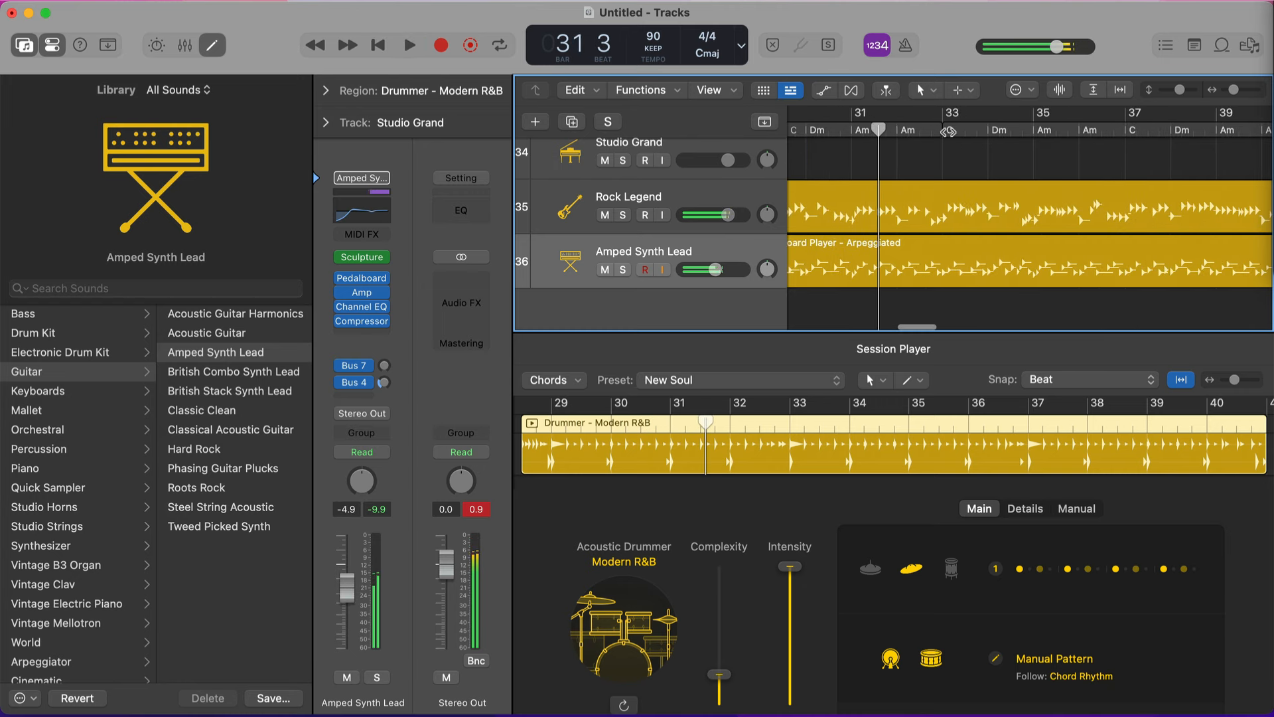
# Step: Split the Arpeggiated keyboard region at bar 33 and delete the part before the split
pyautogui.click(949, 131)
pyautogui.click(930, 262)
pyautogui.press('super+t')
pyautogui.click(910, 267)
pyautogui.press('Delete')
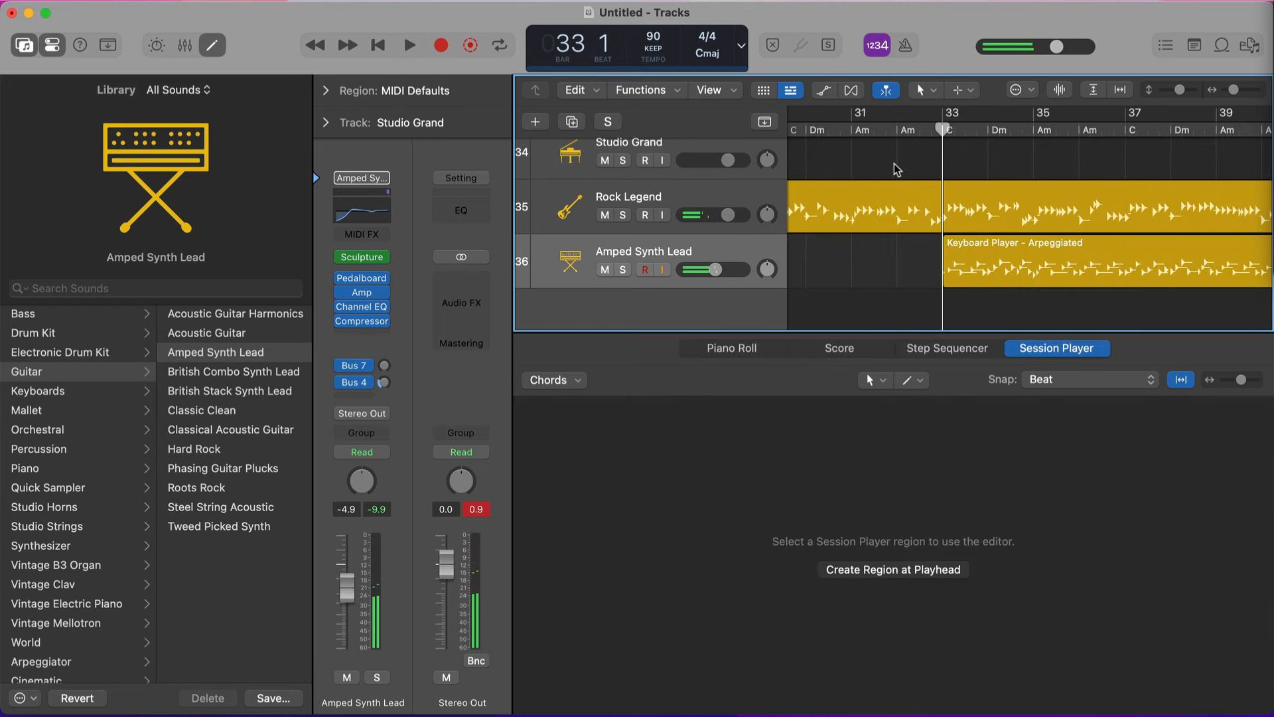
# Step: Set the Amped Synth Lead volume to -5.9 dB while playing into bar 33, and hide the Library
pyautogui.click(882, 131)
pyautogui.press('space')
pyautogui.scroll(3, 895, 162)
pyautogui.scroll(-3, 894, 162)
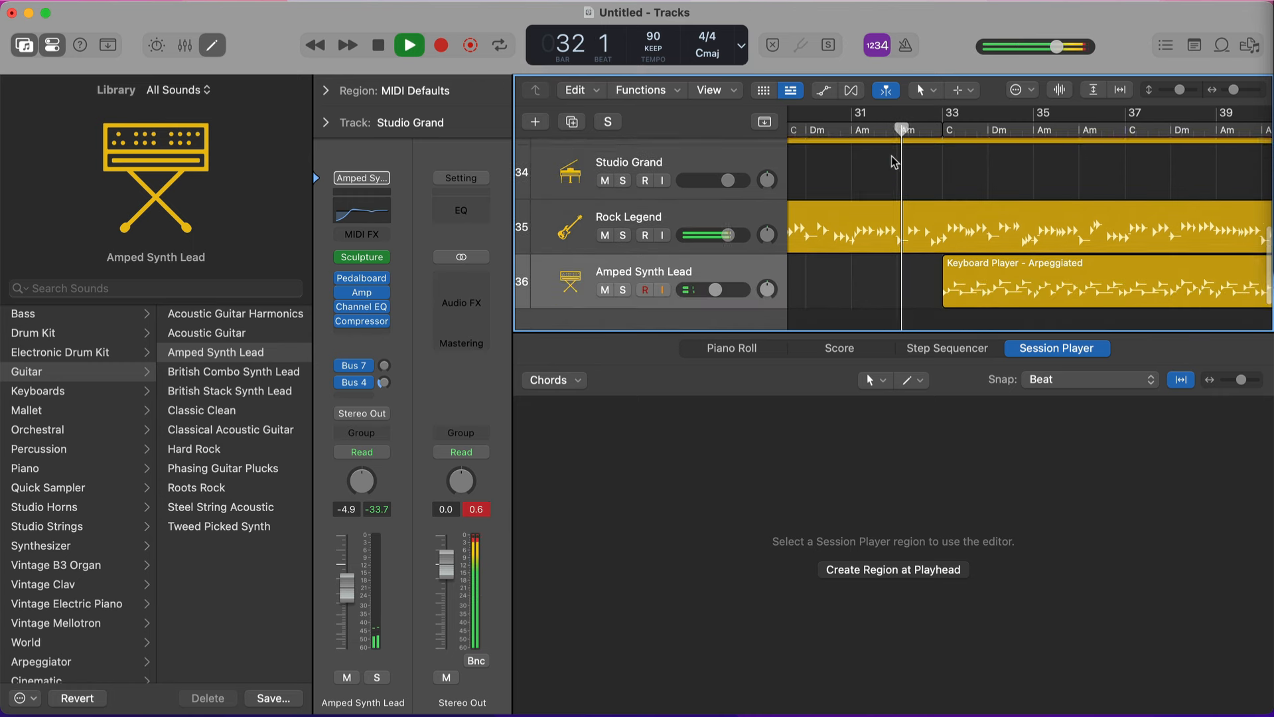
pyautogui.scroll(-1, 895, 162)
pyautogui.moveTo(346, 588); pyautogui.dragTo(347, 590)
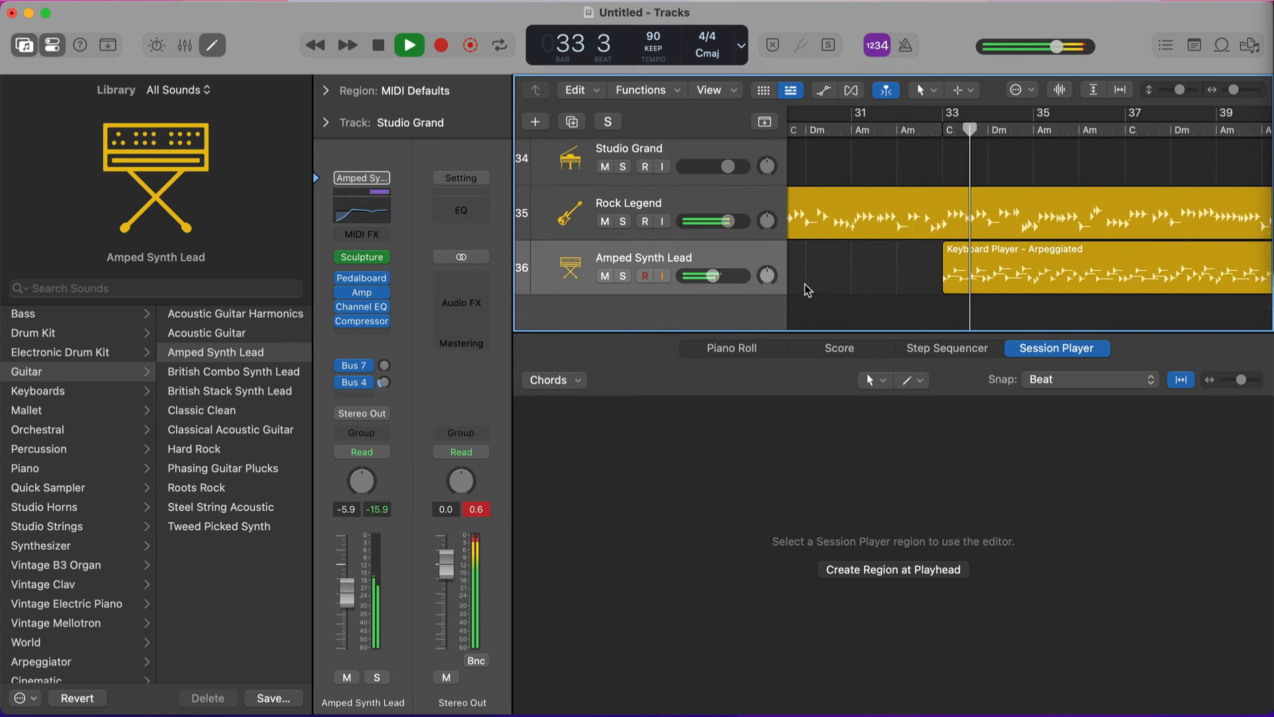
pyautogui.scroll(2, 808, 290)
pyautogui.press('y')
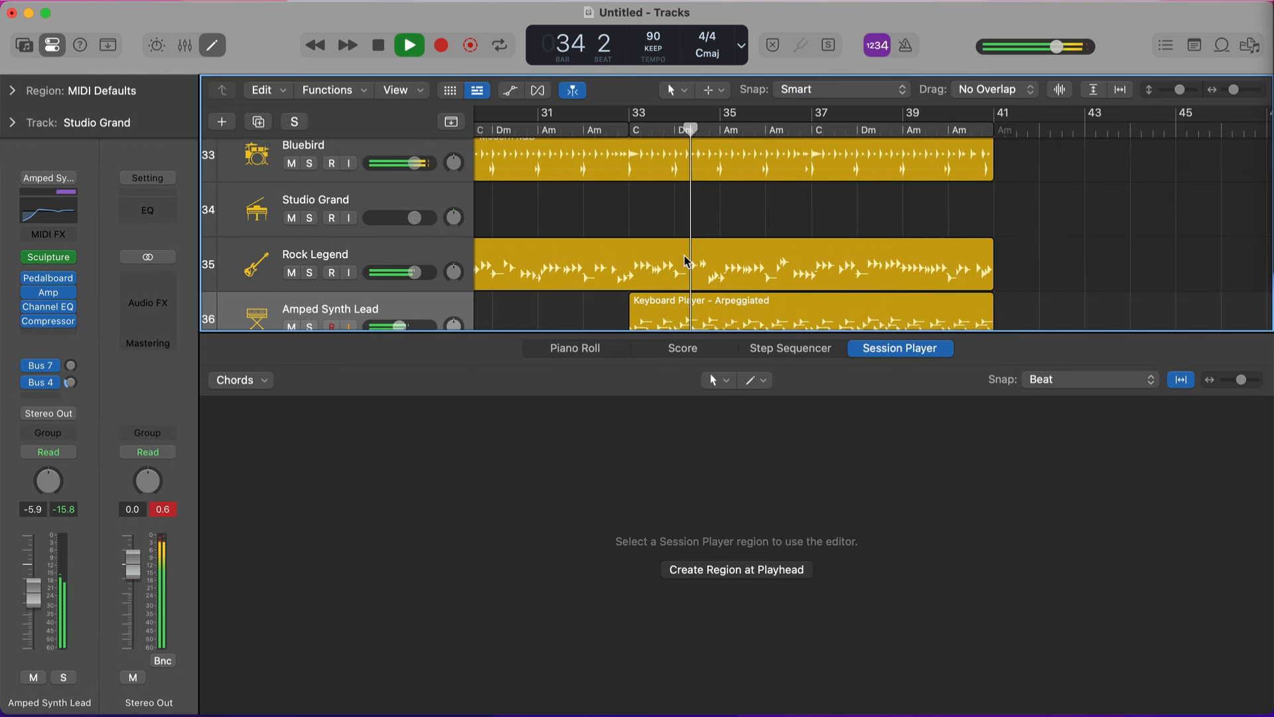
# Step: Duplicate the Amped Synth Lead track with its Arpeggiated region and shift the duplicate's right hand to a lower register
pyautogui.scroll(-2, 370, 299)
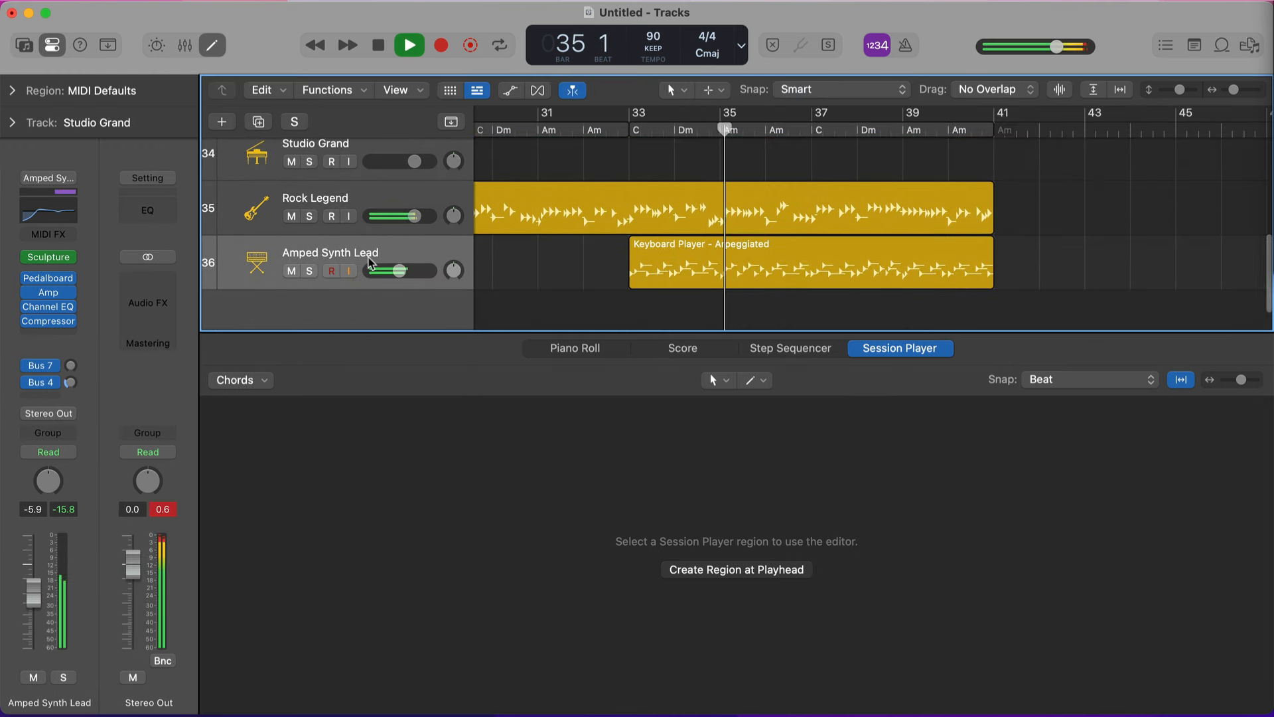
pyautogui.moveTo(371, 264); pyautogui.dragTo(369, 319)
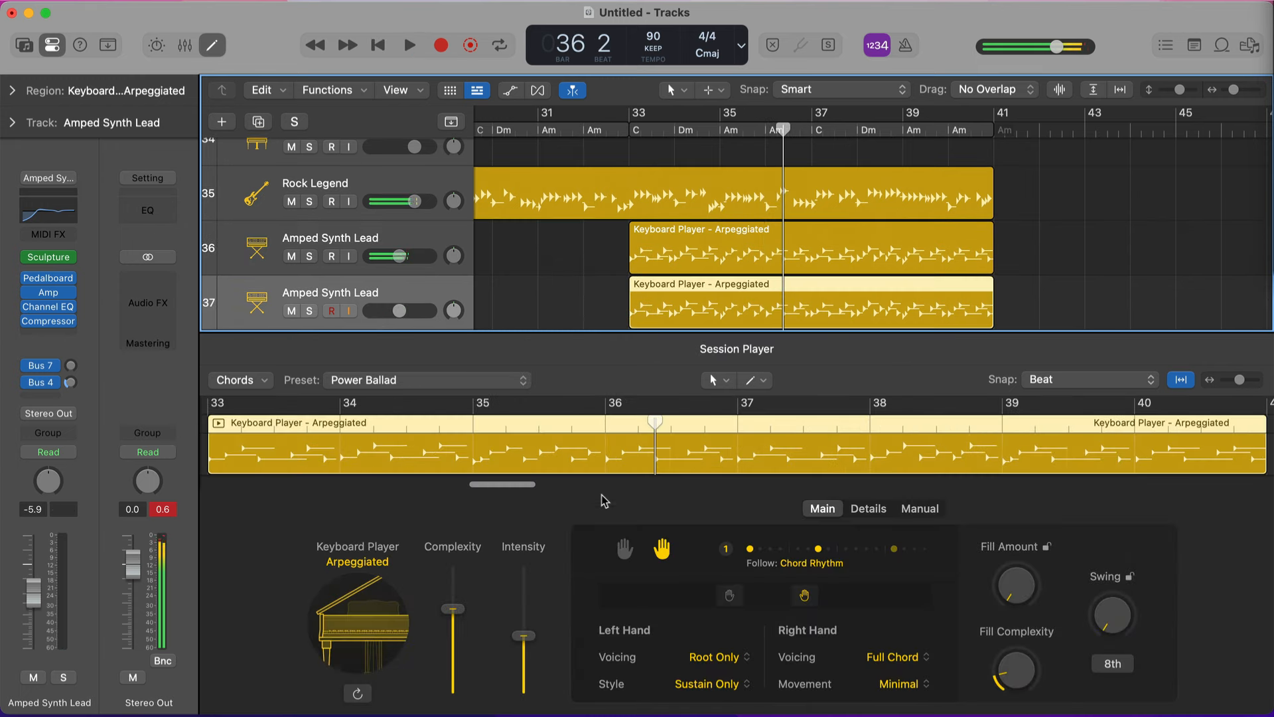
pyautogui.click(851, 604)
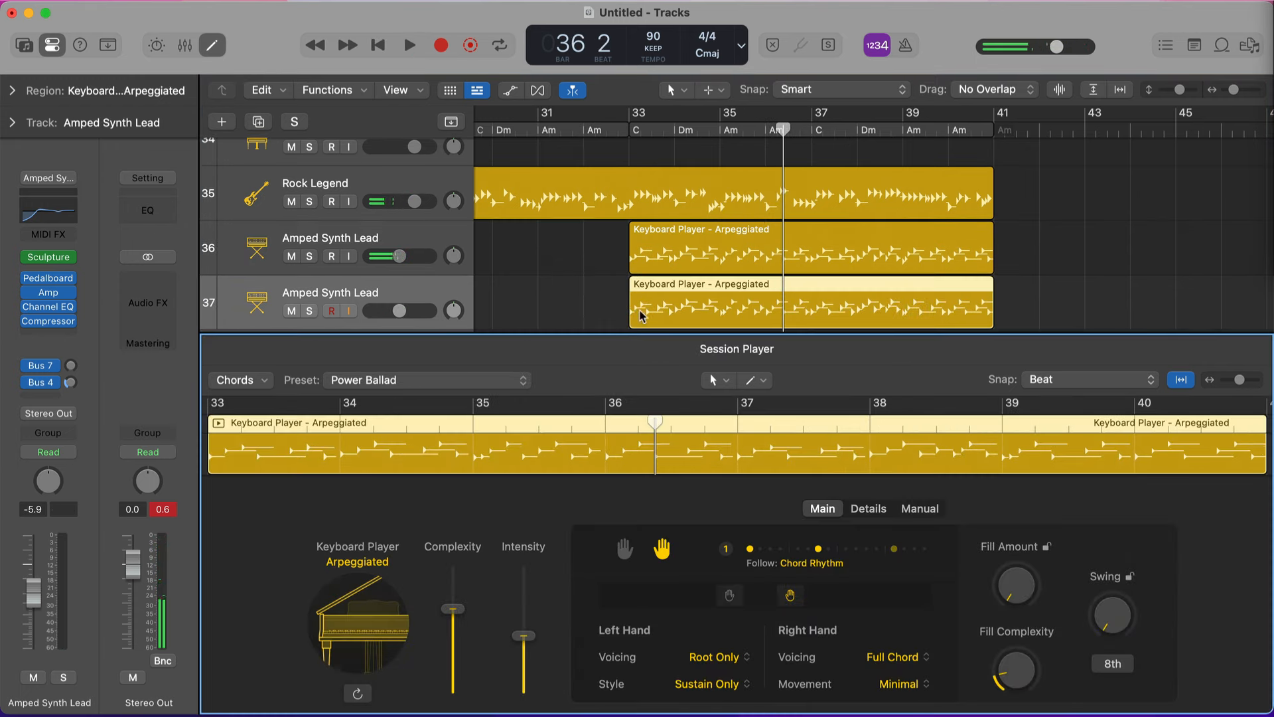
# Step: Use Stereo Pan on both Amped Synth Lead tracks, panning the duplicate to -64 and the original to +63
pyautogui.rightClick(47, 494)
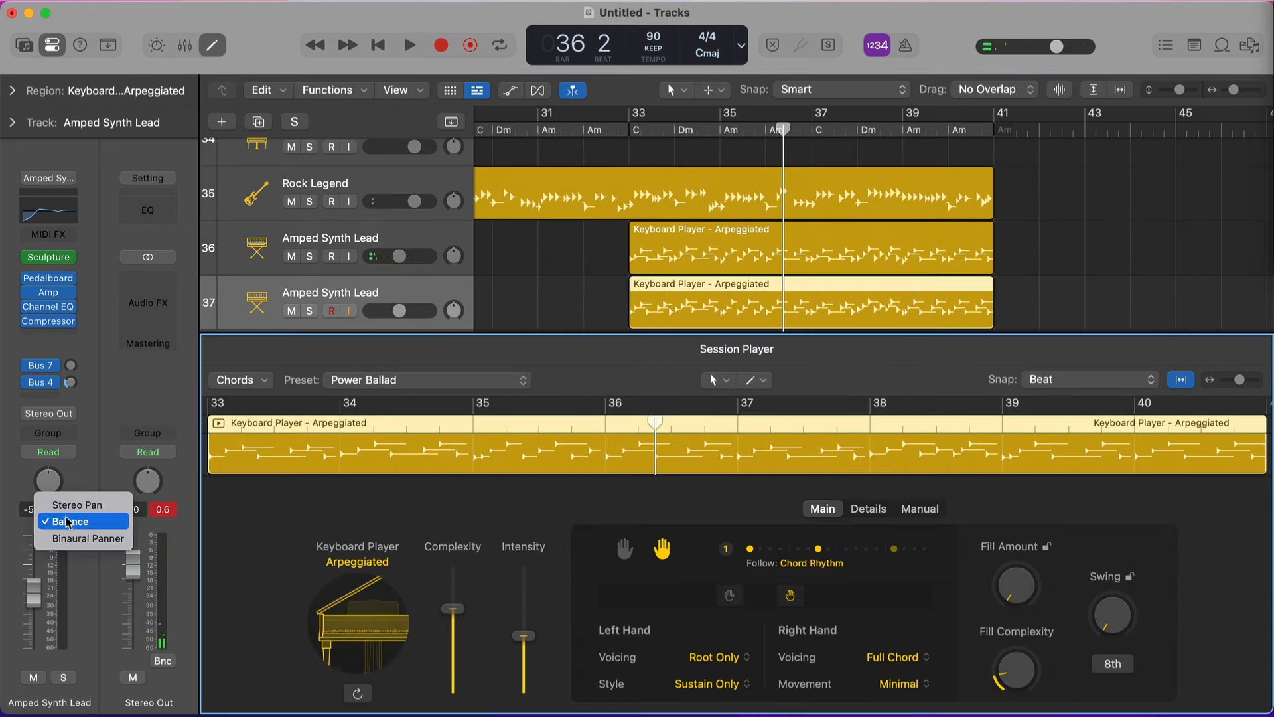
pyautogui.click(61, 501)
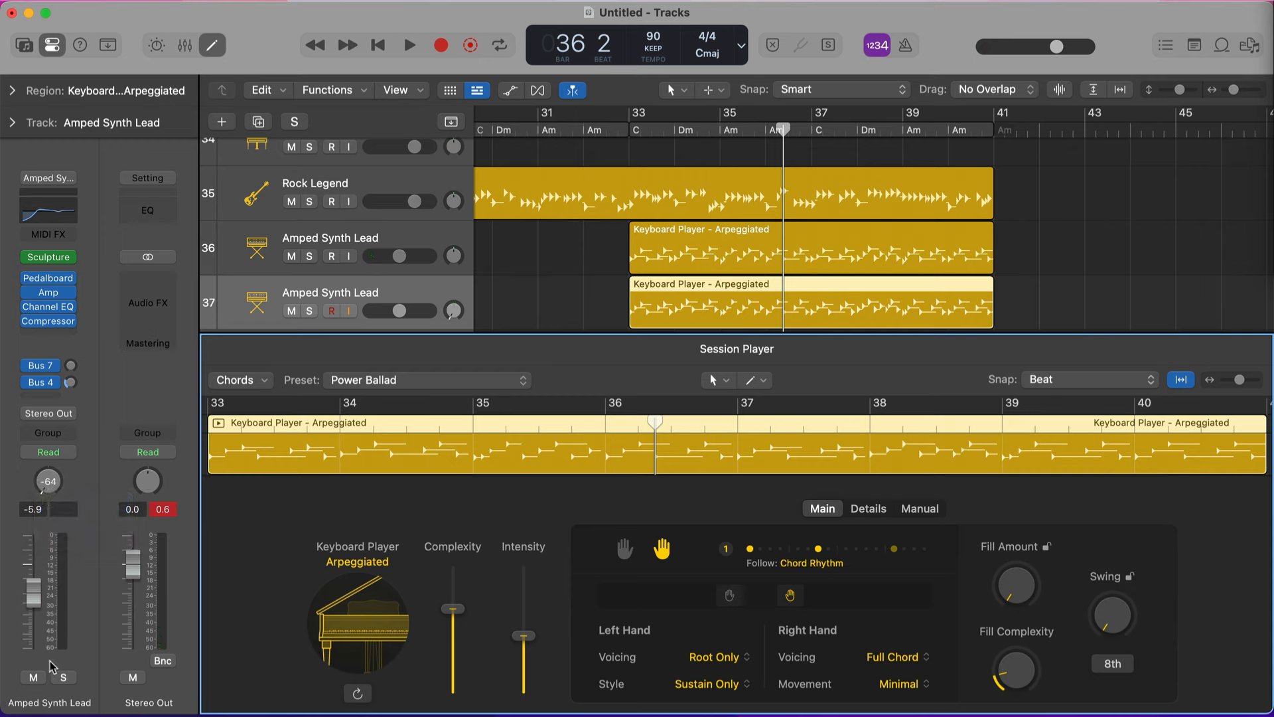
pyautogui.click(460, 226)
pyautogui.rightClick(48, 483)
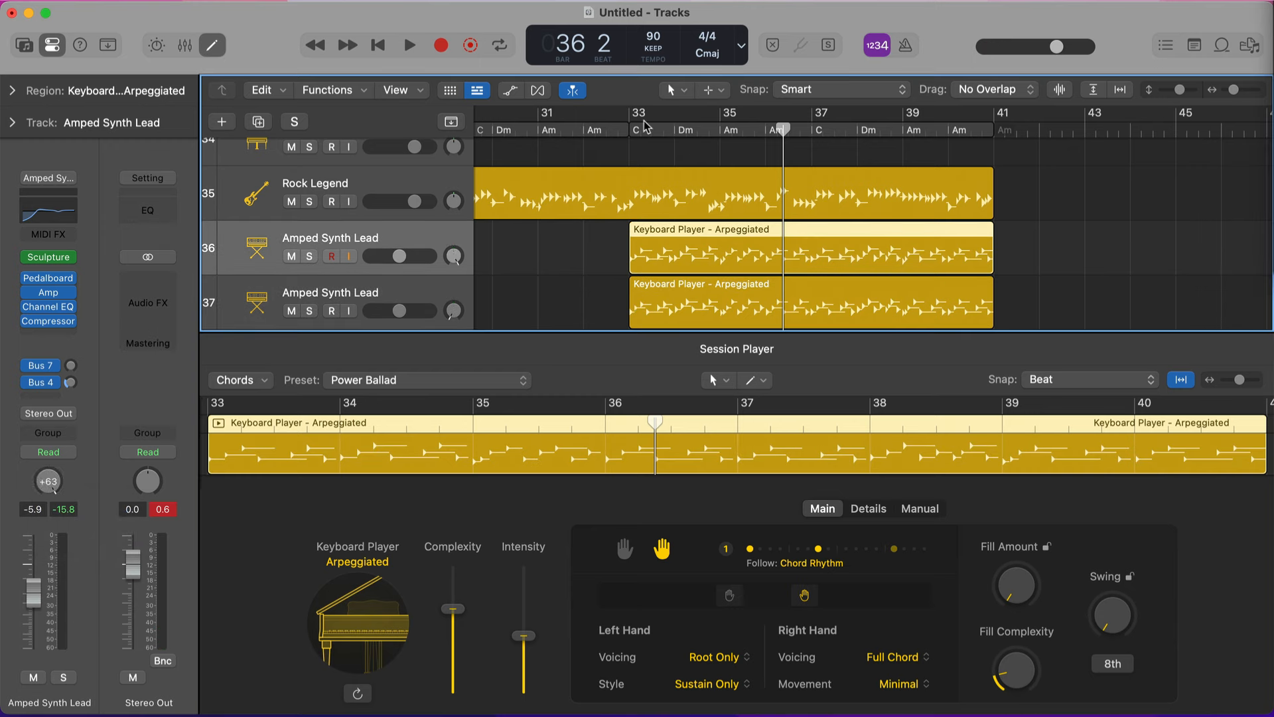
# Step: During playback from bar 33, give the duplicate synth track the British Combo Synth Lead sound, comparing it with British Stack Synth Lead
pyautogui.press('space')
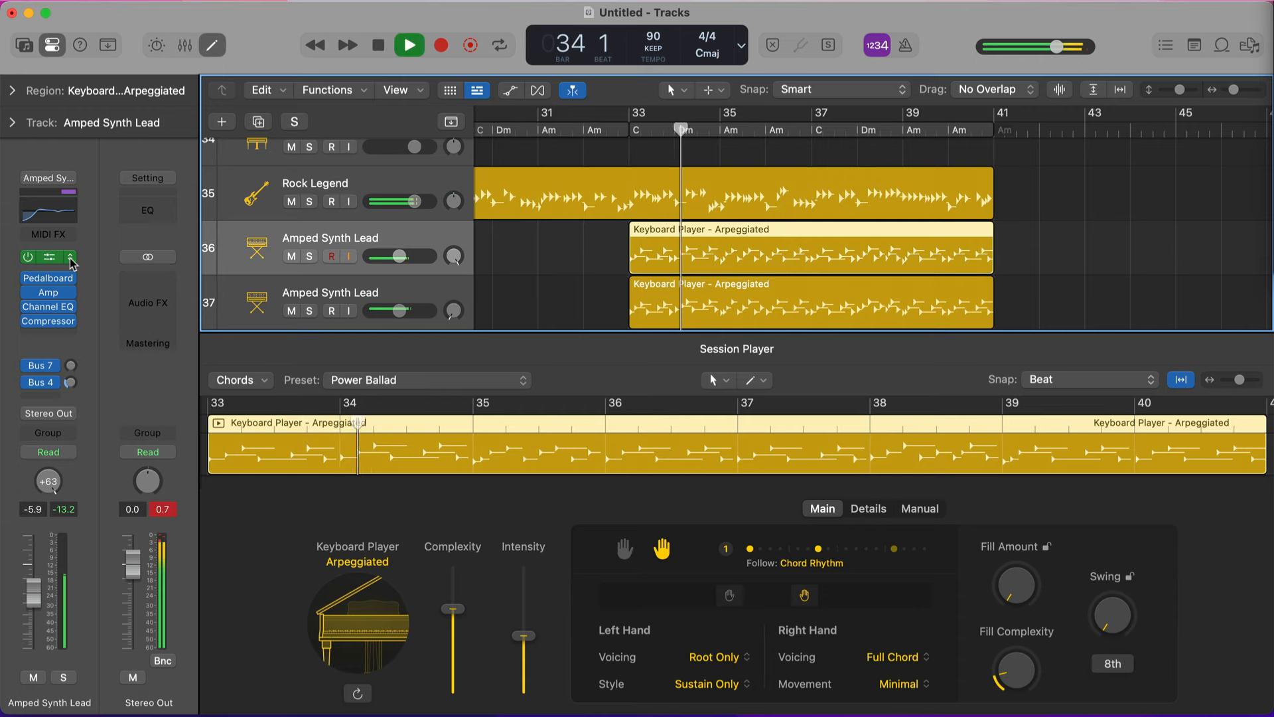
pyautogui.press('y')
pyautogui.click(213, 376)
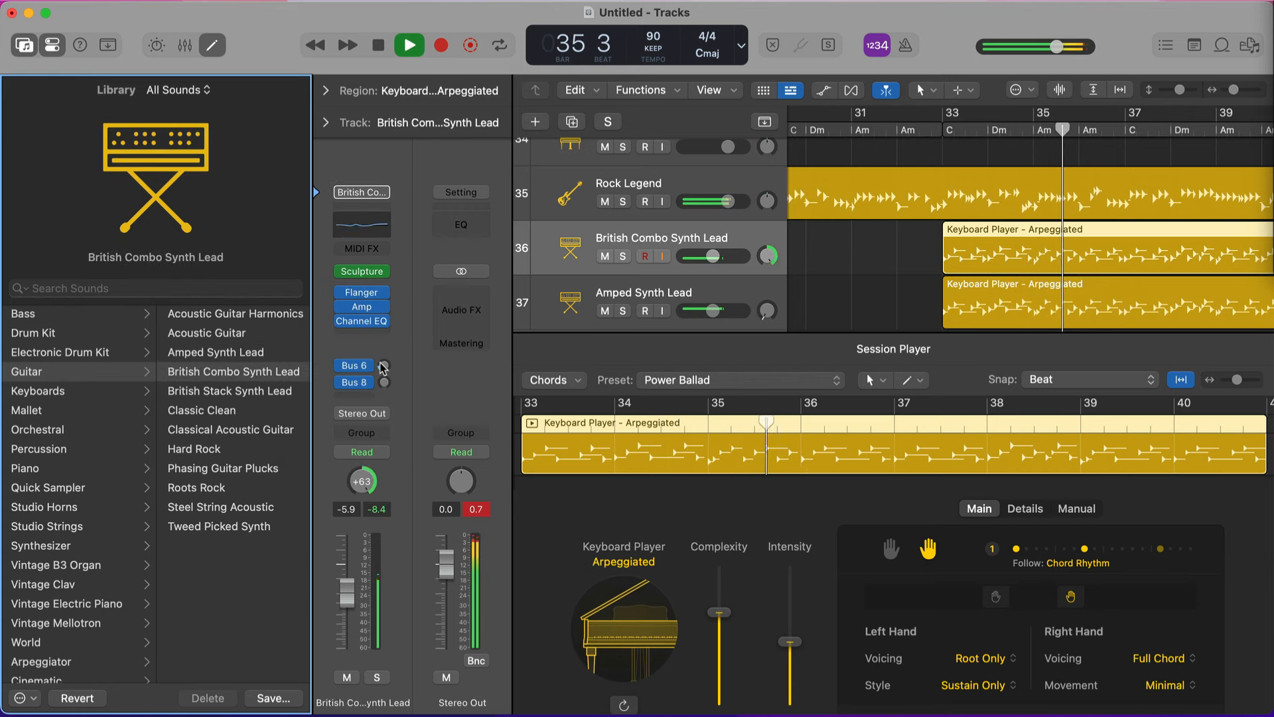
pyautogui.press('super+z')
pyautogui.click(677, 291)
pyautogui.click(254, 376)
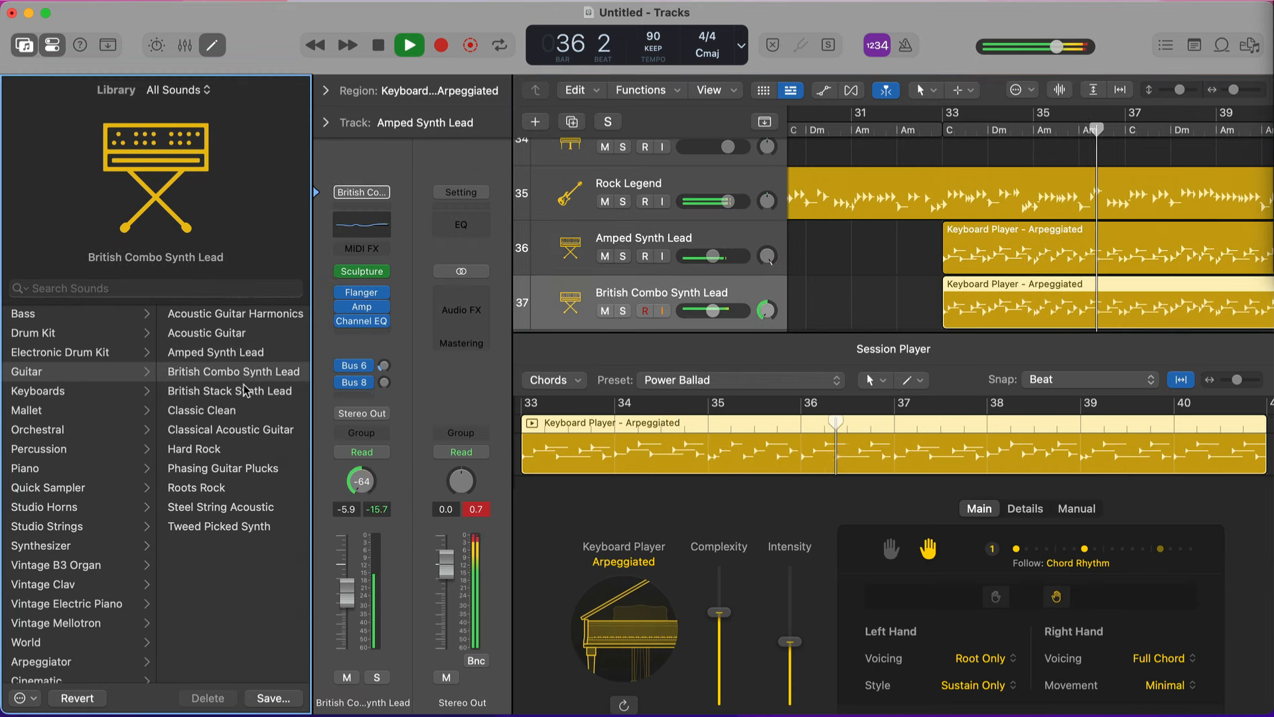
pyautogui.click(244, 388)
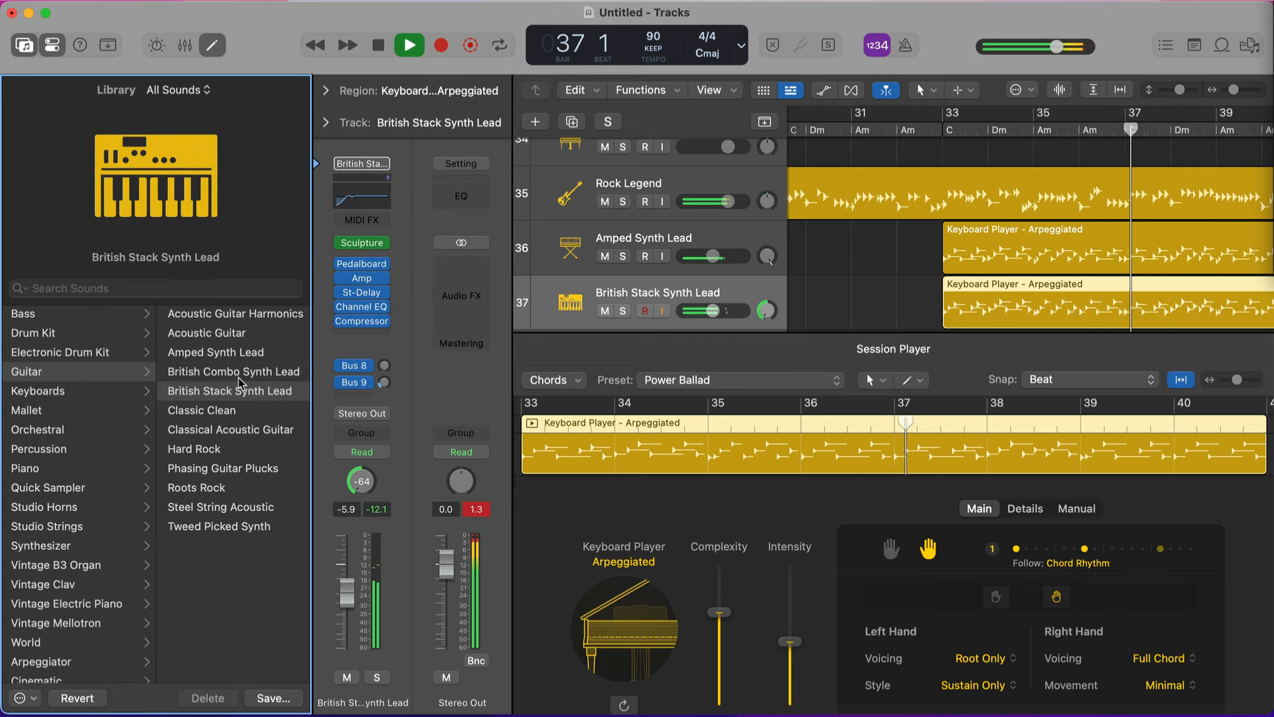
pyautogui.click(241, 376)
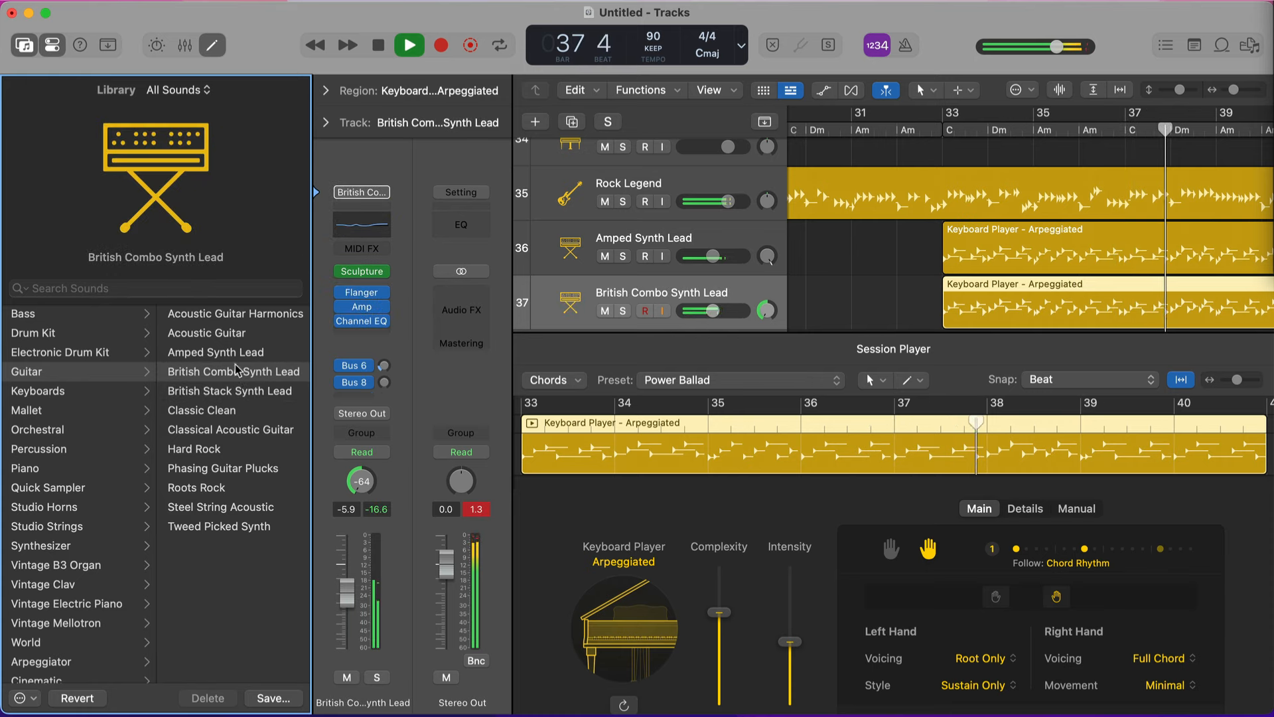
# Step: Set the British Combo Synth Lead track's volume to -6.0 dB and its panner to Stereo Pan, and stop playback after the section
pyautogui.click(711, 312)
pyautogui.rightClick(366, 473)
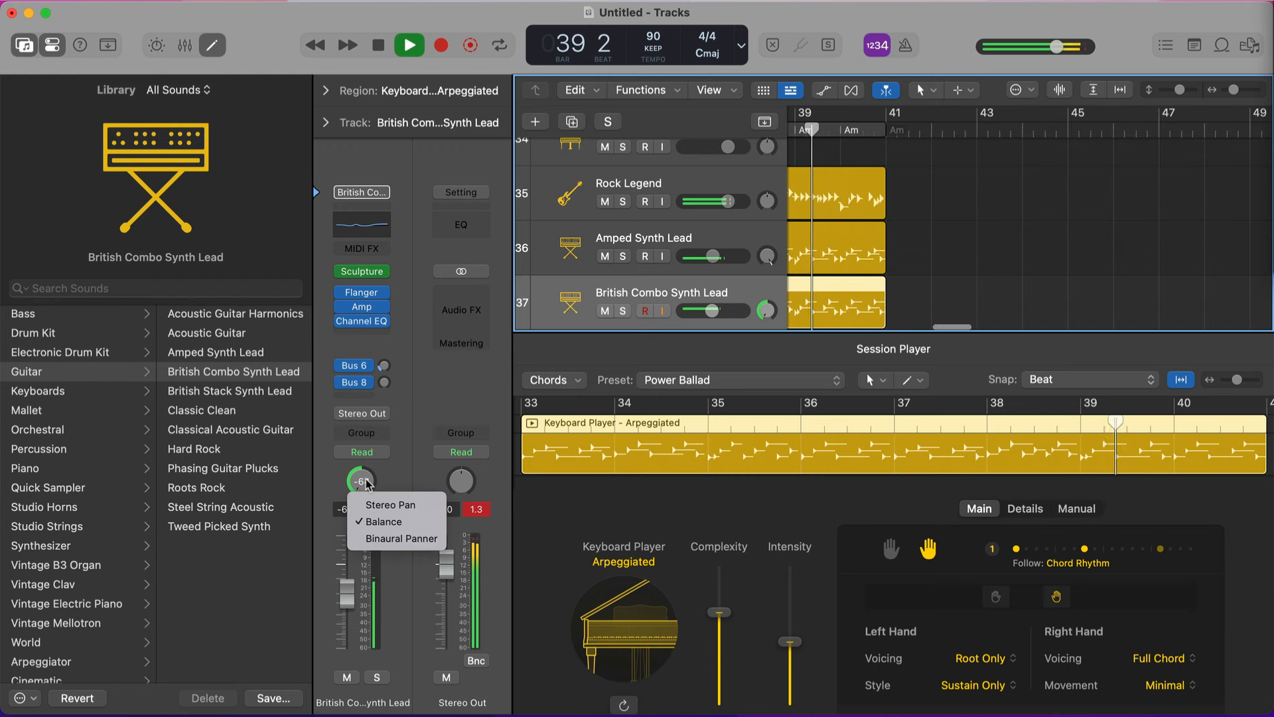
pyautogui.click(392, 502)
pyautogui.hscroll(-10, 848, 303)
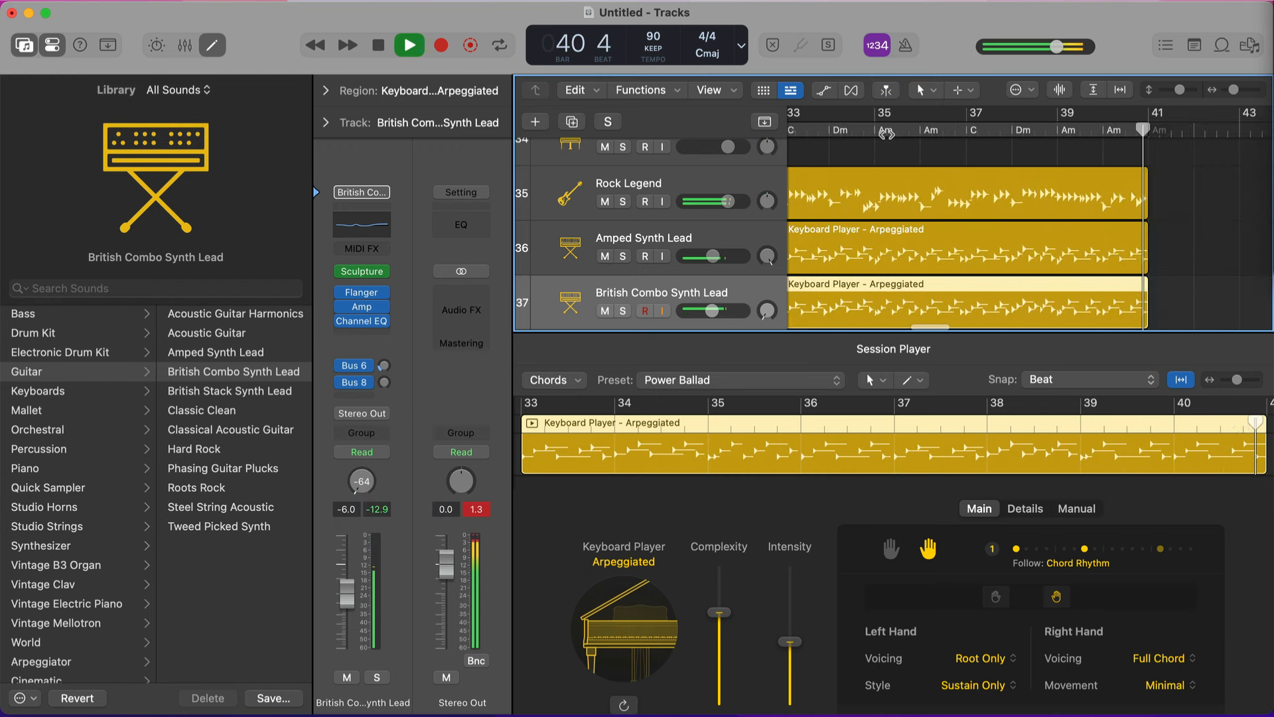
pyautogui.hscroll(-5, 887, 134)
pyautogui.scroll(-5, 887, 135)
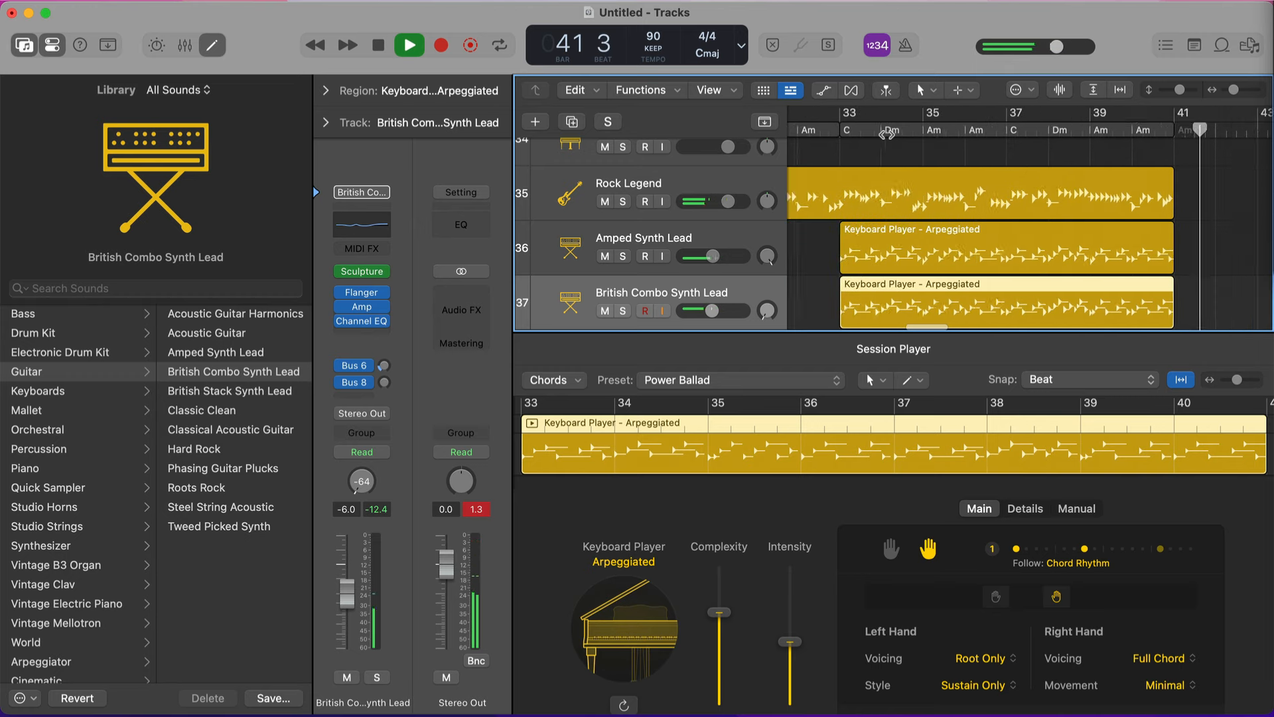
pyautogui.scroll(-3, 887, 135)
pyautogui.press('space')
# Step: Hide the Library and the Session Player editor so that the whole arrangement fills the window
pyautogui.scroll(5, 887, 135)
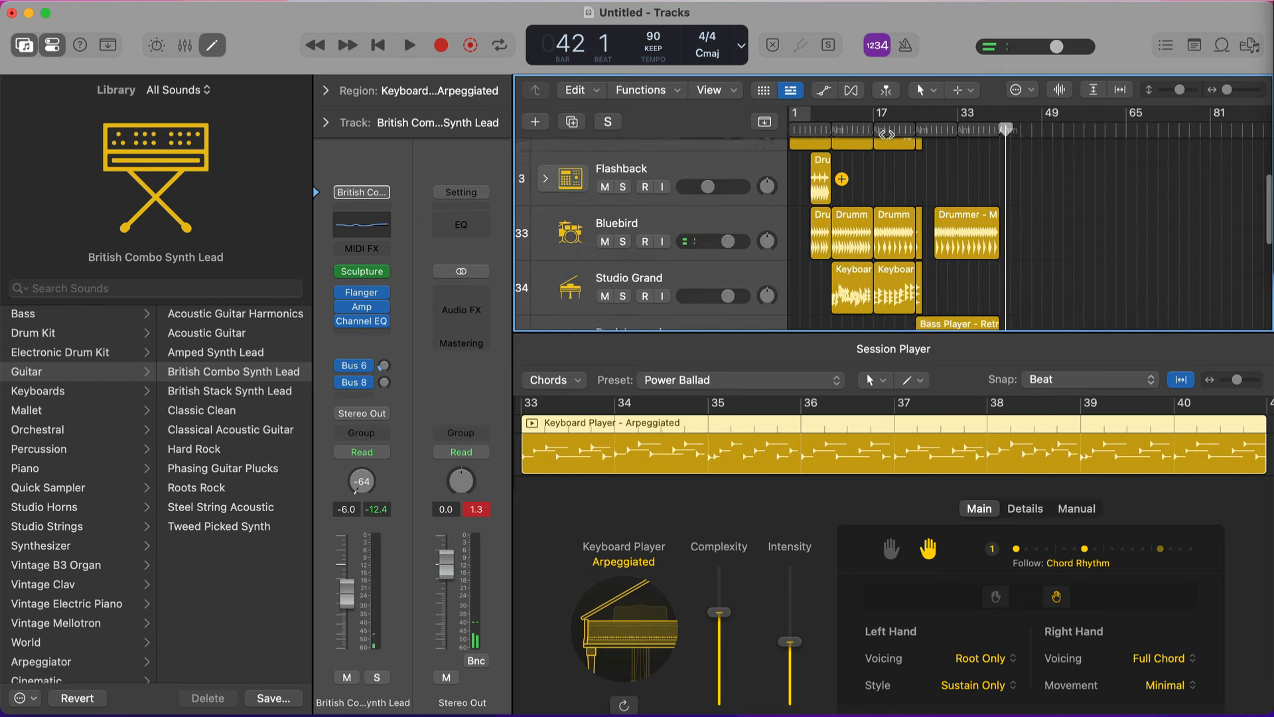
pyautogui.press('y')
pyautogui.press('e')
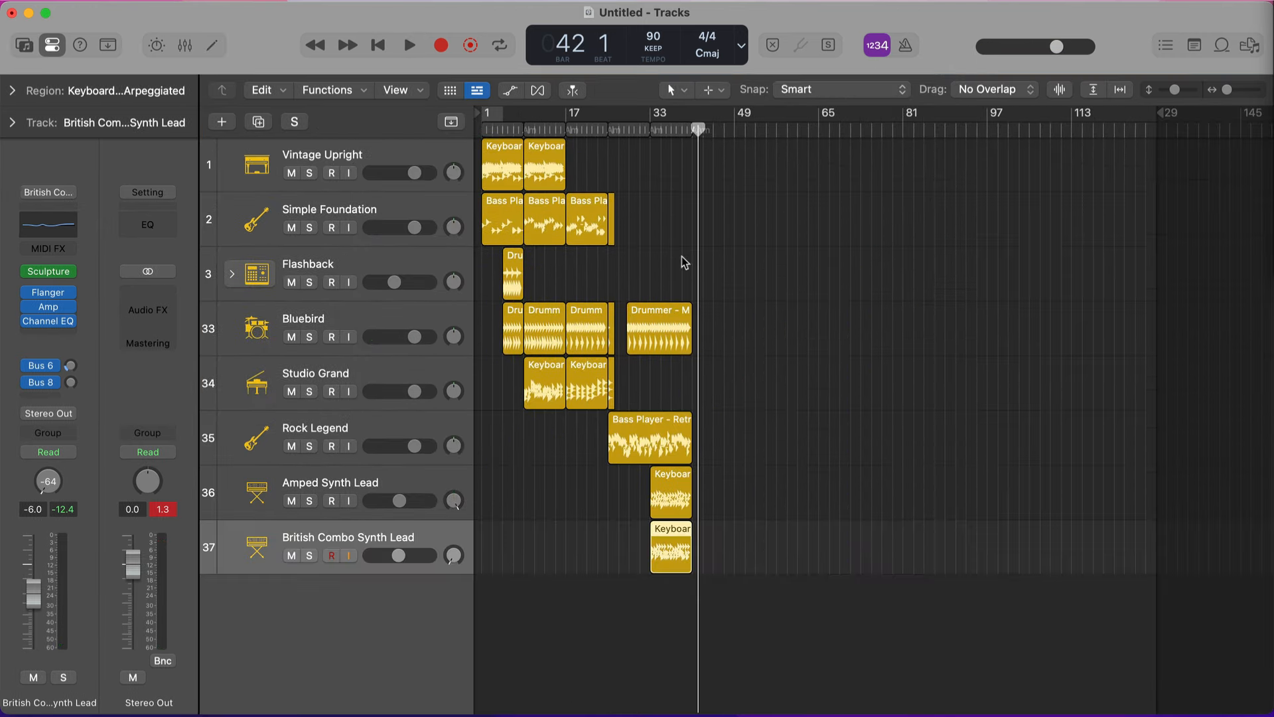
# Step: Play the arrangement from the beginning and look over its regions, up to the section from bar 25 to bar 41
pyautogui.press('Return')
pyautogui.press('space')
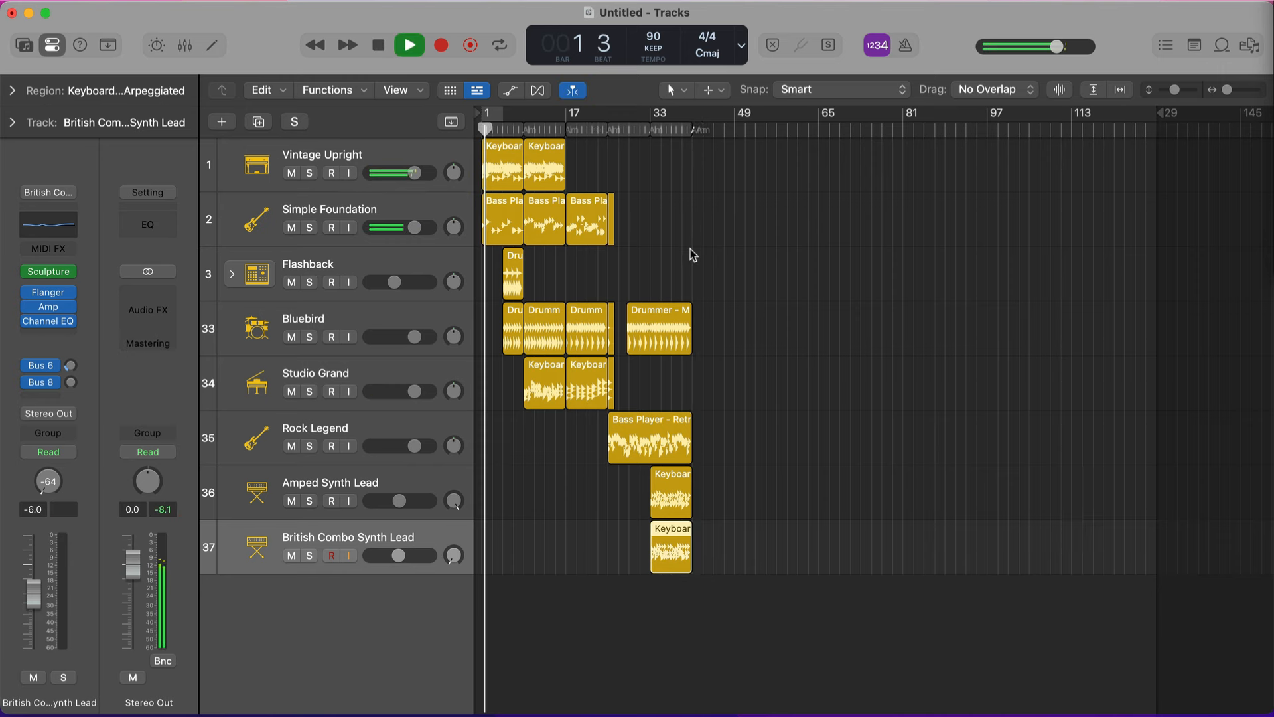
pyautogui.scroll(6, 717, 243)
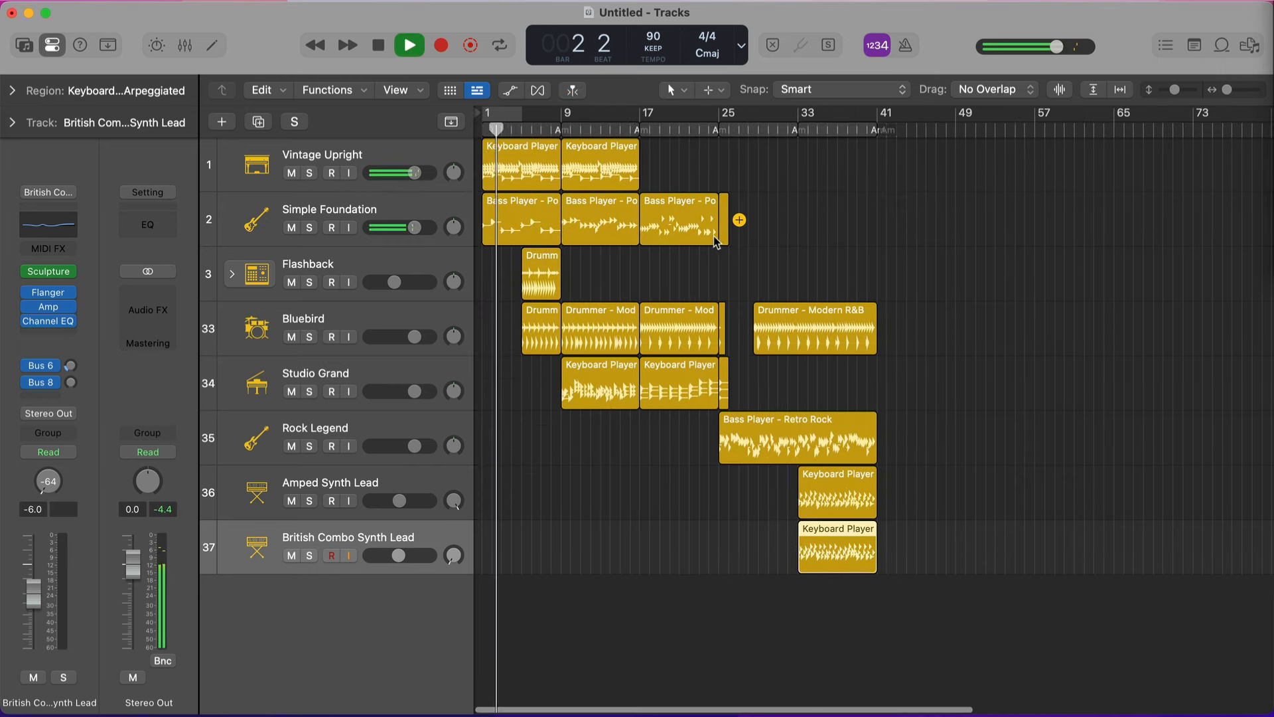
pyautogui.hscroll(-3, 715, 237)
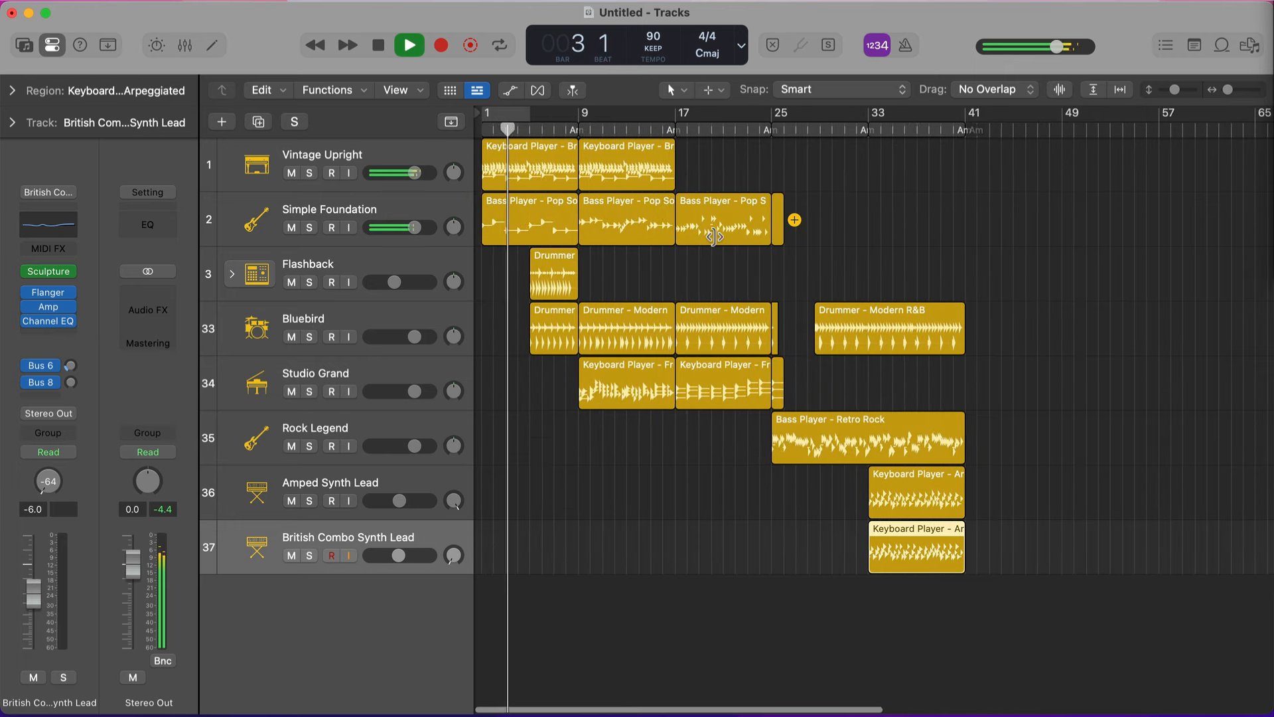
pyautogui.scroll(6, 715, 237)
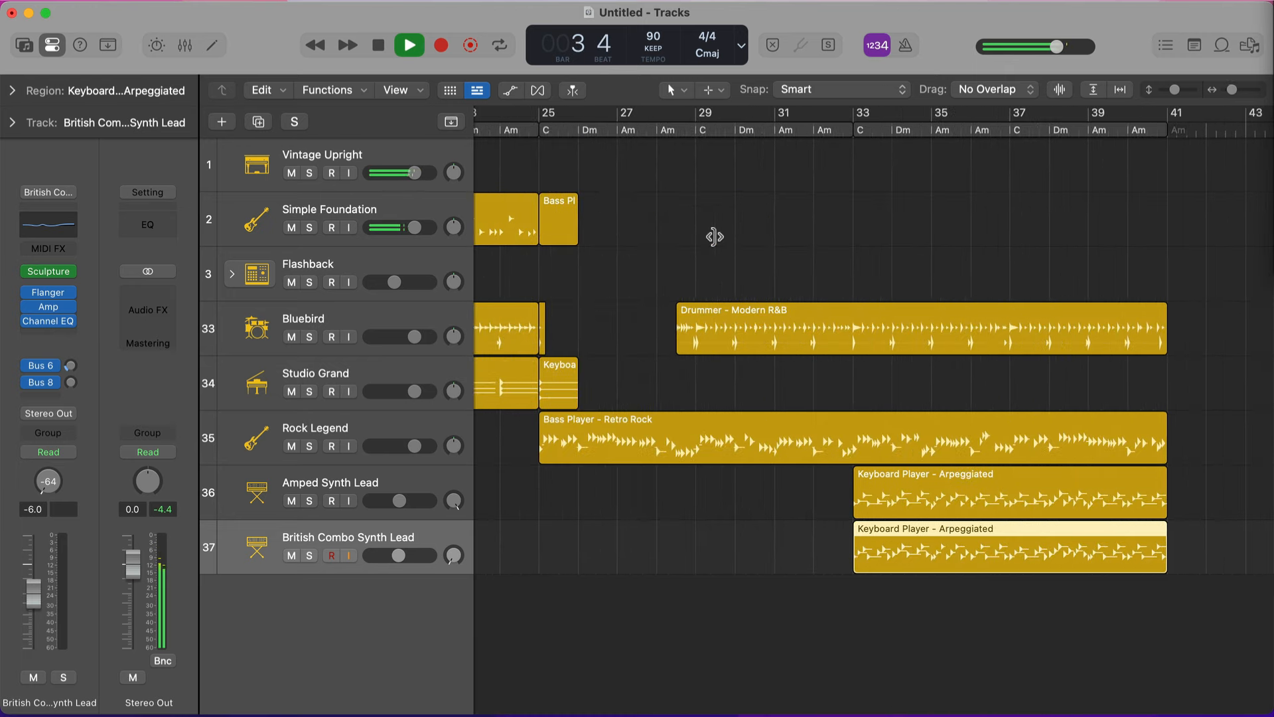
# Step: While the arrangement plays from the beginning, examine the regions up to bar 9 and select the Flashback drum machine track
pyautogui.scroll(-1, 715, 237)
pyautogui.scroll(4, 715, 237)
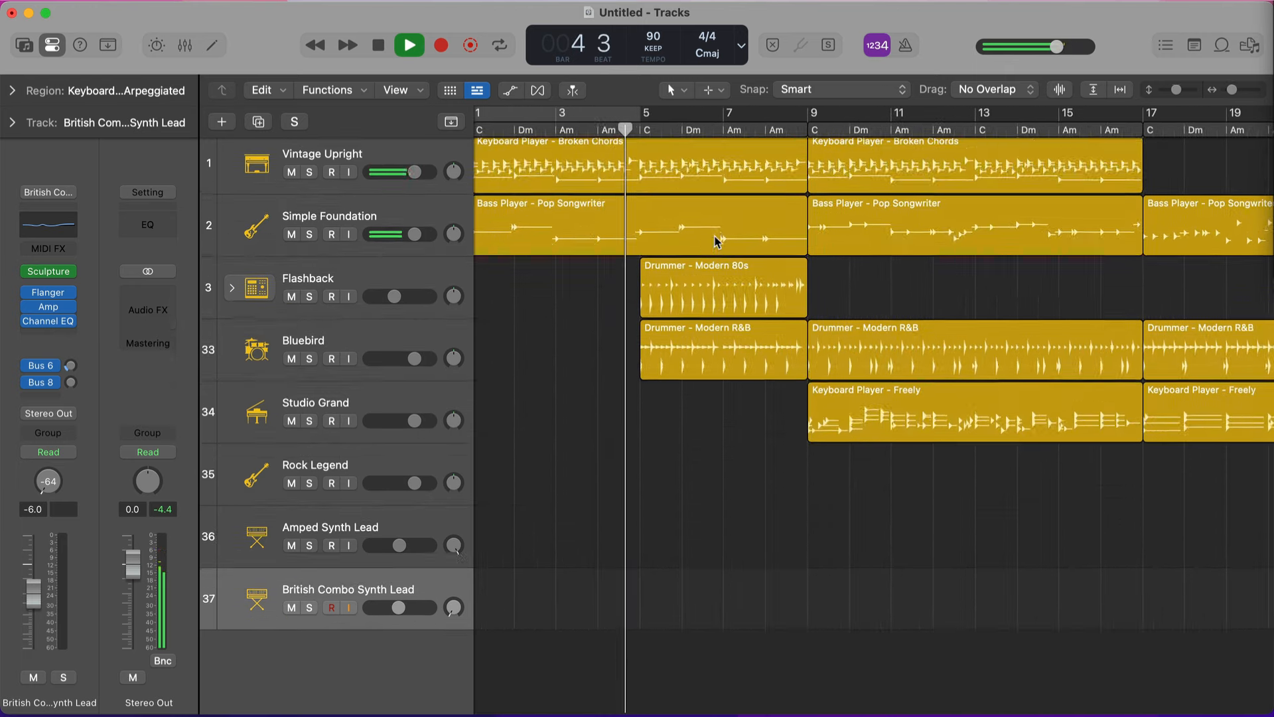
pyautogui.scroll(3, 715, 237)
pyautogui.hscroll(2, 714, 240)
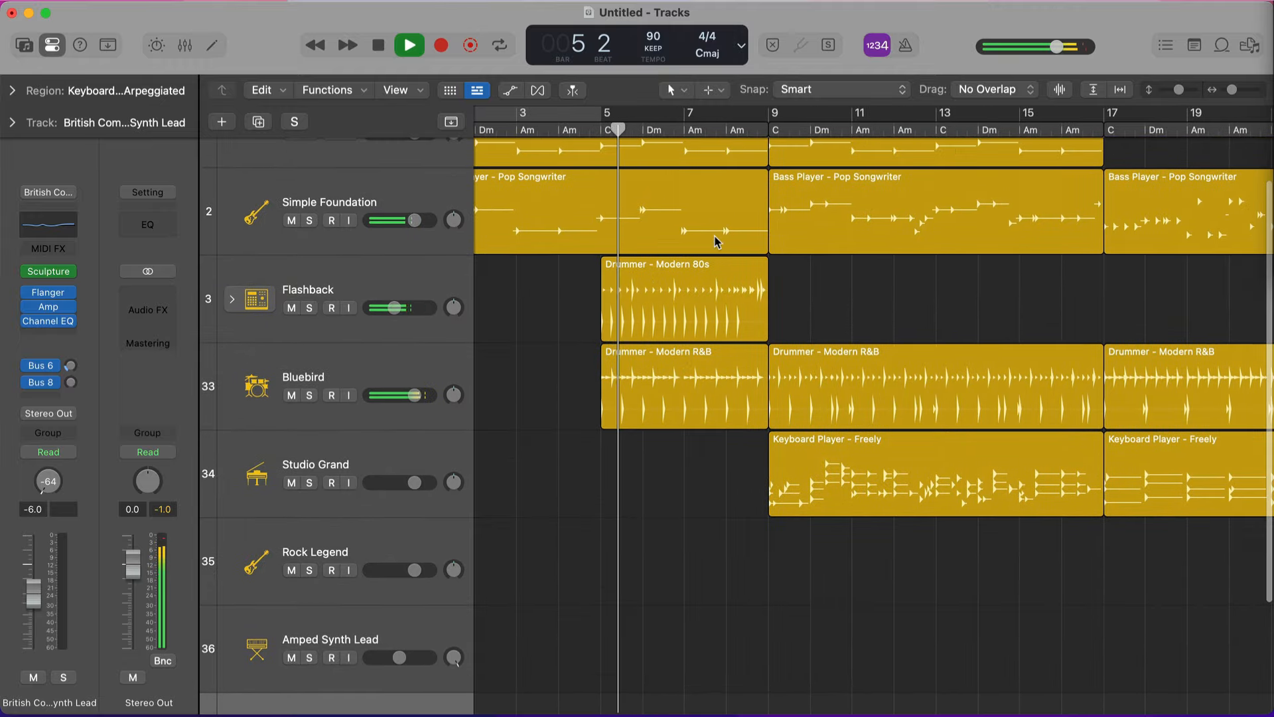
pyautogui.hscroll(2, 644, 286)
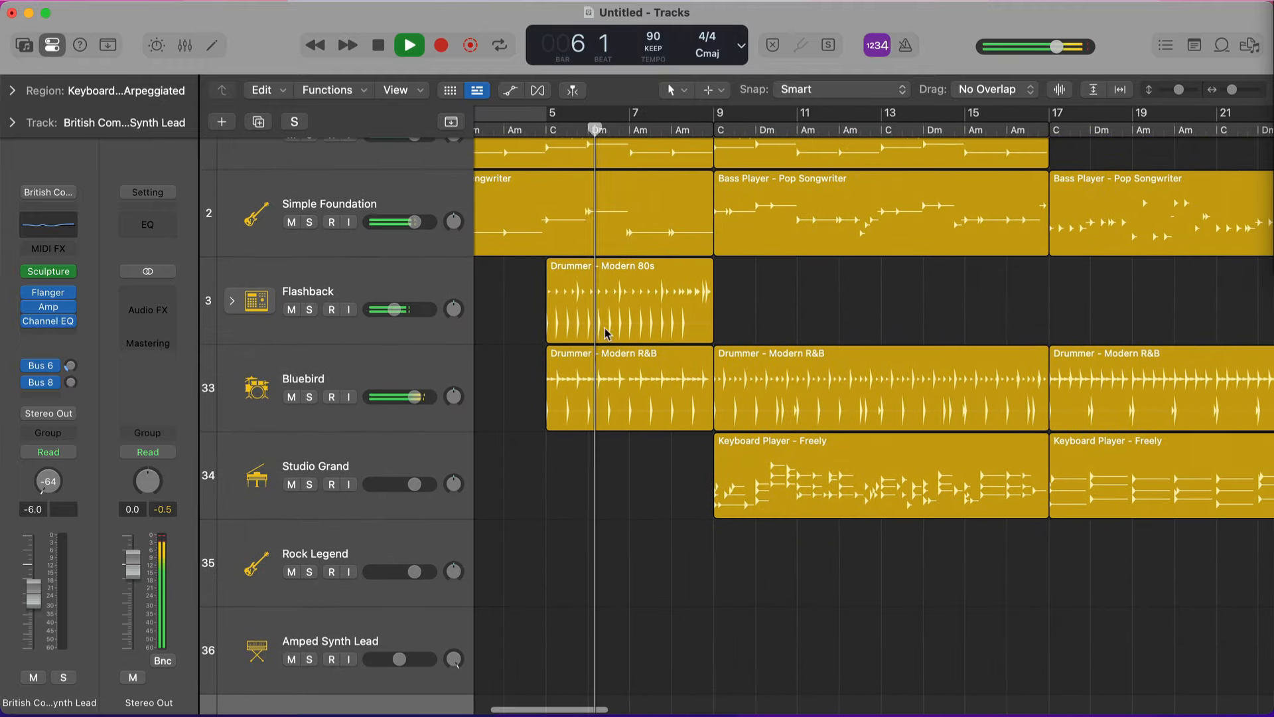
pyautogui.click(367, 314)
pyautogui.hscroll(3, 593, 304)
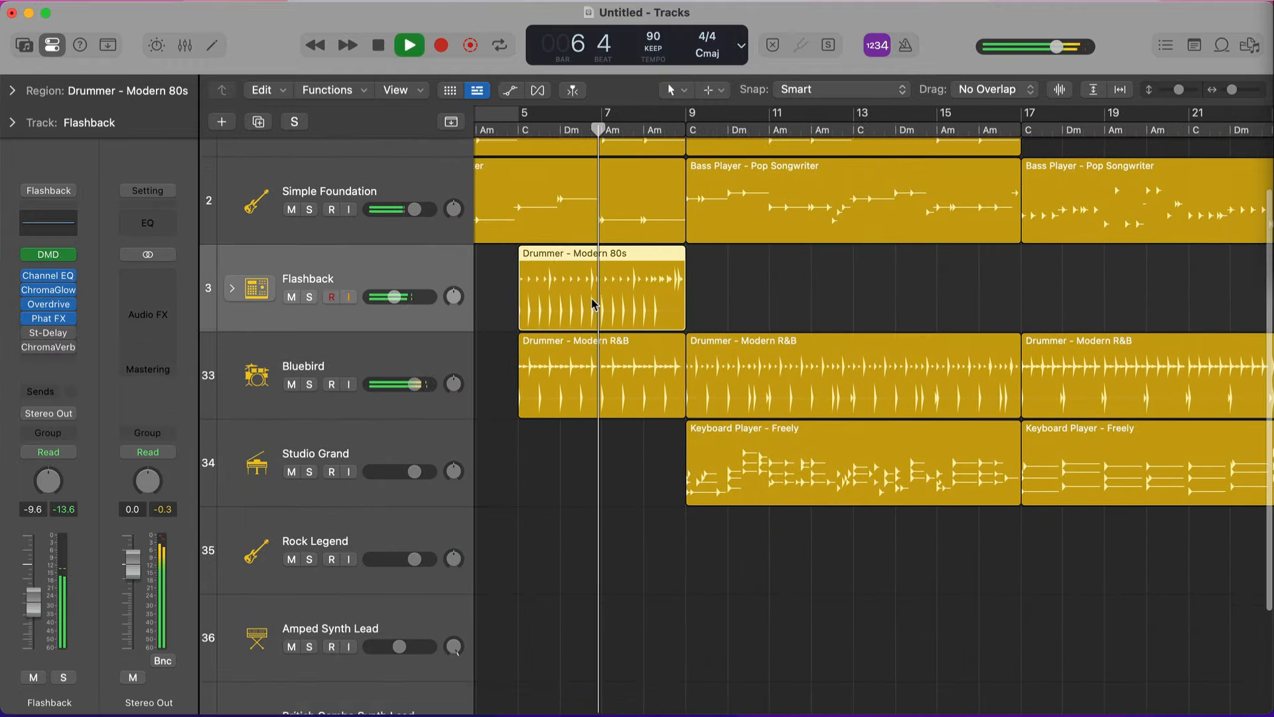
pyautogui.hscroll(1, 590, 306)
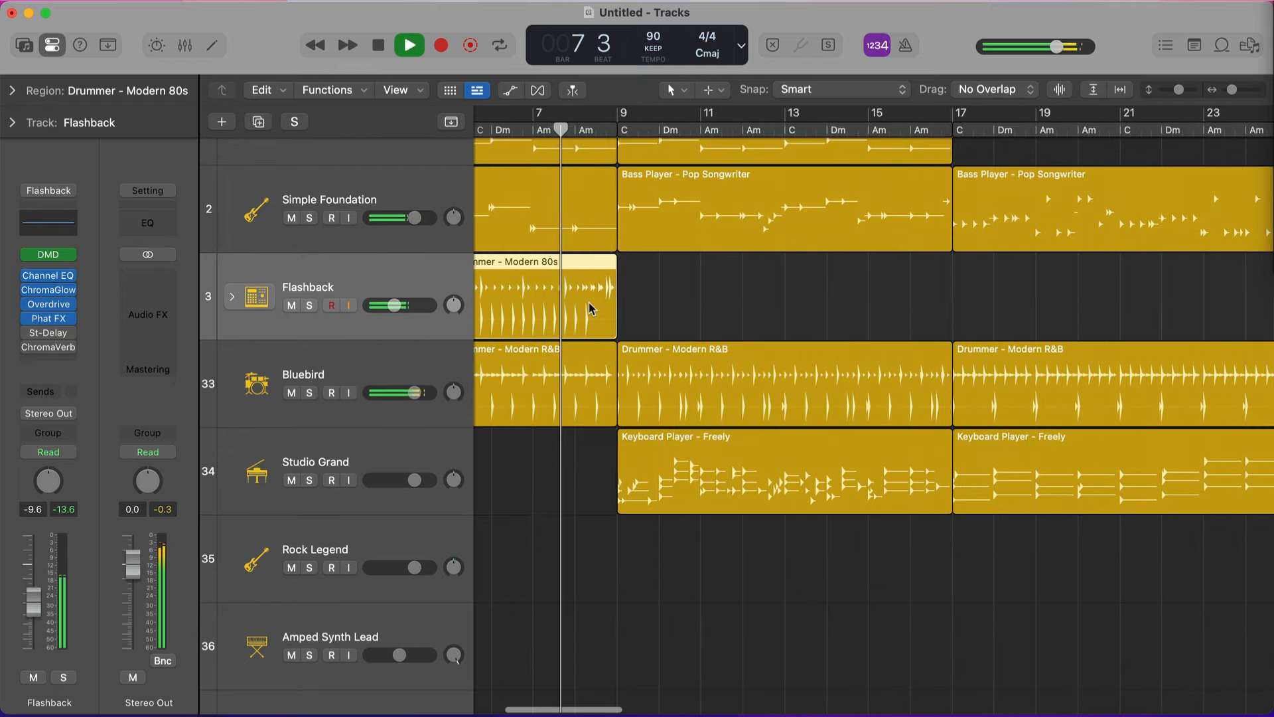
# Step: Follow the playback through the section from bar 9 and look over its piano, bass and drum regions
pyautogui.scroll(5, 590, 309)
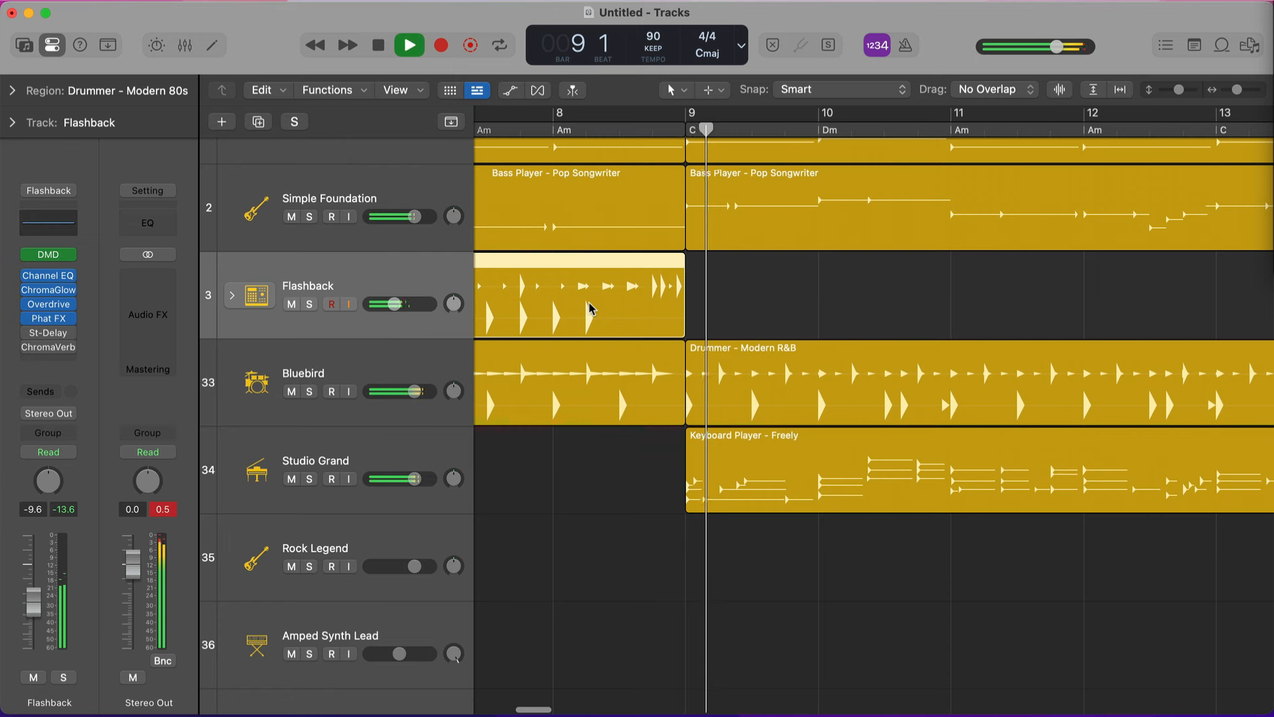
pyautogui.scroll(-3, 588, 308)
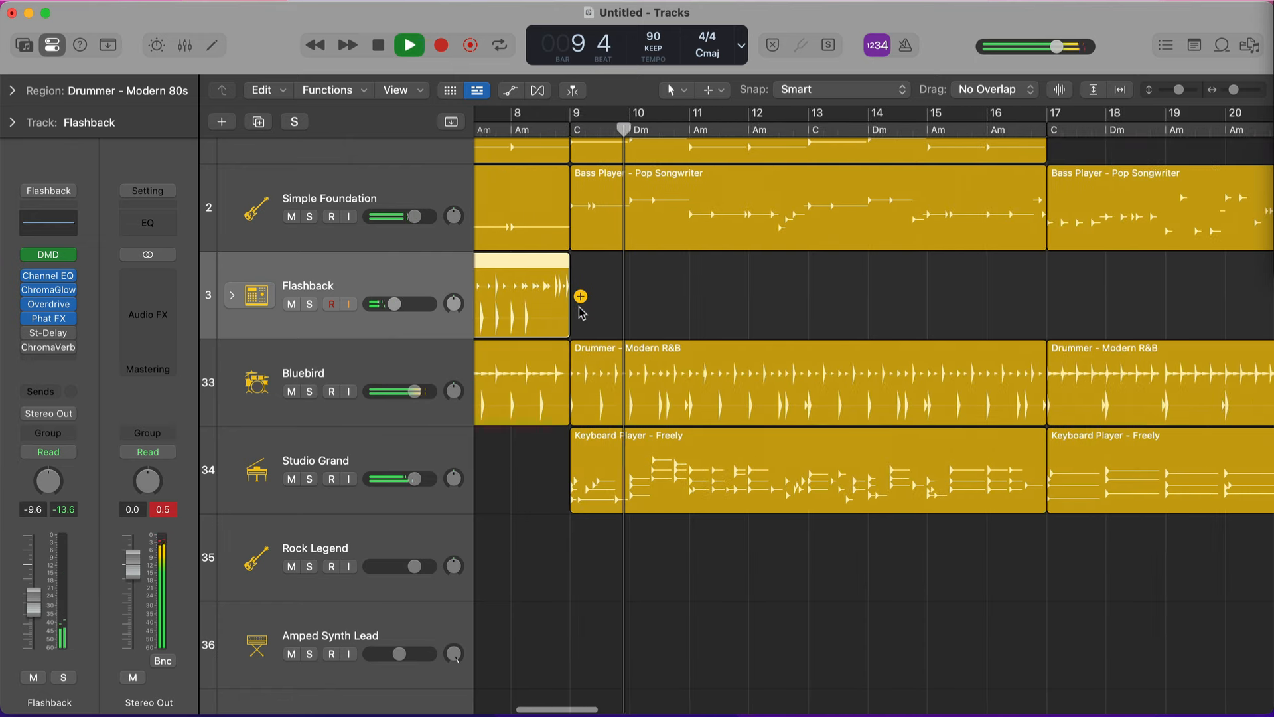
pyautogui.hscroll(2, 579, 313)
pyautogui.scroll(1, 579, 313)
pyautogui.scroll(-1, 579, 313)
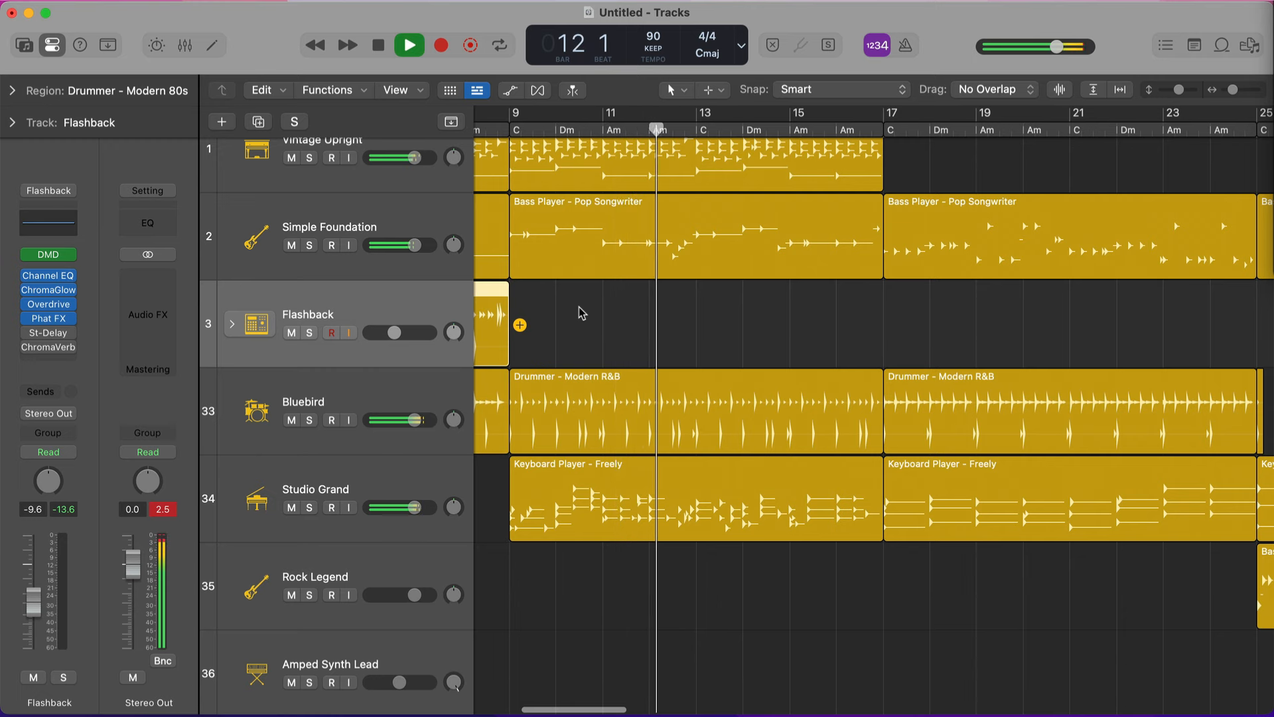
pyautogui.hscroll(3, 581, 313)
pyautogui.scroll(1, 581, 313)
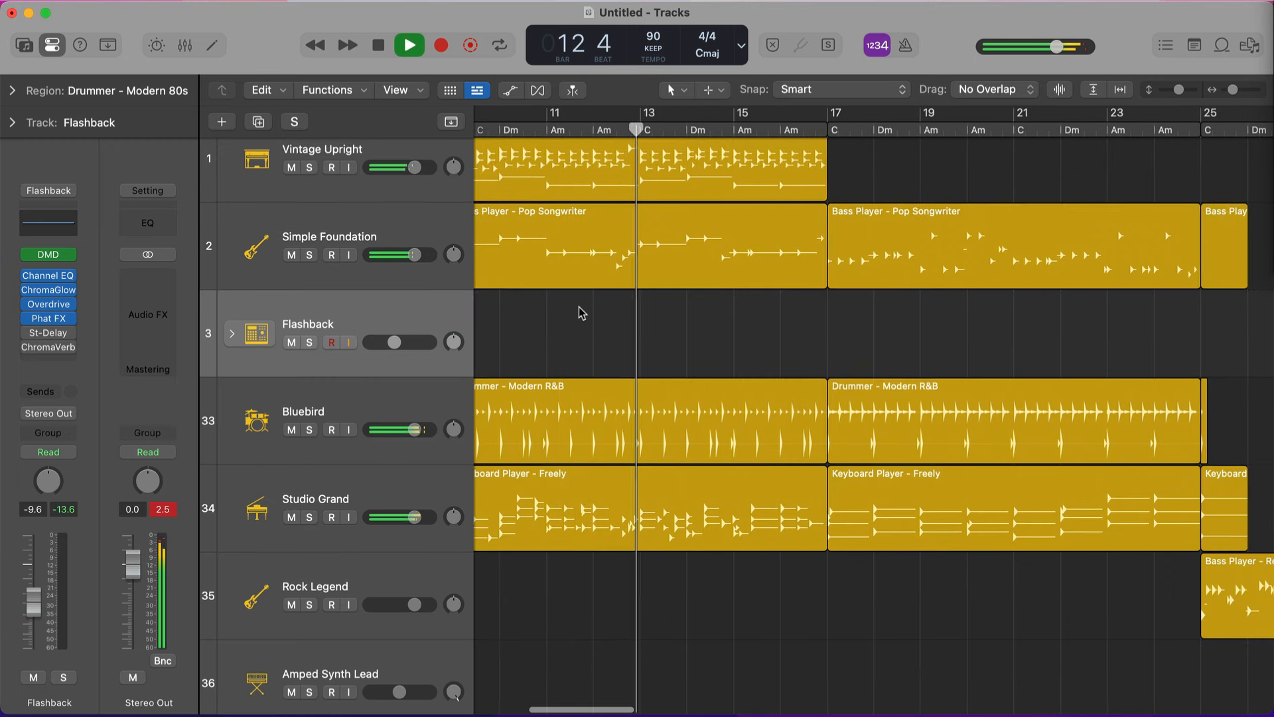
pyautogui.hscroll(2, 581, 313)
pyautogui.scroll(-1, 581, 312)
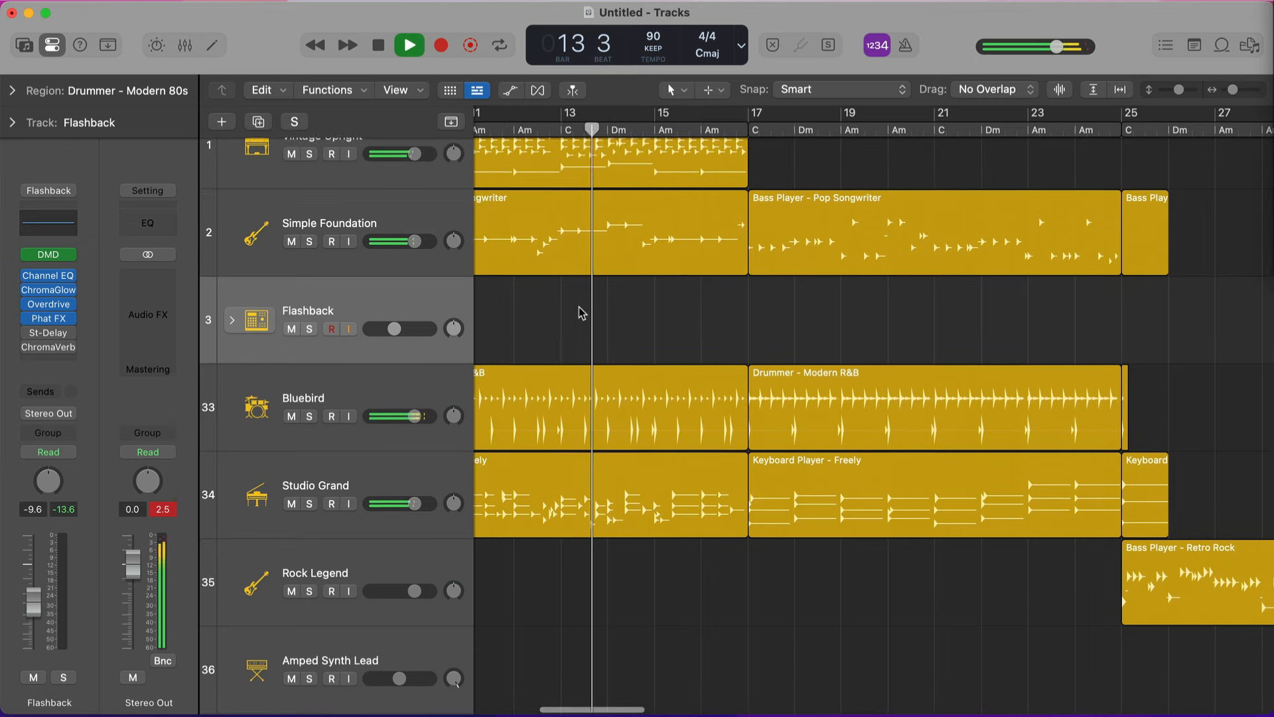
pyautogui.scroll(2, 582, 313)
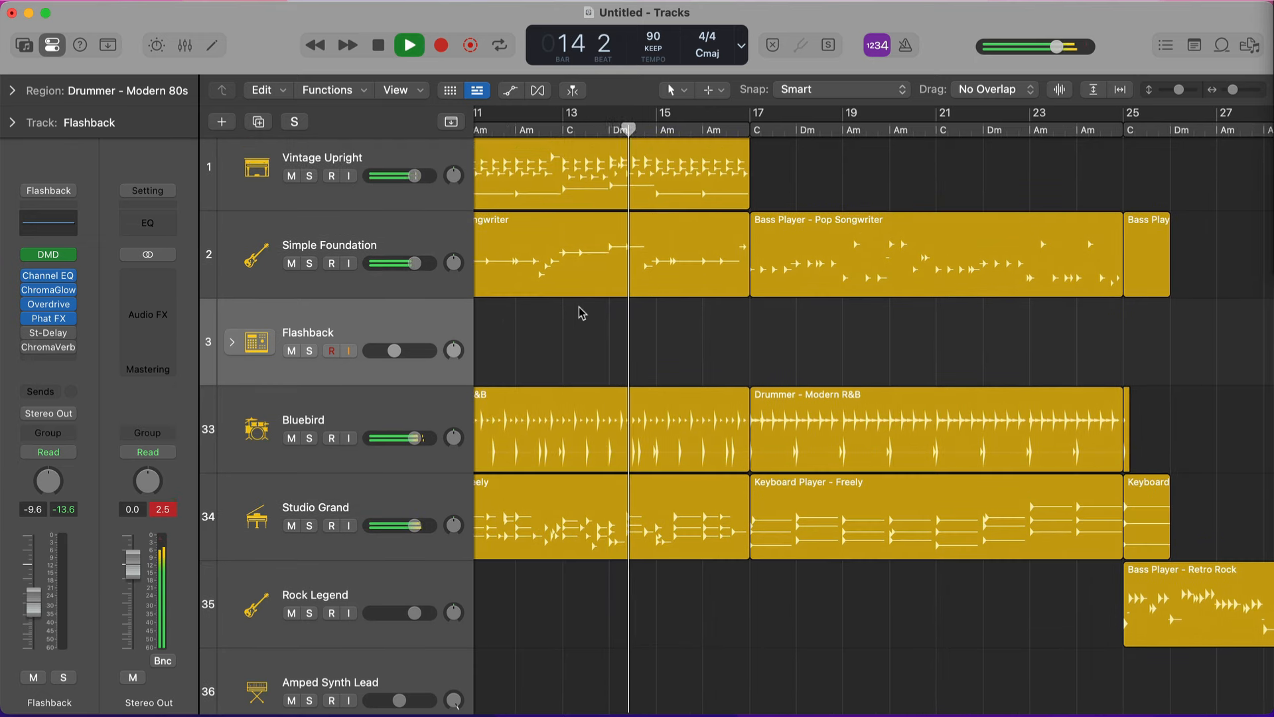
# Step: Select the Studio Grand and Vintage Upright tracks in turn, and follow playback into the section from bar 17
pyautogui.click(359, 508)
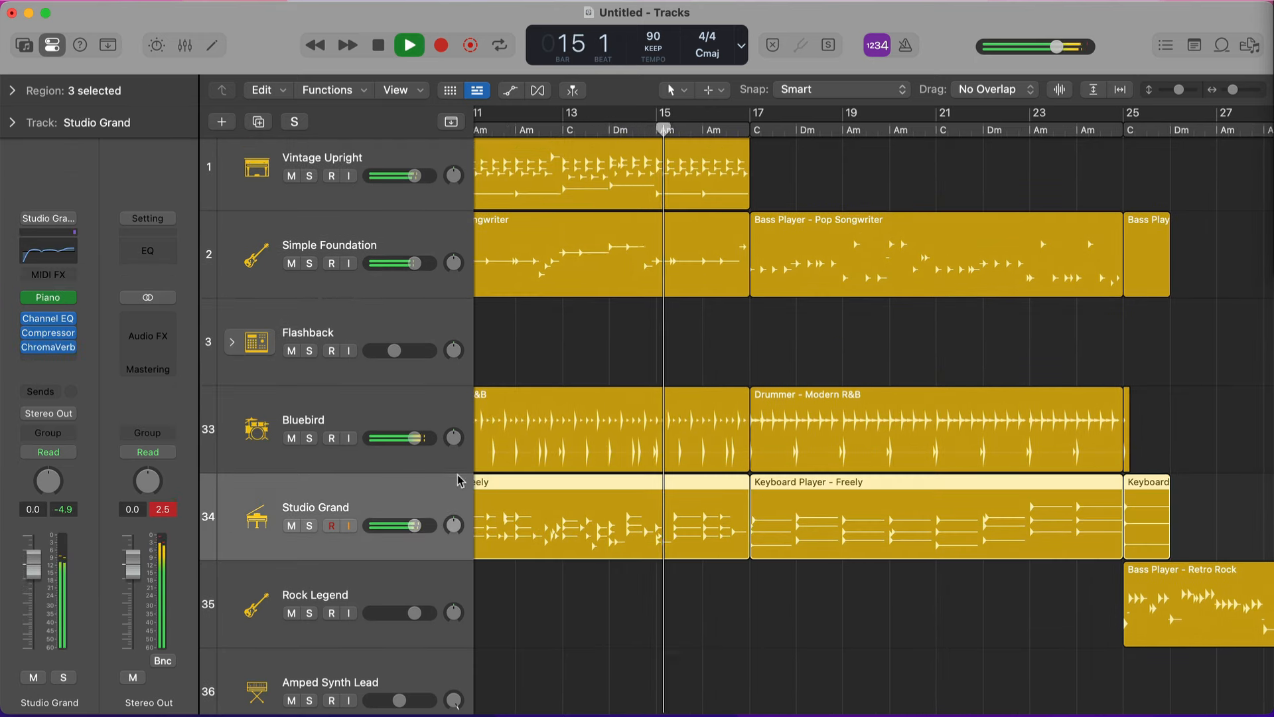
pyautogui.scroll(1, 560, 473)
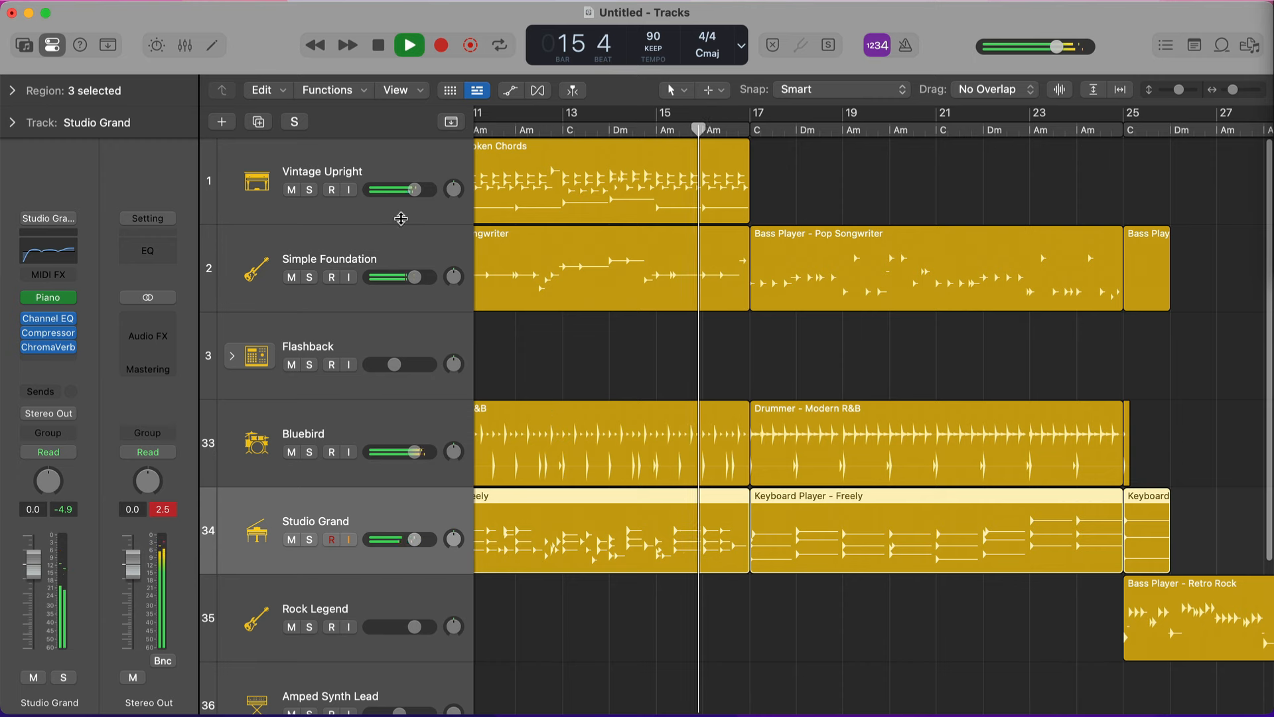
pyautogui.click(372, 178)
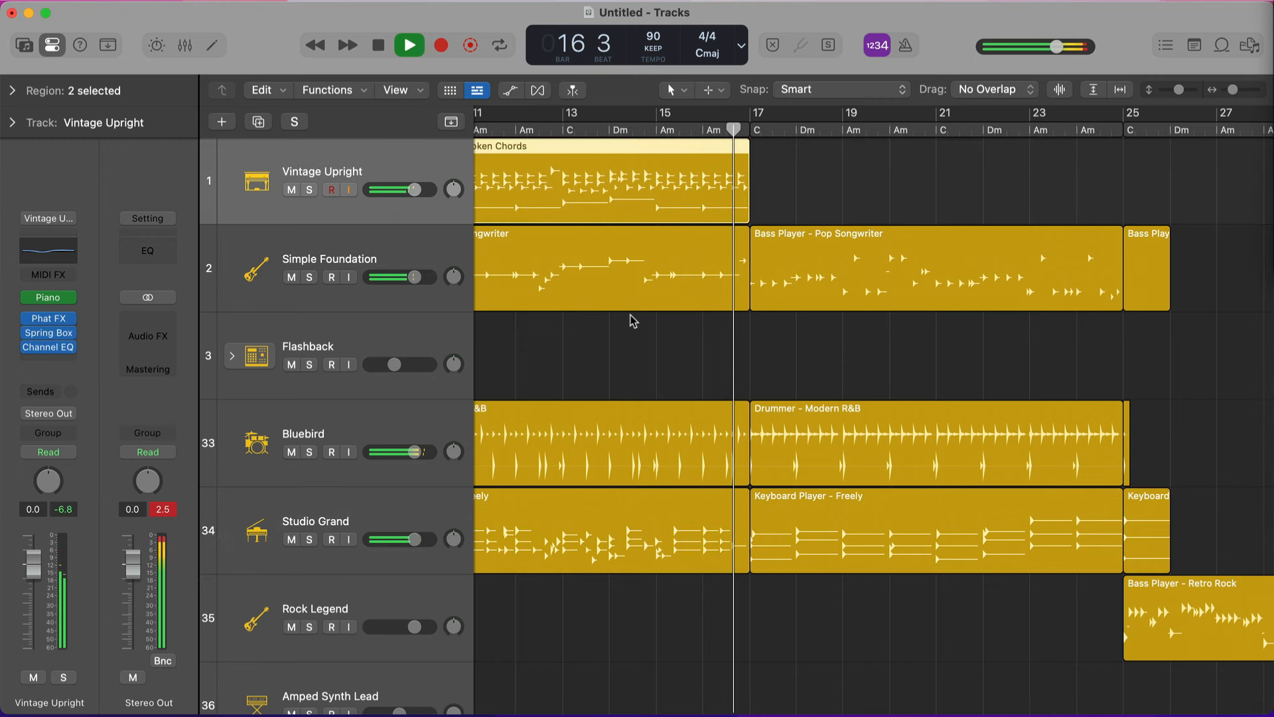
pyautogui.hscroll(1, 636, 360)
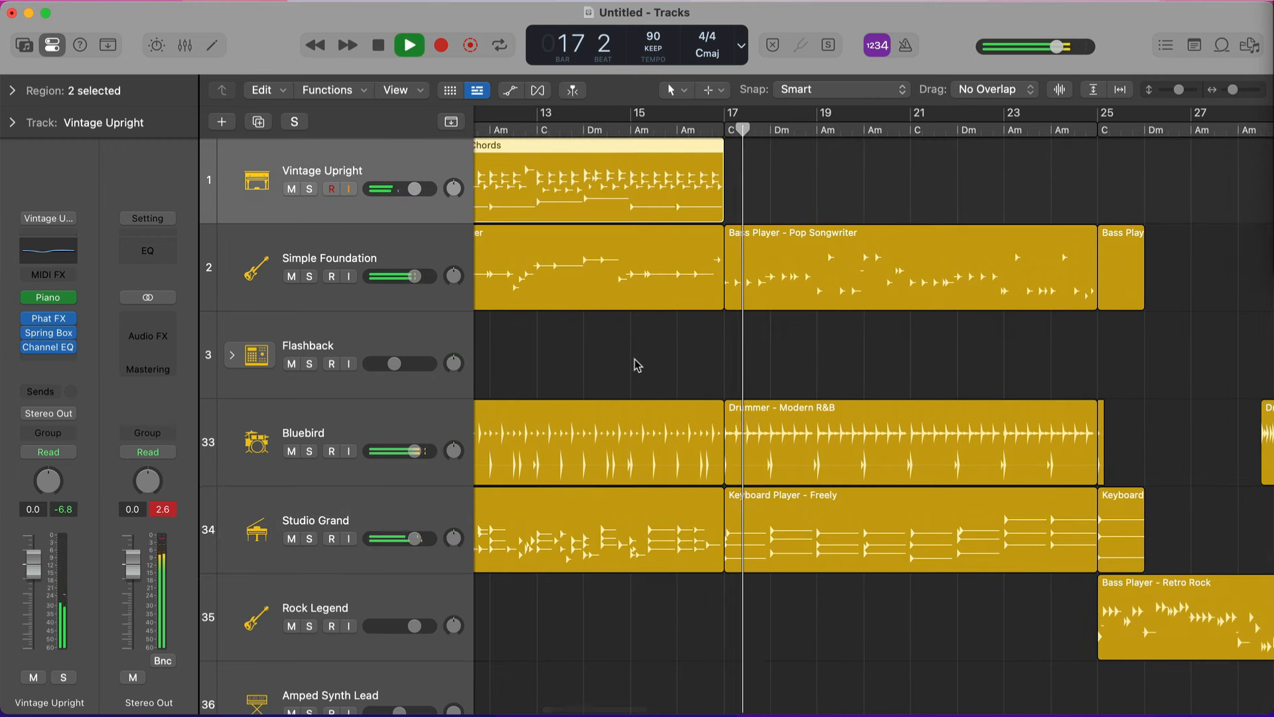
pyautogui.hscroll(2, 711, 361)
pyautogui.hscroll(2, 711, 360)
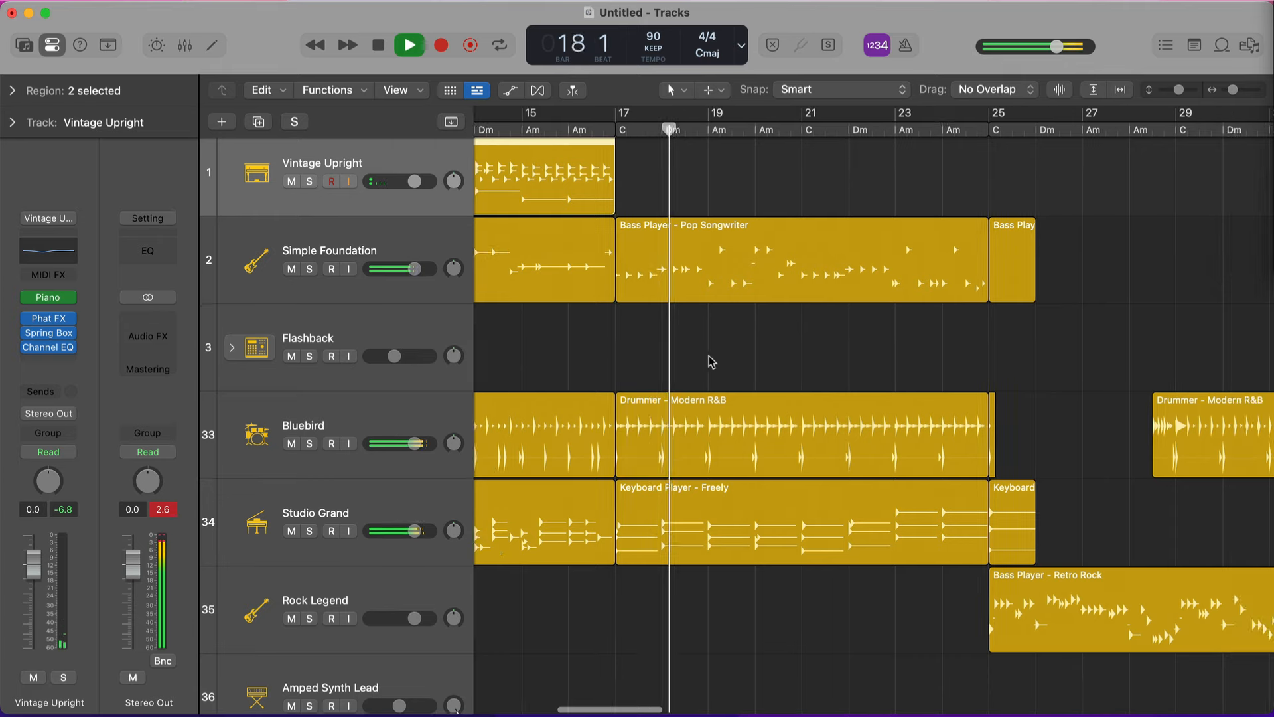
pyautogui.hscroll(1, 711, 361)
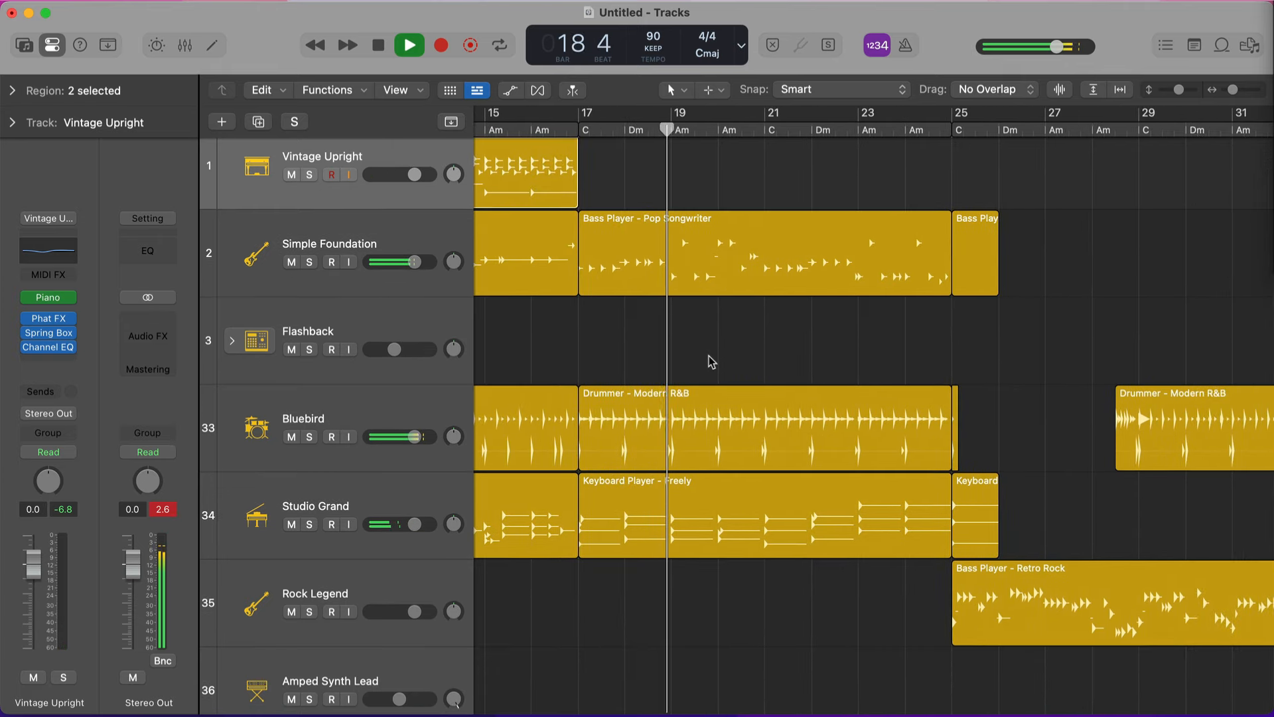
# Step: Open the Simple Foundation bass regions in the Session Player editor and view their Manual pattern settings
pyautogui.click(430, 239)
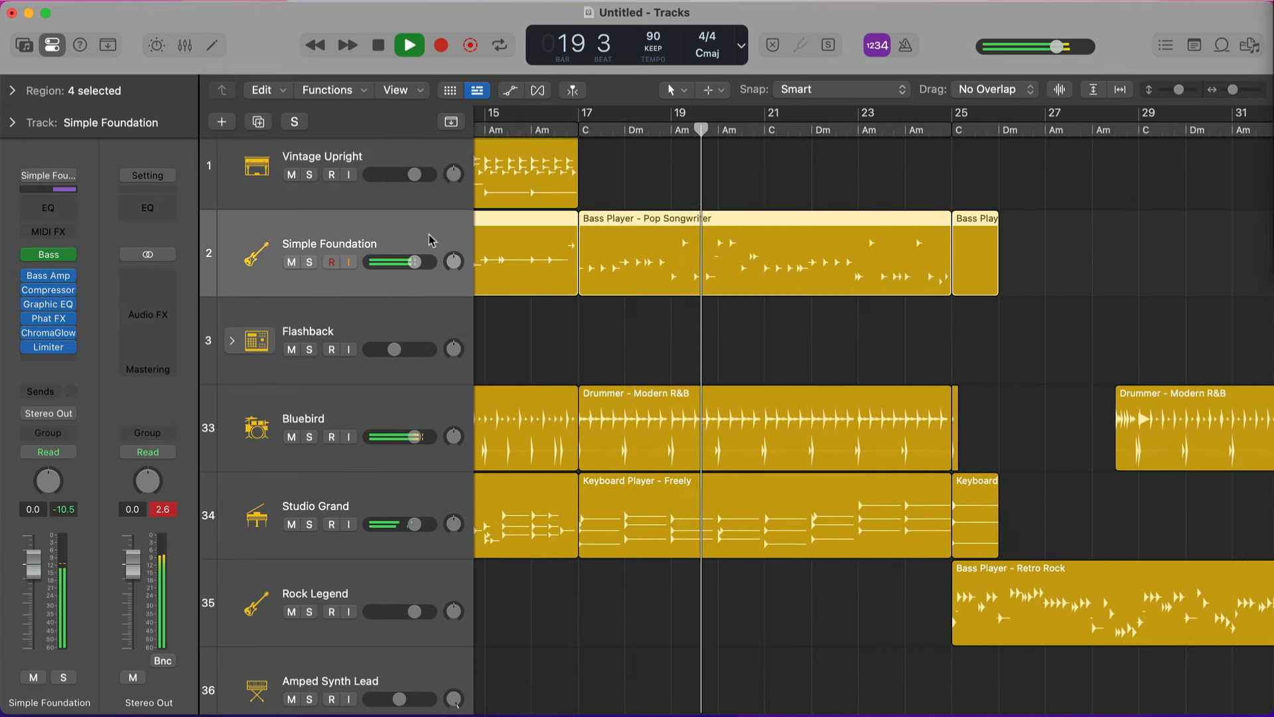
pyautogui.press('b')
pyautogui.press('e')
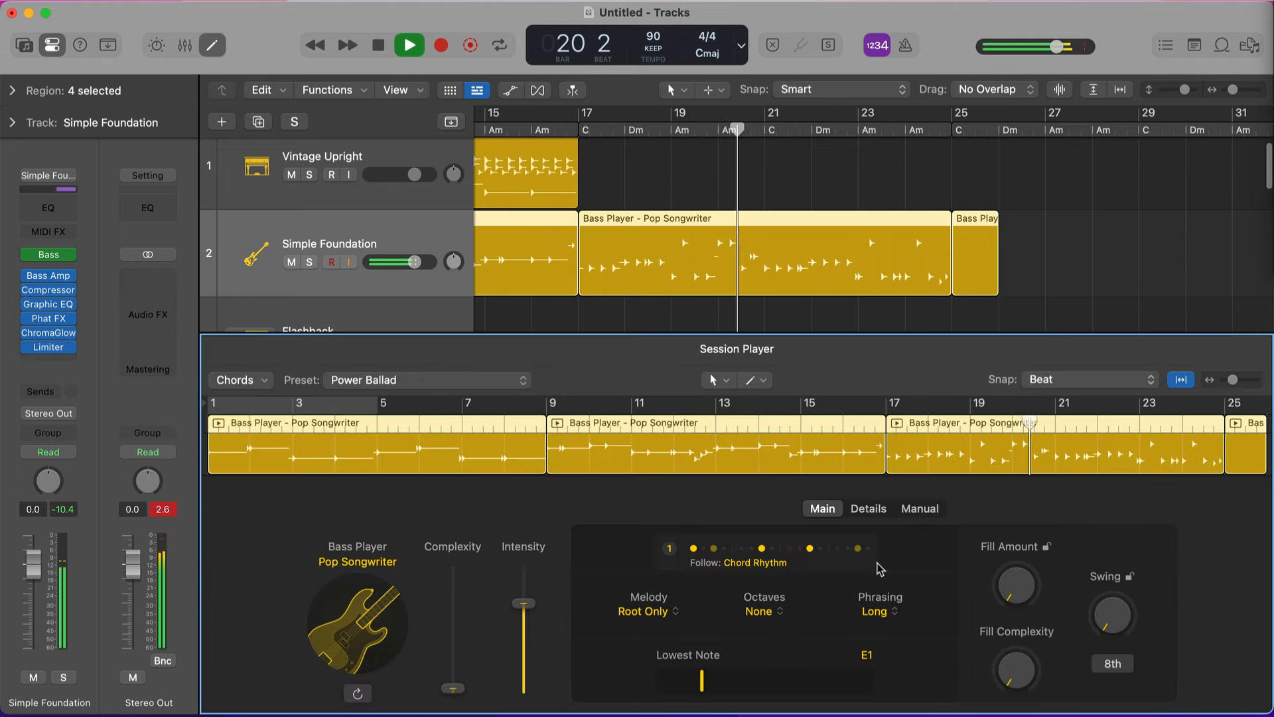
pyautogui.click(921, 509)
pyautogui.scroll(-5, 720, 325)
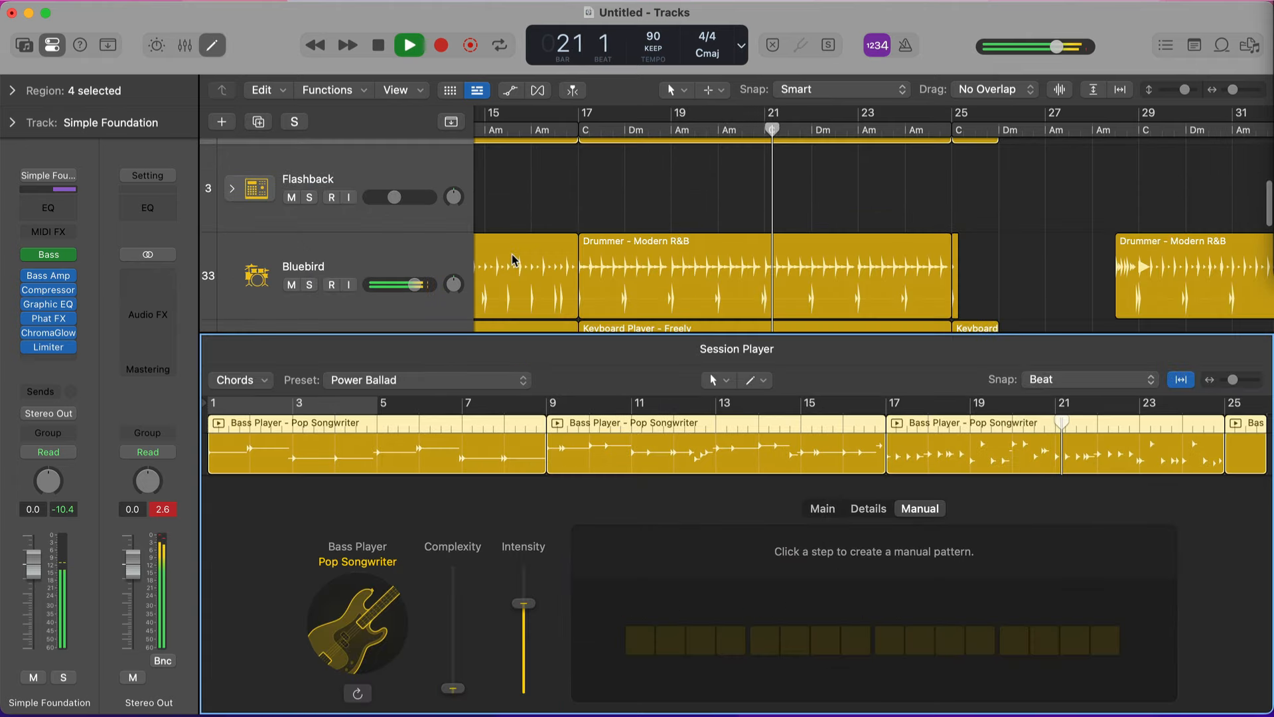
# Step: Examine the Manual pattern settings of the Bluebird drum and Studio Grand keyboard regions at bar 17, and hide the editor
pyautogui.click(427, 244)
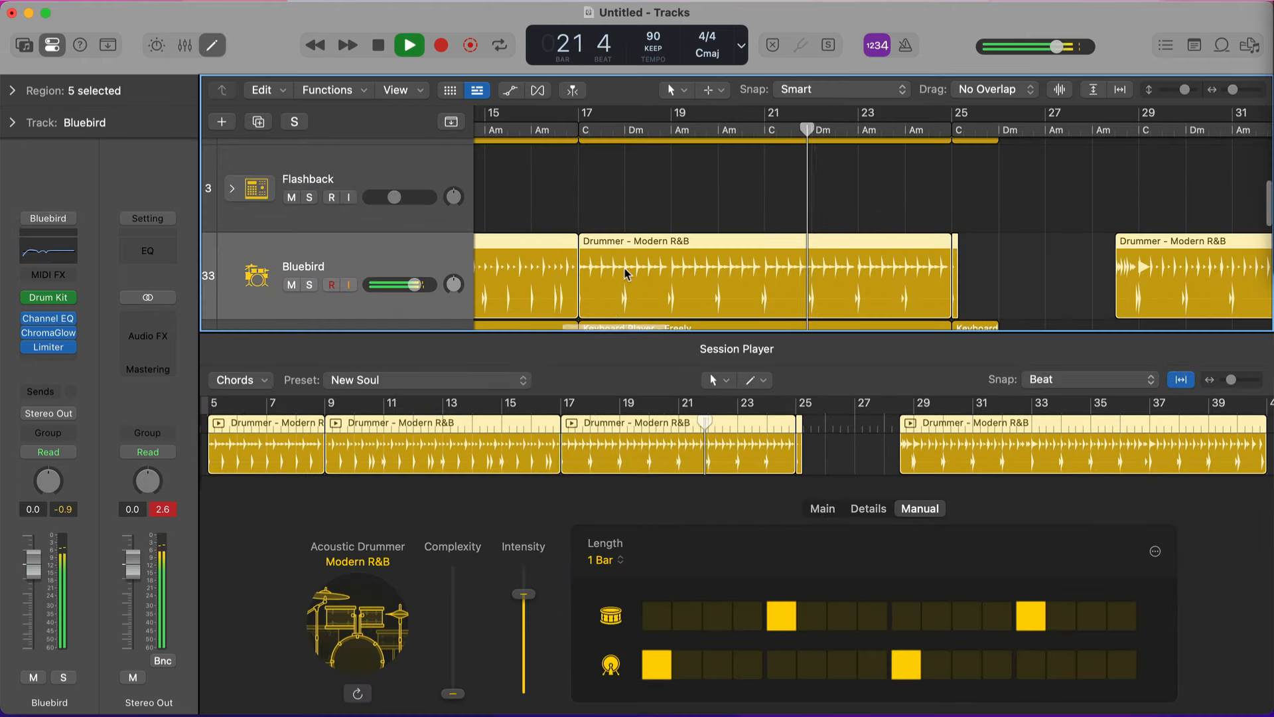
pyautogui.scroll(-2, 628, 272)
pyautogui.click(658, 175)
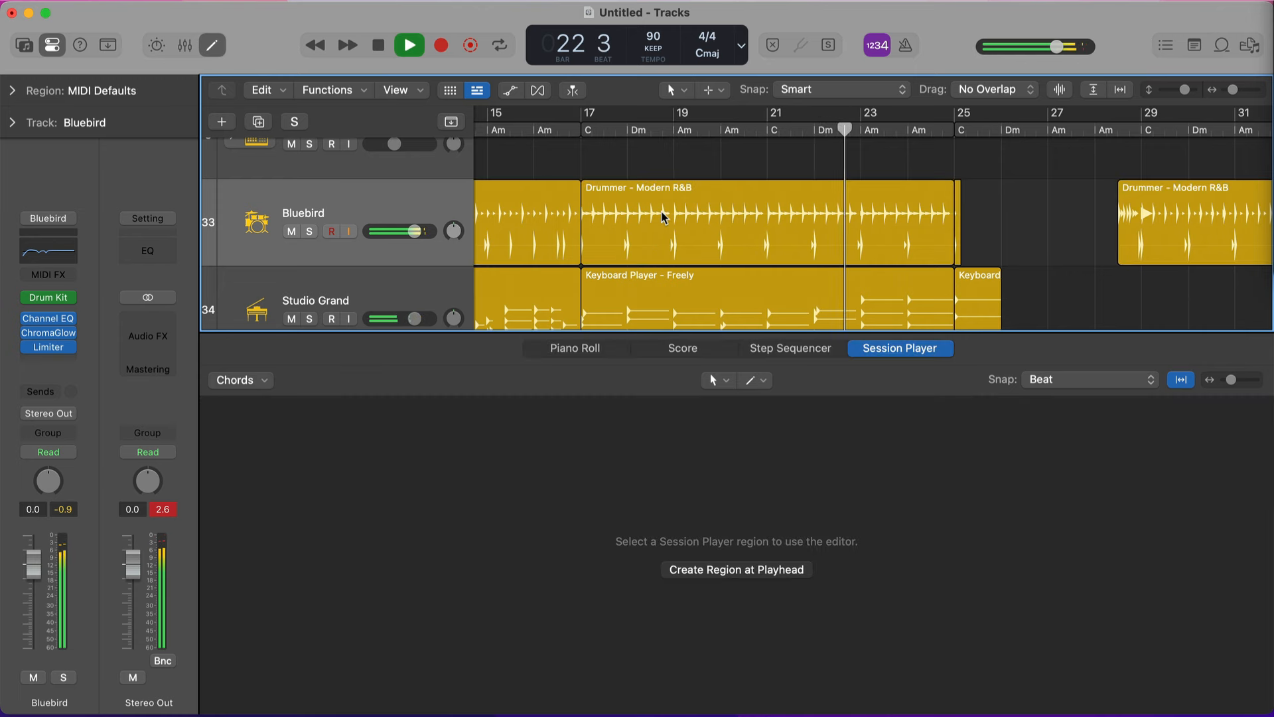
pyautogui.click(672, 218)
pyautogui.scroll(-2, 687, 226)
pyautogui.click(920, 509)
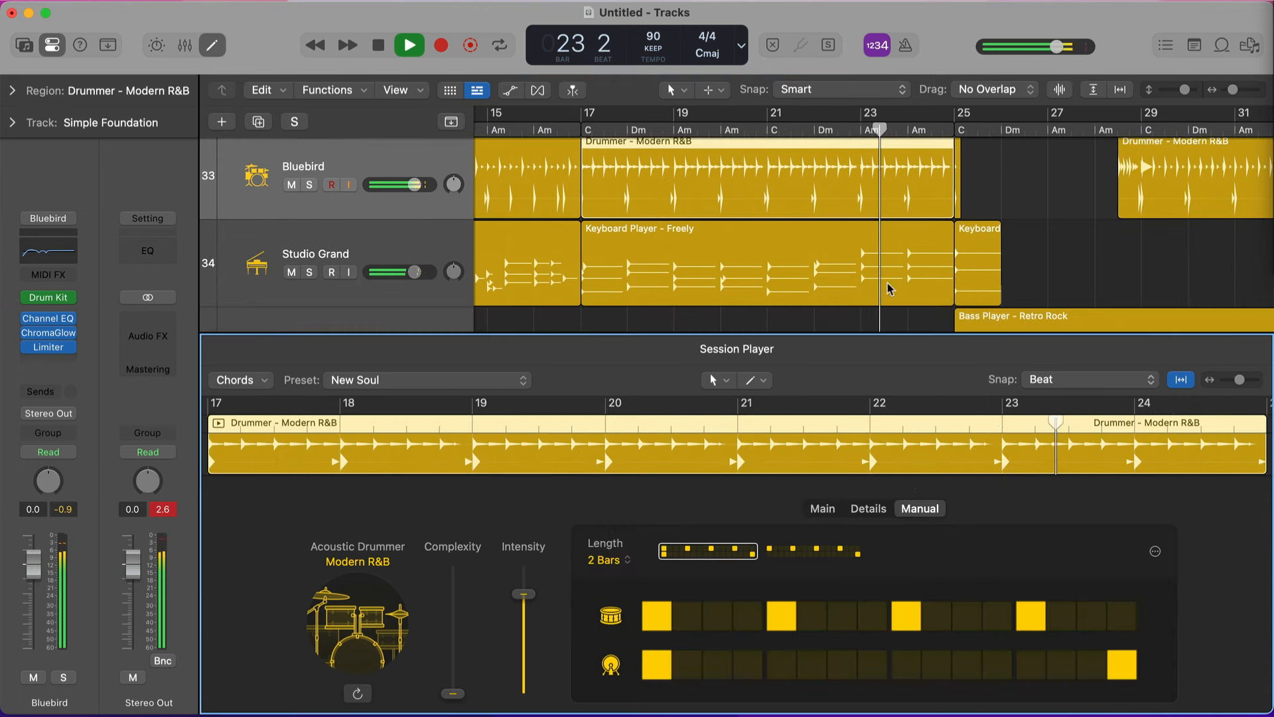
pyautogui.click(746, 272)
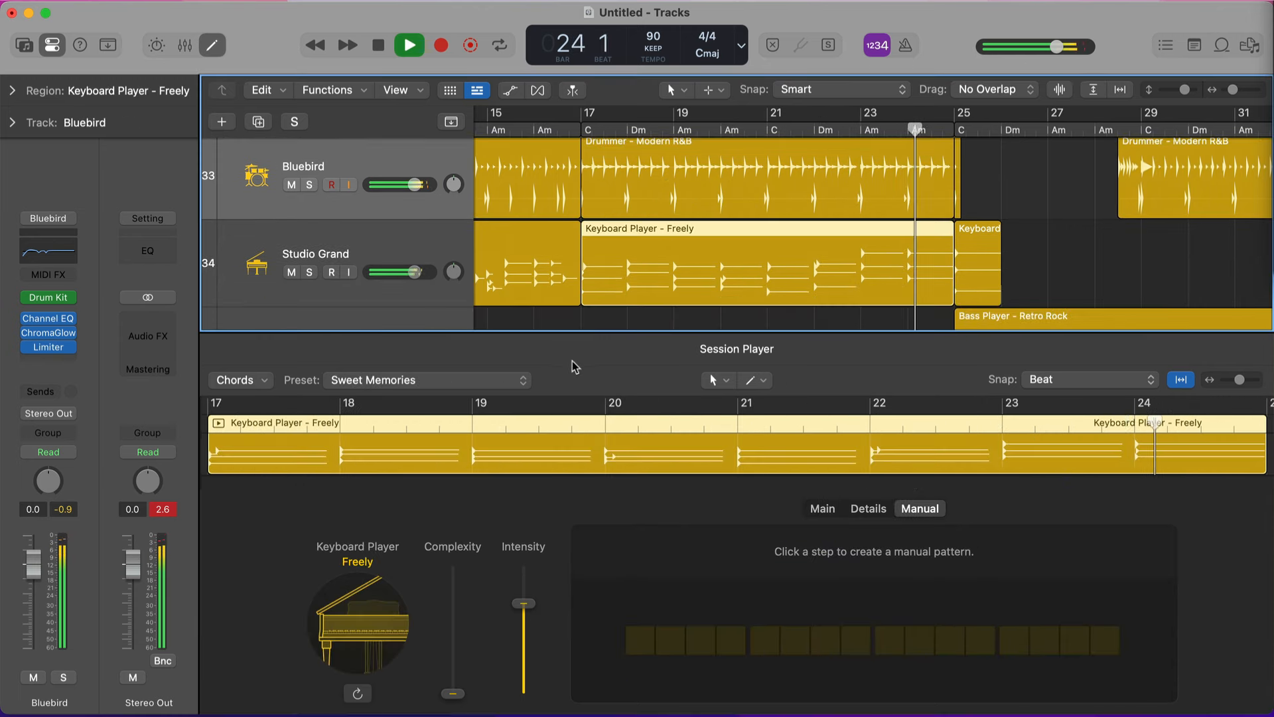
pyautogui.press('e')
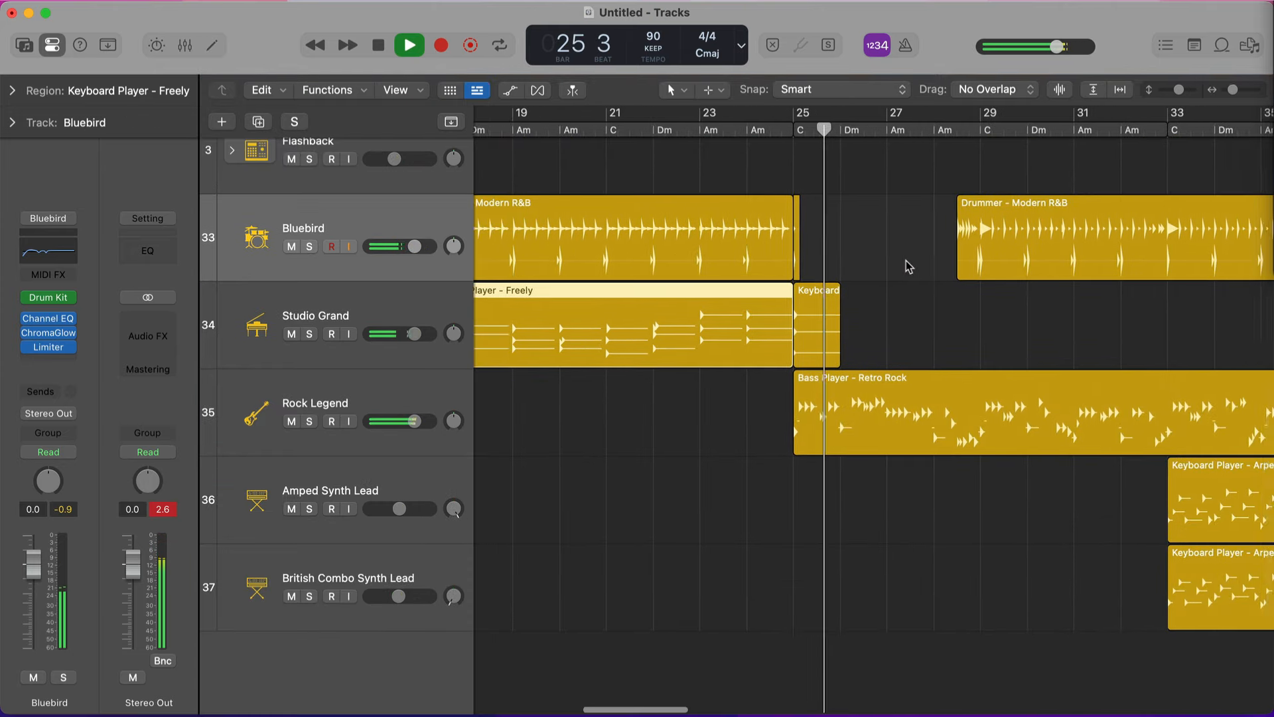
# Step: View the ChromaGlow settings on the Rock Legend bass track and close the plug-in window
pyautogui.click(414, 408)
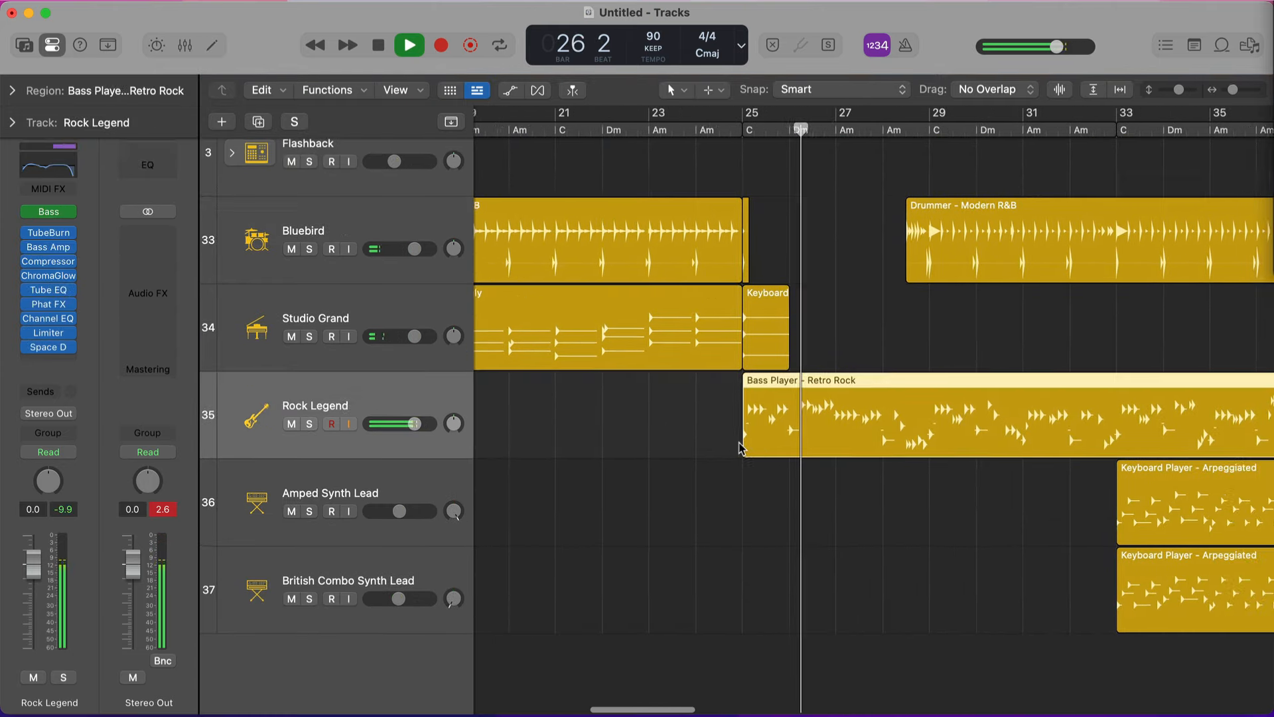
pyautogui.click(59, 276)
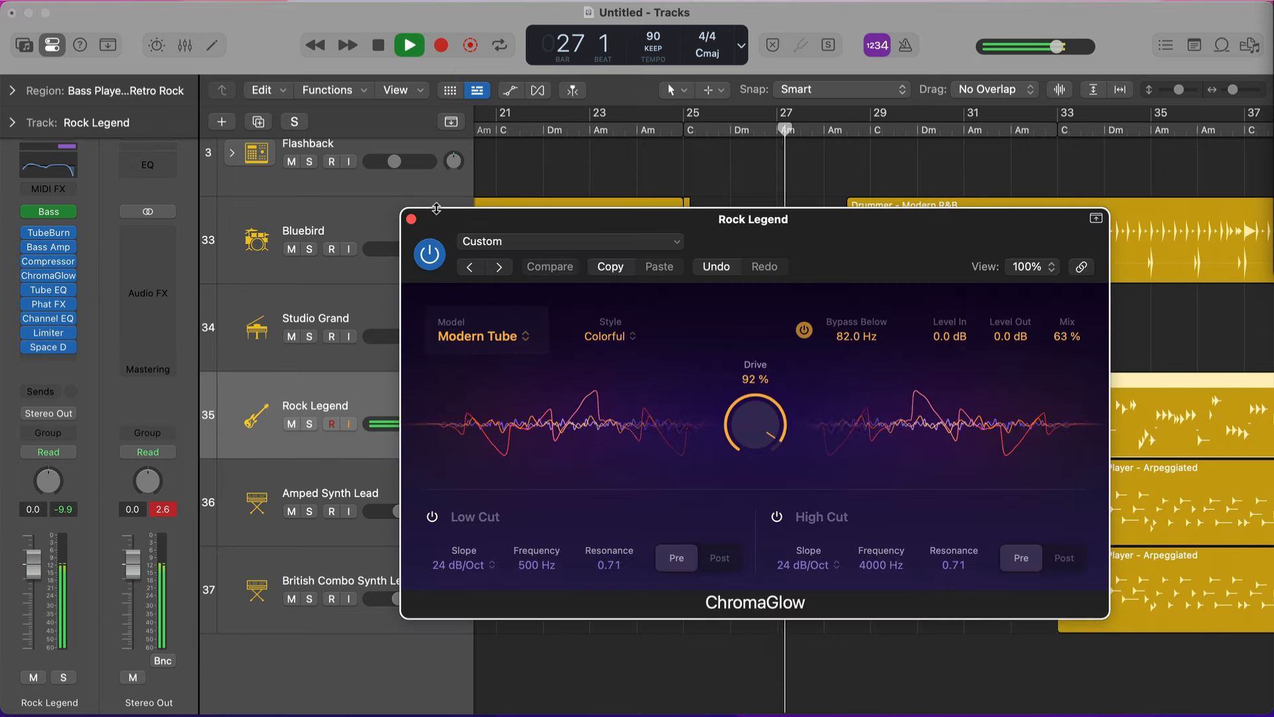
pyautogui.click(411, 219)
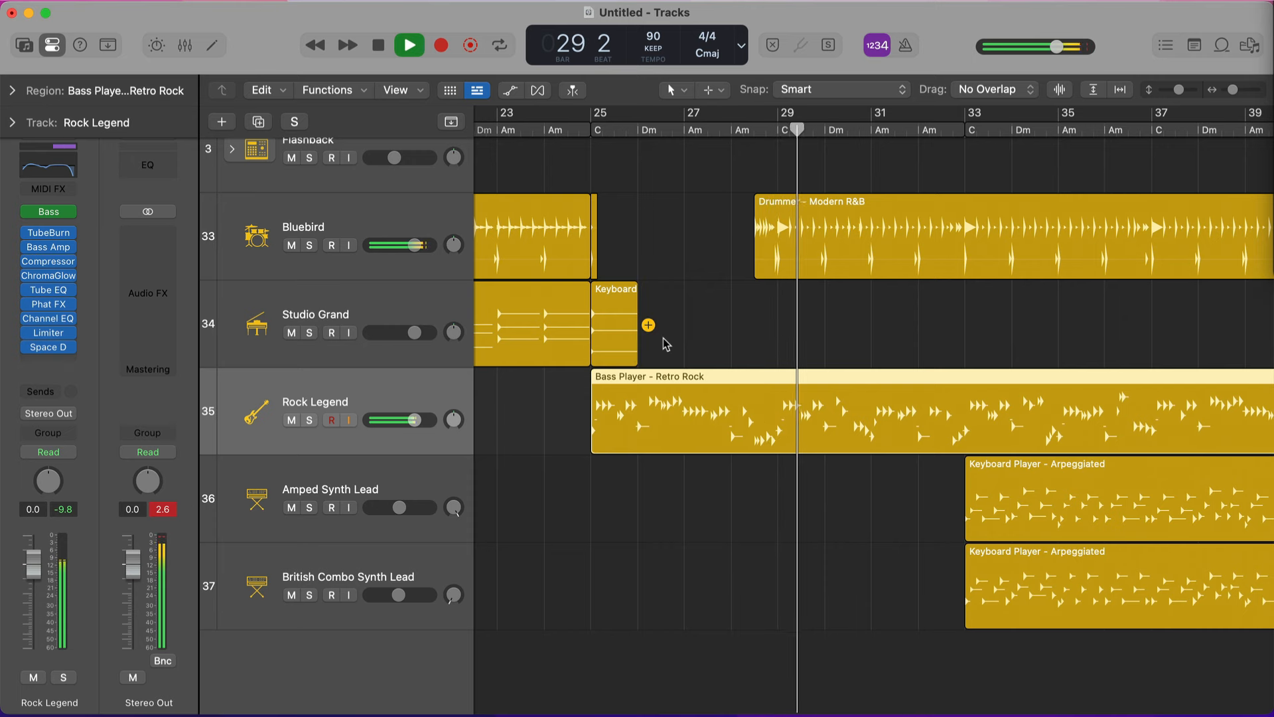
# Step: During playback from bar 33, set the Amped Synth Lead volume to -6.6 dB and the British Combo Synth Lead volume to -6.8 dB
pyautogui.scroll(1, 660, 345)
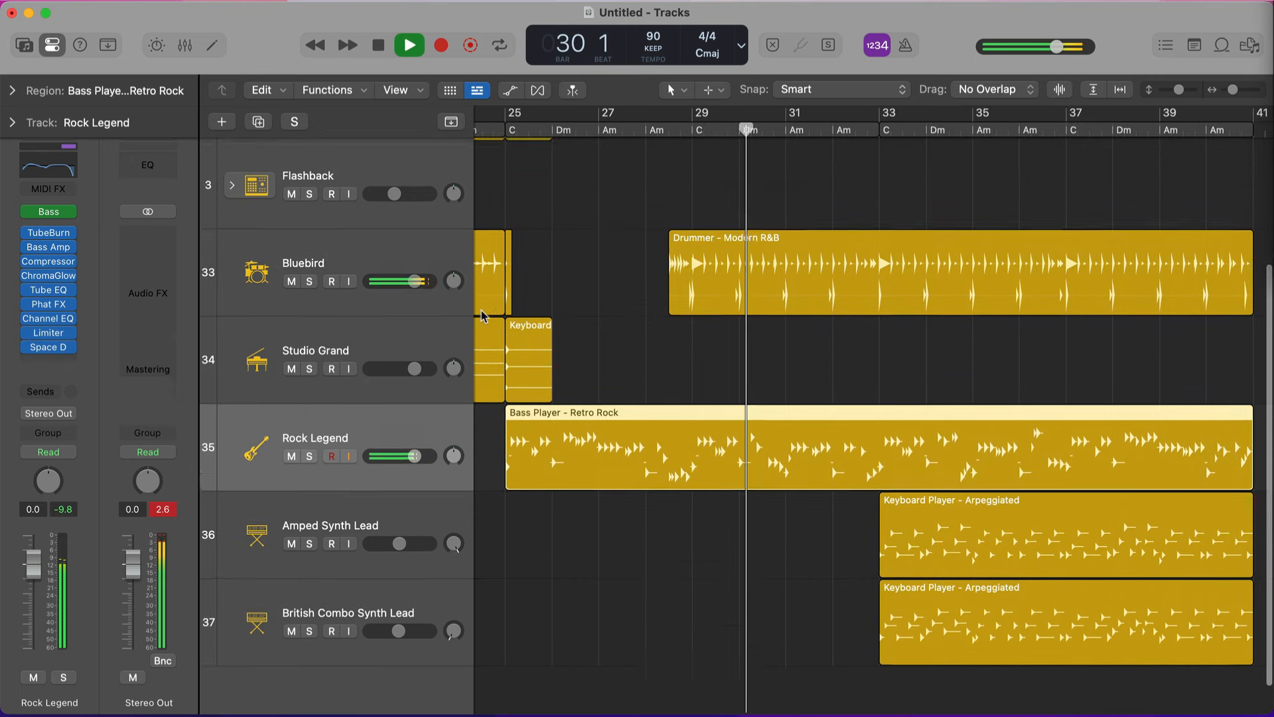
pyautogui.scroll(3, 458, 252)
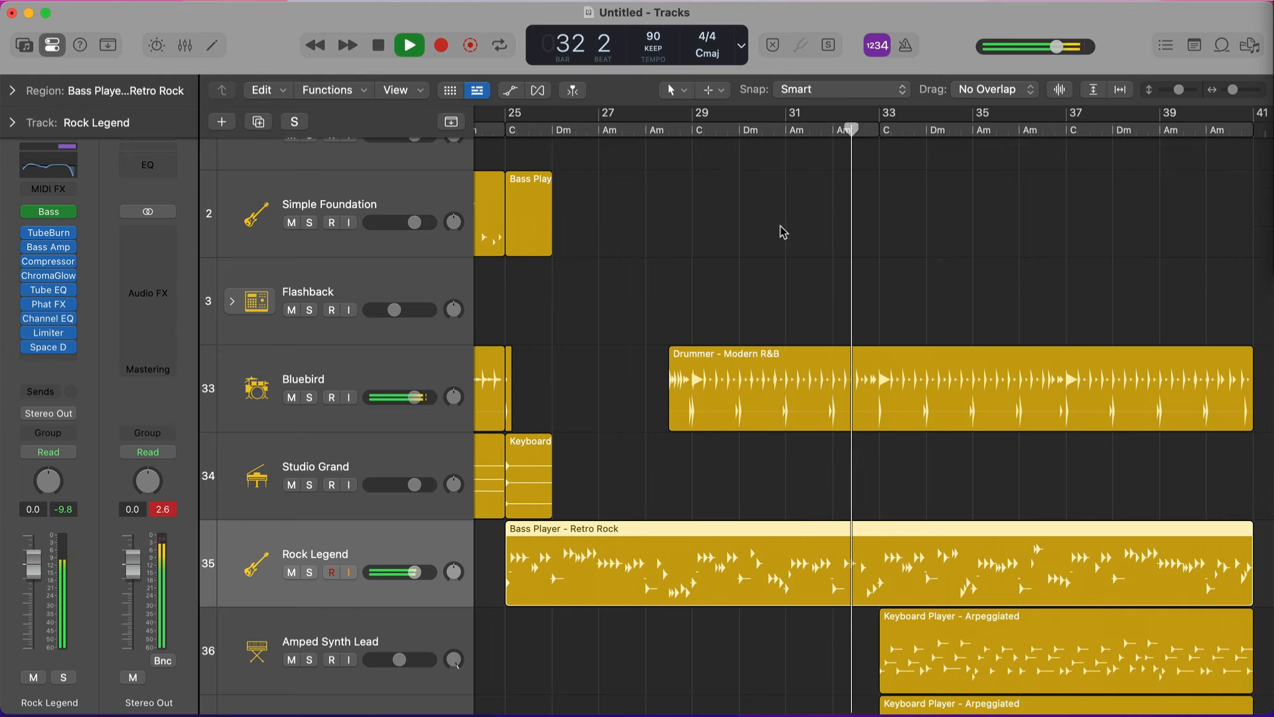
pyautogui.hscroll(3, 783, 232)
pyautogui.hscroll(2, 689, 231)
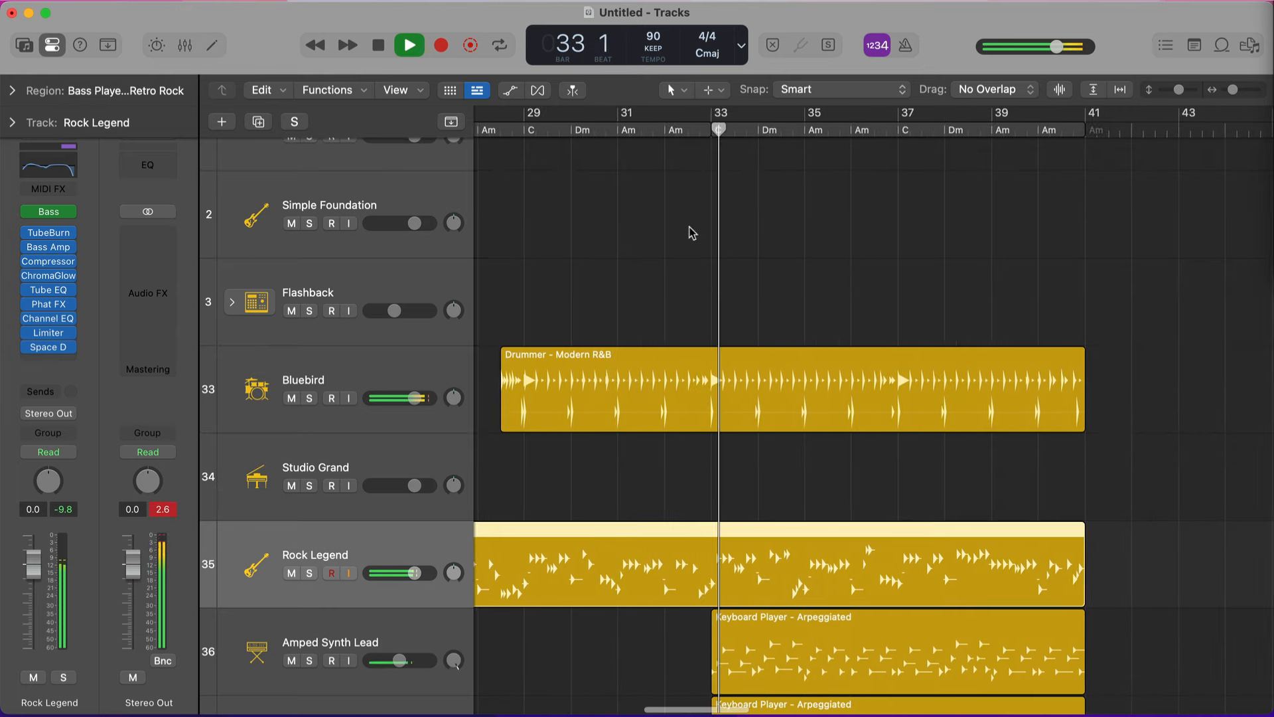
pyautogui.scroll(-5, 648, 412)
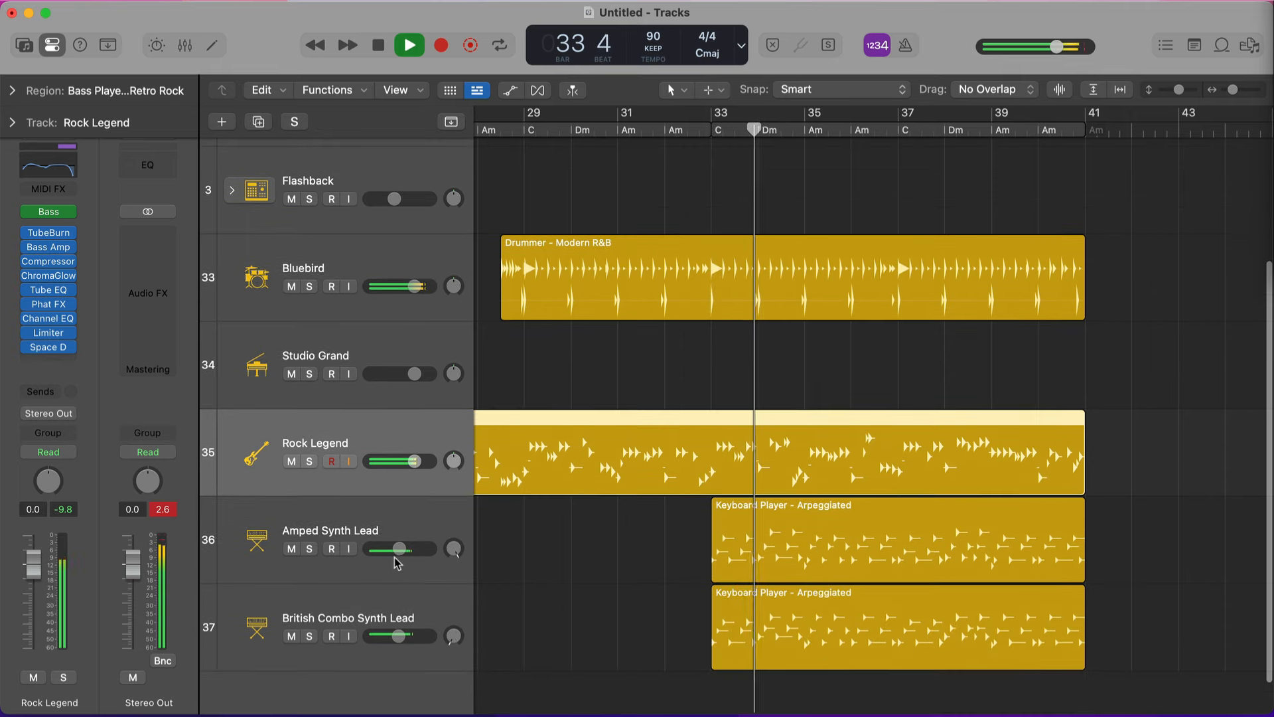
pyautogui.moveTo(396, 642)
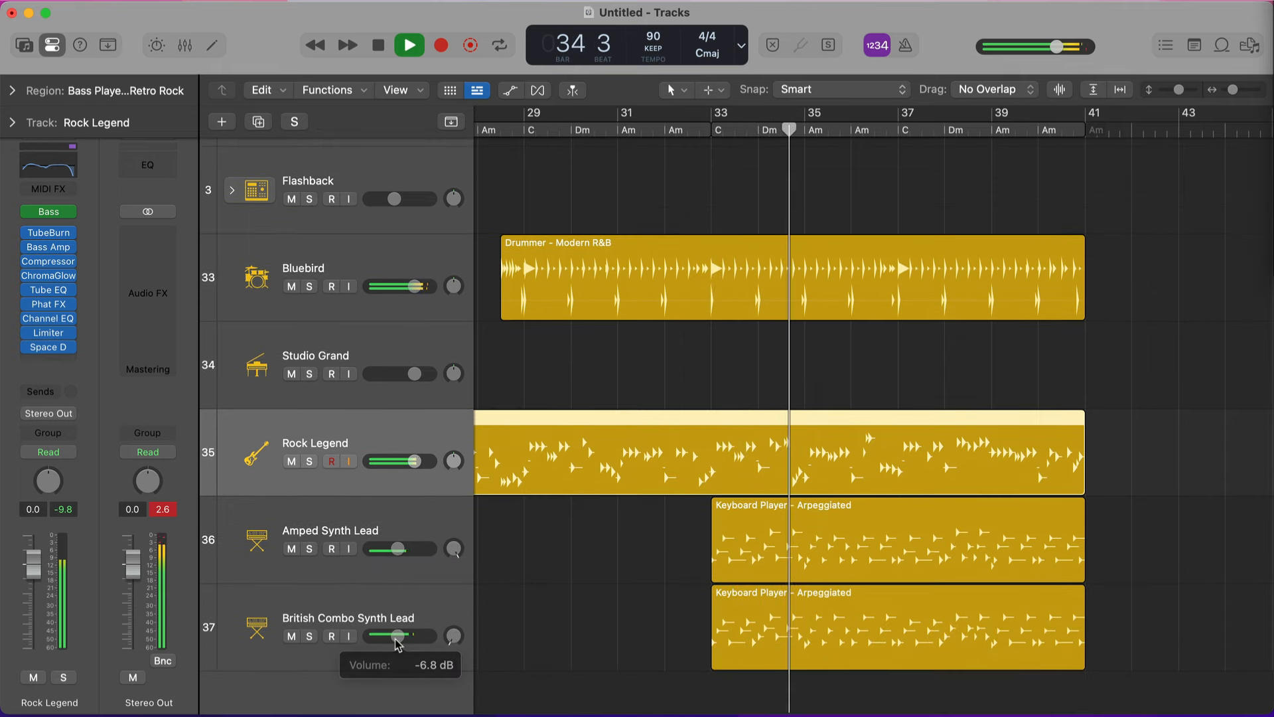
pyautogui.click(731, 576)
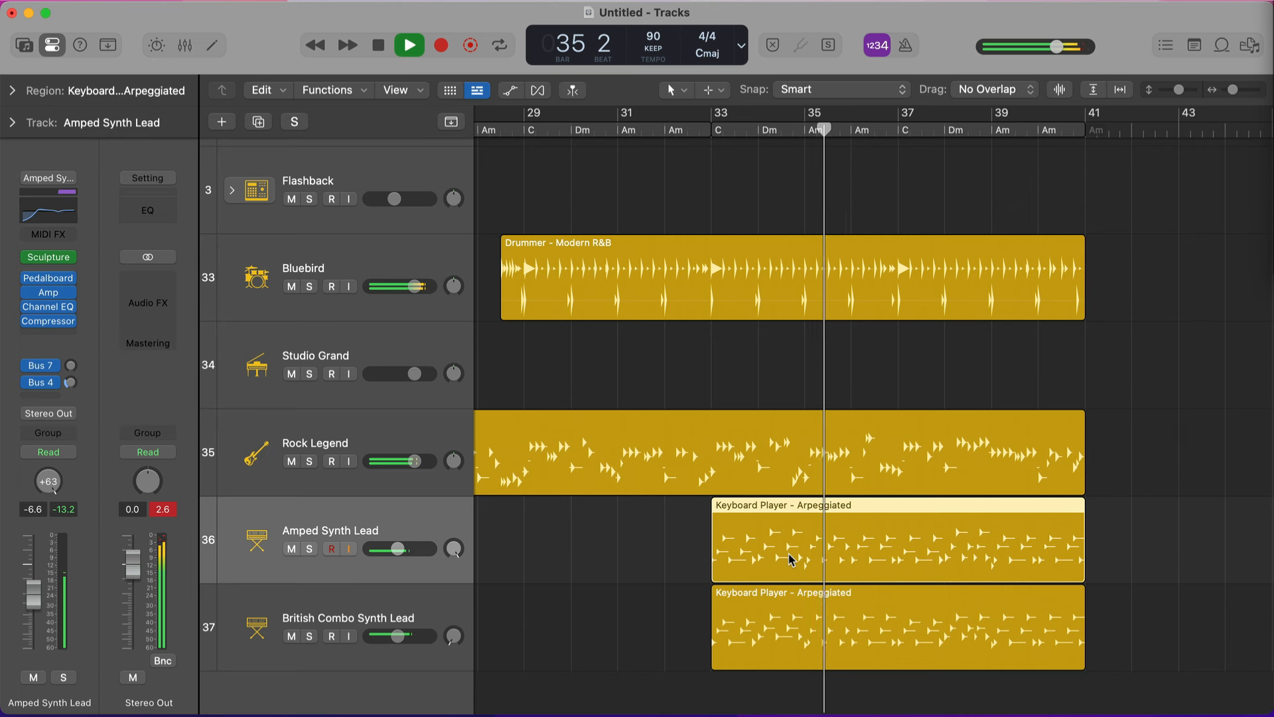
pyautogui.click(385, 593)
pyautogui.click(376, 530)
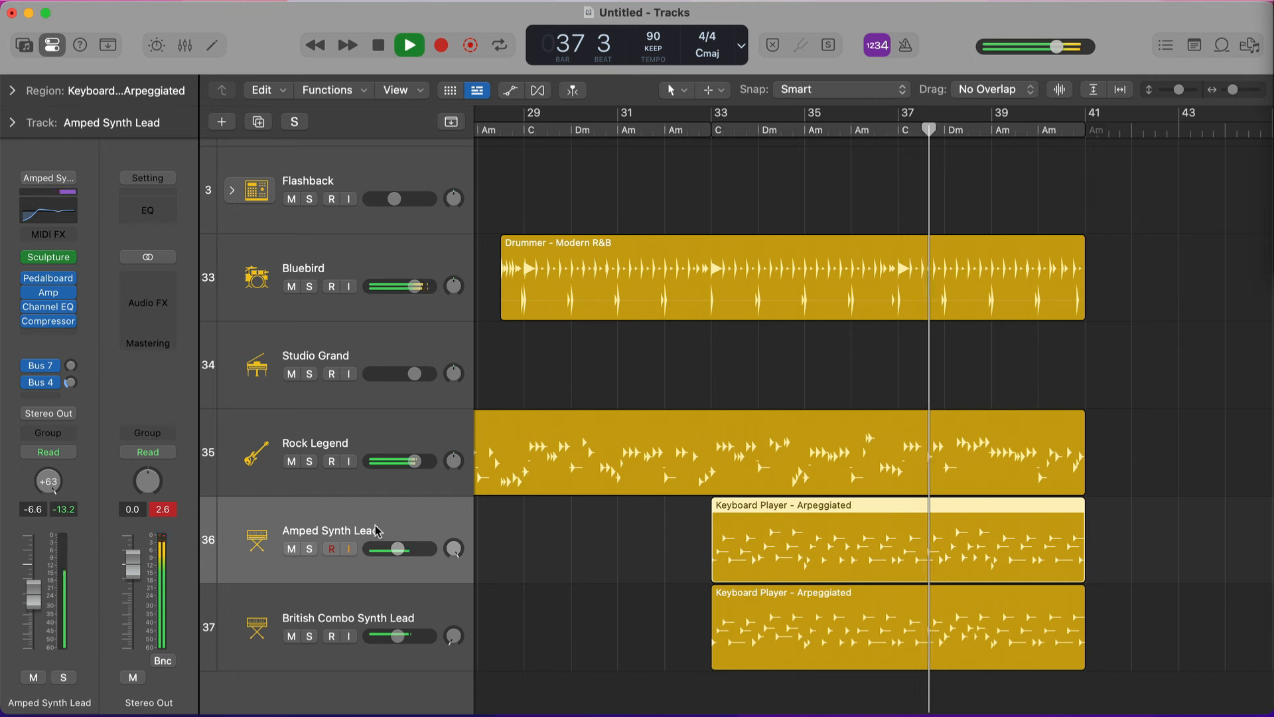
# Step: Follow the playback of the drums, bass and two arpeggiated synth leads towards the arrangement's end at bar 41
pyautogui.hscroll(1, 380, 531)
pyautogui.hscroll(5, 551, 475)
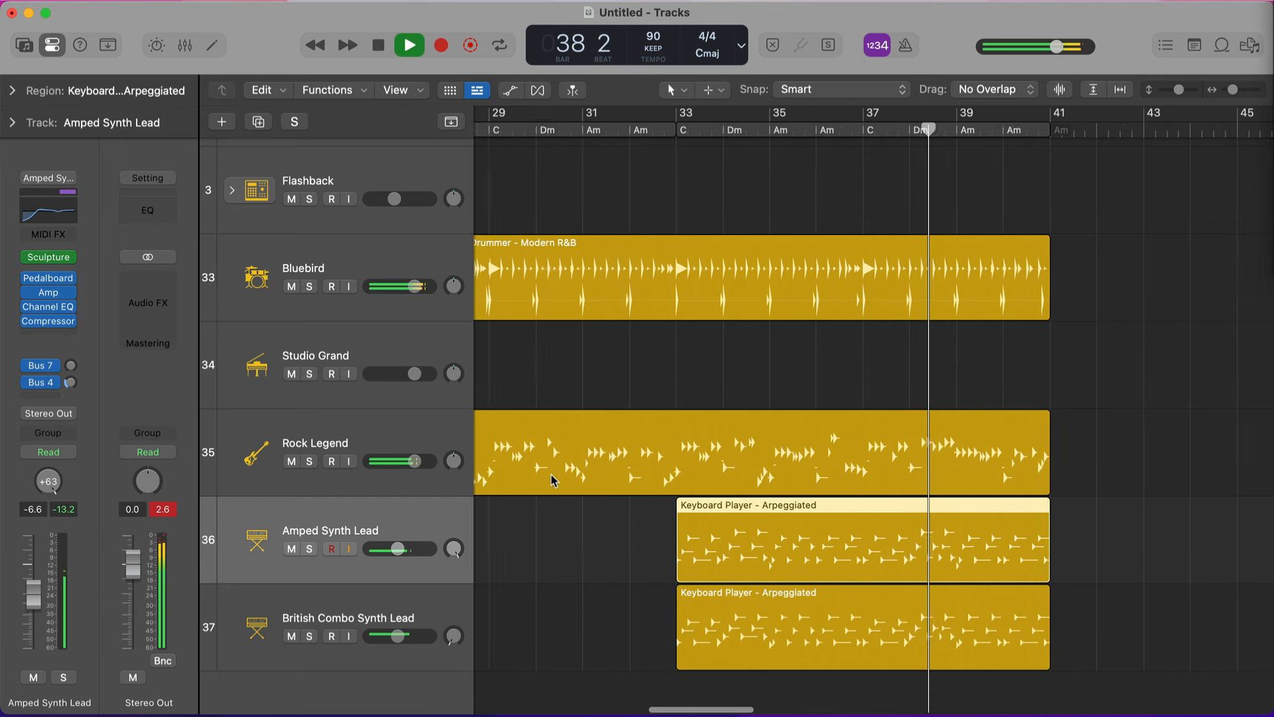
pyautogui.hscroll(6, 551, 478)
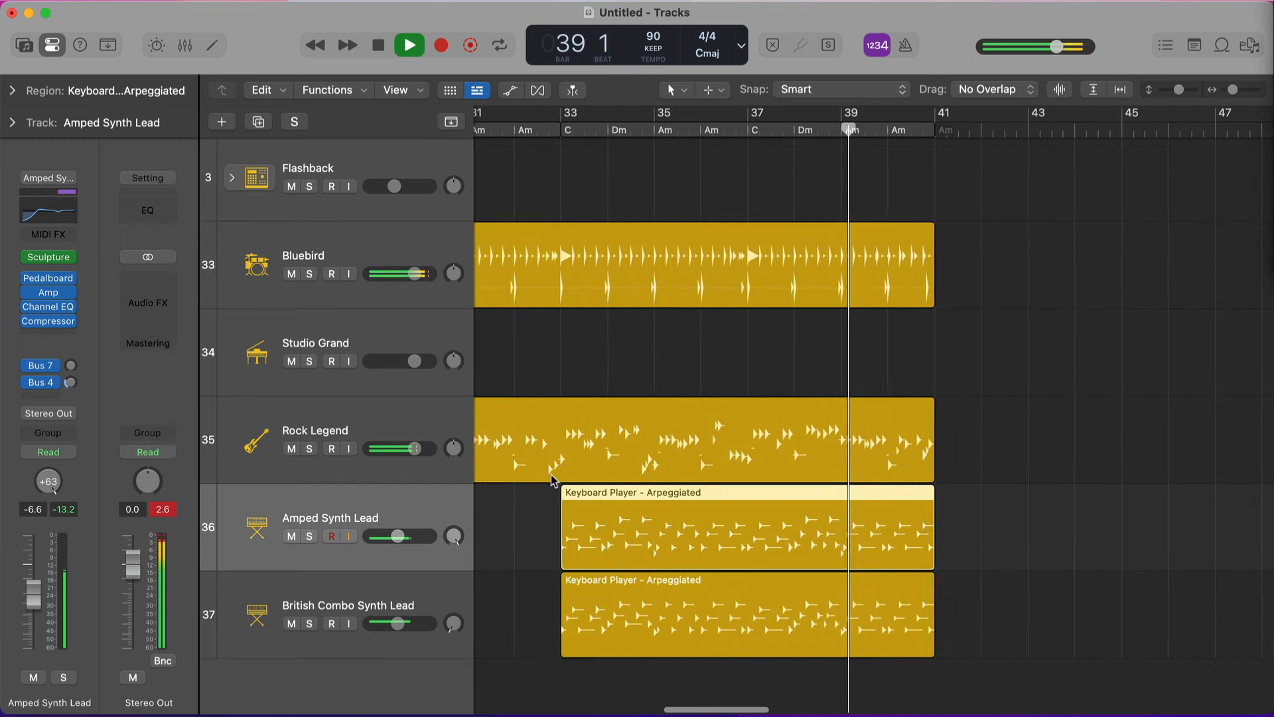
pyautogui.scroll(2, 551, 478)
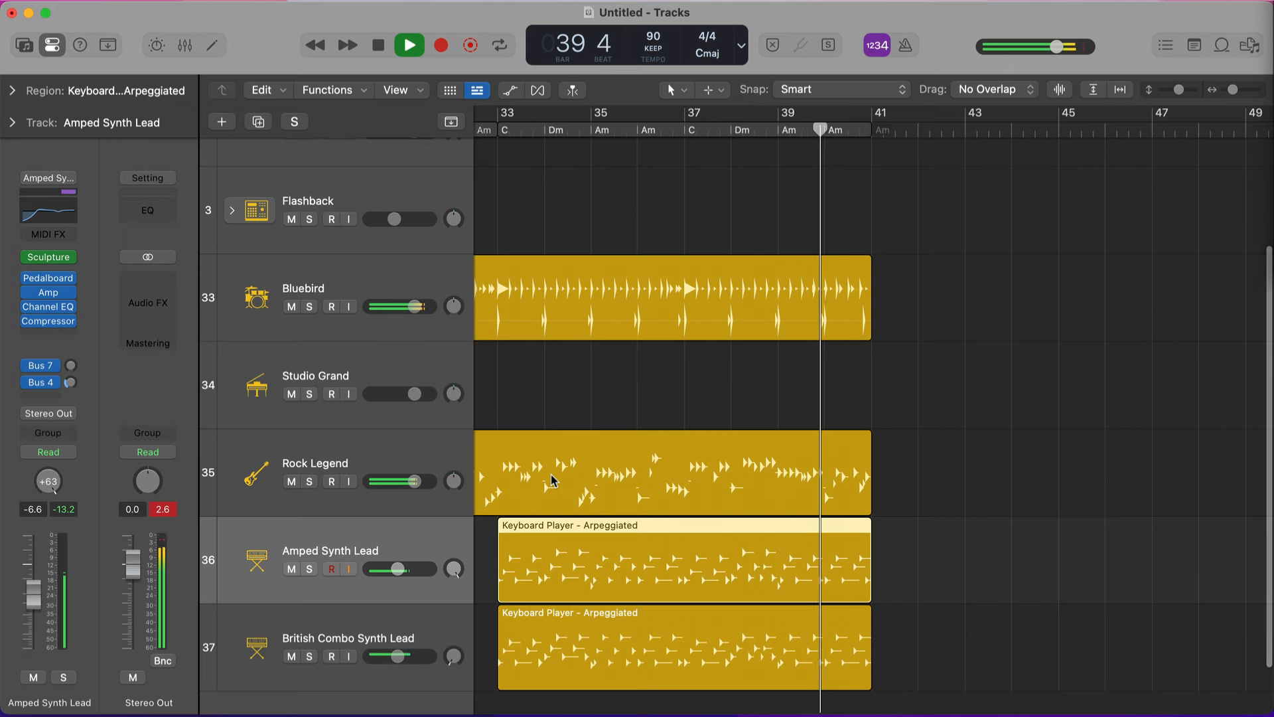